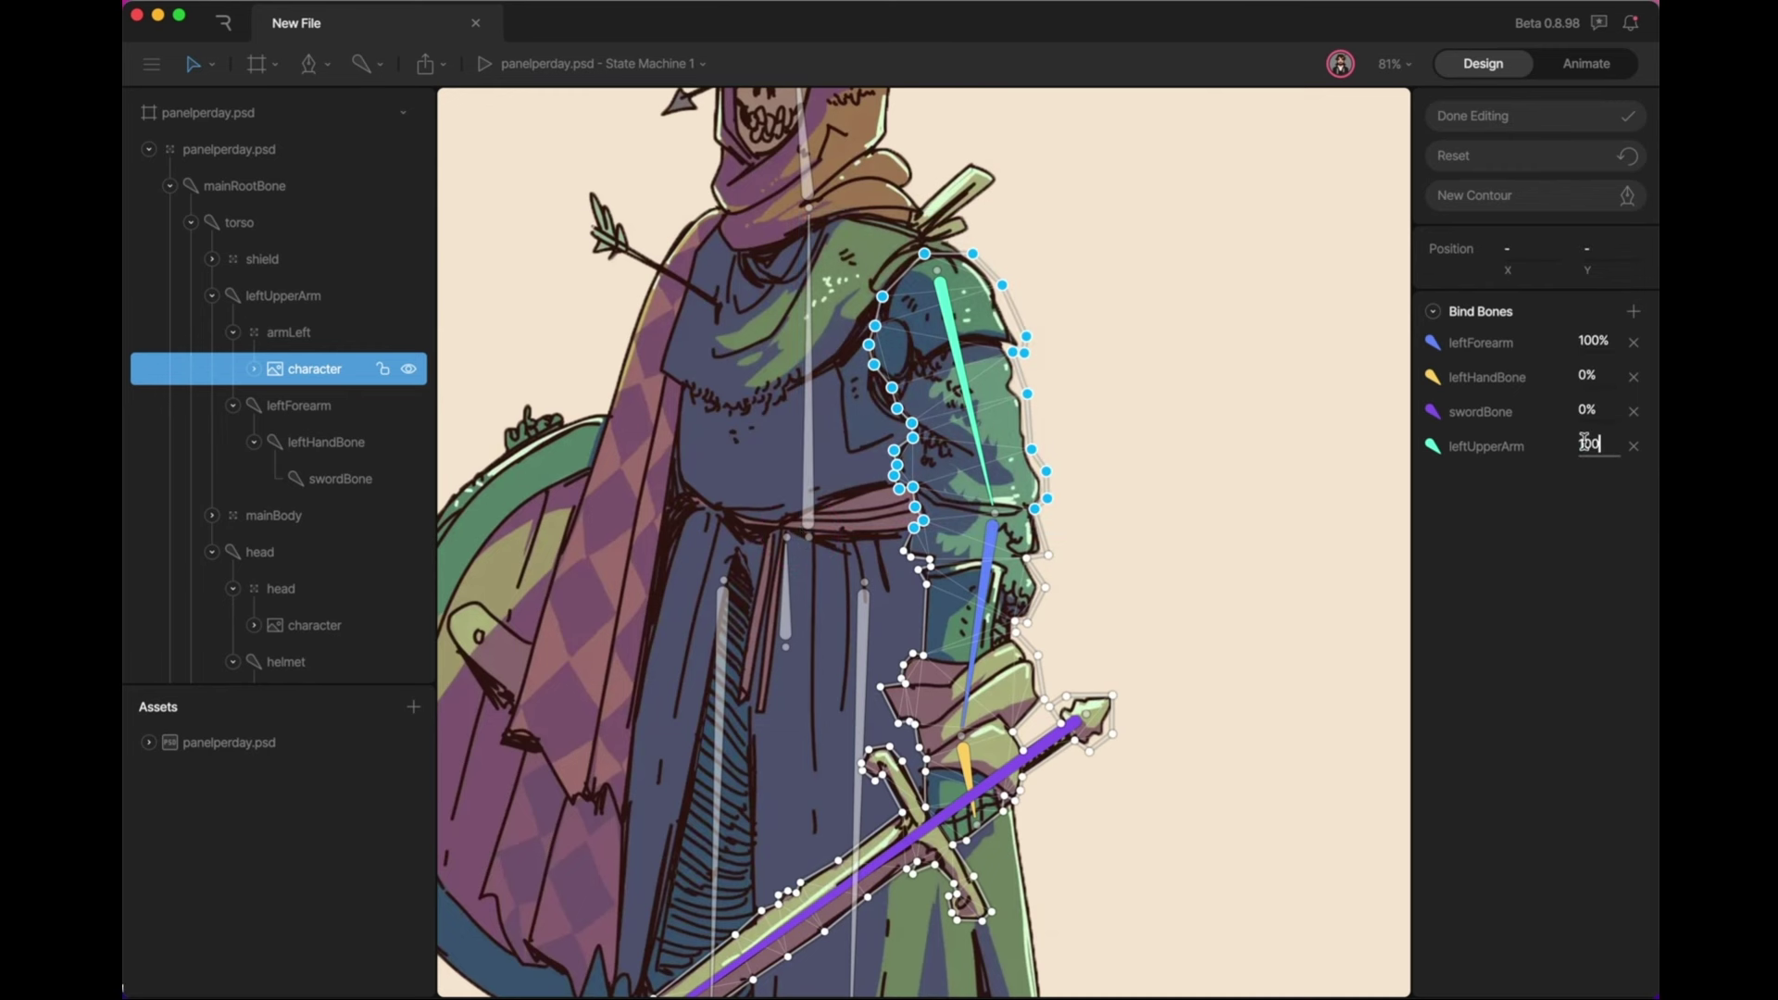
Set the upper-arm vertices' leftUpperArm weight to 100% and weight the forearm vertices, including those beside the wrist
key("Return")
scroll(1075, 602, "down", 1)
left_click(1099, 528)
left_click_drag(1089, 475, 819, 657)
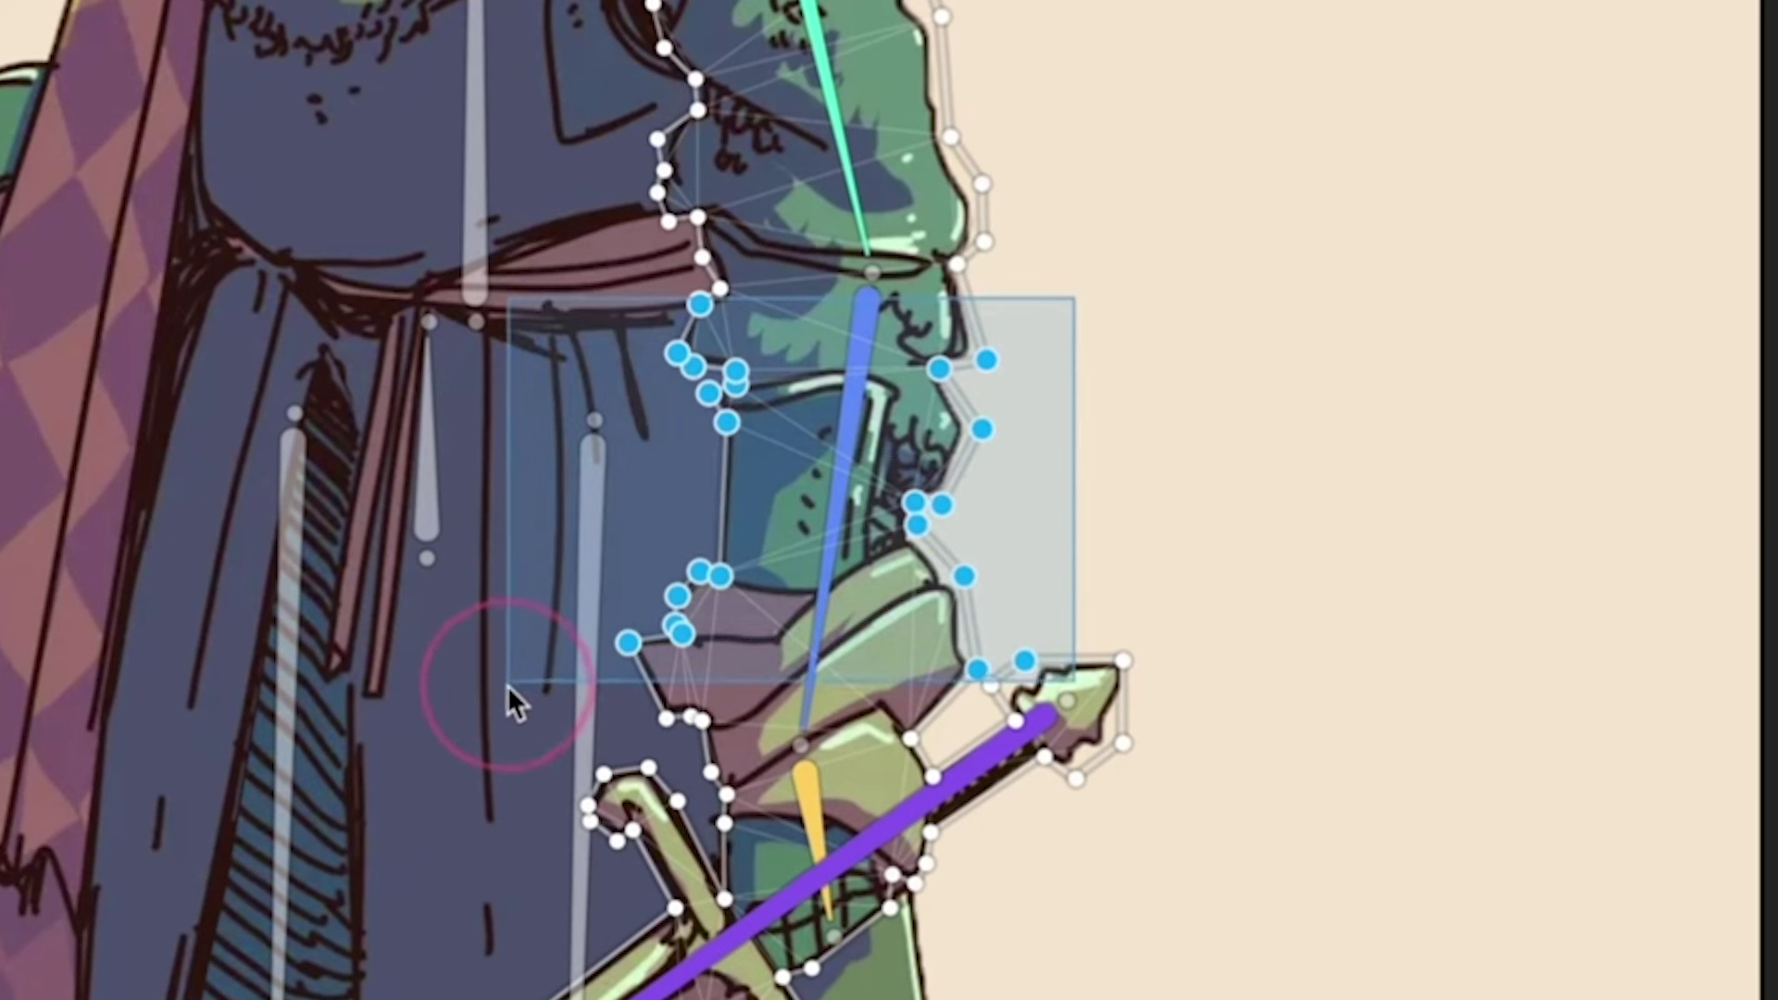
left_click_drag(507, 685, 482, 636)
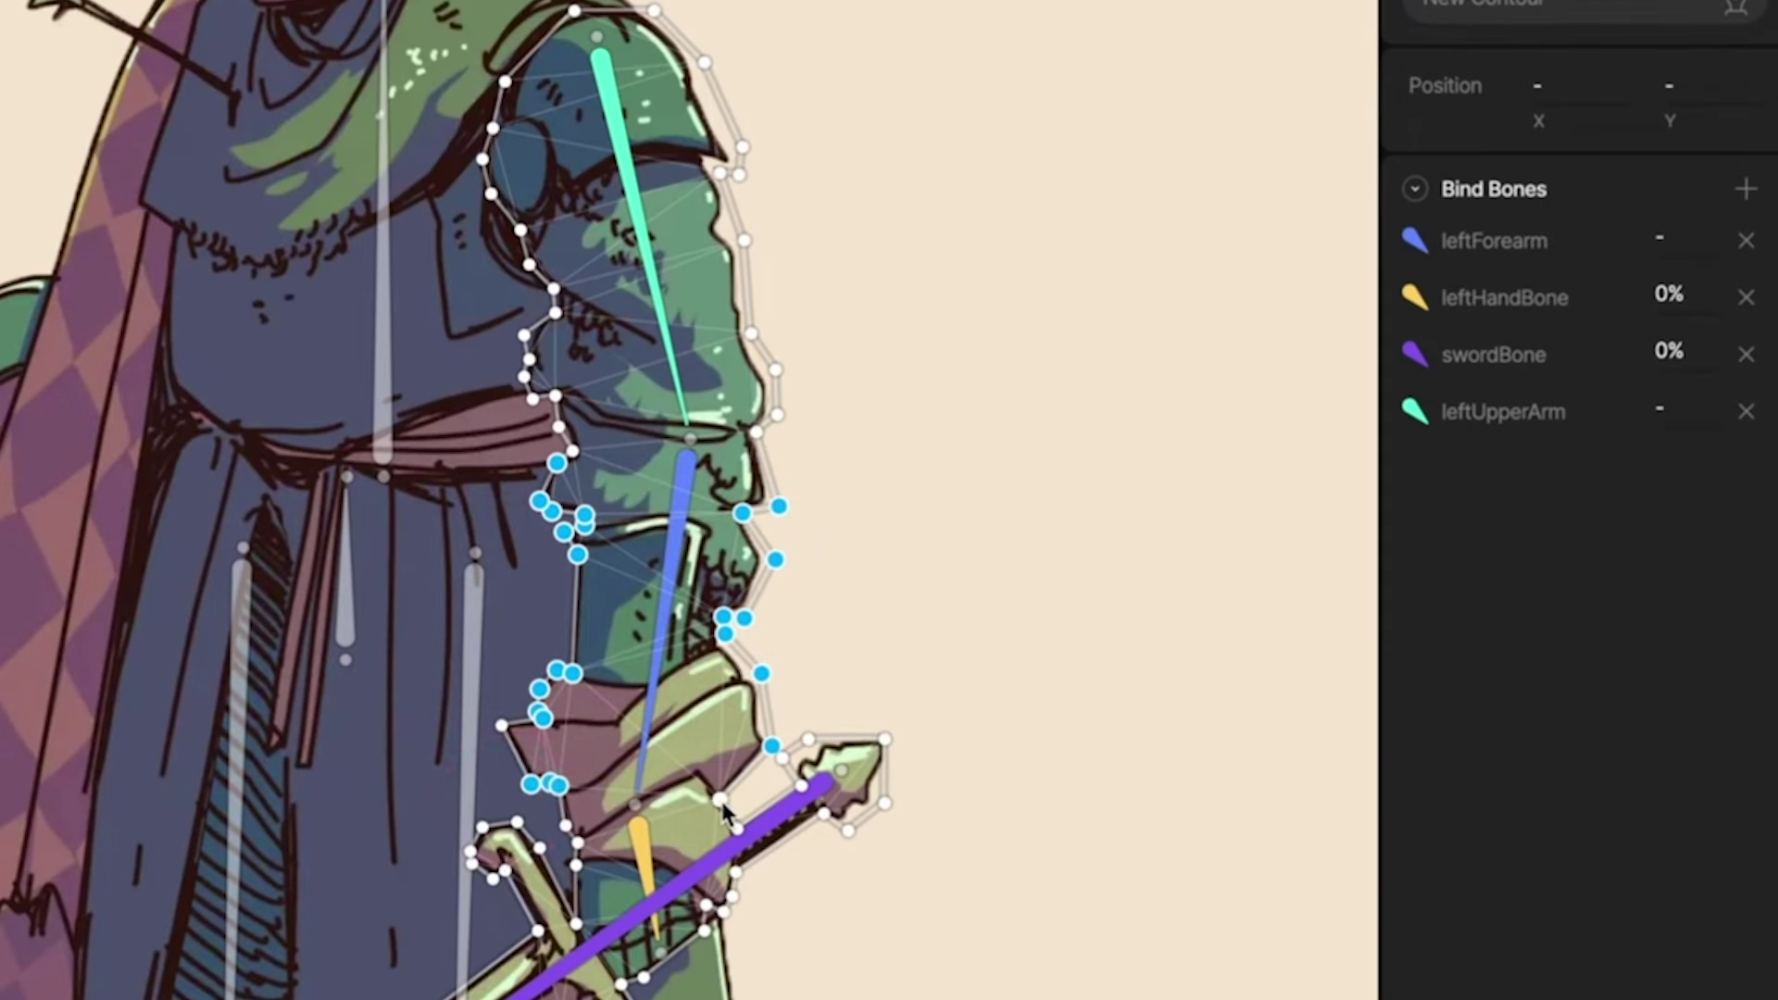
left_click(721, 801, "shift")
left_click(566, 827, "shift")
key("Return")
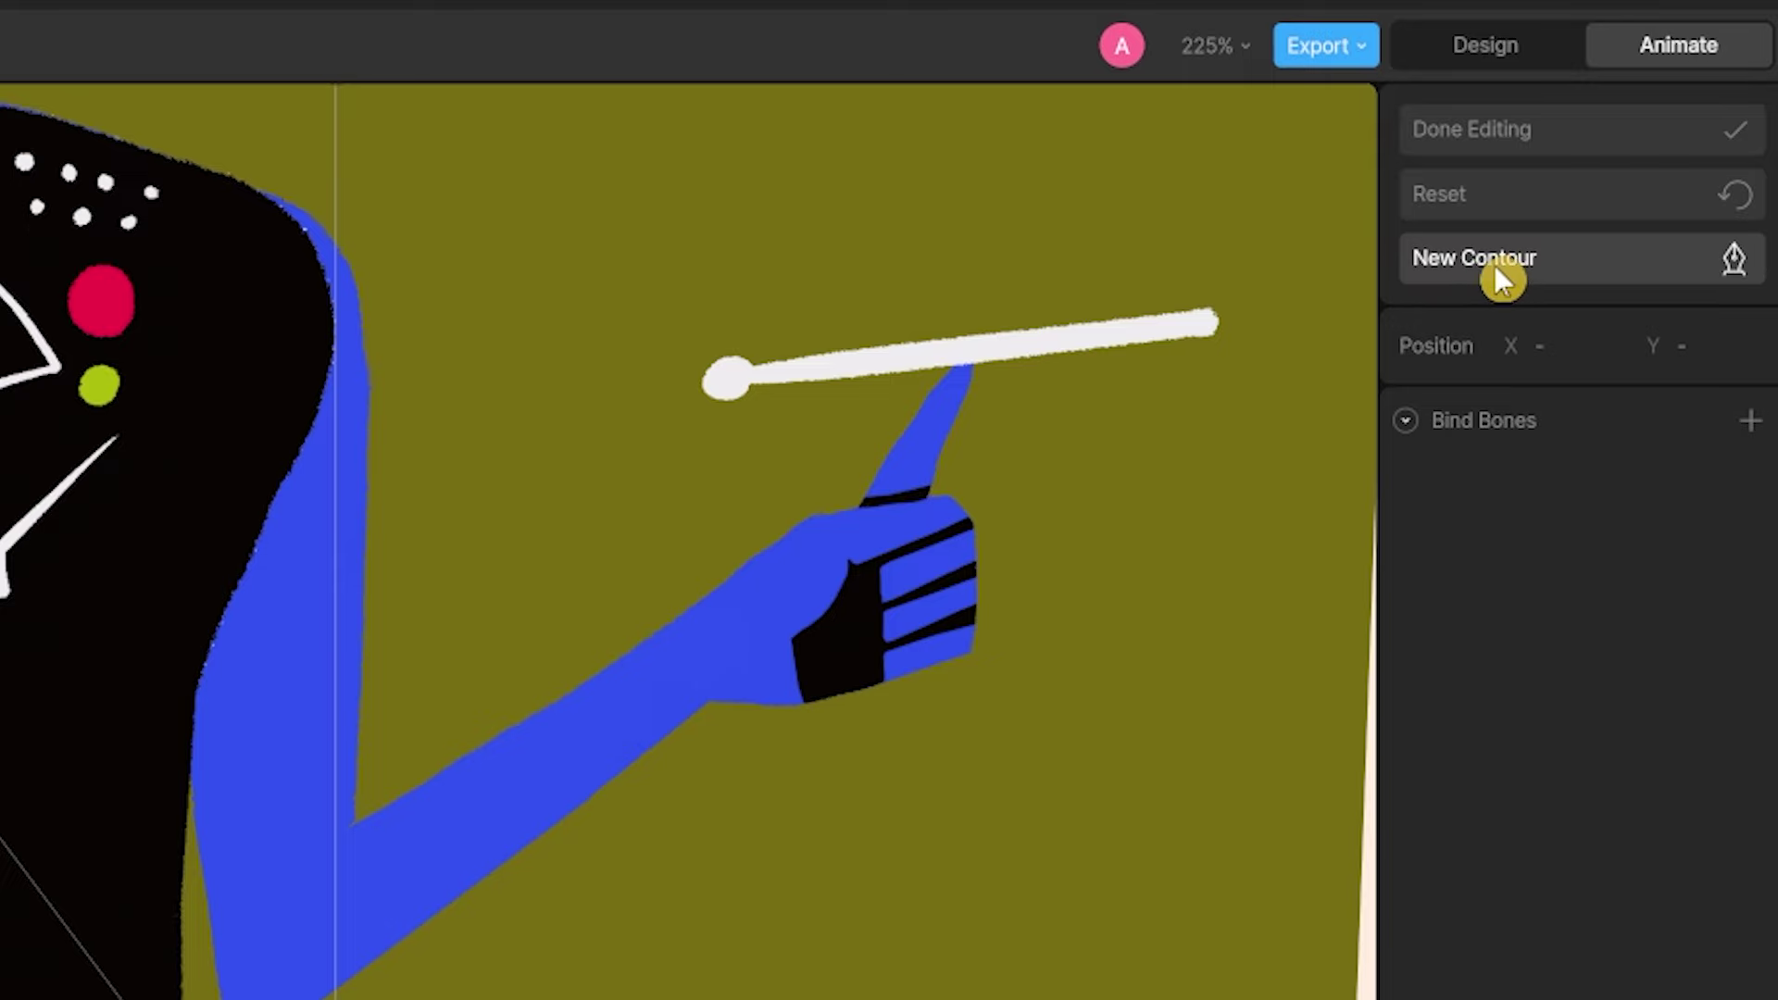
Start a new mesh contour on the Rock_Torso image, placing the first vertices along the vest's collar
left_click(1526, 266)
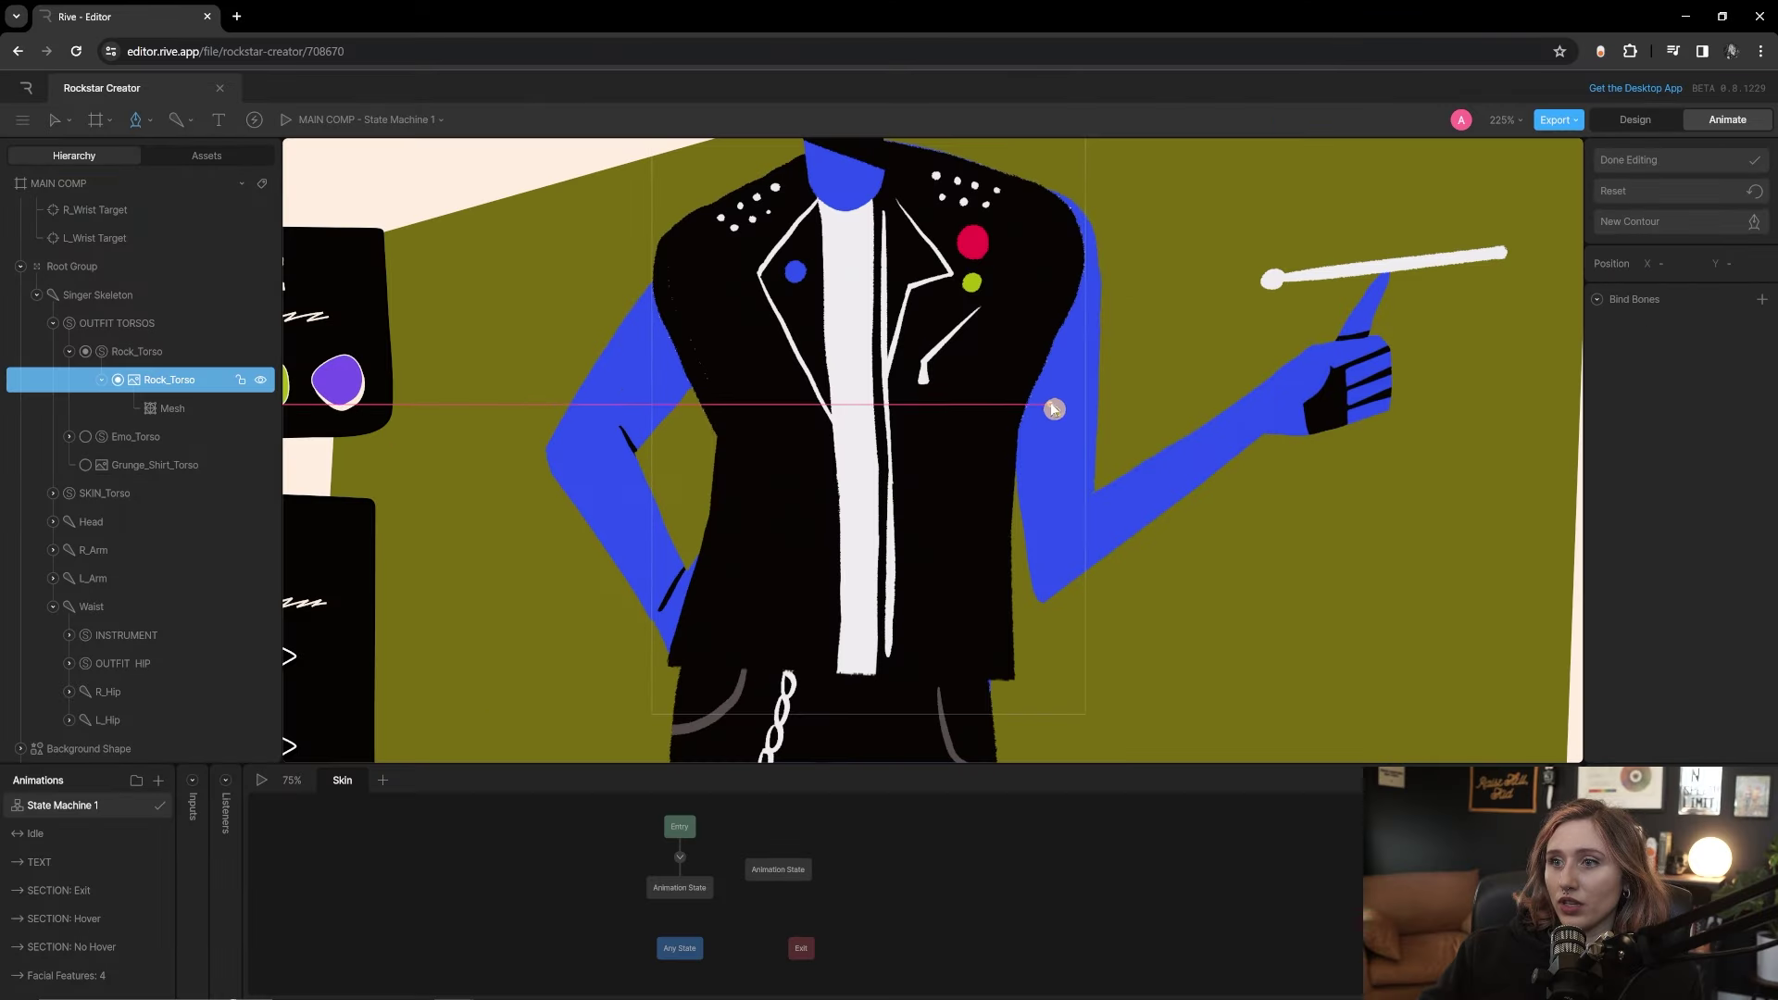
scroll(1052, 405, "up", 2)
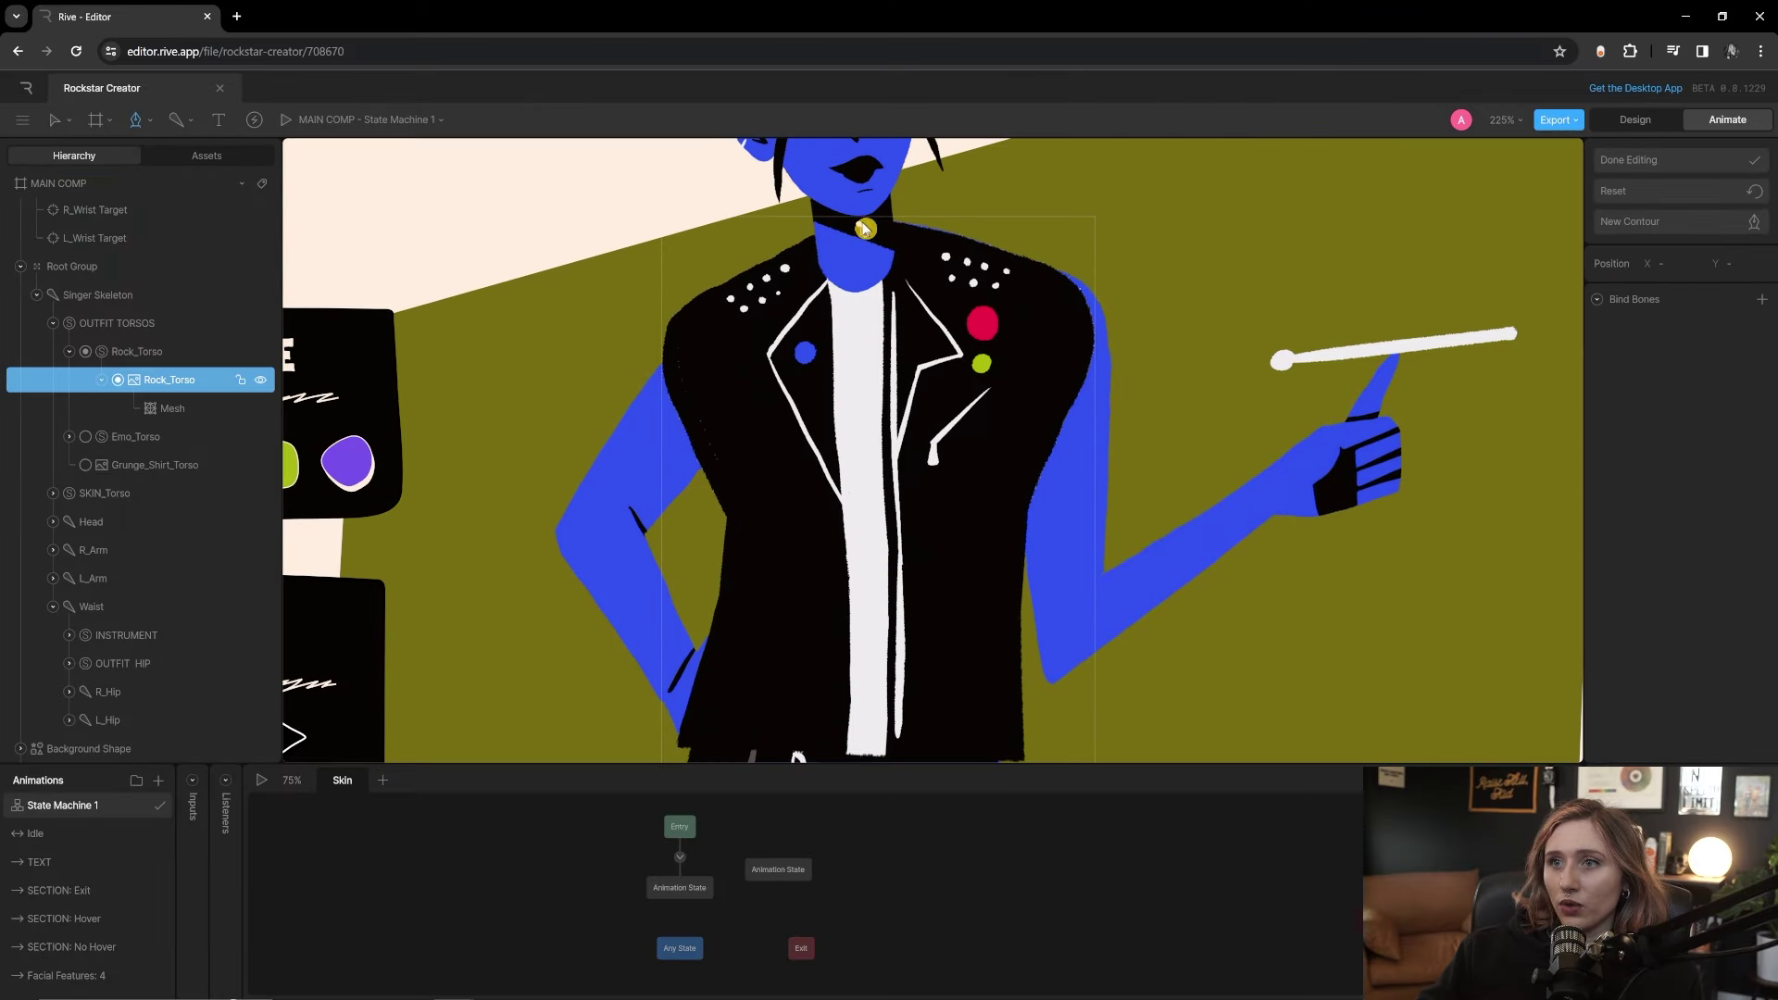
left_click(831, 224)
left_click(799, 244)
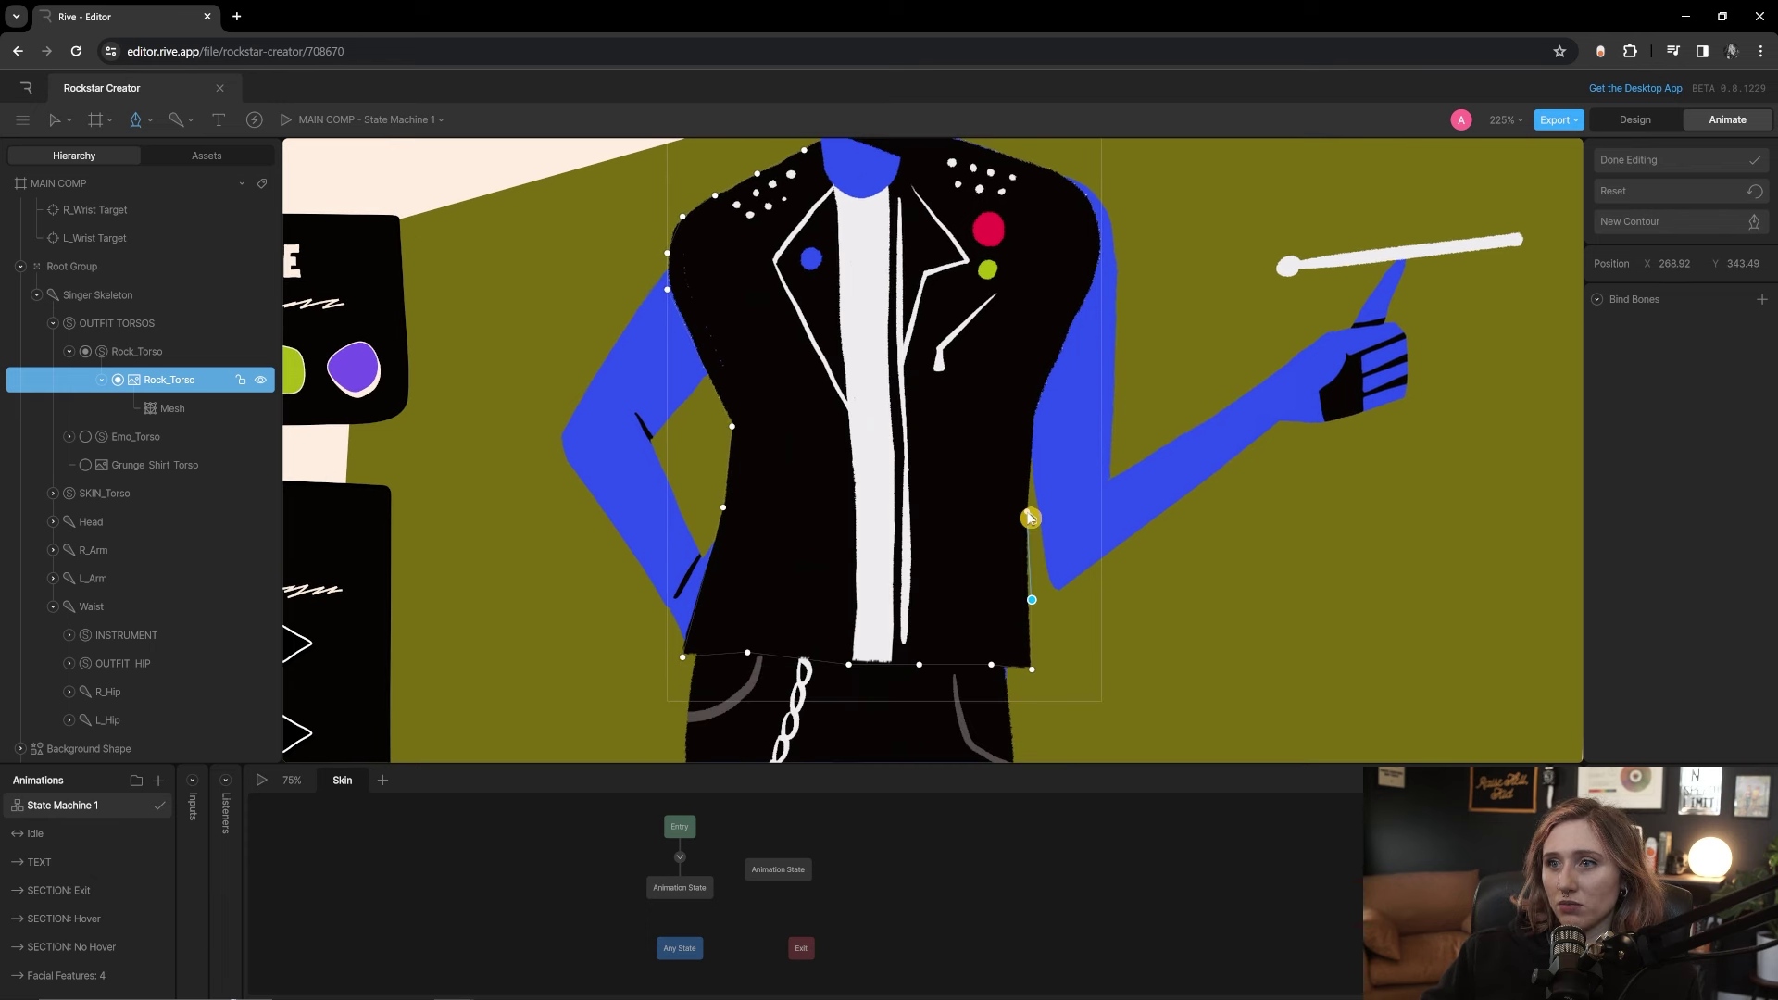
Trace the contour up the vest's side below the drumstick arm, around the shoulder and across the neckline, closing it at its first vertex
left_click(1029, 514)
left_click(1033, 416)
left_click(1099, 262)
left_click(1100, 211)
scroll(1065, 222, "up", 2)
left_click(1062, 252)
left_click(926, 213)
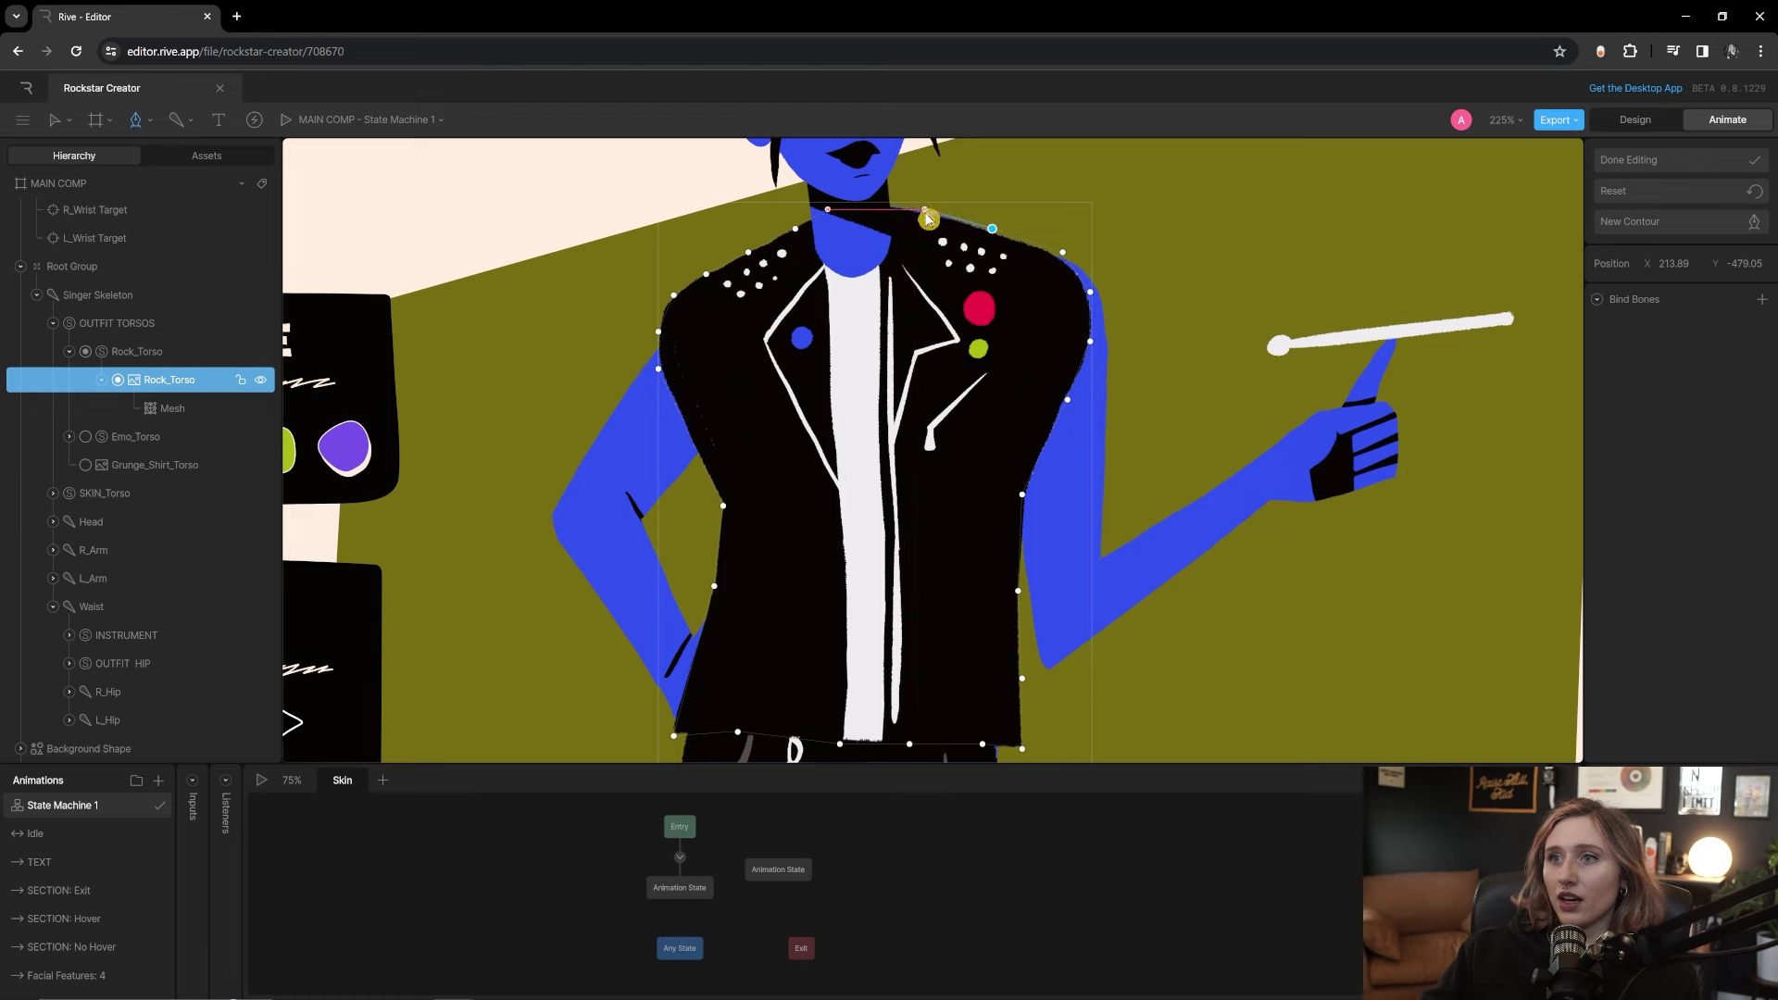
left_click(876, 209)
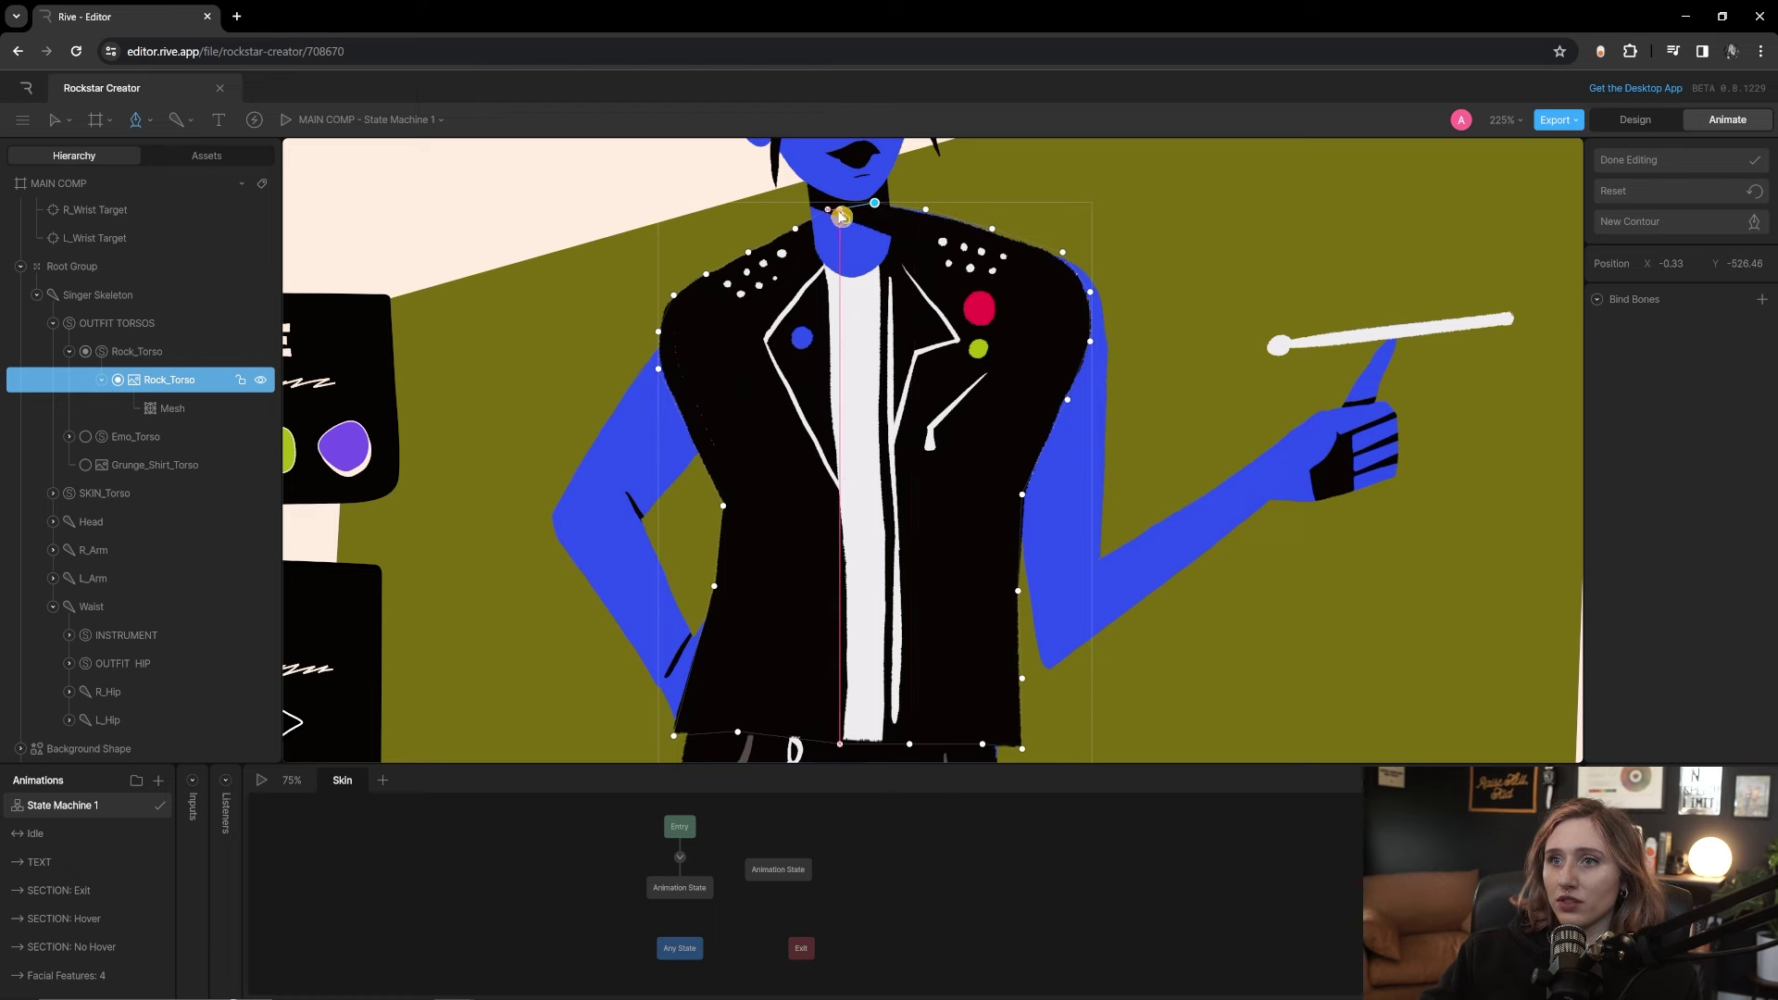
left_click(826, 210)
Add interior mesh vertices on the white shirt strip at chest and lower belly, and finish editing the mesh
scroll(1093, 406, "down", 2)
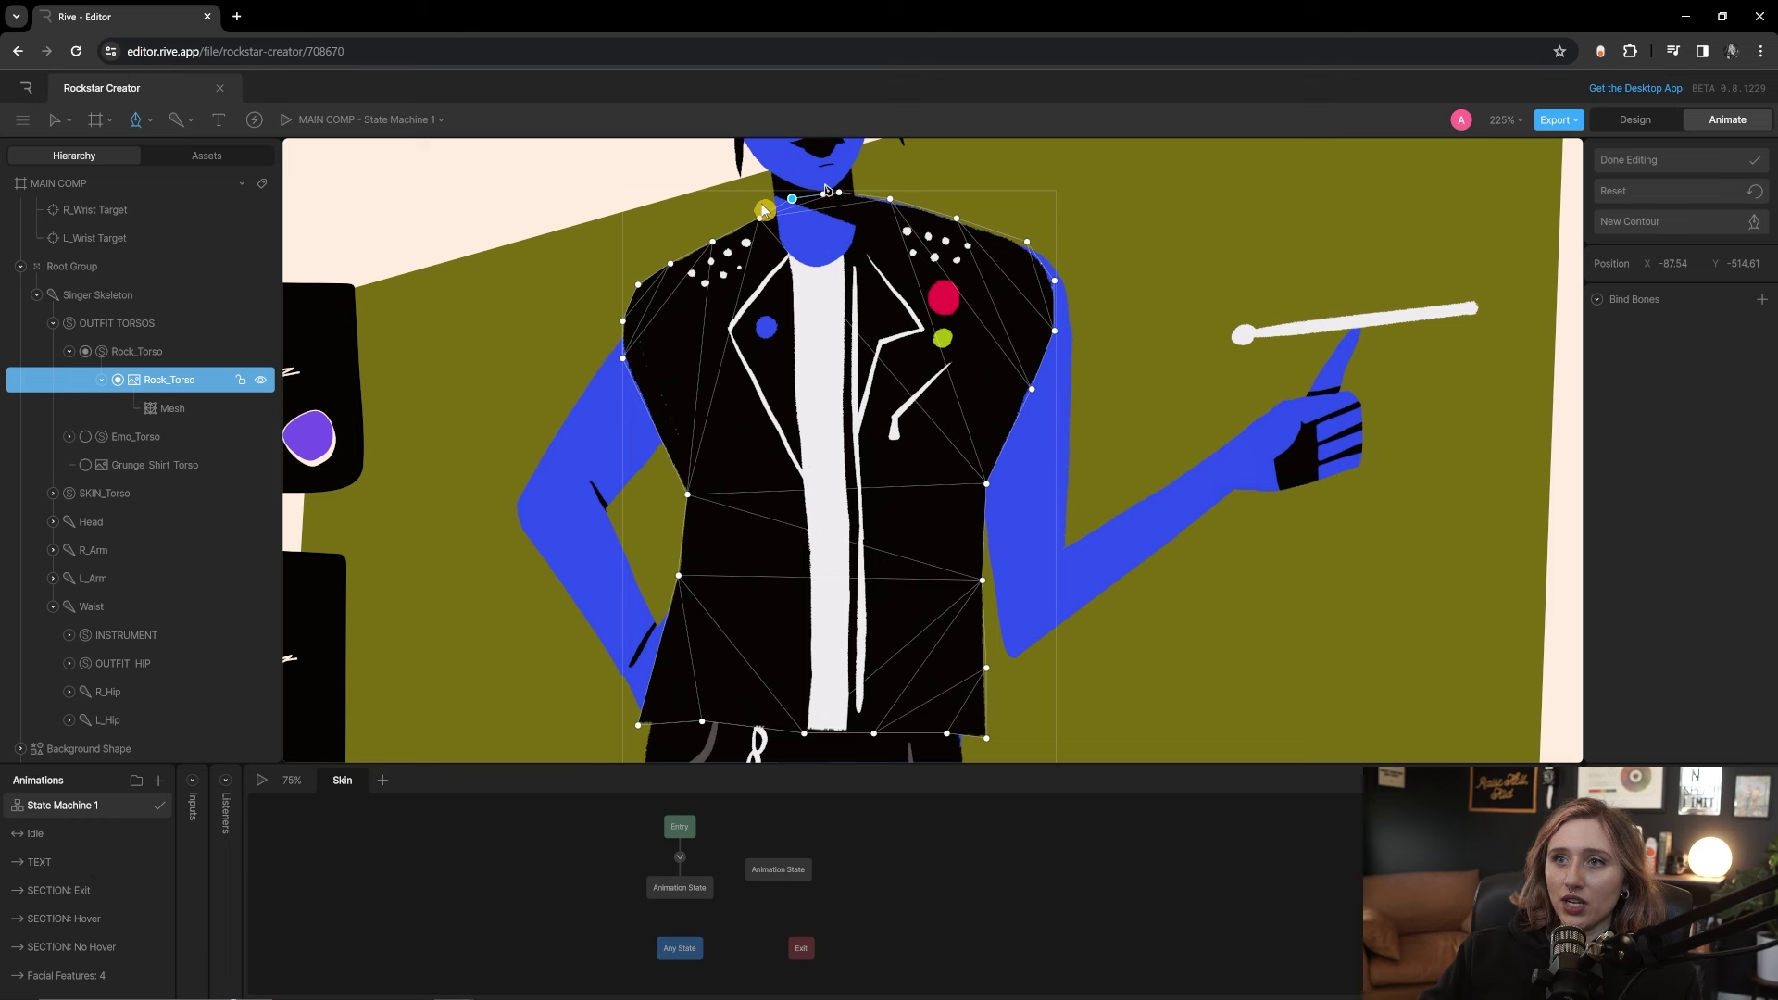
left_click(833, 406)
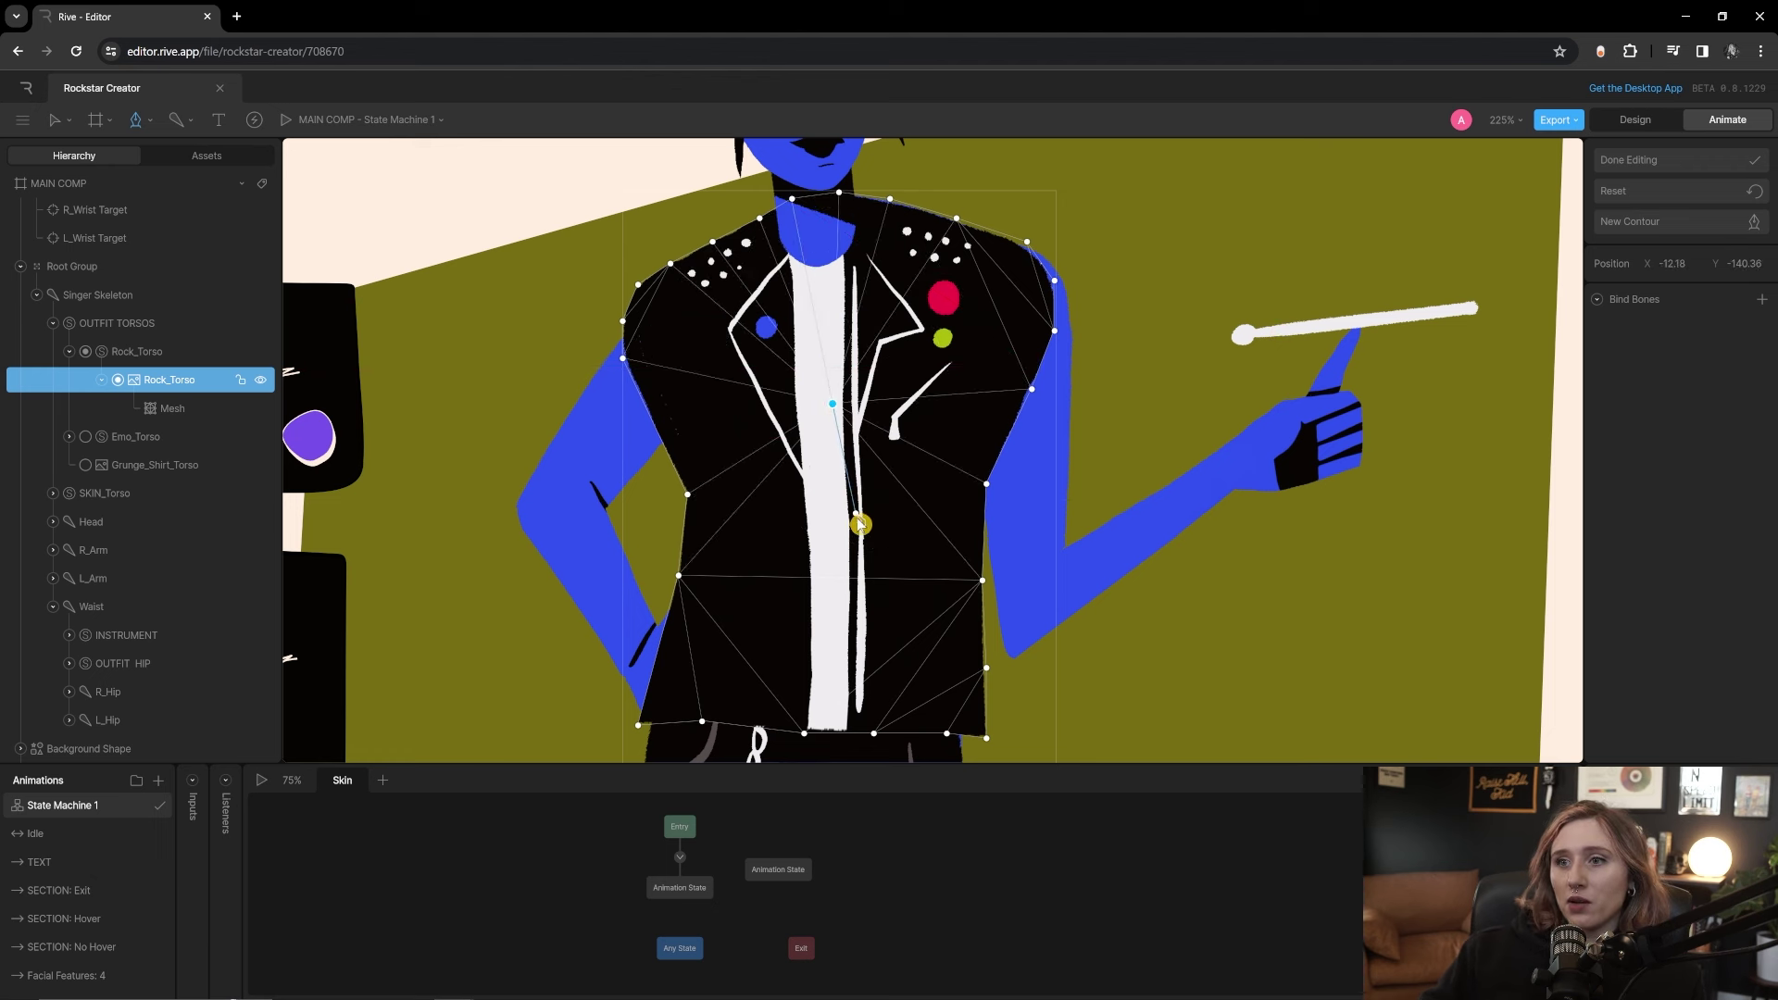
left_click(825, 651)
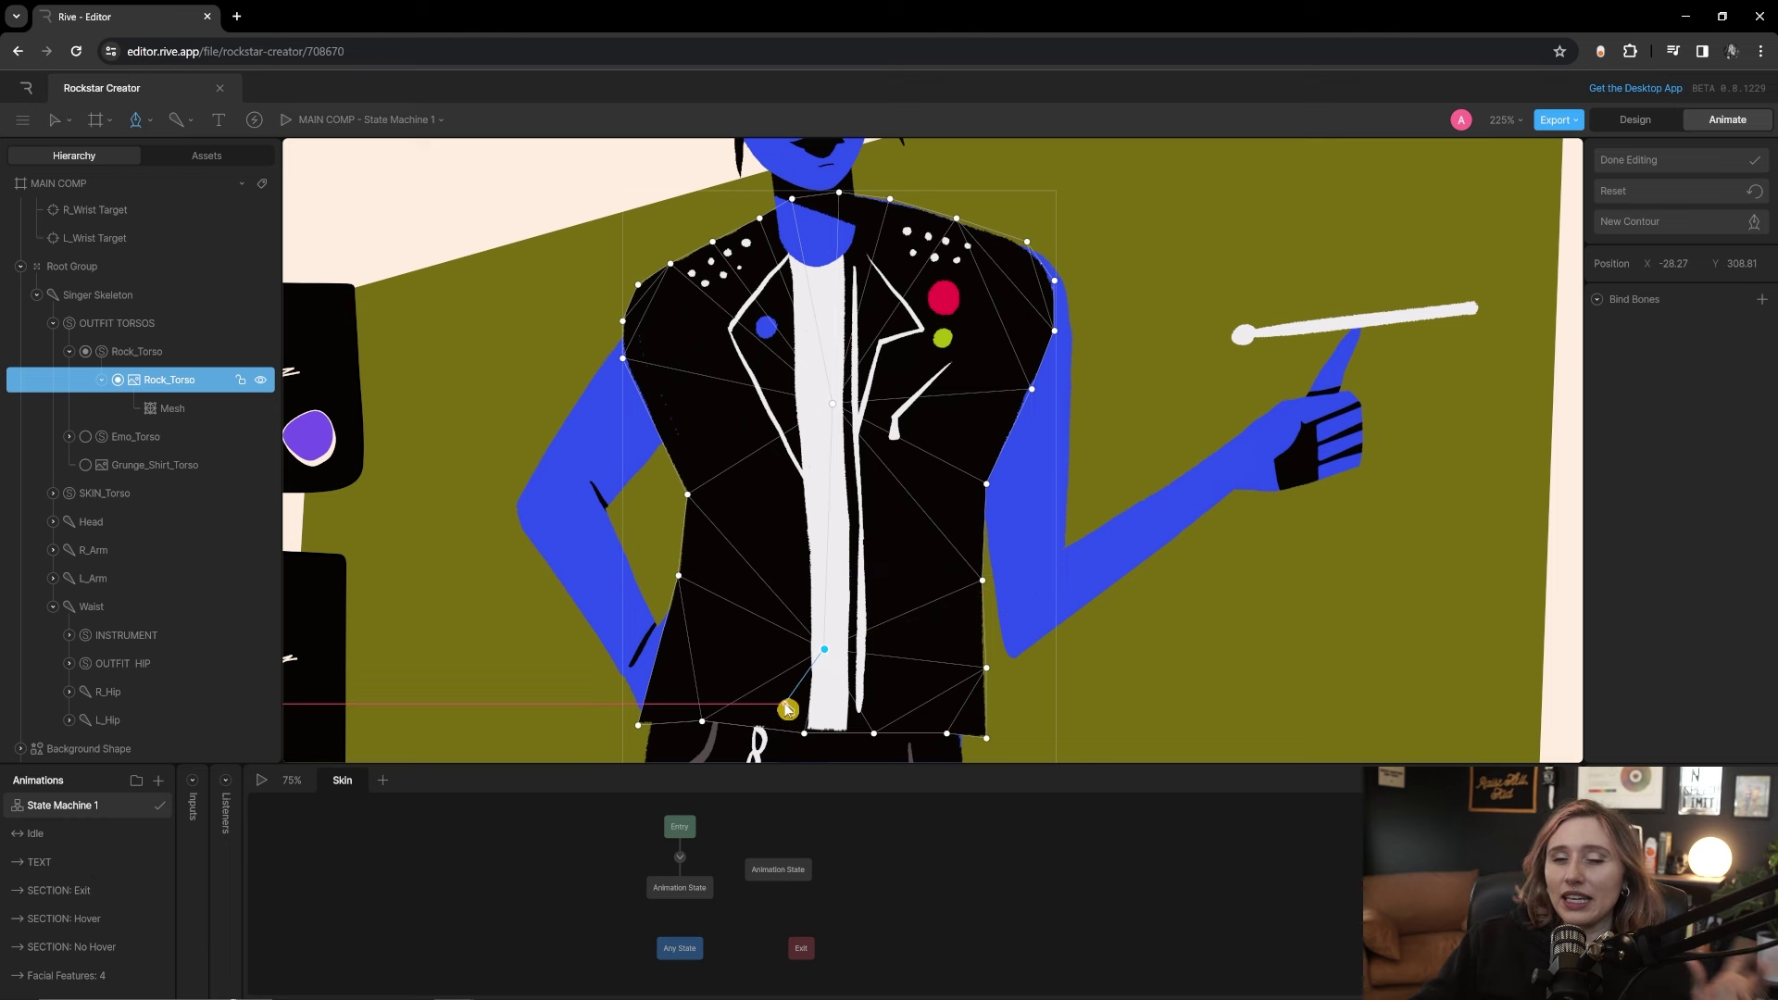
left_click(803, 732)
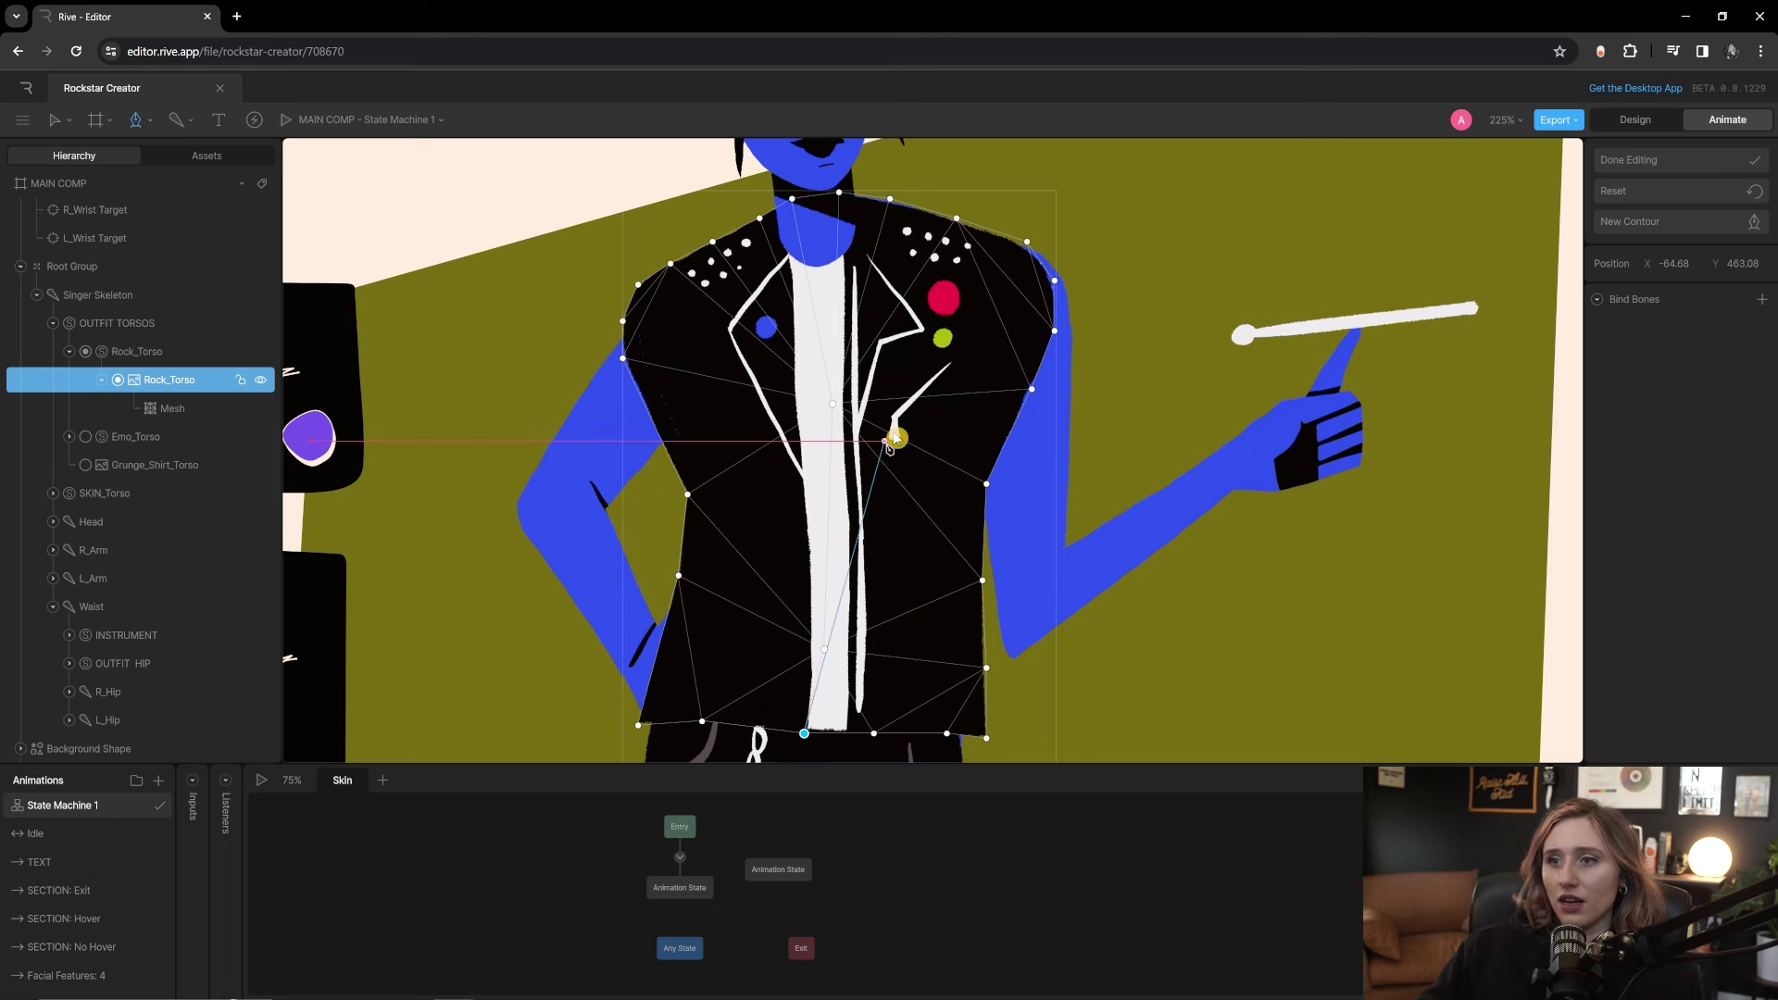
left_click(1673, 163)
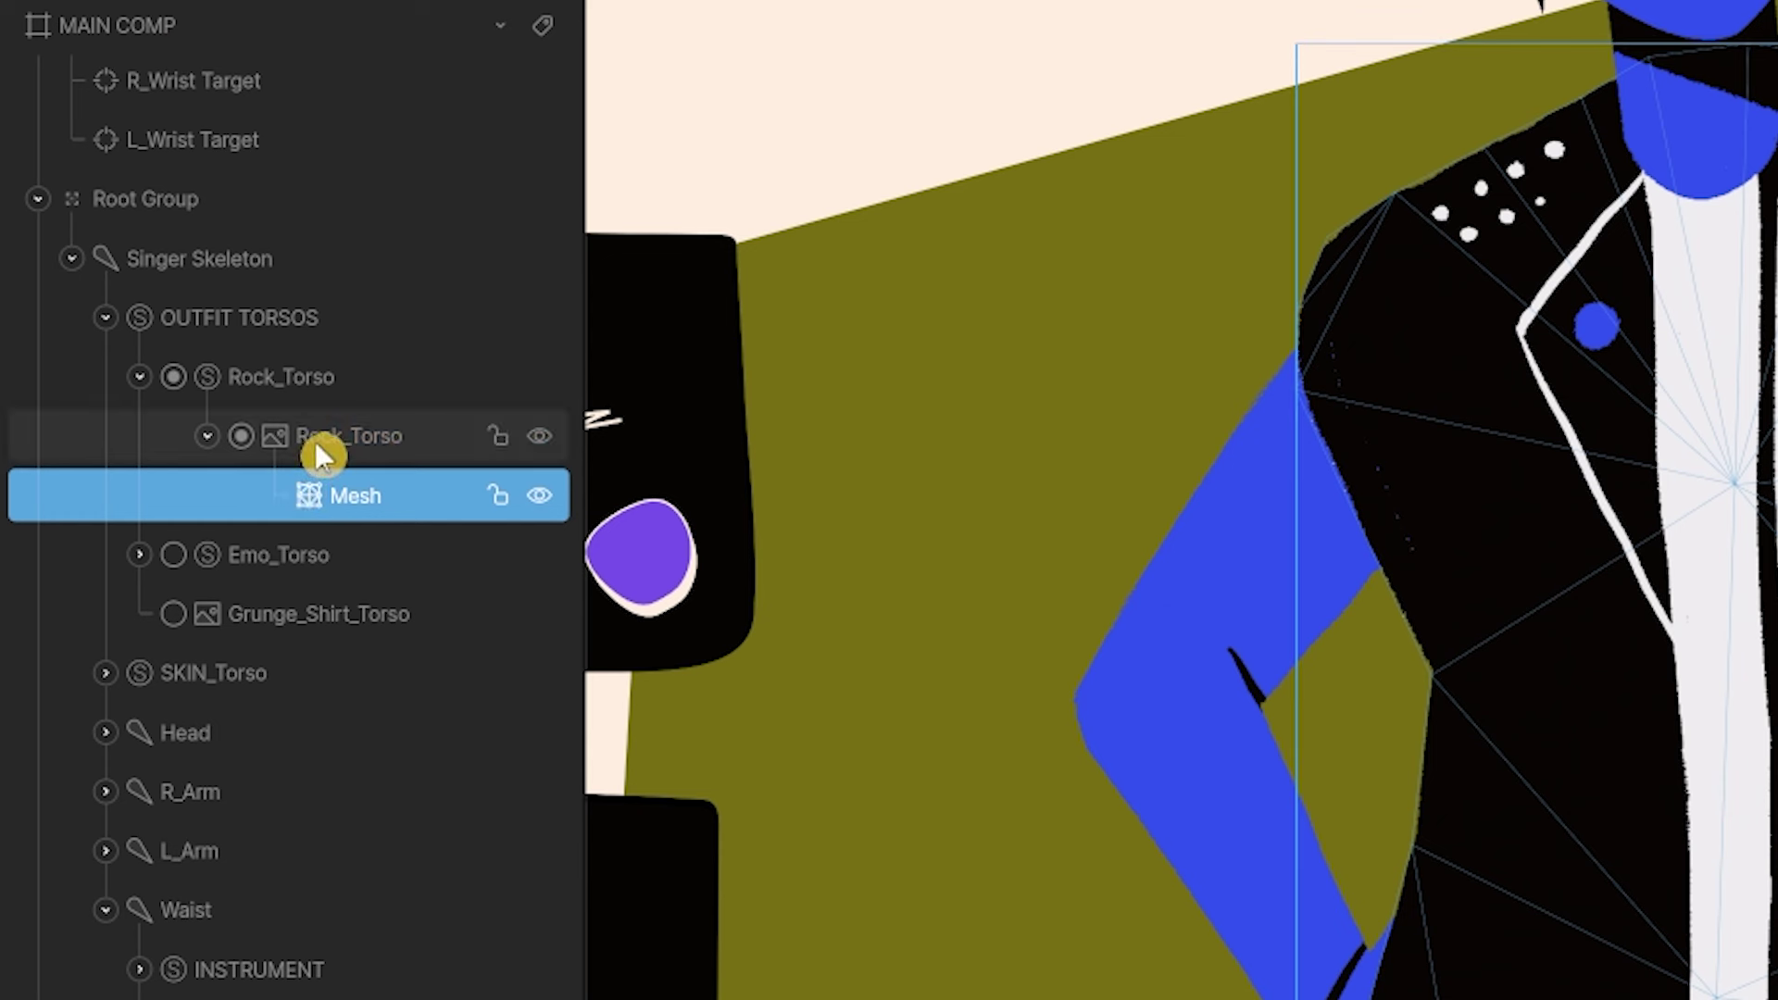
Inspect the Rock_Torso image and its nested Mesh in the hierarchy
left_click(151, 382)
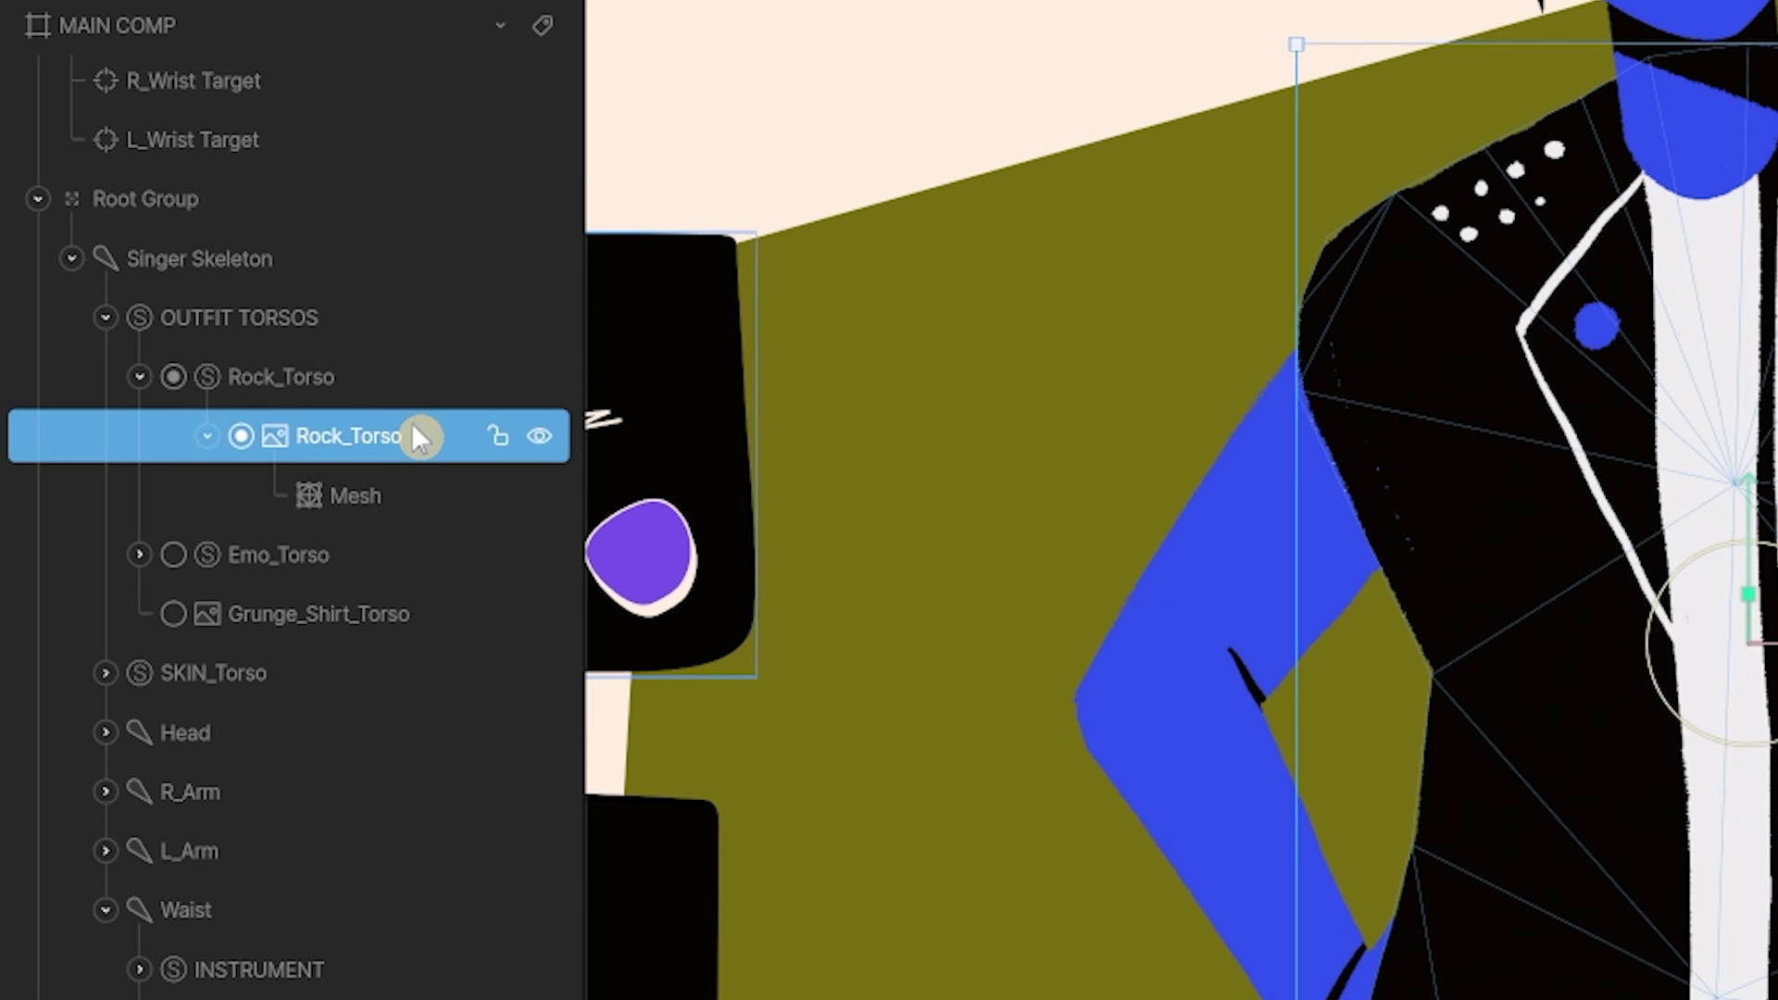
left_click(308, 500)
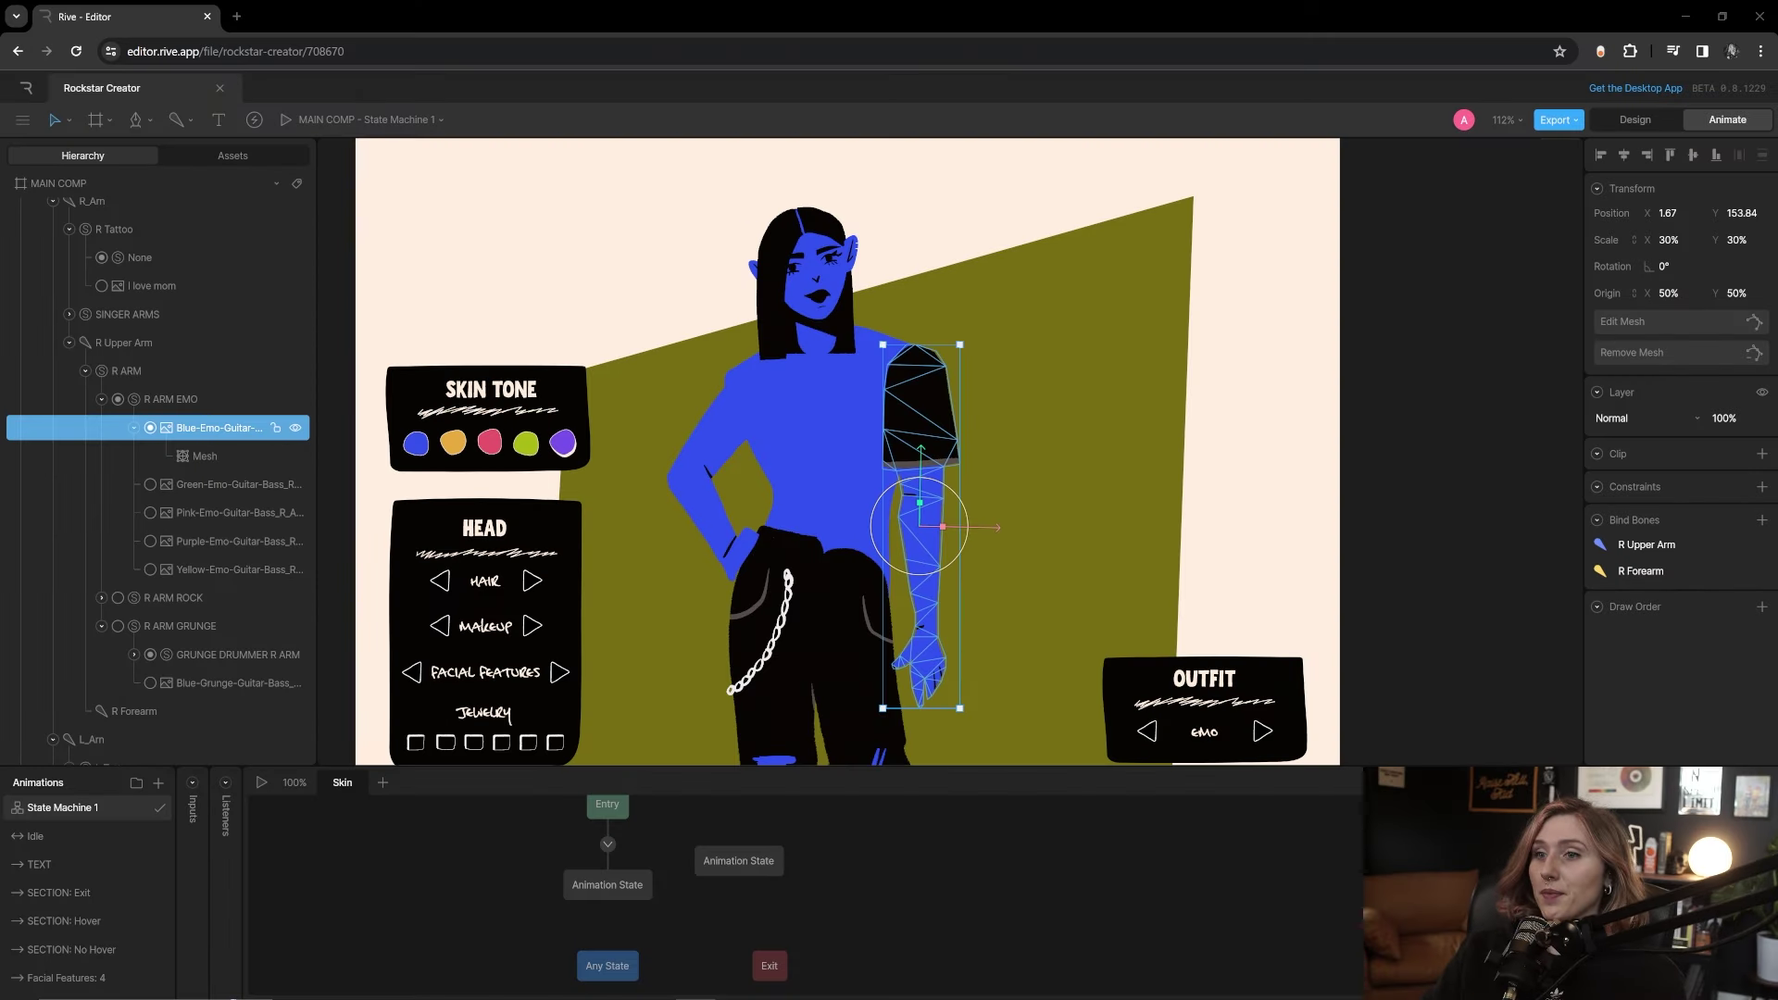
Preview the green, pink, purple and yellow variants of the emo right arm, and return to the blue one
scroll(992, 607, "up", 5)
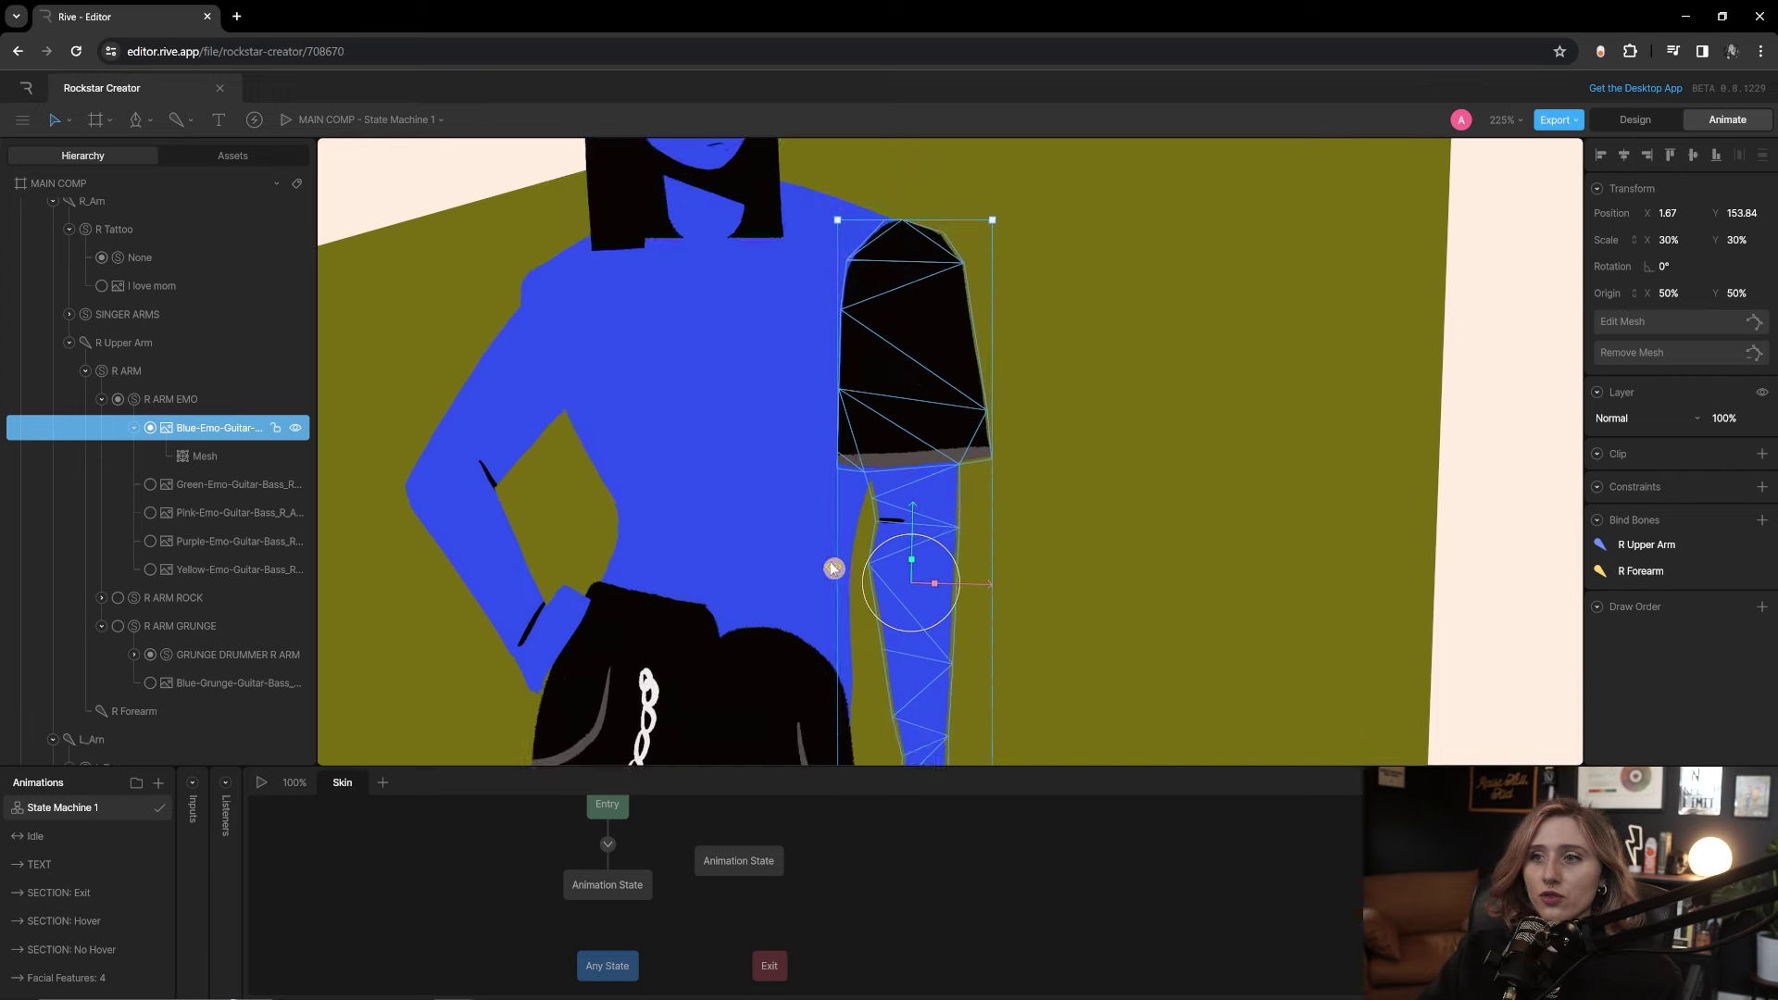
key("ctrl+minus")
left_click(149, 485)
left_click(150, 513)
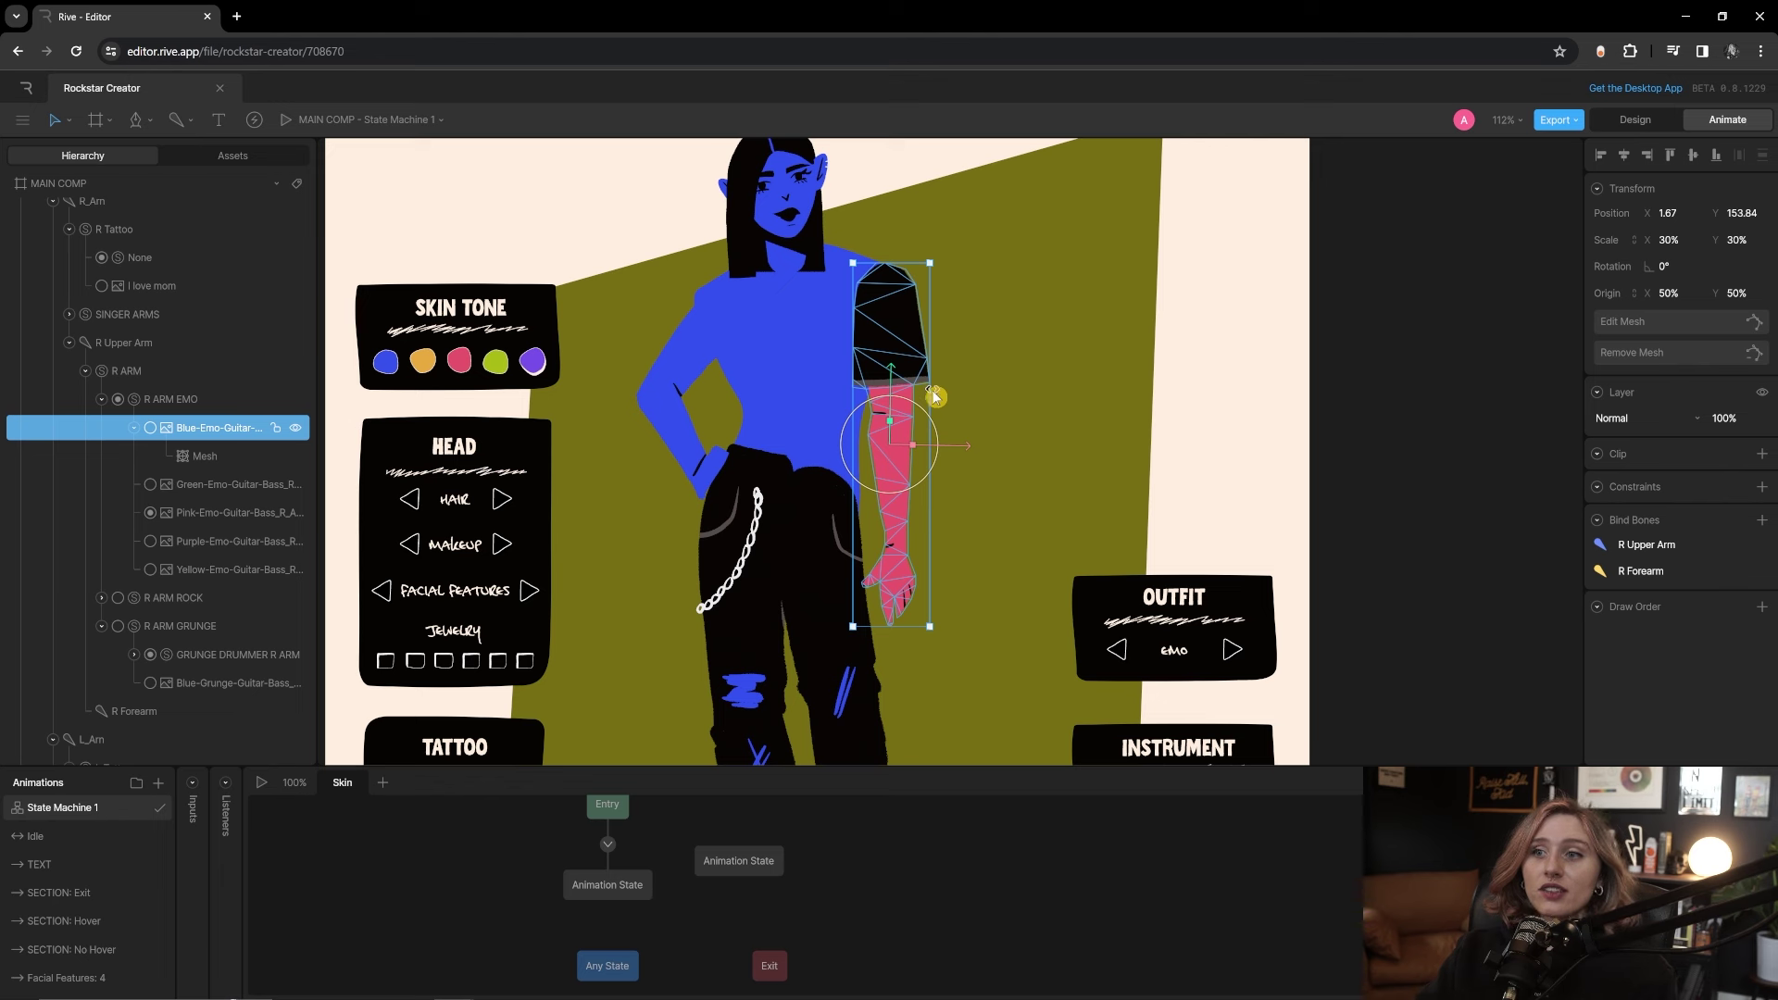
left_click(150, 542)
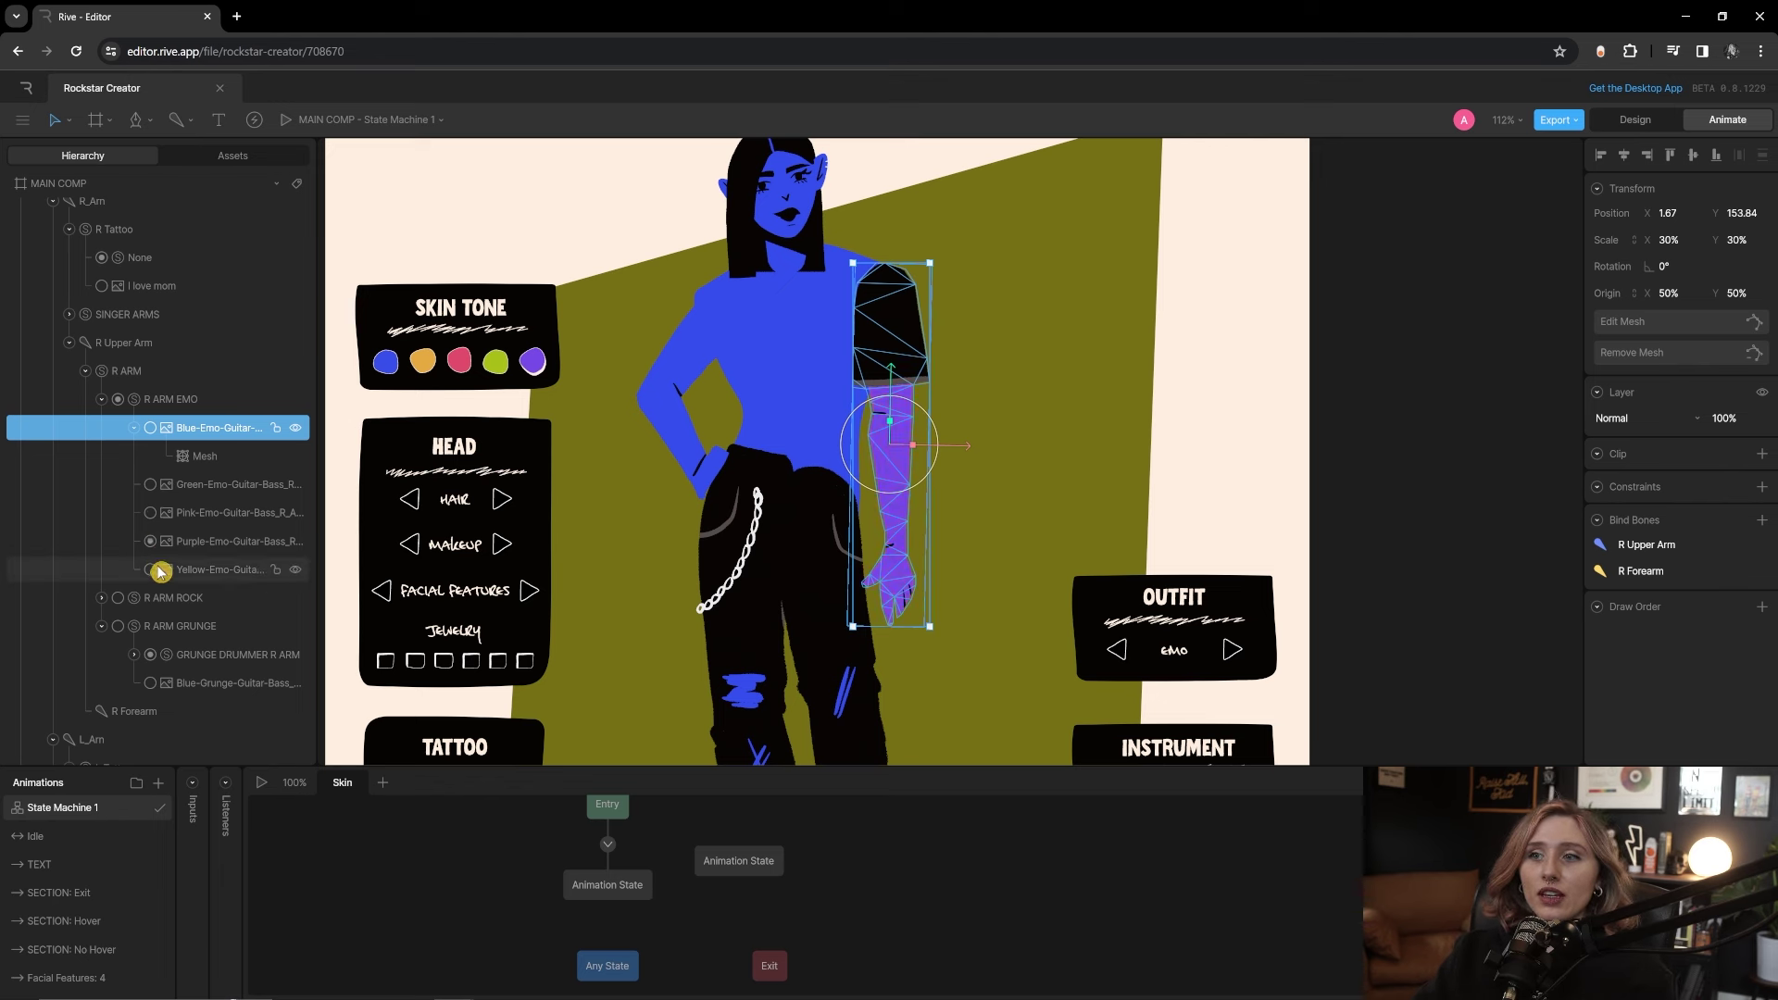
left_click(150, 570)
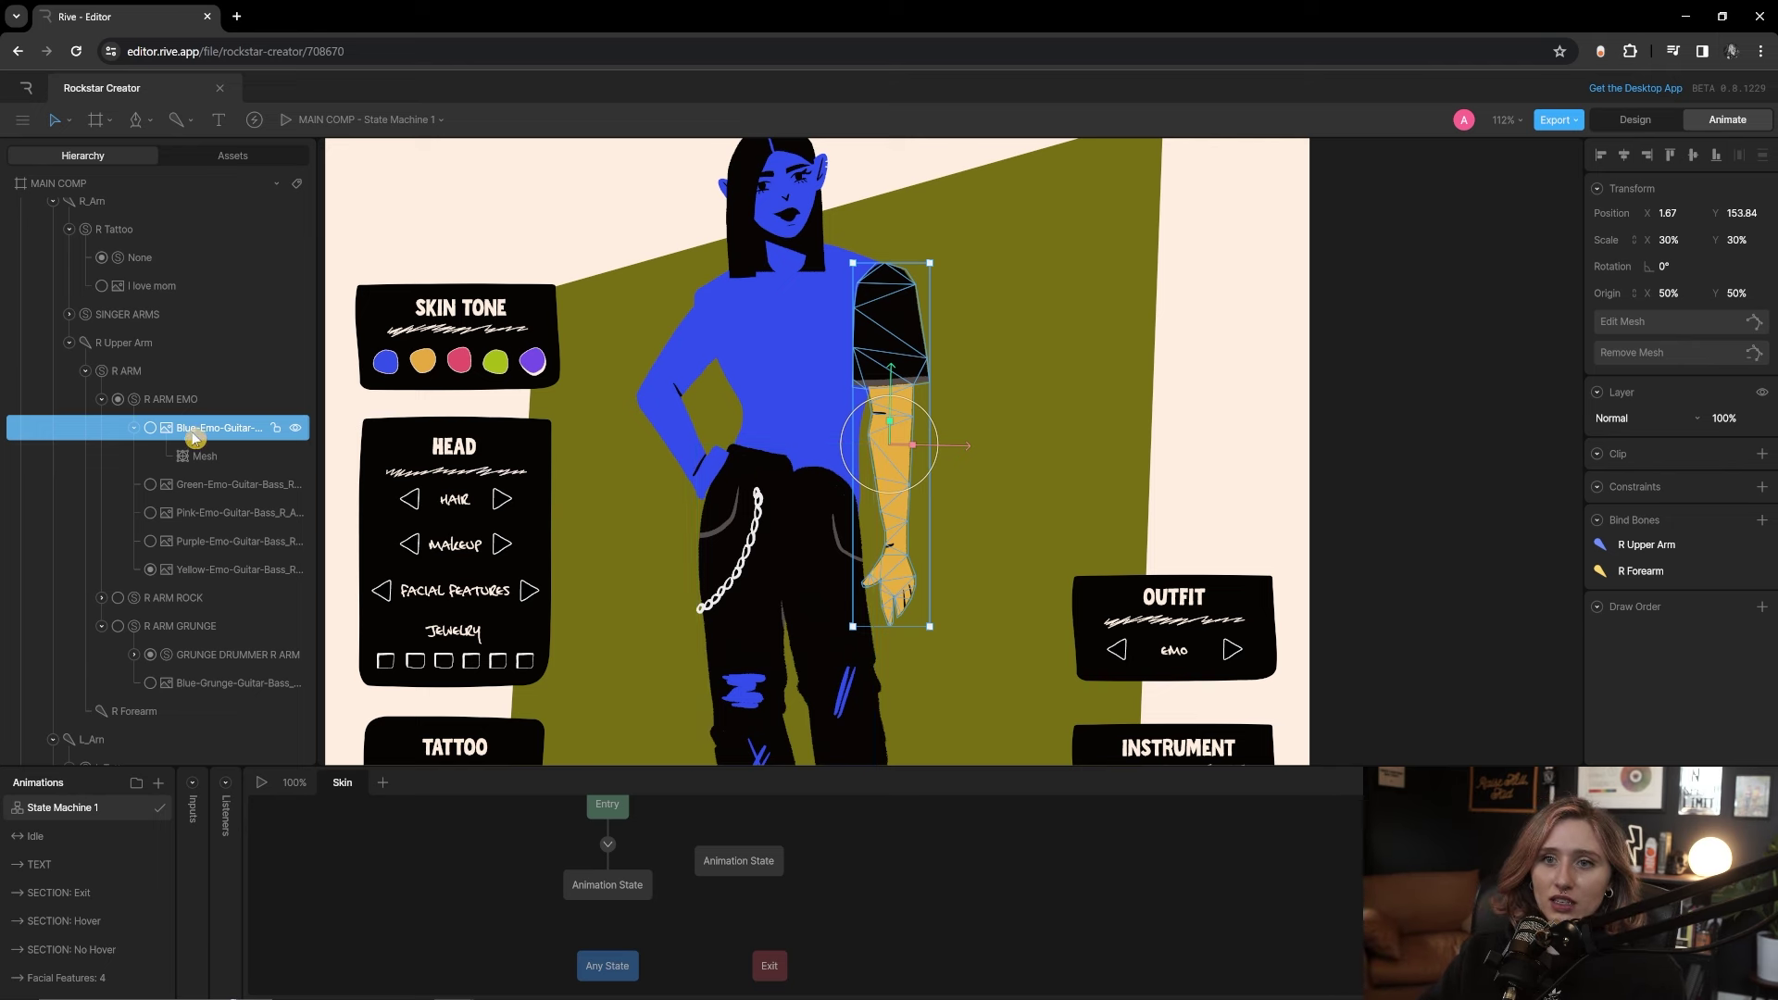
left_click(150, 427)
Copy the blue emo right arm's mesh onto the Green-Emo-Guitar-Bass_R_Arm image and show the green arm
left_click(199, 457)
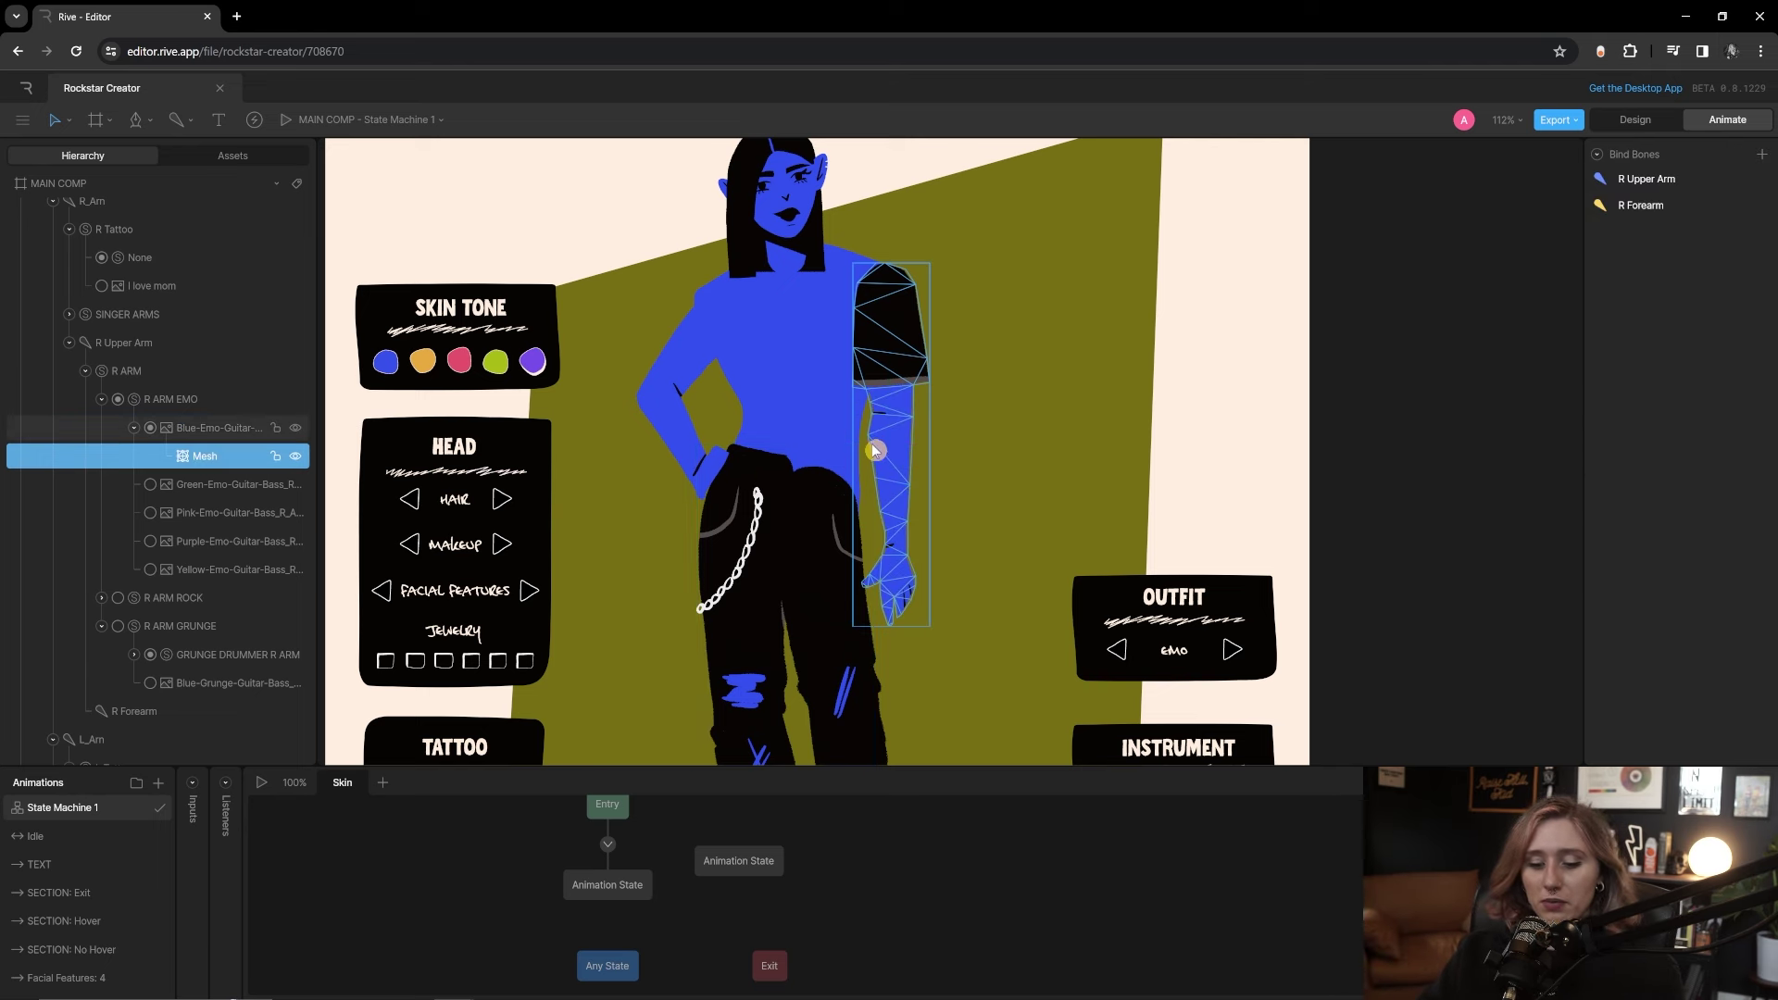
scroll(940, 463, "up", 5)
scroll(936, 459, "down", 5)
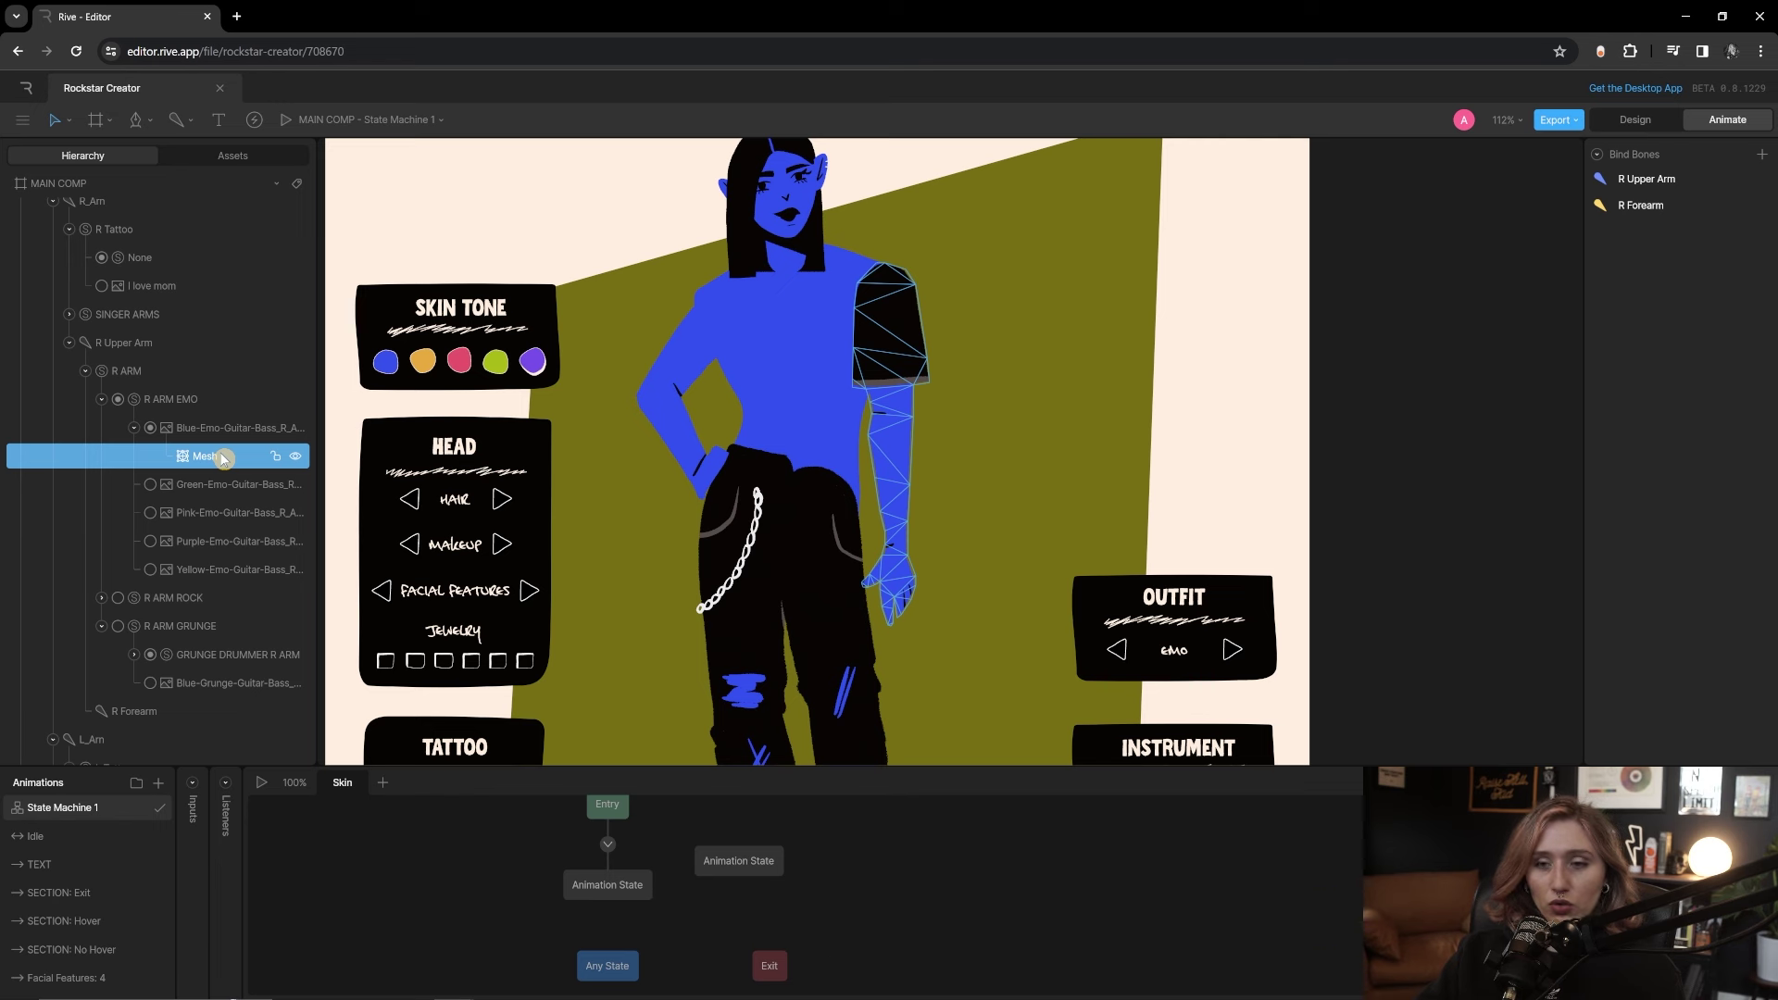
left_click(227, 494)
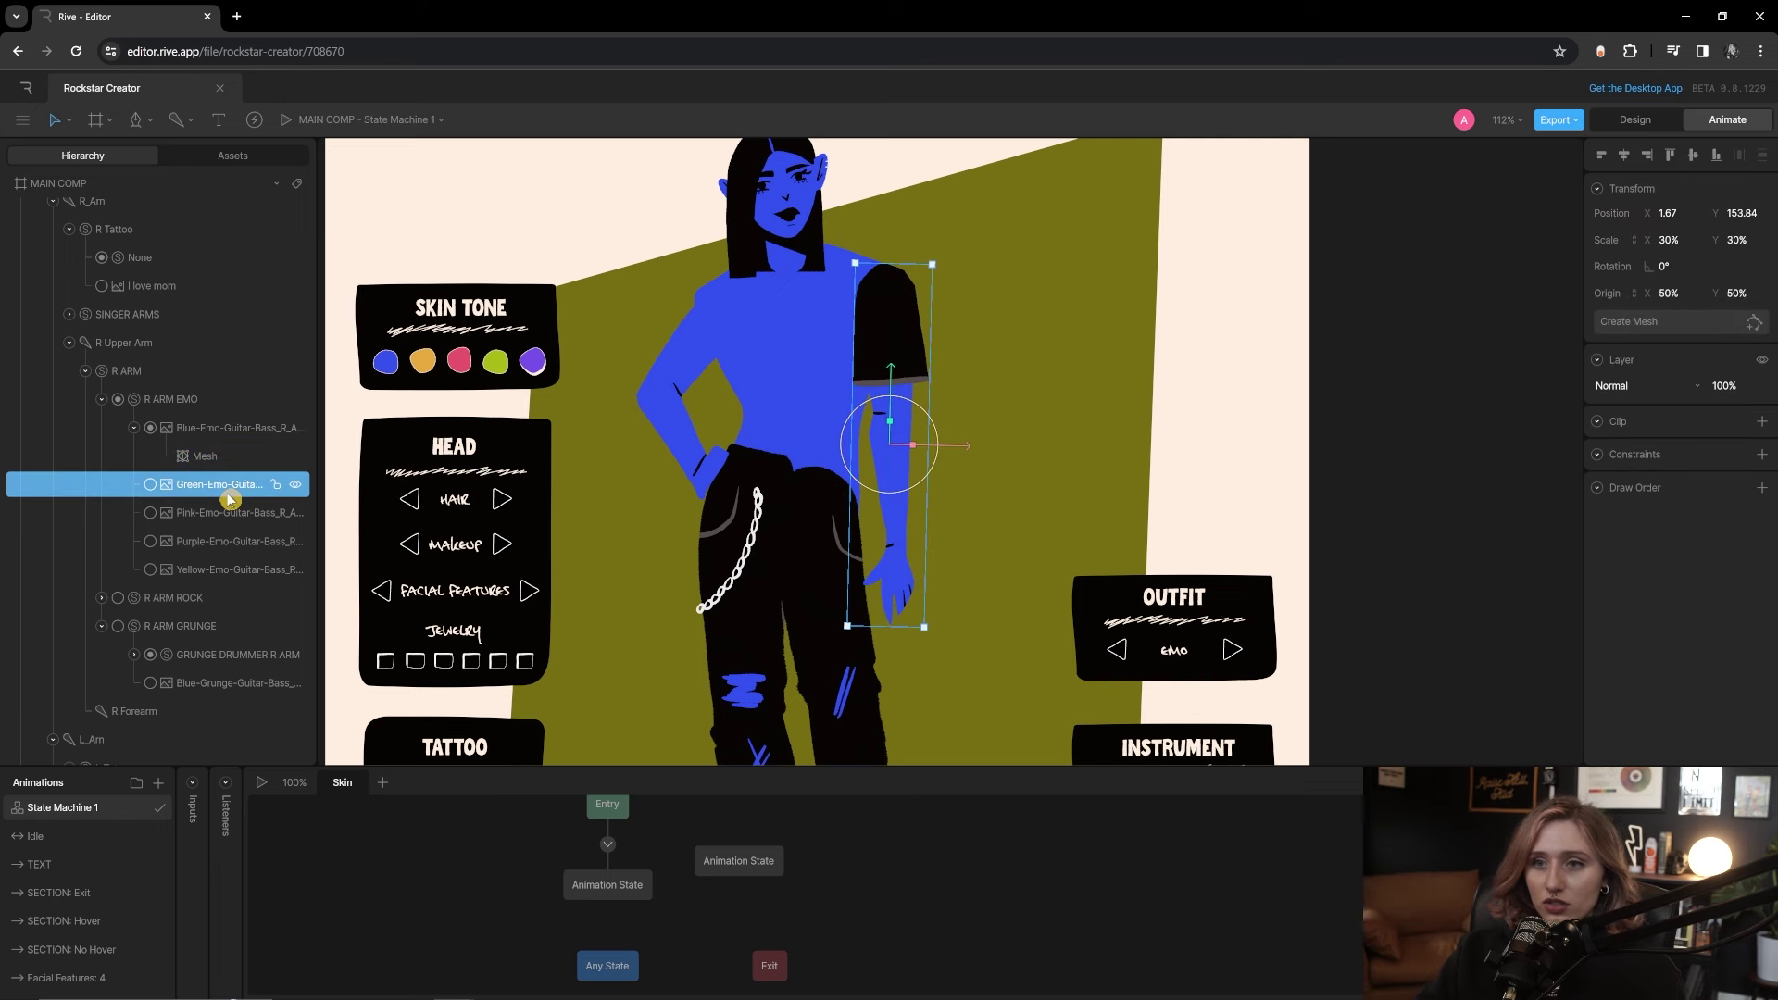
key("ctrl+v")
left_click(150, 485)
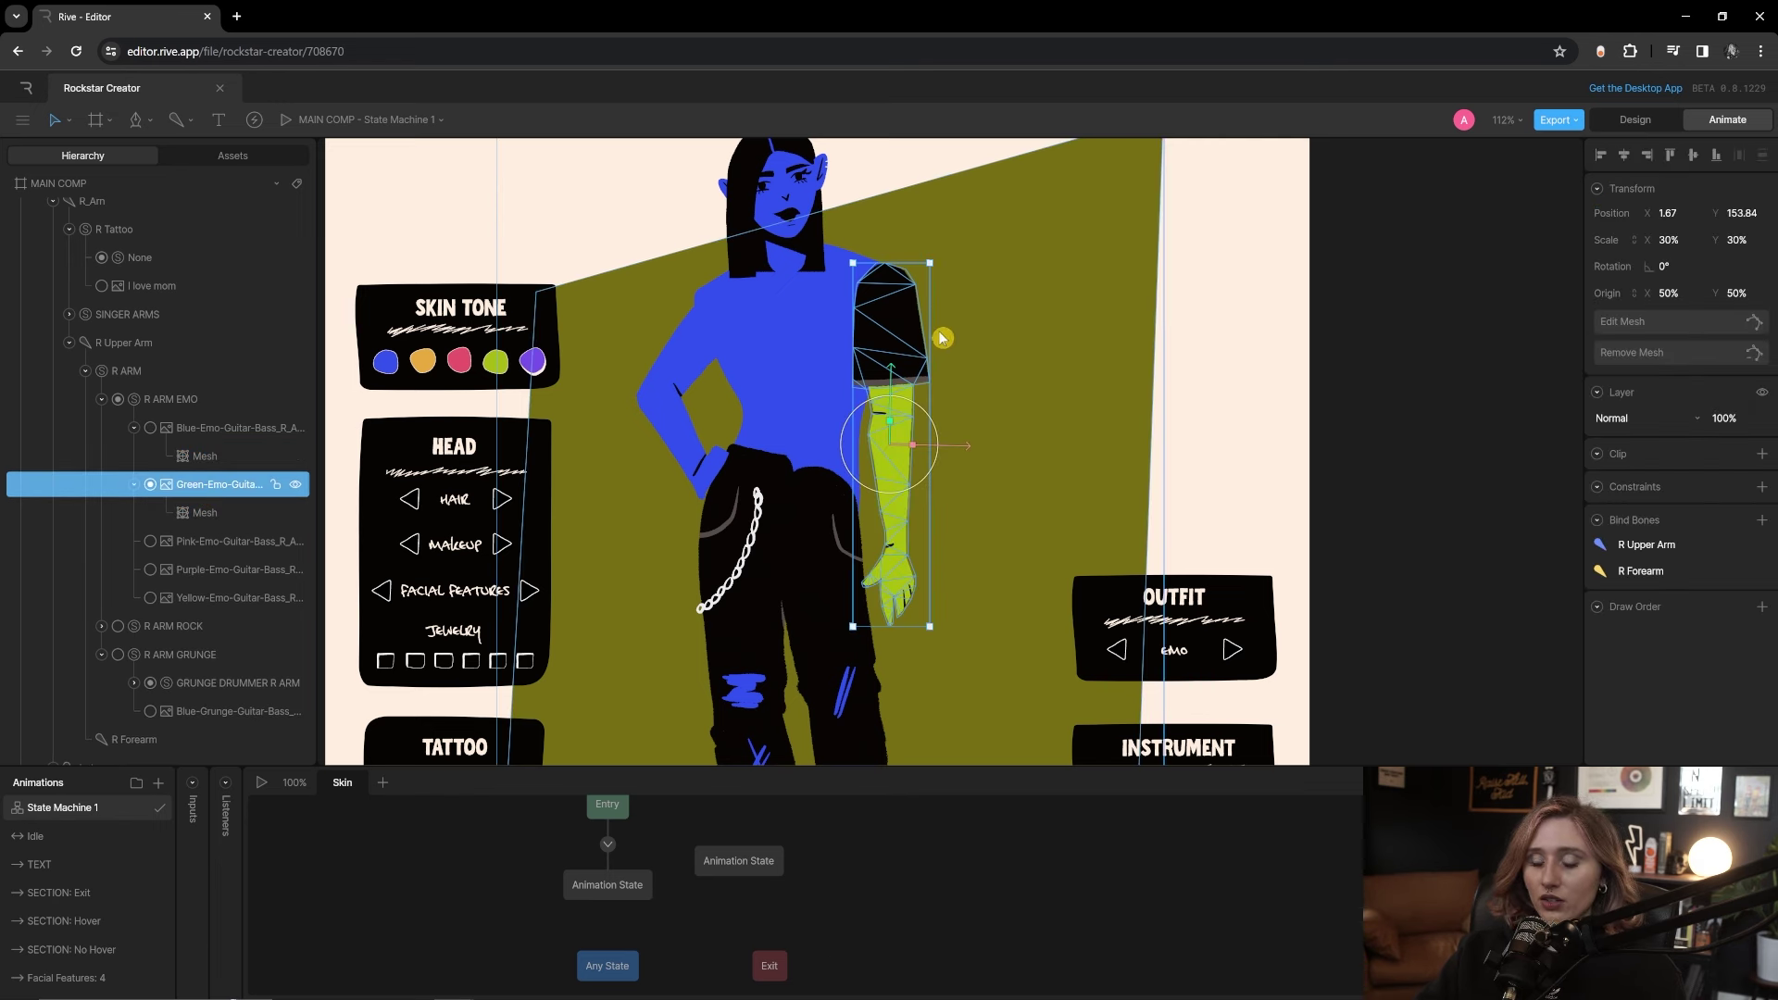
Examine the fit of the pasted mesh on the green arm and its bound R Upper Arm and R Forearm bones
scroll(932, 349, "up", 5)
left_click_drag(989, 409, 1064, 516)
left_click_drag(1039, 430, 1080, 481)
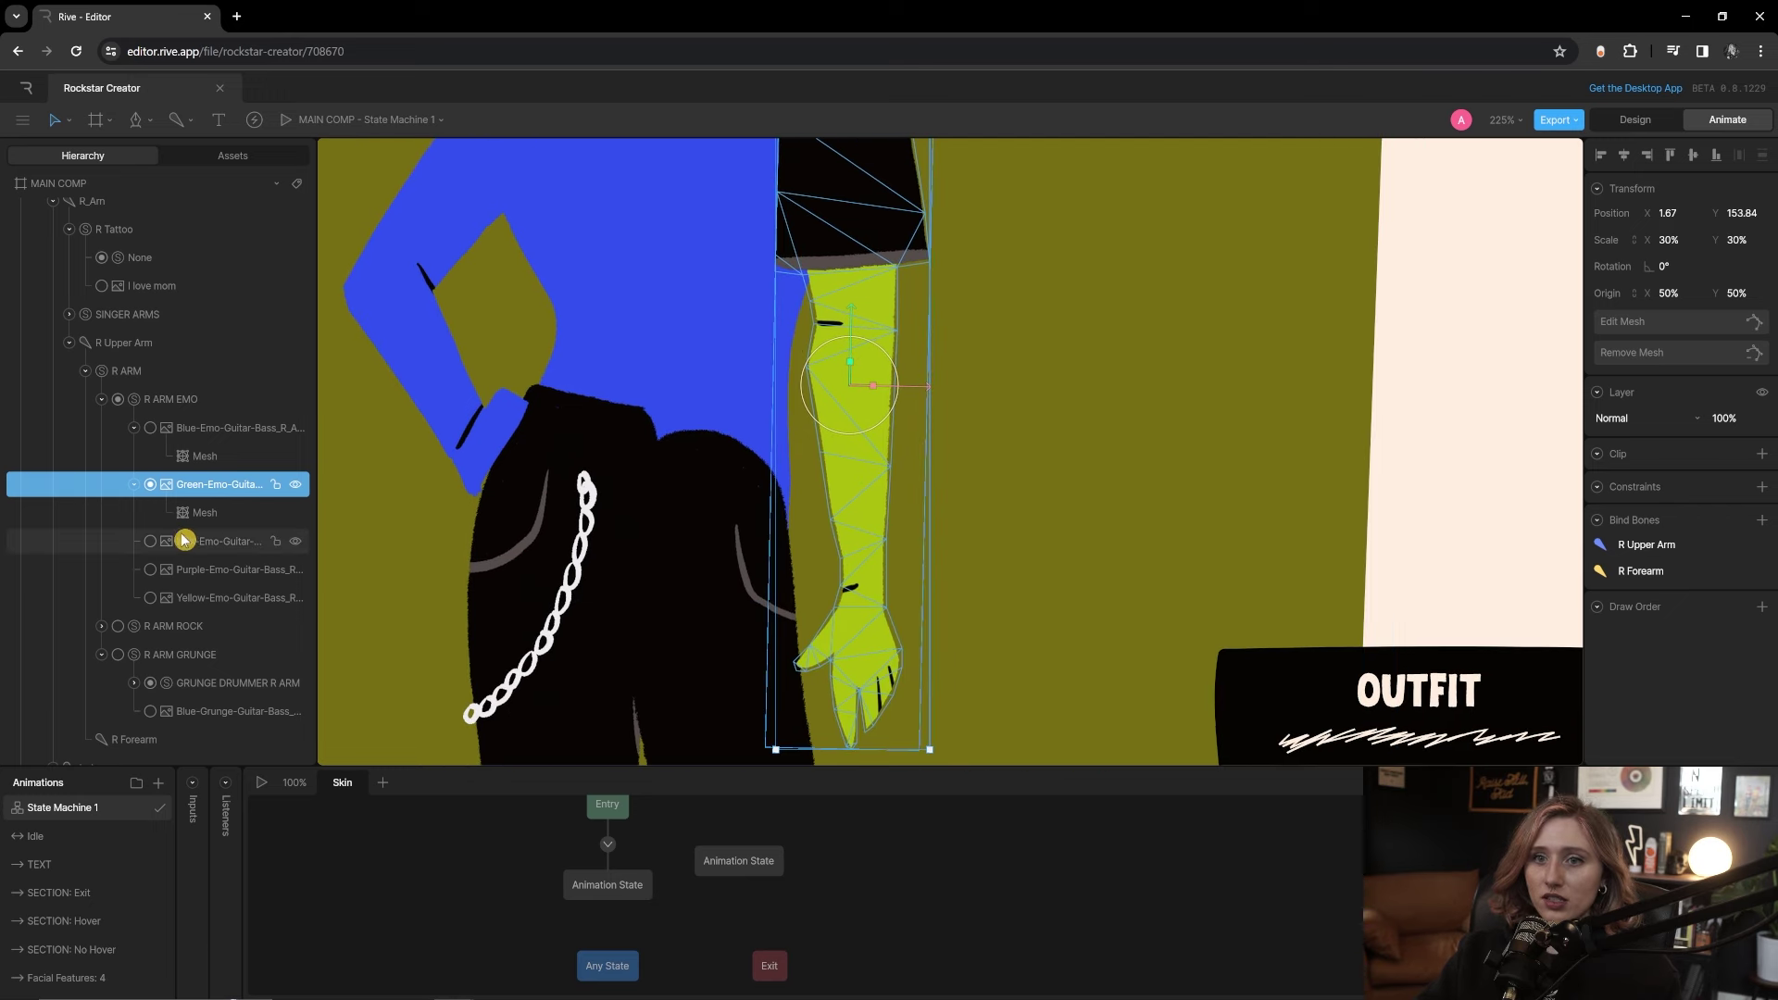
left_click(211, 540)
left_click(159, 515)
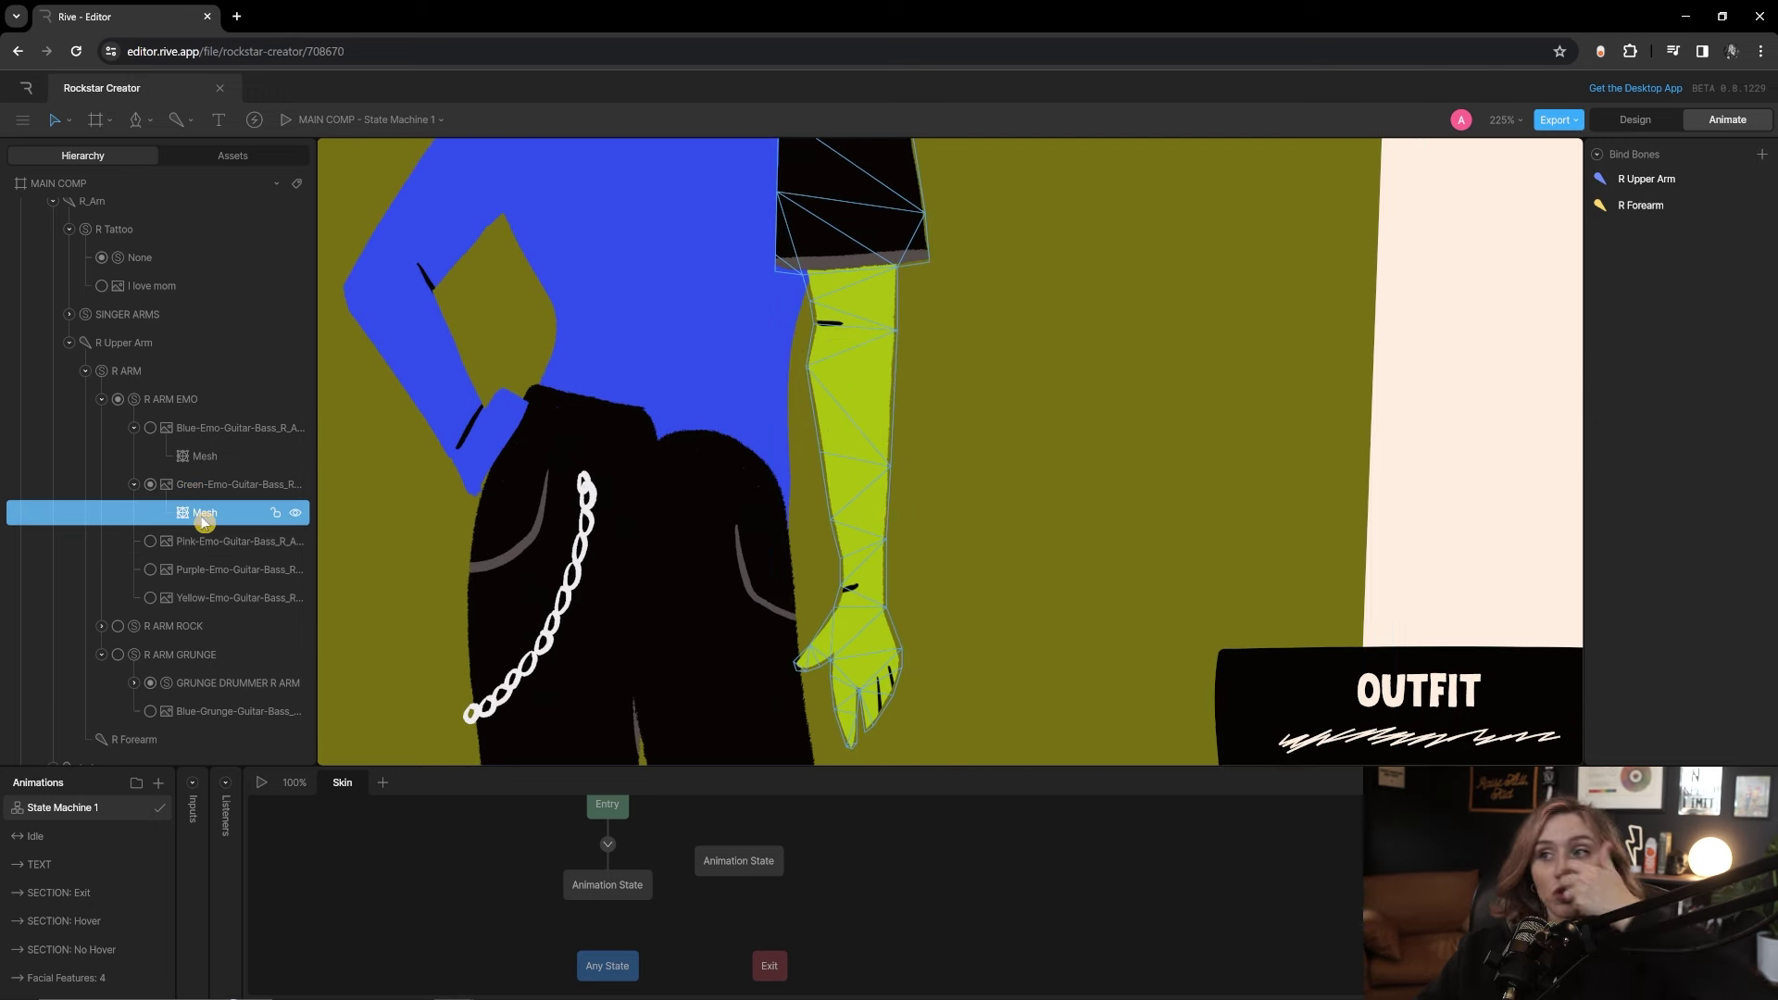
double_click(1676, 180)
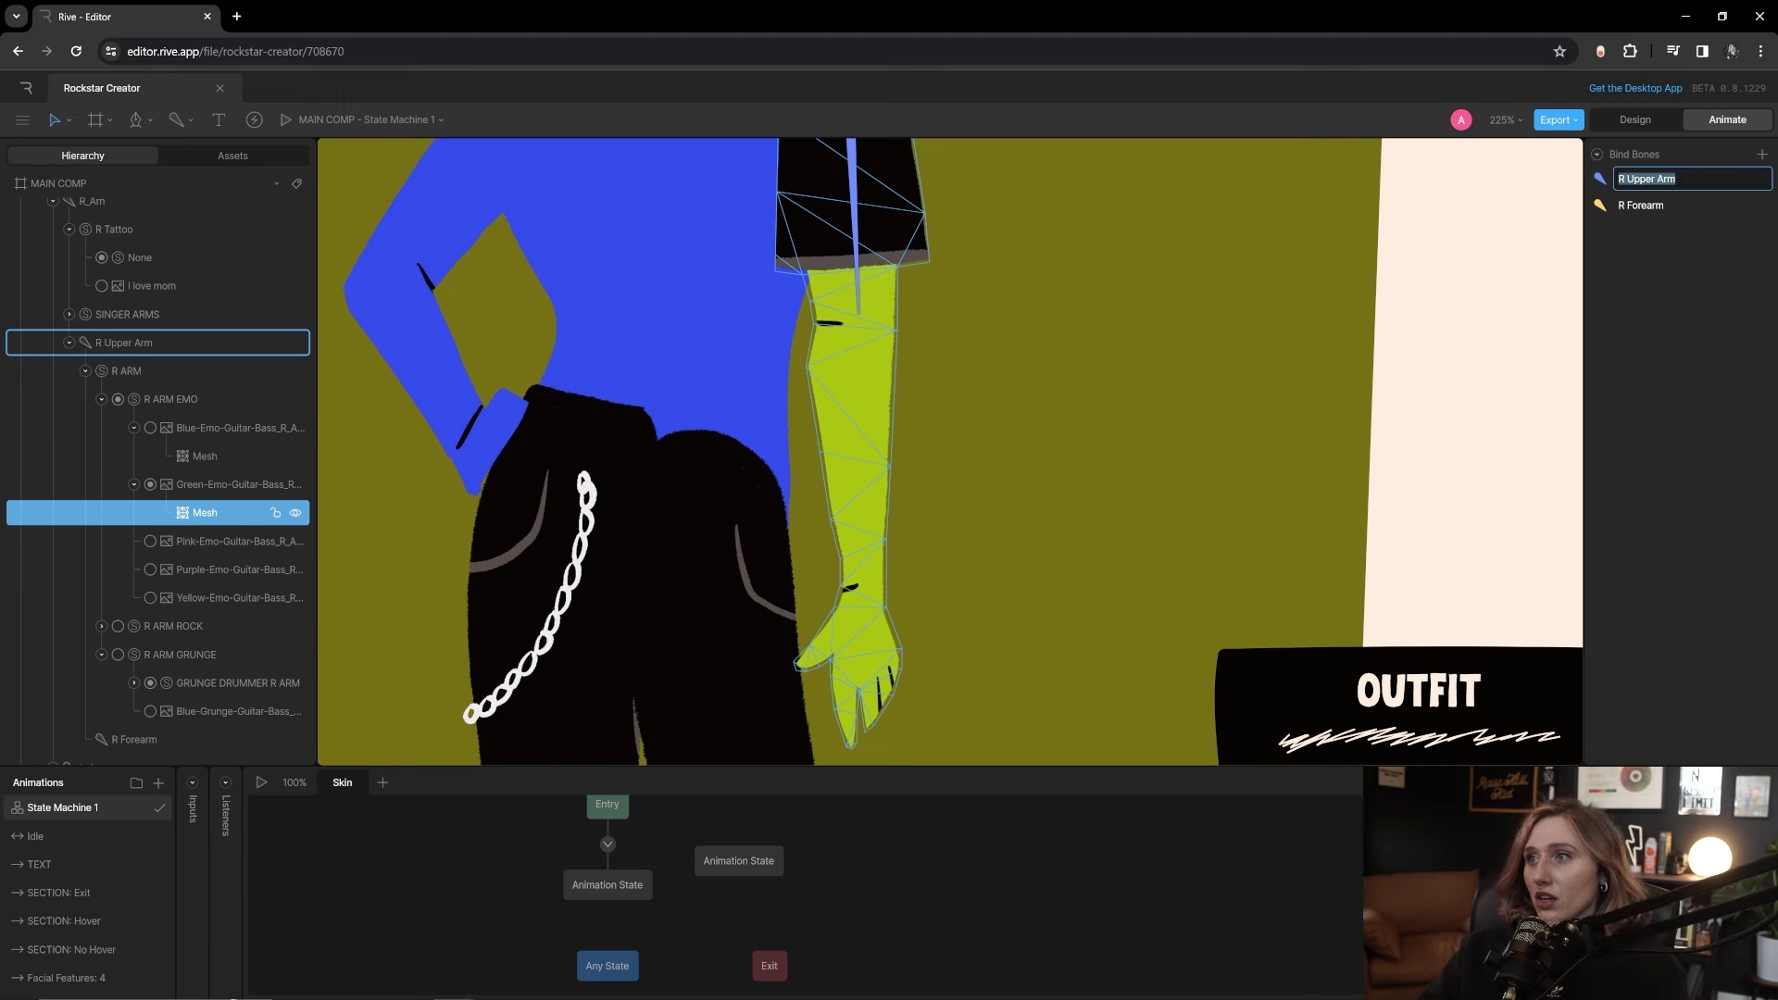
key("Return")
scroll(1214, 297, "up", 2)
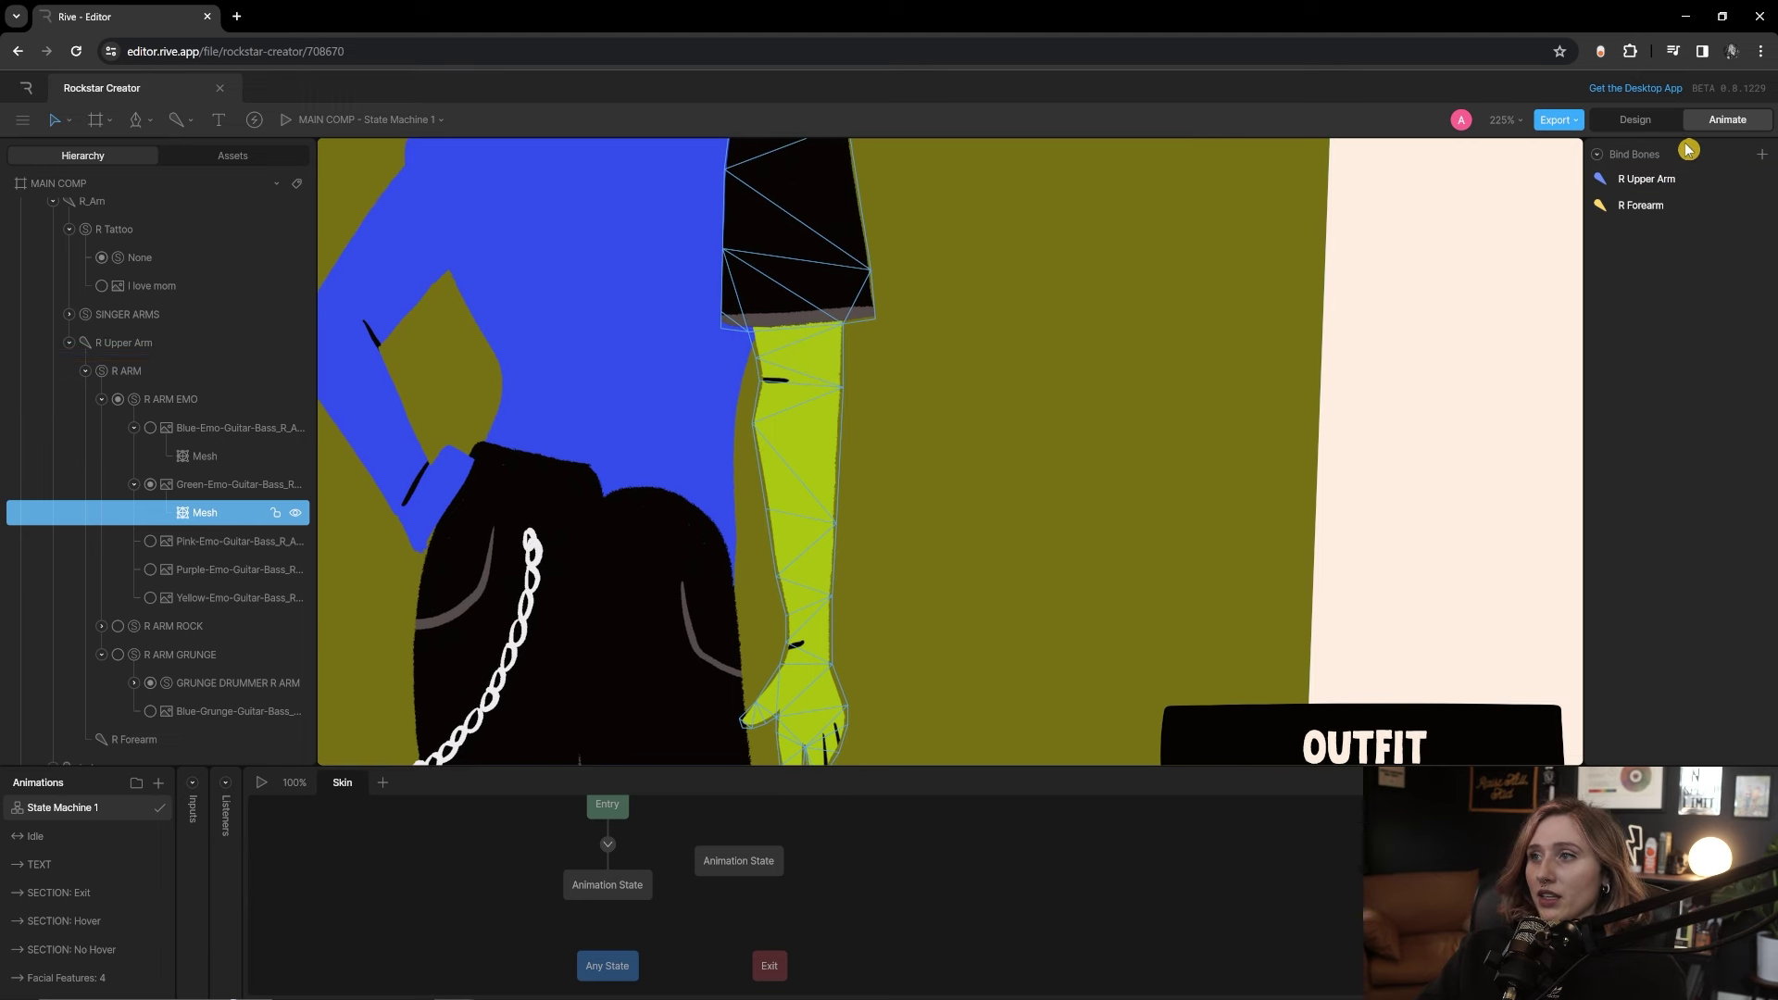
Open the green emo right arm's mesh for editing to check its vertices and bound bones
left_click(224, 489)
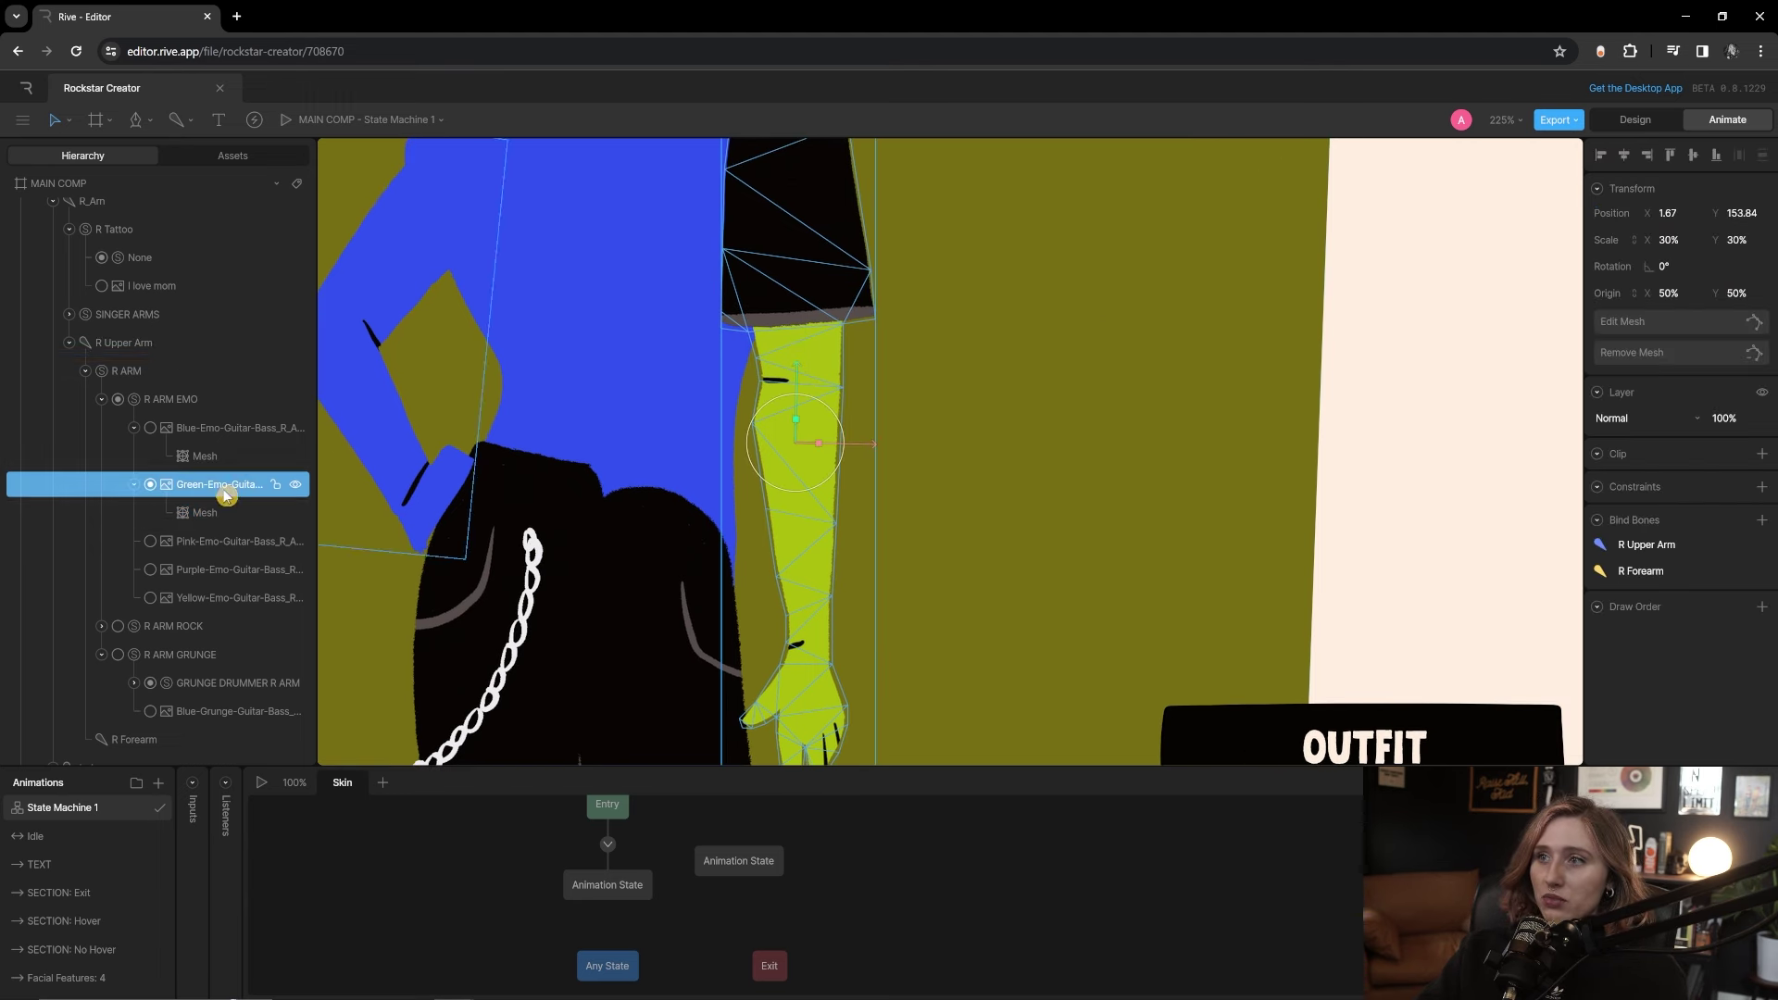
left_click(236, 513)
left_click(148, 482)
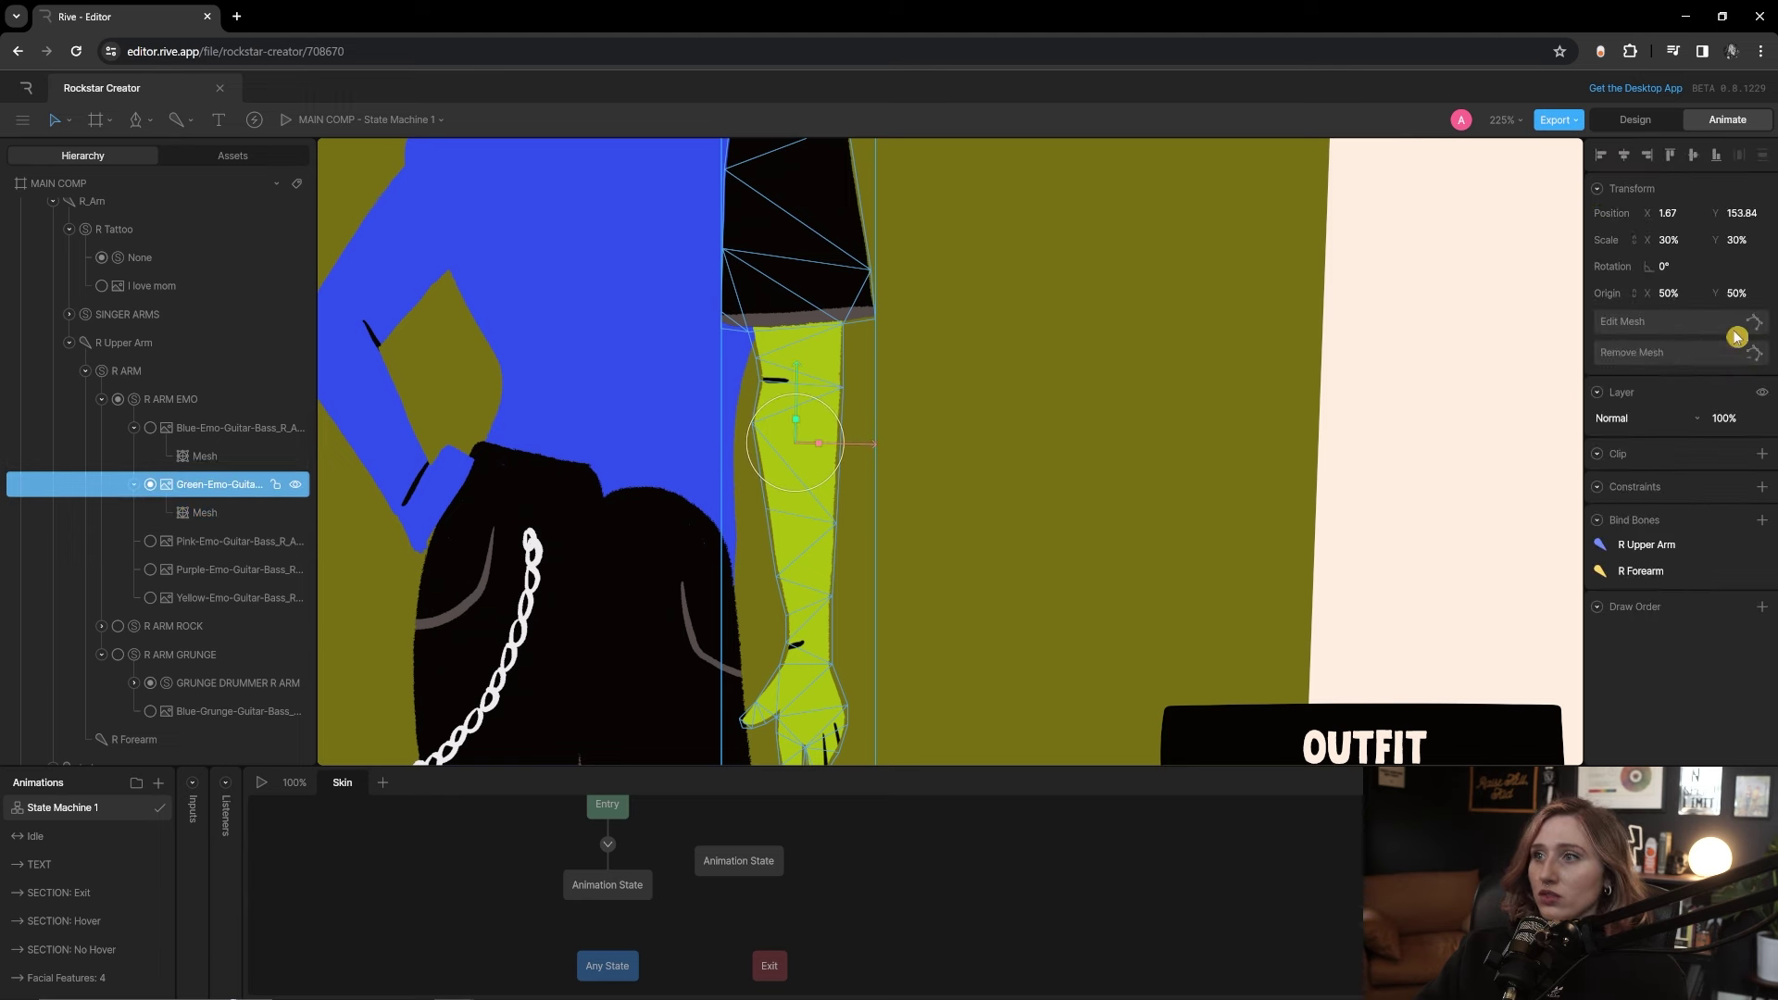
left_click(1662, 324)
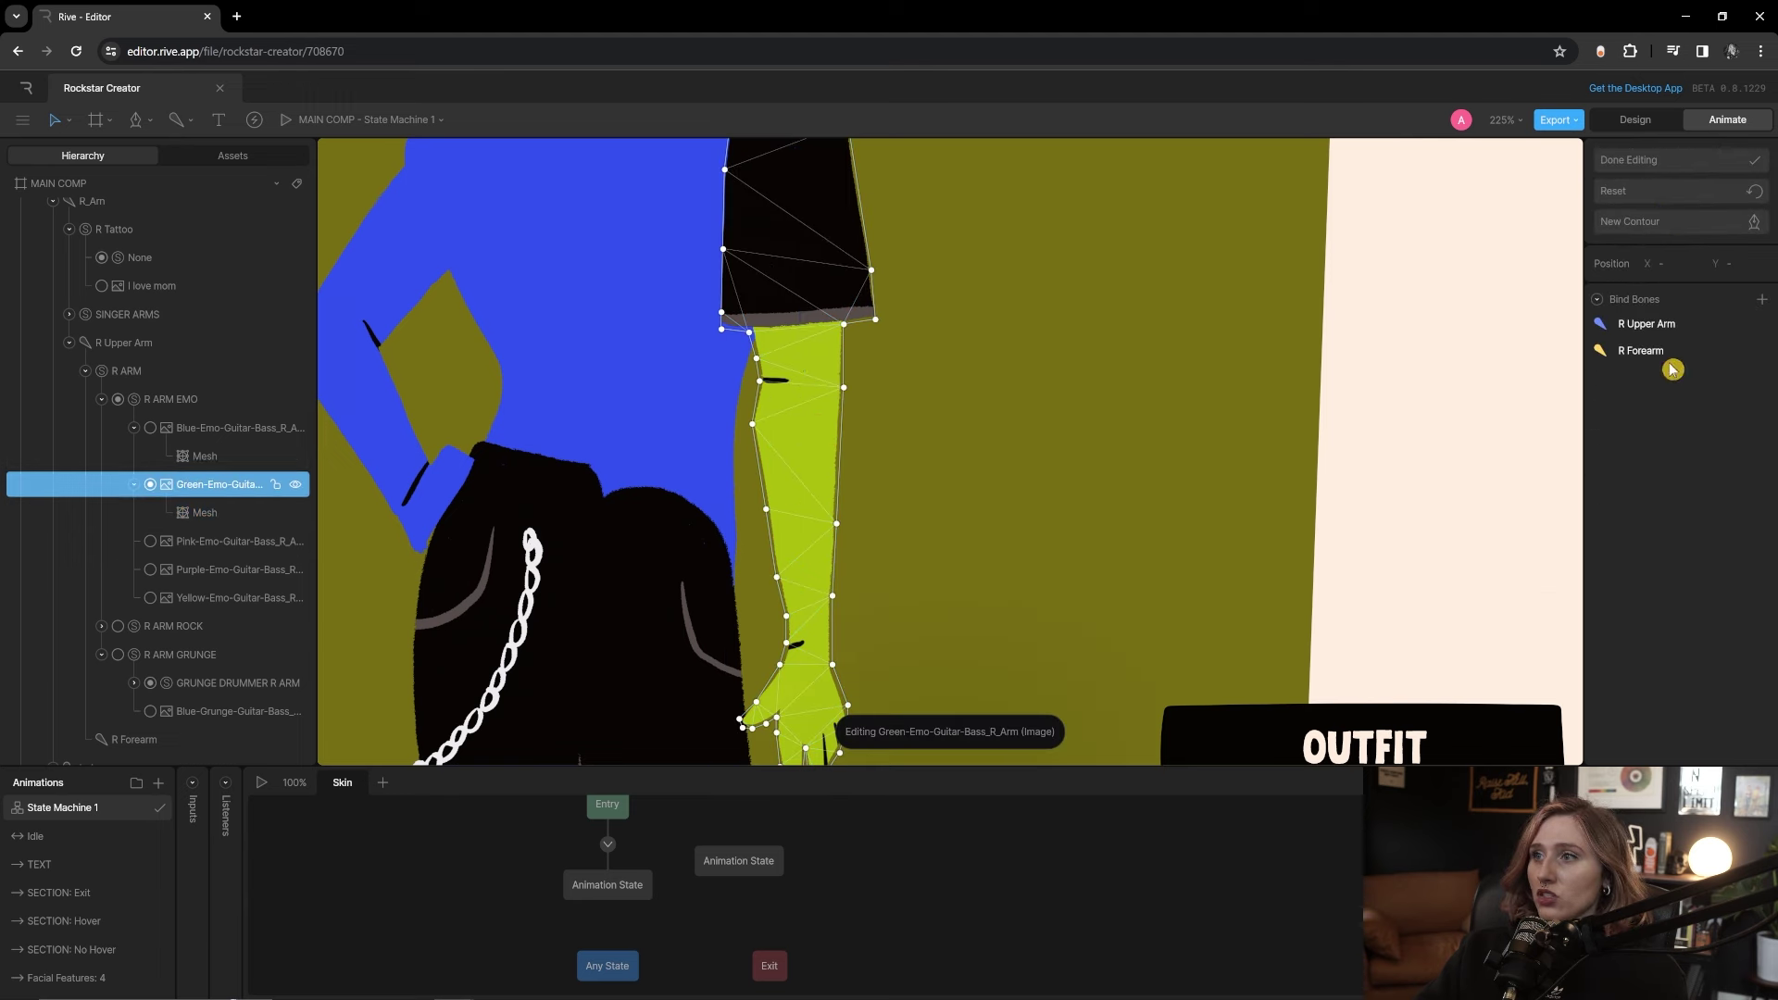
scroll(958, 664, "down", 5)
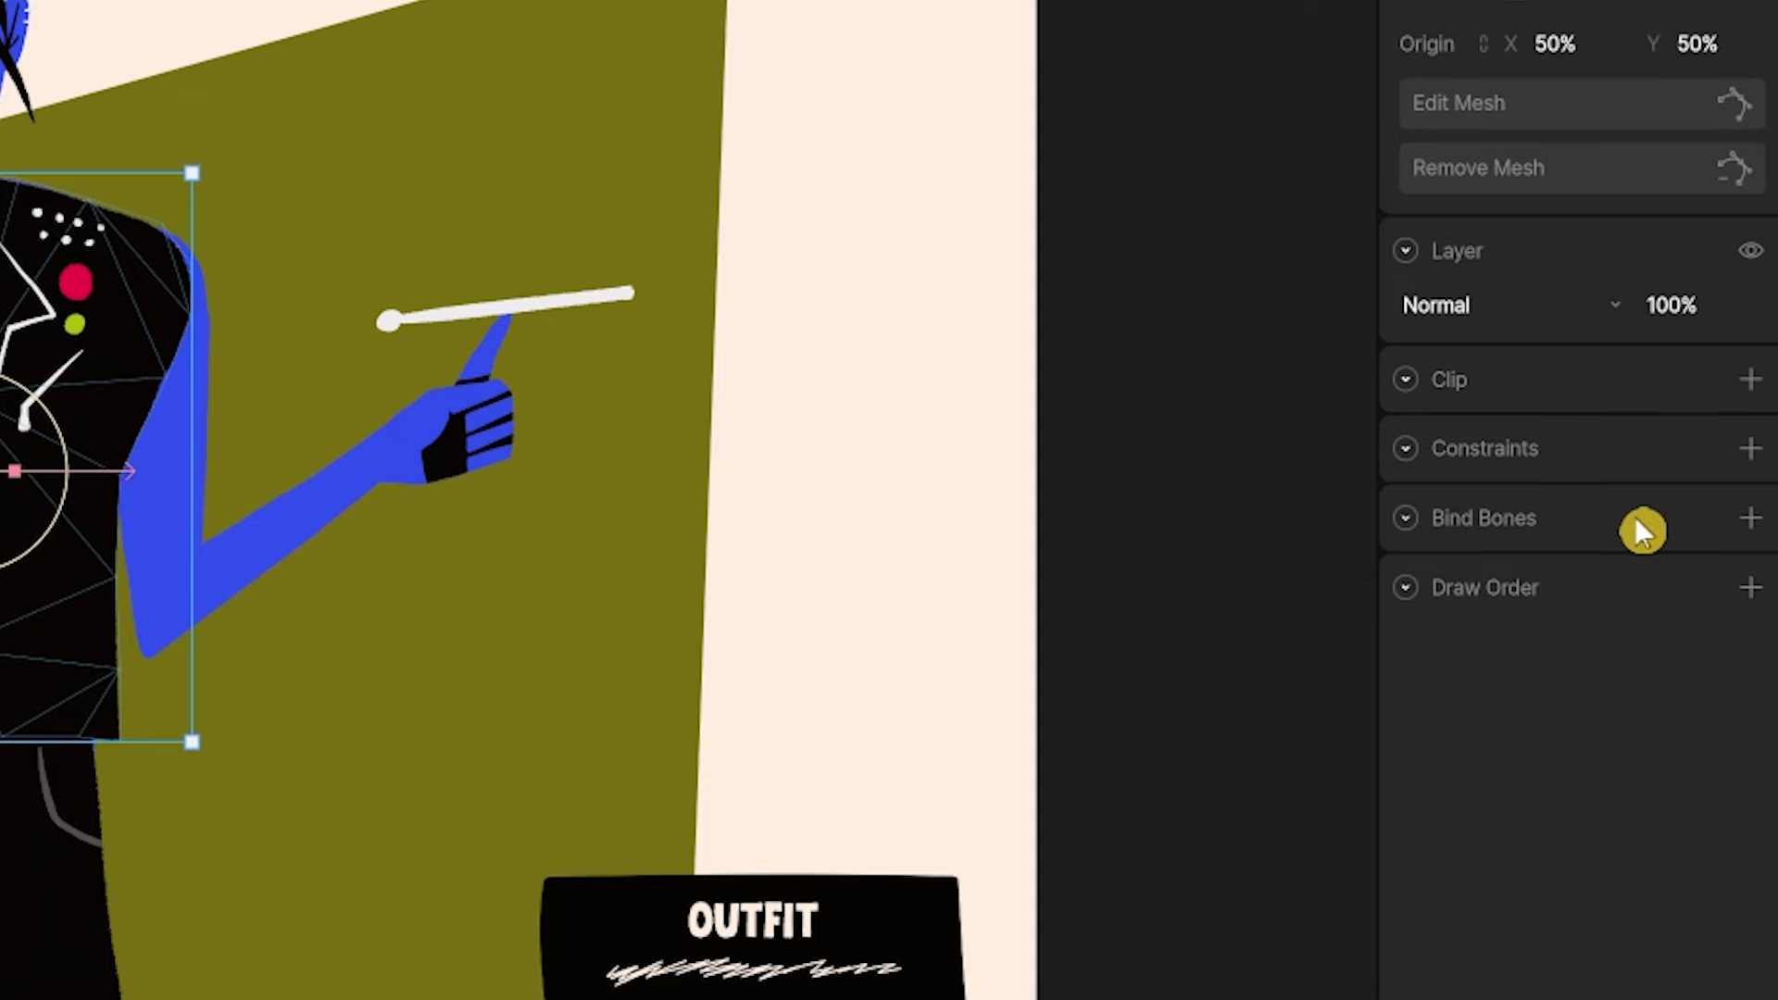
Bind the Rock_Torso mesh to the Waist, Singer Skeleton, R_Arm and L_Arm bones
left_click(1761, 520)
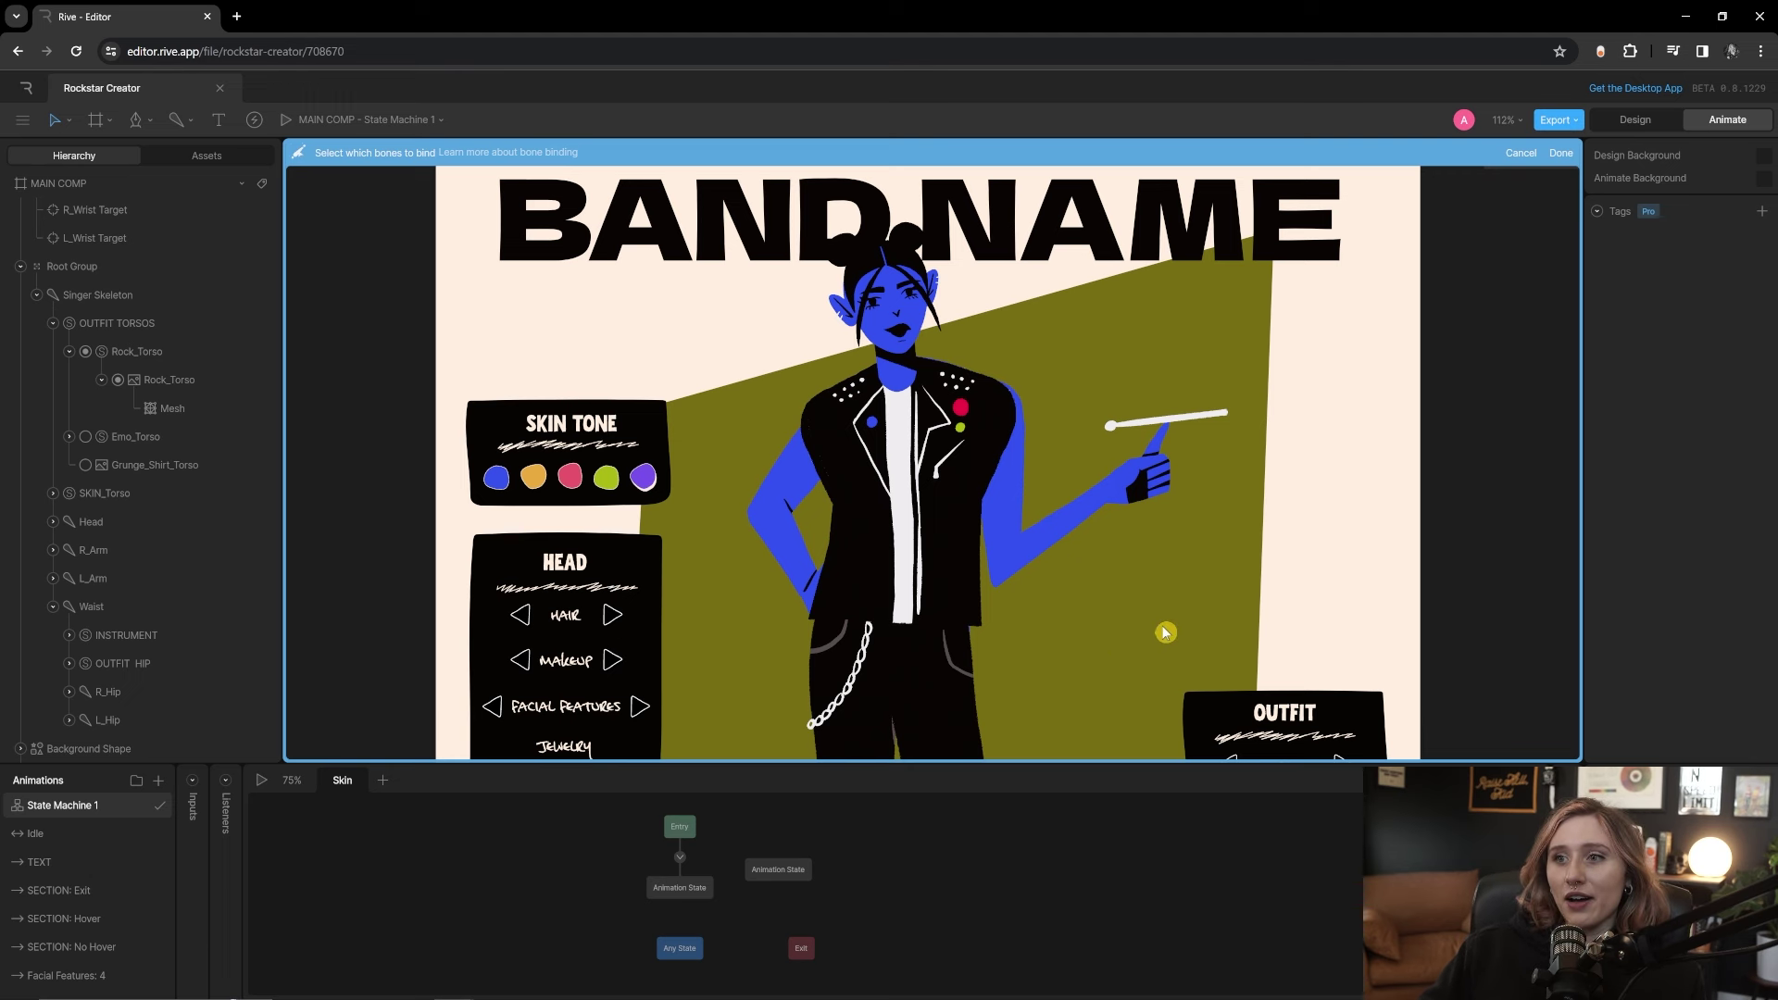
scroll(849, 591, "down", 2)
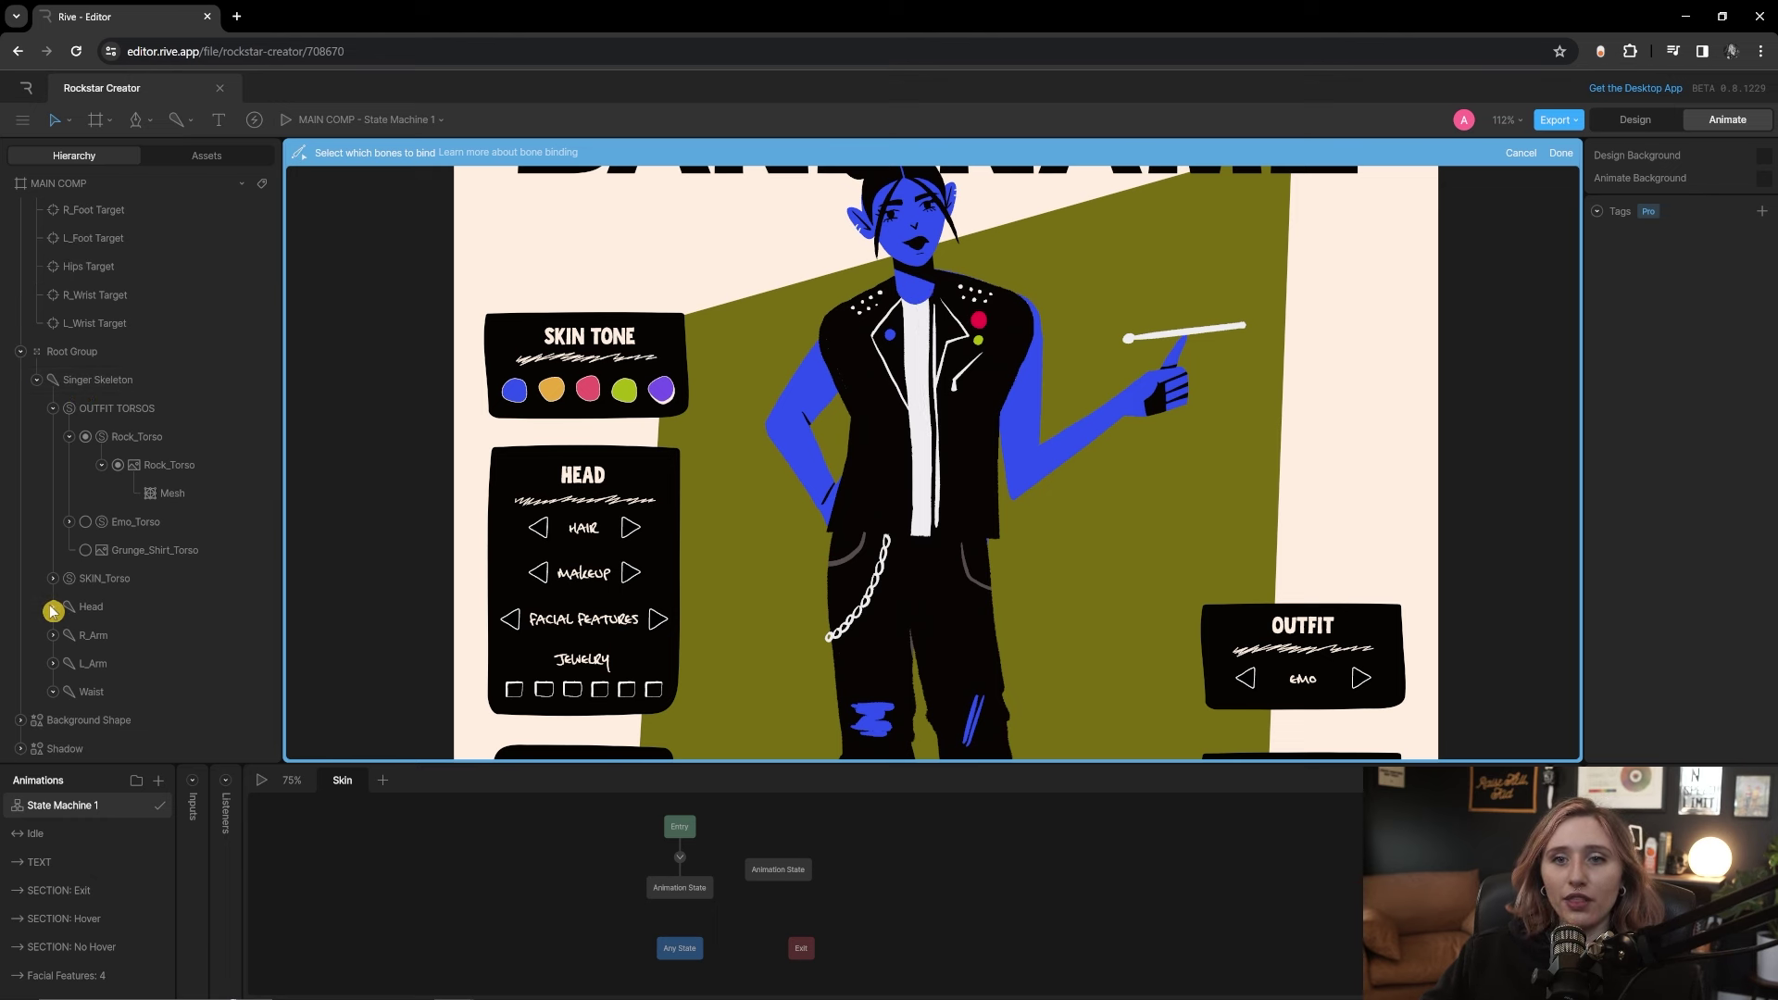
scroll(74, 597, "down", 1)
left_click(93, 581)
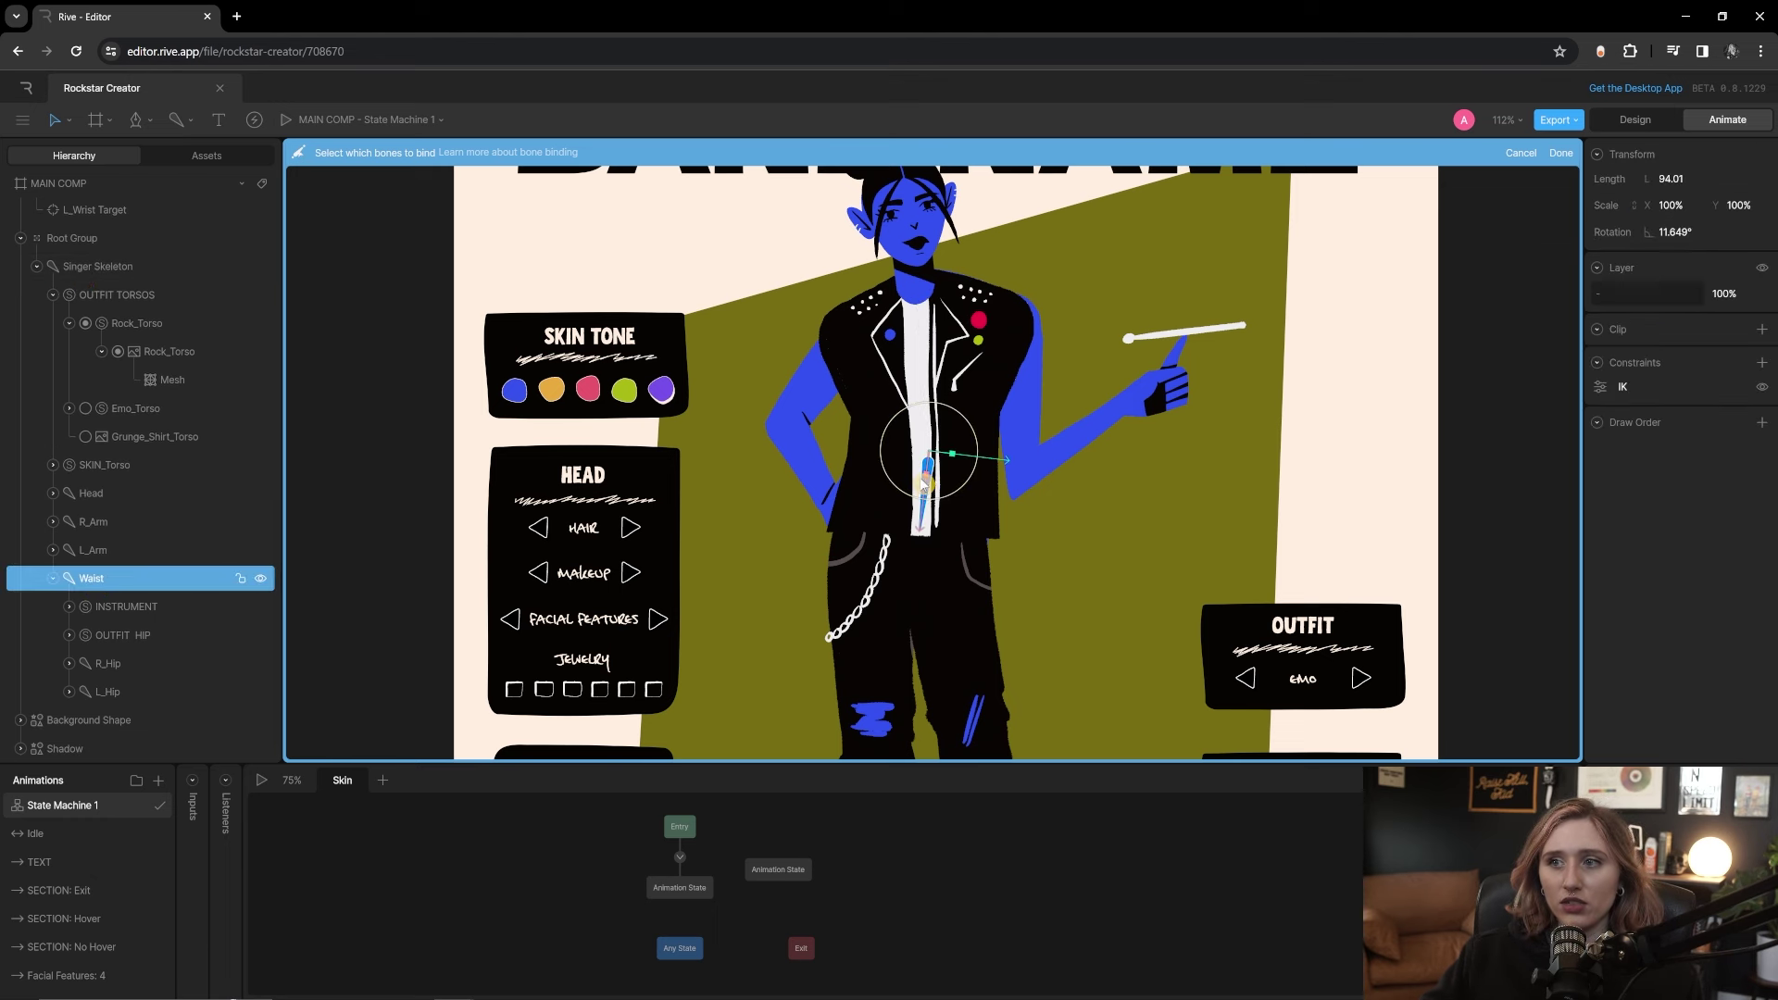
left_click(60, 270, "shift")
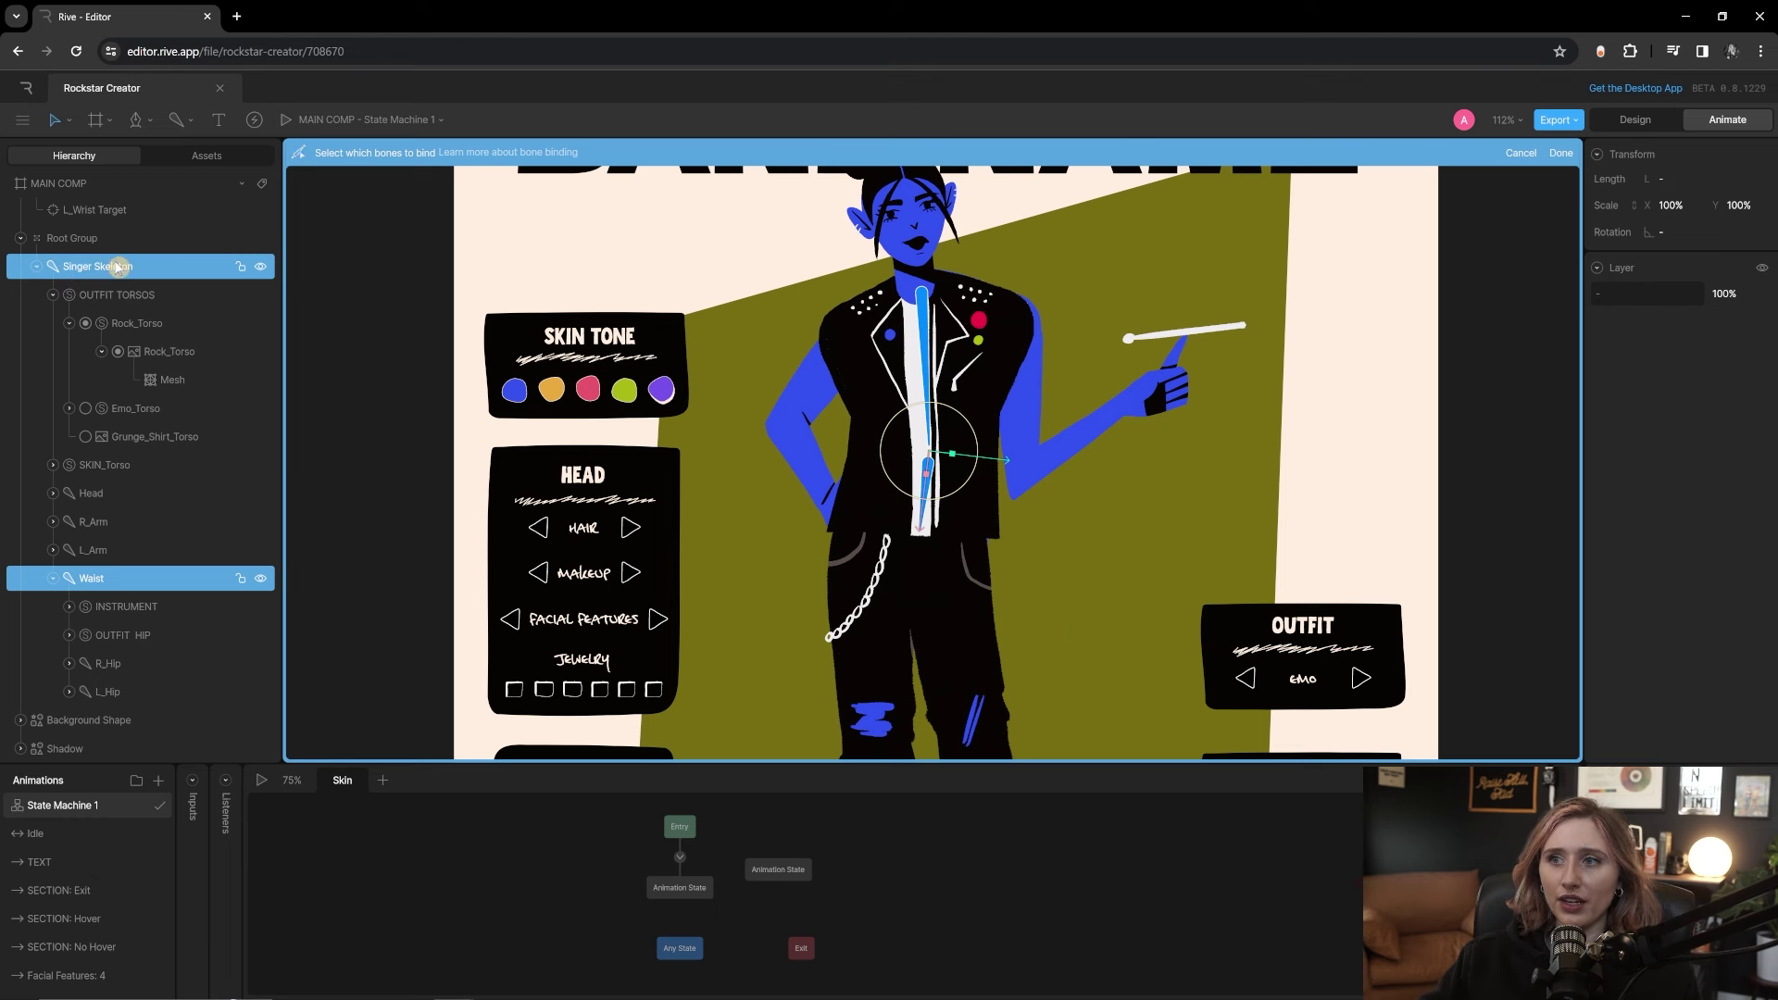
left_click(52, 521)
scroll(73, 597, "down", 1)
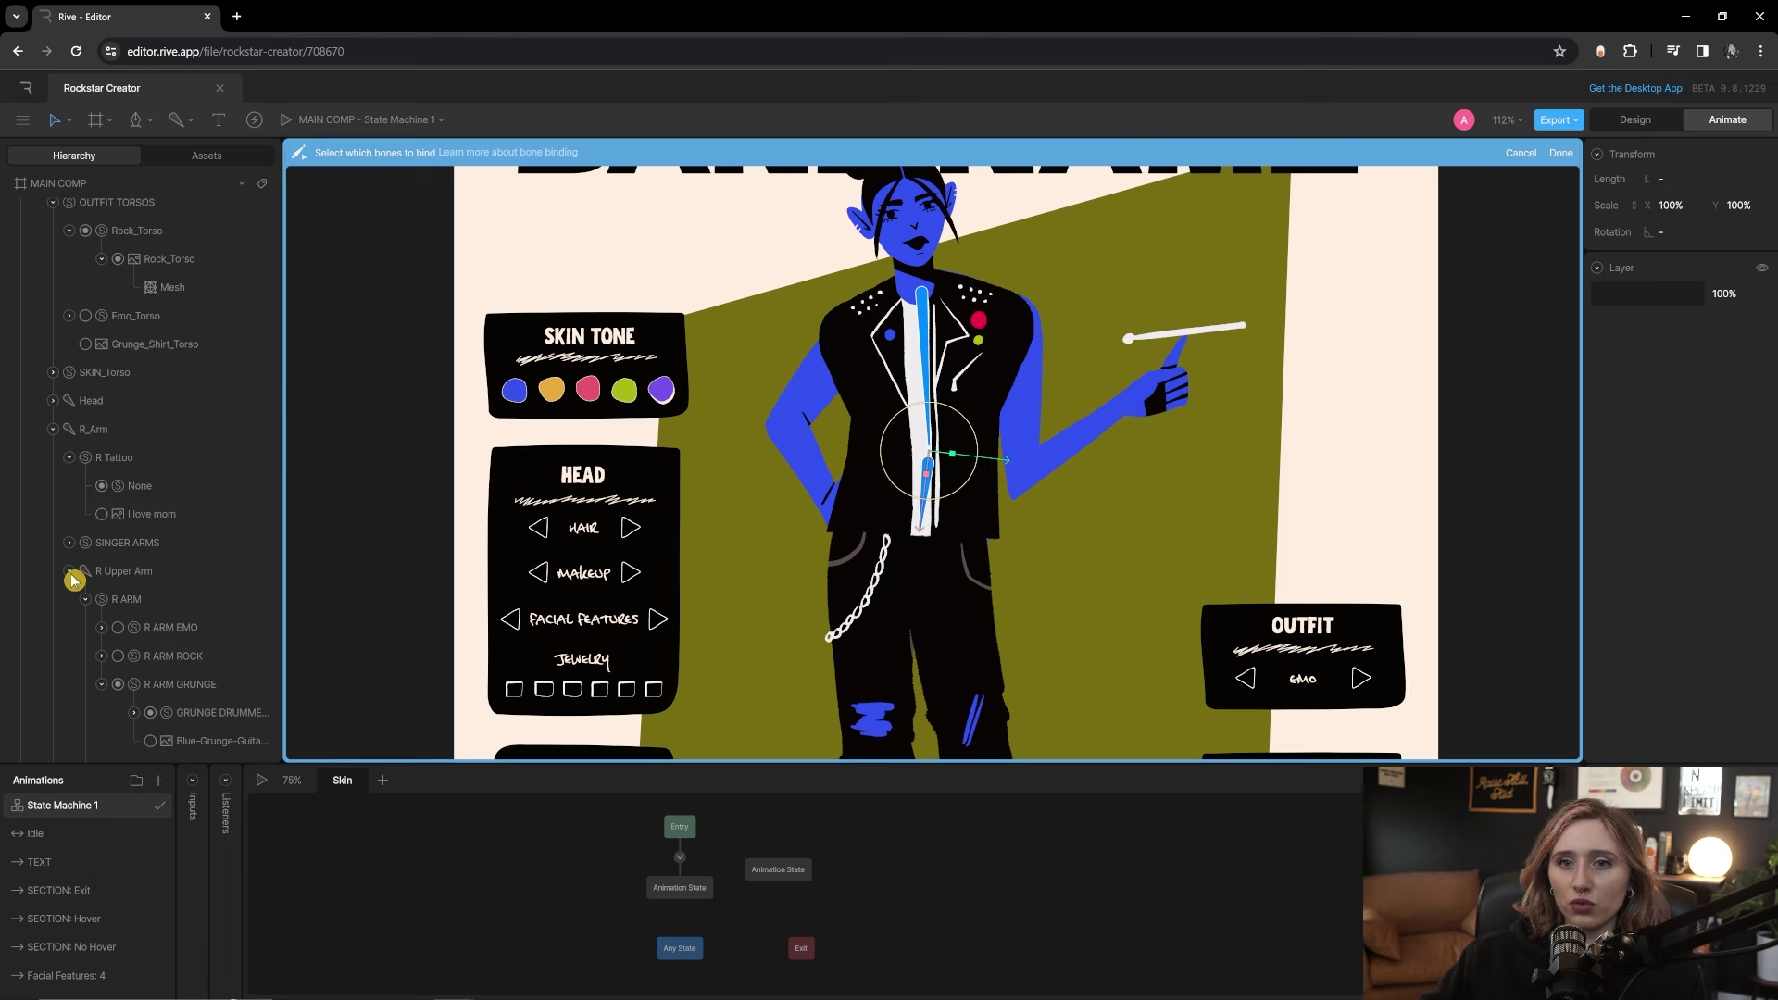
scroll(111, 699, "down", 6)
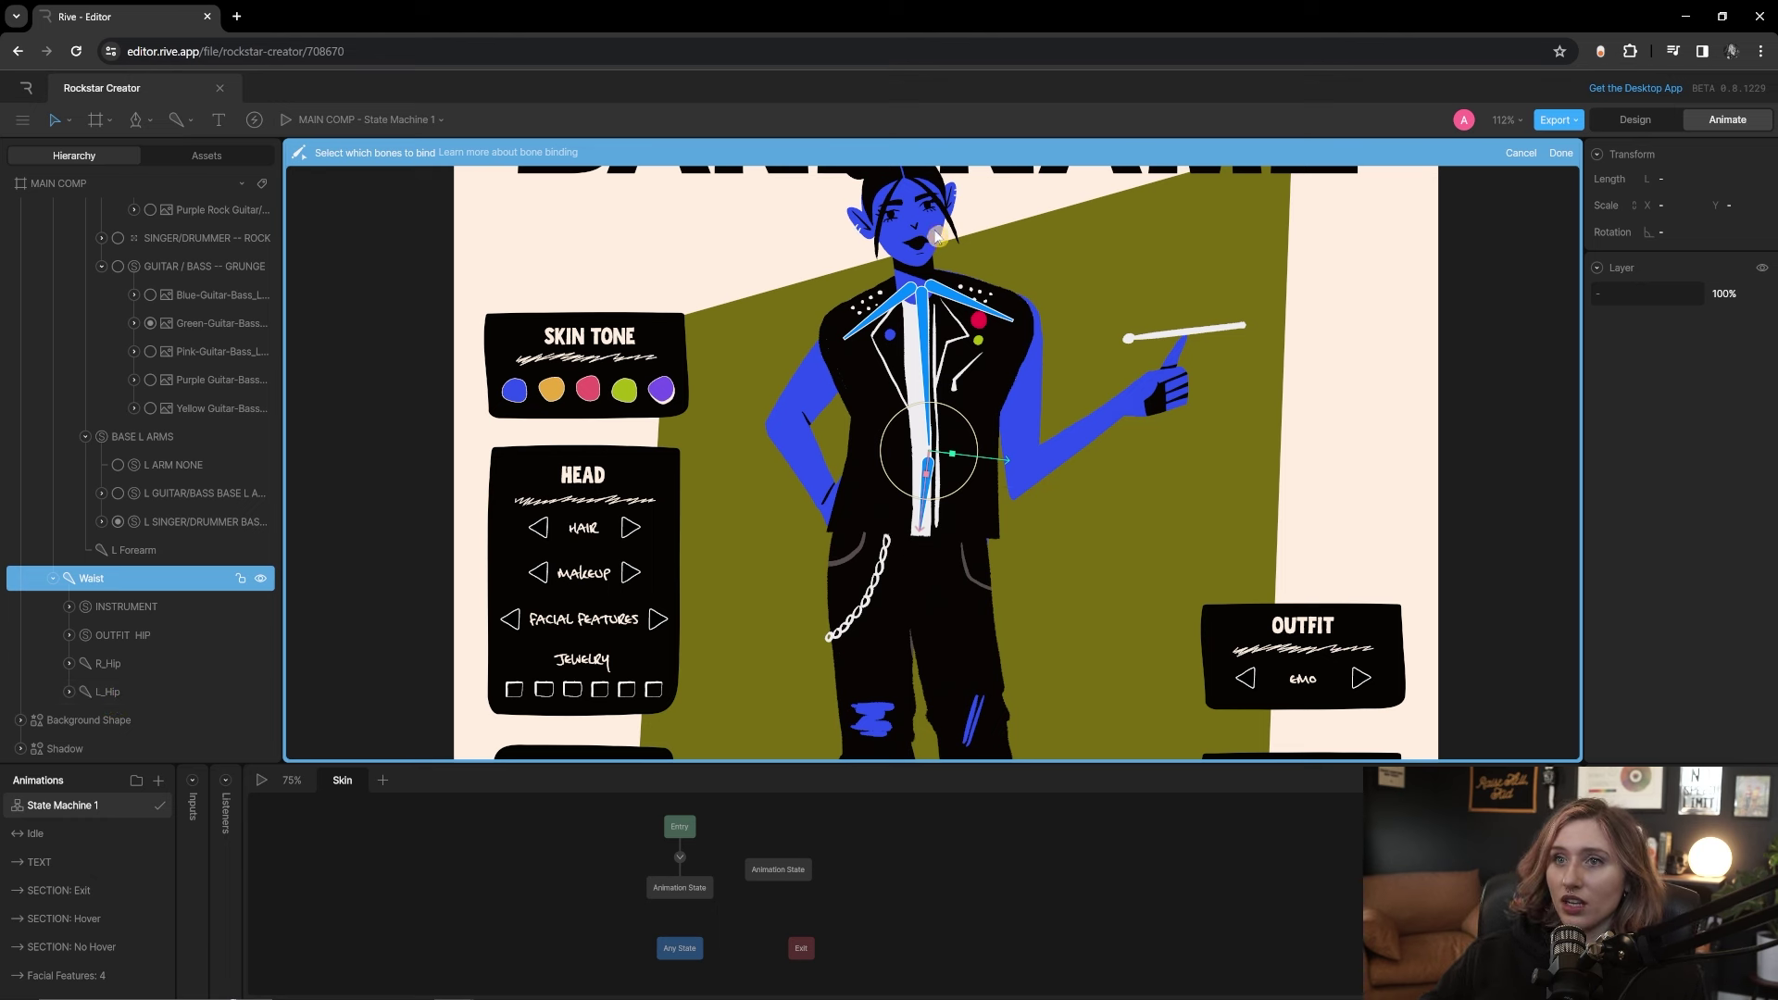
left_click(1562, 154)
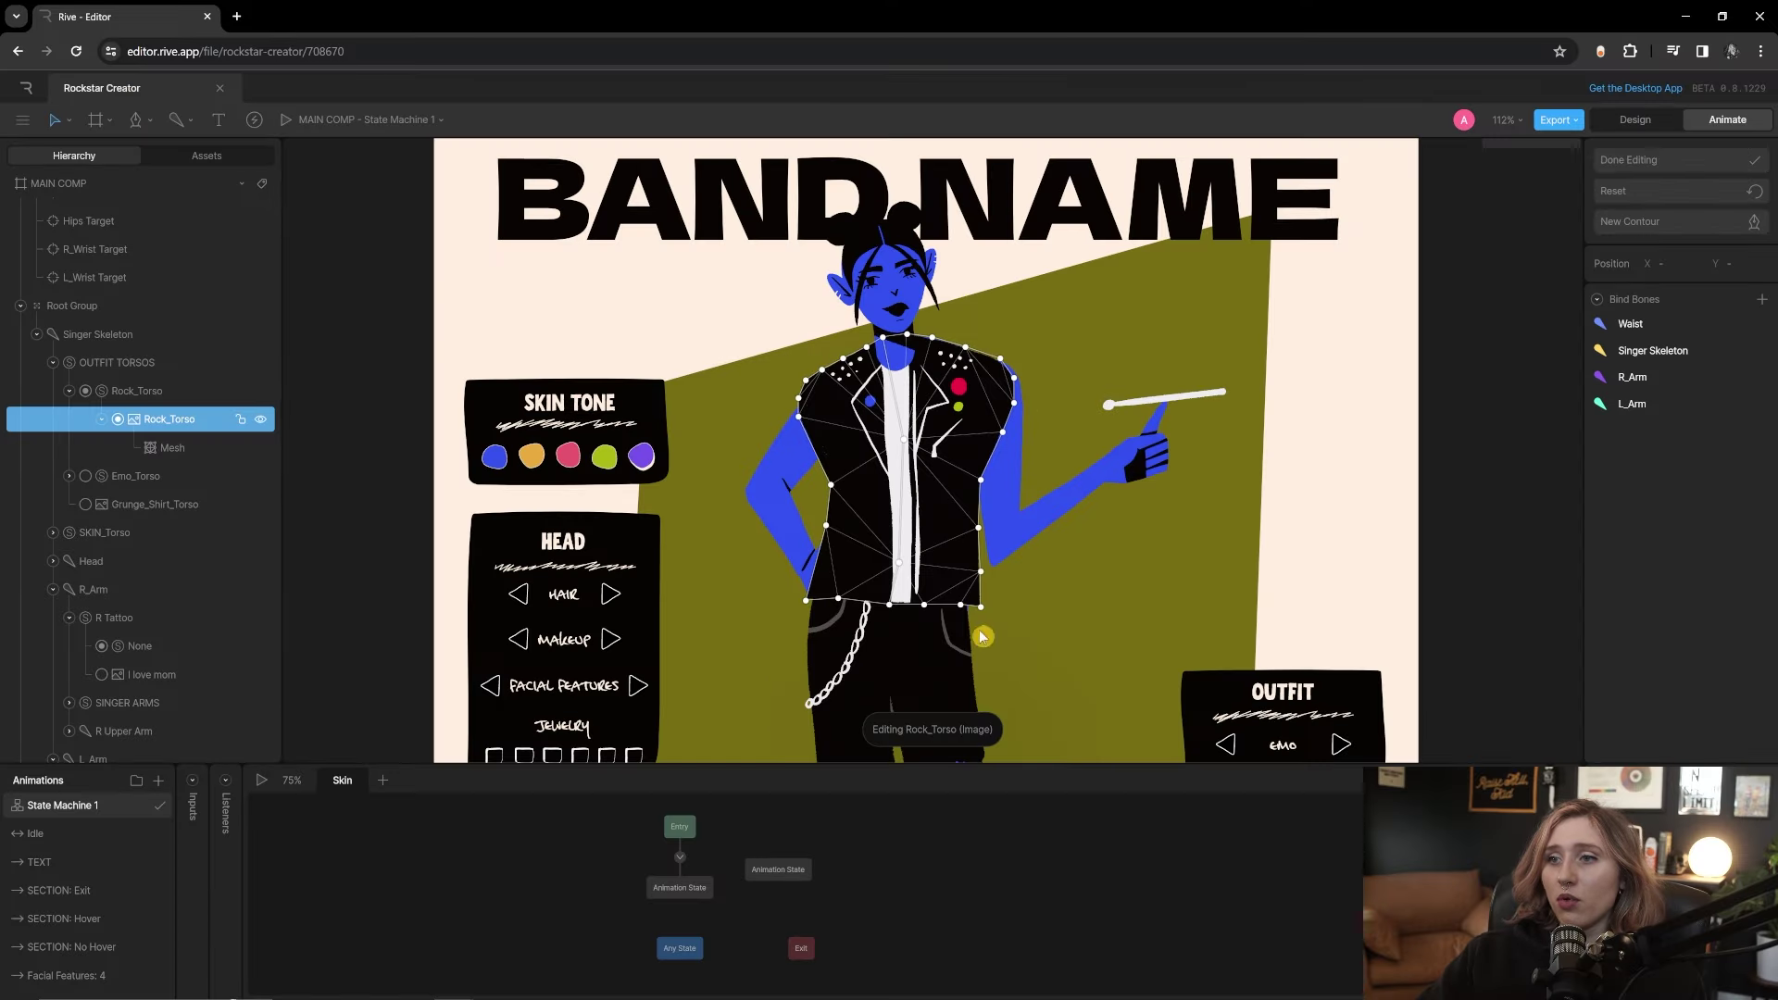
Weight the upper vertices of the Rock_Torso mesh 0% to Waist and 50% each to Singer Skeleton, R_Arm and L_Arm
left_click_drag(745, 285, 1080, 630)
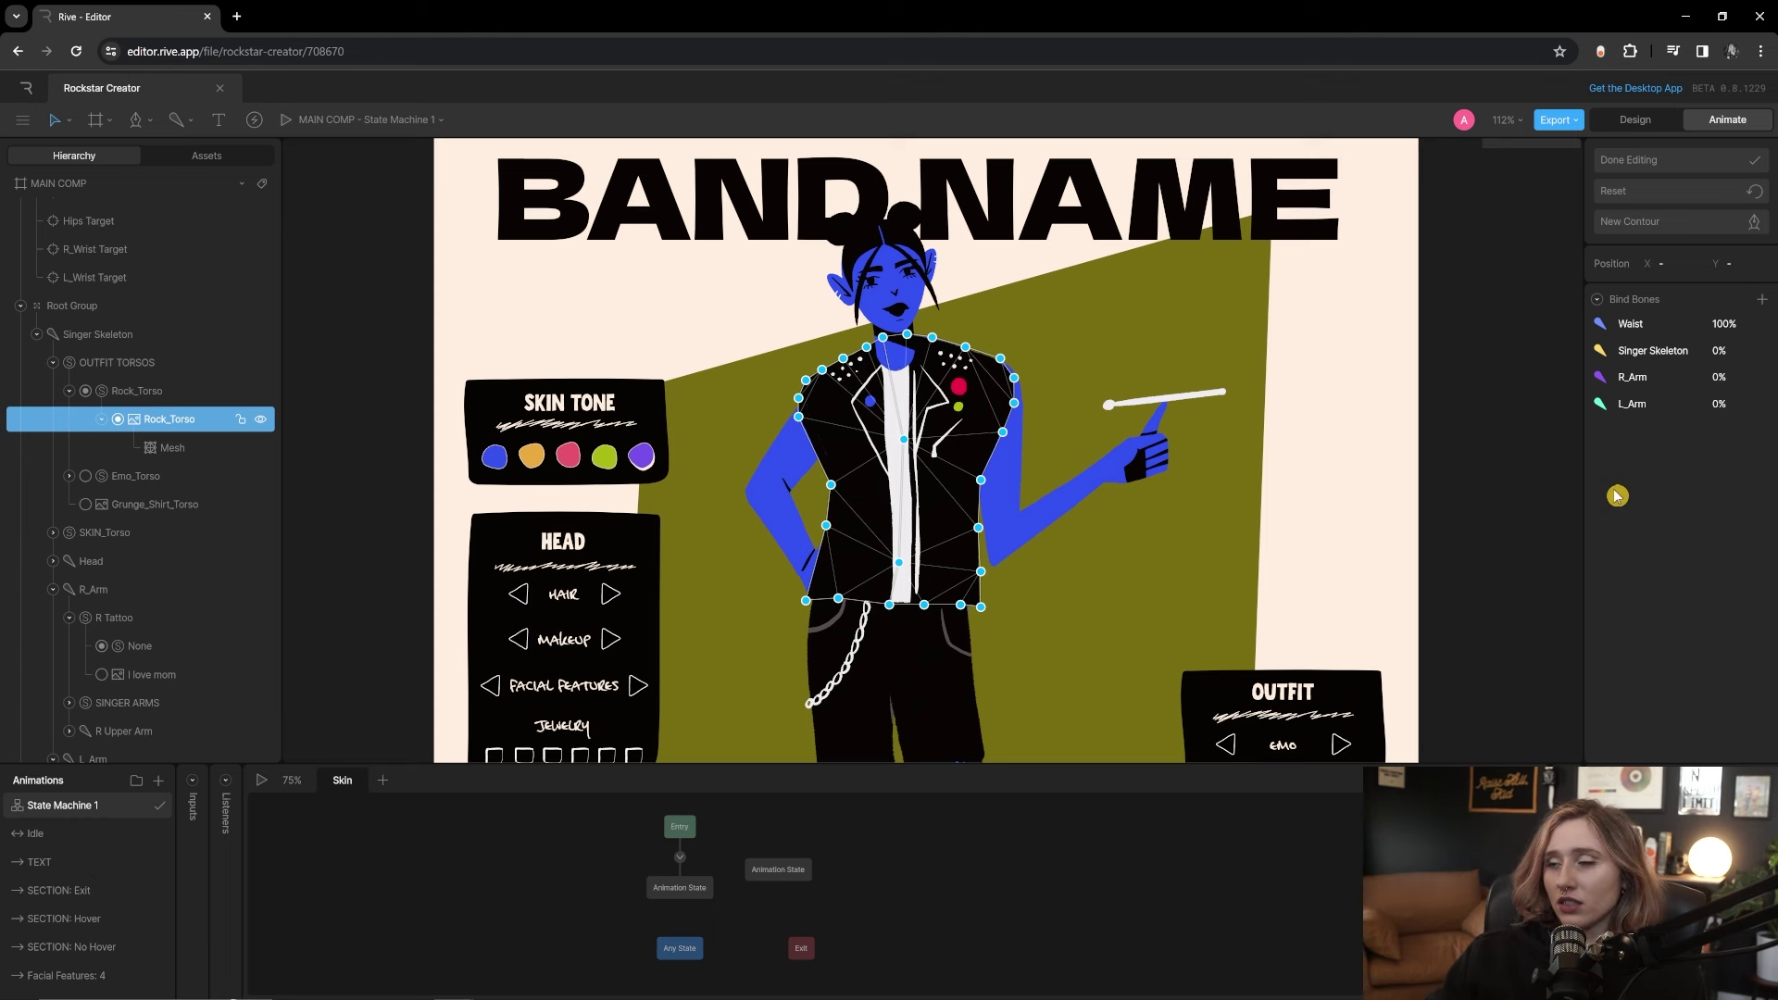
left_click_drag(765, 276, 1060, 474)
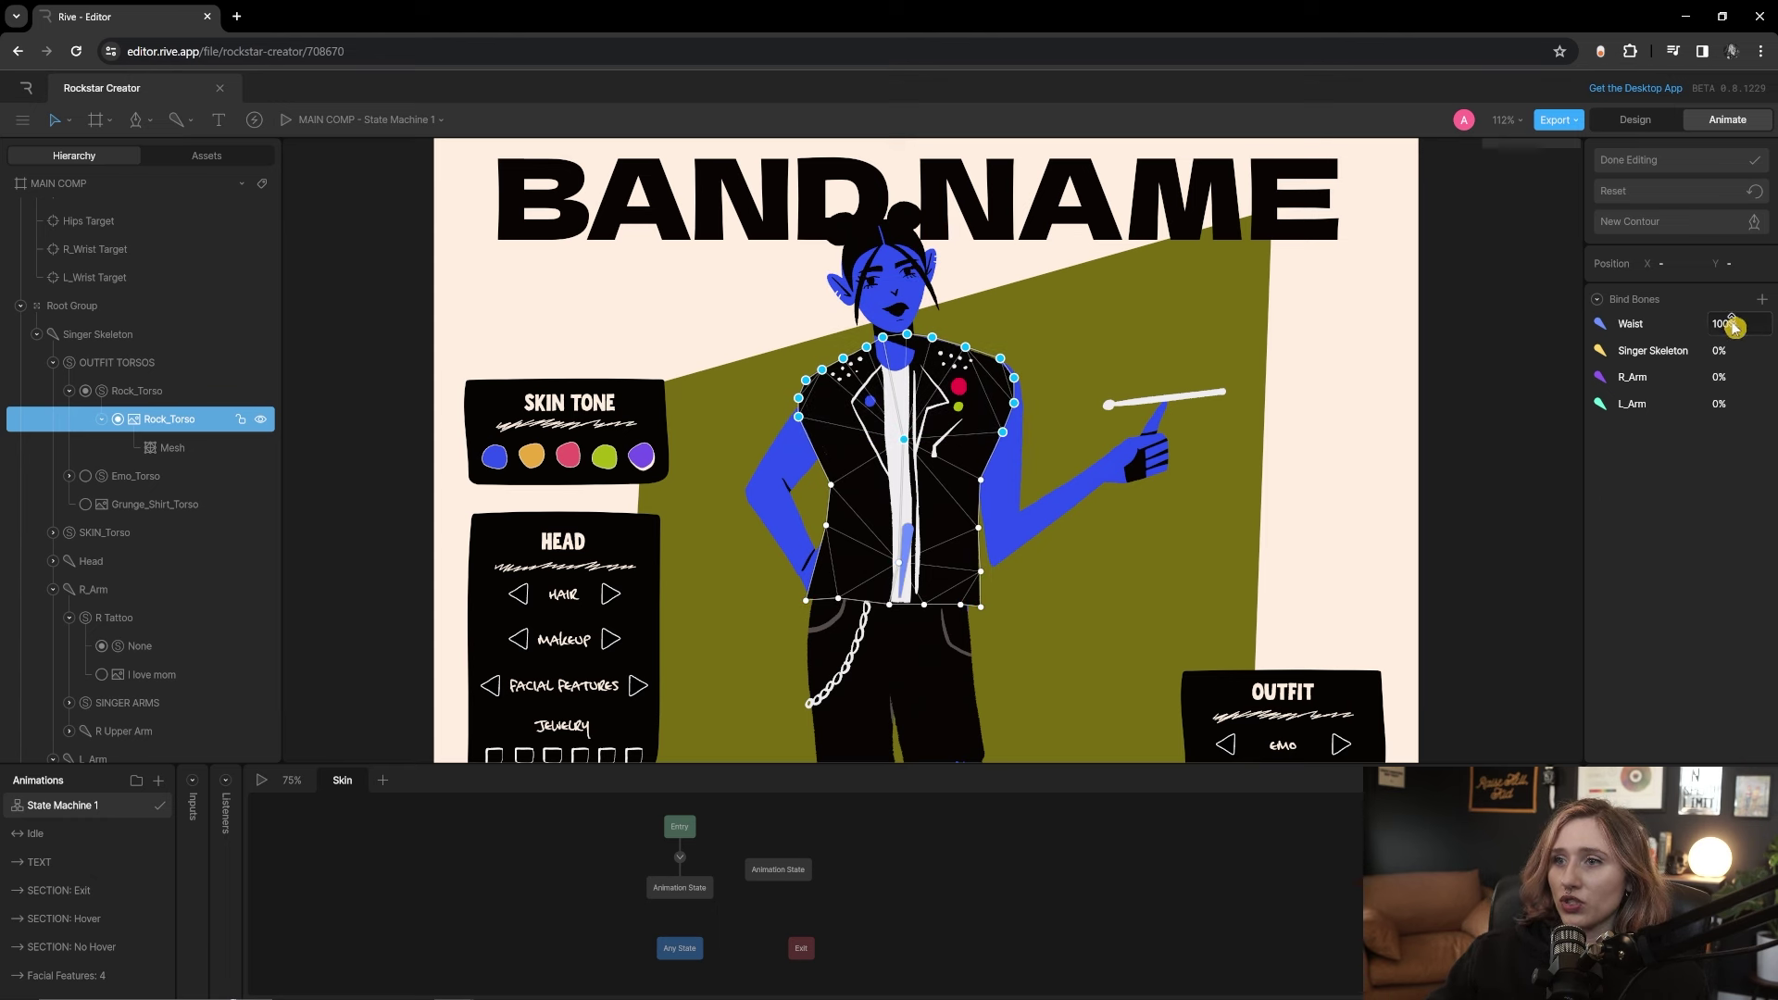
left_click(1733, 325)
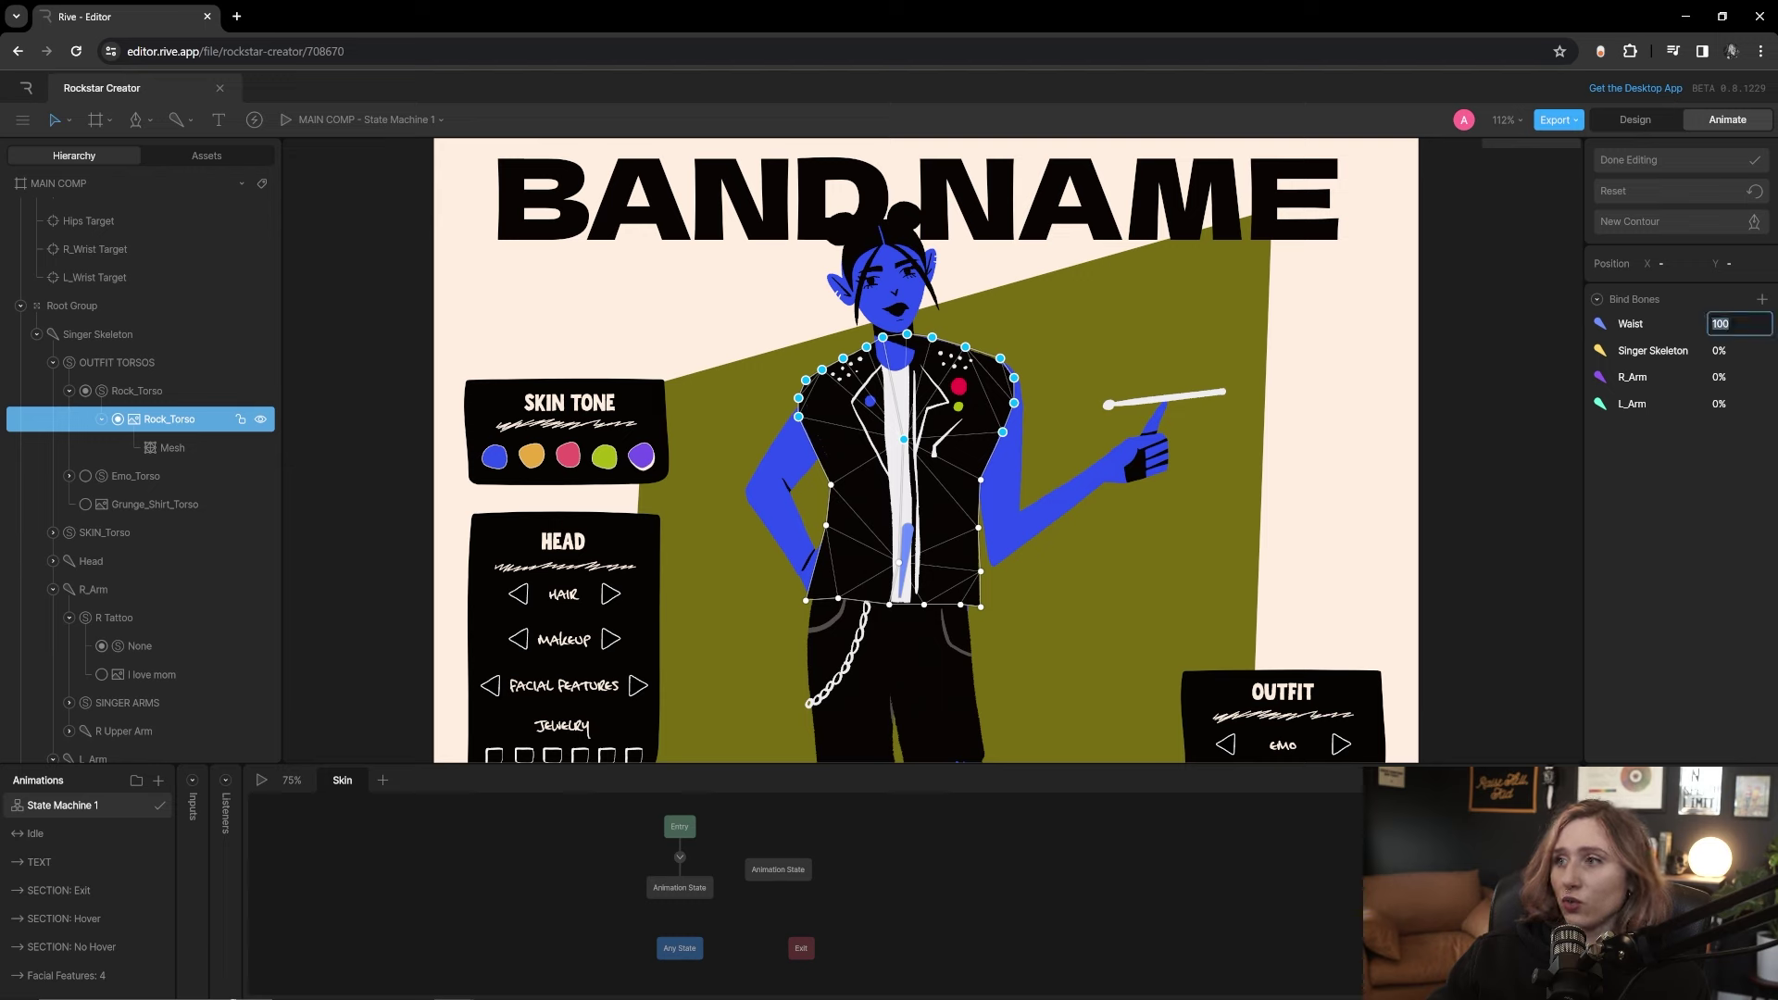
key("Tab")
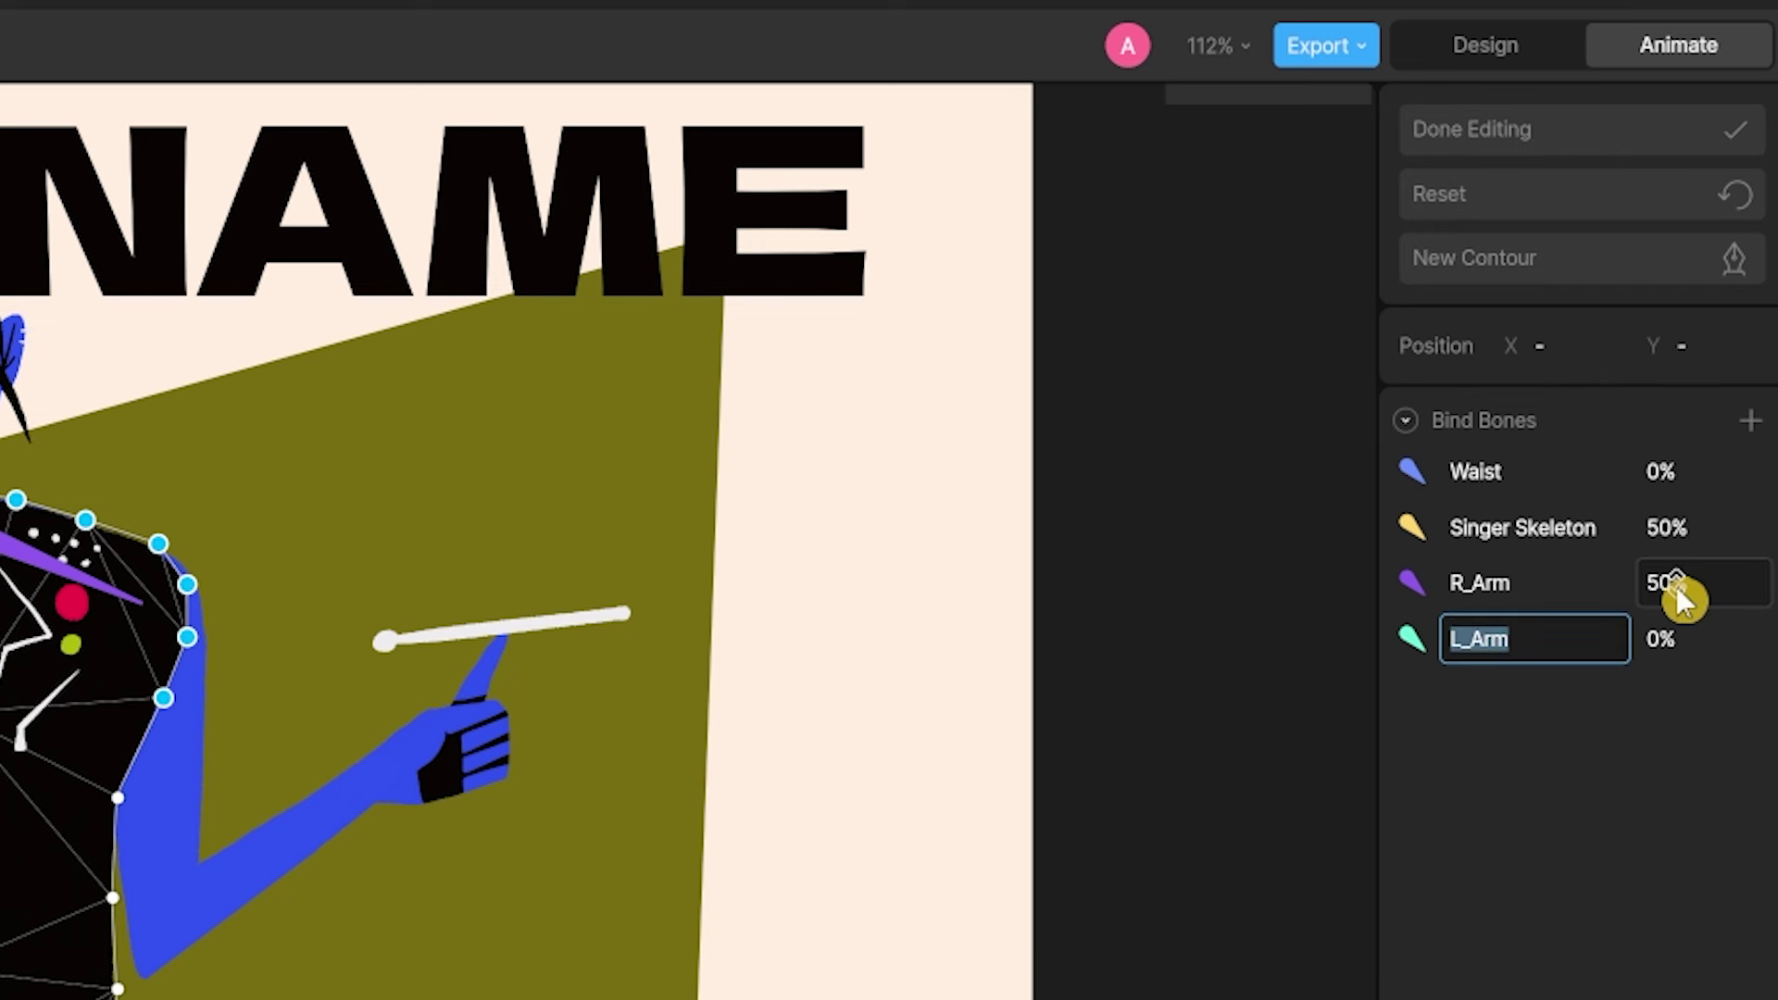
key("Tab")
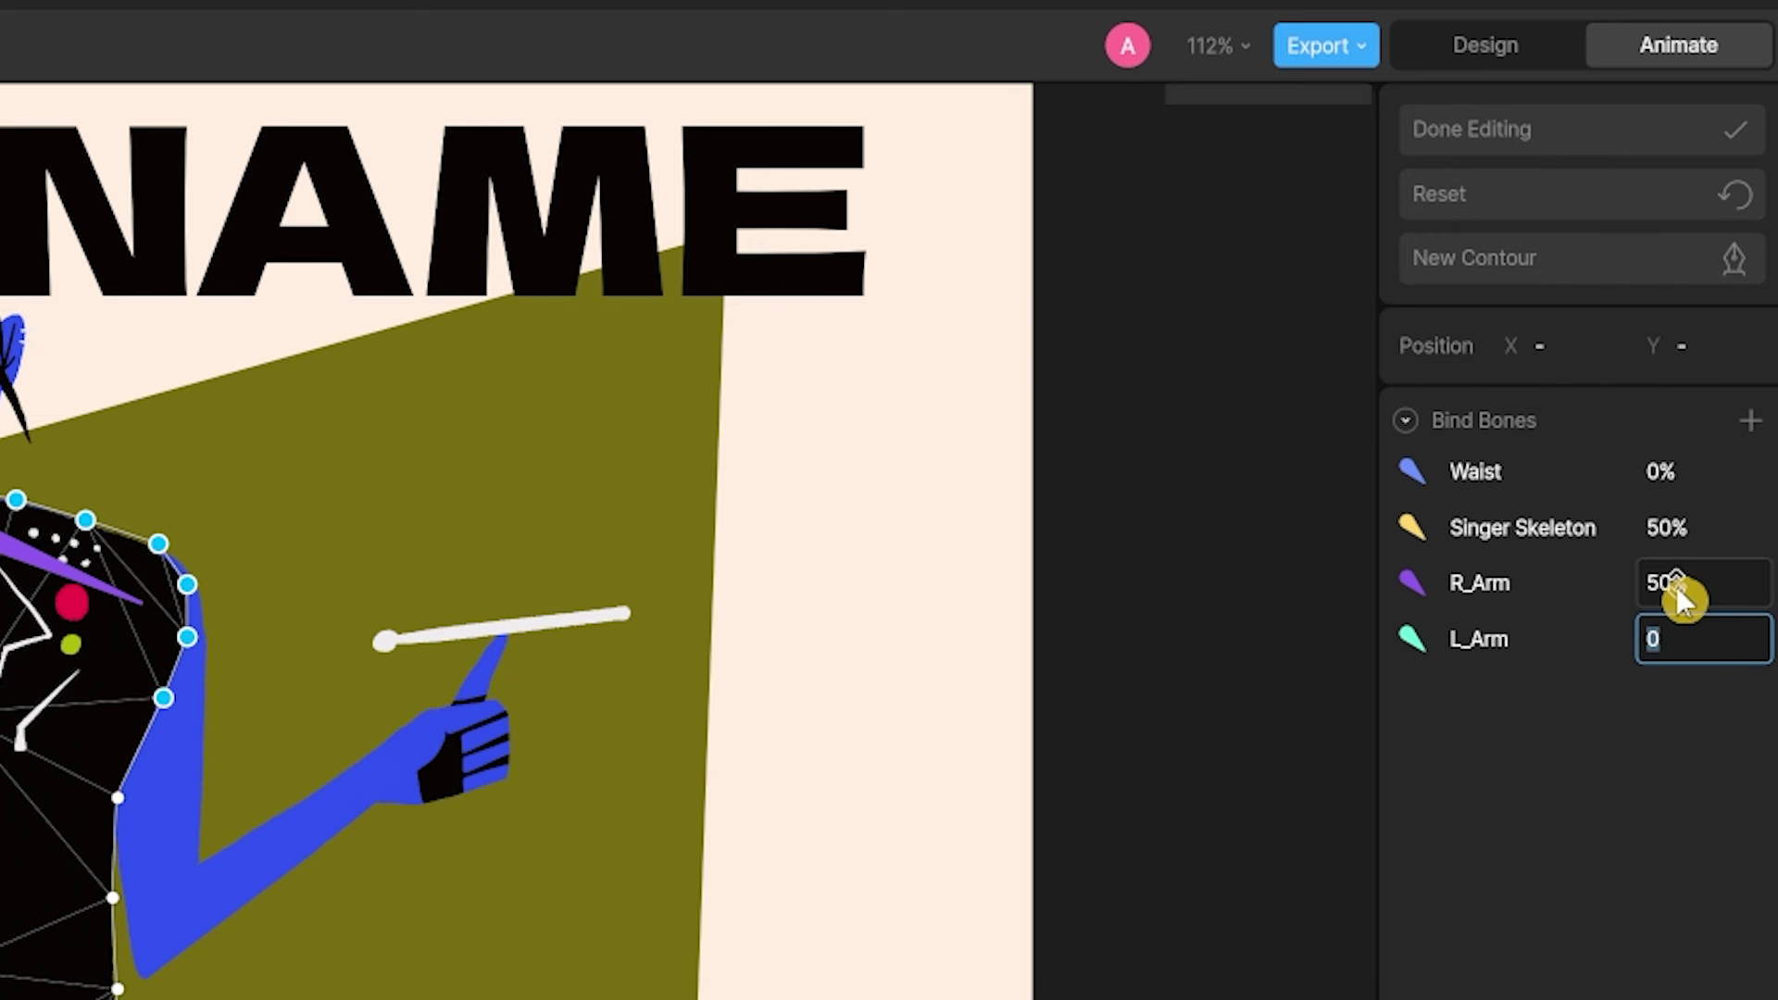
type("50")
key("Return")
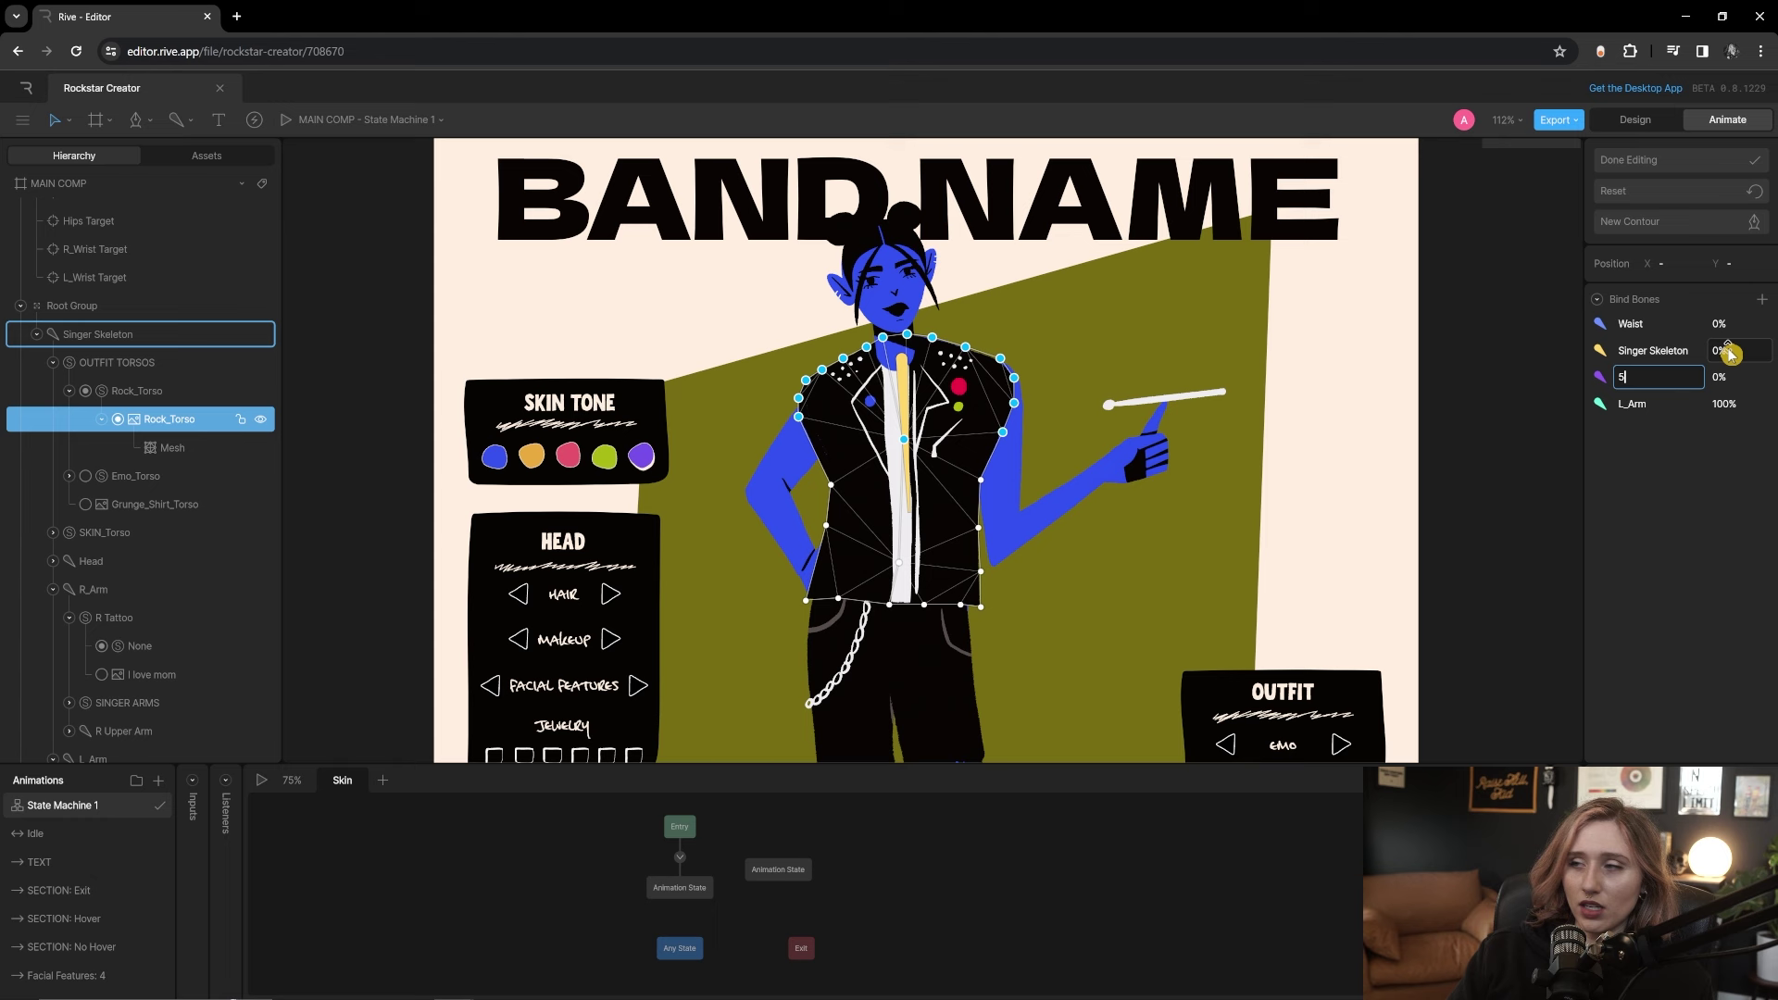
Set the R_Arm weight of the selected upper torso vertices to 50%
key("Tab")
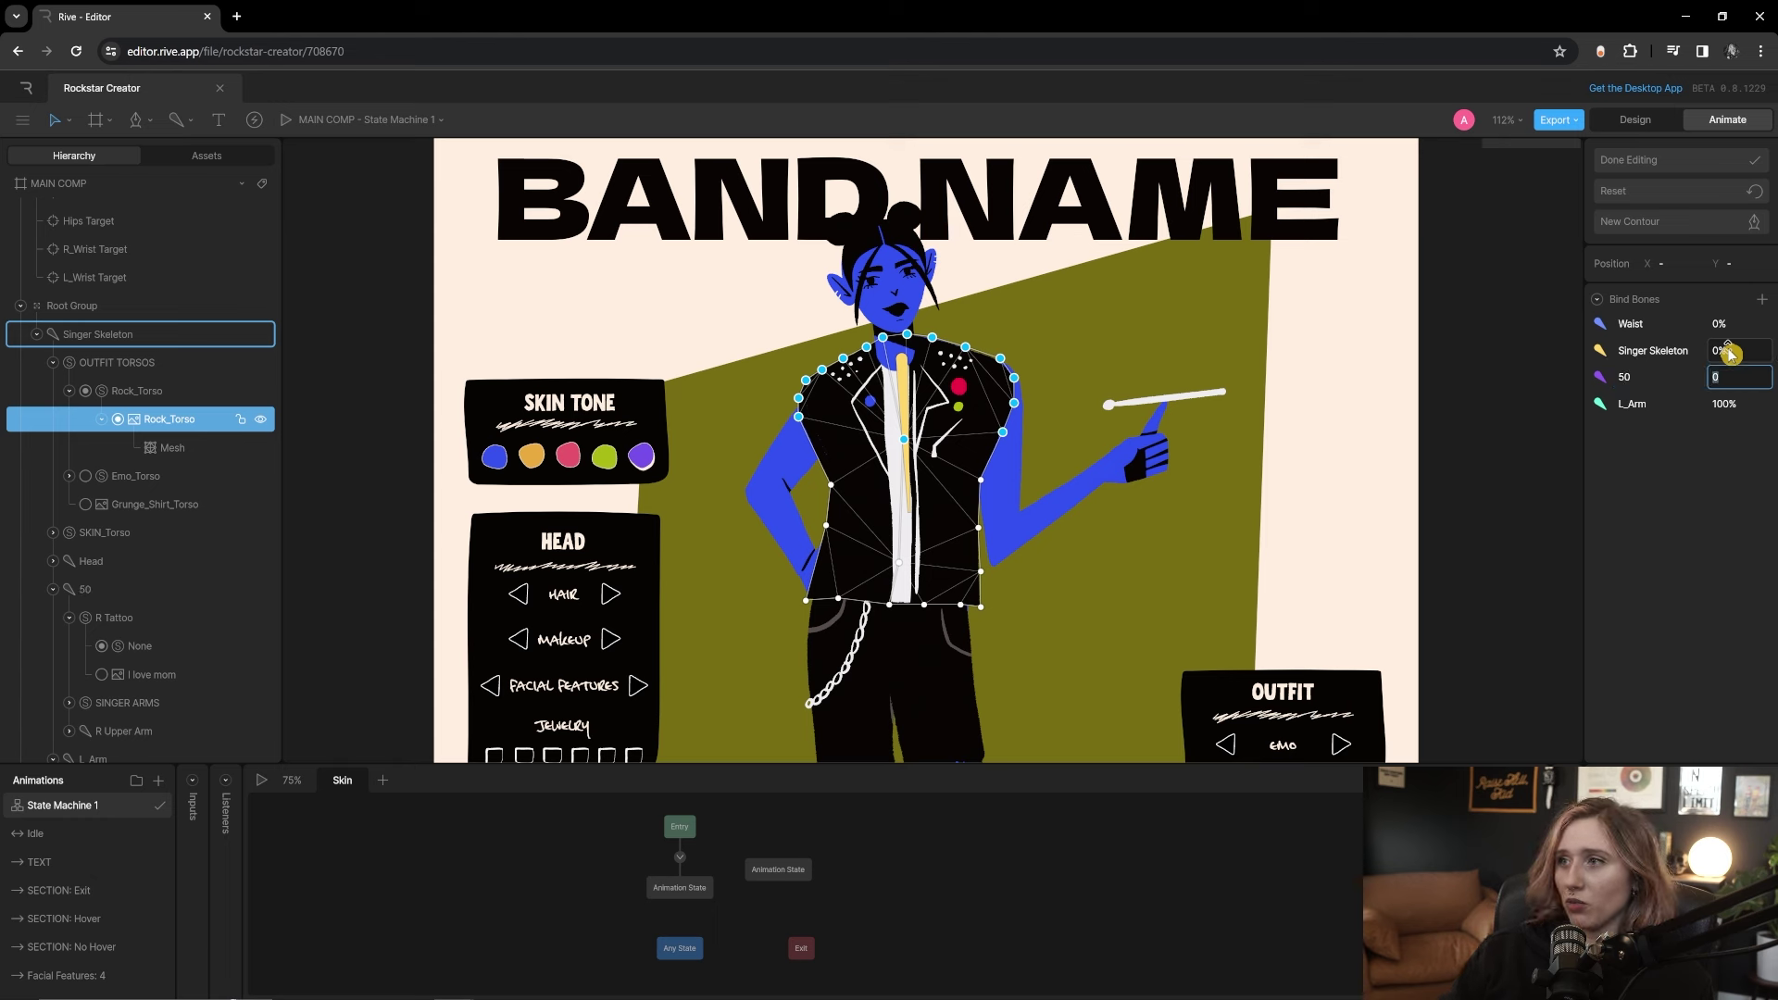
type("50")
key("Tab")
key("Escape")
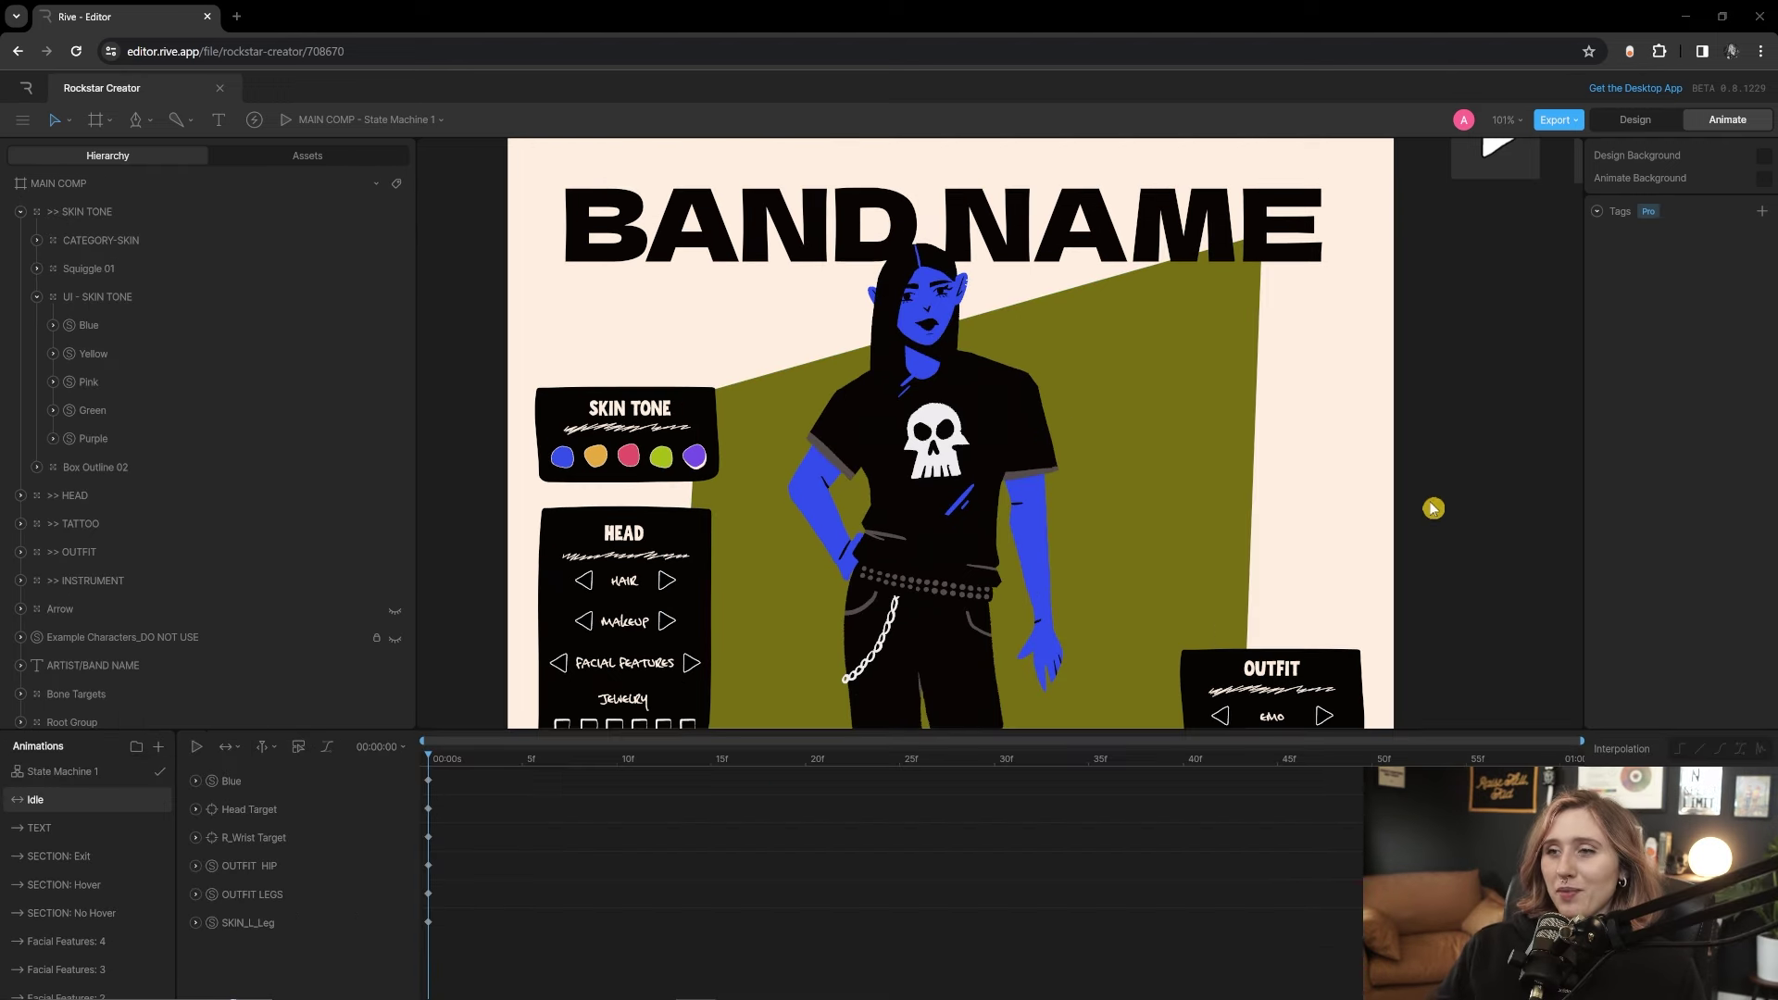
Examine the MAIN COMP artboard's character and option boxes, along with the separate Arrow Button and Checkbox artboards
scroll(1329, 500, "down", 3)
scroll(1361, 377, "down", 5)
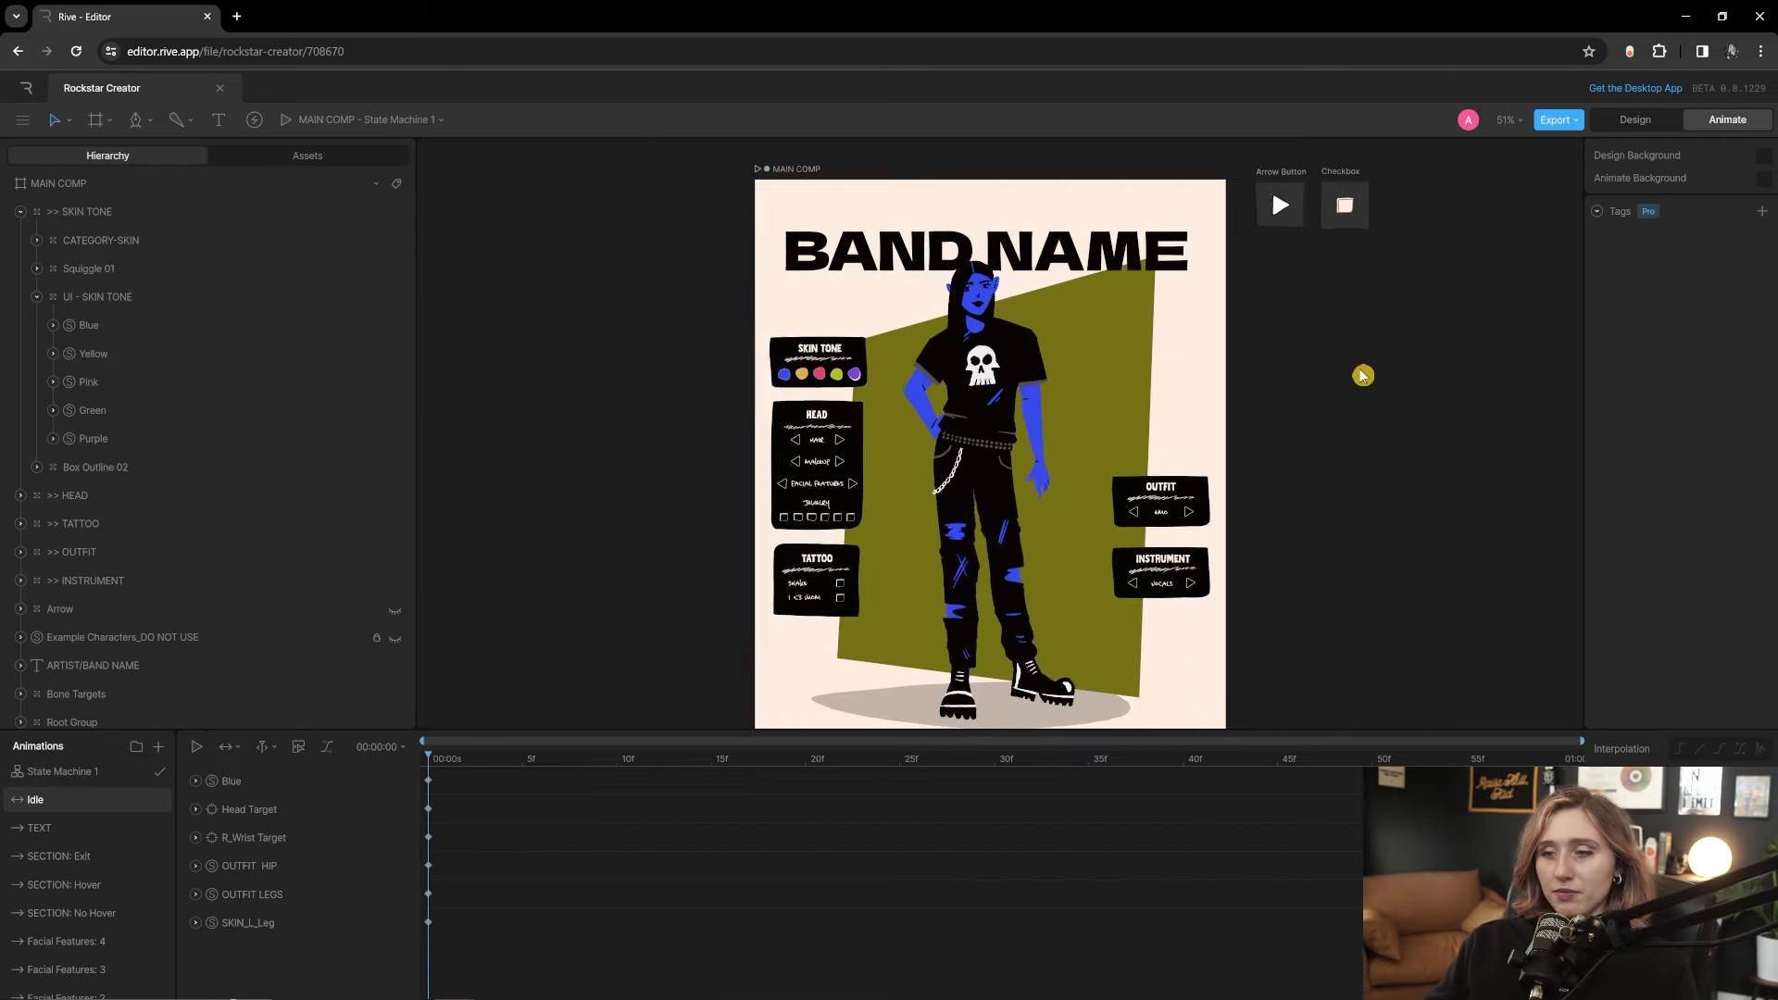
scroll(1143, 456, "down", 1)
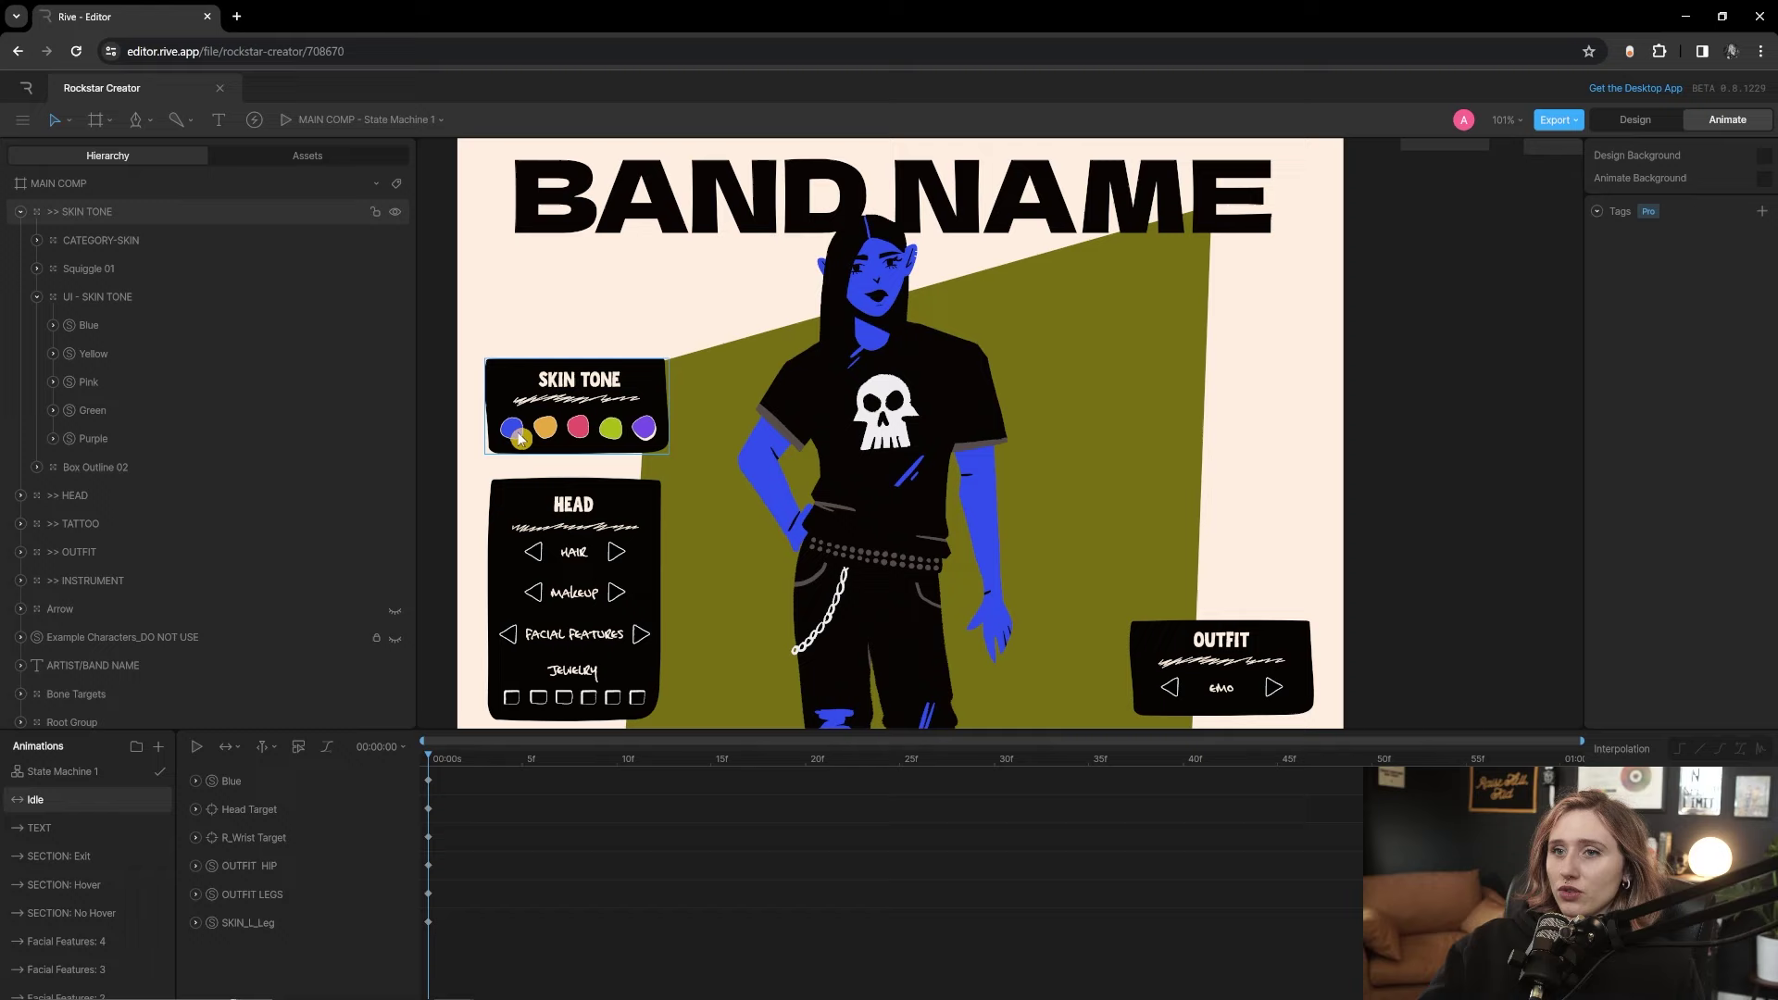
scroll(861, 472, "up", 3)
scroll(1198, 368, "right", 3)
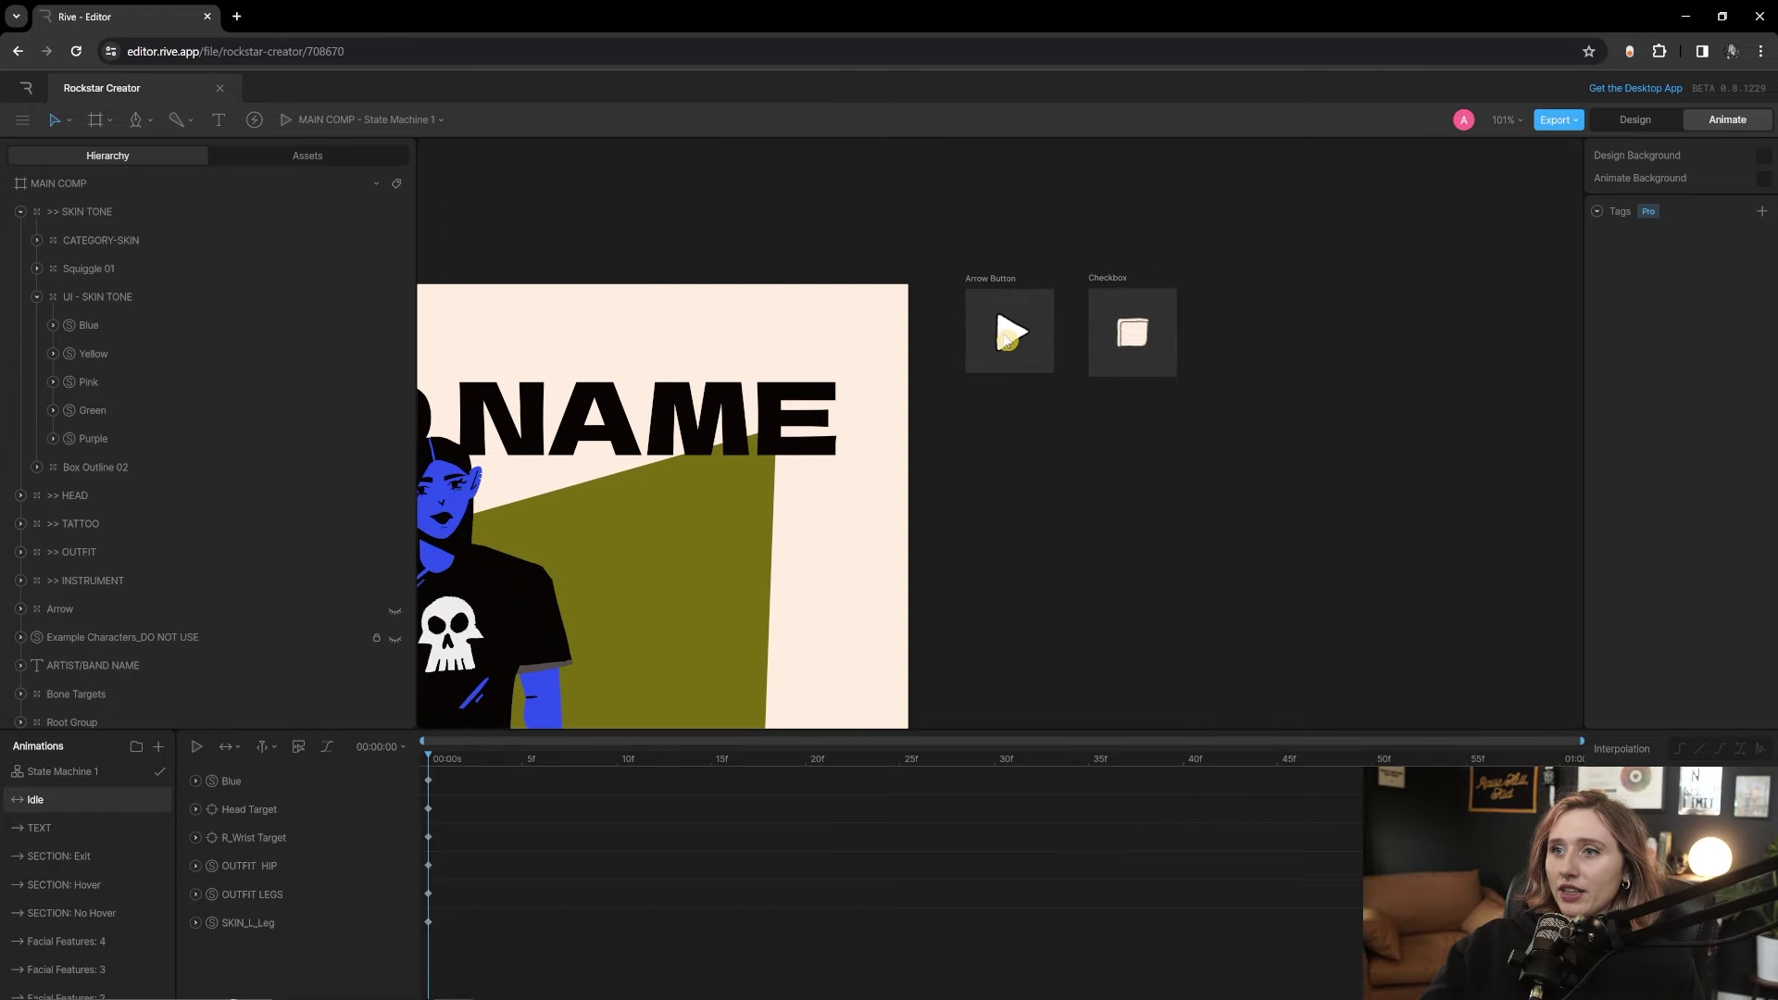
scroll(1065, 370, "up", 1)
scroll(1065, 370, "right", 1)
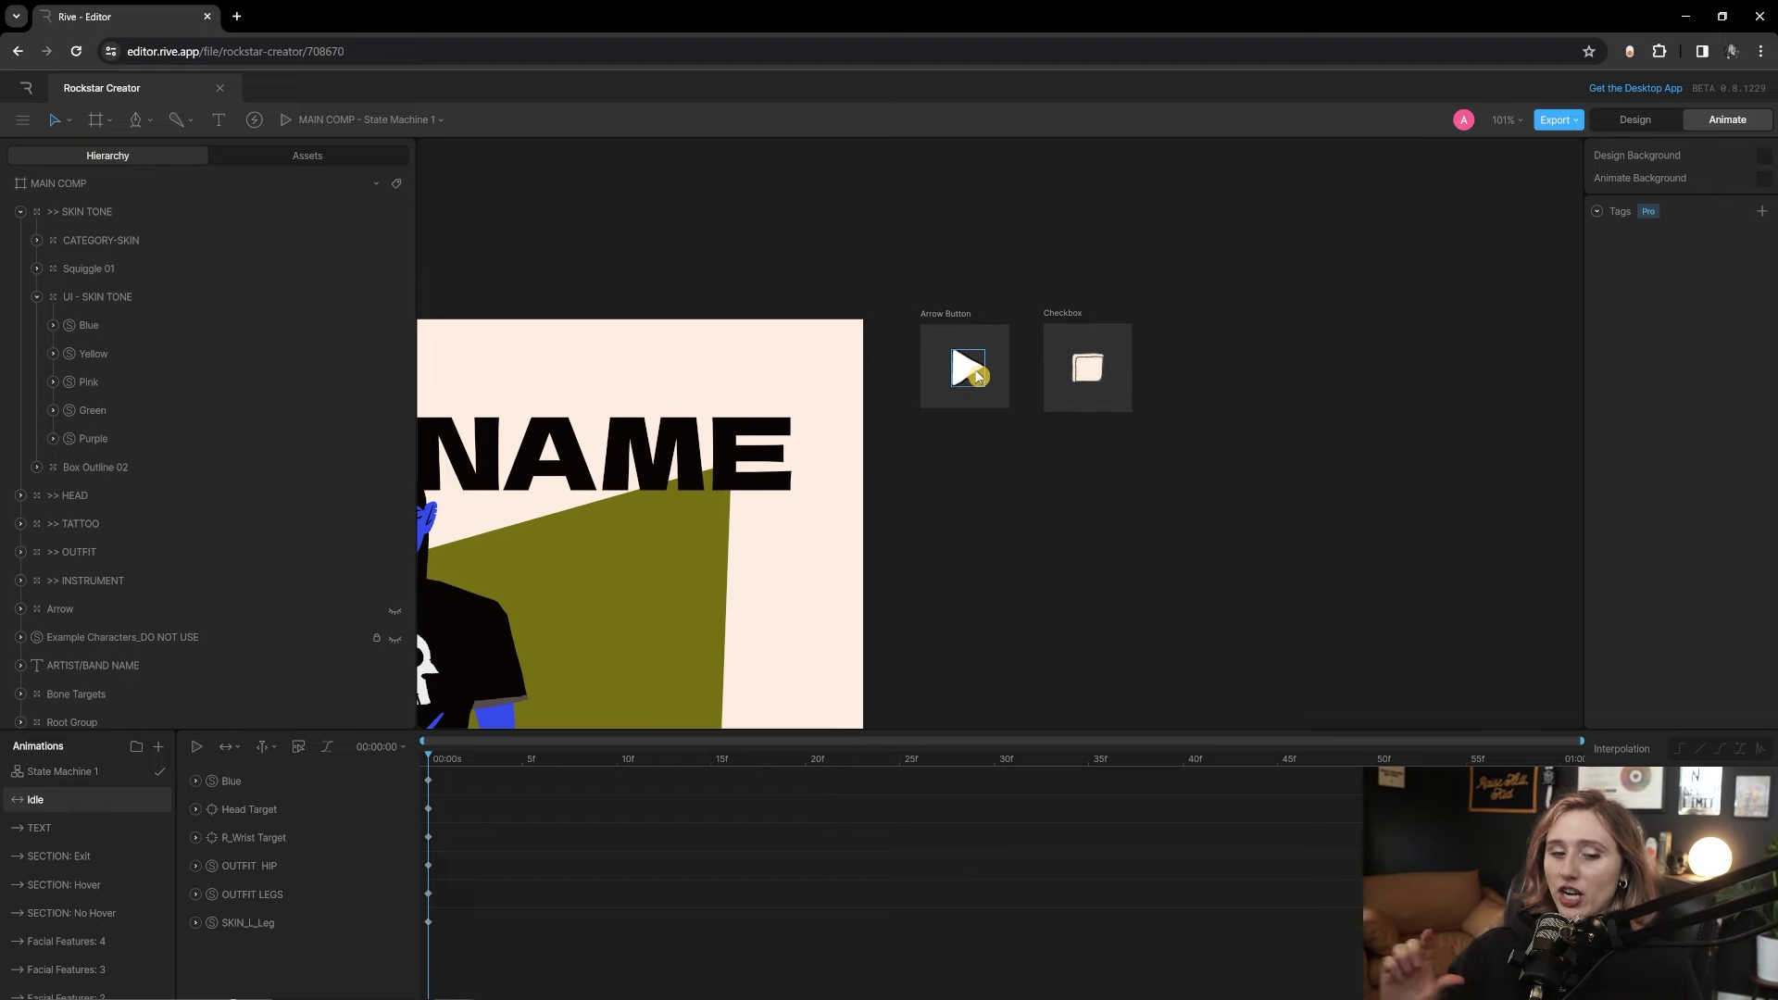
scroll(992, 305, "down", 3)
scroll(1178, 242, "up", 2)
scroll(1178, 243, "down", 2)
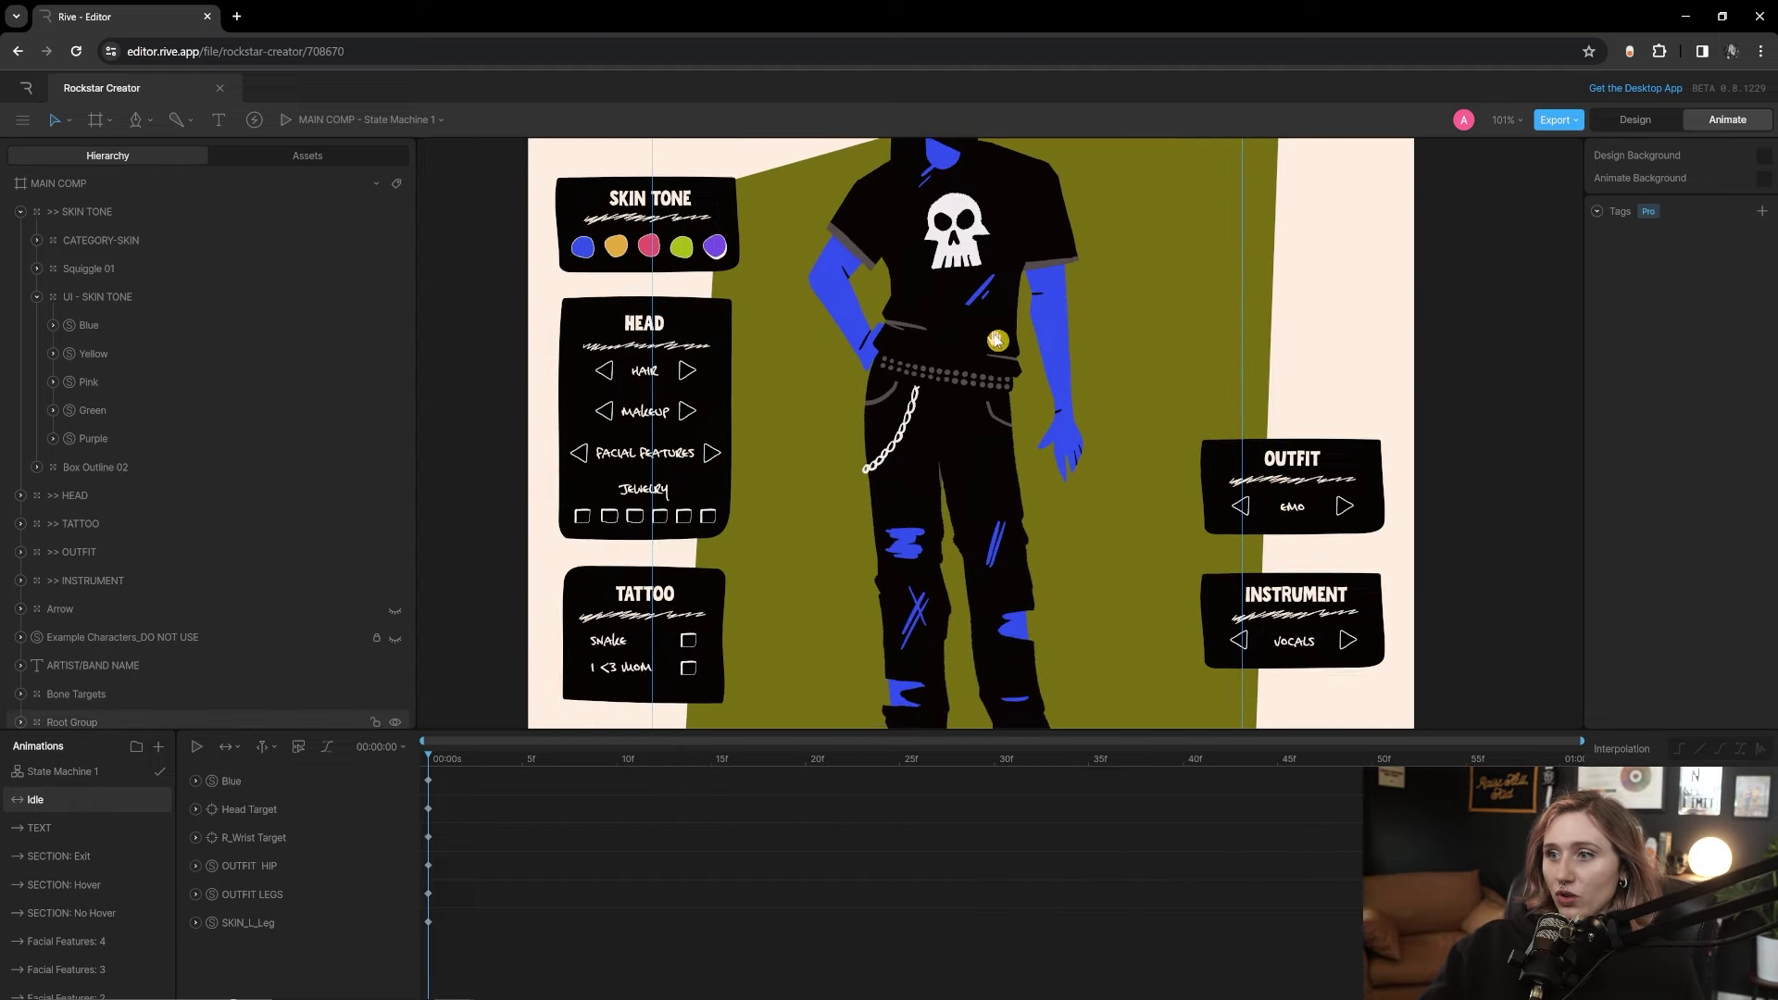
Look through the Blue, Yellow, Pink, Green and Purple solos of the UI - SKIN TONE group
scroll(1009, 412, "up", 2)
left_click(612, 336)
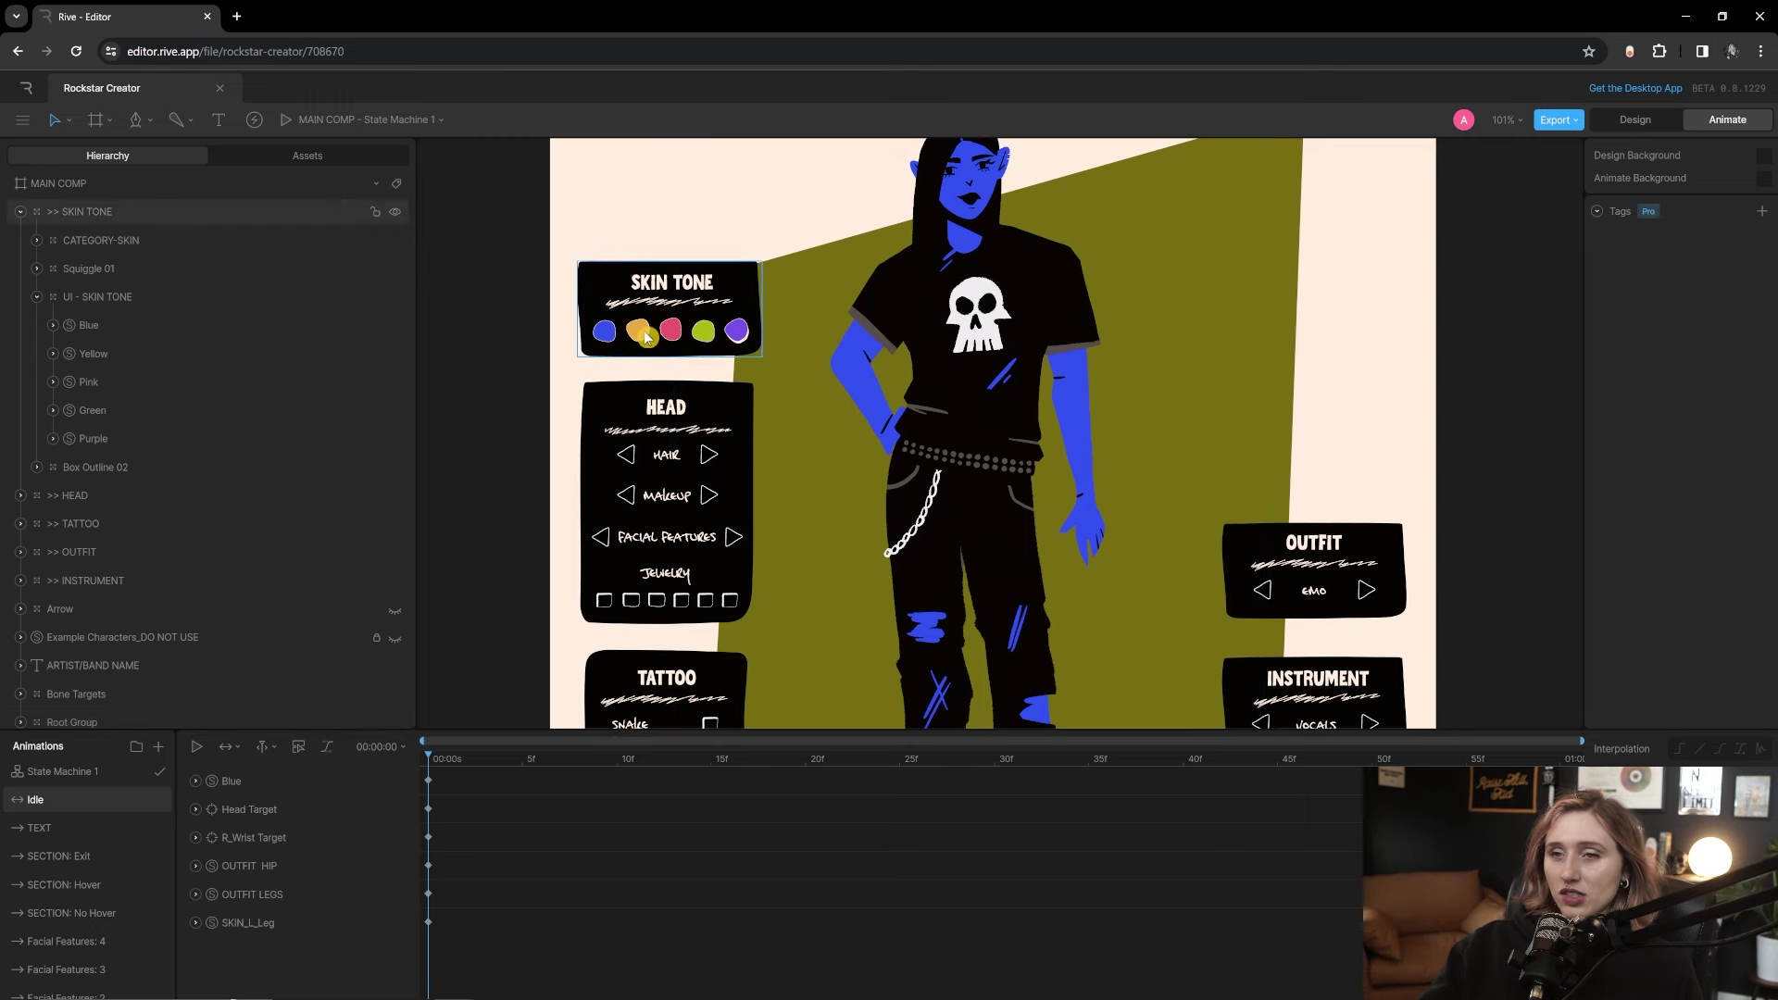
scroll(645, 336, "up", 3)
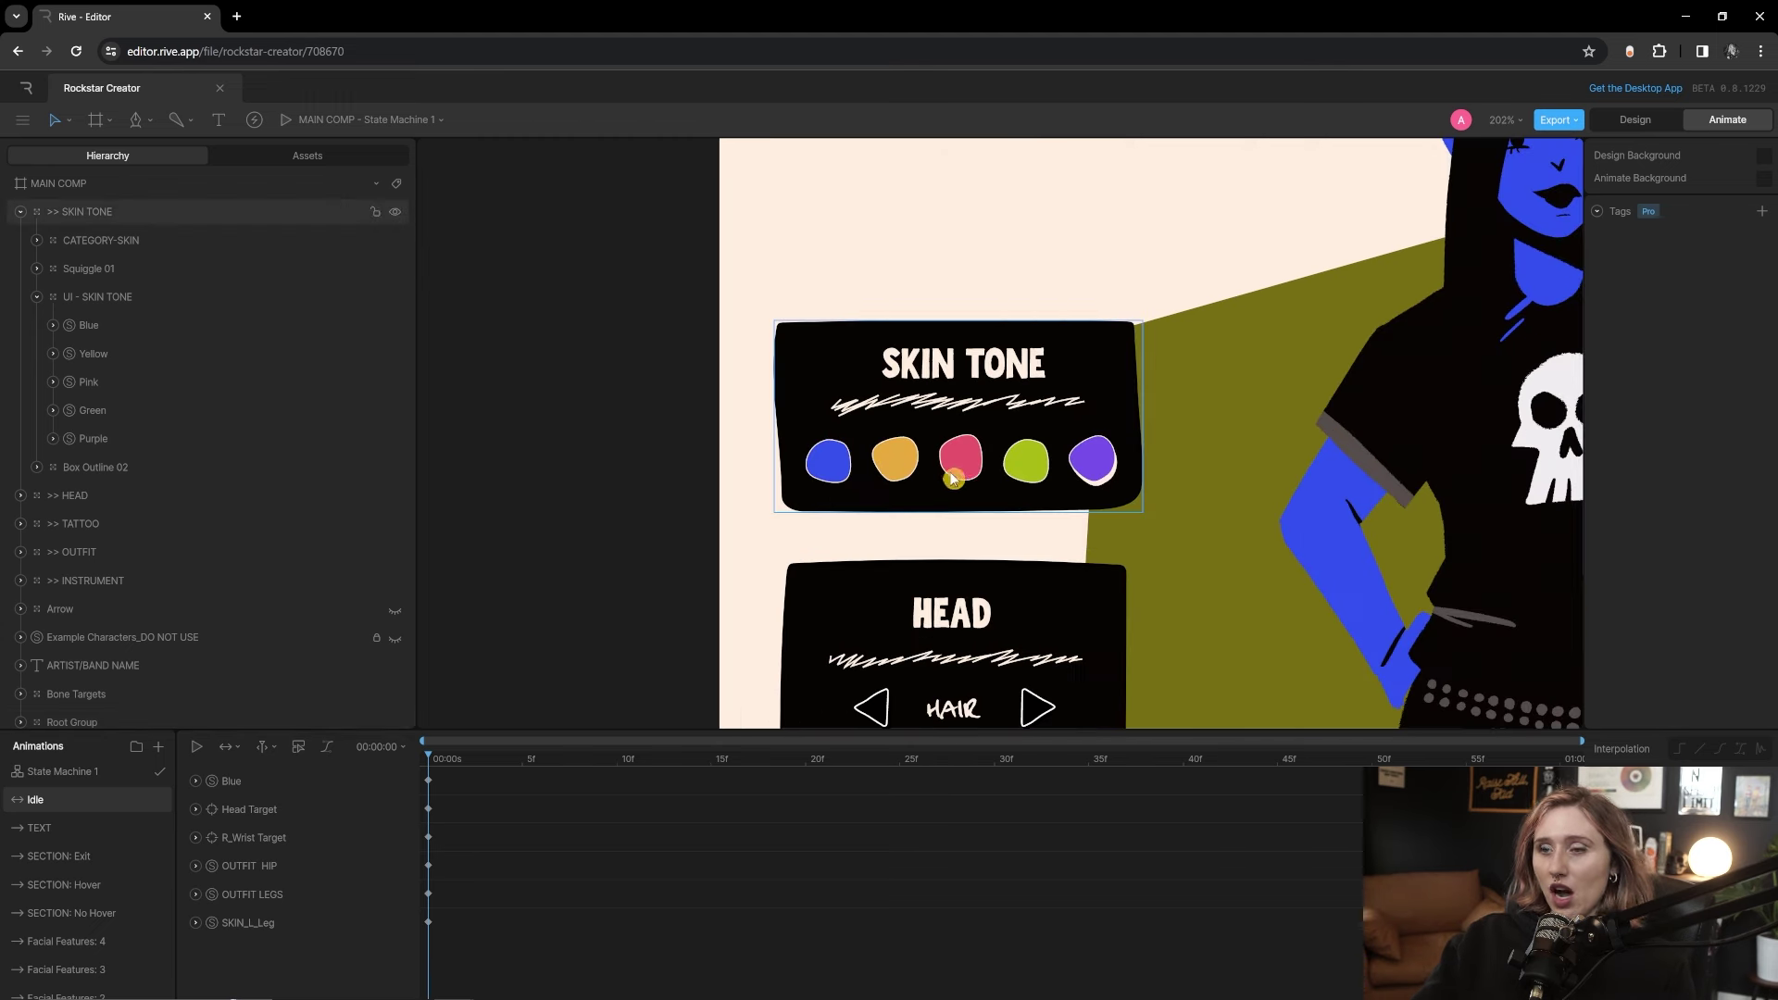
left_click(852, 463)
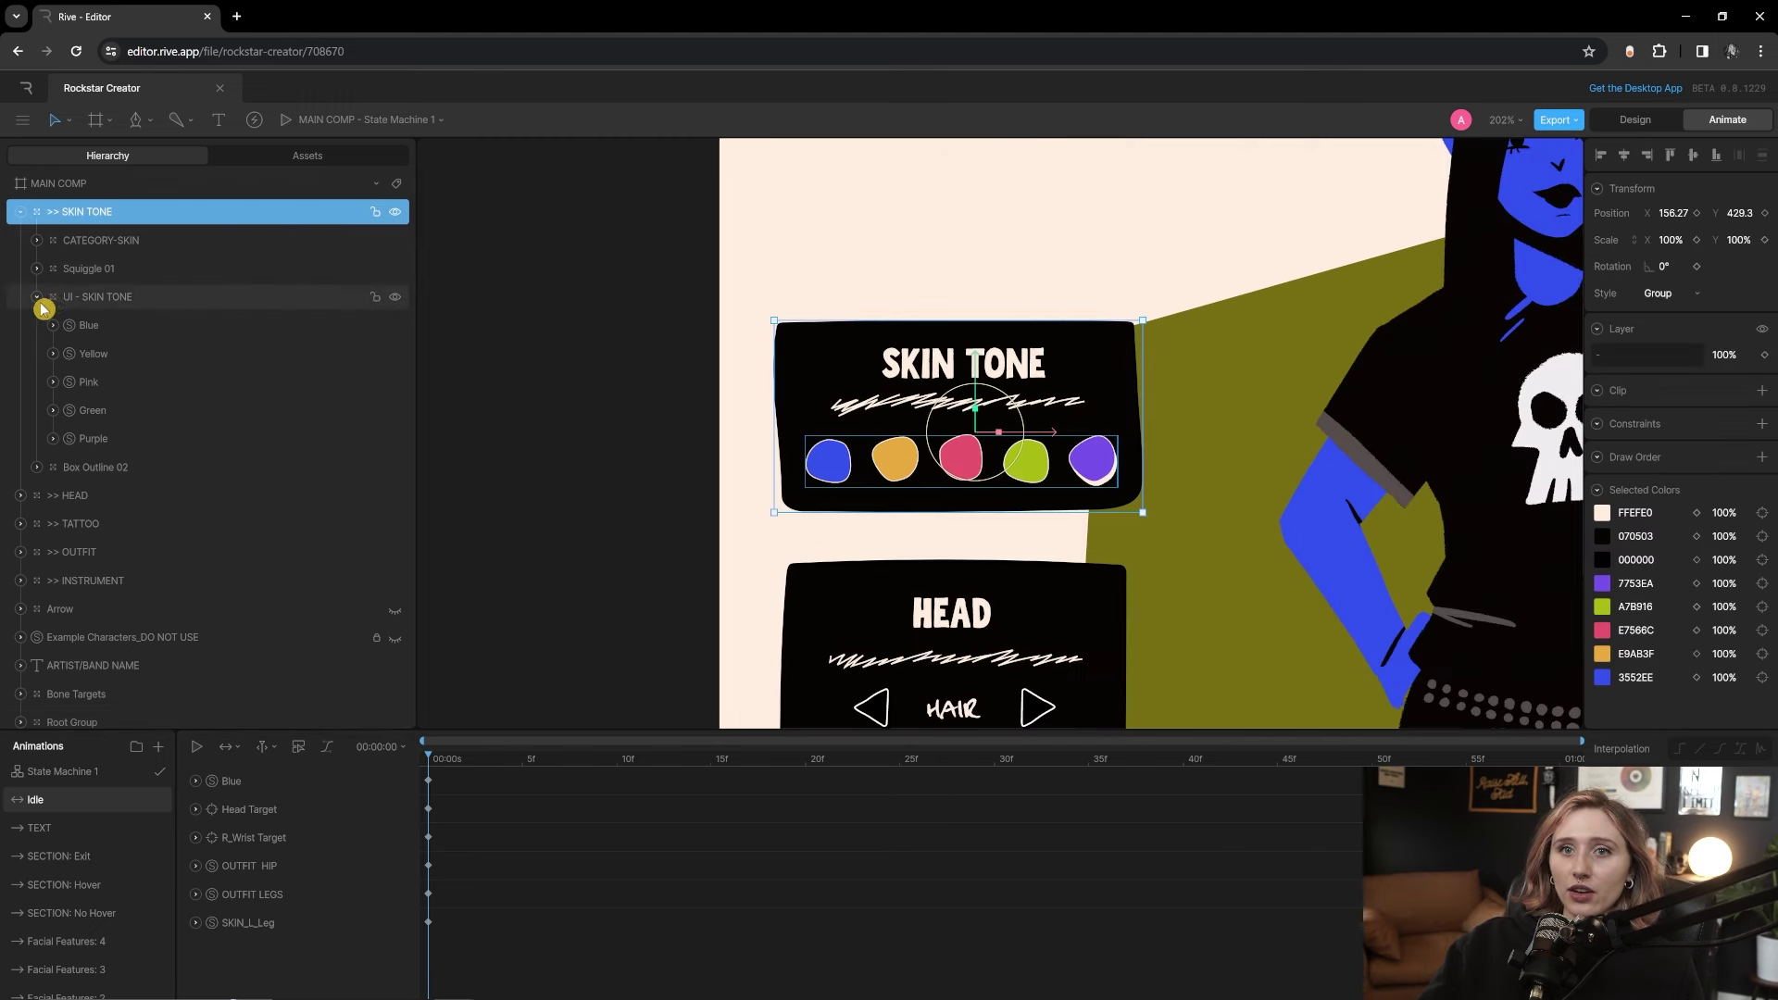
left_click(79, 326)
left_click(85, 356)
left_click(95, 381)
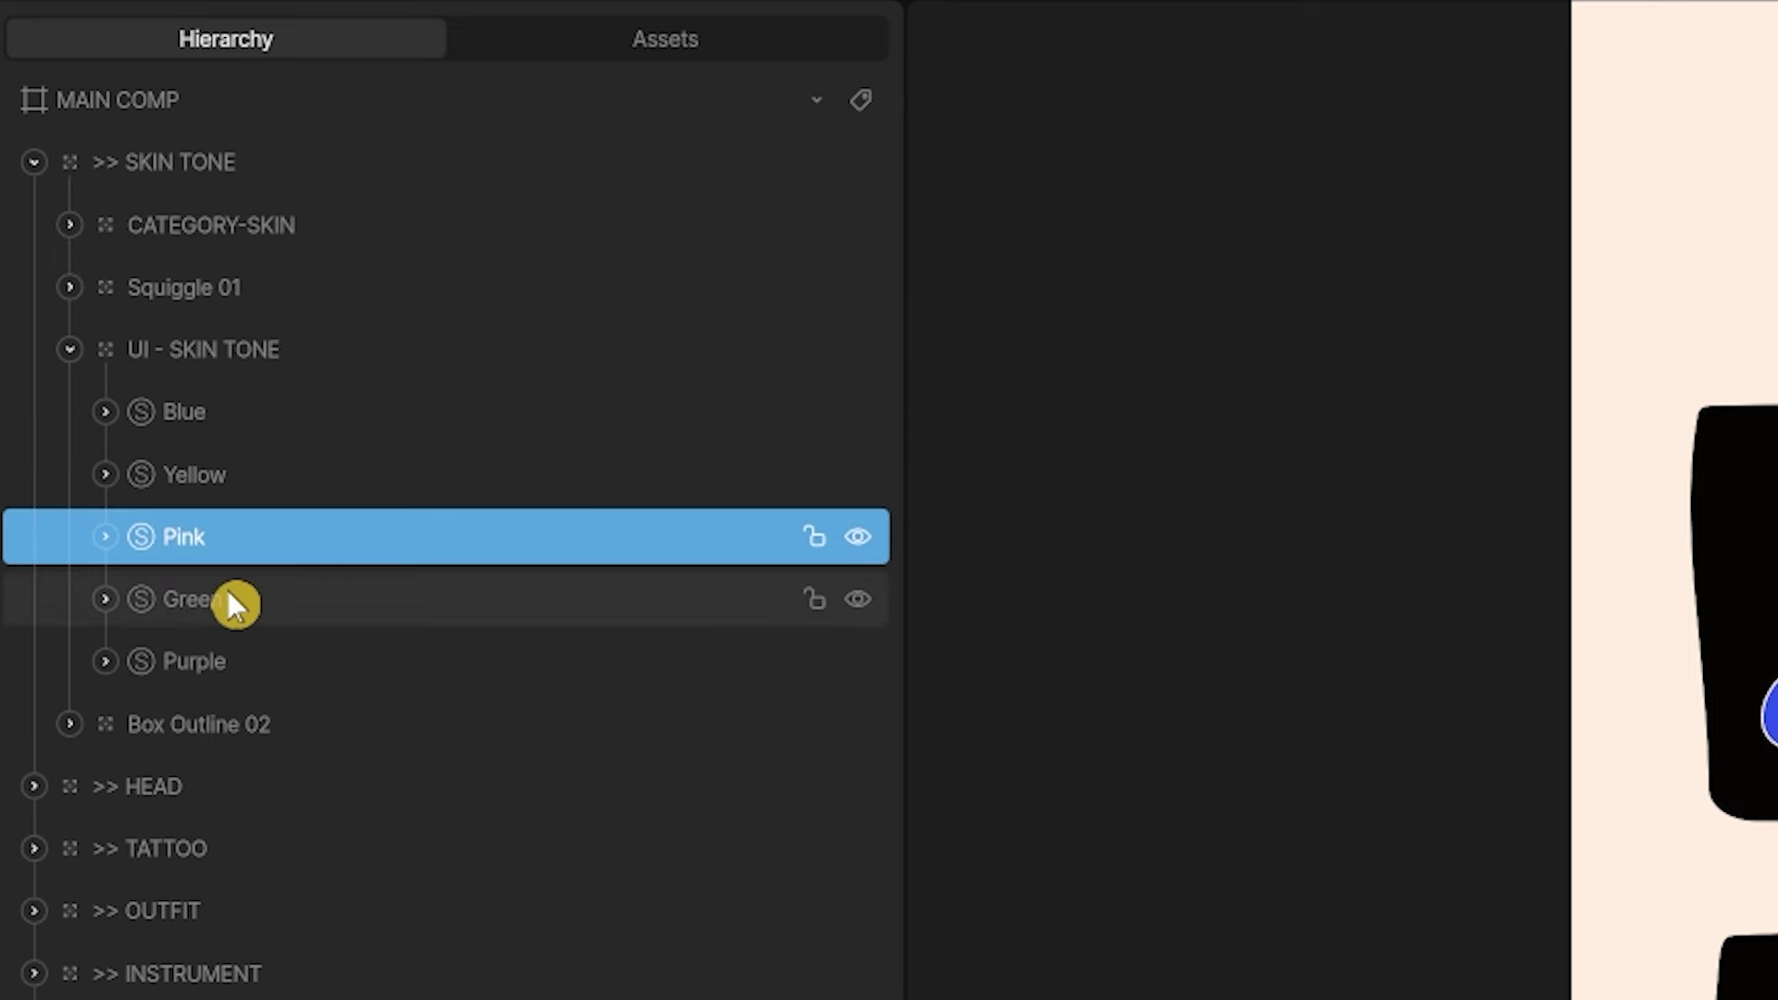
left_click(230, 602)
left_click(295, 659)
Open the Blue skin tone solo and preview its Blue-Unhover and Blue-Hover versions
left_click(125, 424)
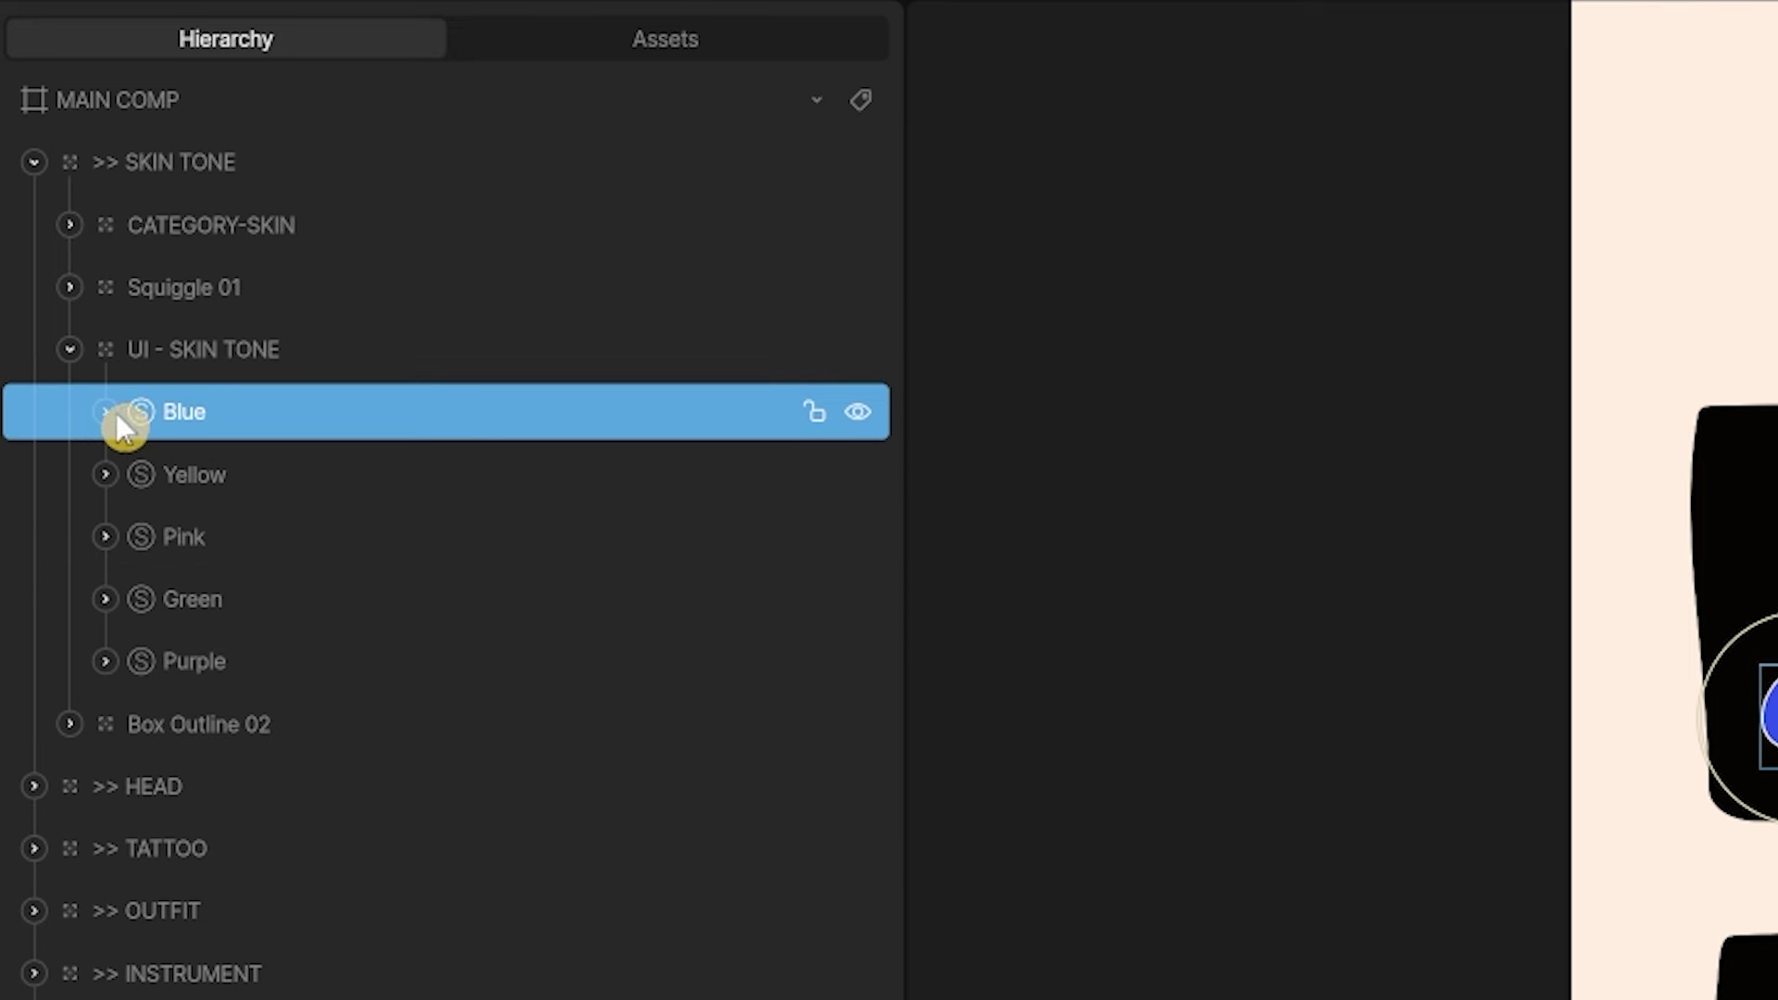
left_click(107, 413)
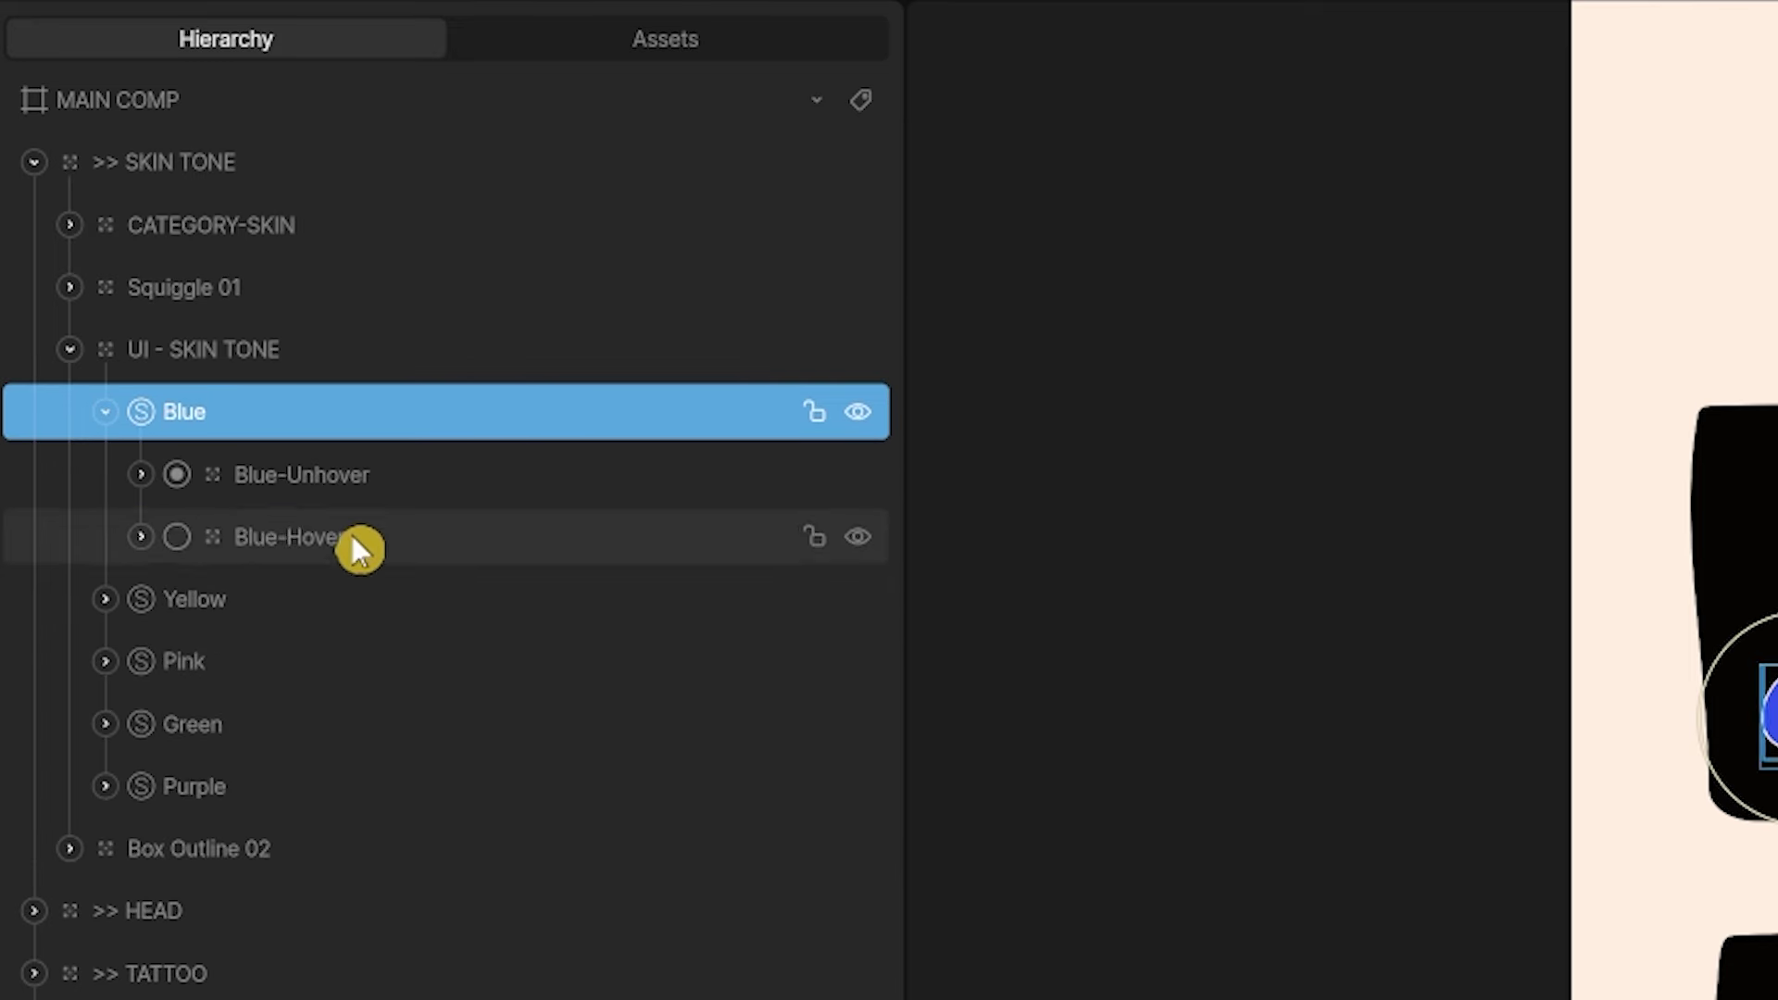
left_click(185, 536)
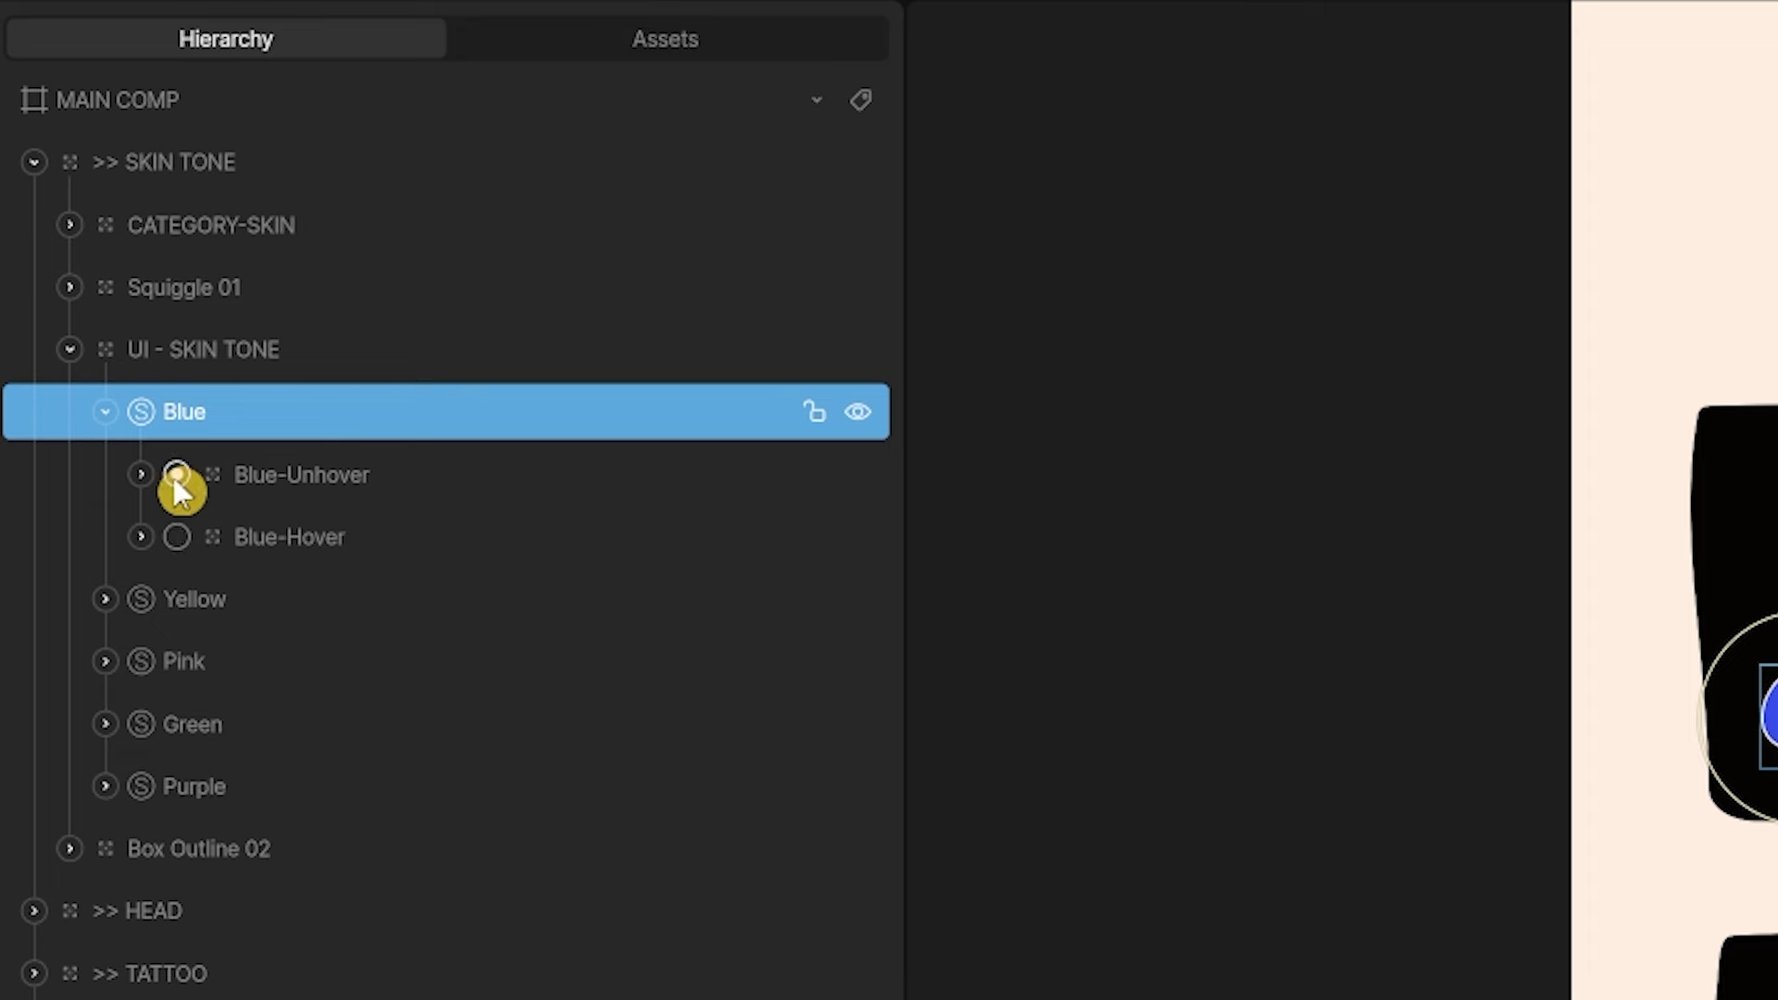
left_click(175, 537)
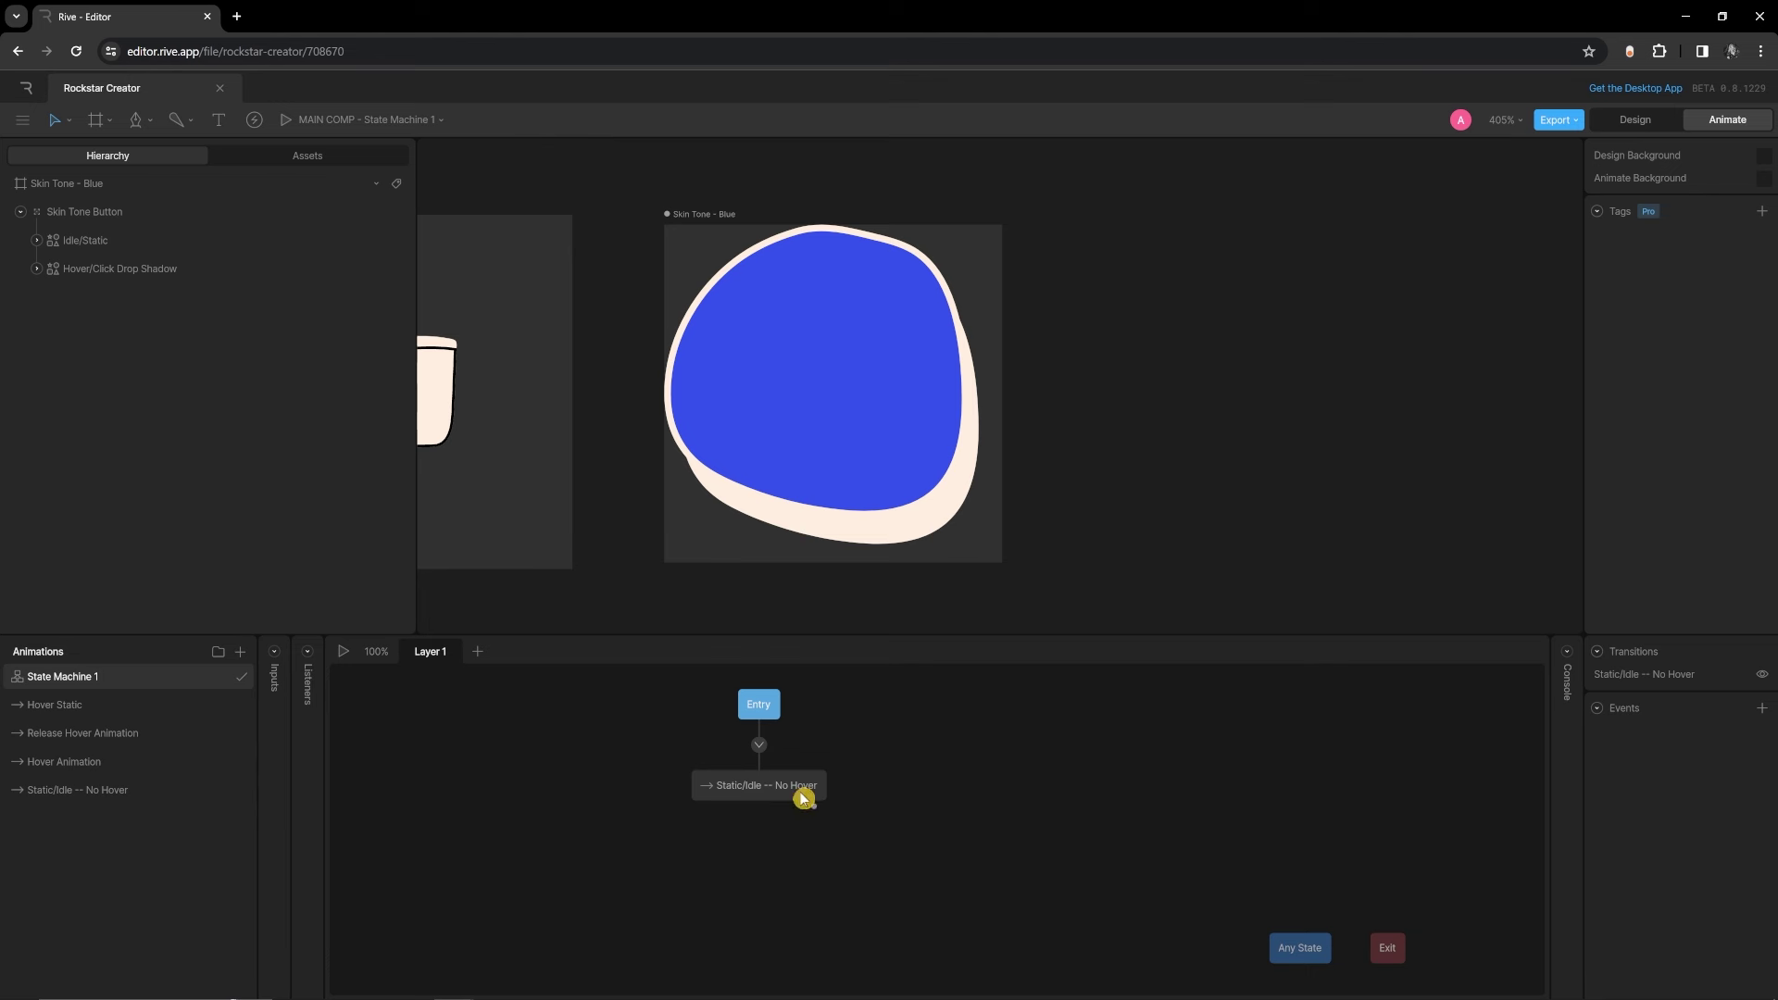
Inspect the Skin Tone - Blue state machine's transition from Entry and its Static/Idle -- No Hover state
left_click(761, 748)
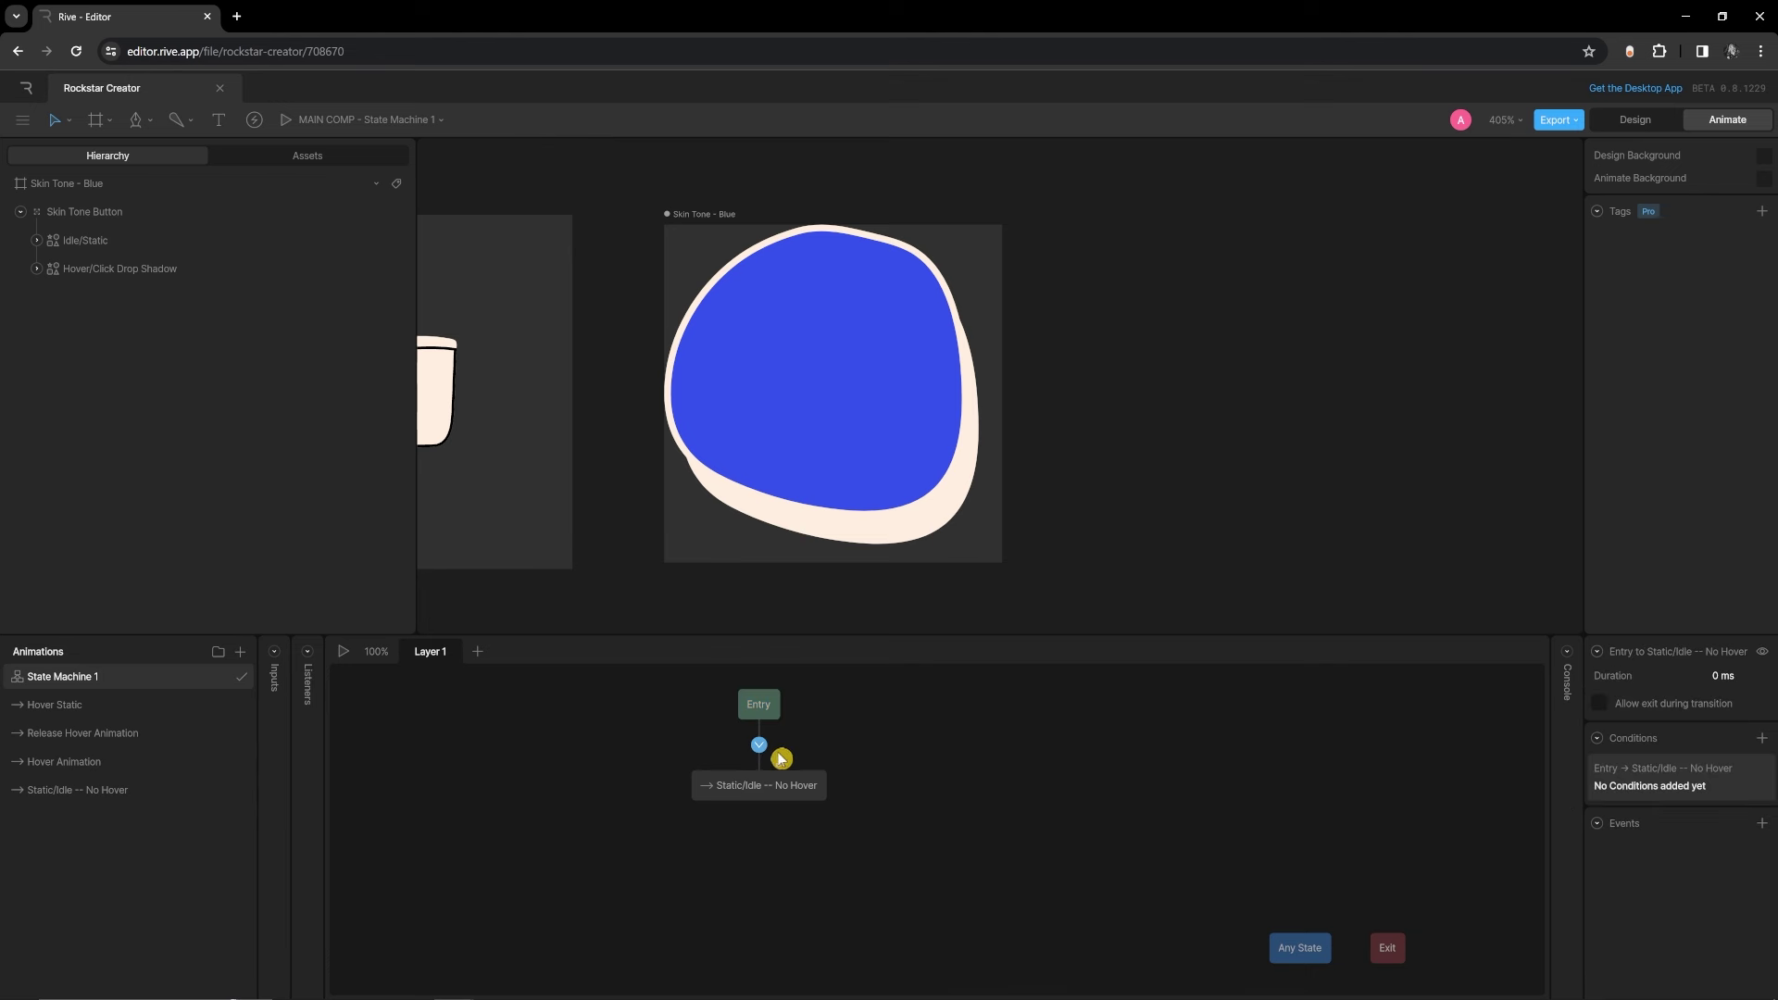
left_click(802, 799)
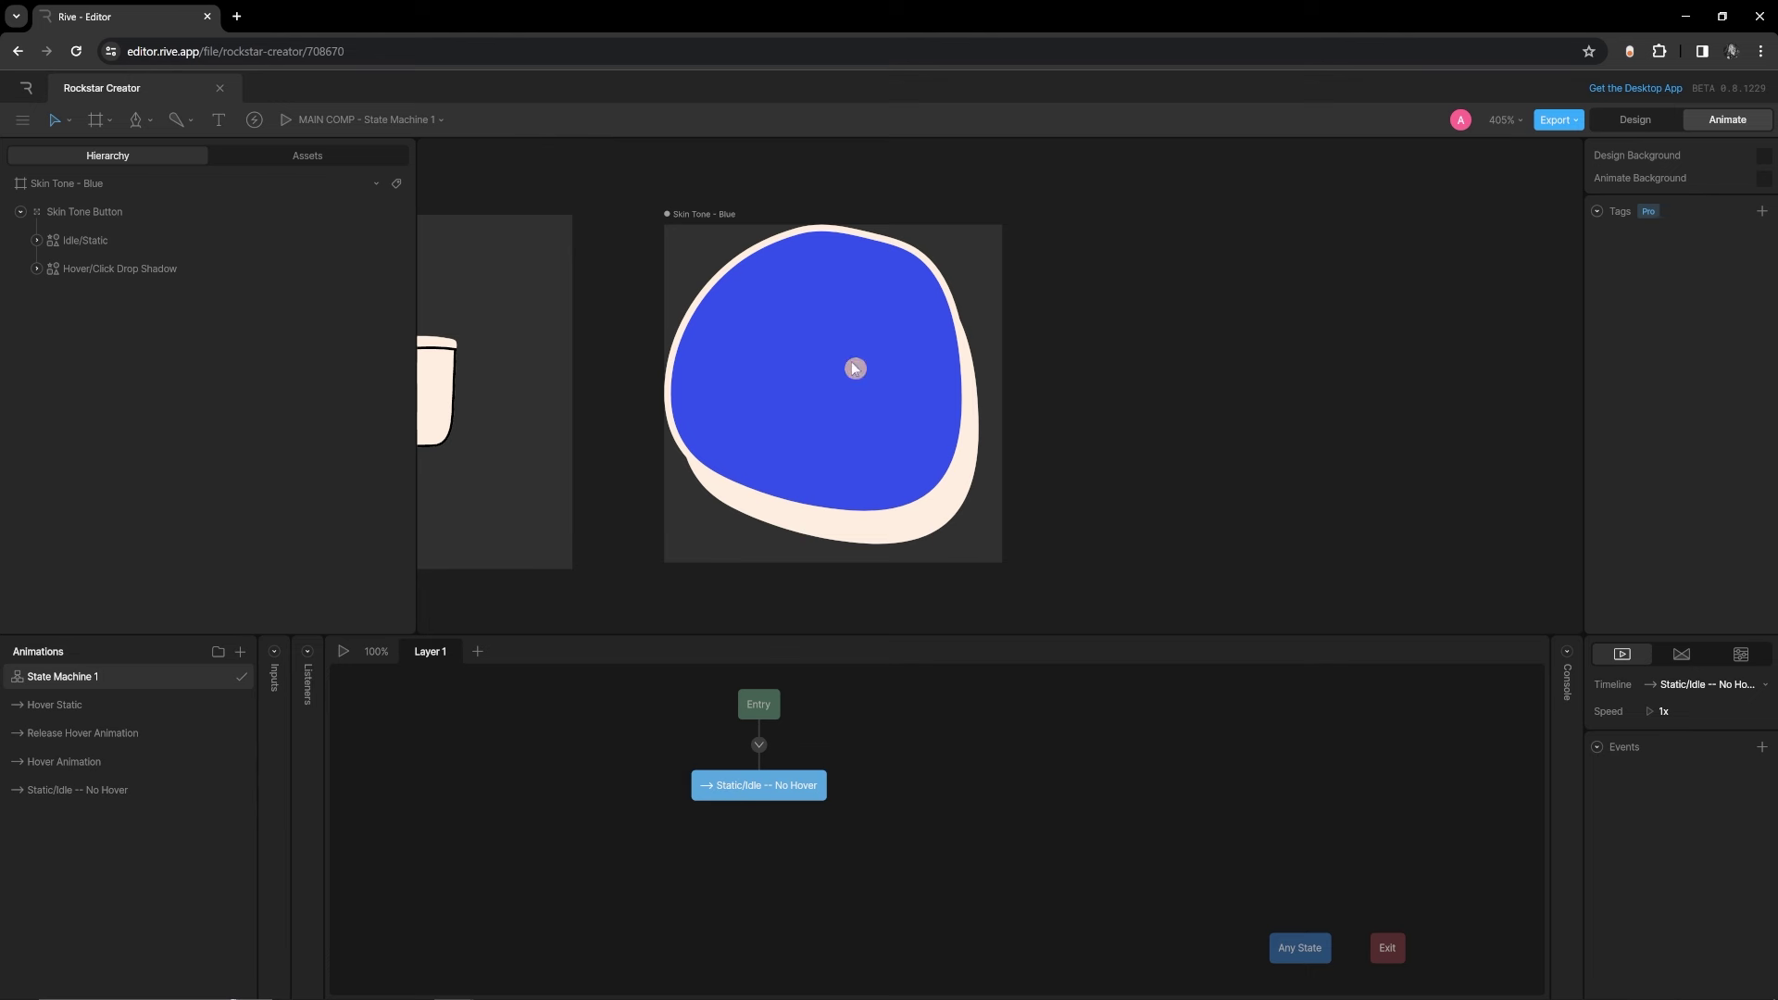
left_click(630, 766)
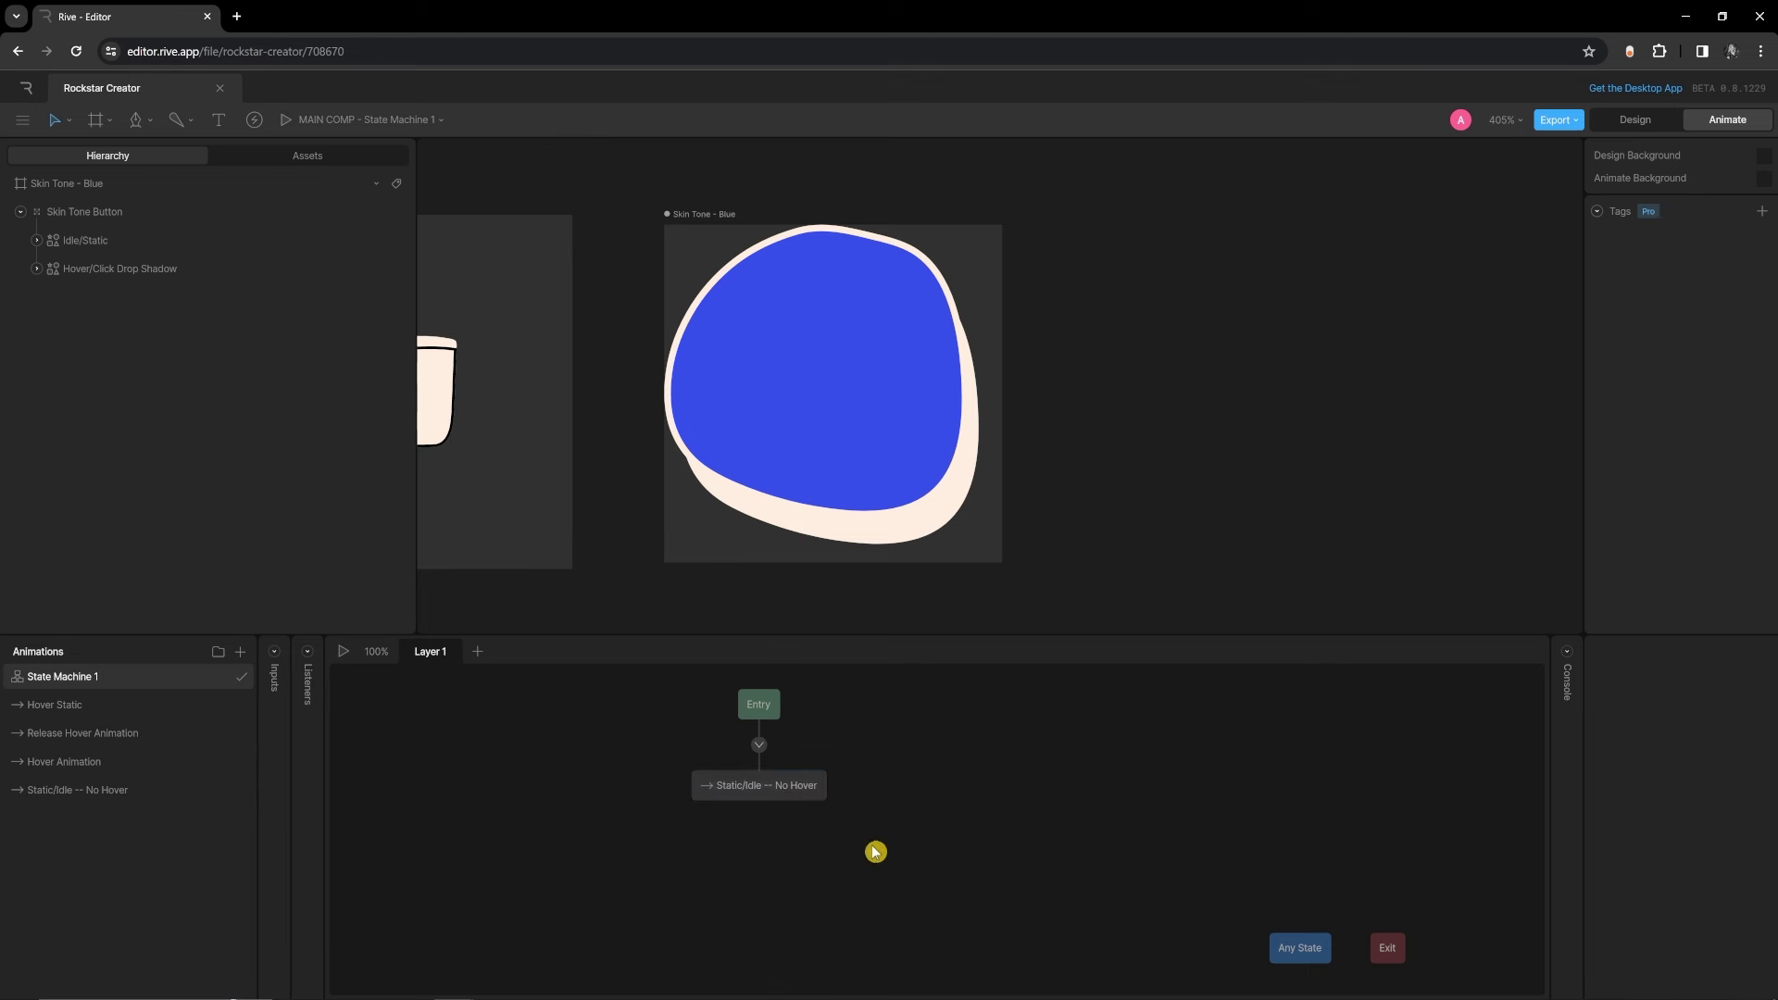
Add the Hover Animation and Hover Static timelines as states below Static/Idle -- No Hover in Layer 1
scroll(878, 850, "down", 1)
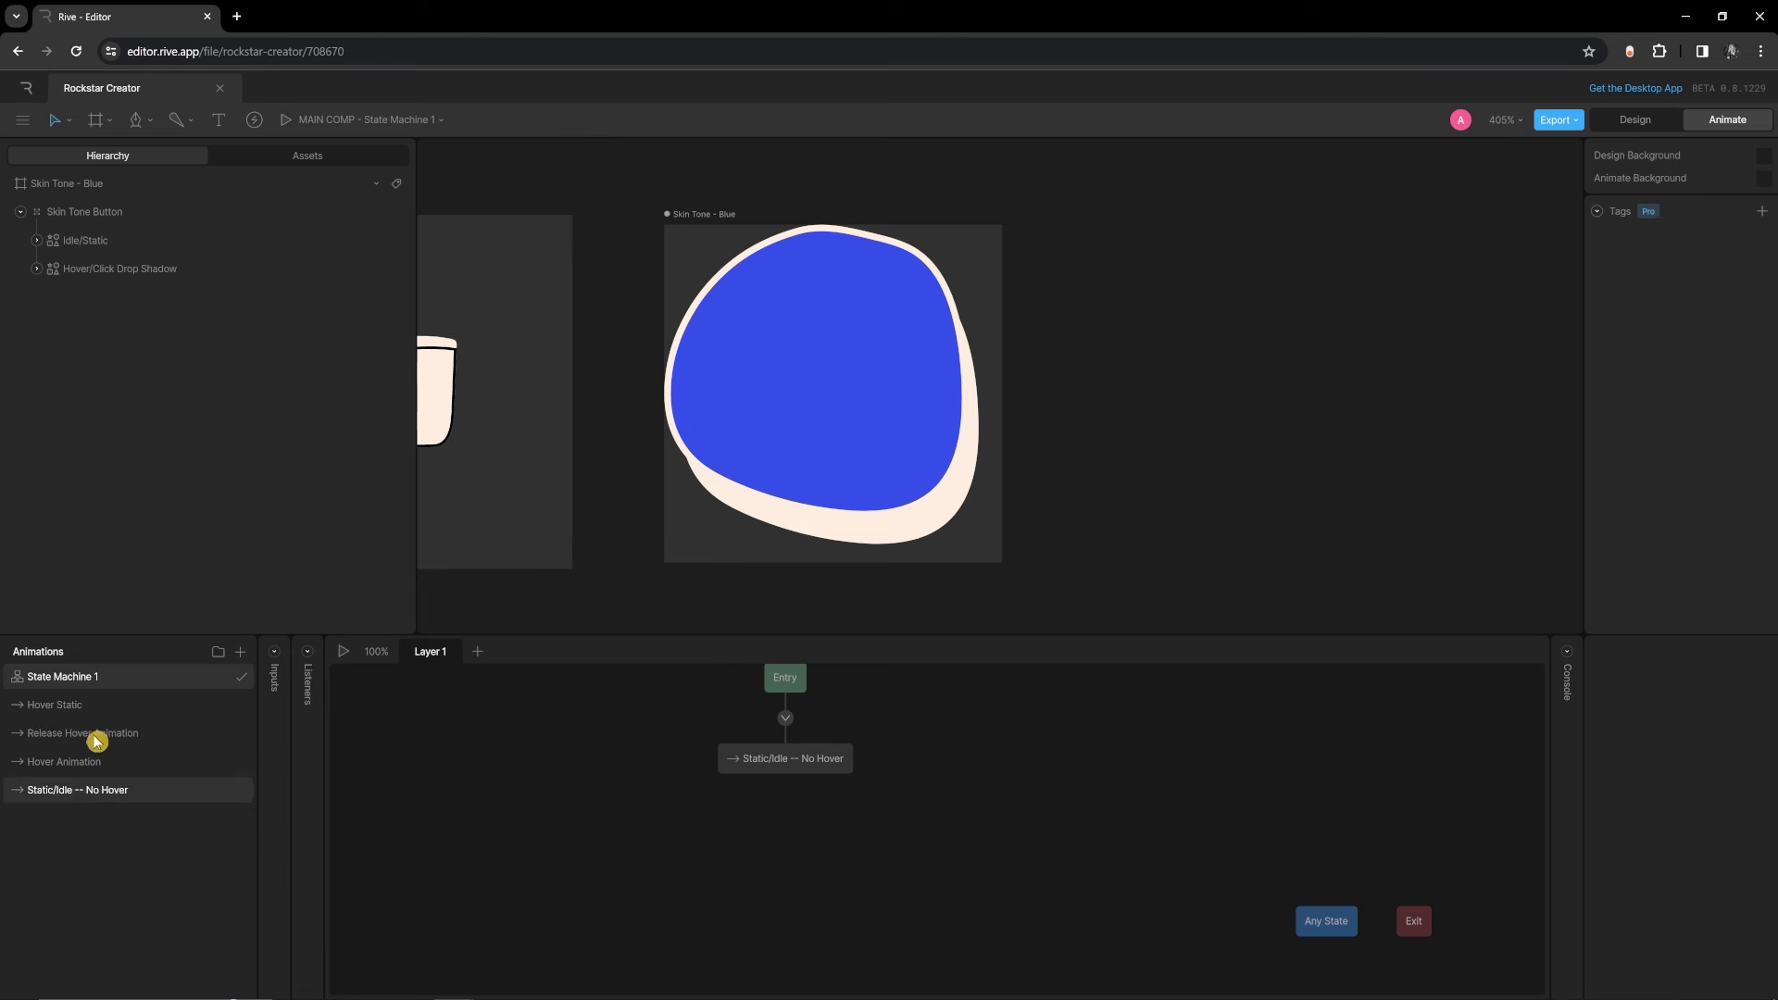
left_click_drag(846, 787, 817, 806)
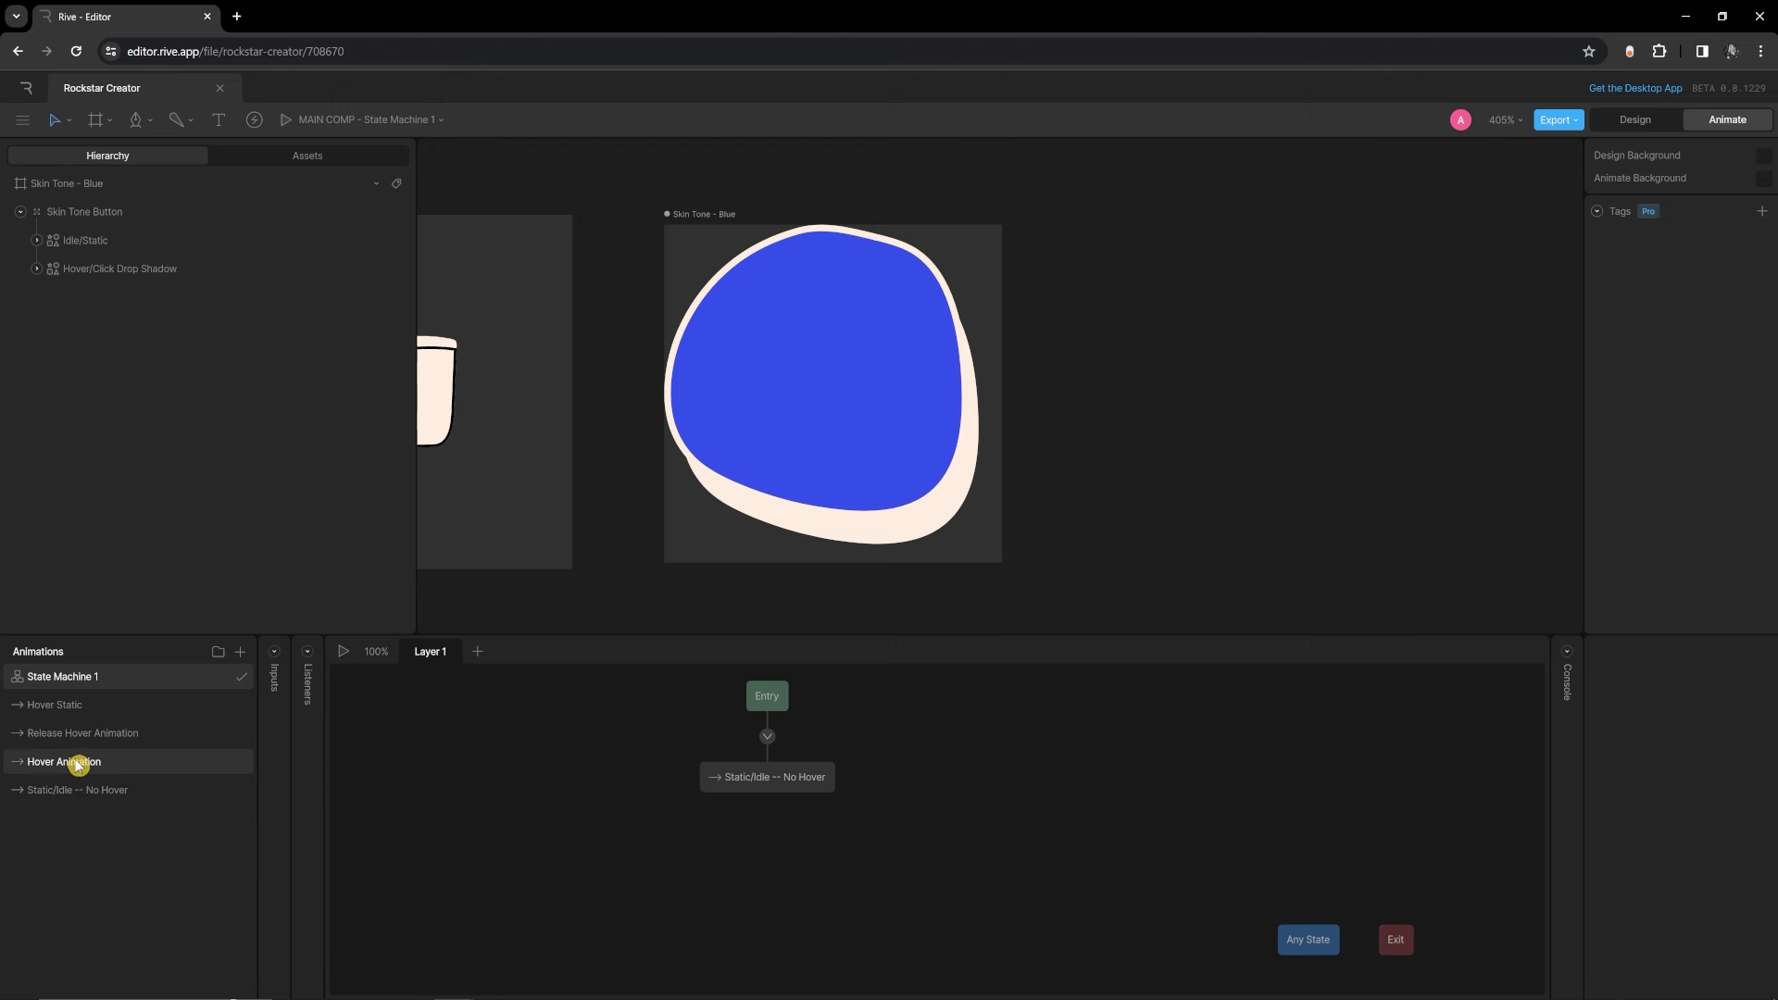
left_click_drag(72, 771, 781, 834)
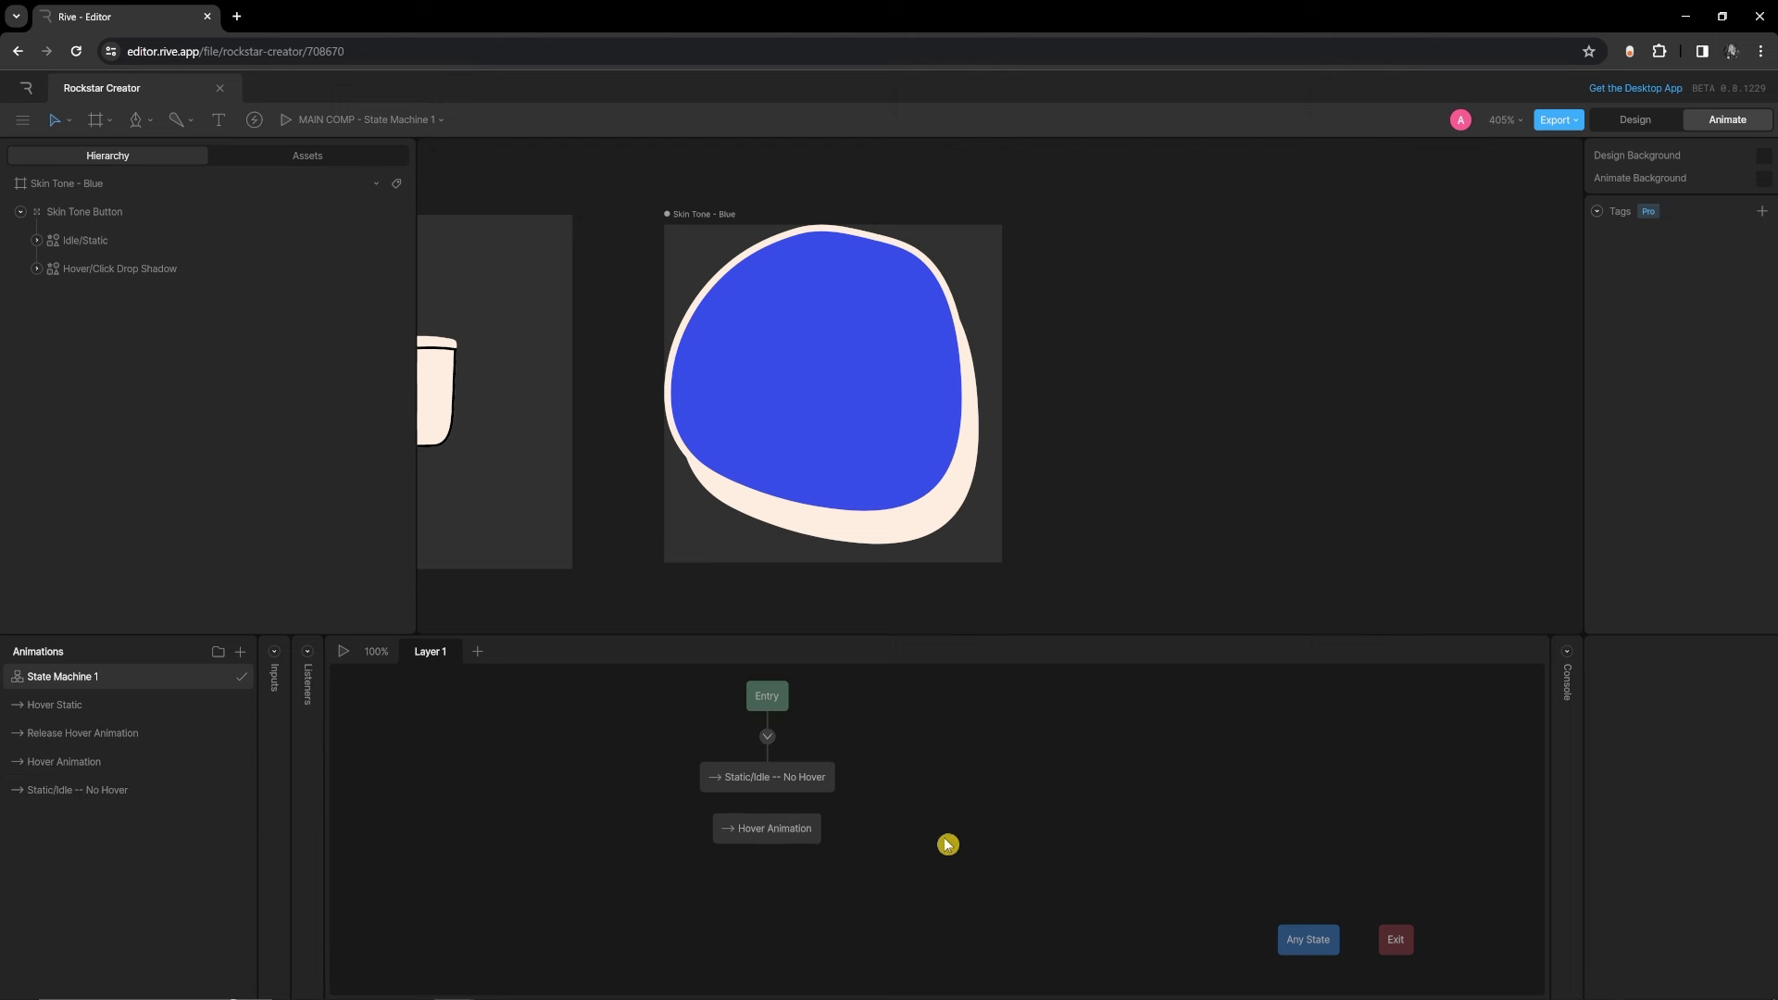
left_click(69, 708)
left_click_drag(60, 710, 773, 838)
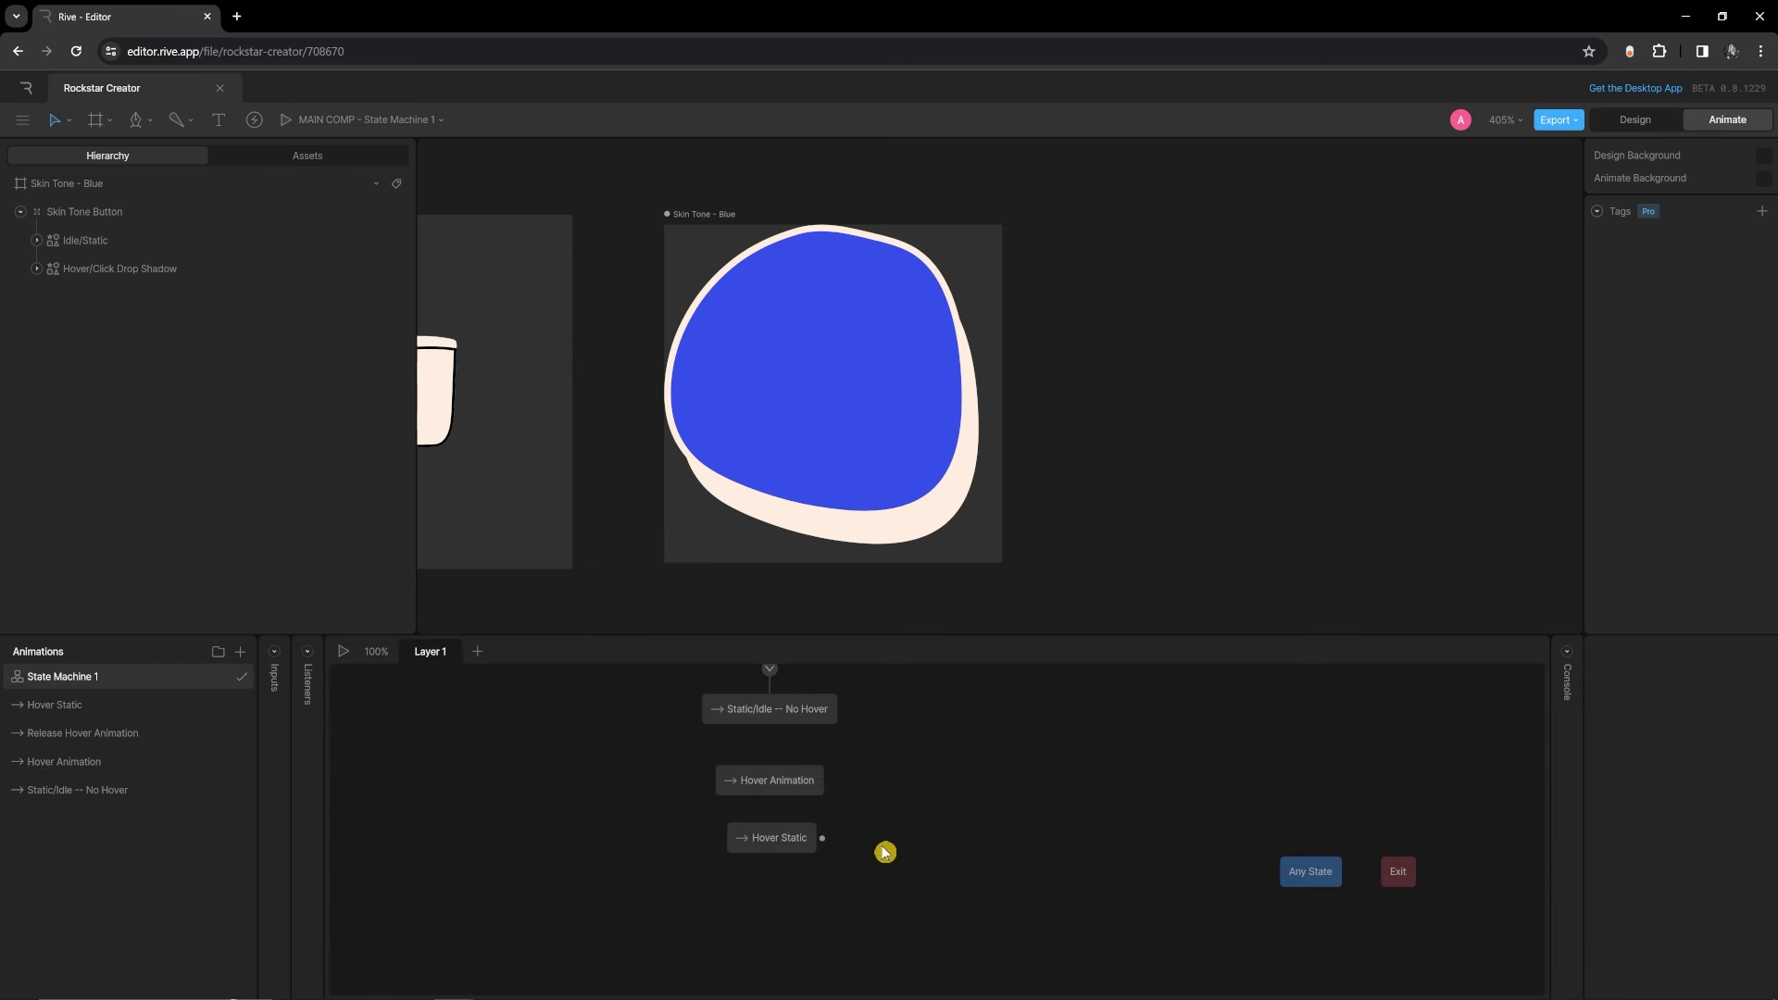
Line up Hover Animation and Hover Static beside Static/Idle -- No Hover, and add the Release Hover Animation timeline as a state below Hover Animation
left_click(1035, 809)
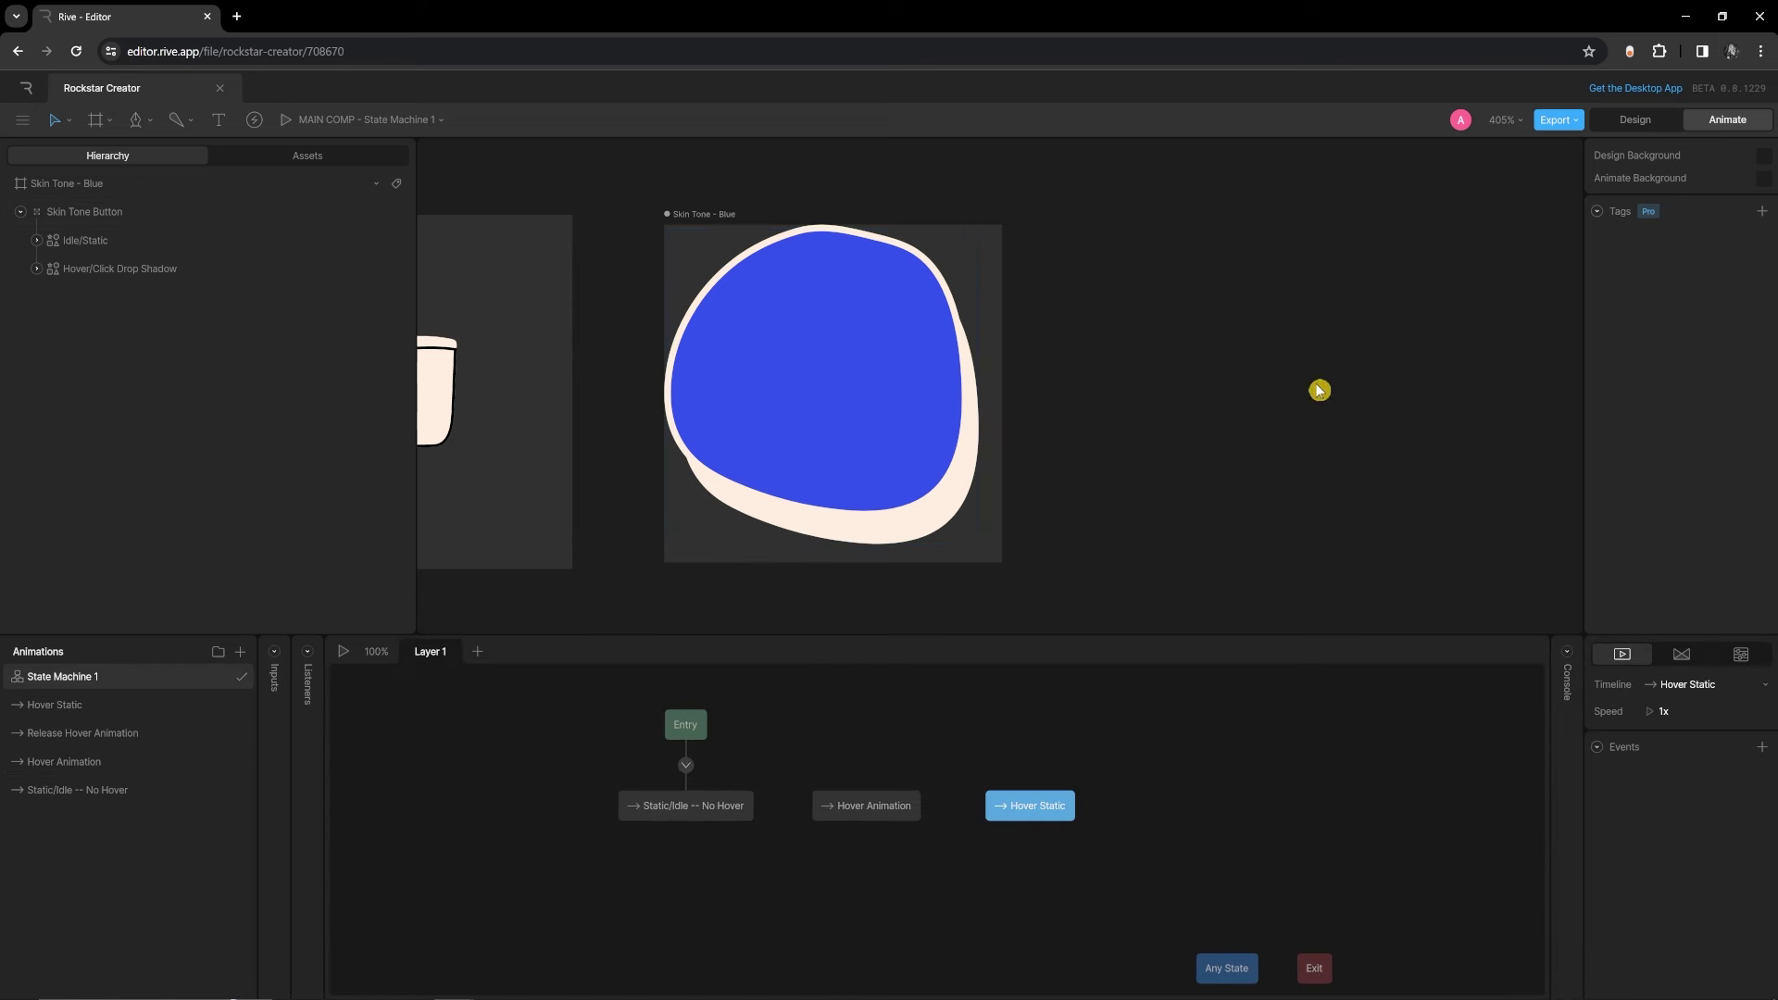
left_click_drag(83, 732, 1198, 819)
left_click(1195, 865)
left_click_drag(1068, 869, 985, 844)
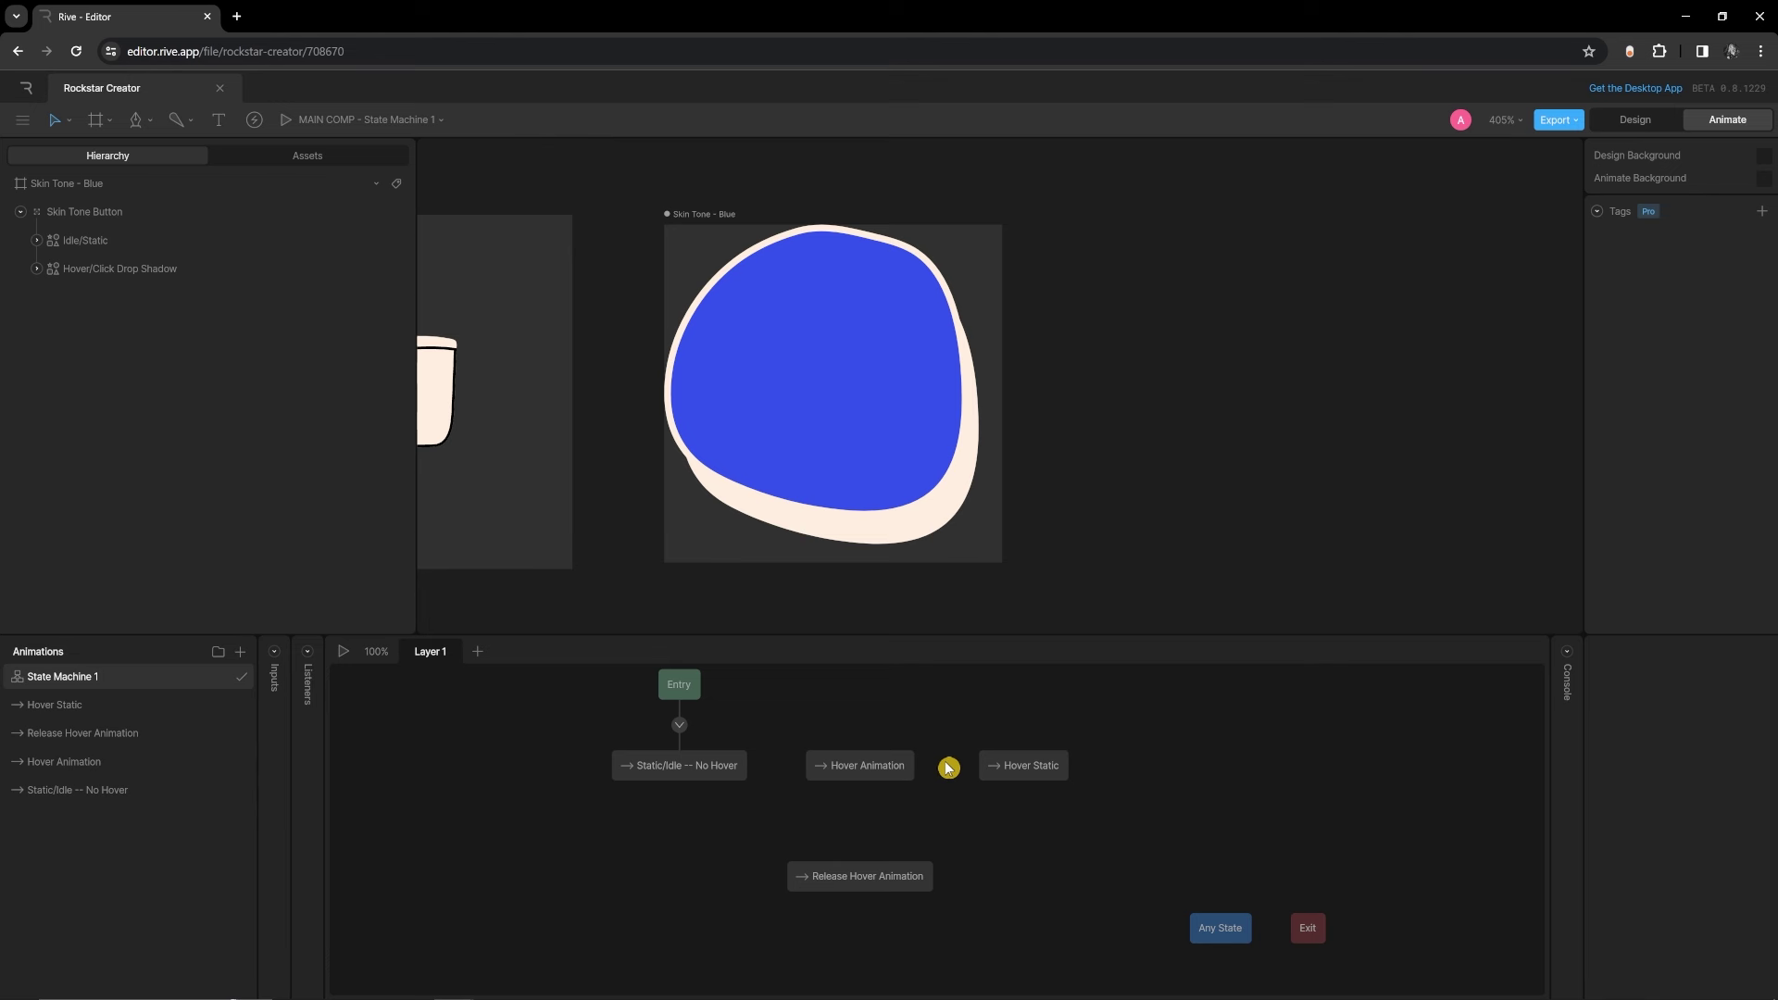
left_click_drag(949, 768, 987, 812)
left_click_drag(974, 885, 980, 850)
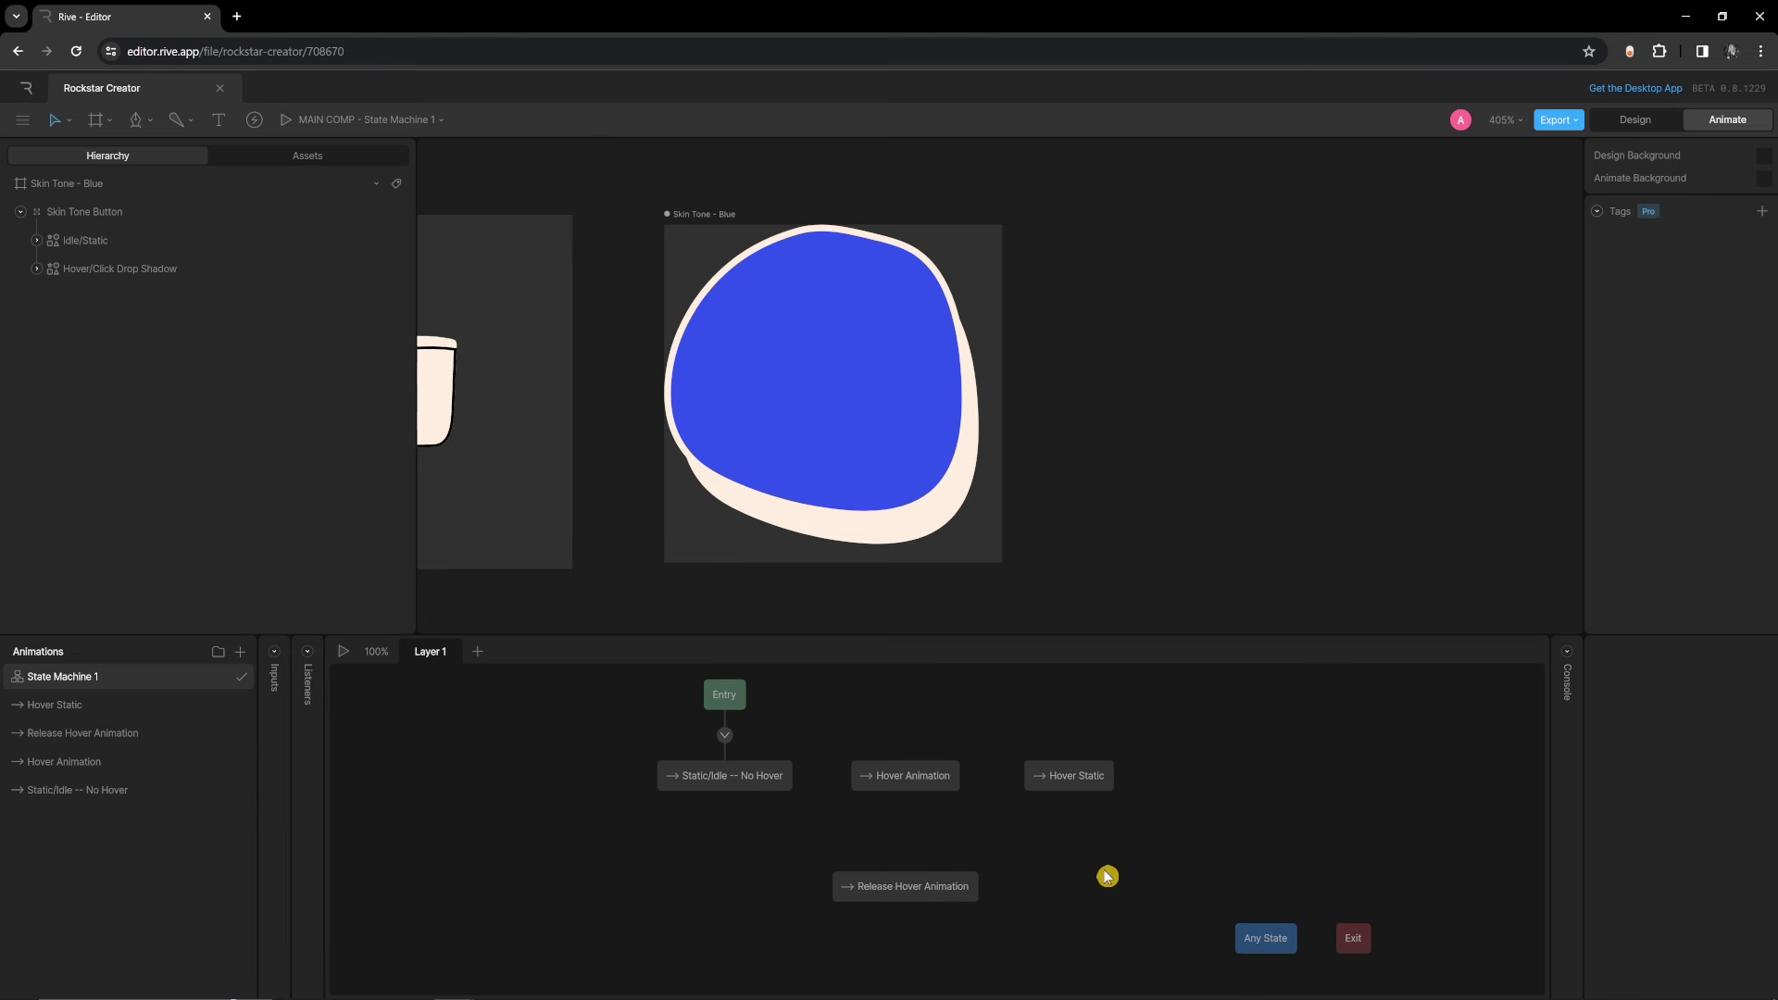
Look over the Arrow Button, Checkbox and Skin Tone - Blue artboards above the state machine graph
scroll(813, 353, "left", 10)
scroll(1143, 401, "right", 1)
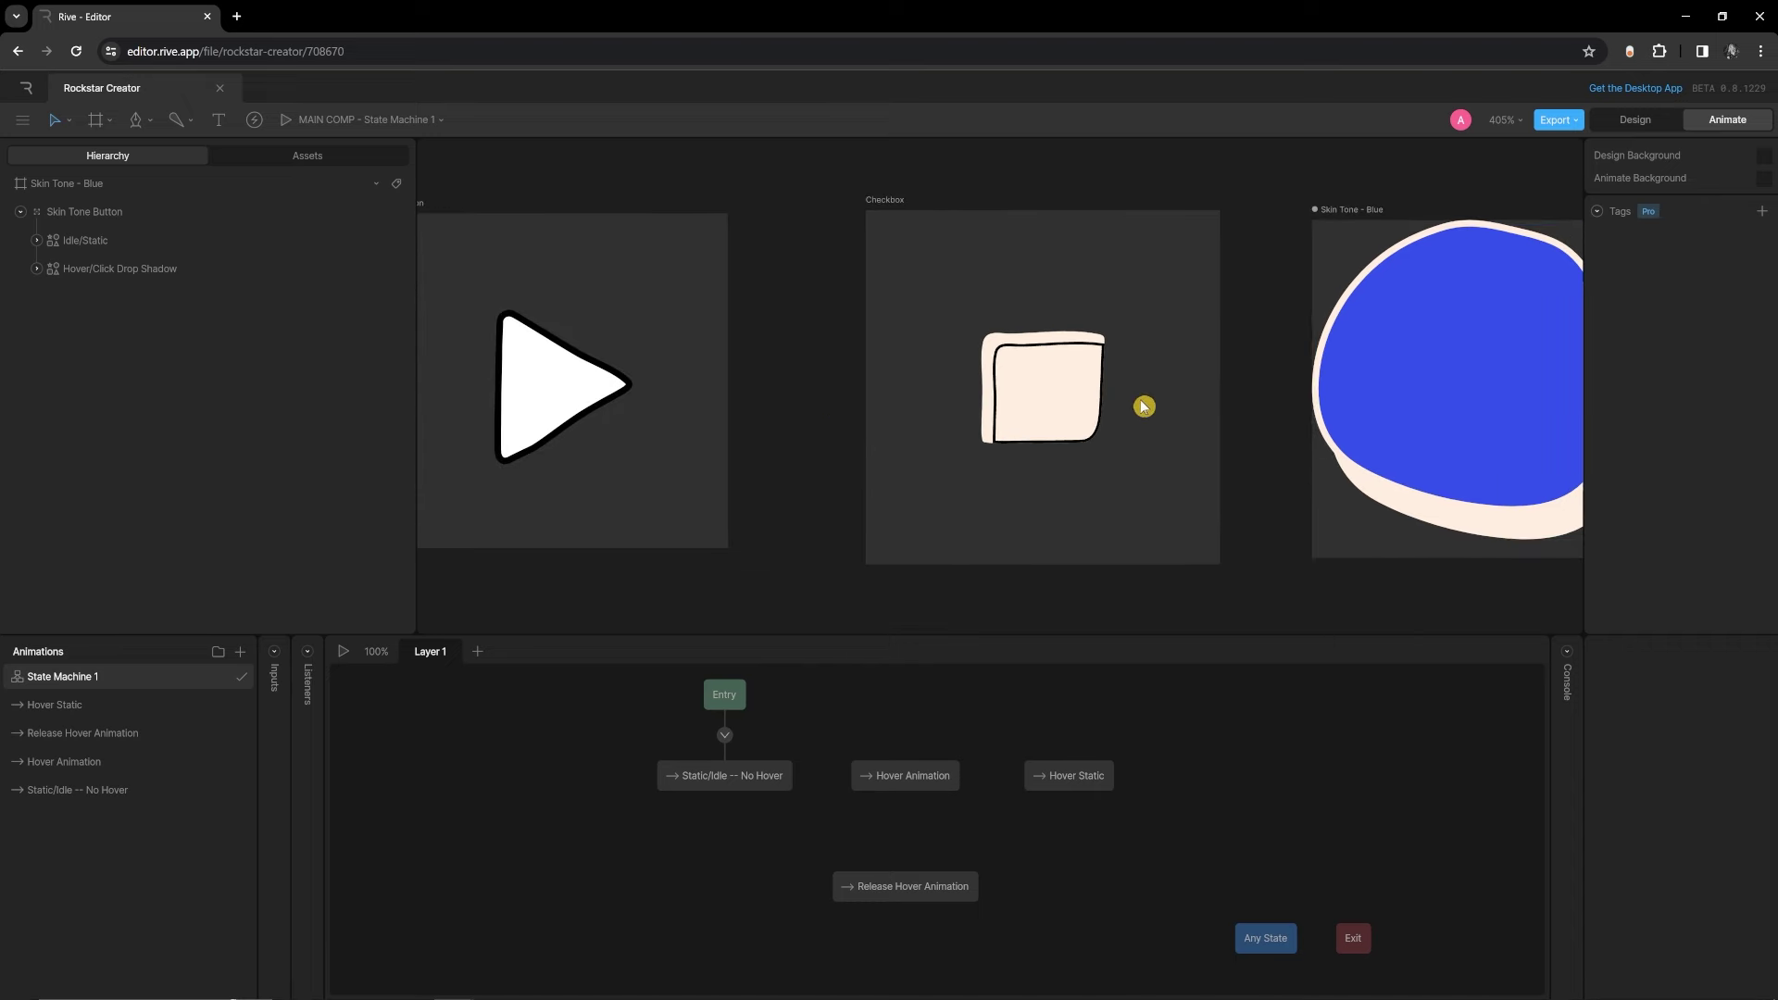
scroll(1381, 423, "right", 6)
scroll(968, 452, "left", 5)
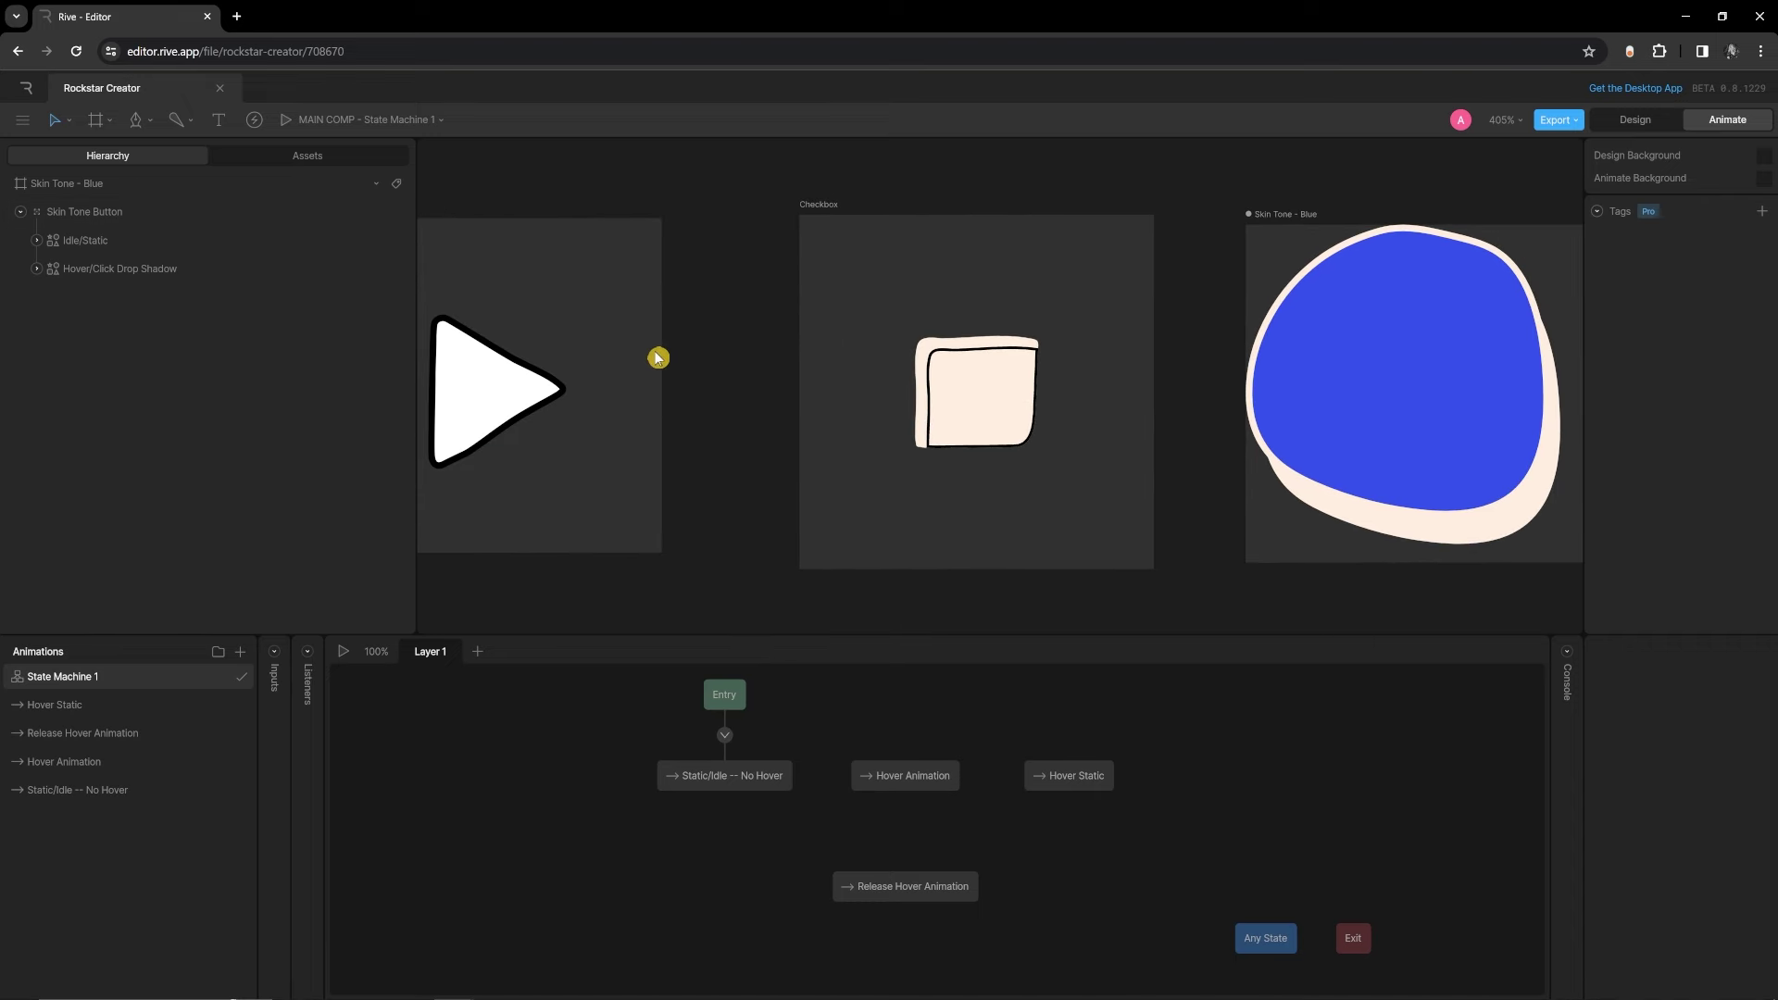
scroll(1191, 362, "right", 1)
scroll(1191, 362, "right", 5)
scroll(924, 416, "down", 1)
left_click_drag(972, 637, 977, 602)
left_click_drag(960, 695, 922, 722)
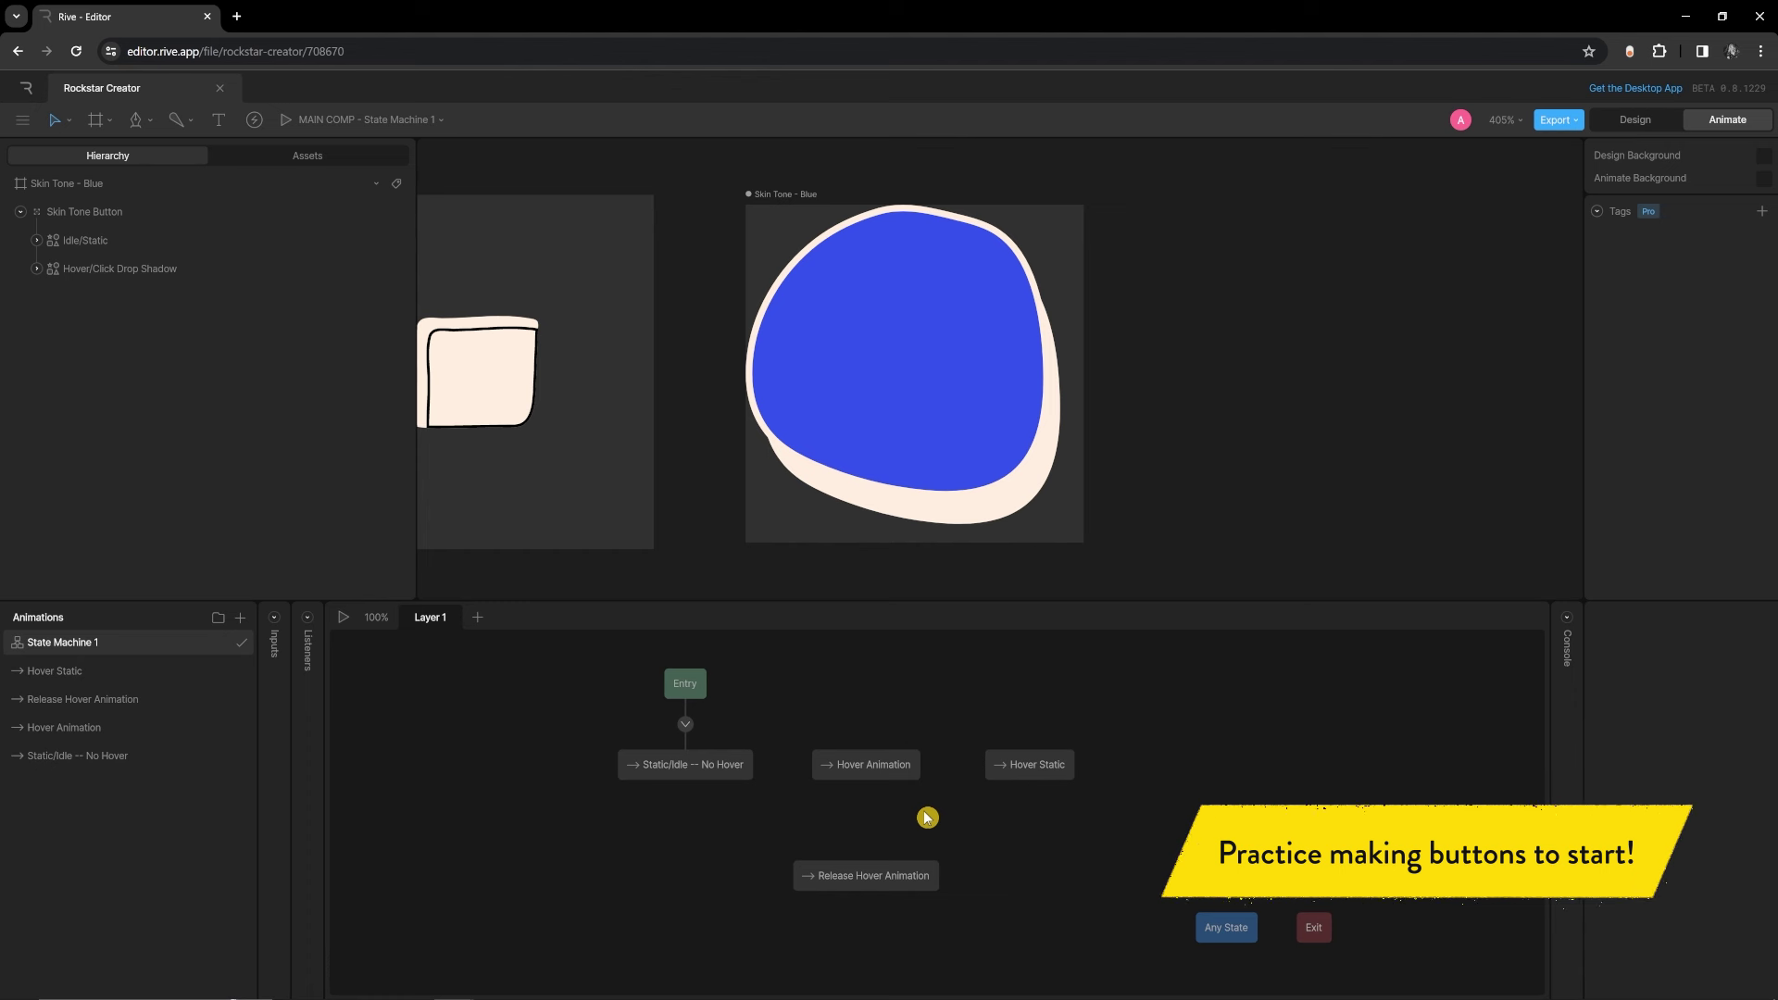
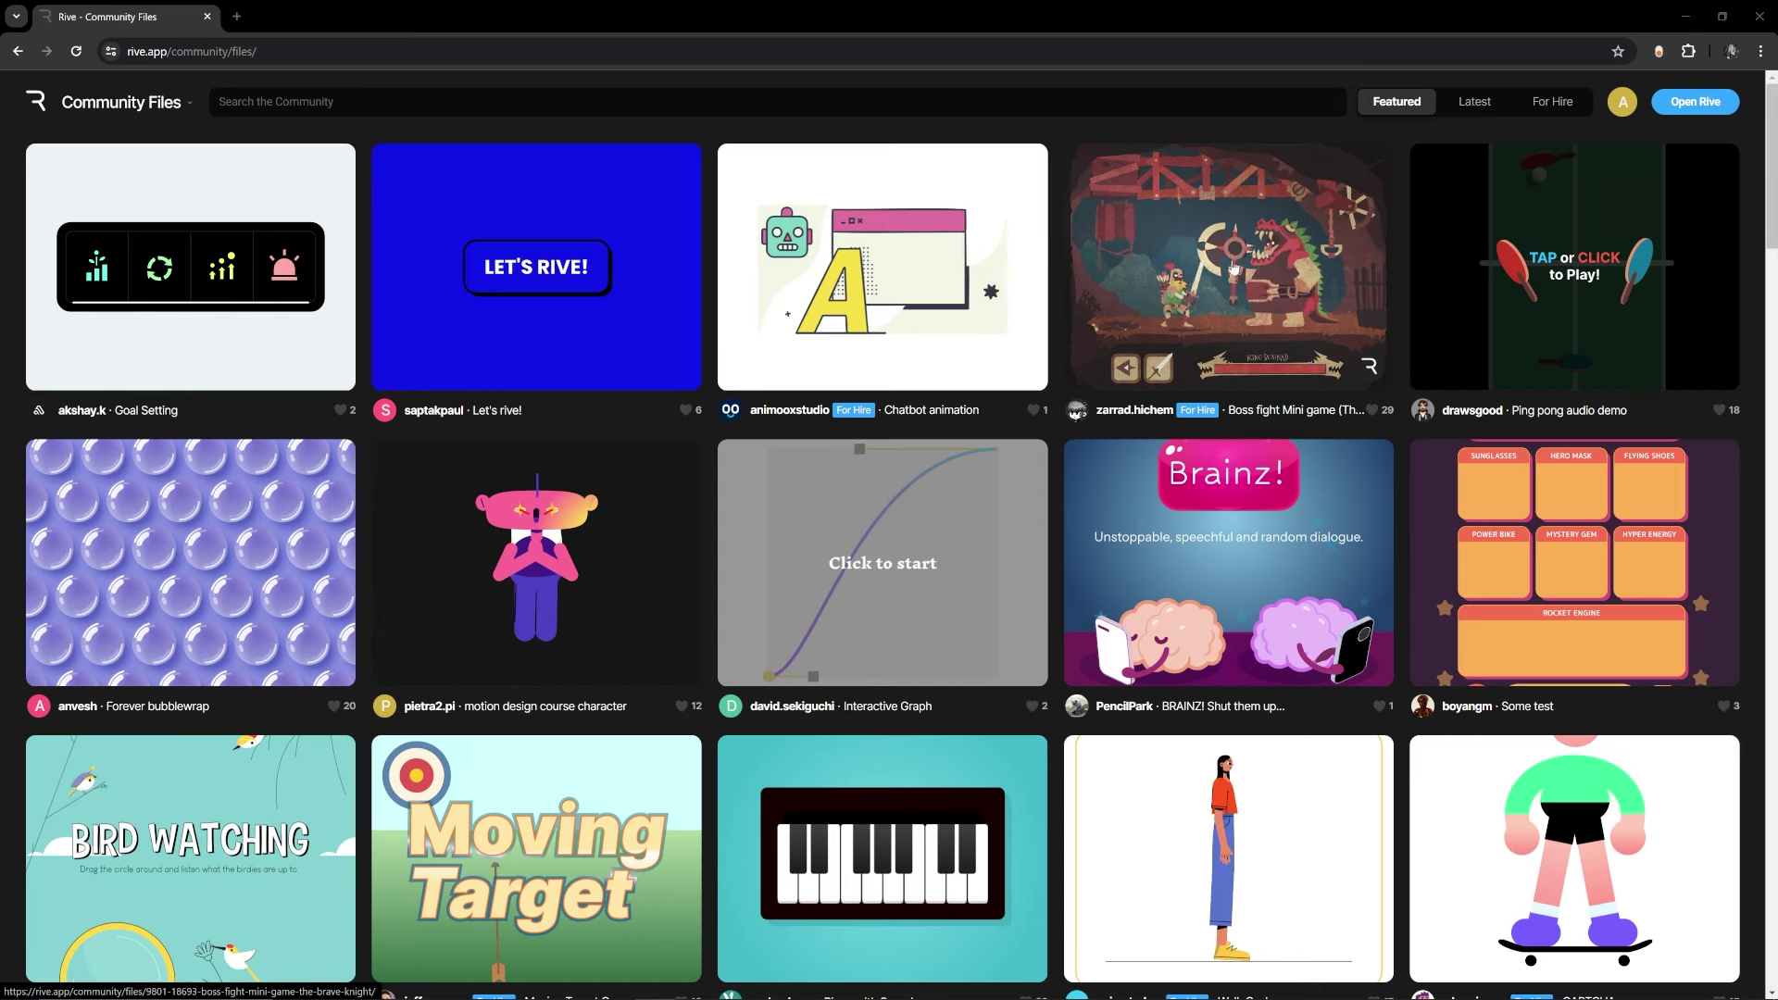
Open the community file Boss fight Mini game (The Brave Knight), start the game and try one of its action buttons
left_click(1328, 333)
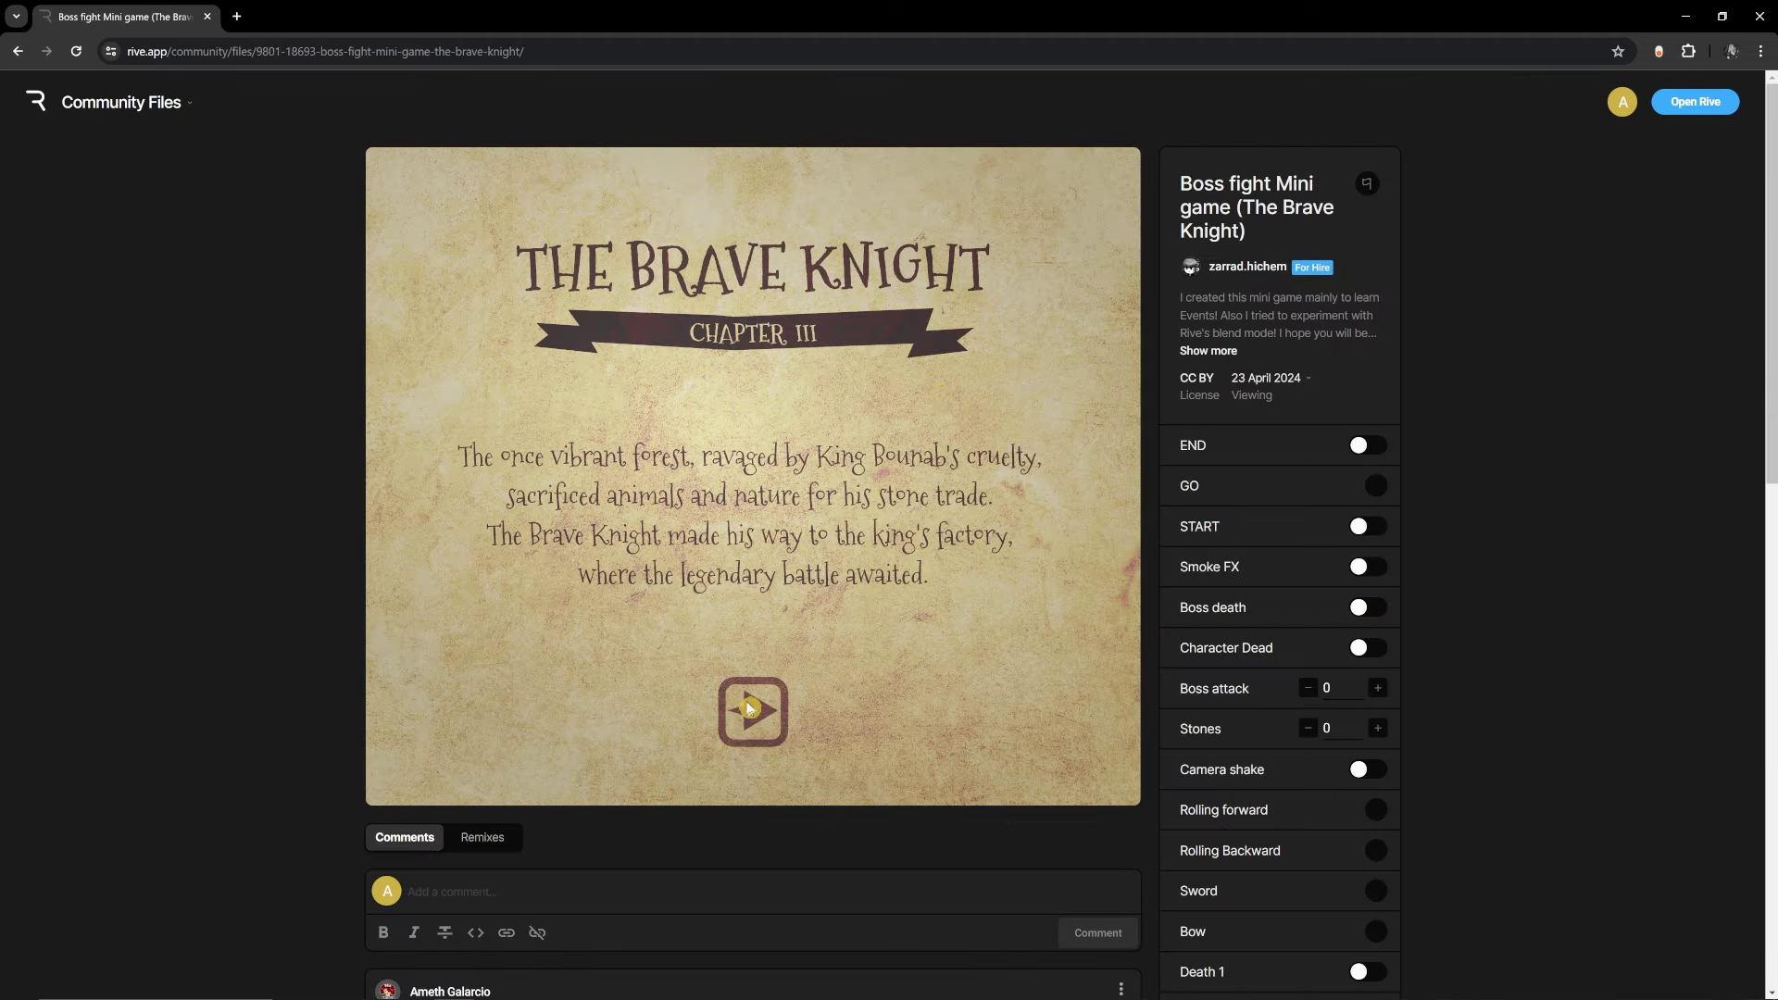
left_click(747, 709)
scroll(597, 447, "down", 2)
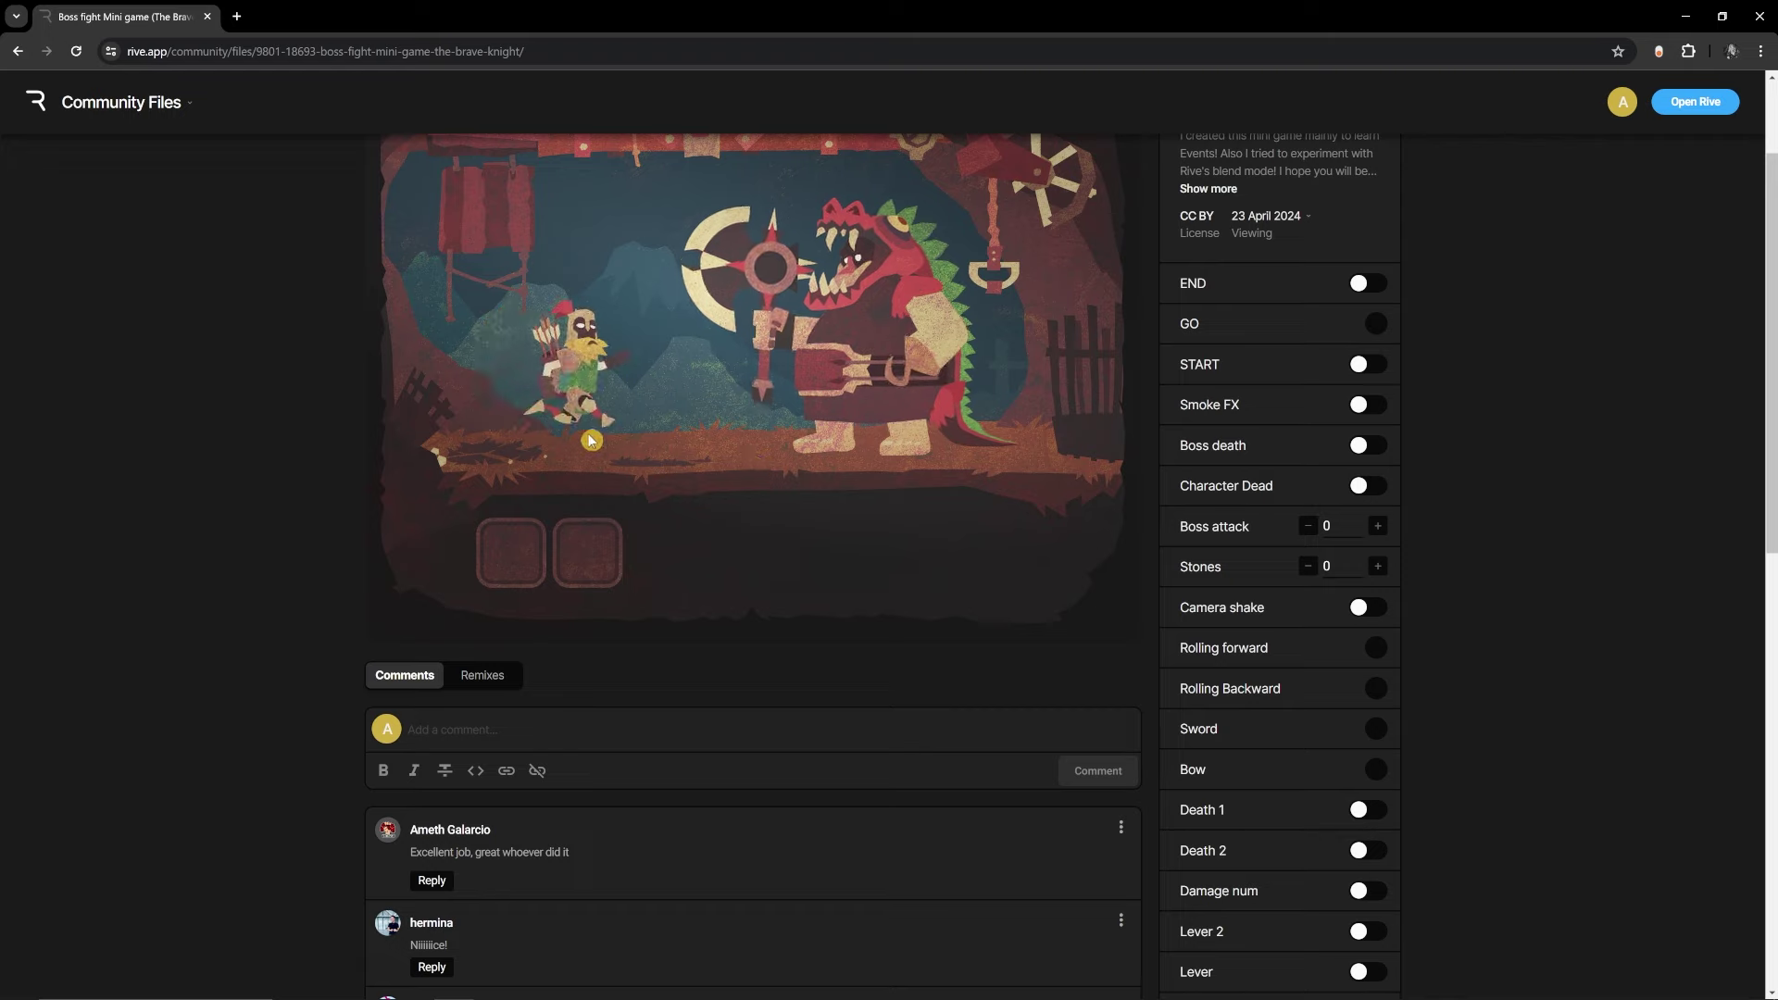
scroll(597, 448, "up", 2)
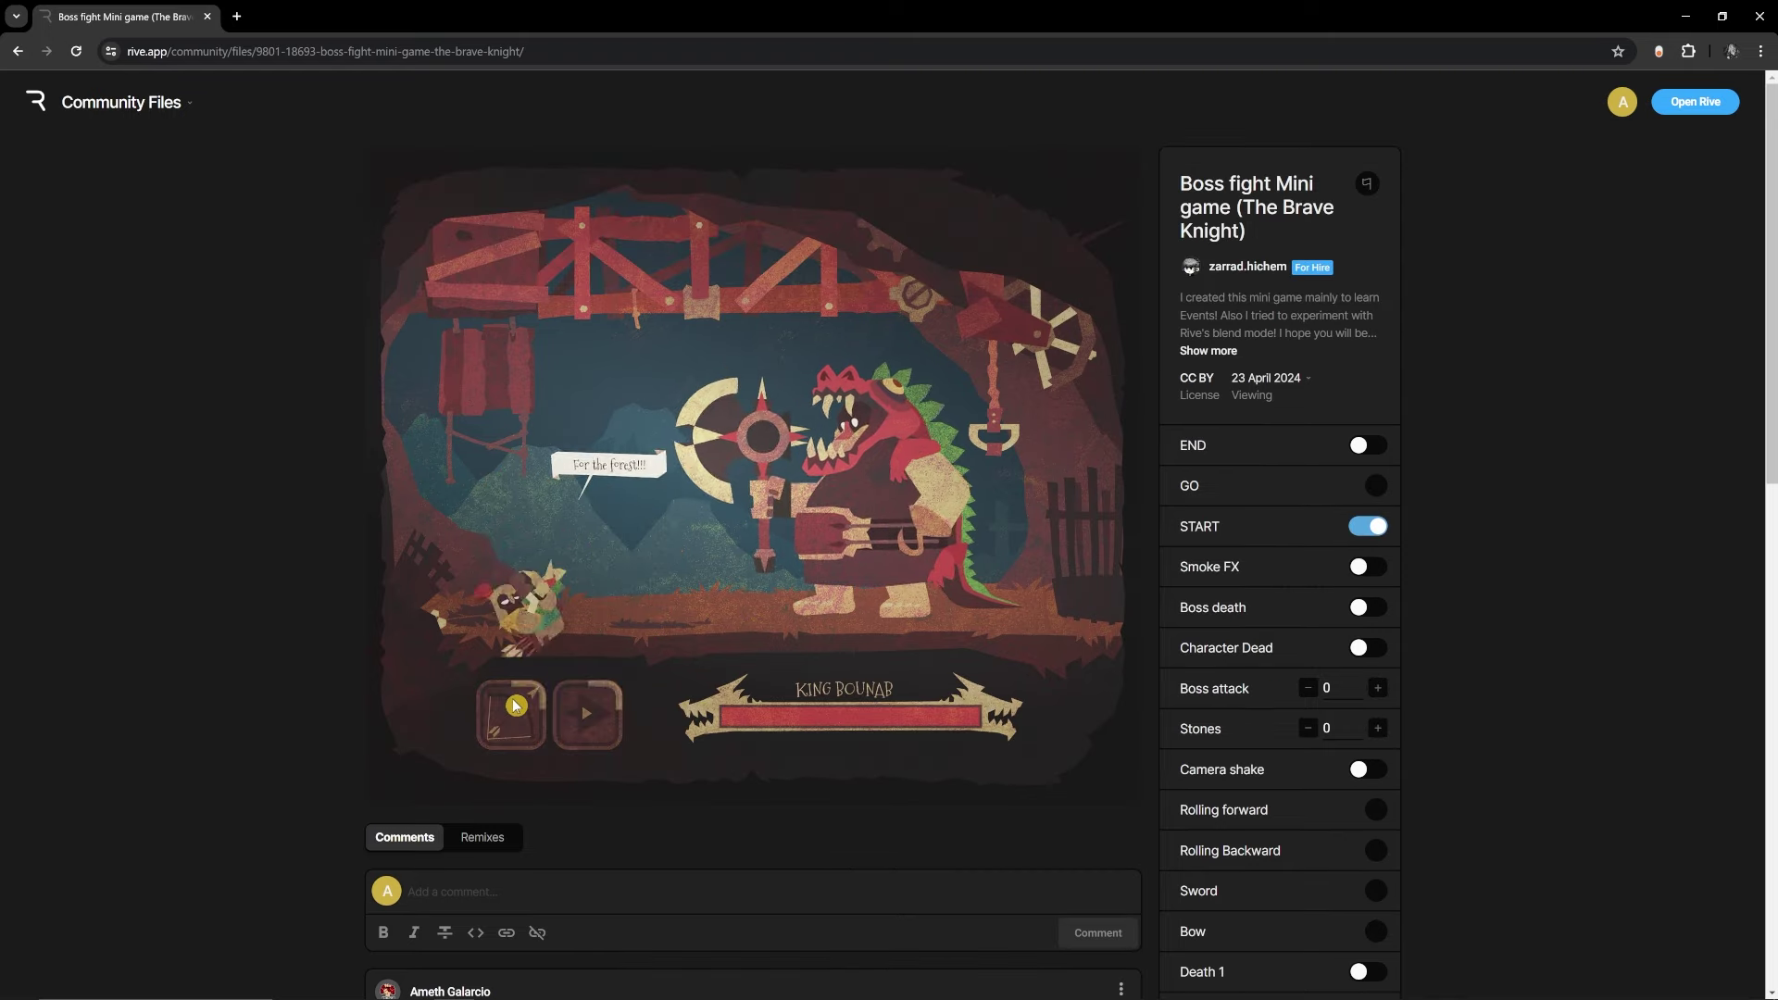
left_click(587, 715)
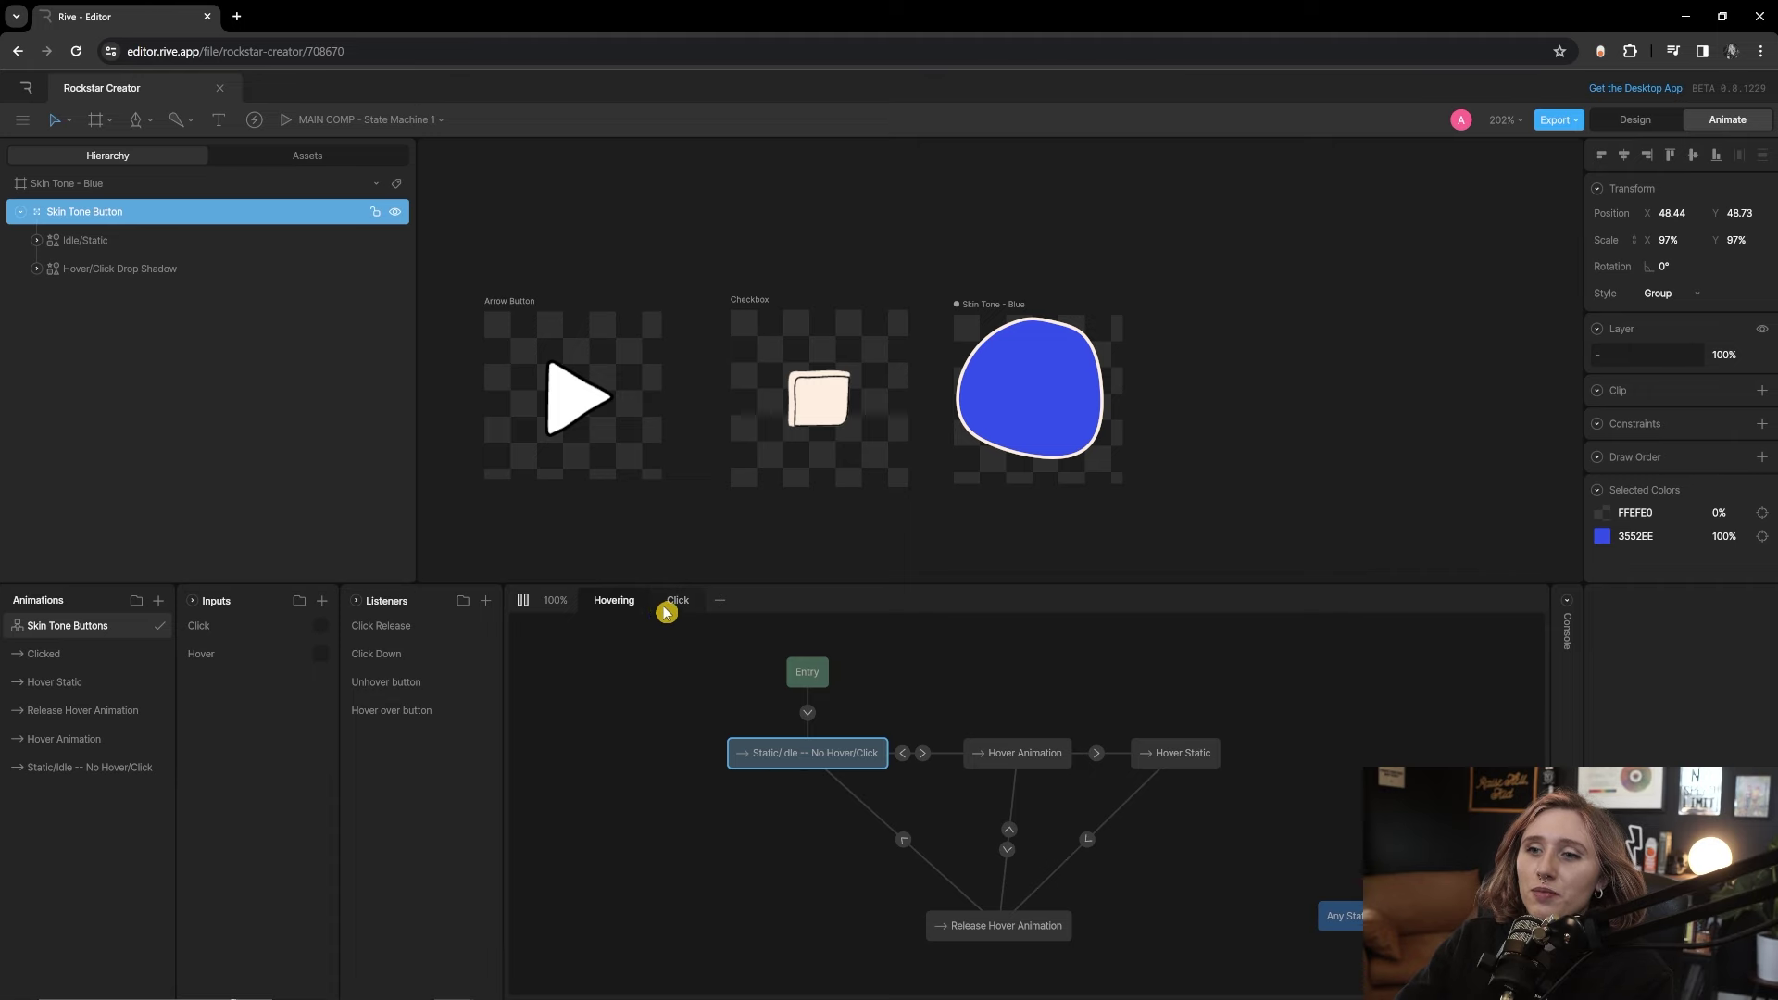
In the Rive editor, compare the Hovering and Click layers of the Skin Tone Buttons state machine and inspect its Click input
left_click(671, 607)
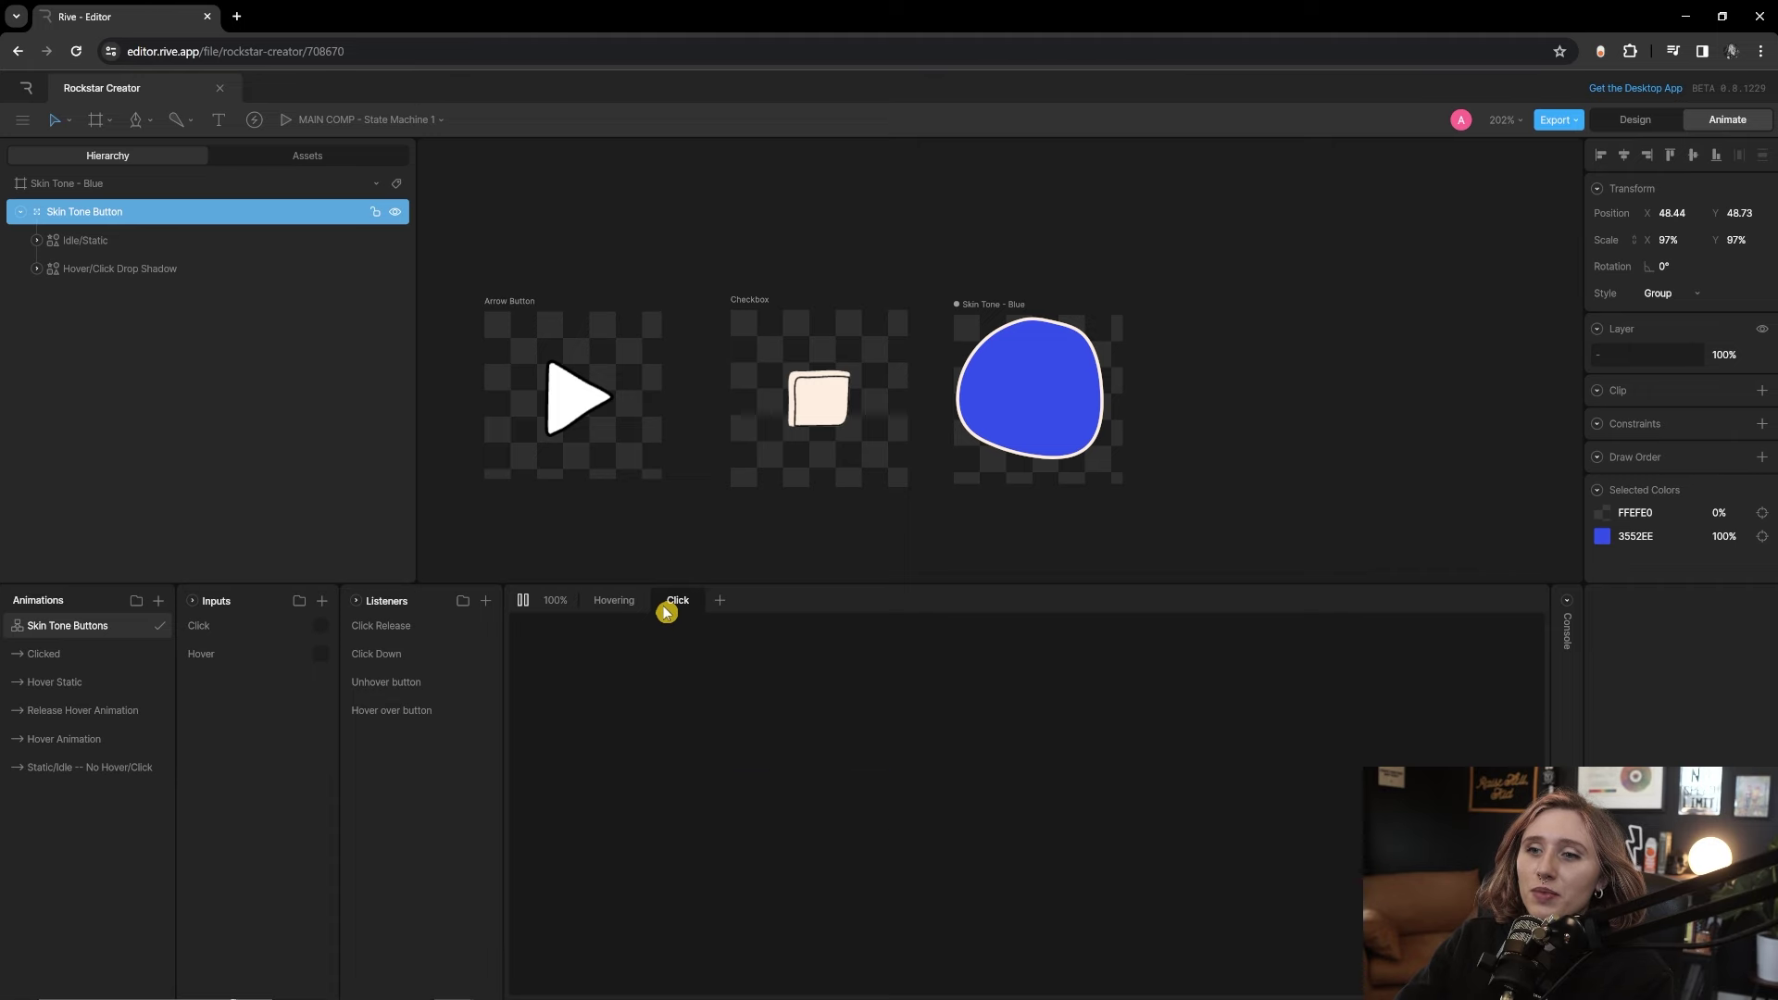
left_click(618, 603)
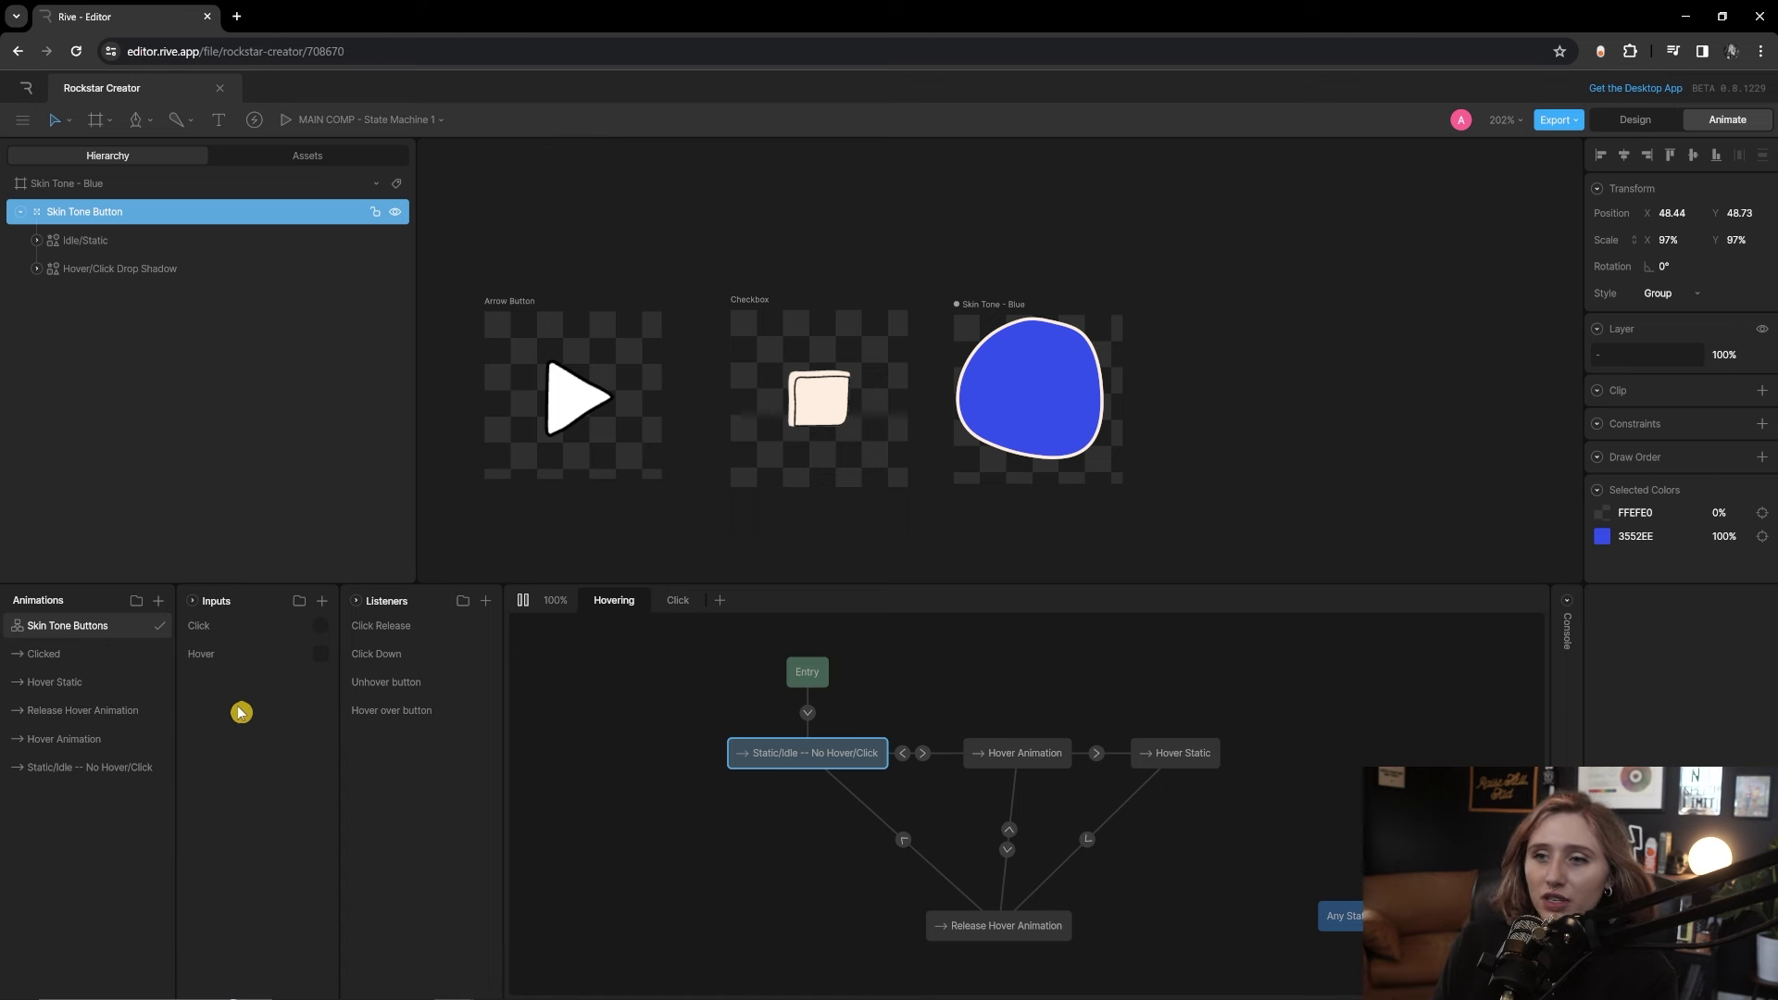
left_click(245, 627)
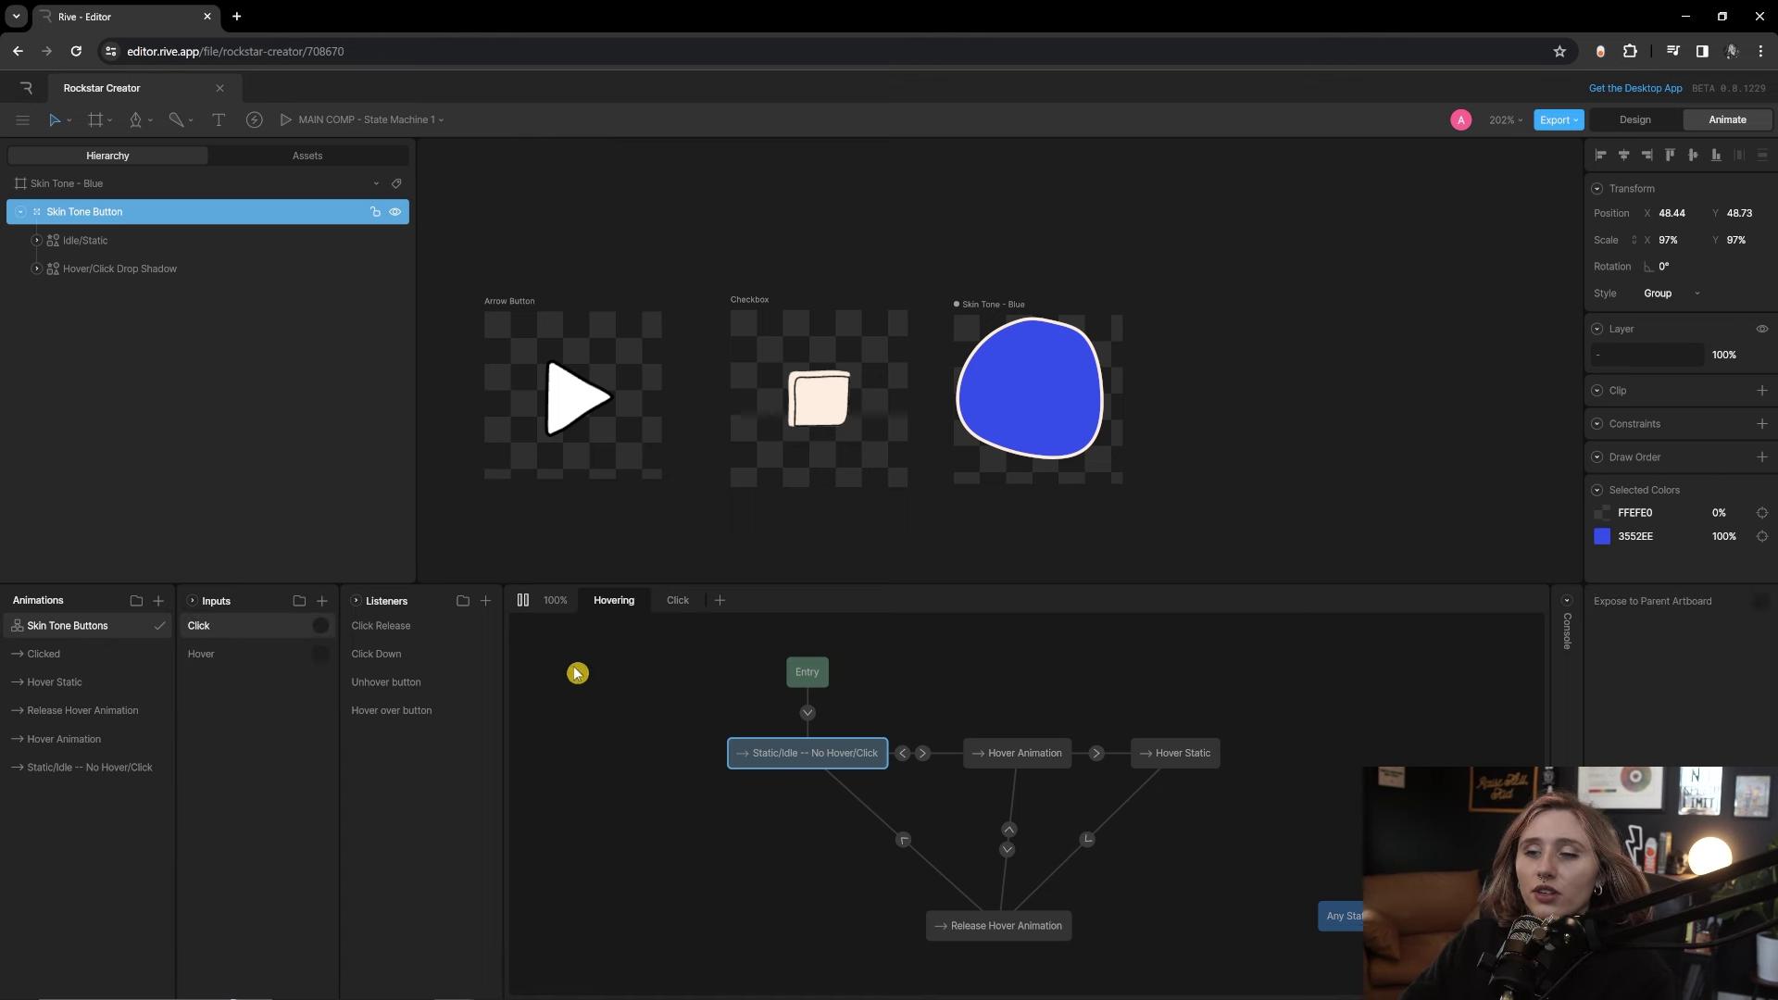
left_click(674, 604)
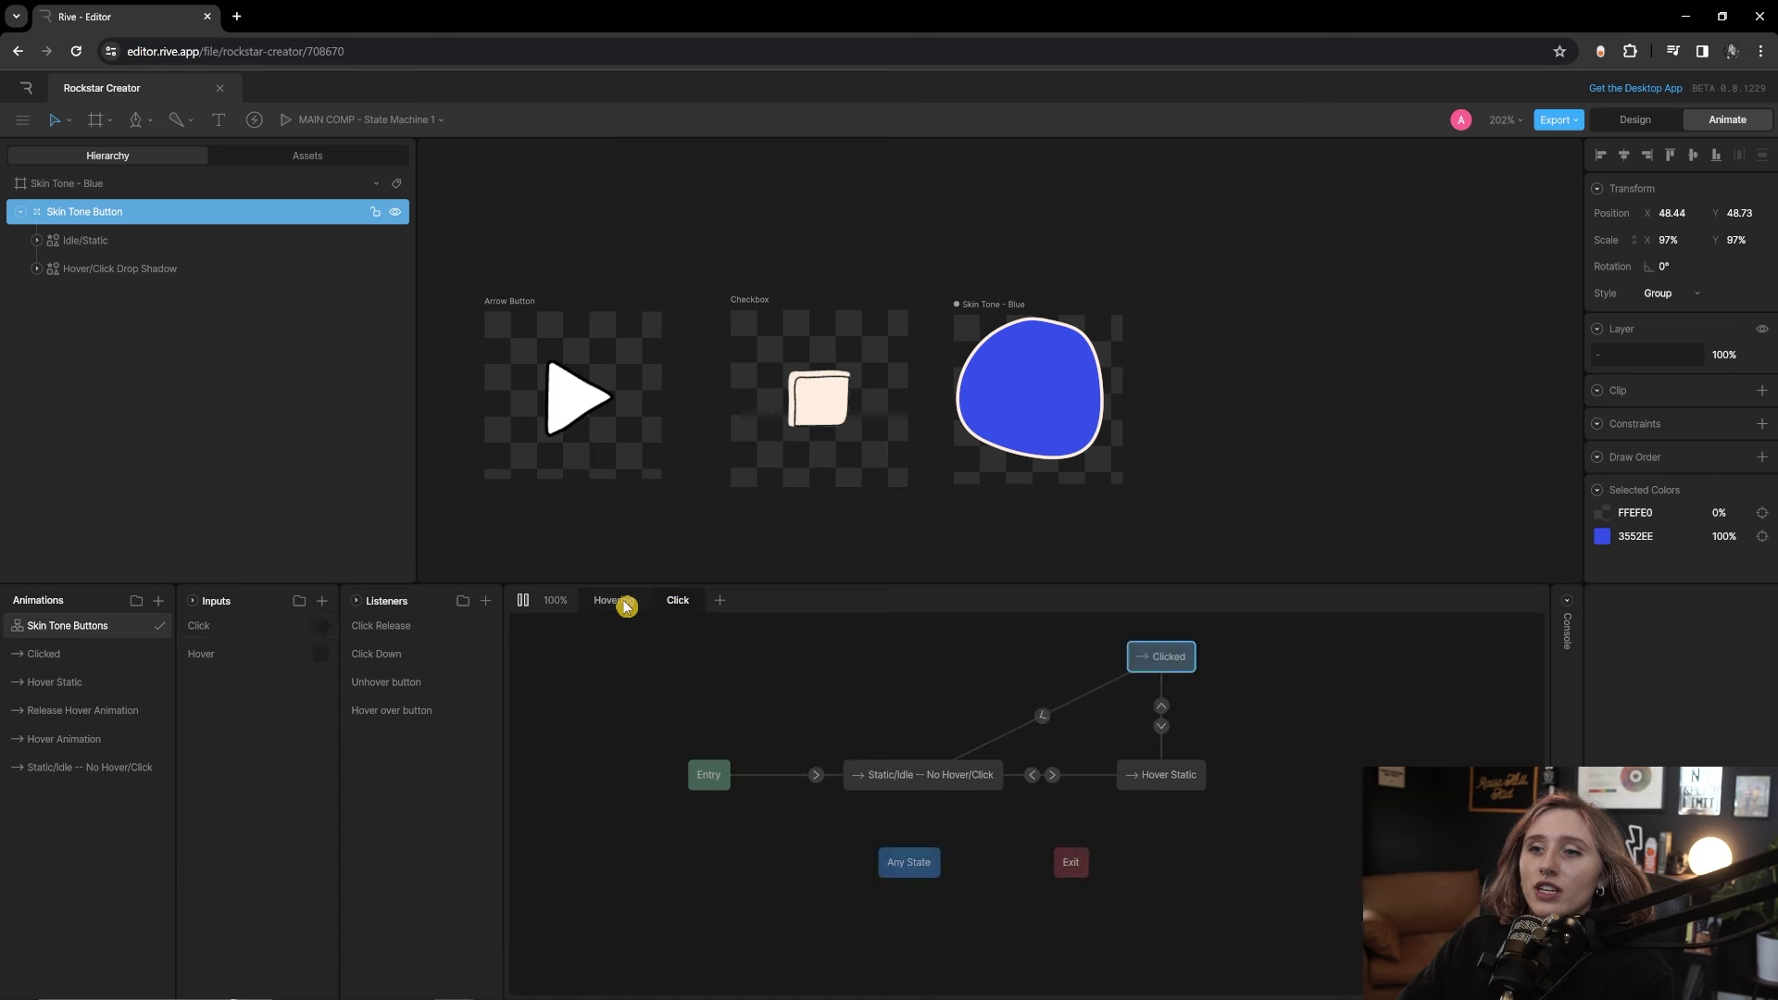
left_click(600, 603)
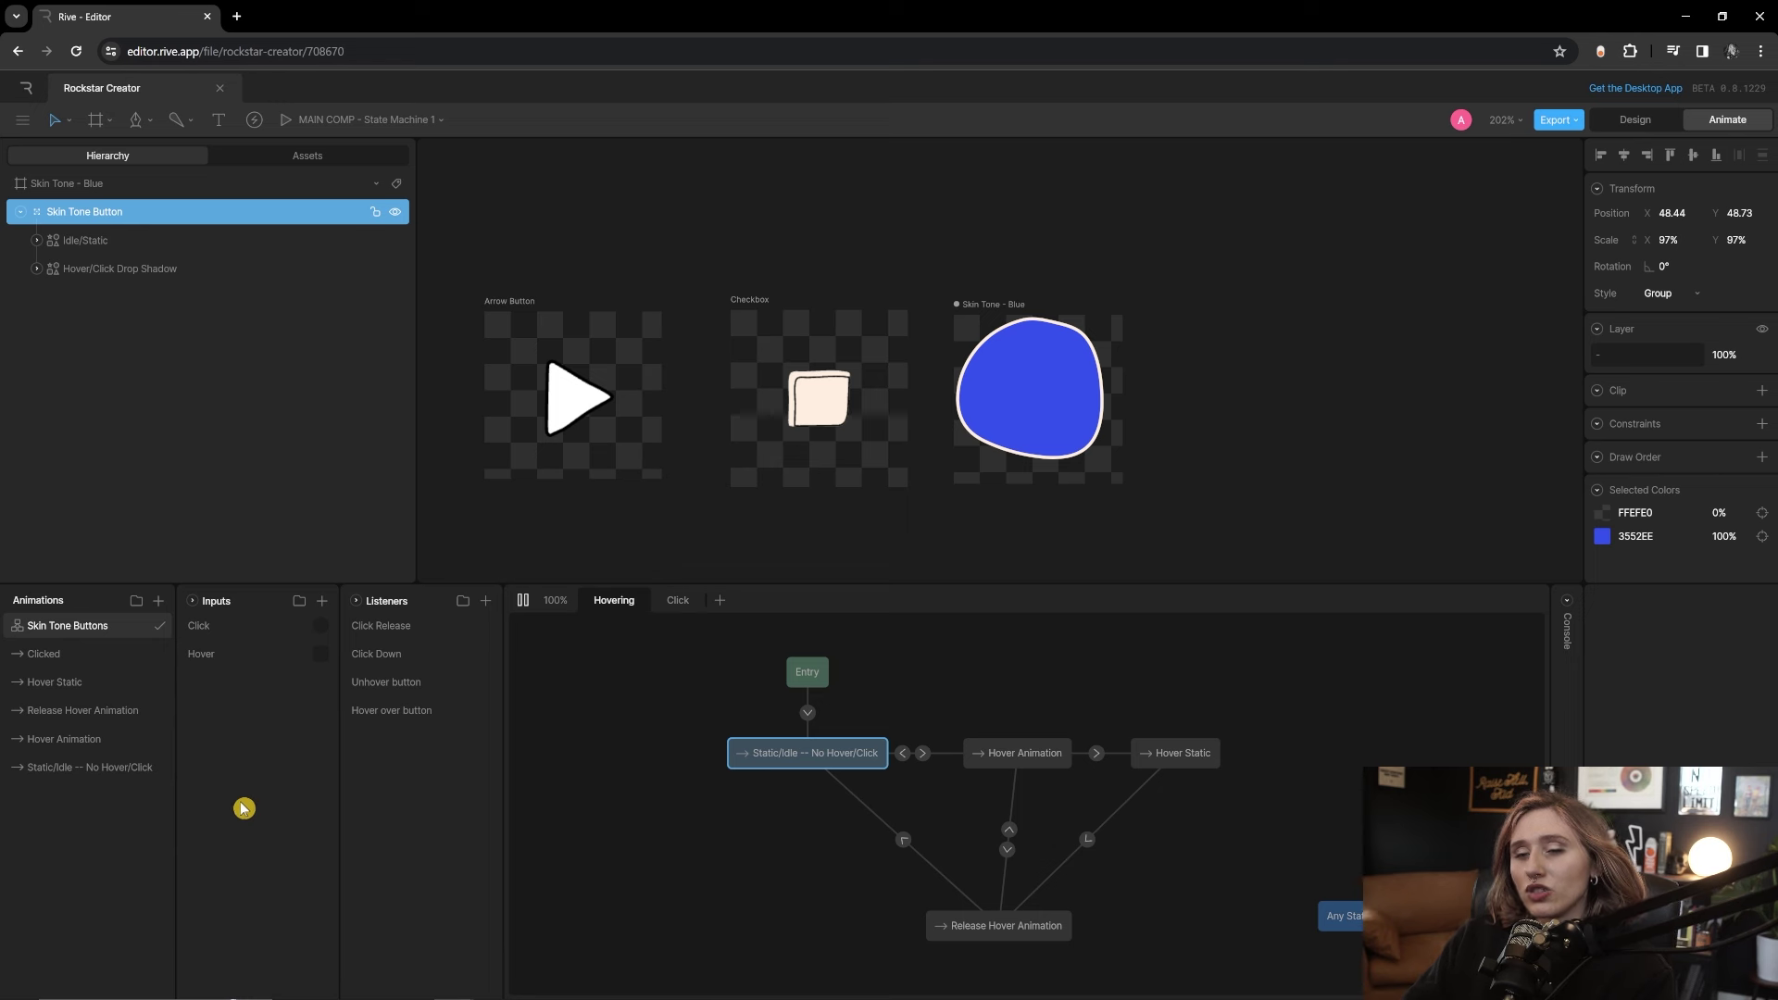
Examine the Skin Tone - Blue button up close and review the states in its Hovering and Click layers
key("ctrl+equal")
left_click(614, 602)
left_click_drag(677, 670, 1239, 944)
key("space")
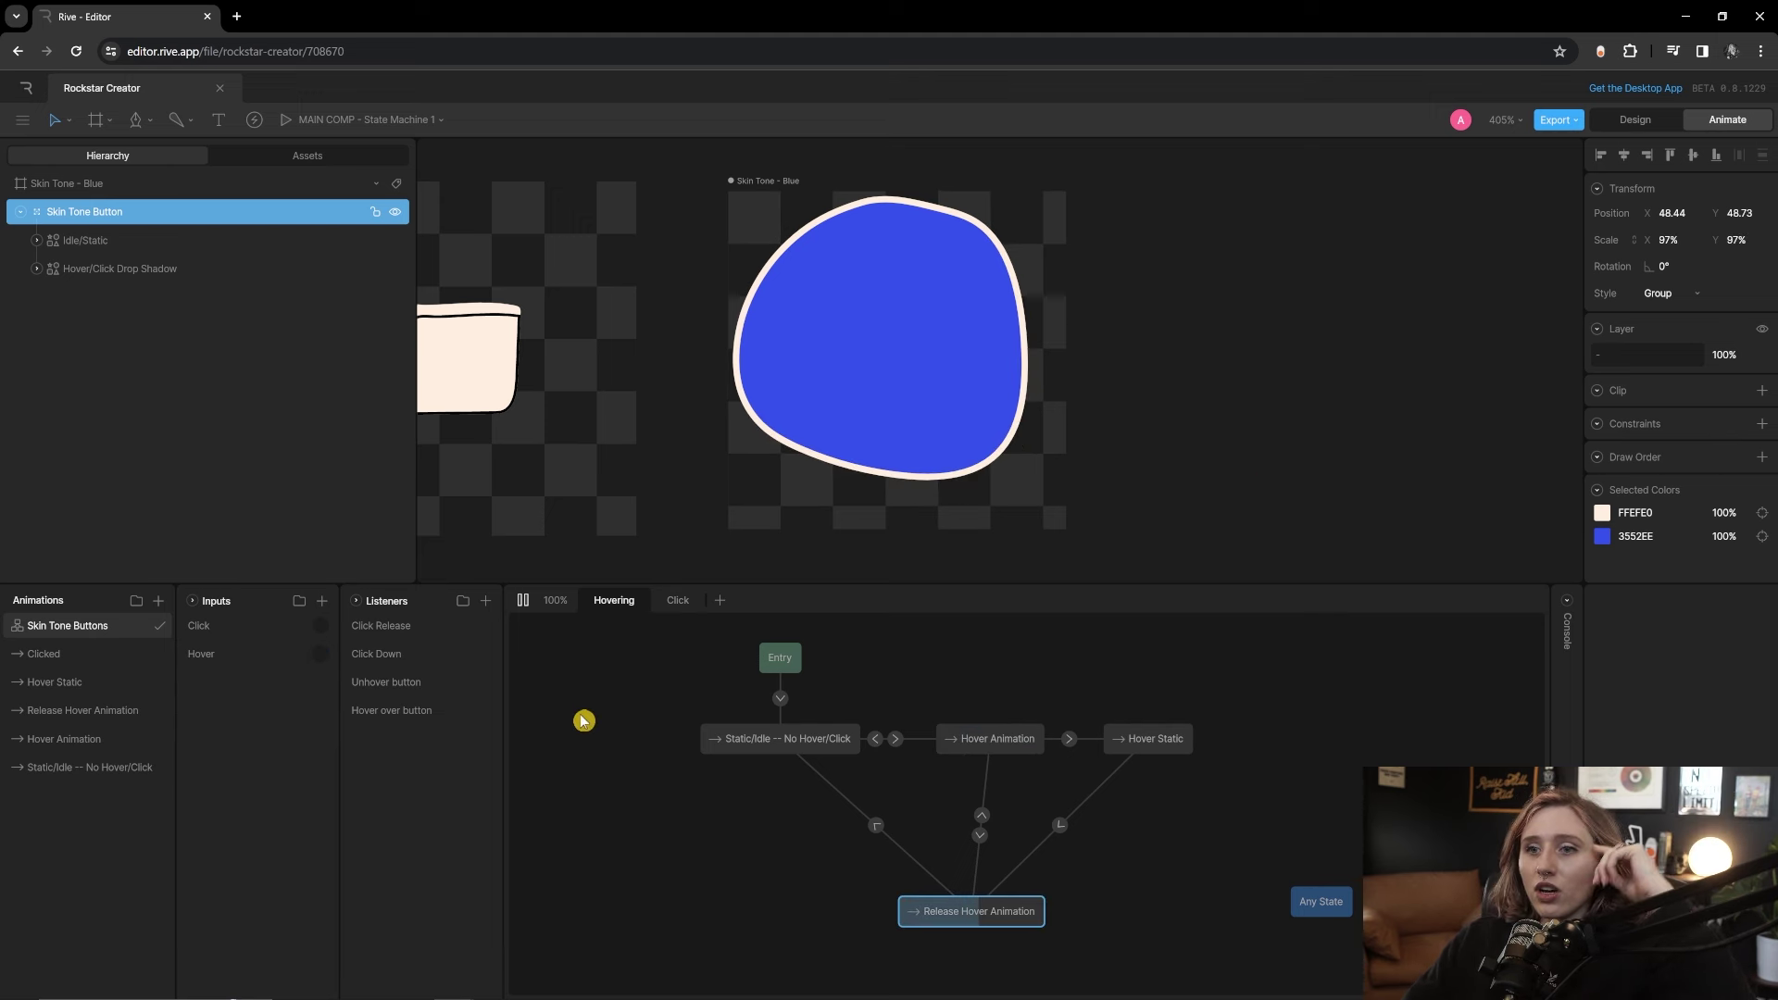
left_click(678, 600)
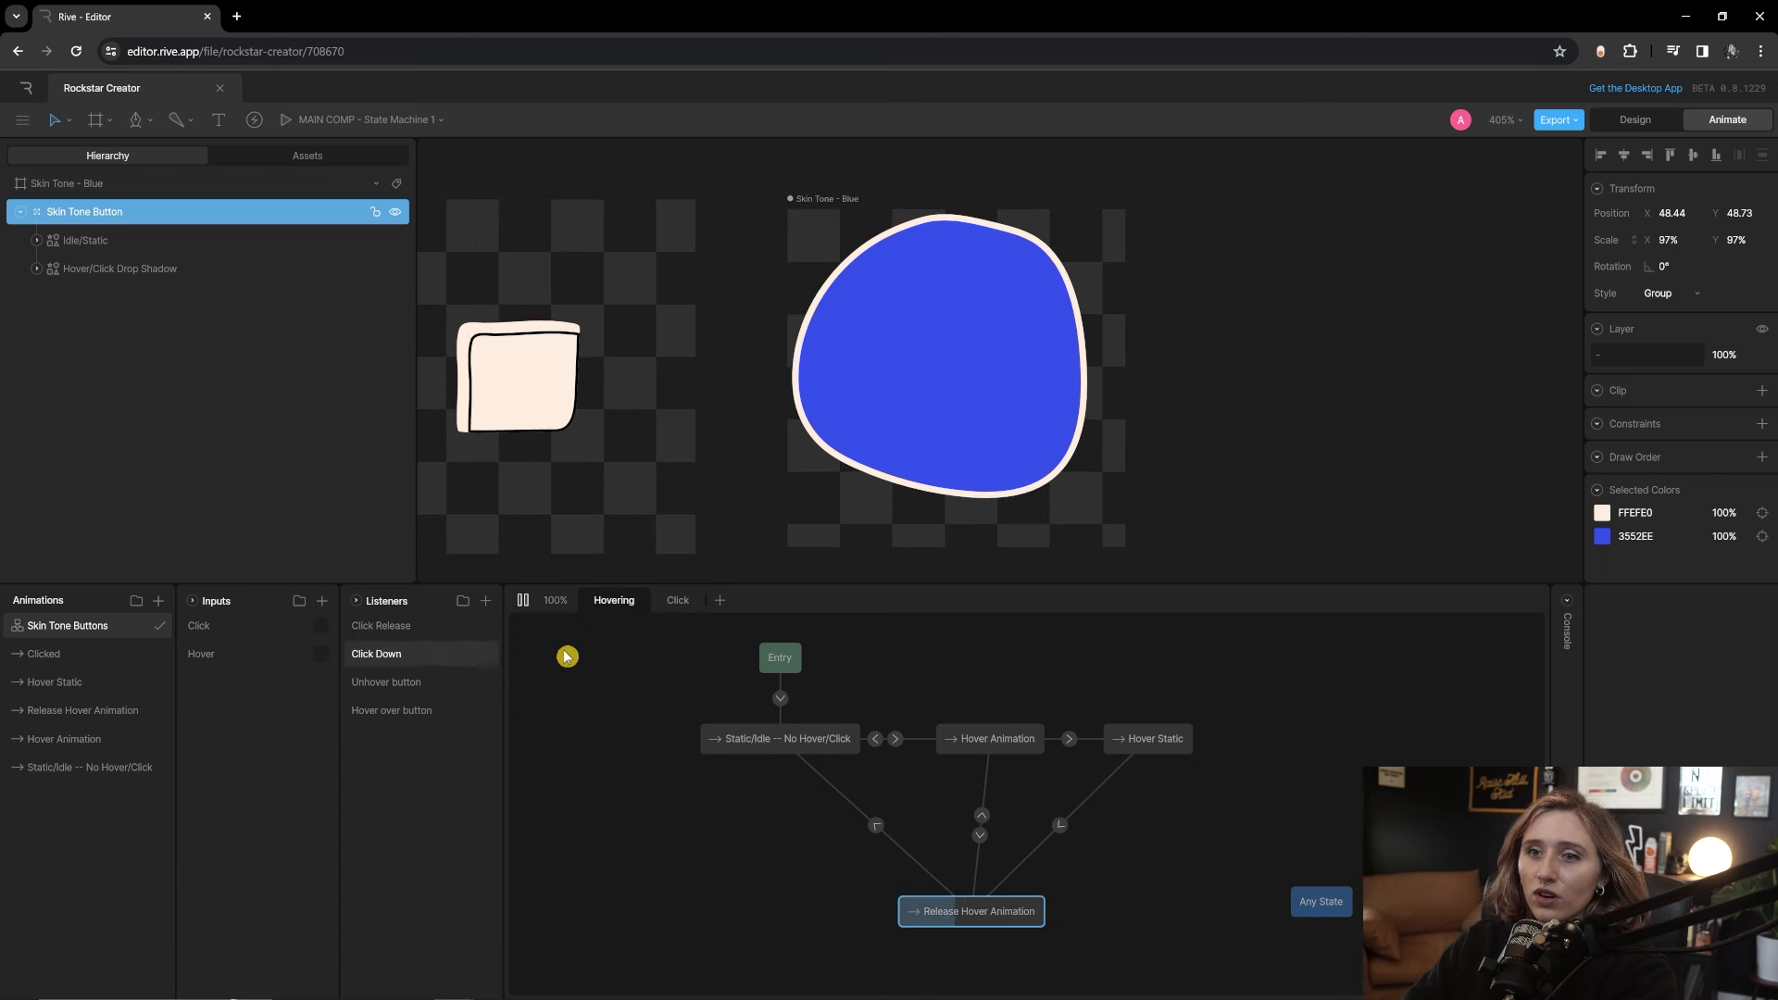
left_click(671, 607)
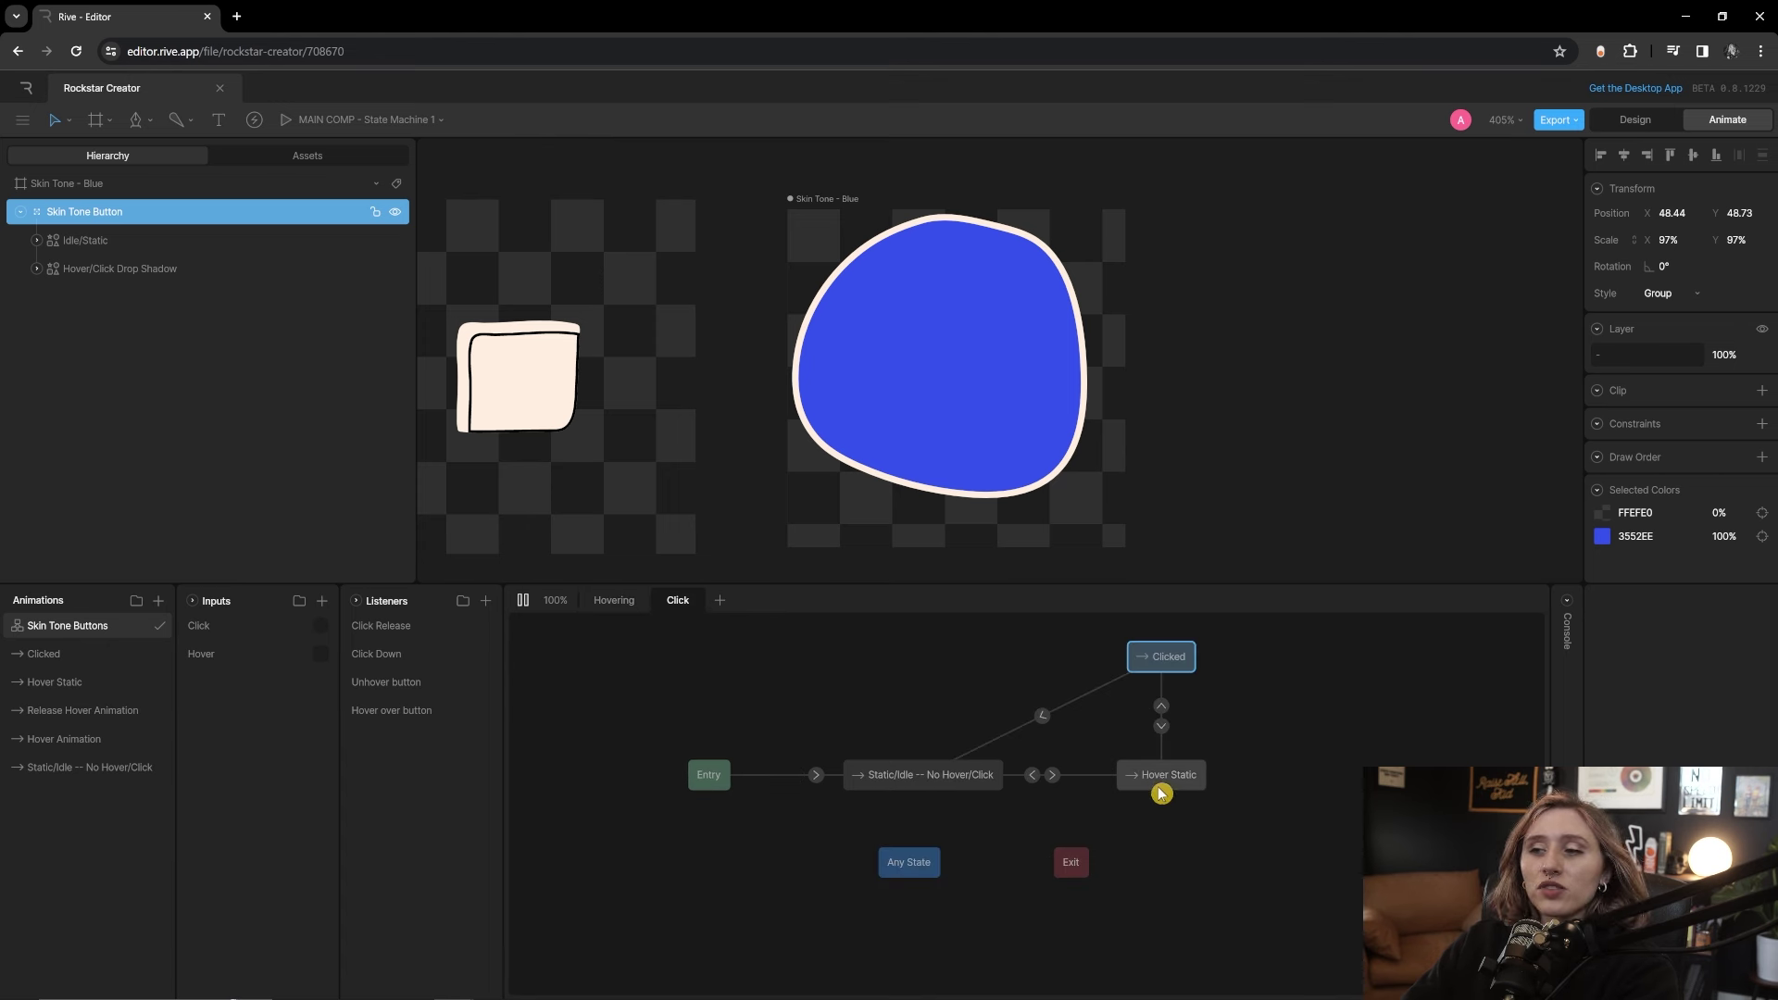
left_click(614, 602)
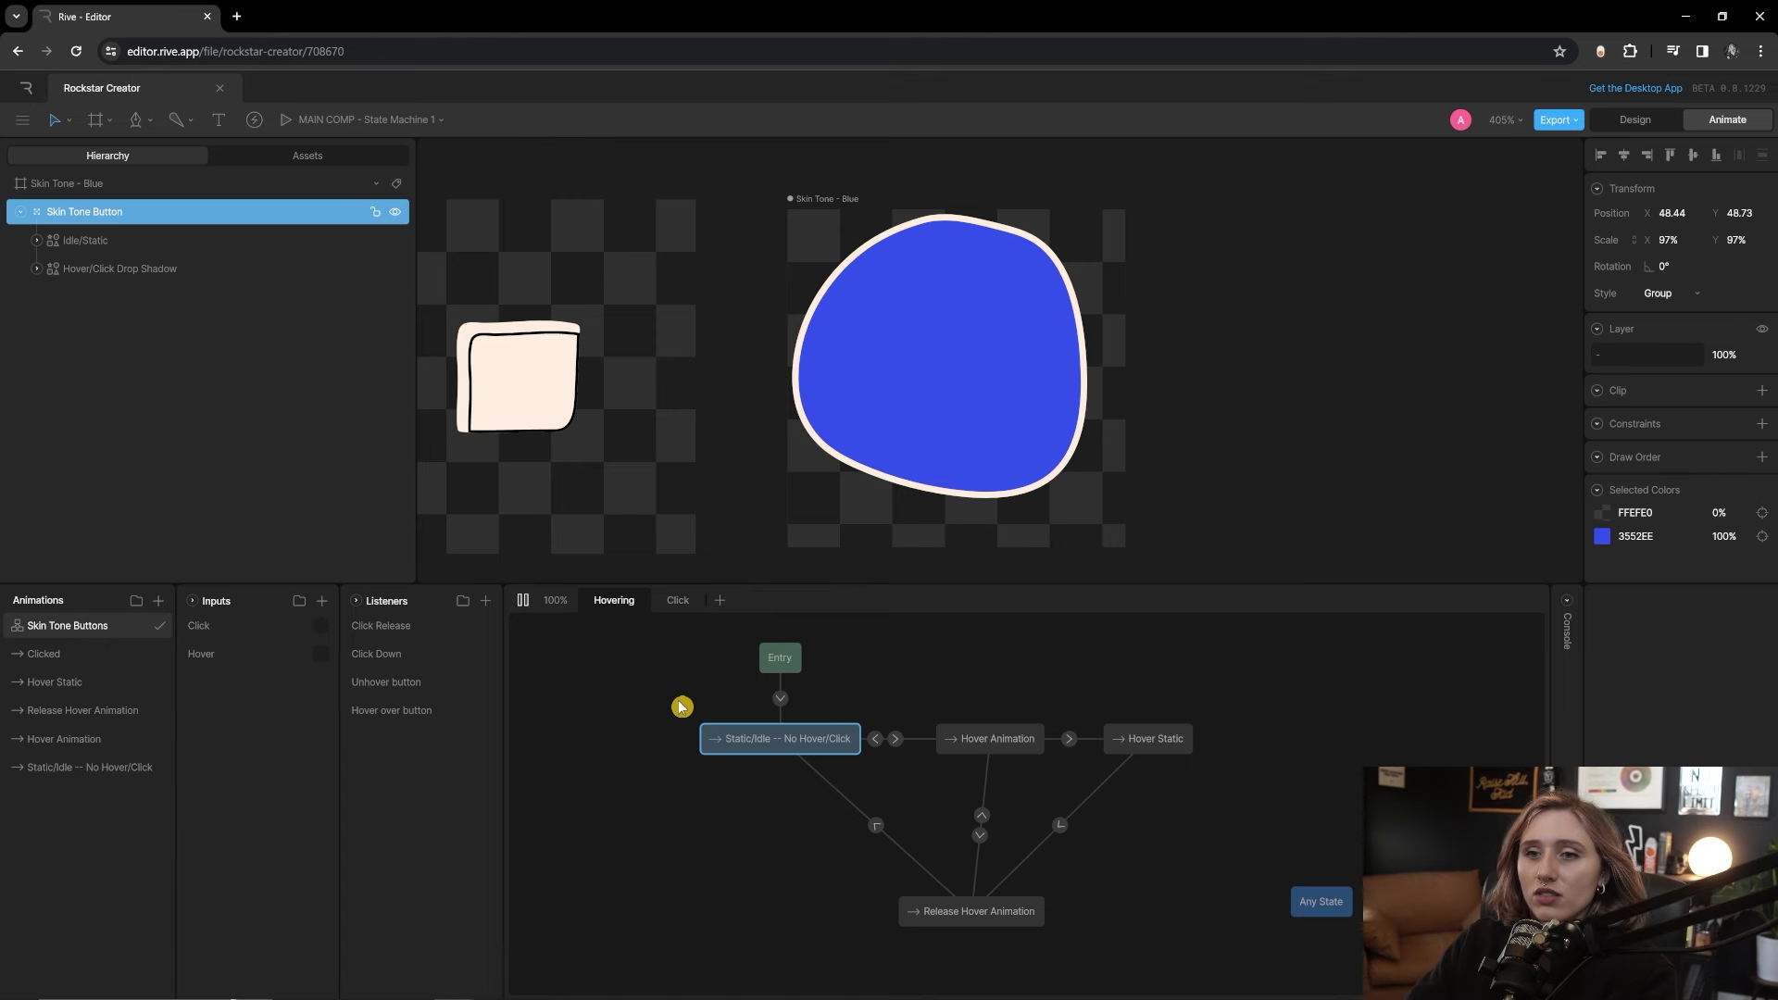
Preview the Skin Tone - Blue button's hover and release animations while watching the Hovering layer
mouse_move(963, 396)
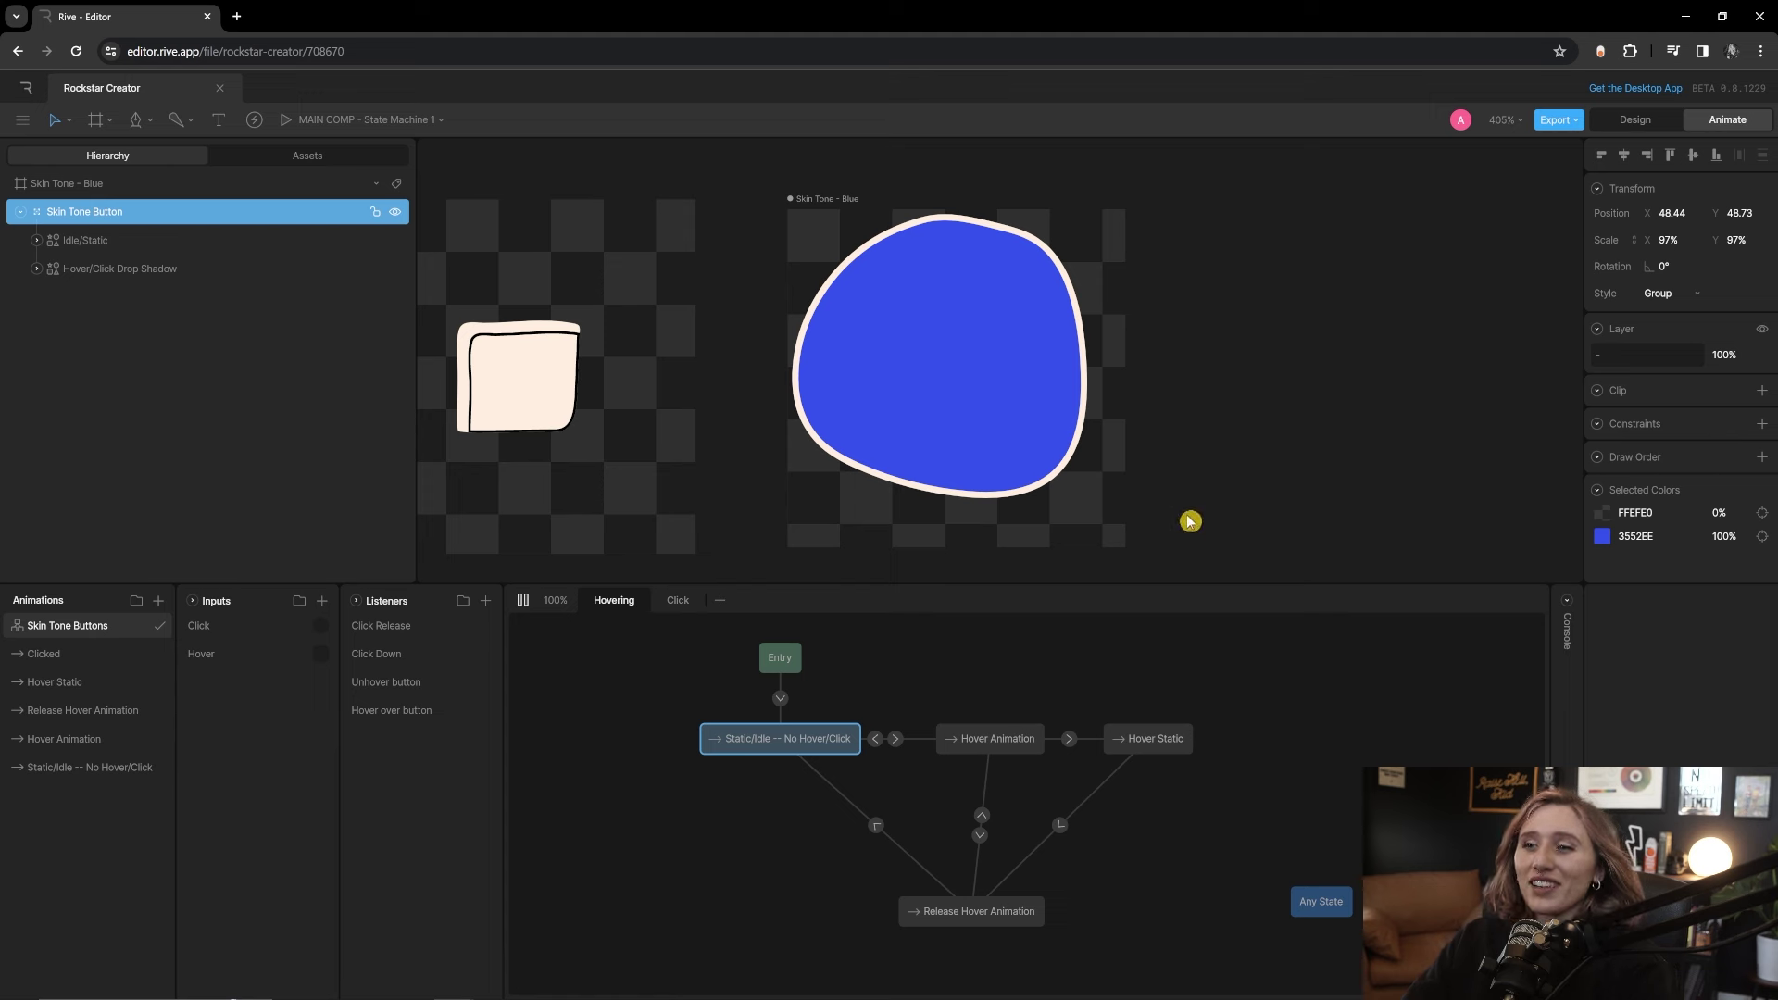
scroll(1213, 490, "left", 3)
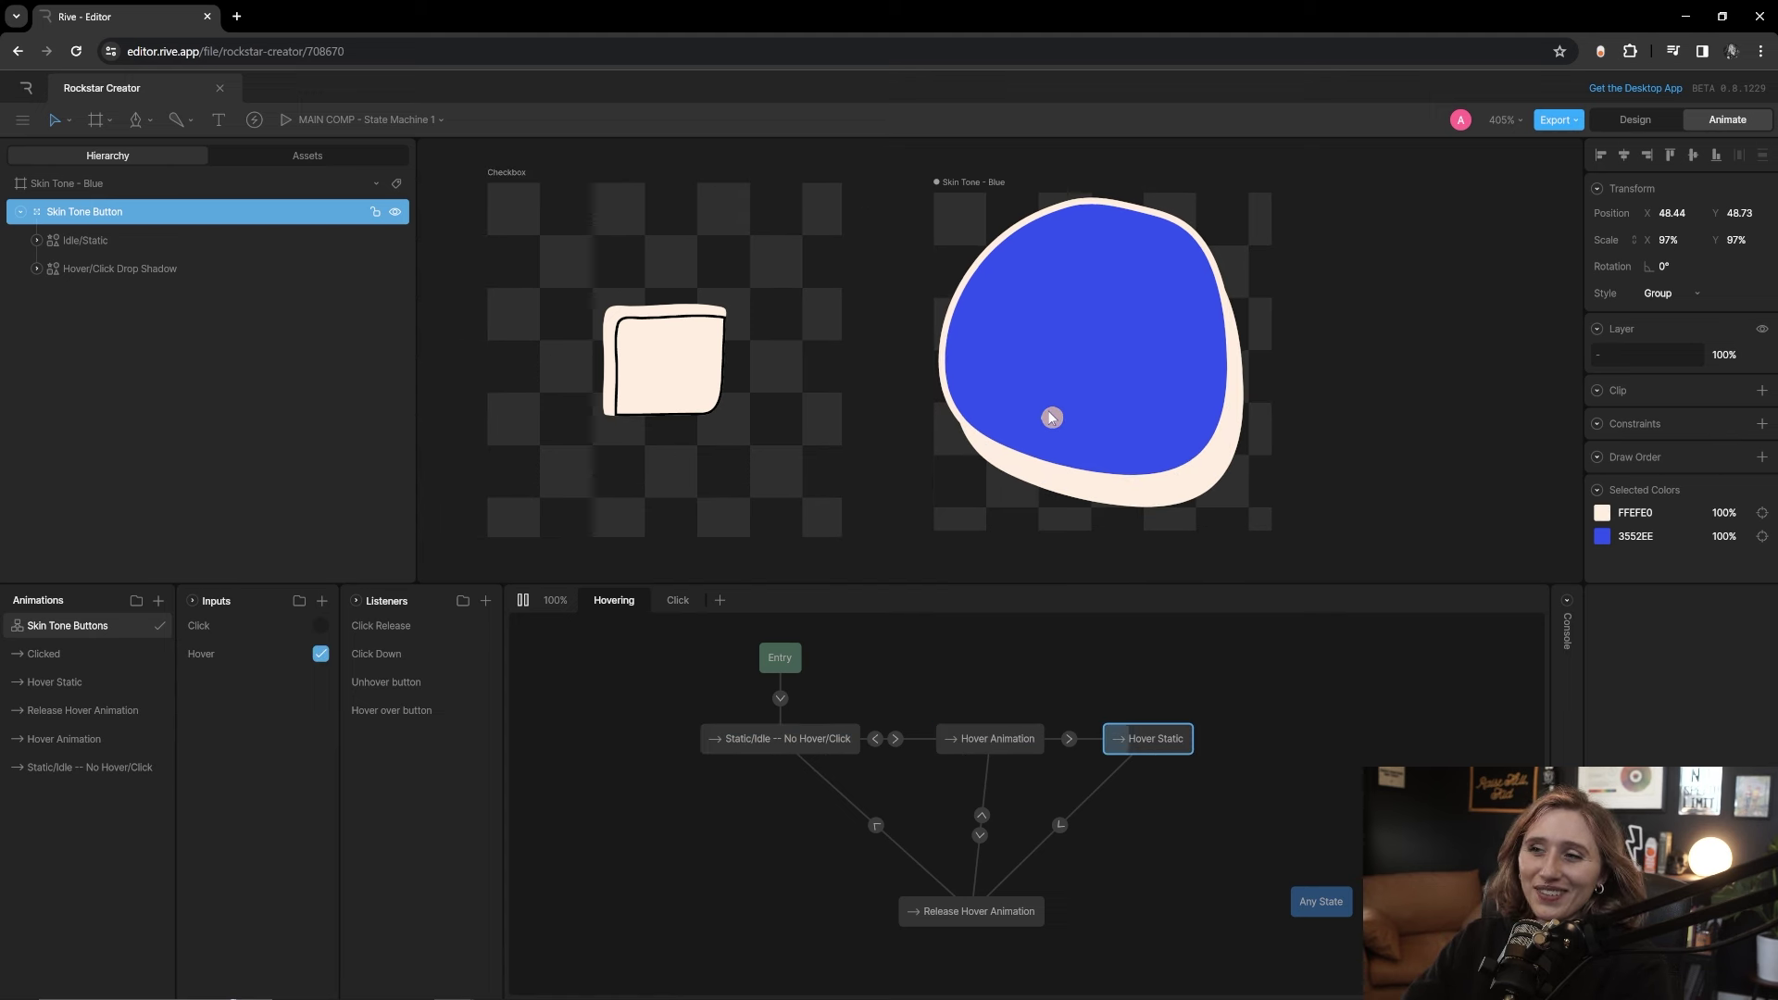
scroll(1051, 417, "down", 3)
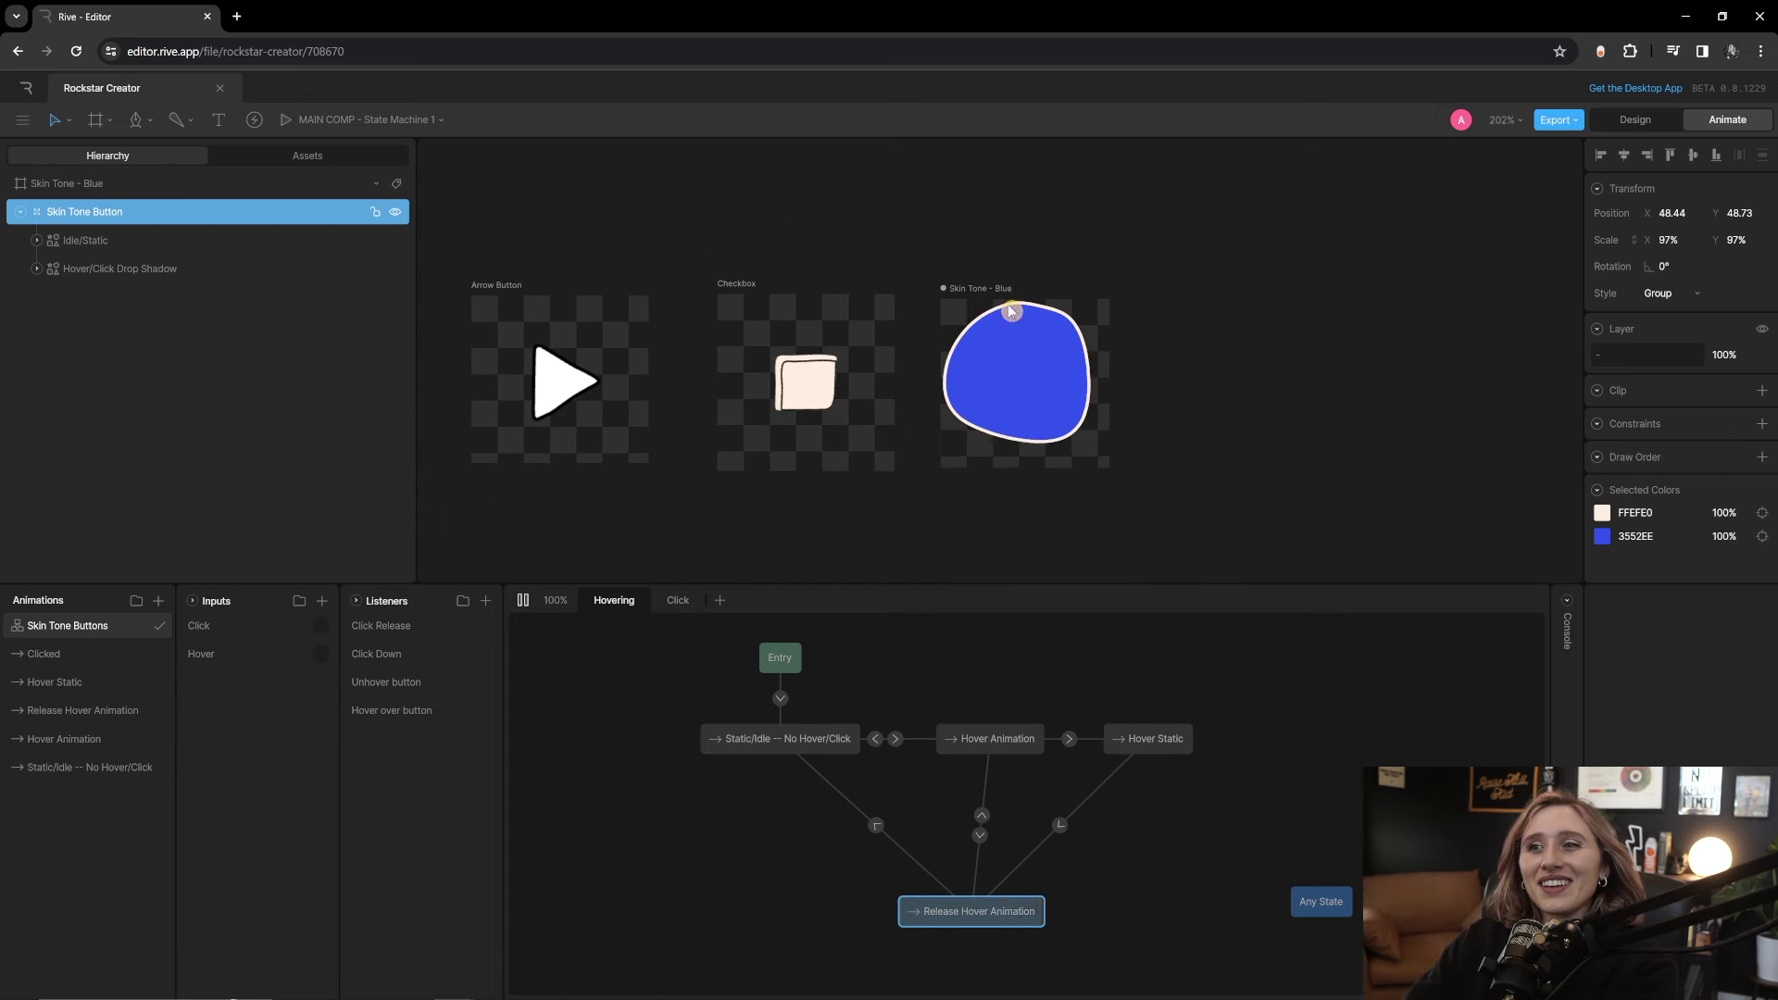
scroll(826, 428, "left", 1)
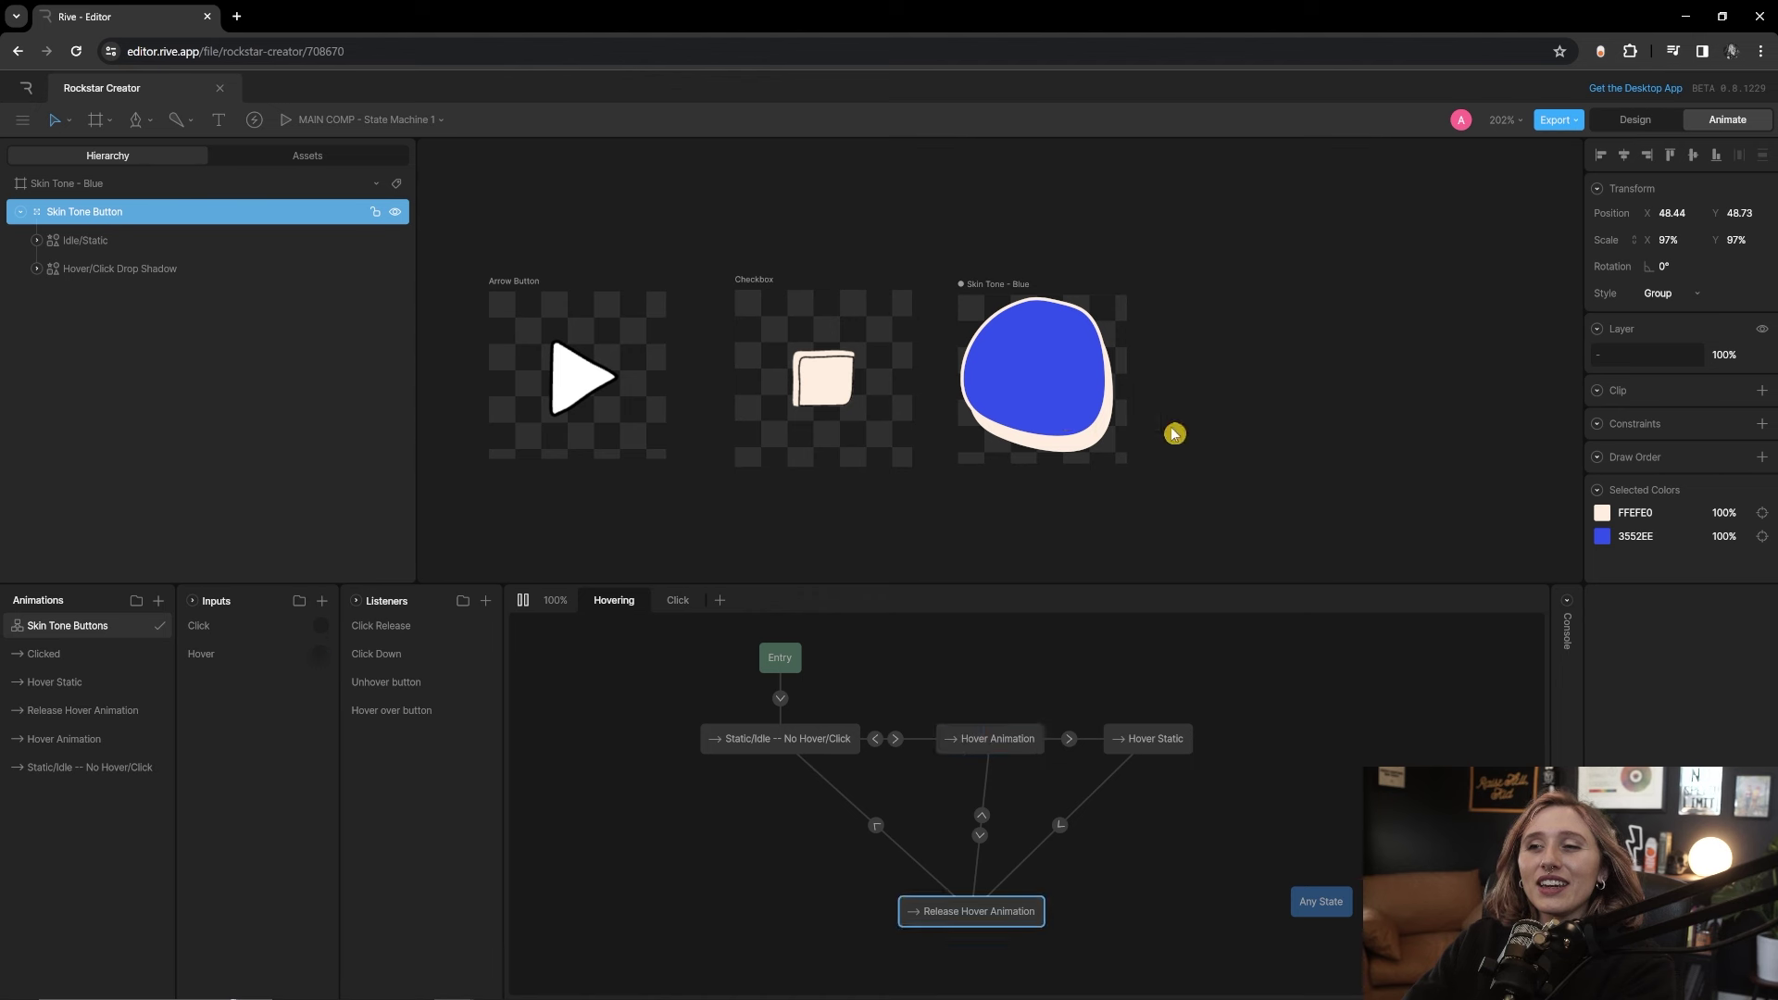
scroll(1175, 434, "right", 3)
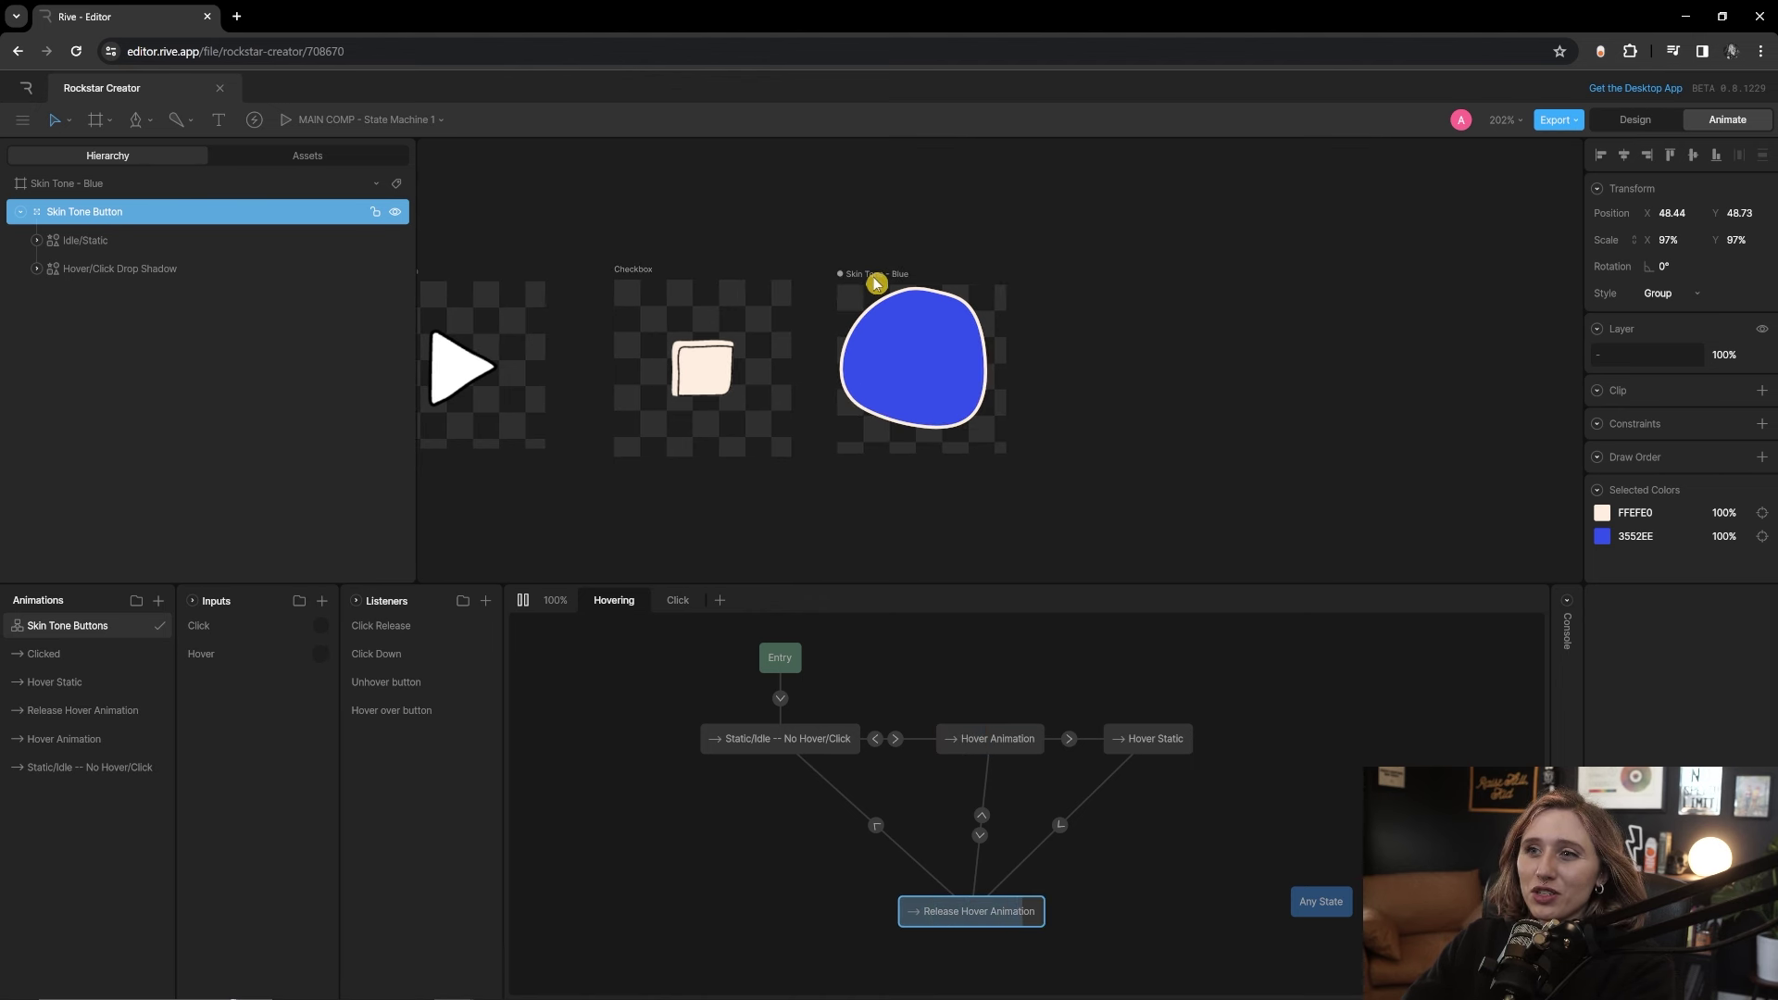
scroll(1074, 381, "right", 3)
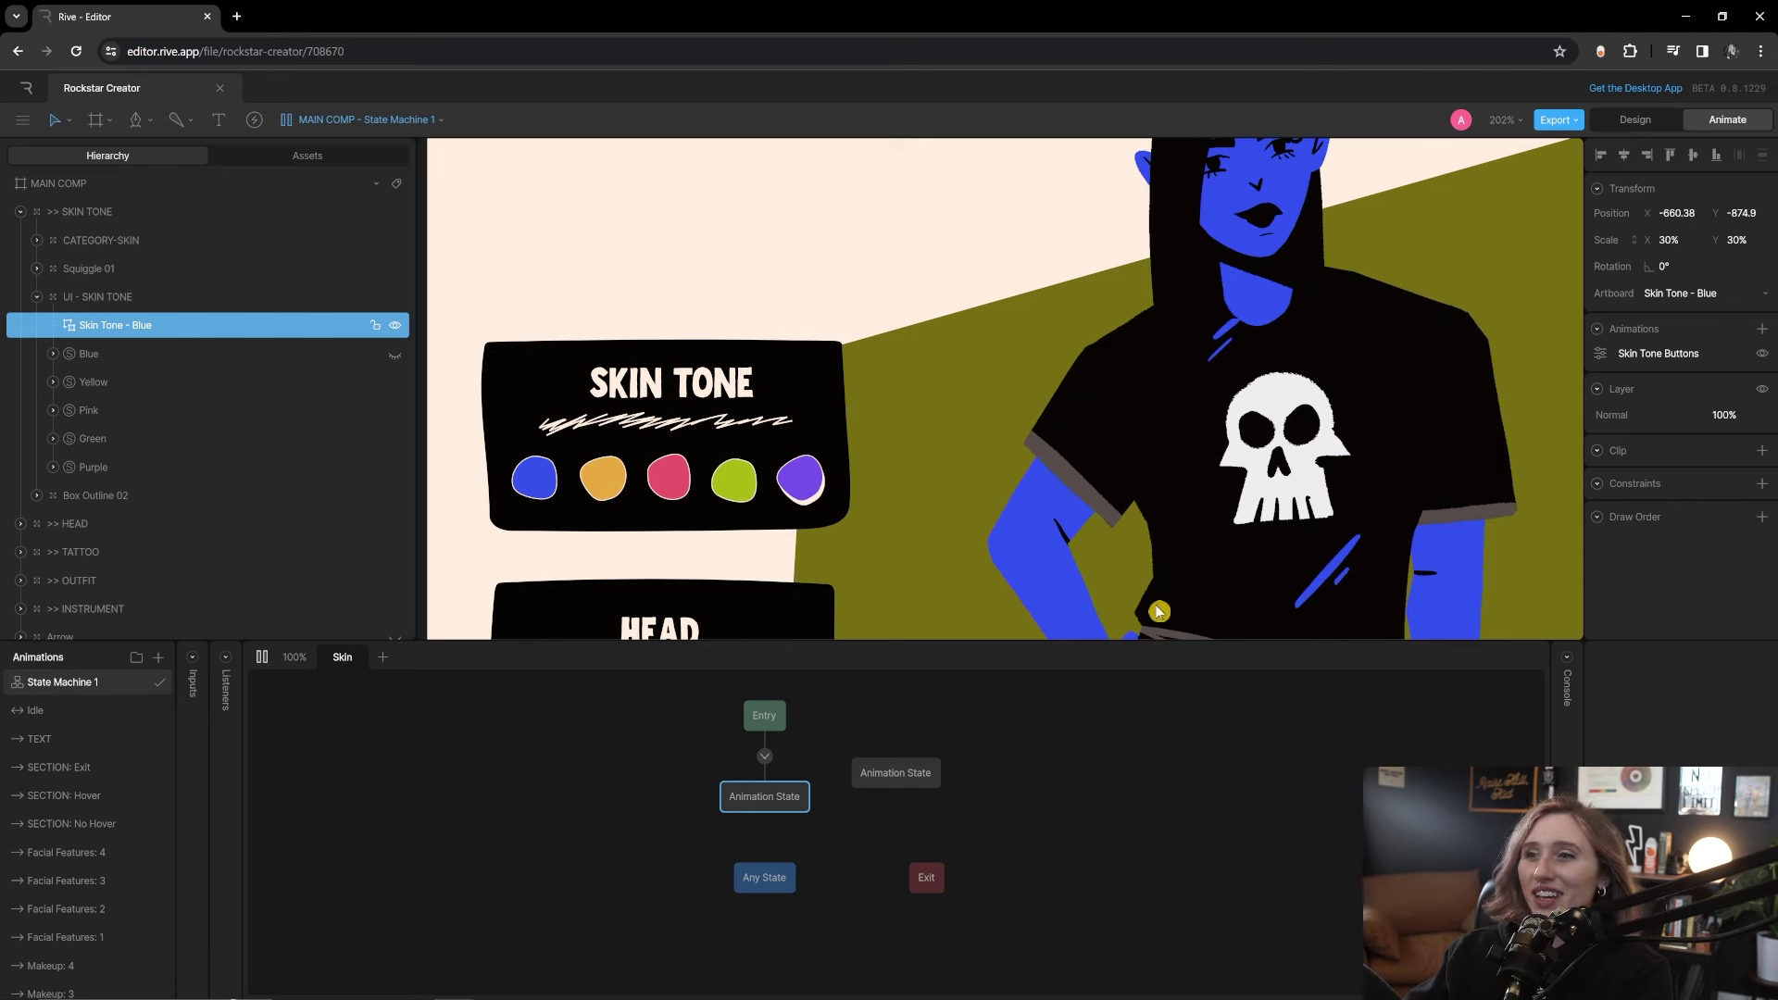
Look over the five skin tone artboards beside MAIN COMP and test the nested blue button in the SKIN TONE box
scroll(1136, 574, "down", 8)
scroll(1343, 236, "right", 3)
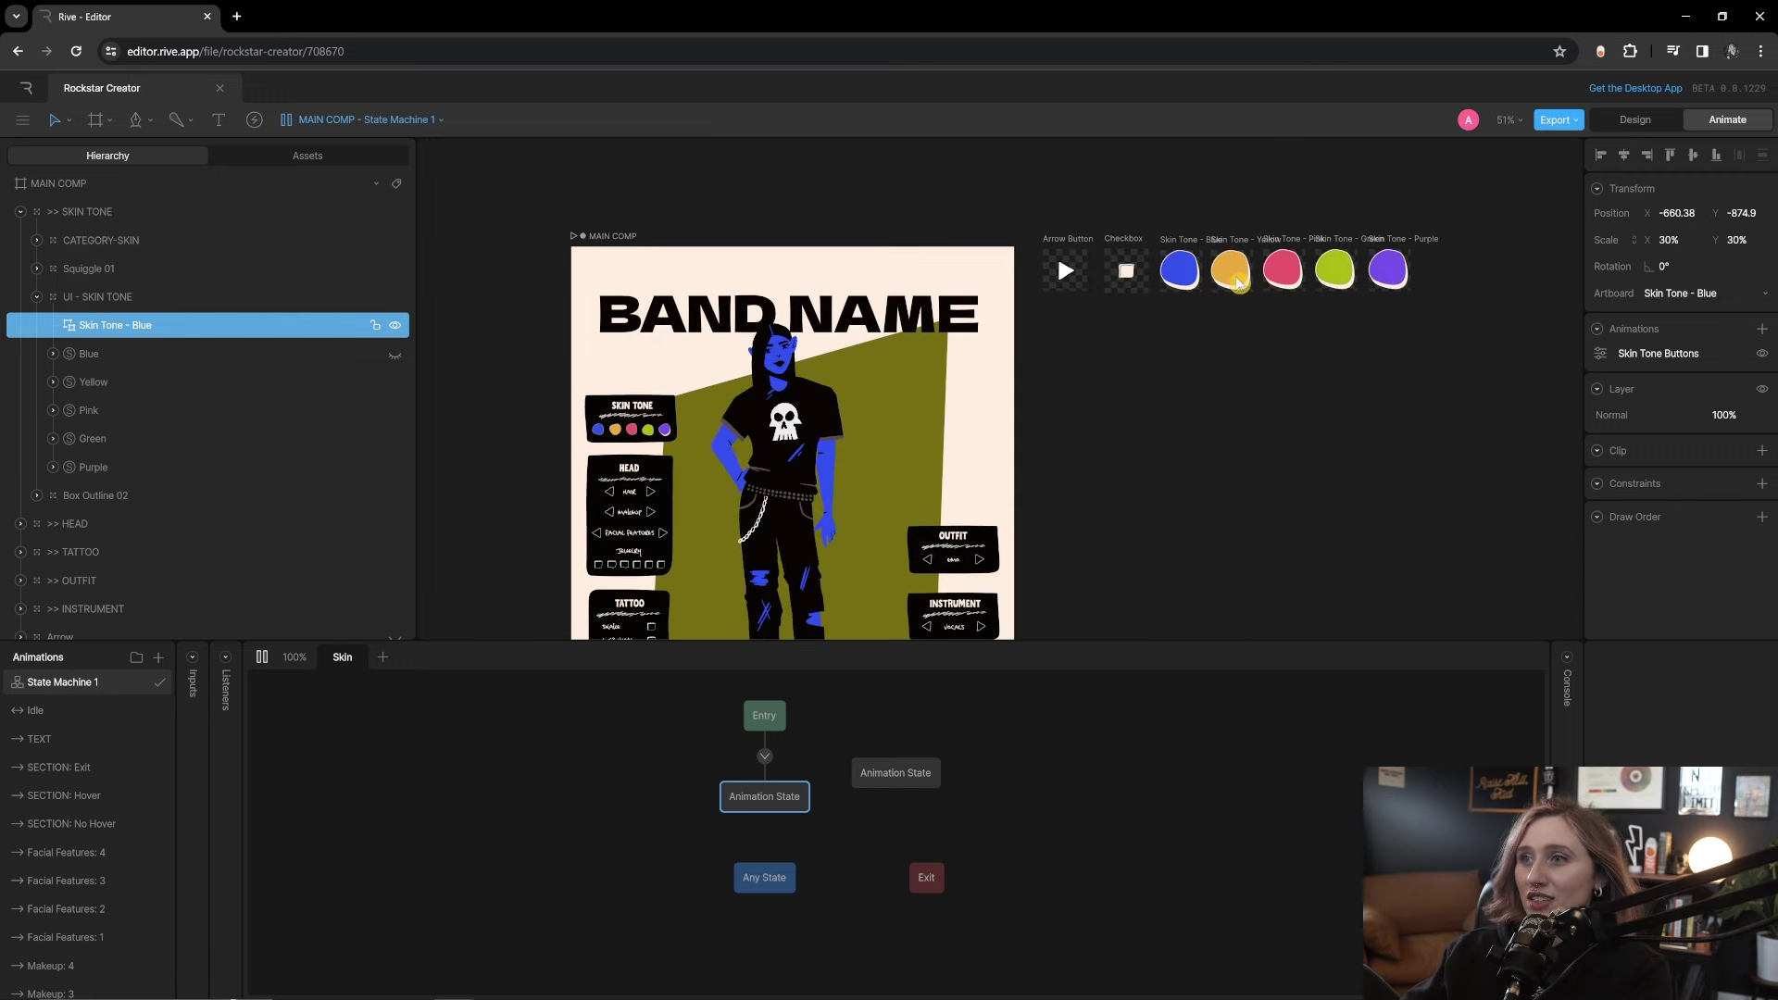
scroll(933, 503, "up", 8)
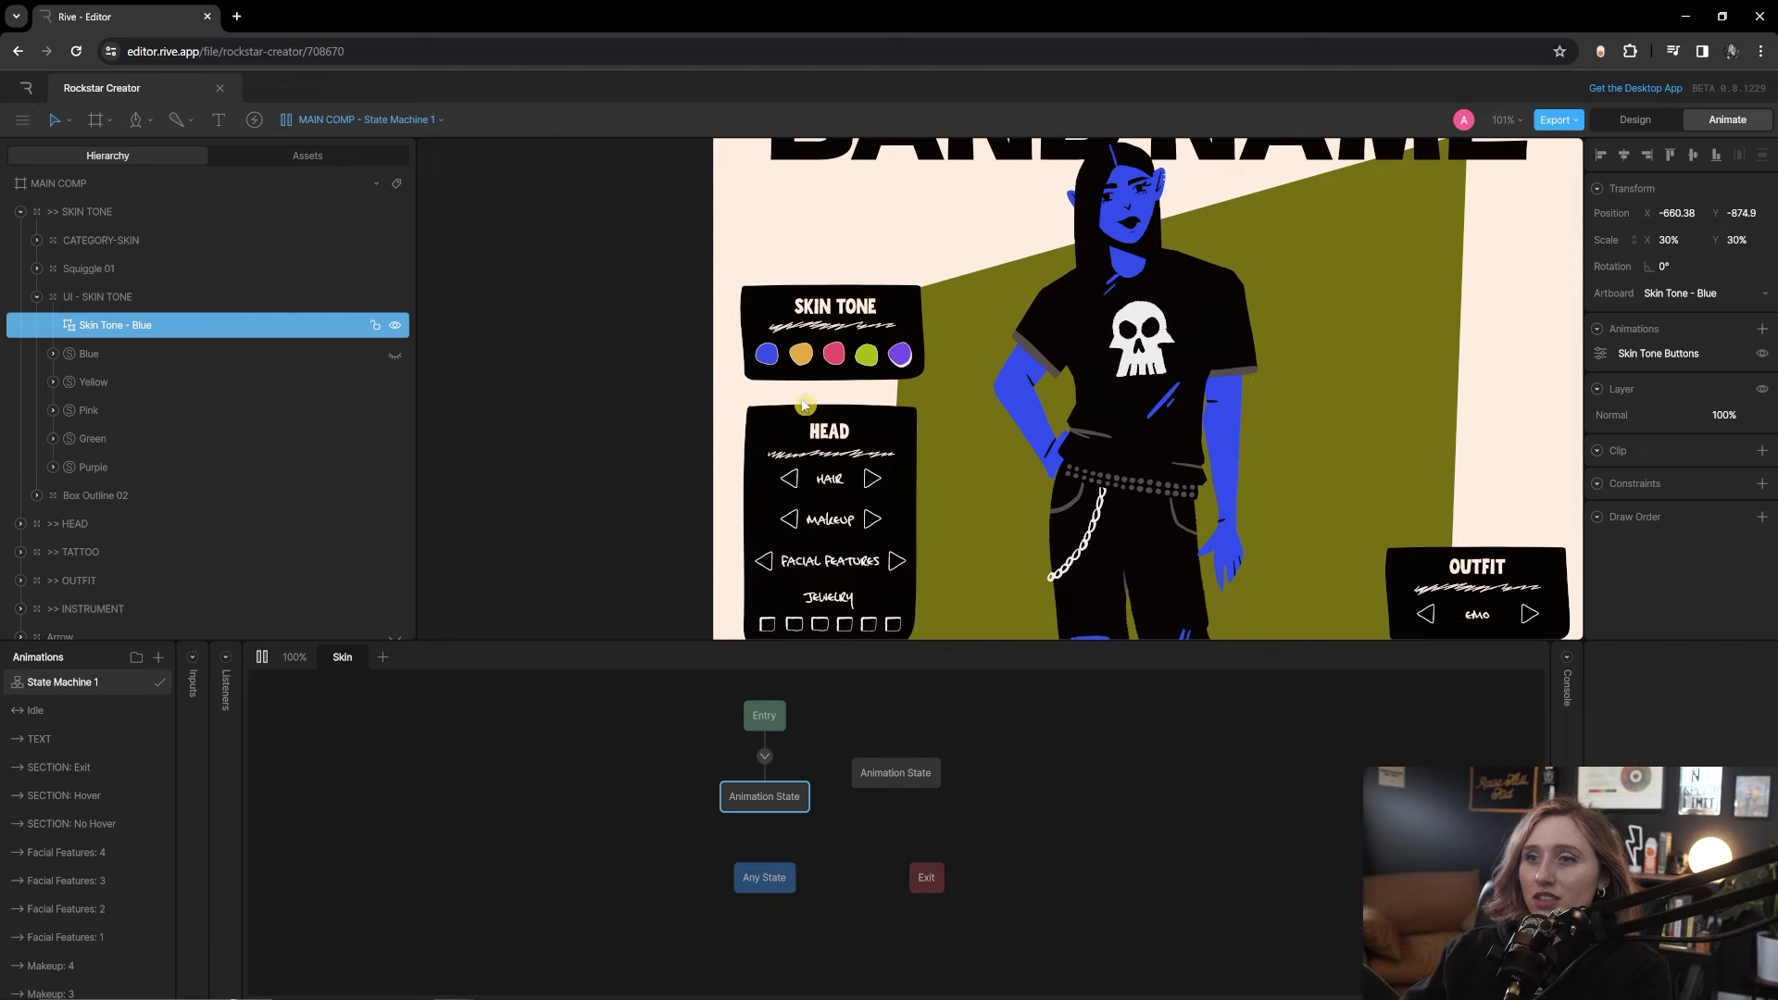
scroll(768, 370, "left", 3)
scroll(769, 370, "up", 2)
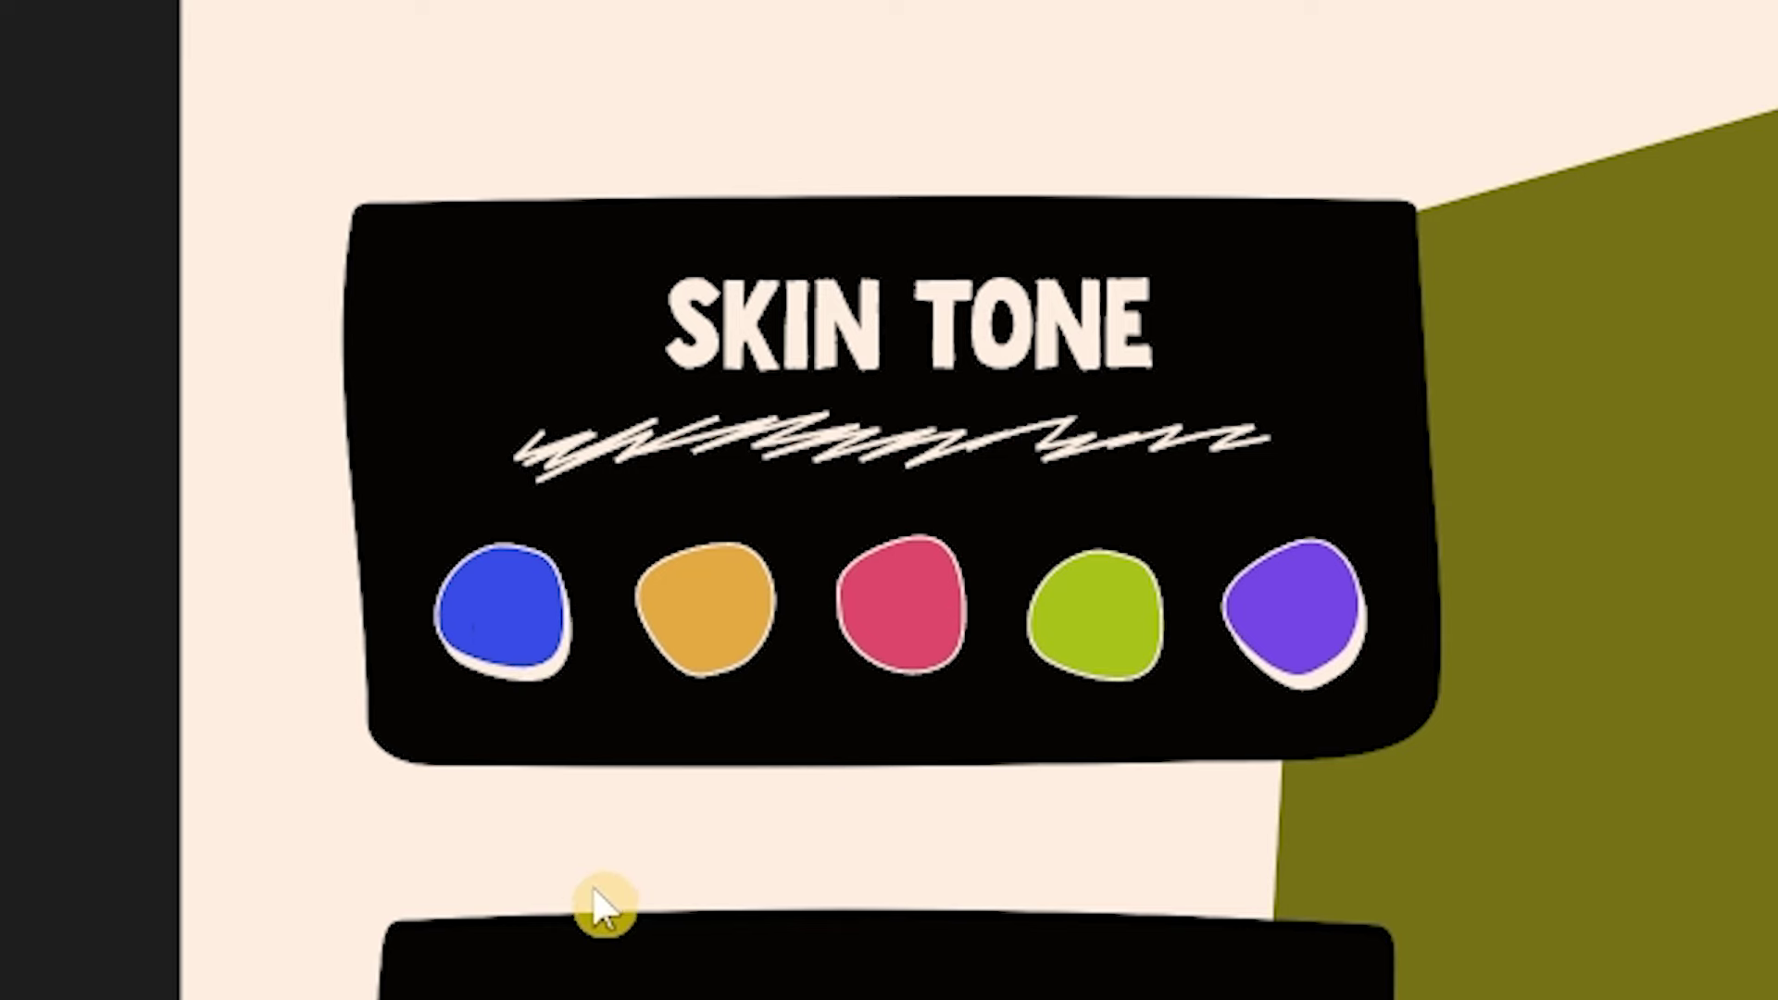
left_click(507, 627)
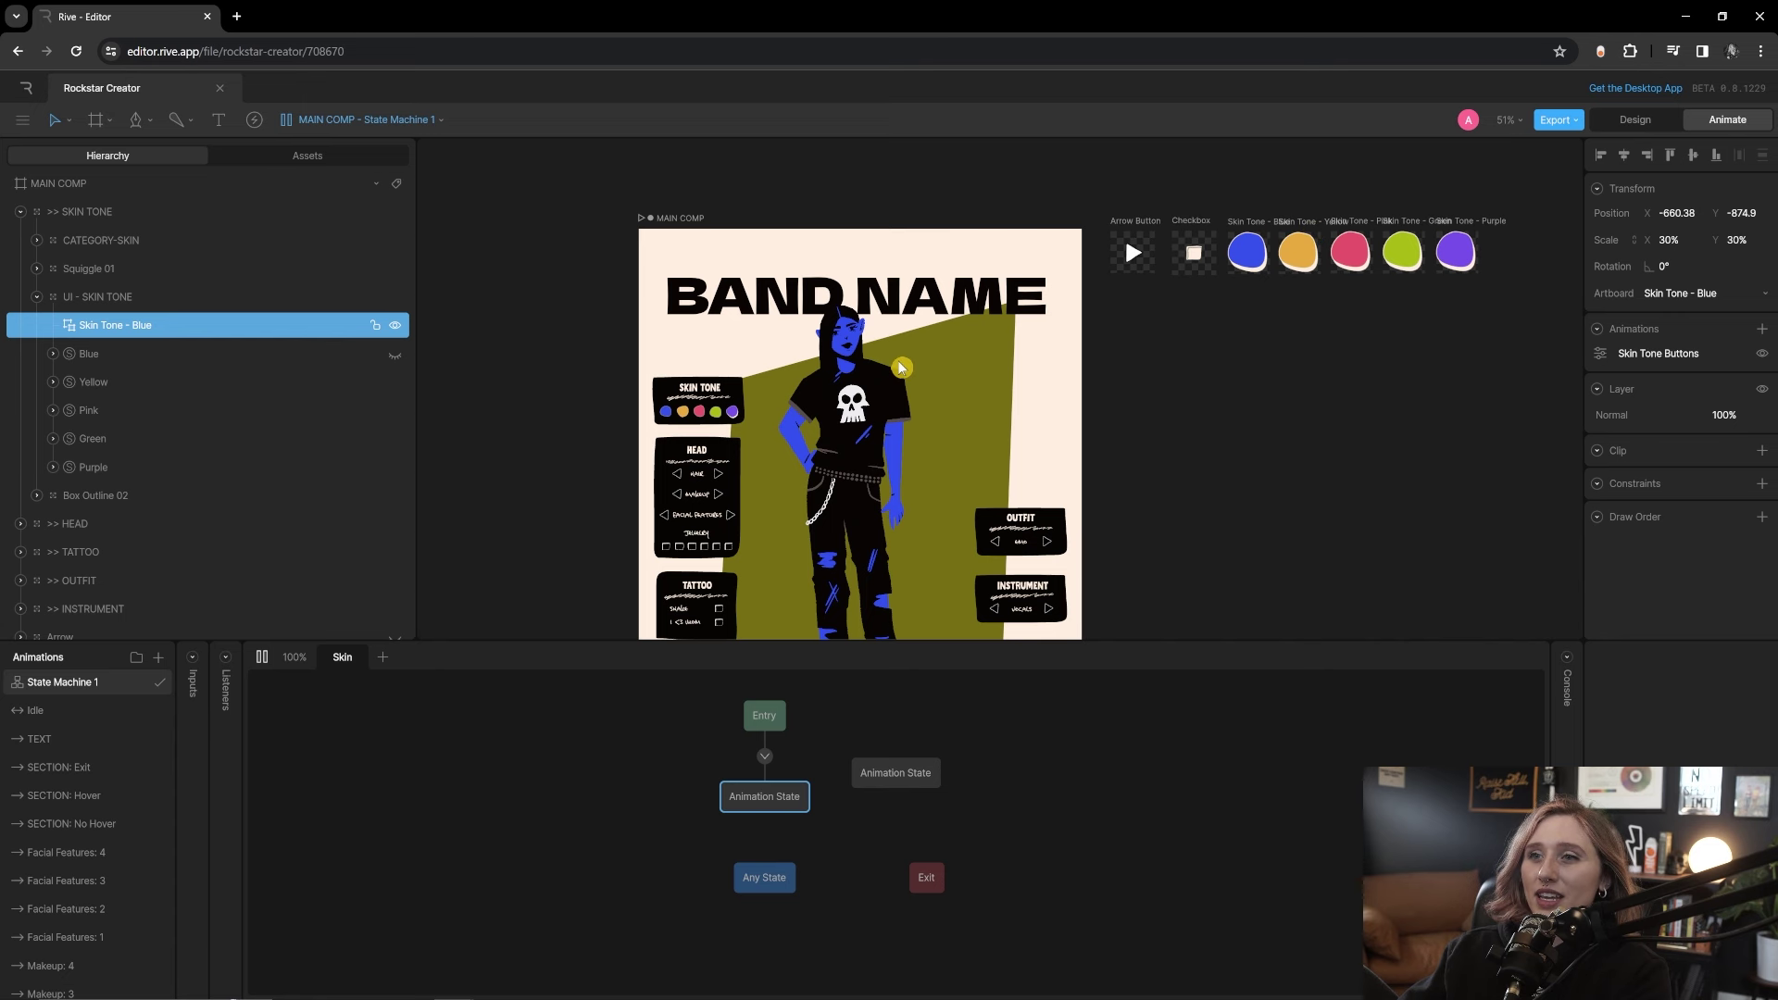
Place a nested artboard by the yellow swatch in the SKIN TONE box and assign it the Skin Tone - Yellow artboard
scroll(771, 364, "up", 3)
scroll(770, 364, "down", 2)
scroll(788, 389, "up", 4)
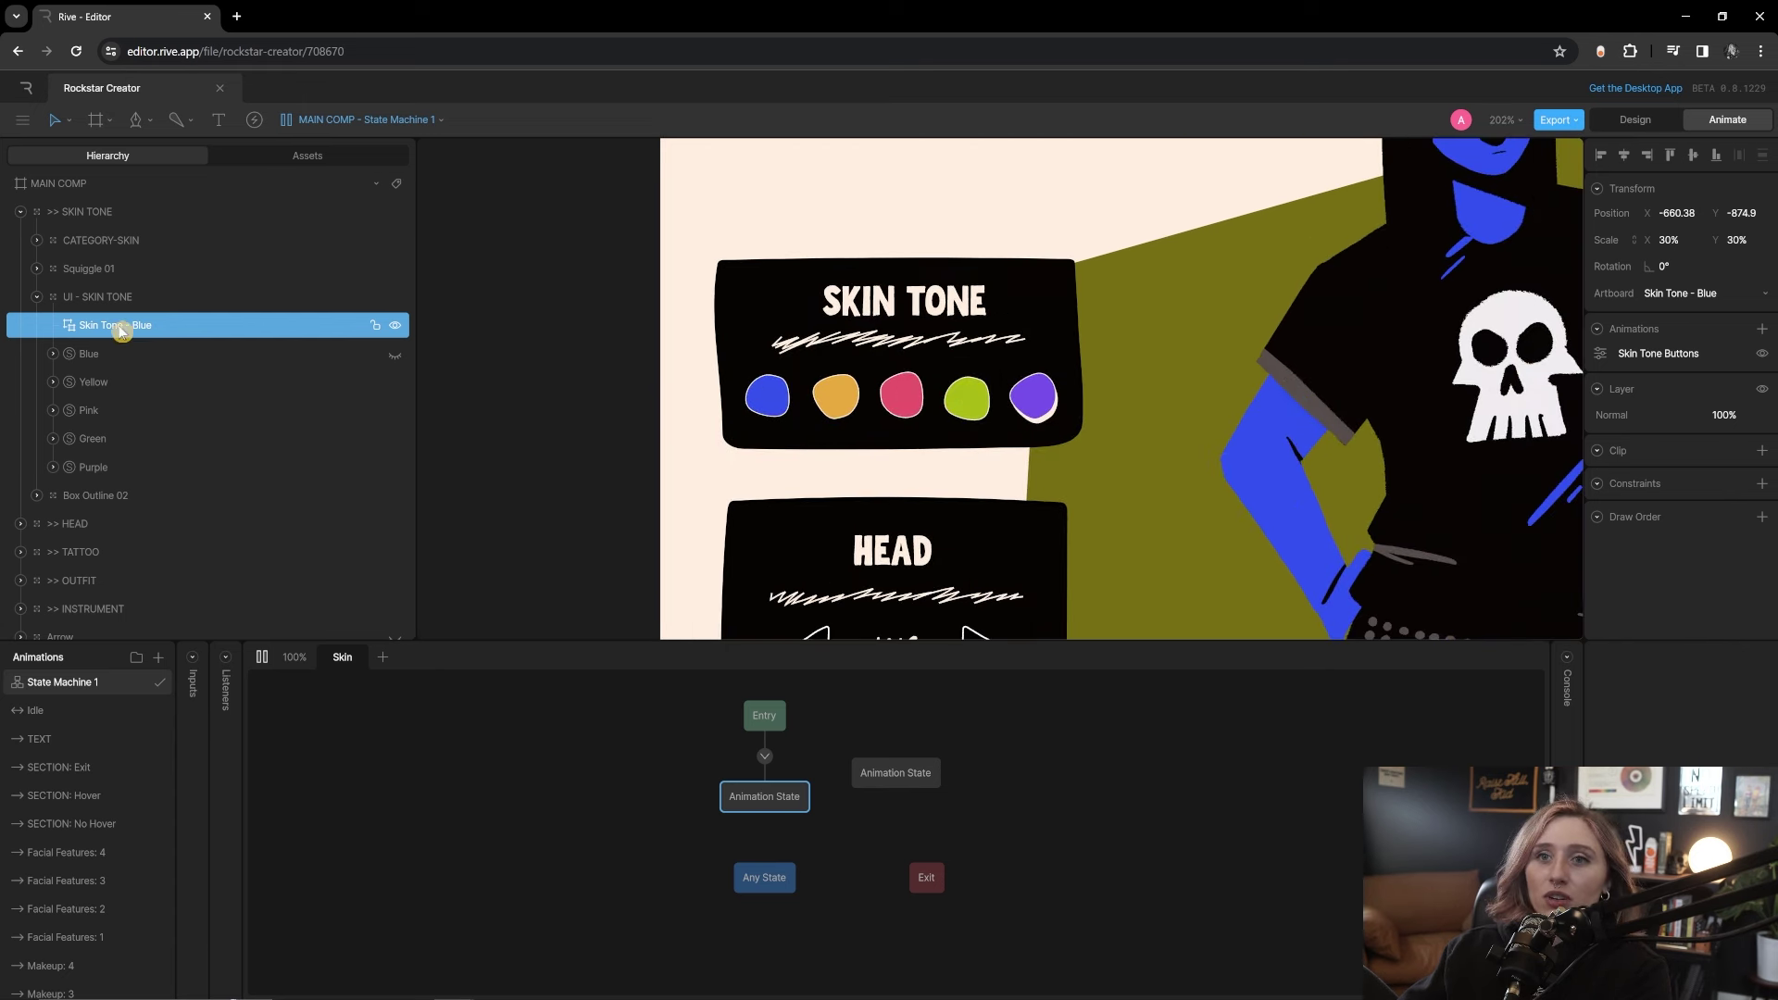
left_click(102, 120)
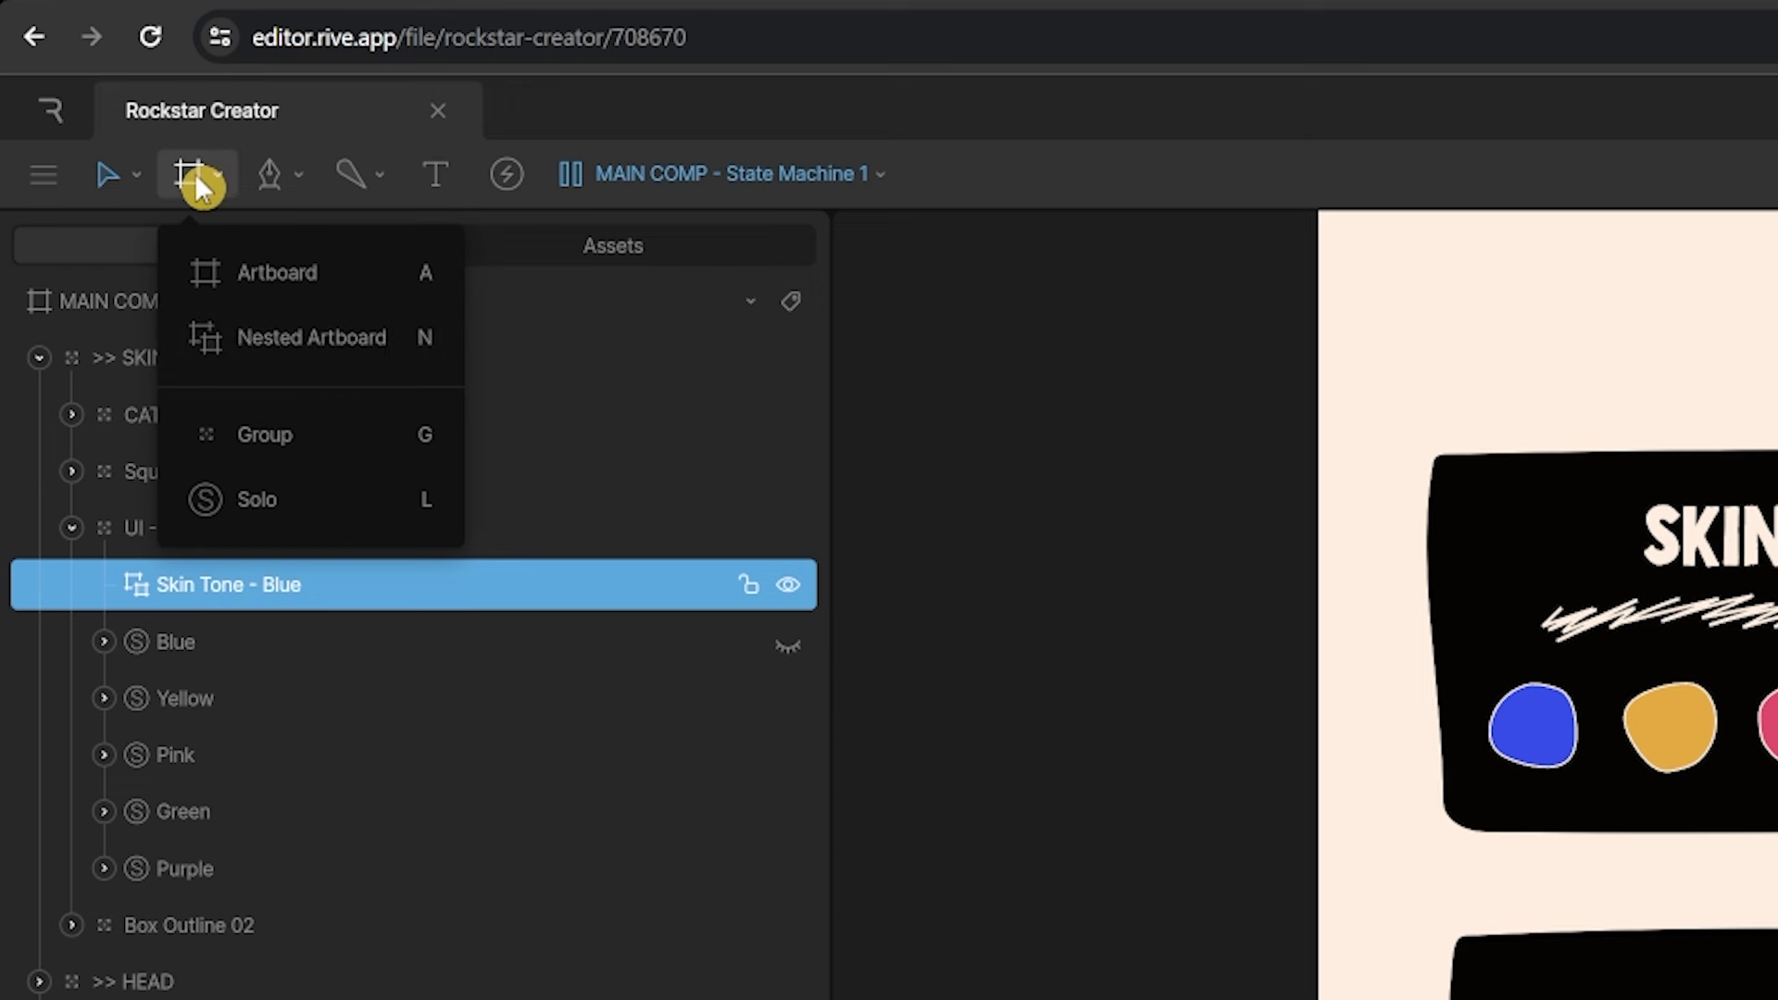
left_click(231, 343)
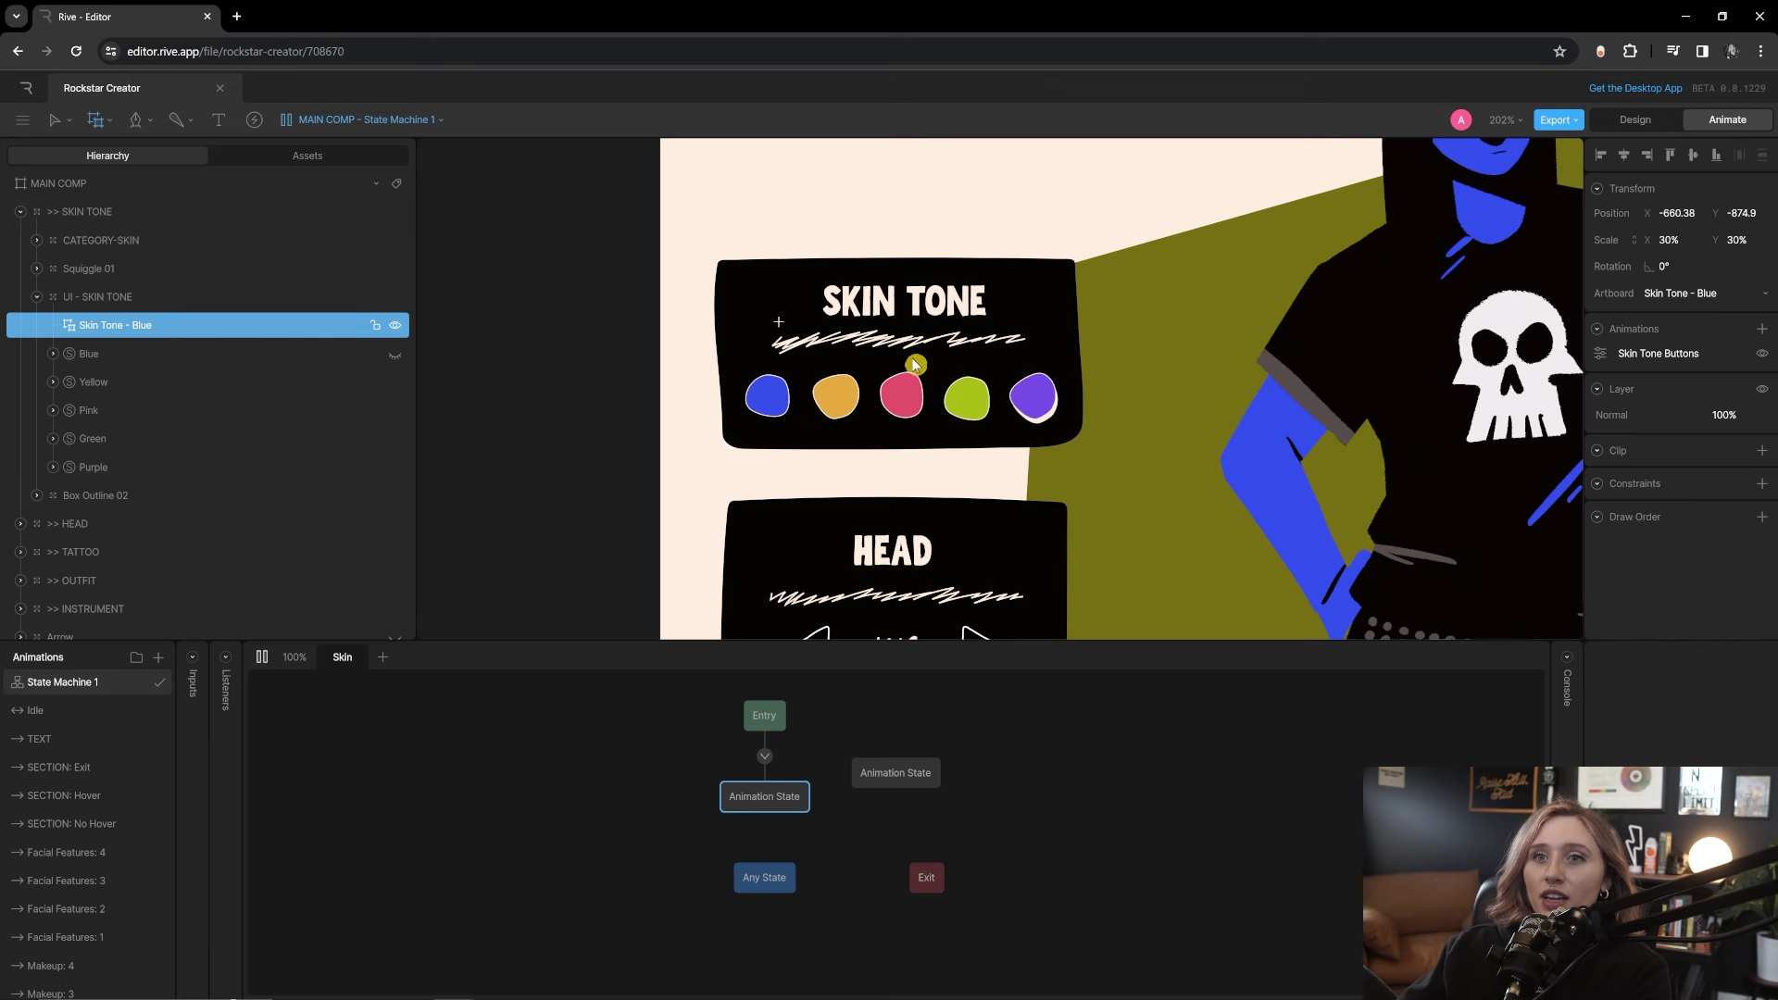
scroll(1007, 352, "down", 5)
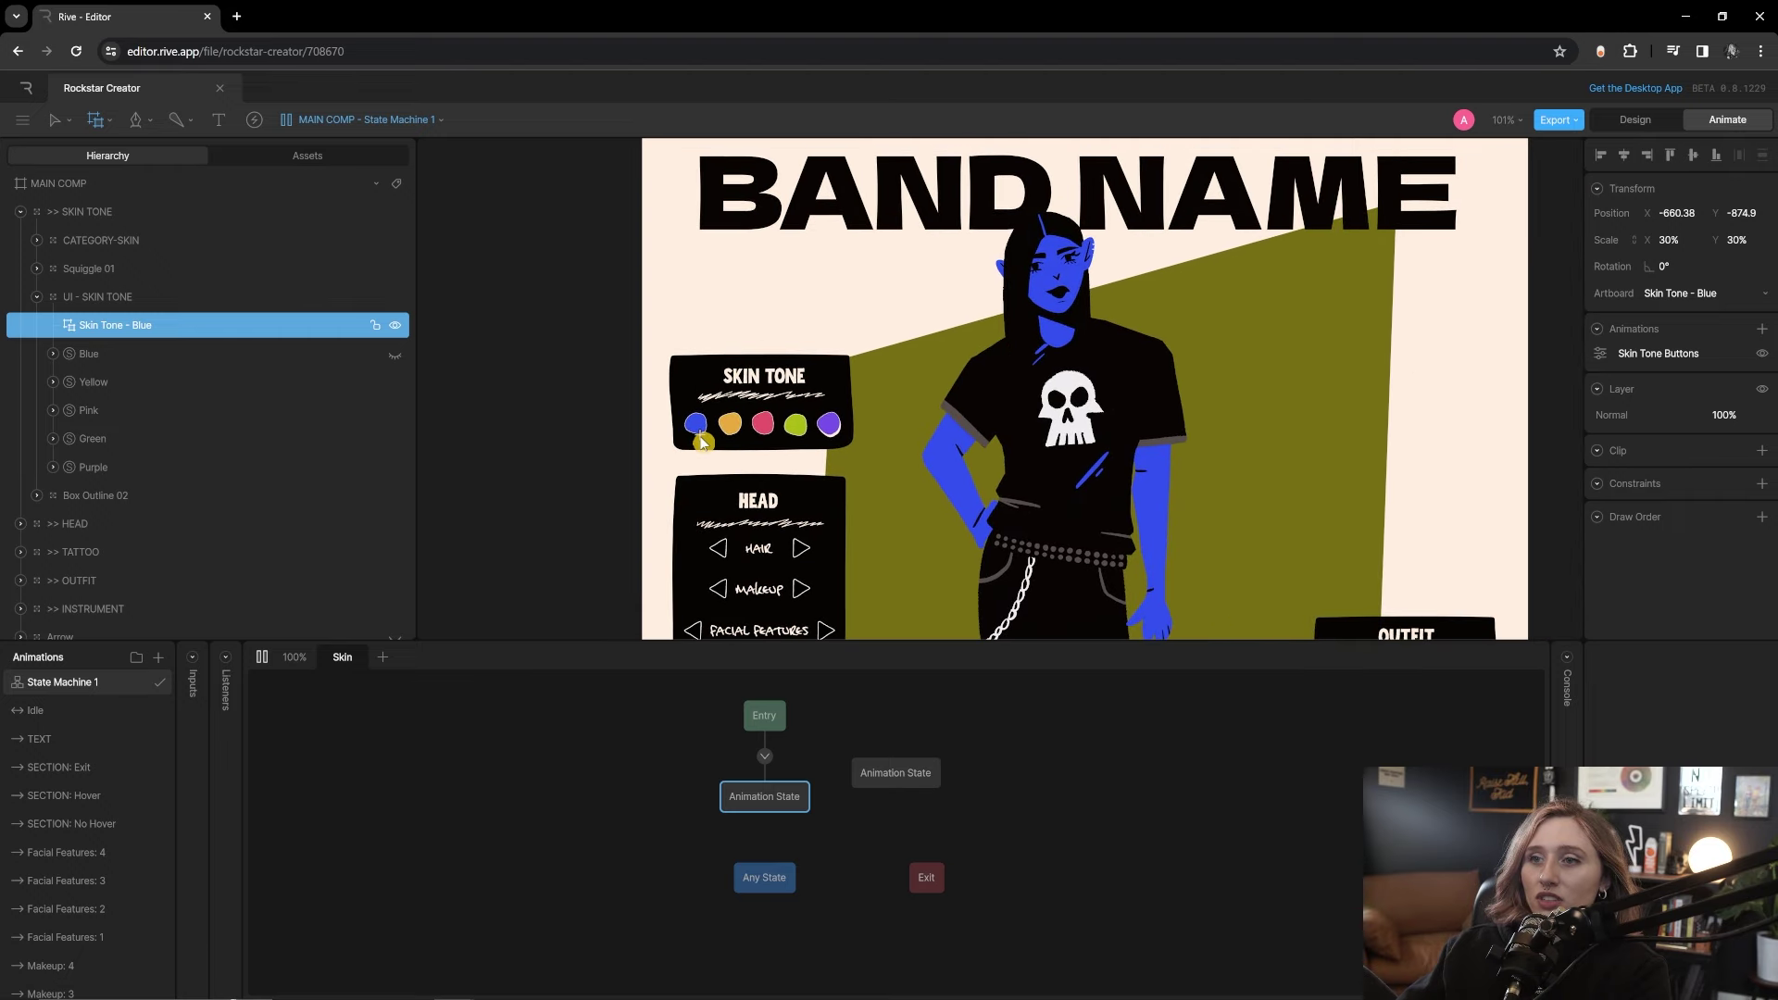
scroll(703, 442, "up", 5)
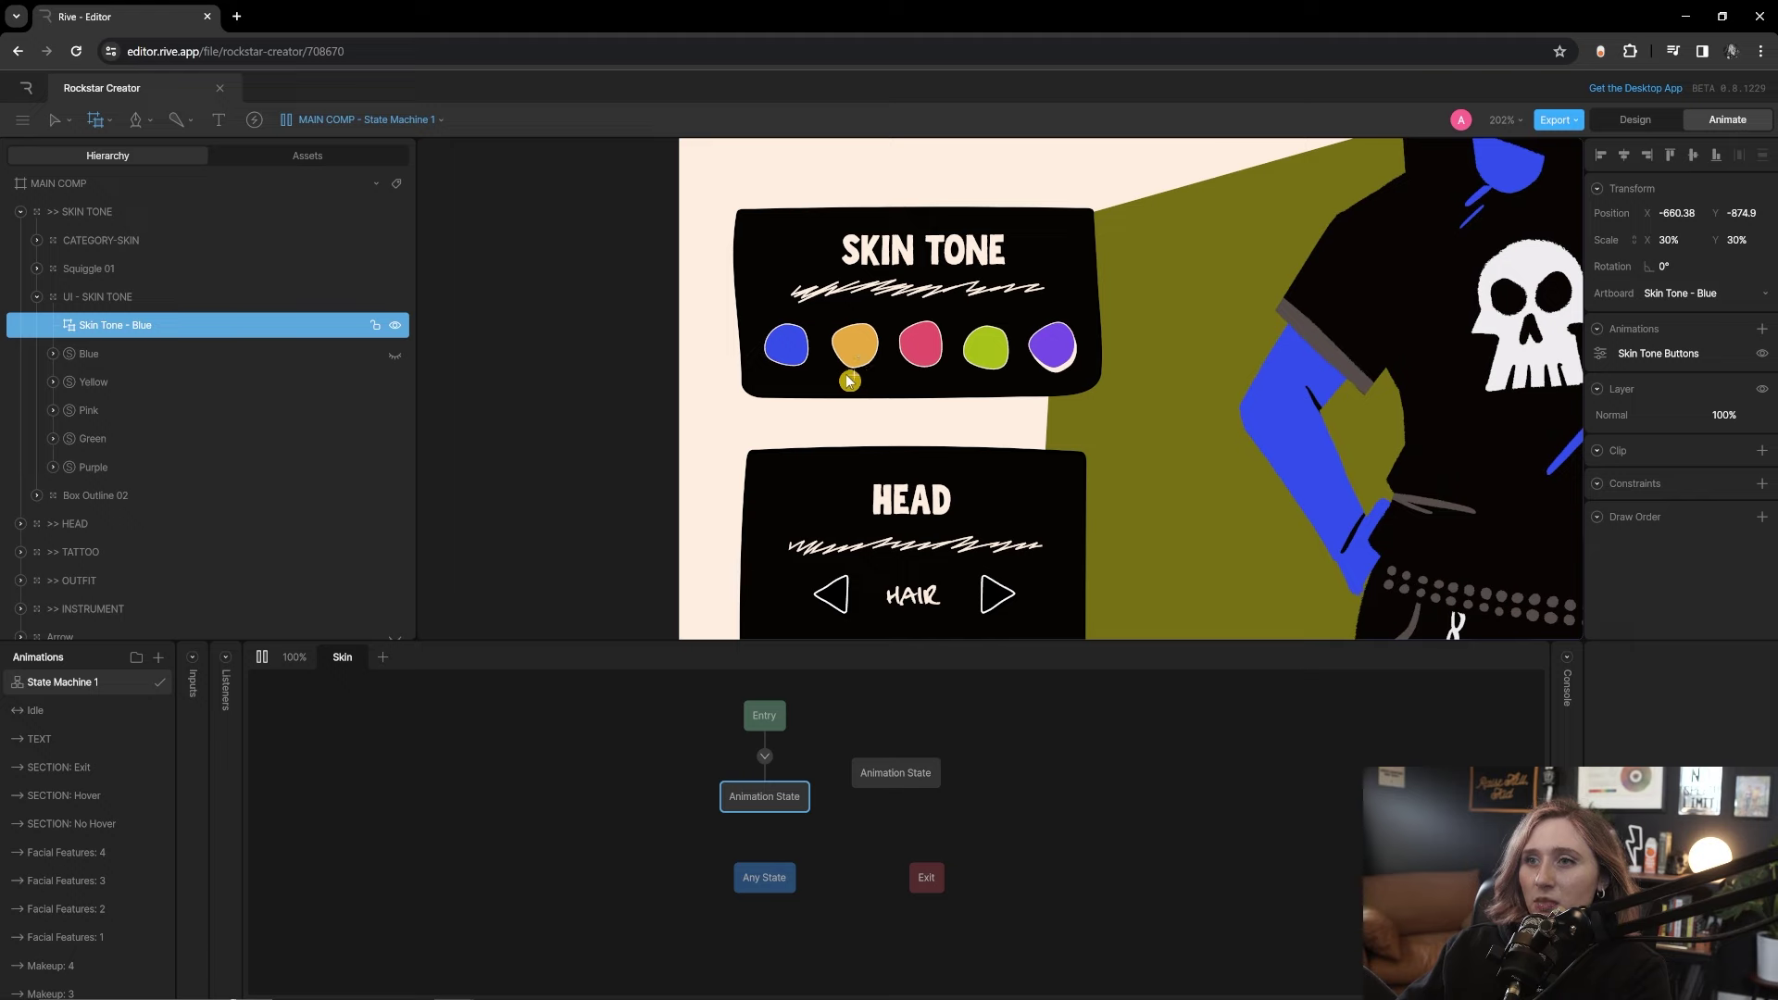
left_click(858, 344)
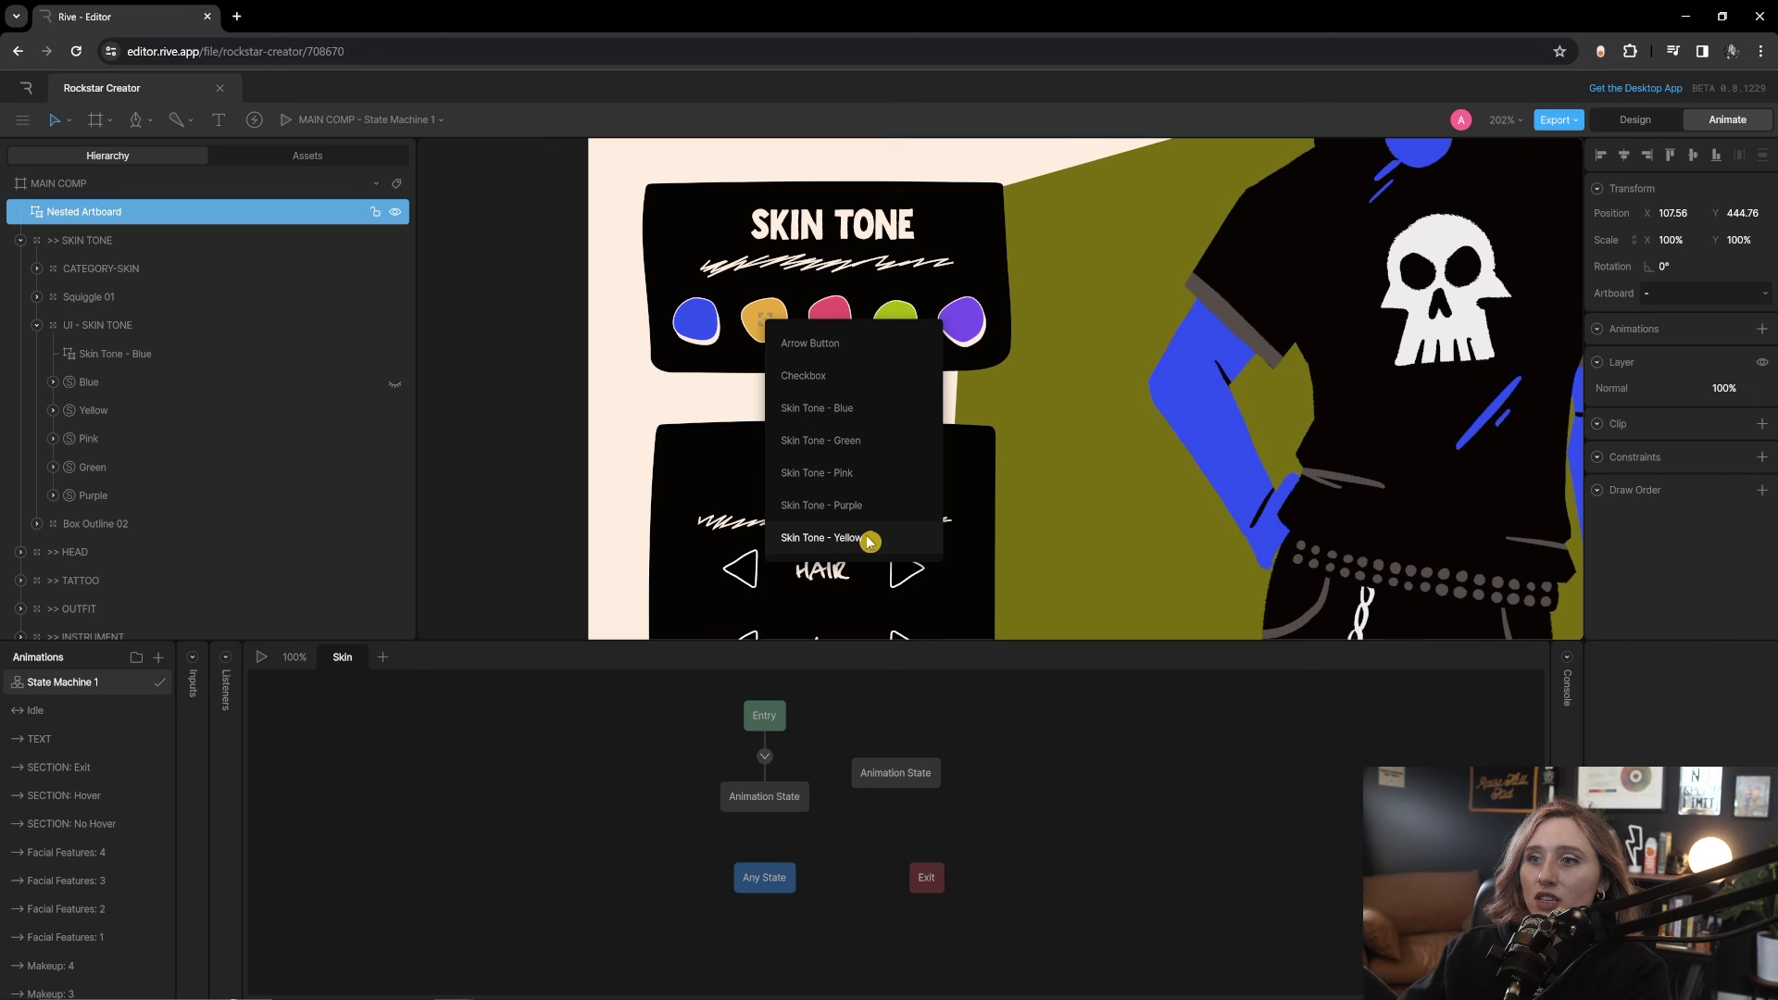
left_click(834, 536)
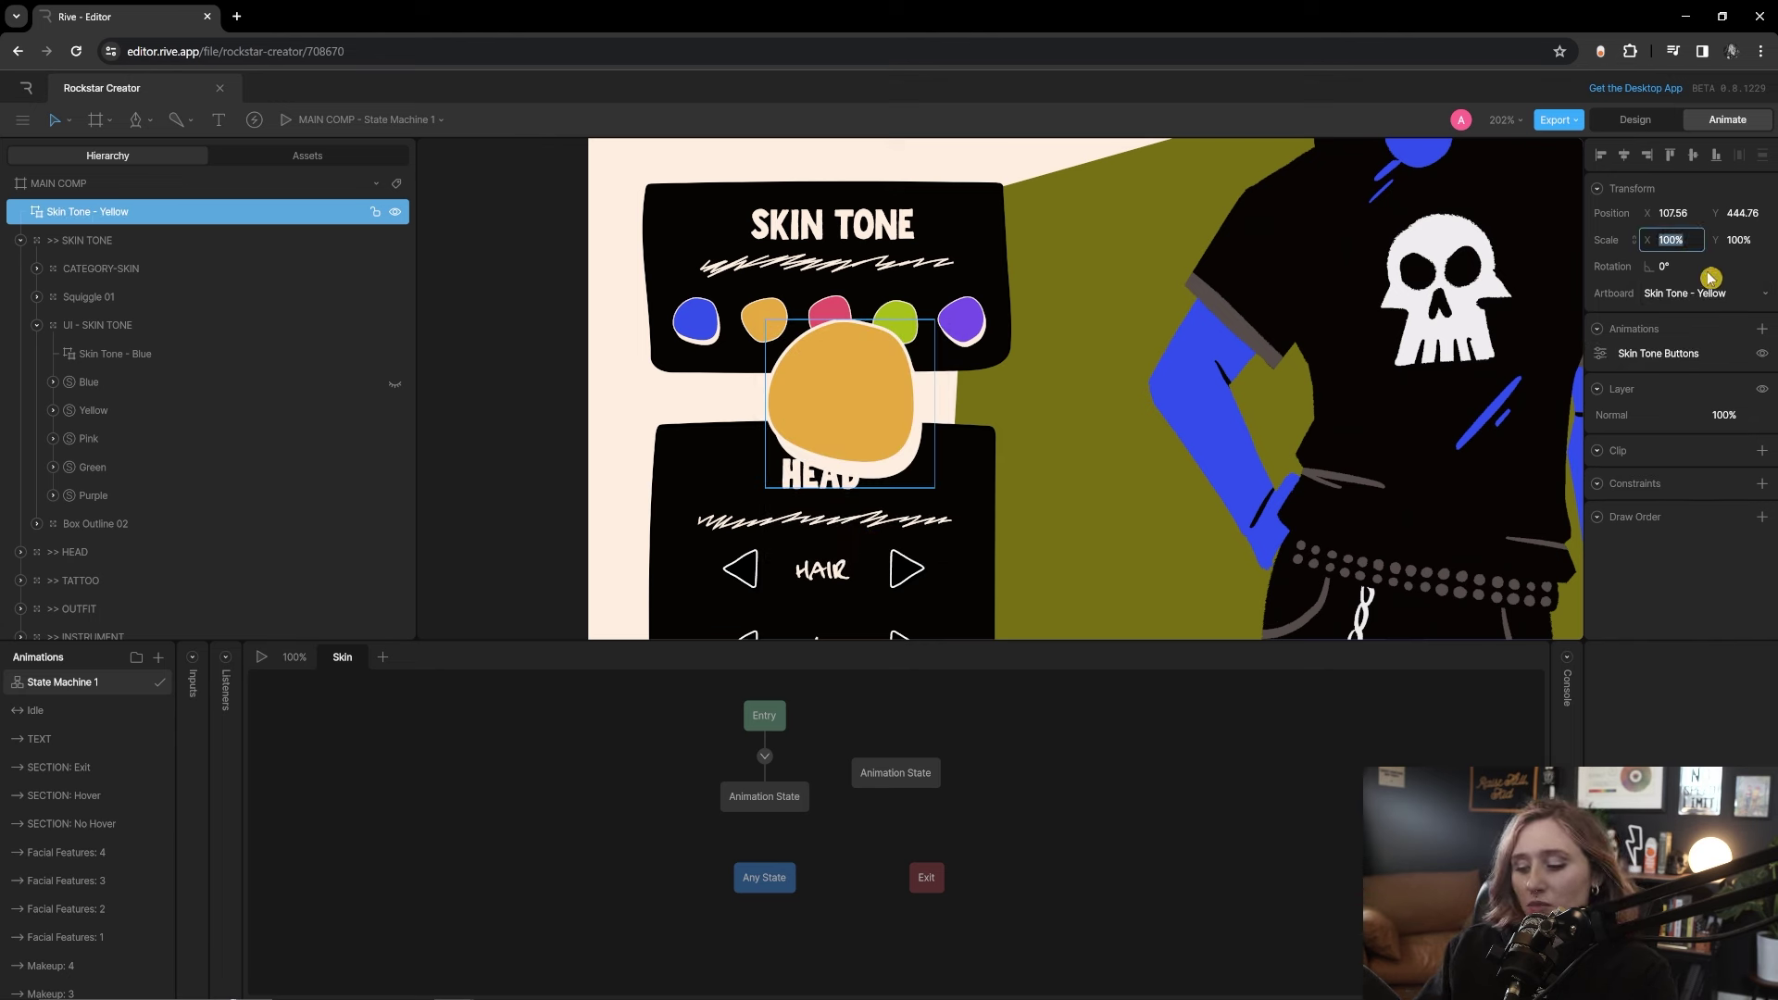
Scale the nested Skin Tone - Yellow artboard to 30% in both X and Y
type("30")
key("Tab")
type("30")
key("Return")
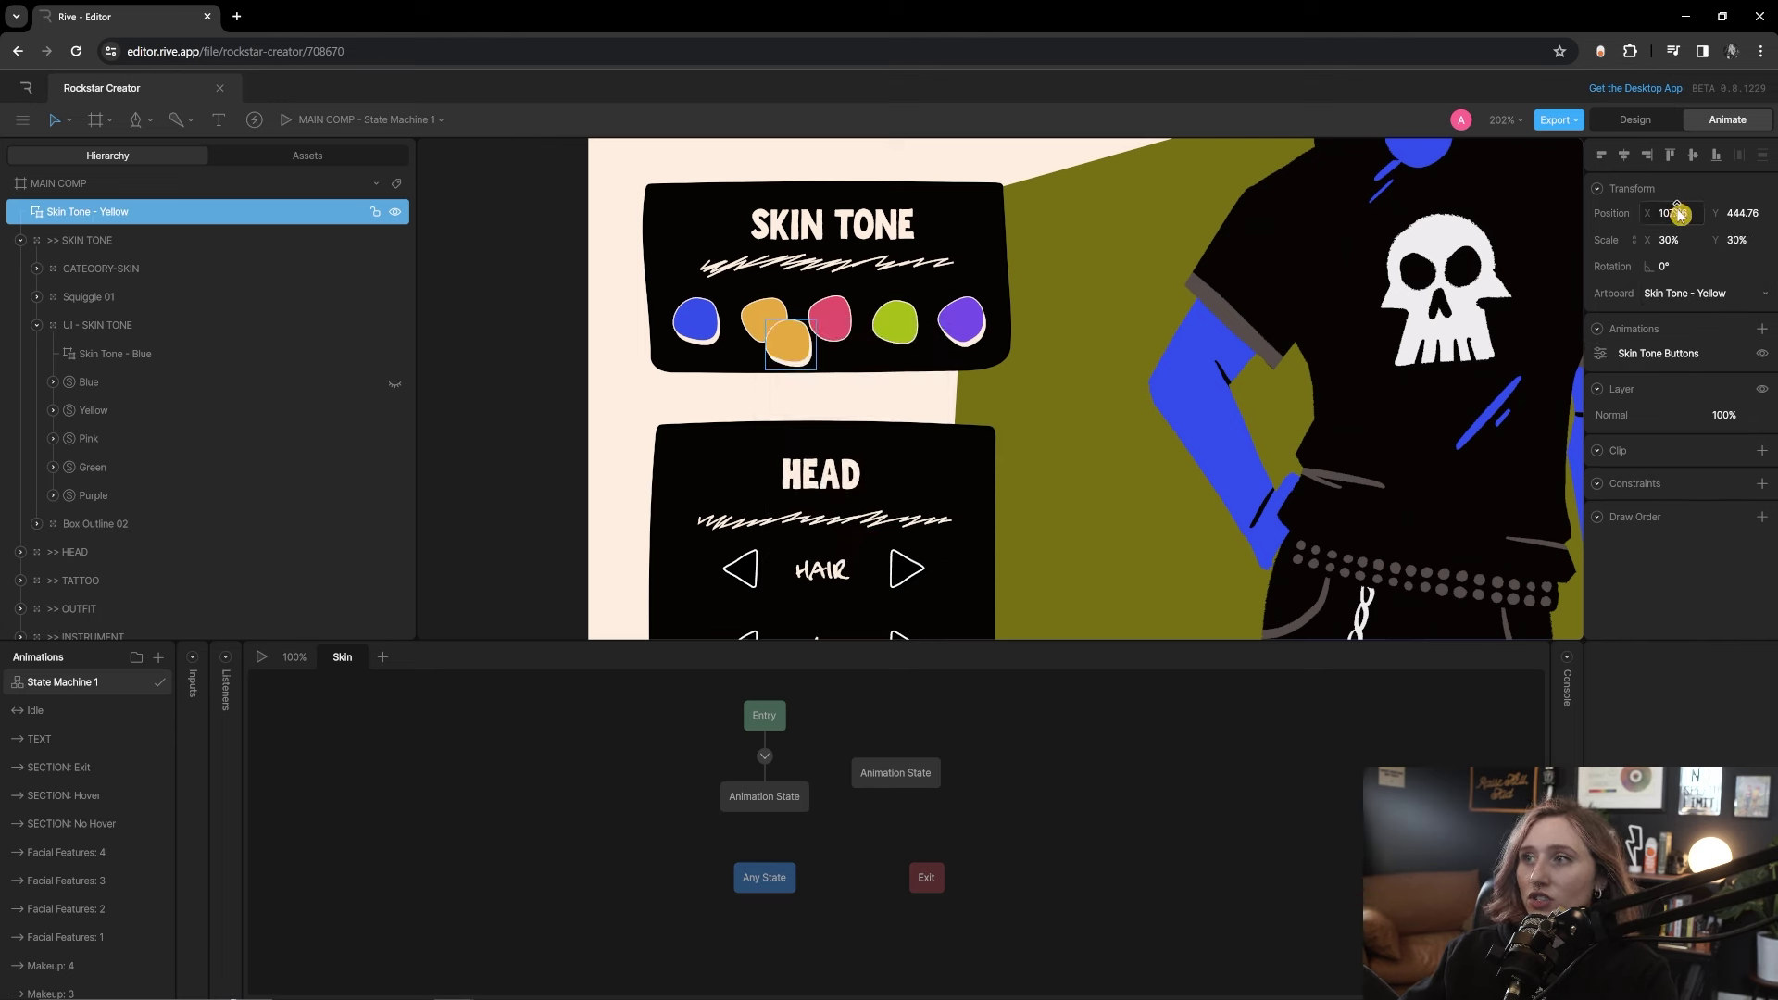
Position the nested yellow button over its swatch, move it into the UI - SKIN TONE group and hide the original Yellow solo
left_click_drag(1646, 214, 1753, 239)
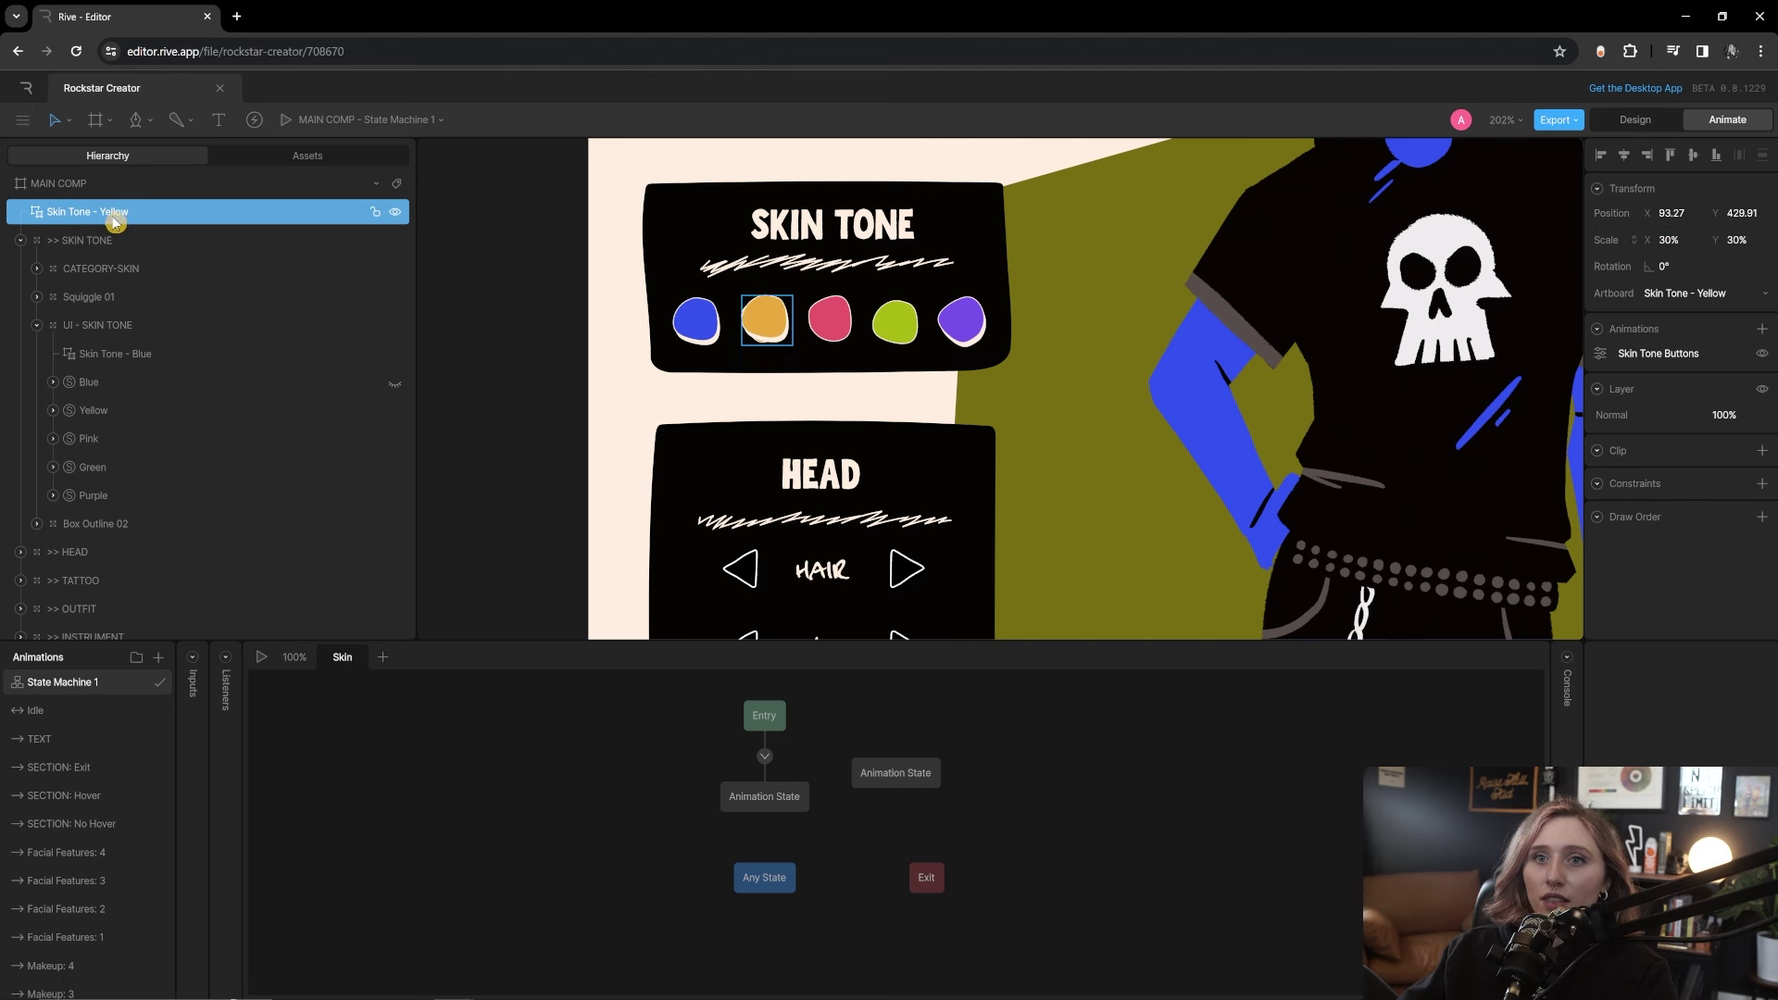
left_click_drag(112, 220, 146, 375)
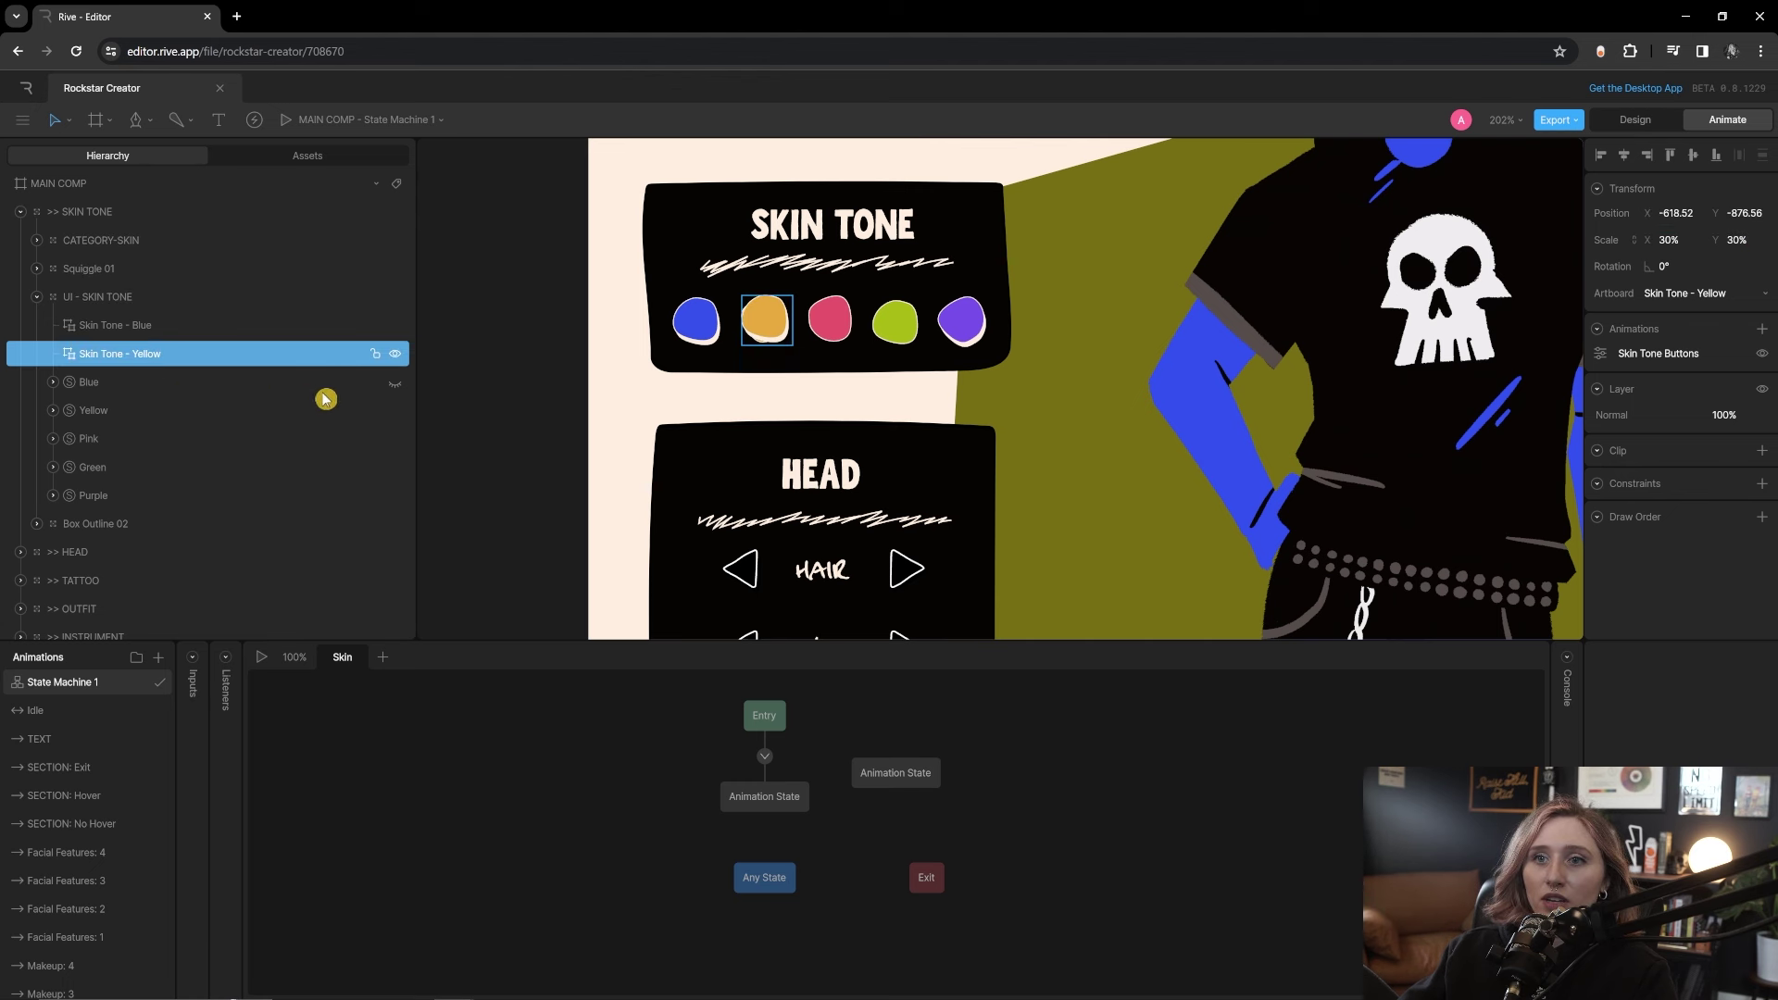
left_click(362, 382)
Nest the Skin Tone - Pink artboard over the pink swatch at 30% scale in UI - SKIN TONE and hide the original Pink solo
left_click(95, 120)
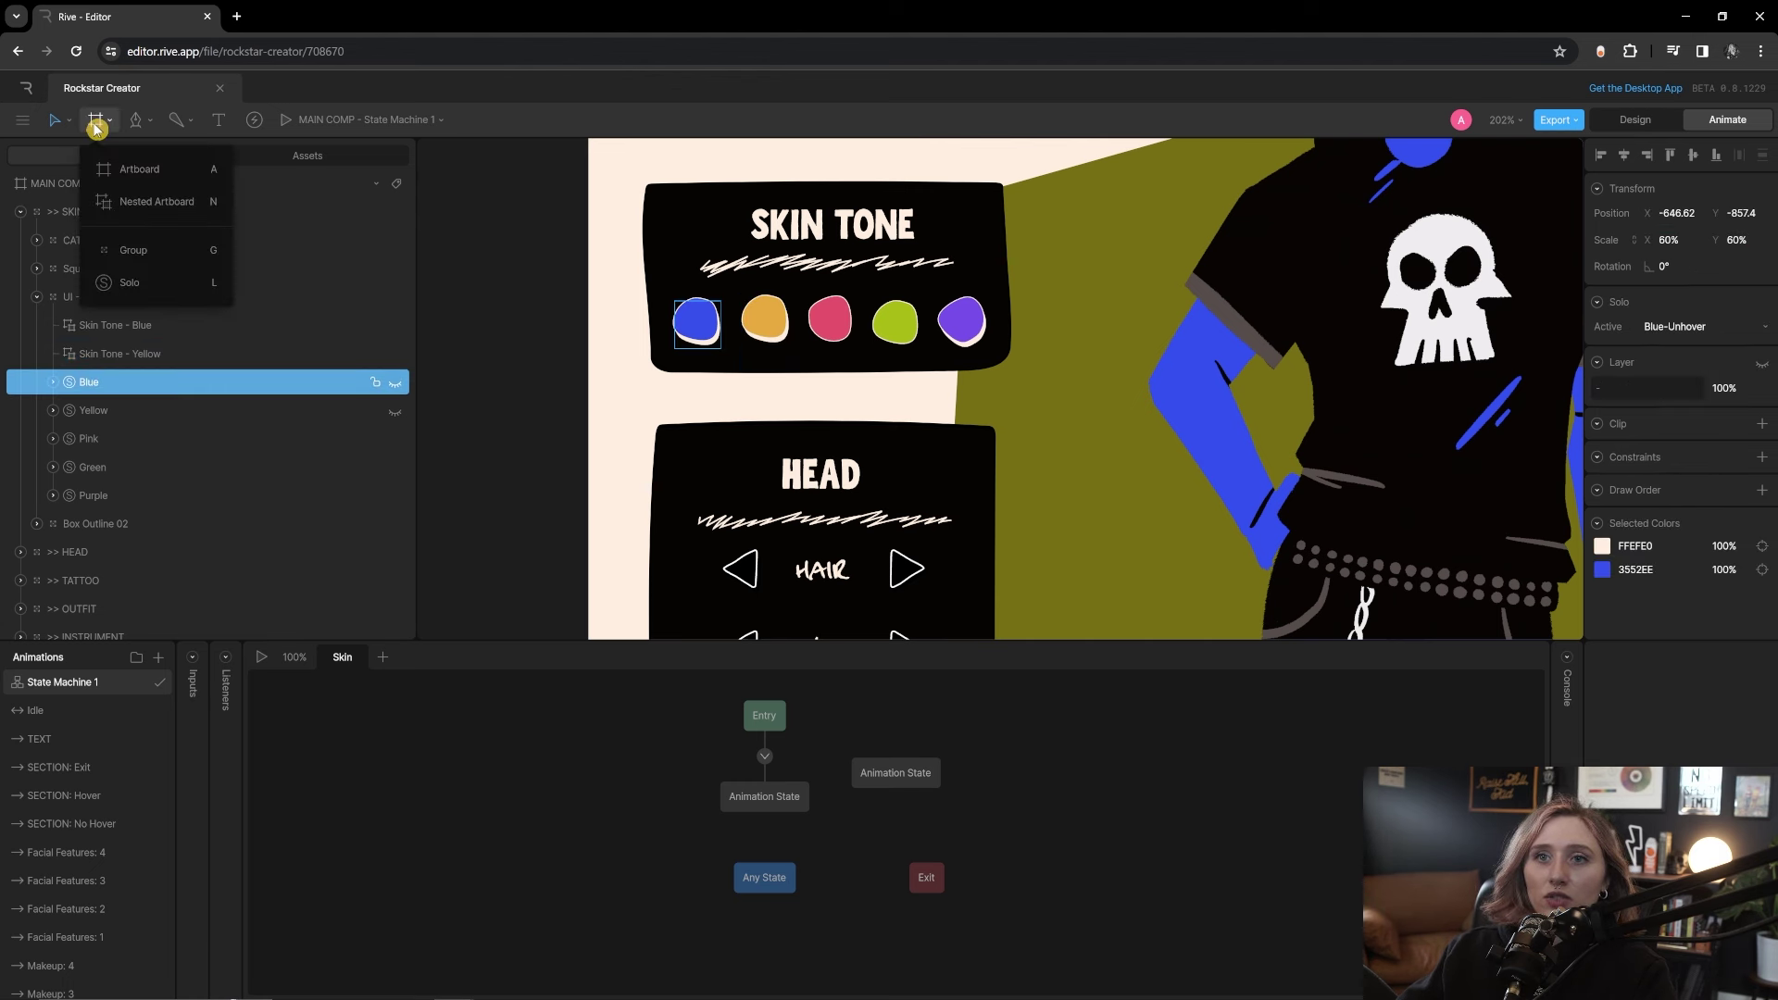
left_click(125, 206)
left_click(832, 322)
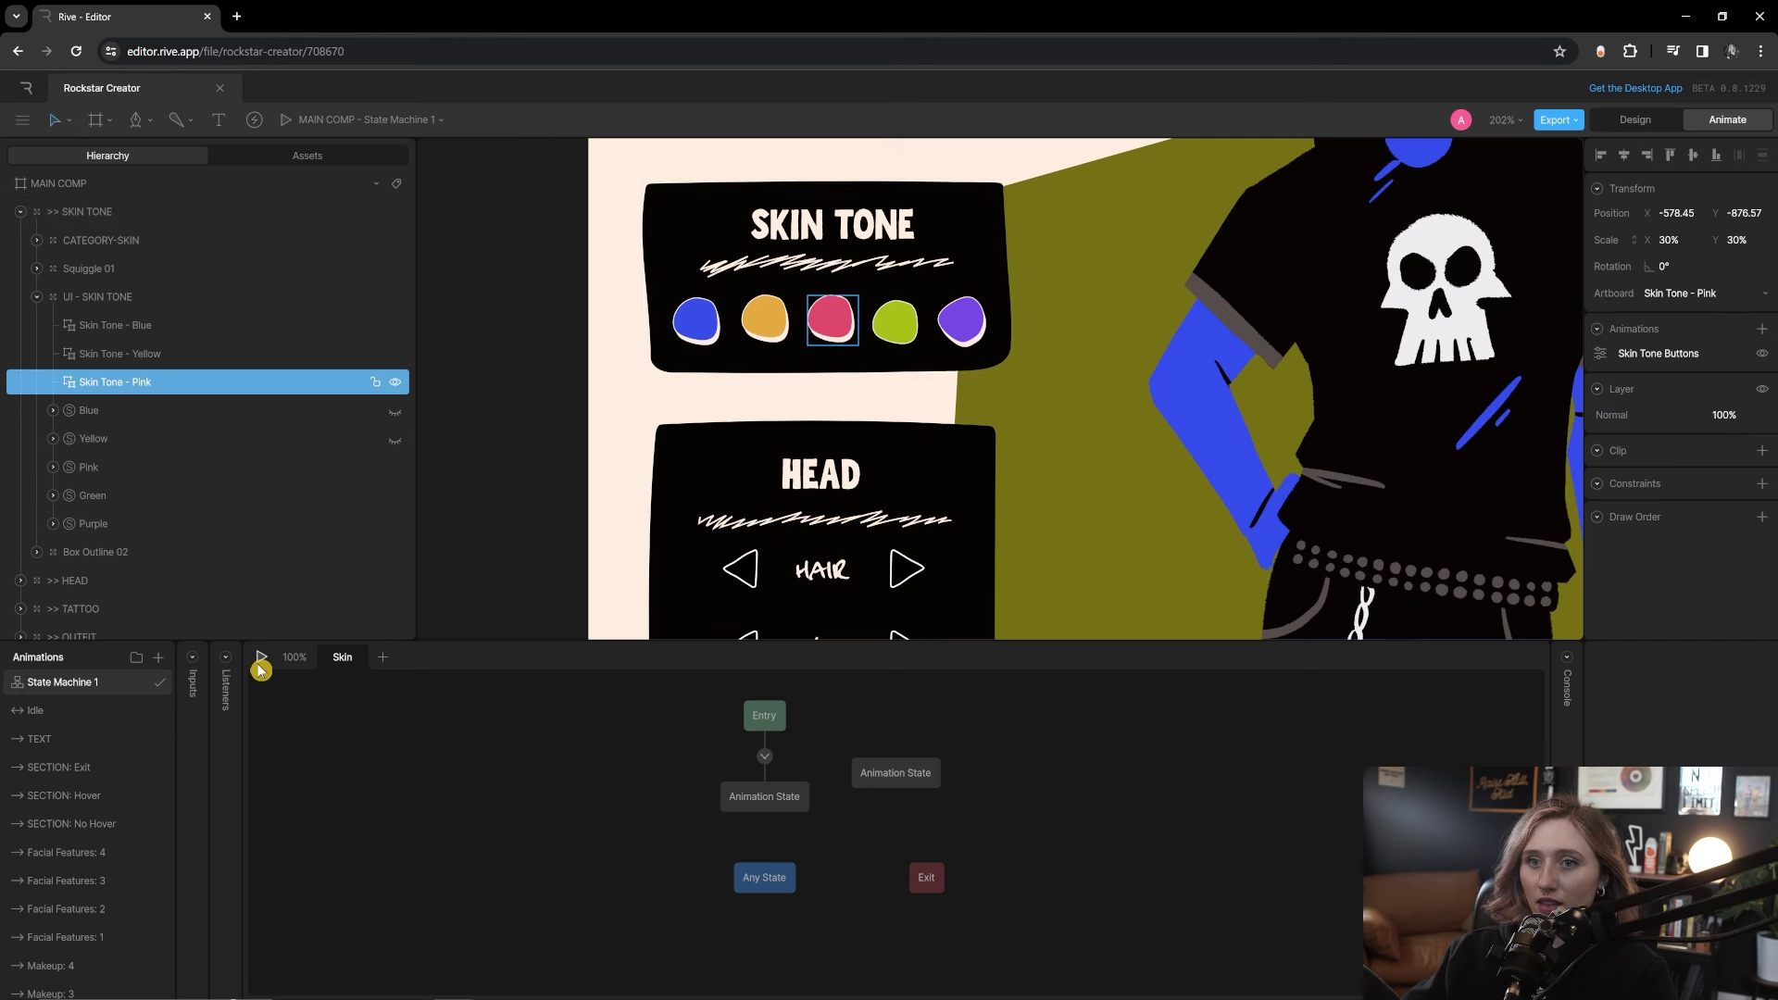
left_click(394, 470)
Select the nested Skin Tone - Blue artboard and play State Machine 1 to test the skin tone buttons
left_click(262, 657)
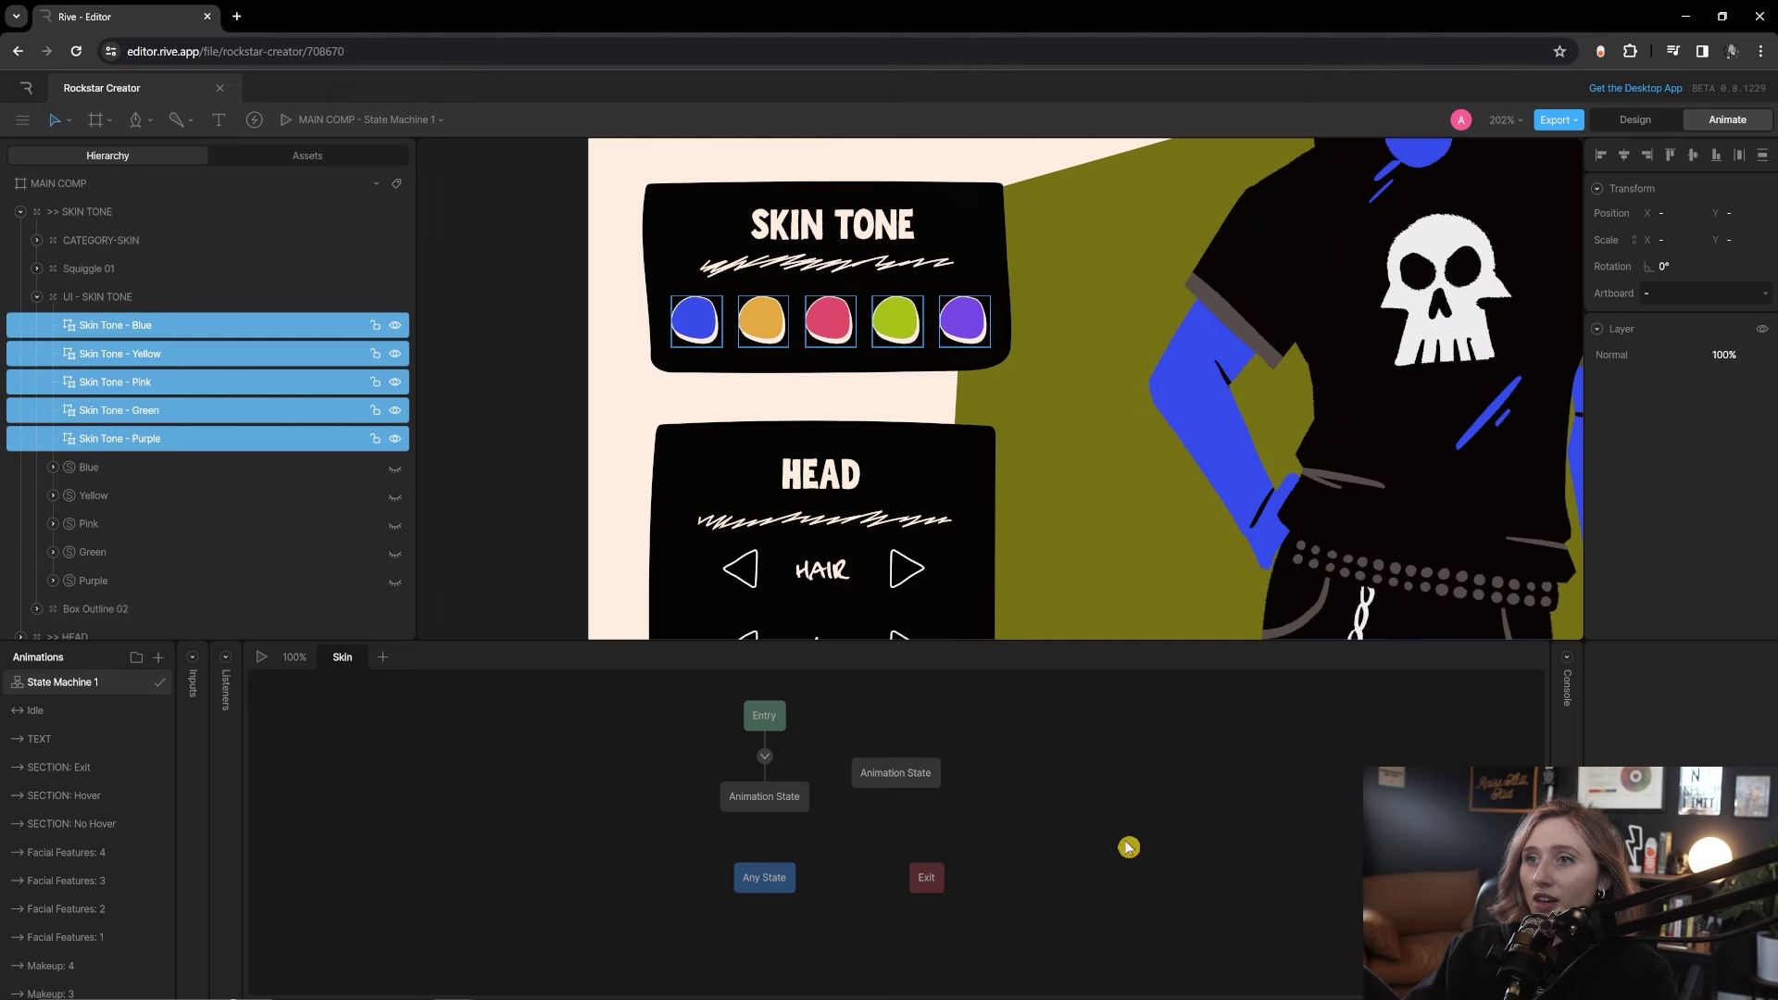
left_click(153, 298)
left_click(153, 325)
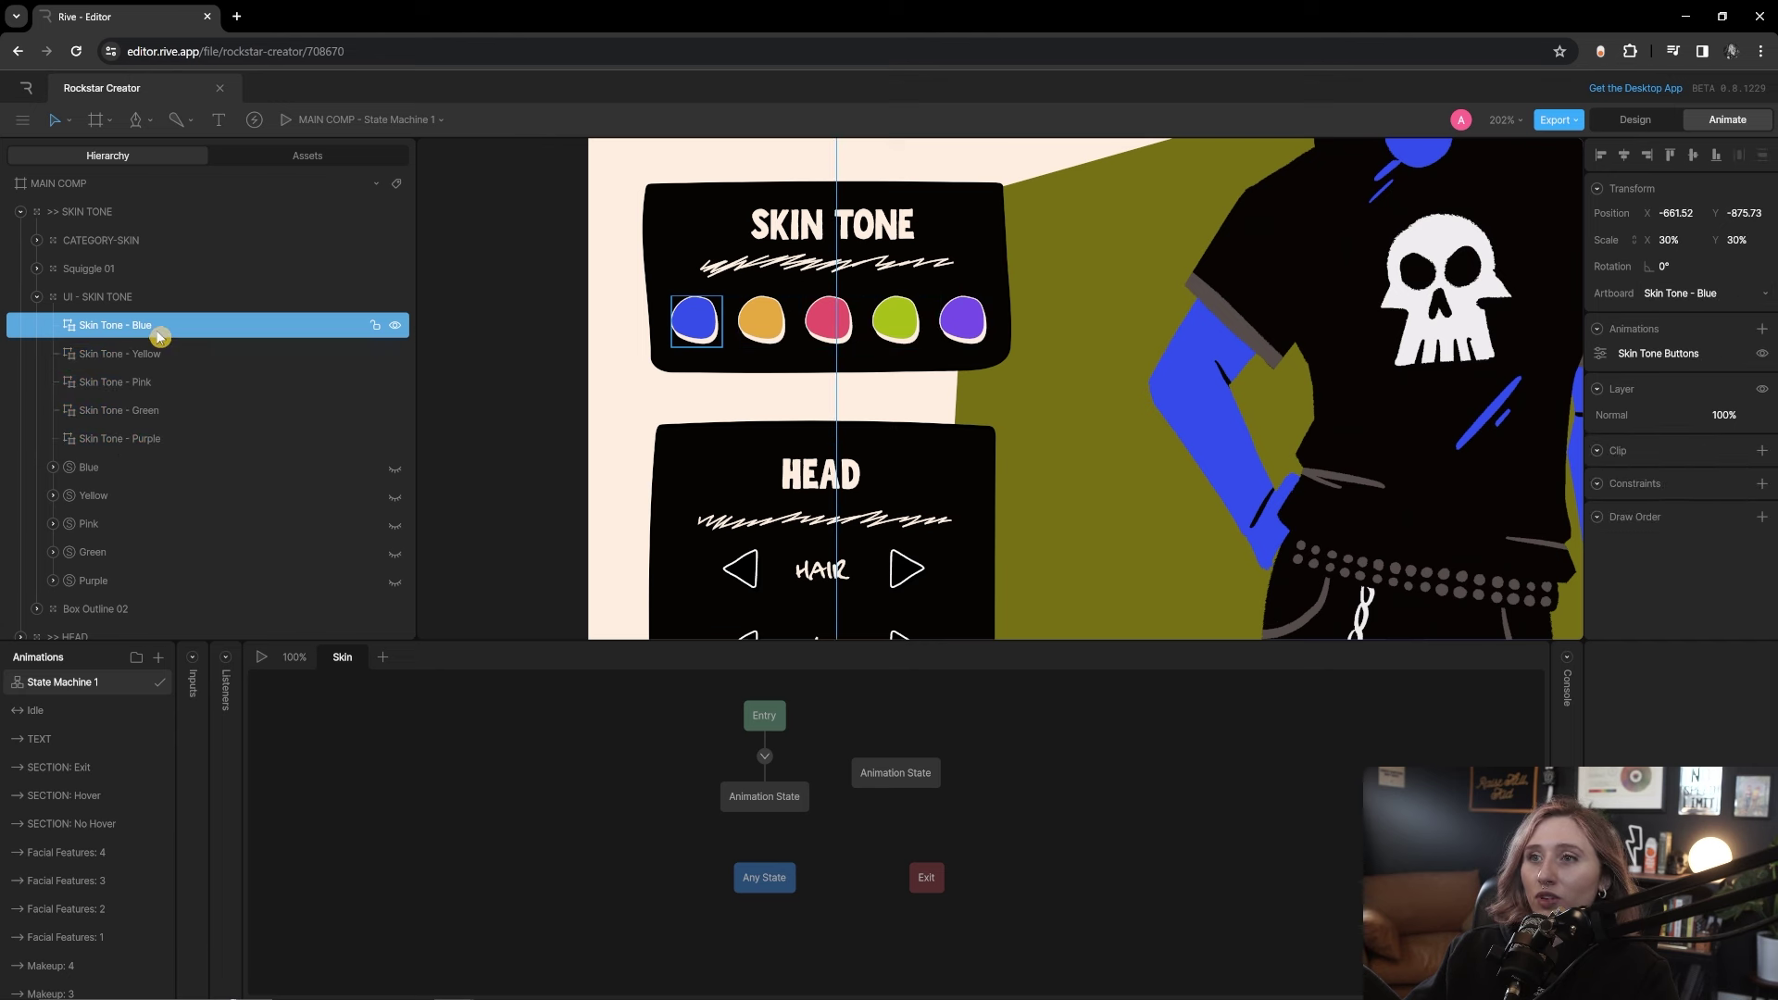
left_click(262, 656)
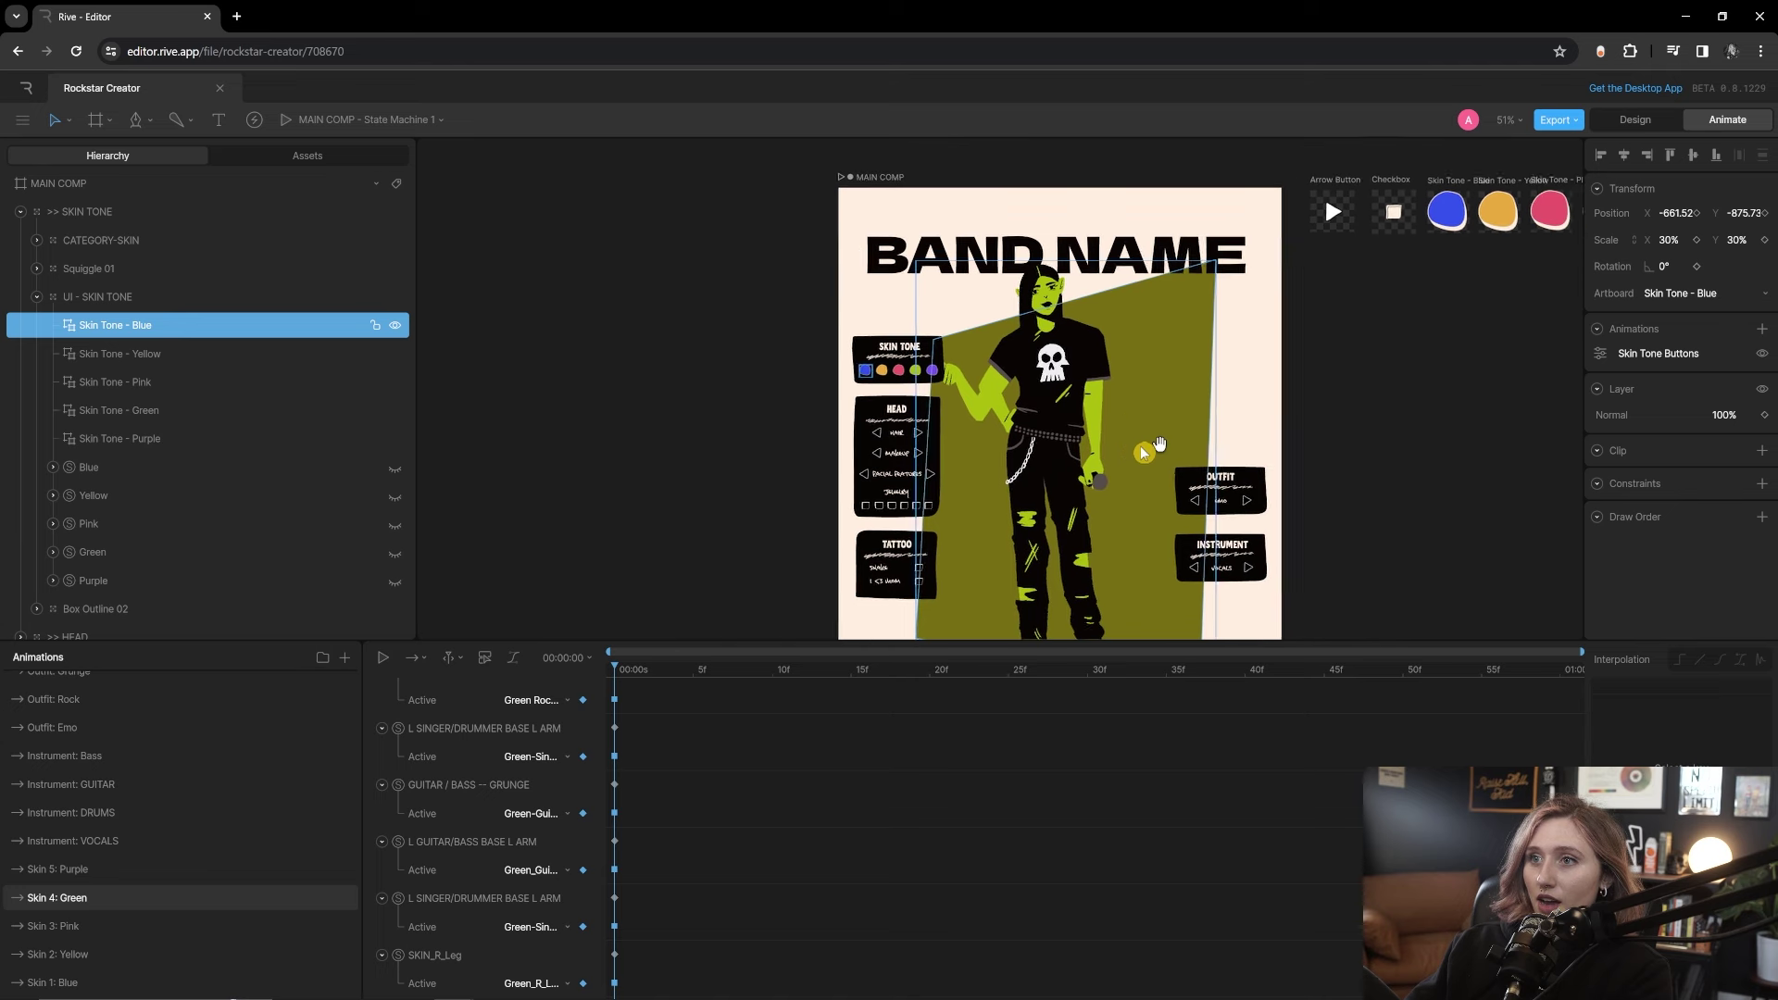
Look over the character and the category boxes across MAIN COMP with the Skin 4: Green animation active
scroll(1141, 446, "down", 2)
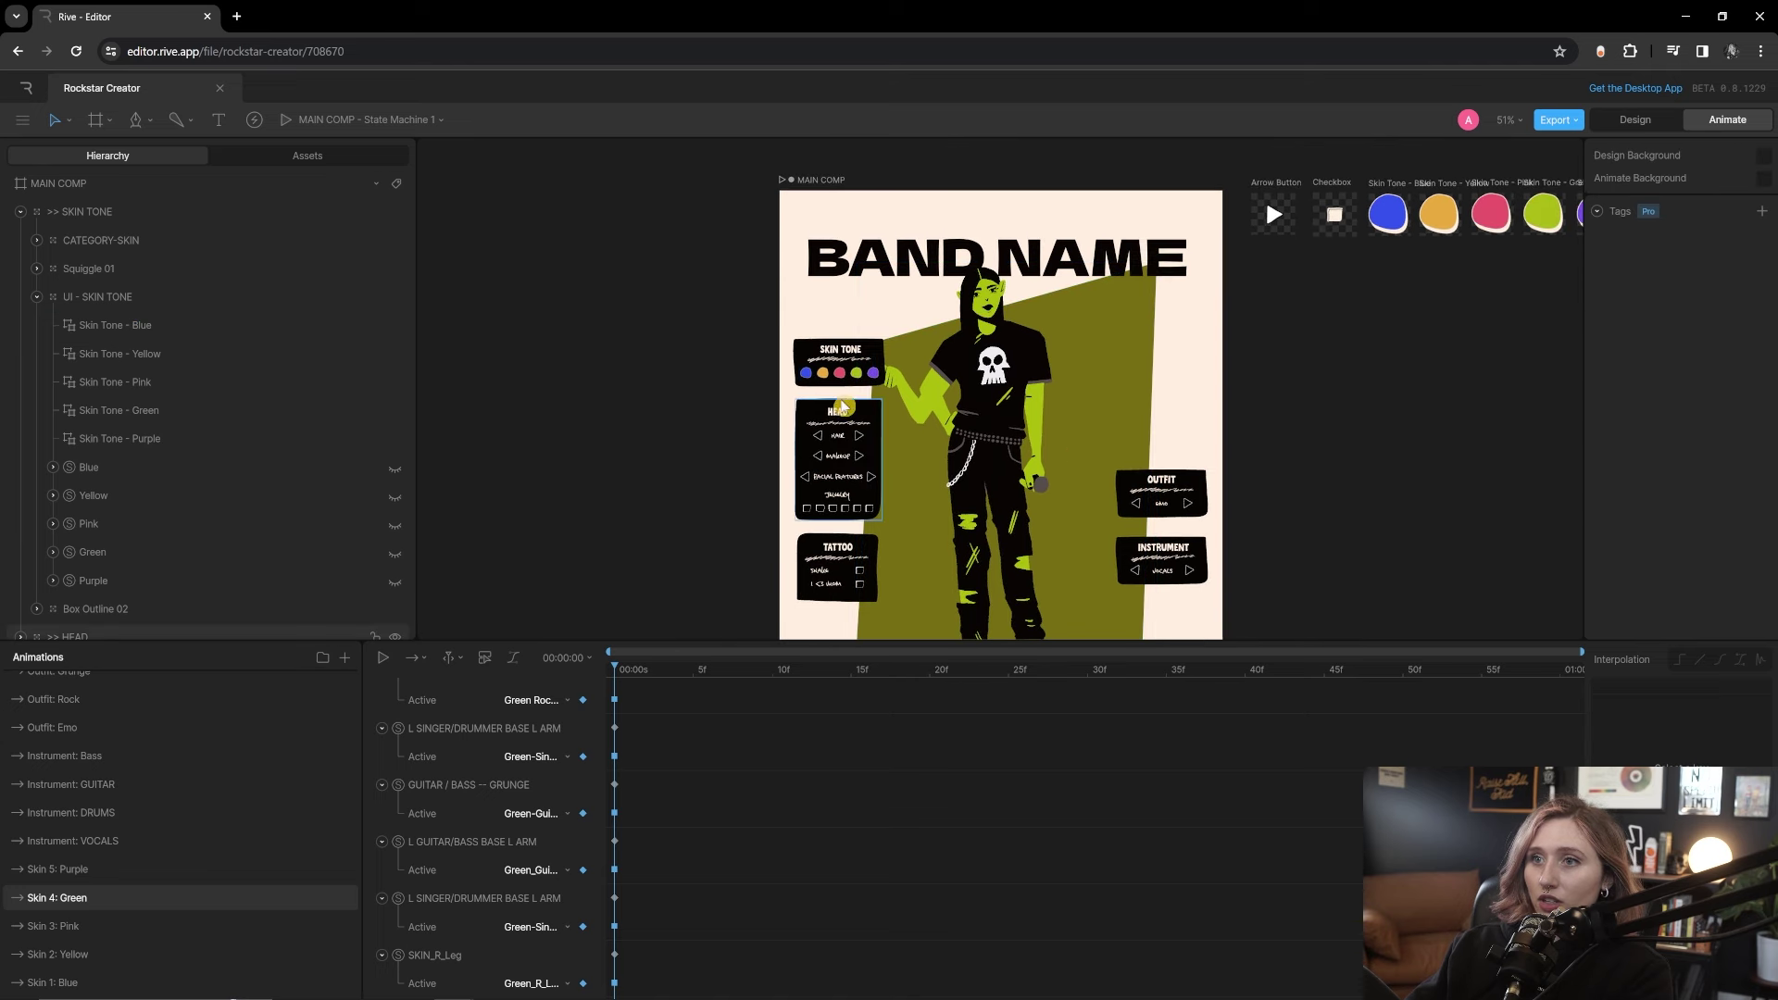
scroll(1000, 389, "up", 2)
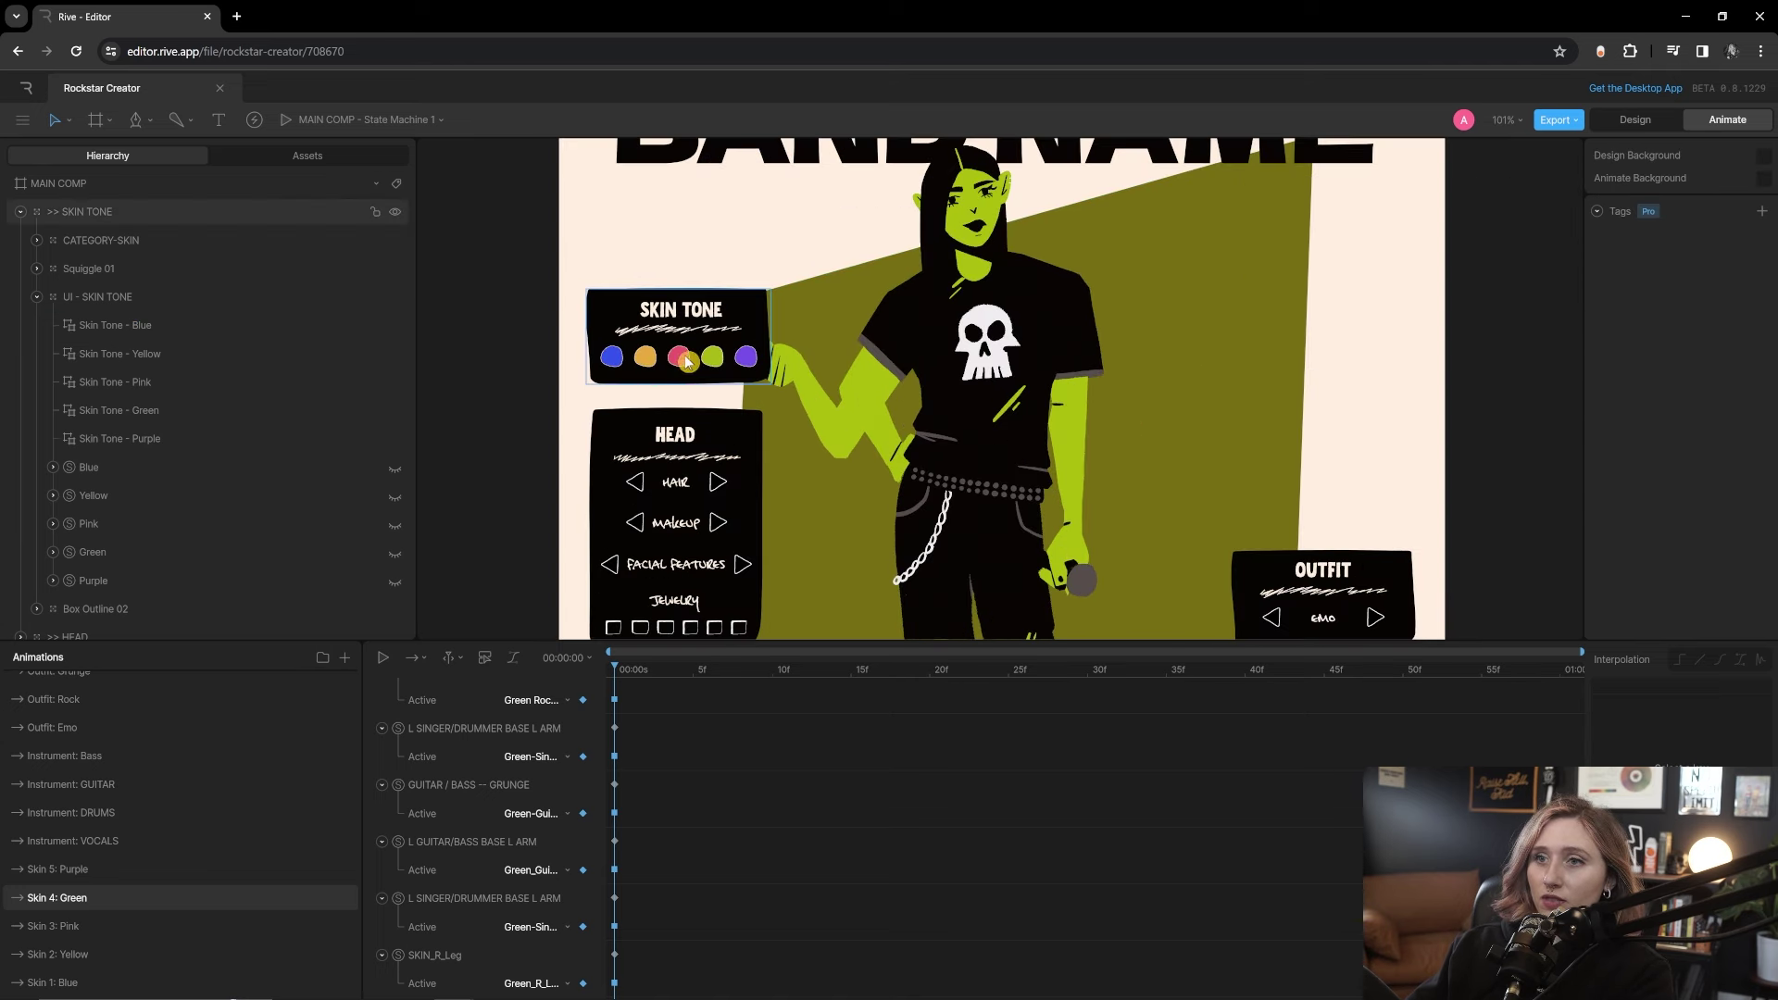
scroll(802, 468, "down", 3)
scroll(802, 468, "right", 3)
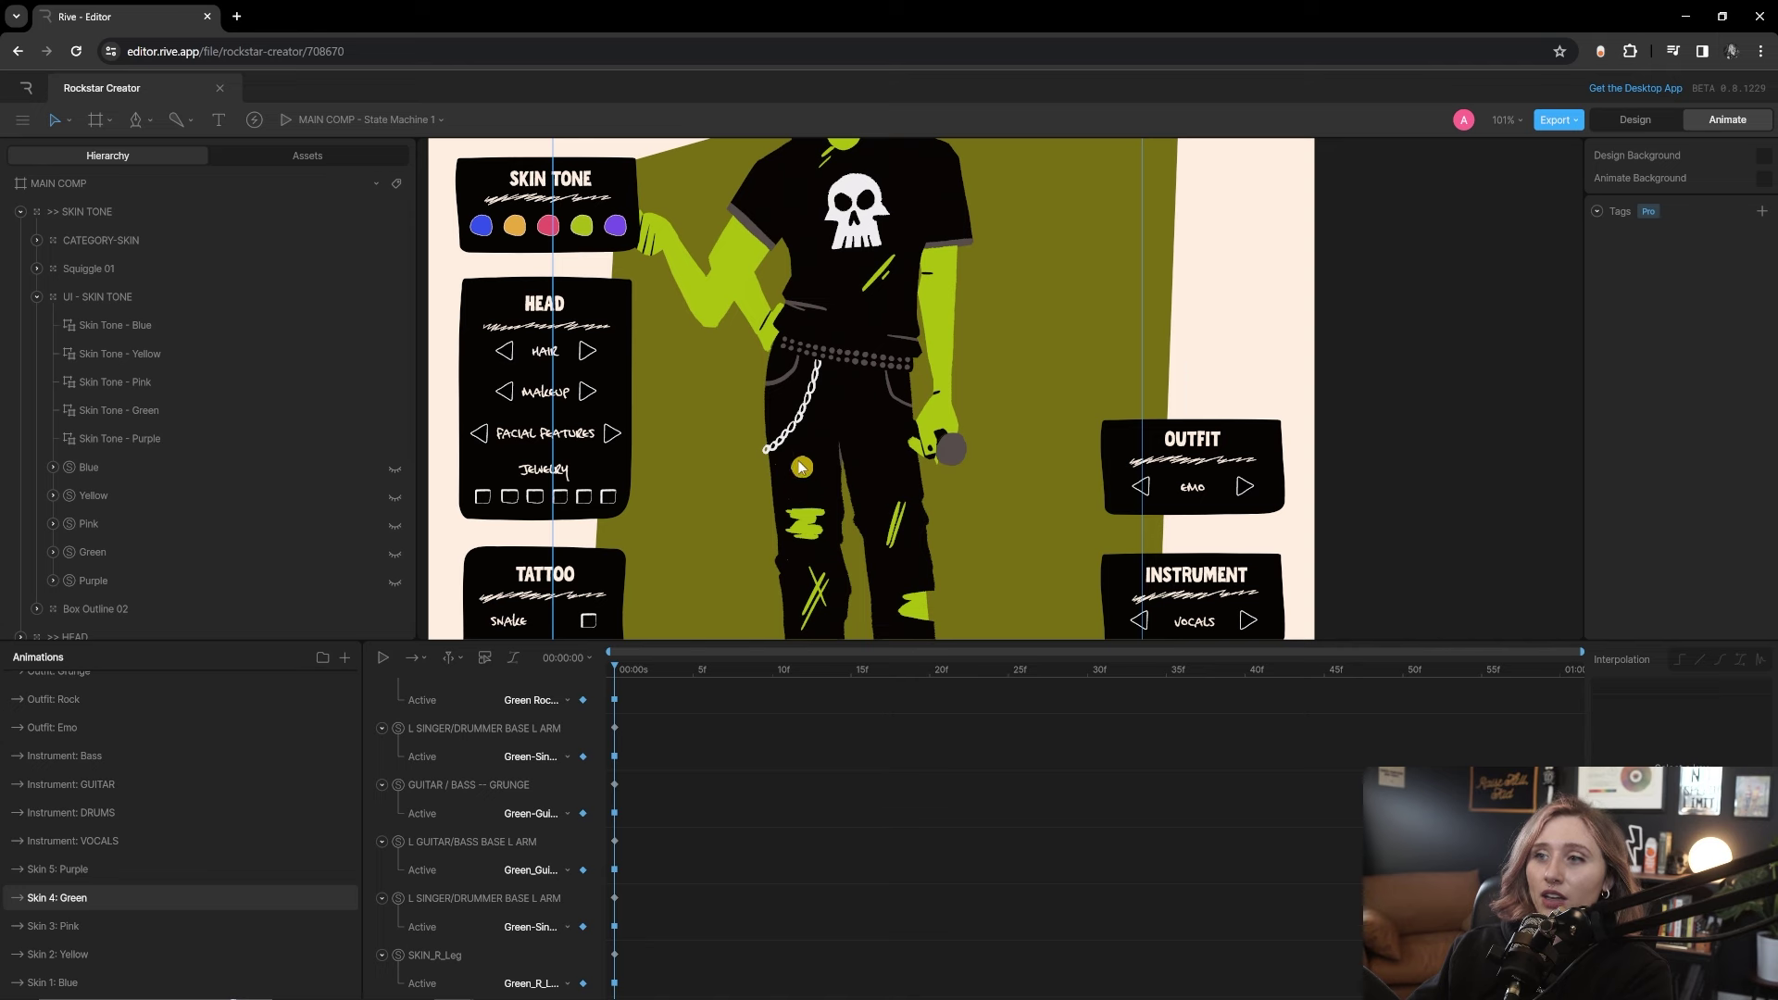
scroll(802, 467, "down", 3)
scroll(802, 468, "left", 2)
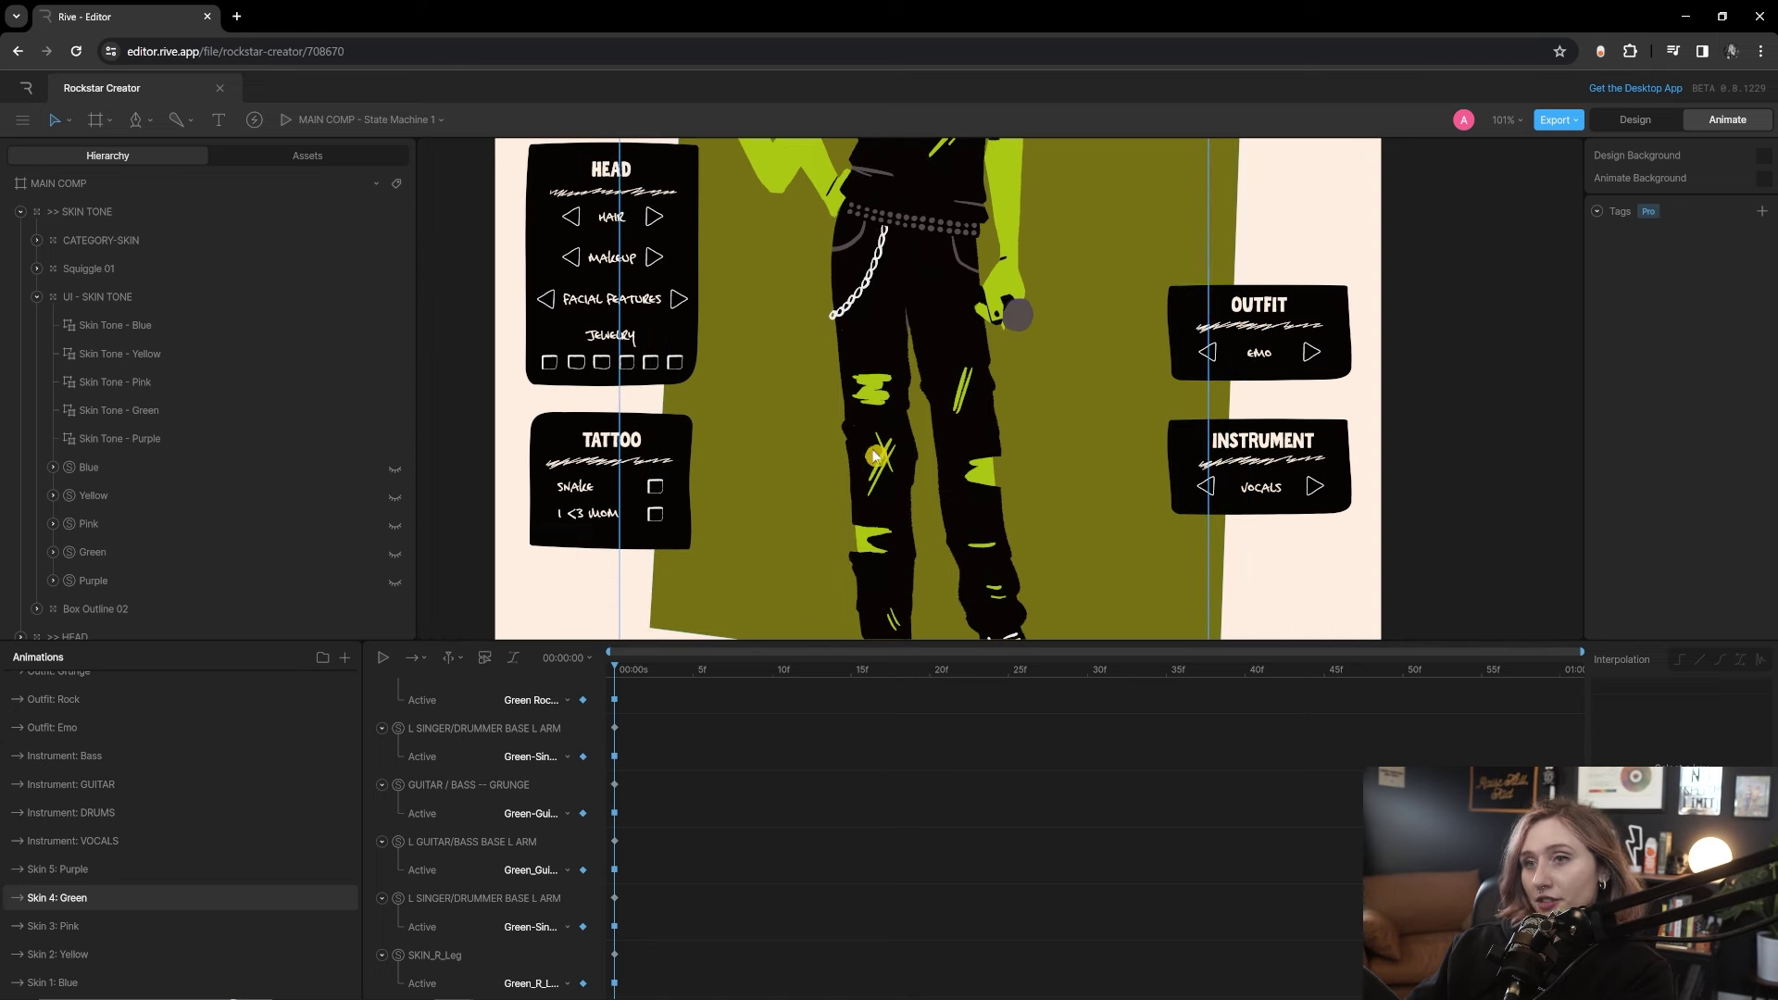
scroll(1278, 380, "up", 10)
scroll(1327, 389, "right", 2)
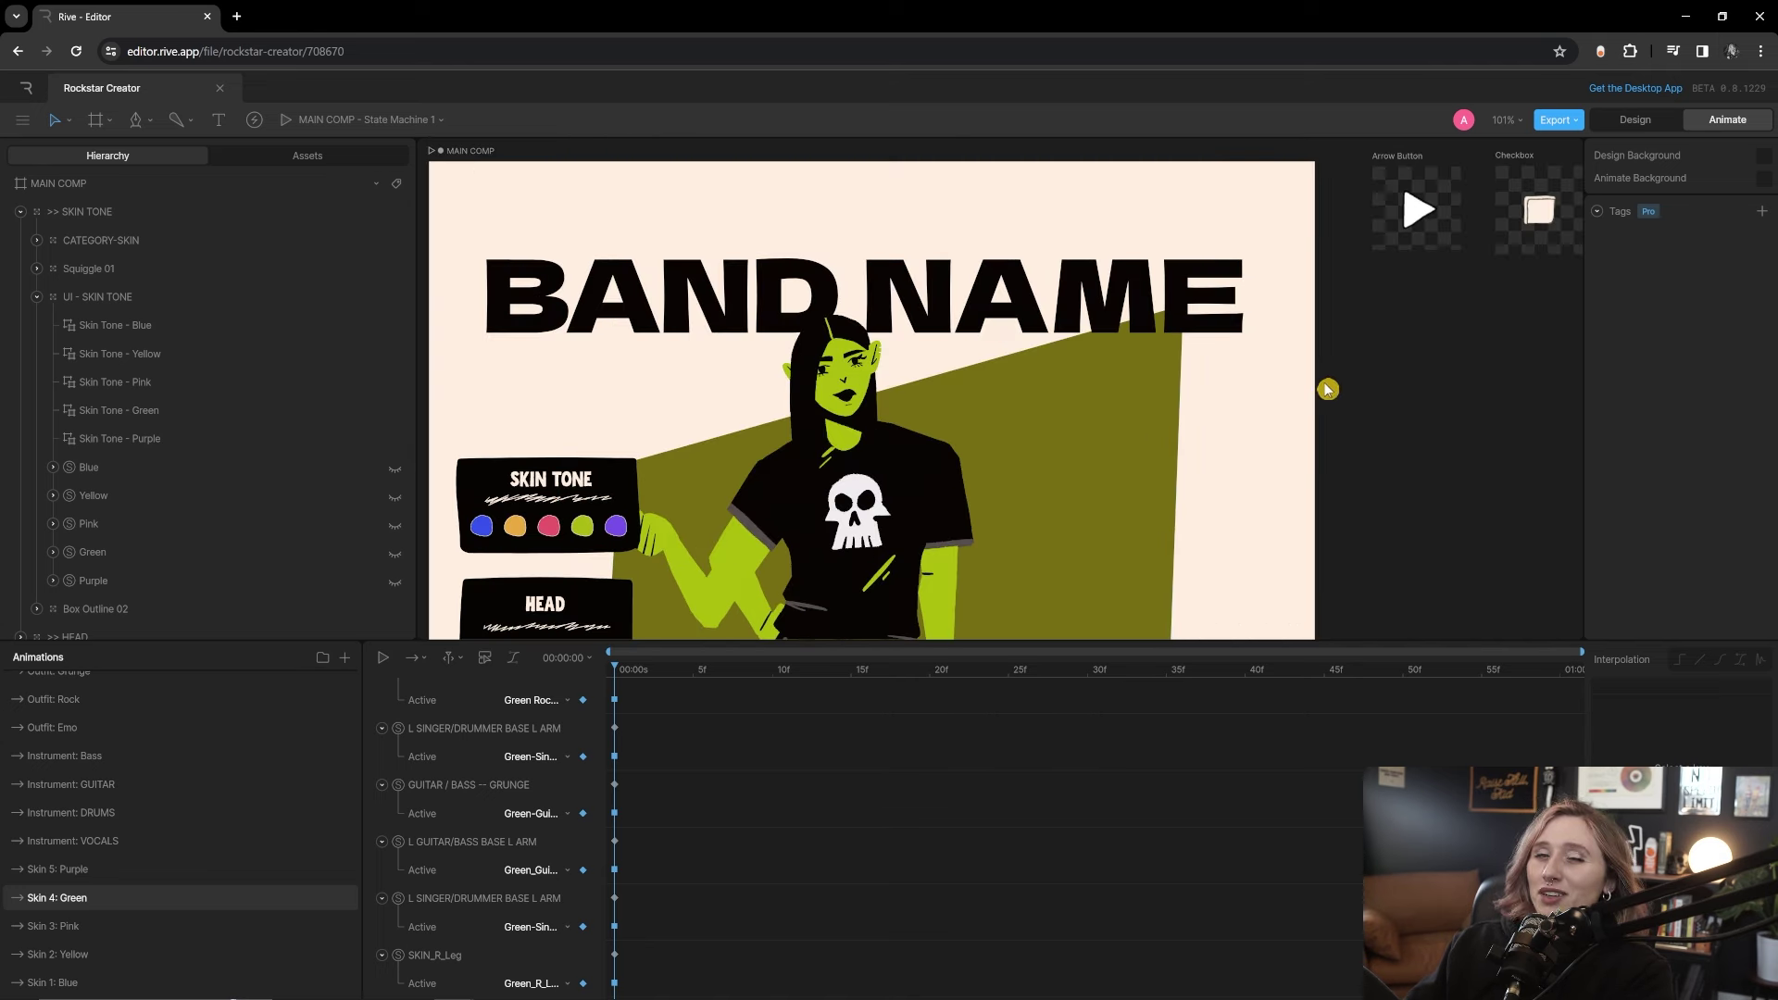
scroll(1396, 451, "down", 2)
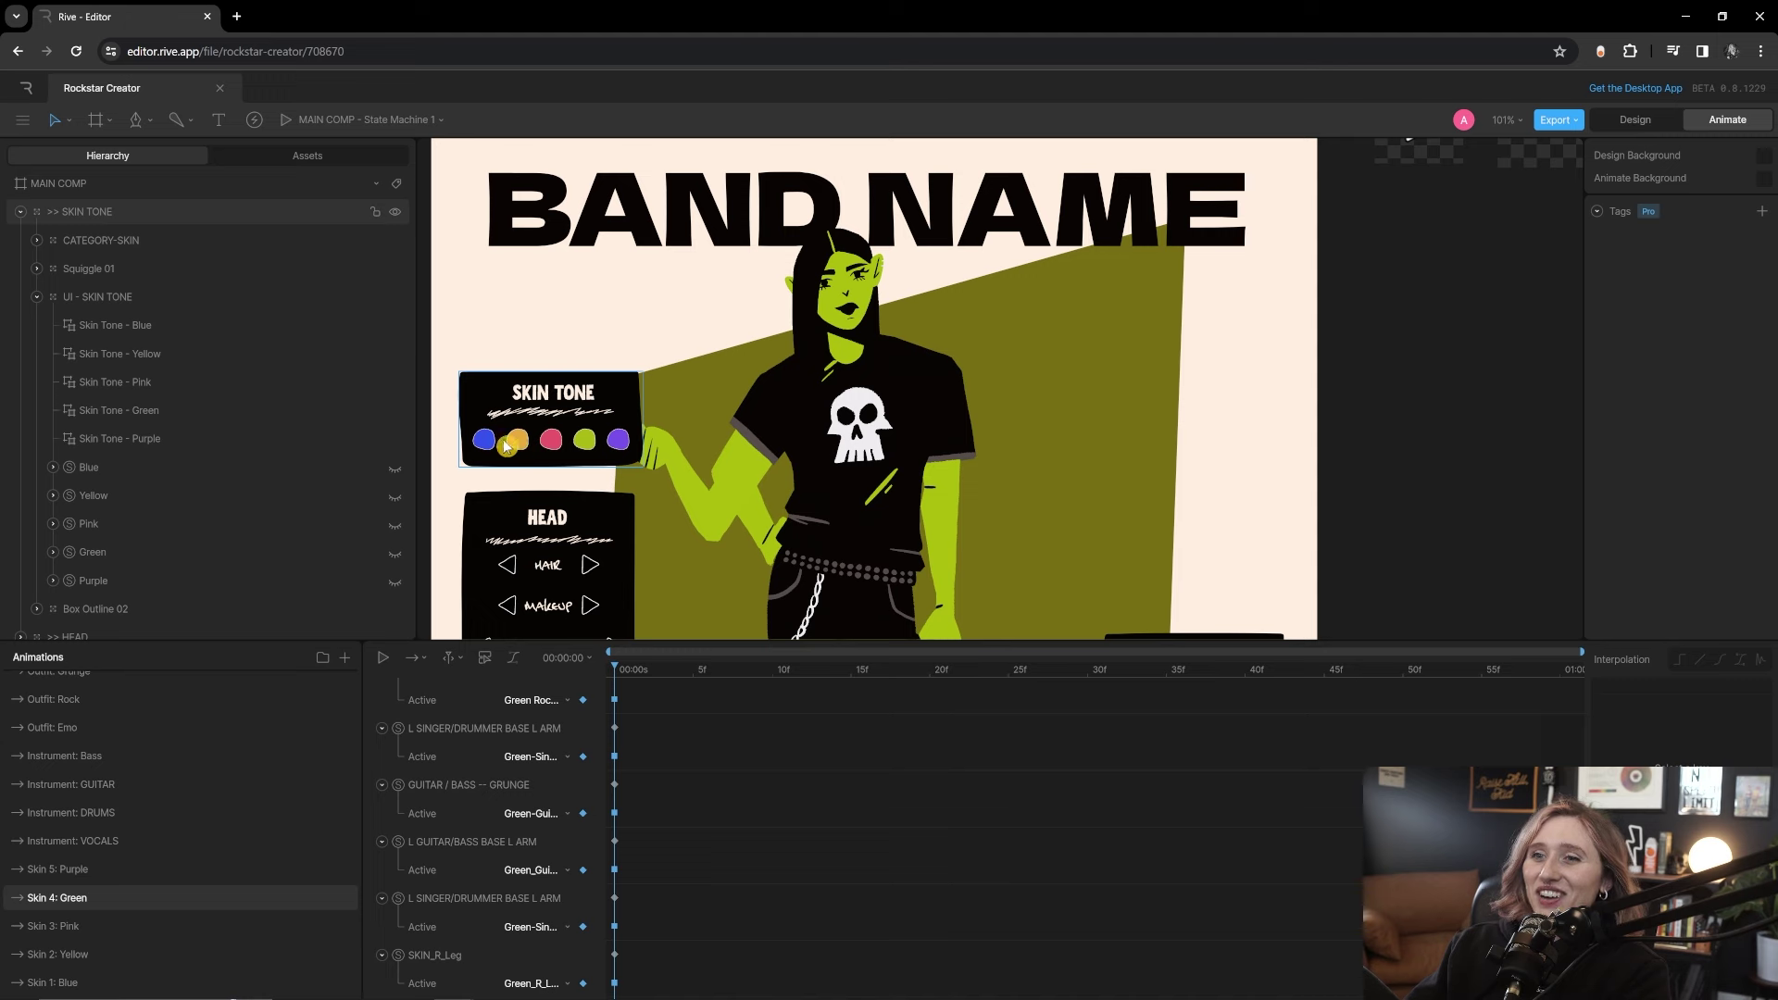
Return to State Machine 1 in the animations list and preview it
scroll(159, 713, "up", 10)
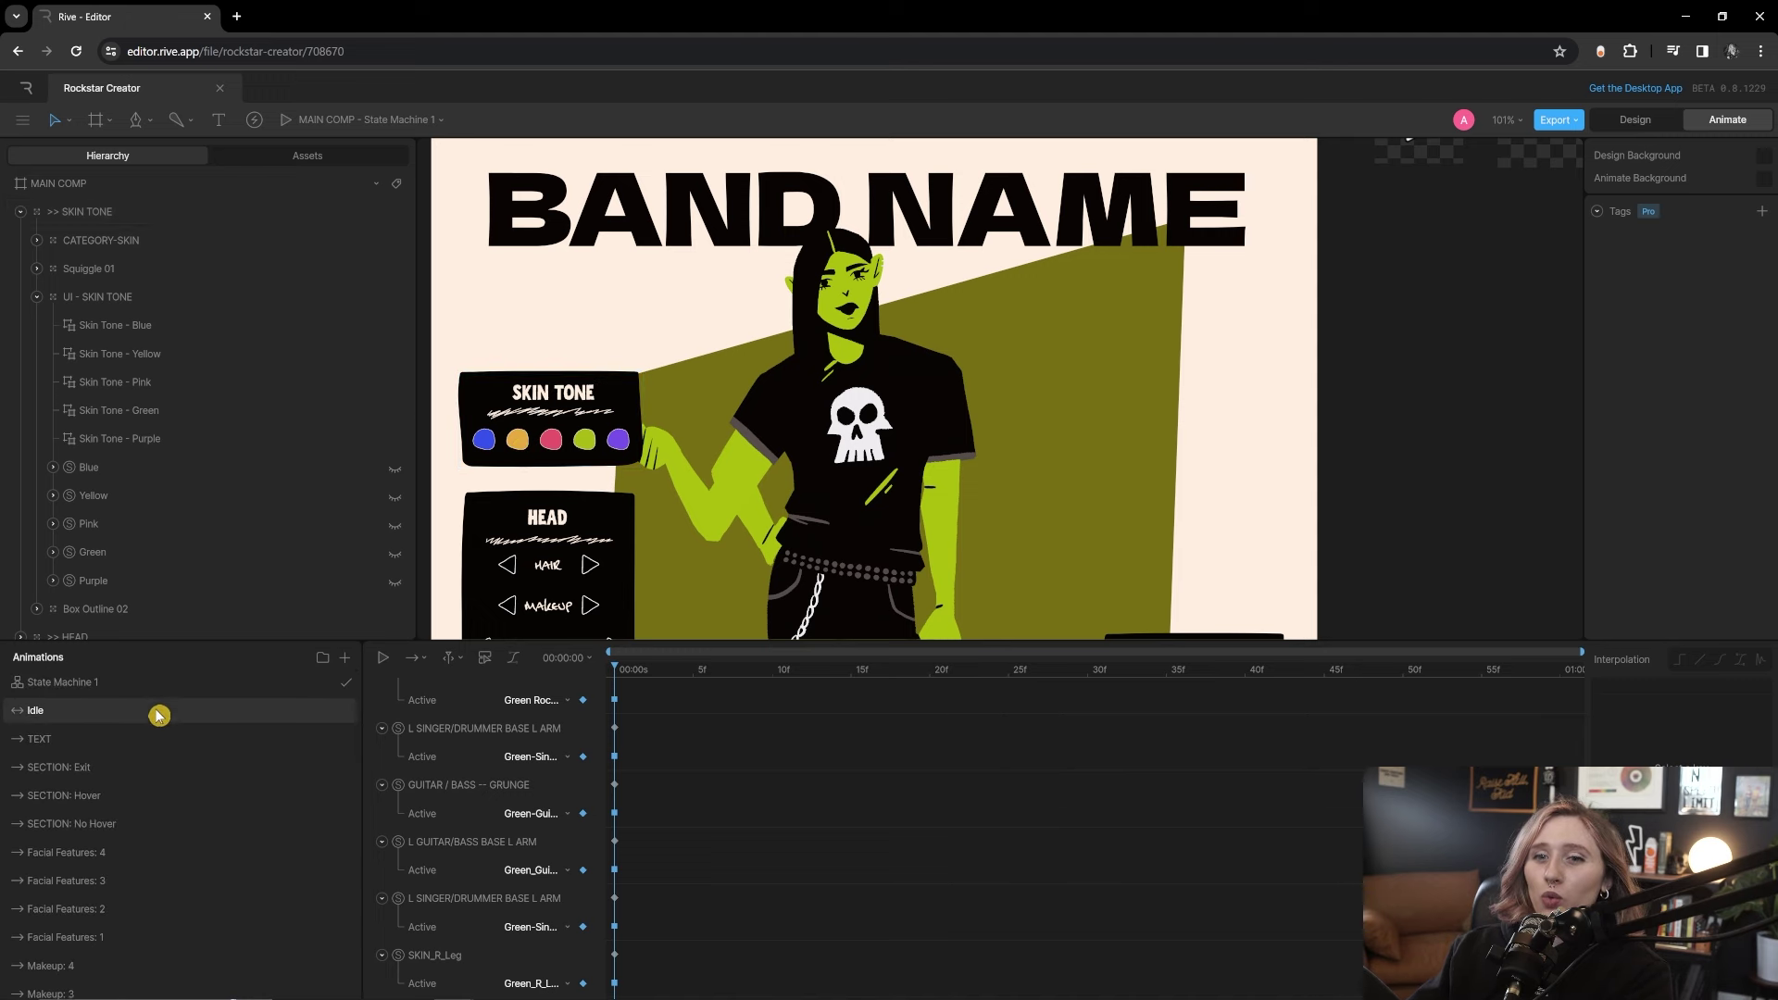
left_click(157, 690)
key("space")
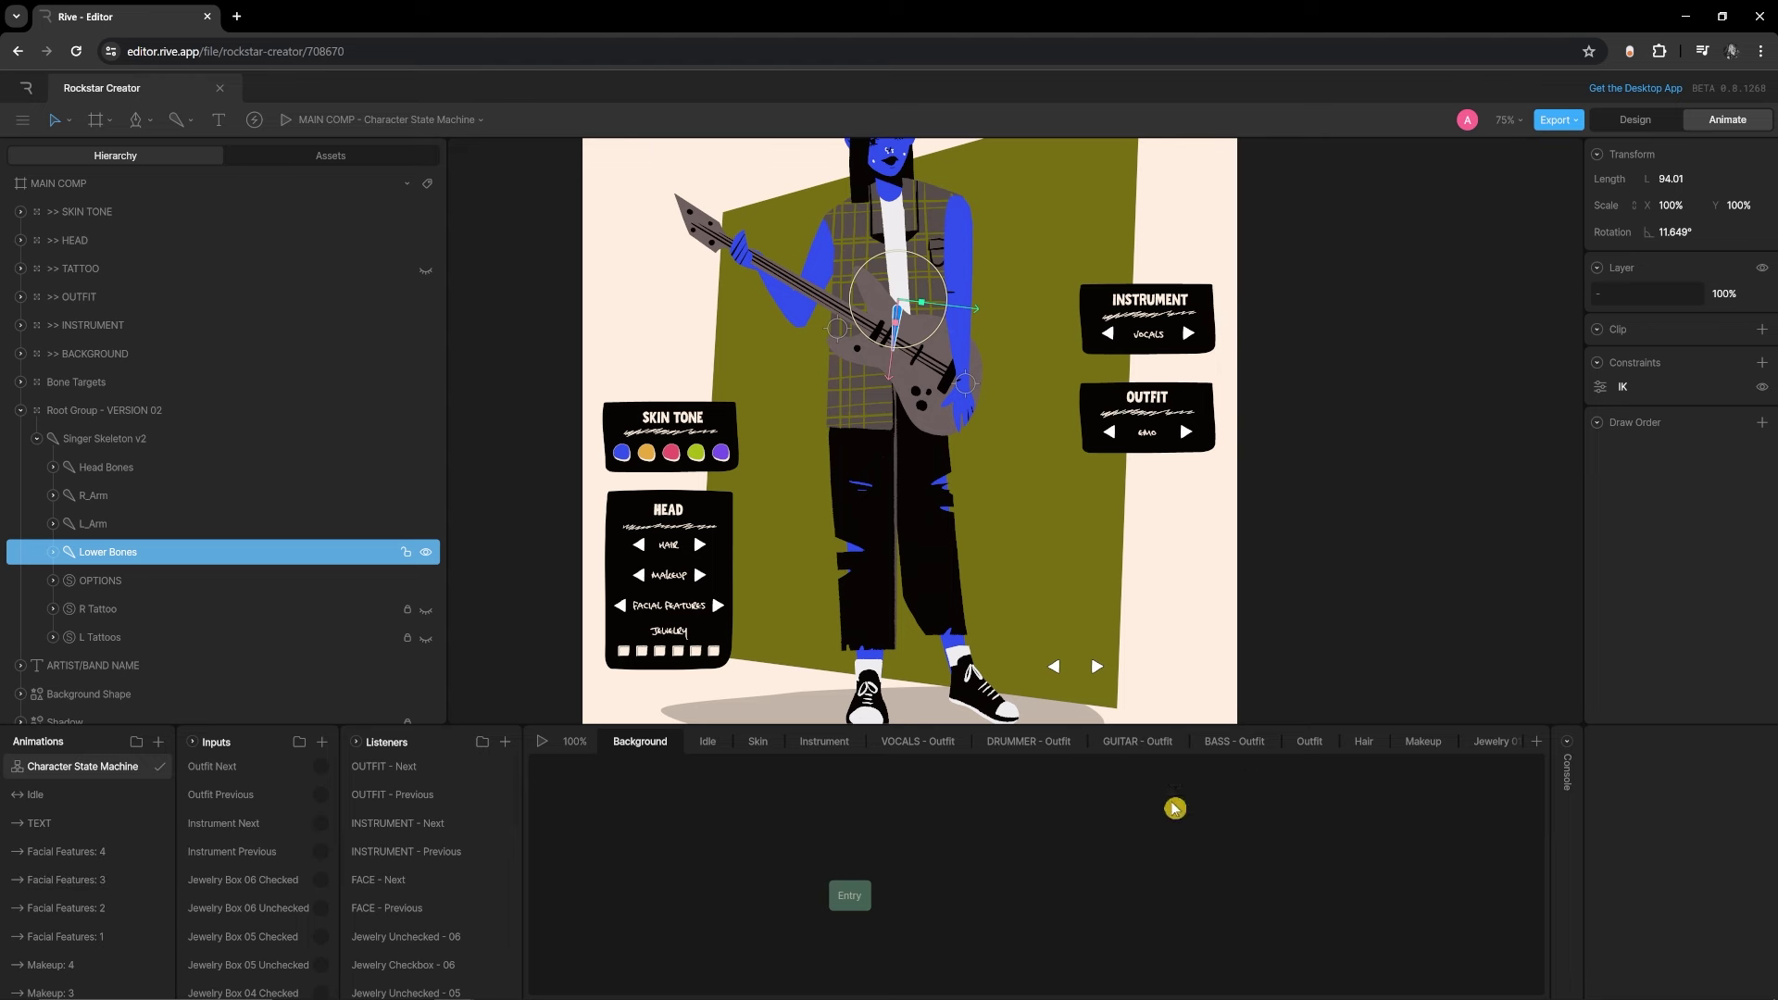
Compare the Idle, Skin, Instrument and VOCALS - Outfit layers of the Character State Machine
left_click(705, 752)
left_click(758, 743)
left_click(813, 756)
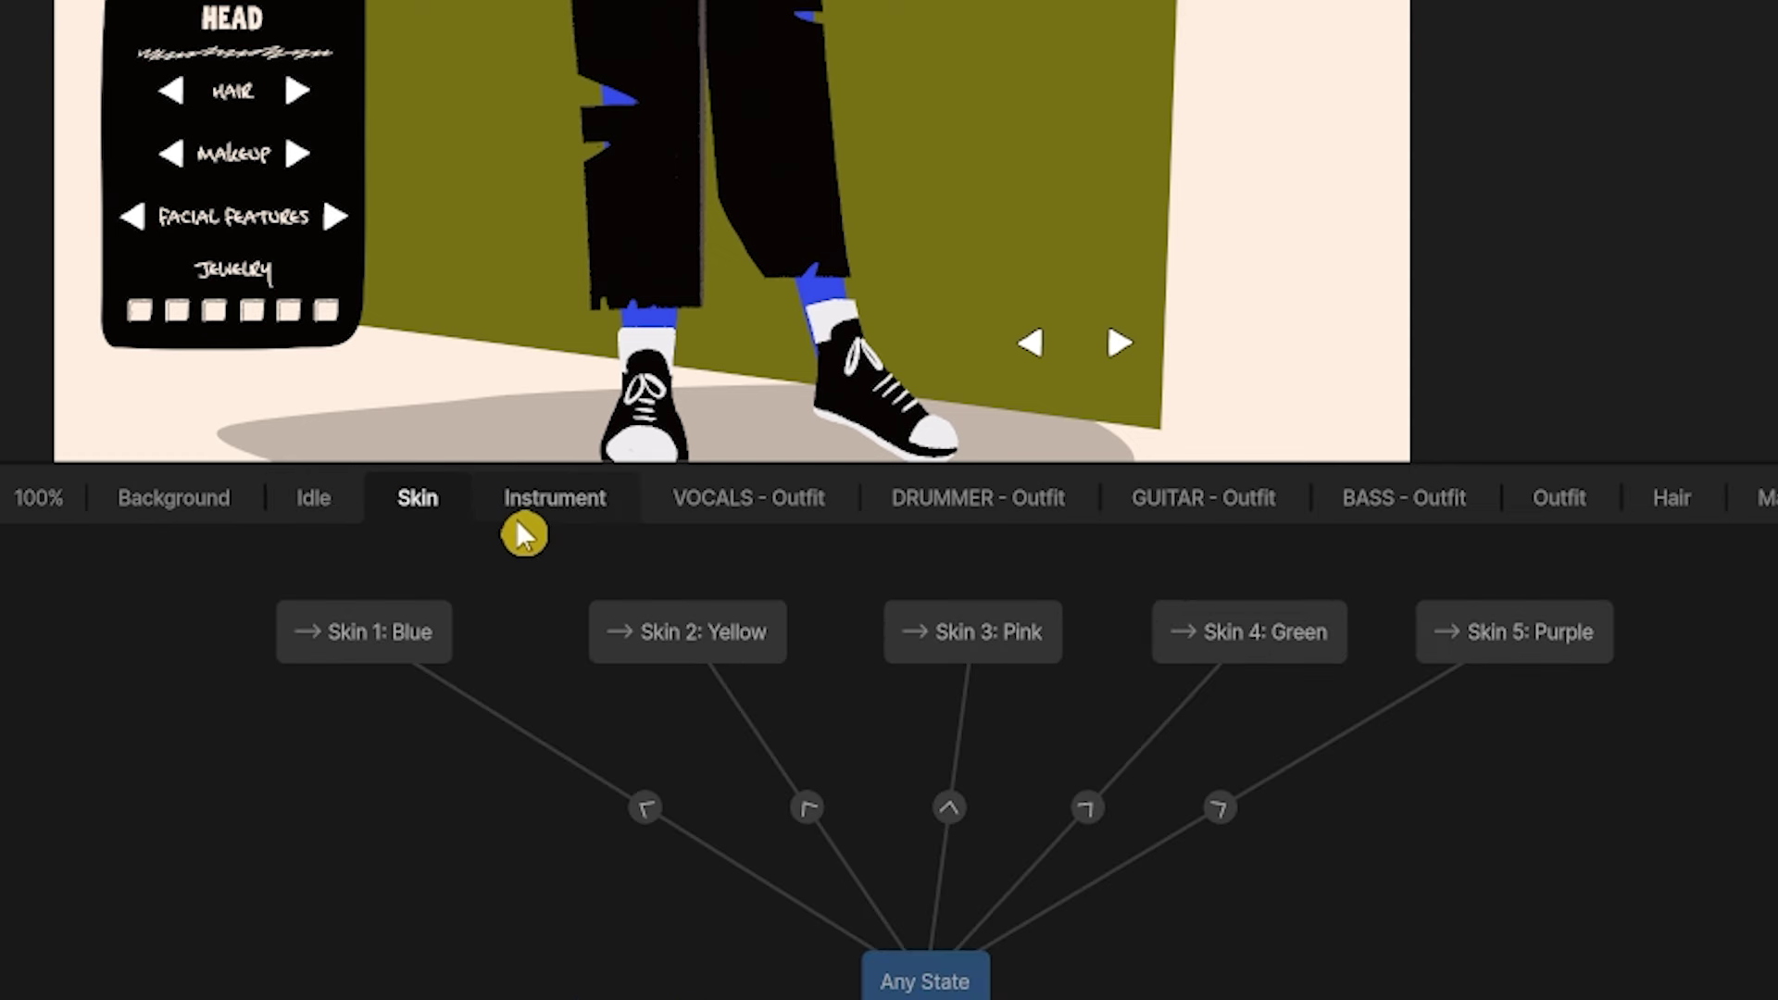
left_click(740, 529)
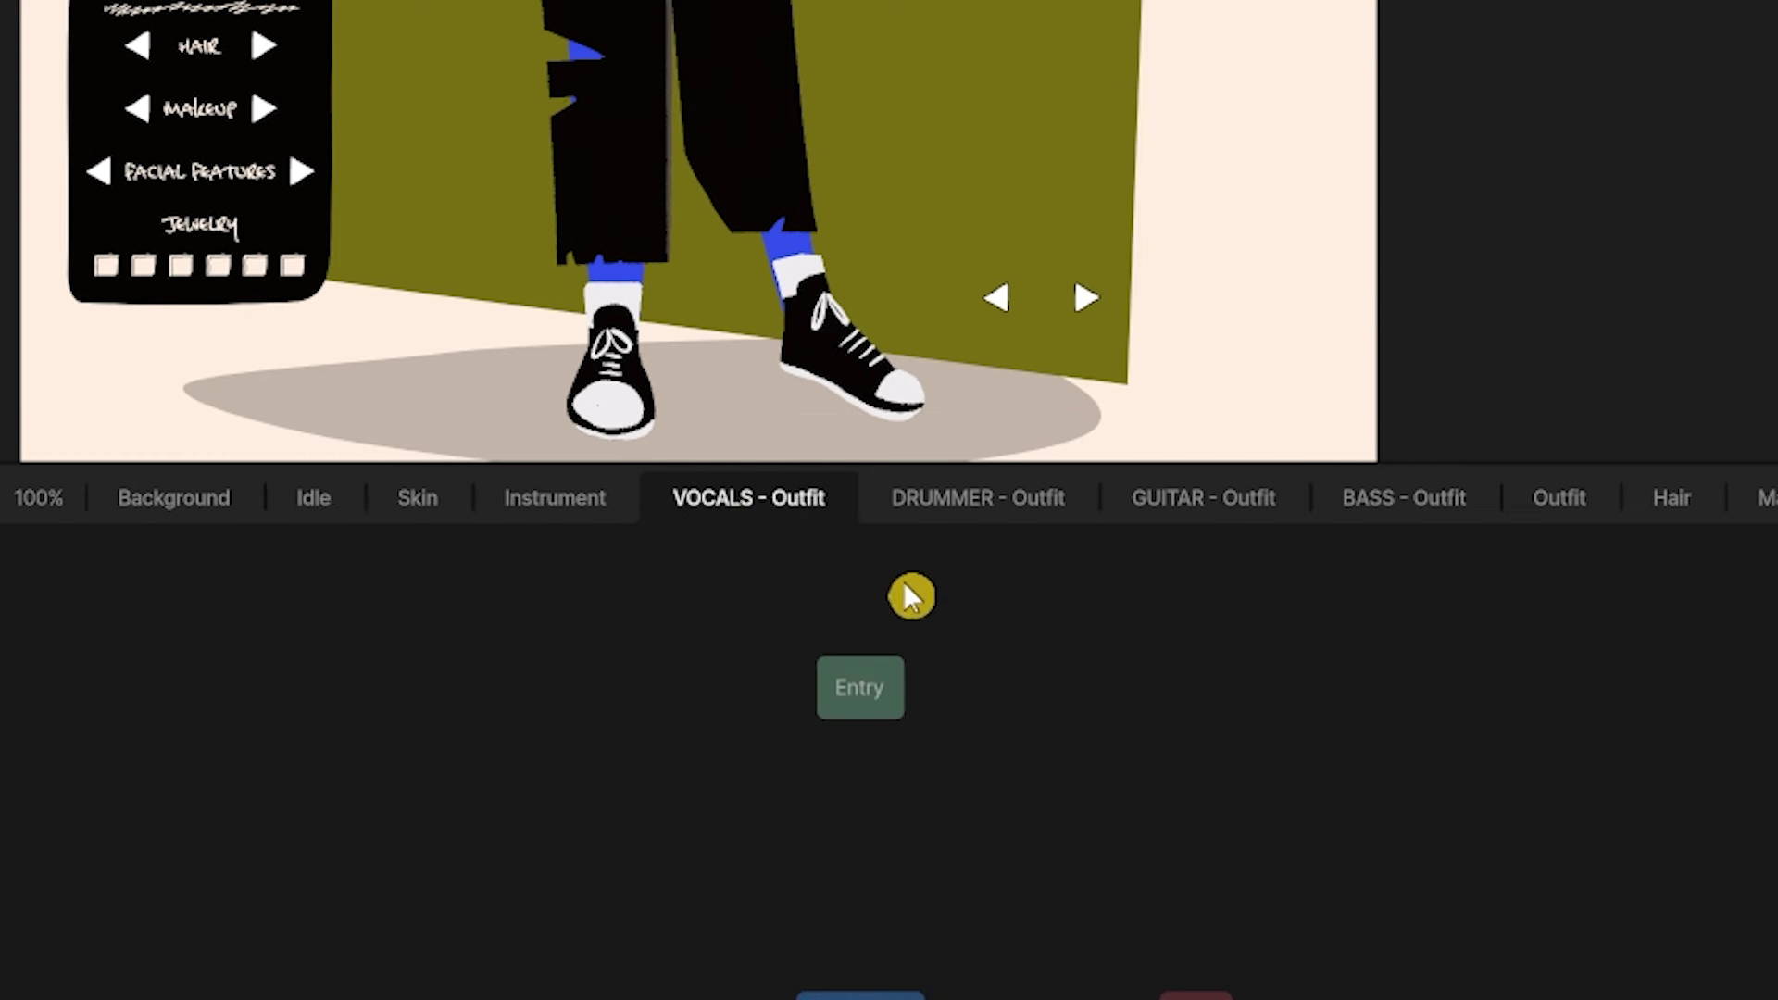
left_click(567, 493)
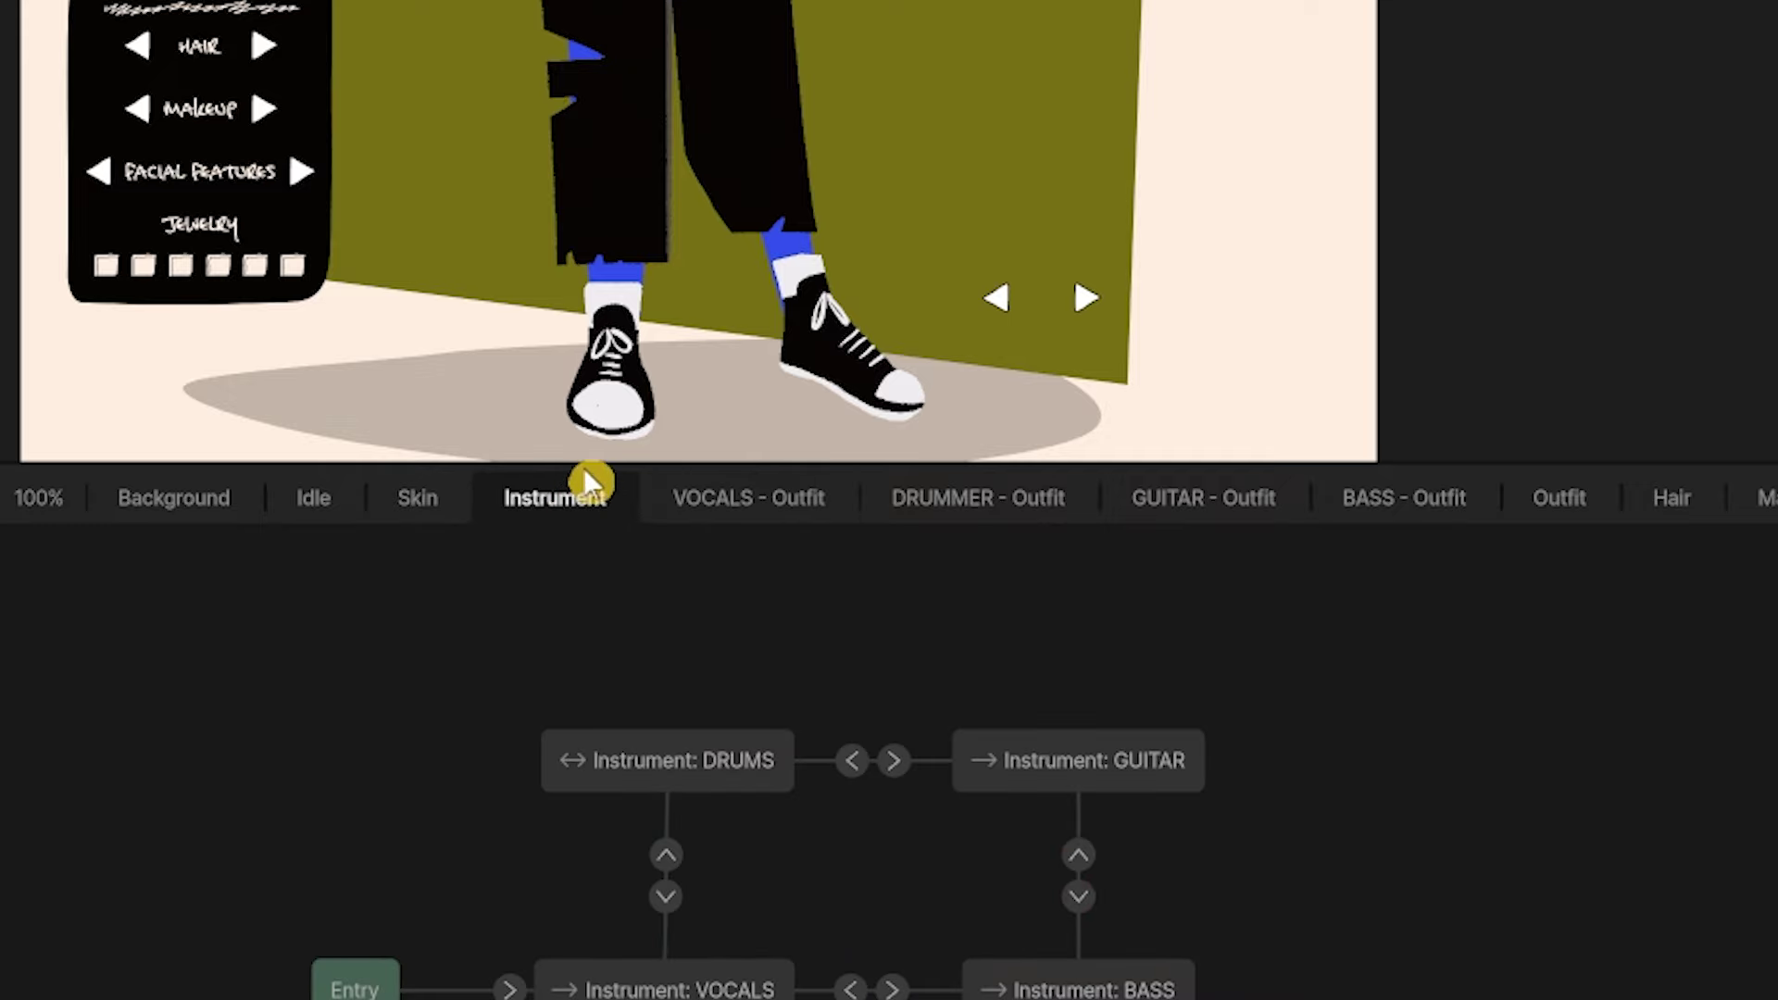
Enlarge the state machine graph area and review the states in the Skin and Idle layers
left_click_drag(582, 458, 586, 386)
scroll(1291, 139, "up", 4)
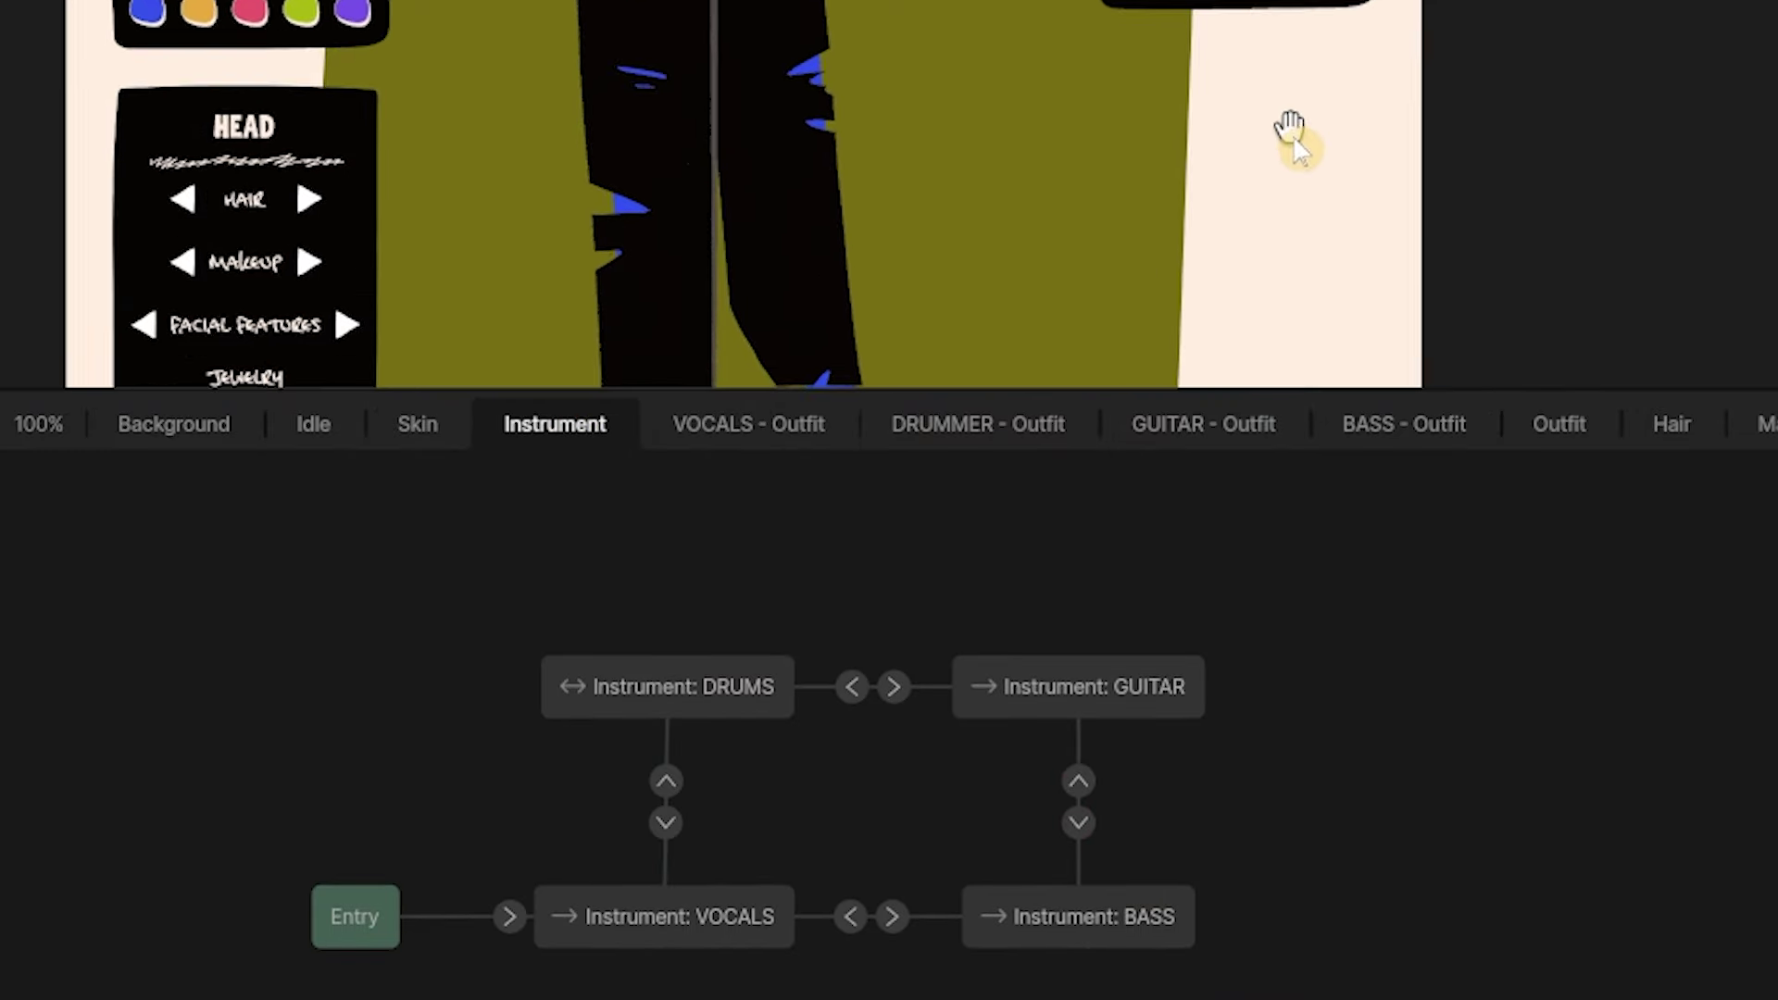
left_click_drag(1272, 134, 1135, 87)
left_click(418, 424)
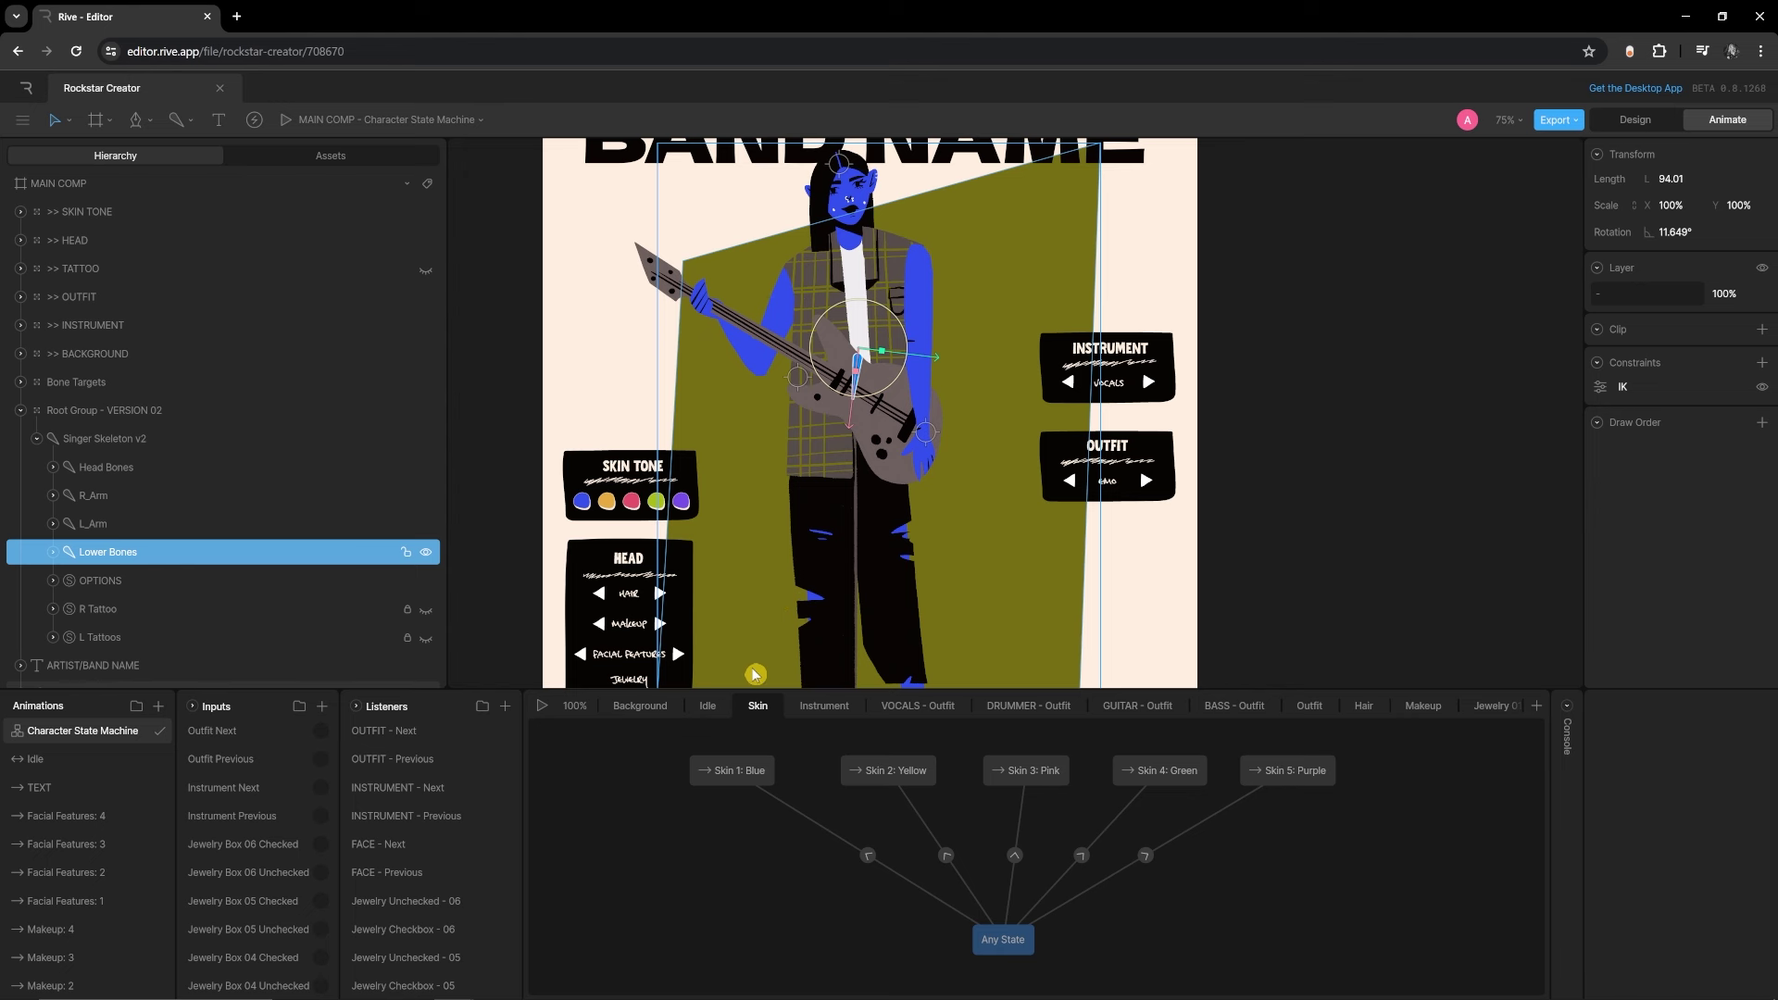
left_click(708, 705)
left_click_drag(762, 819, 775, 804)
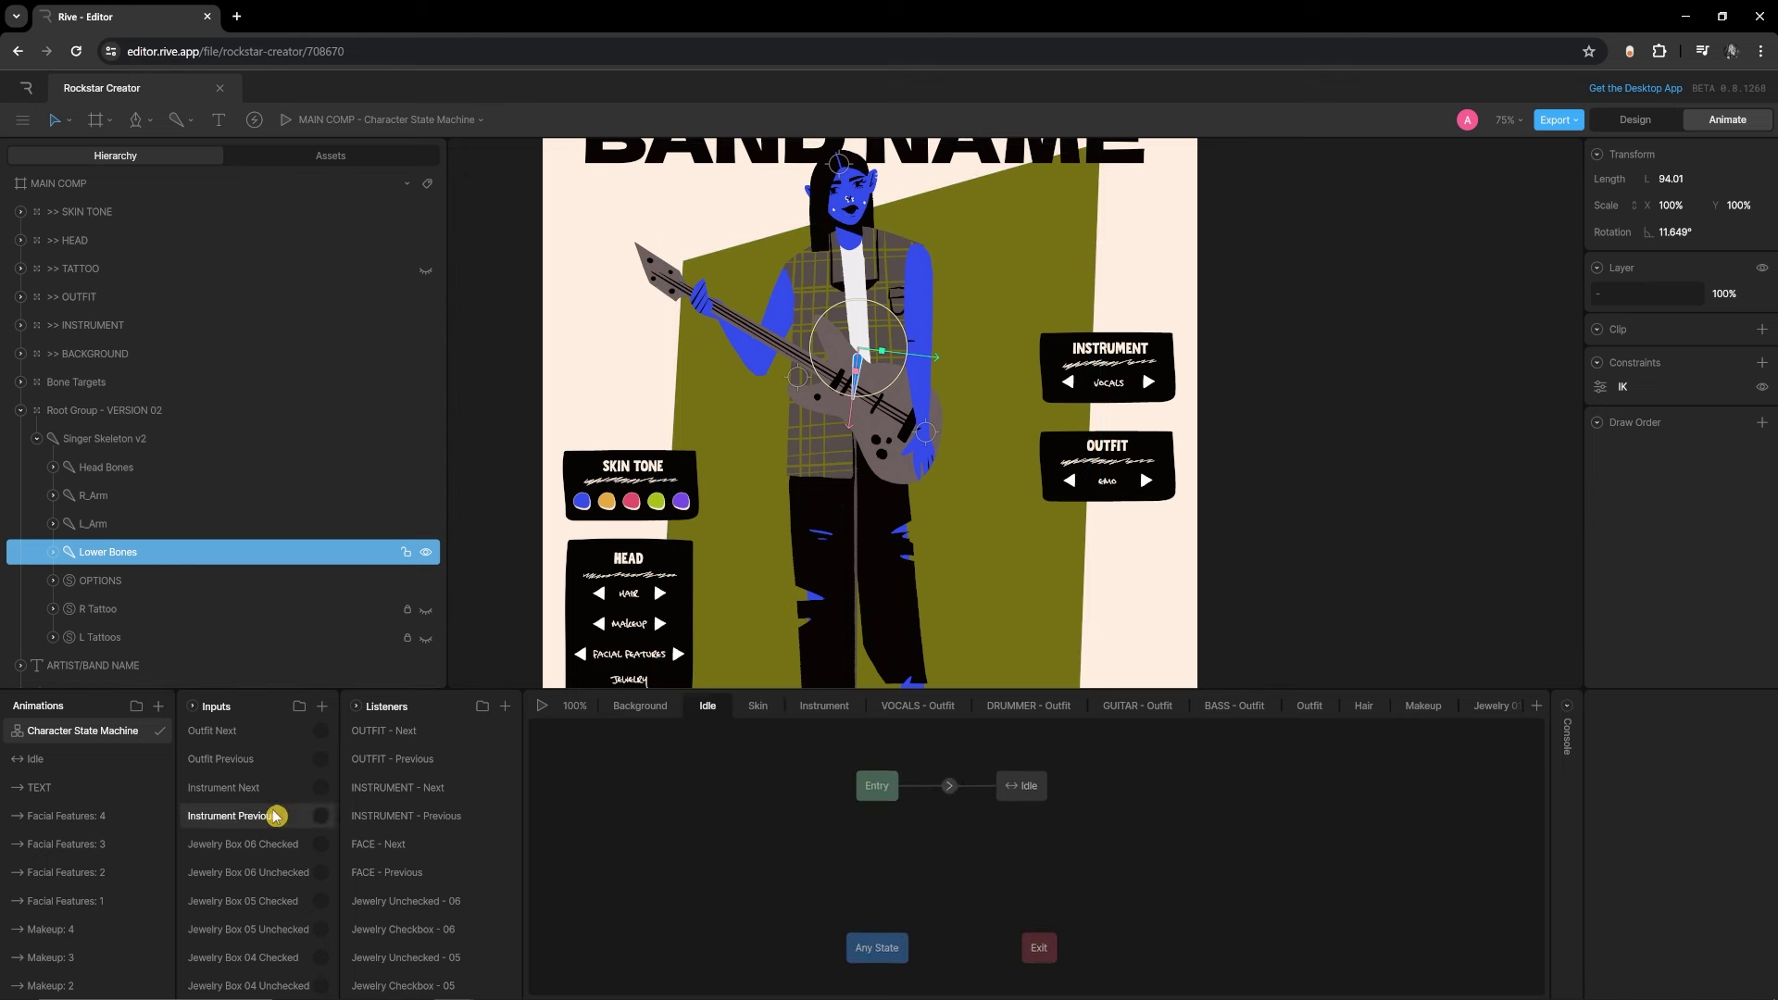
Open the Idle animation and scrub its timeline back and forth while watching the character's torso and hands
left_click(37, 767)
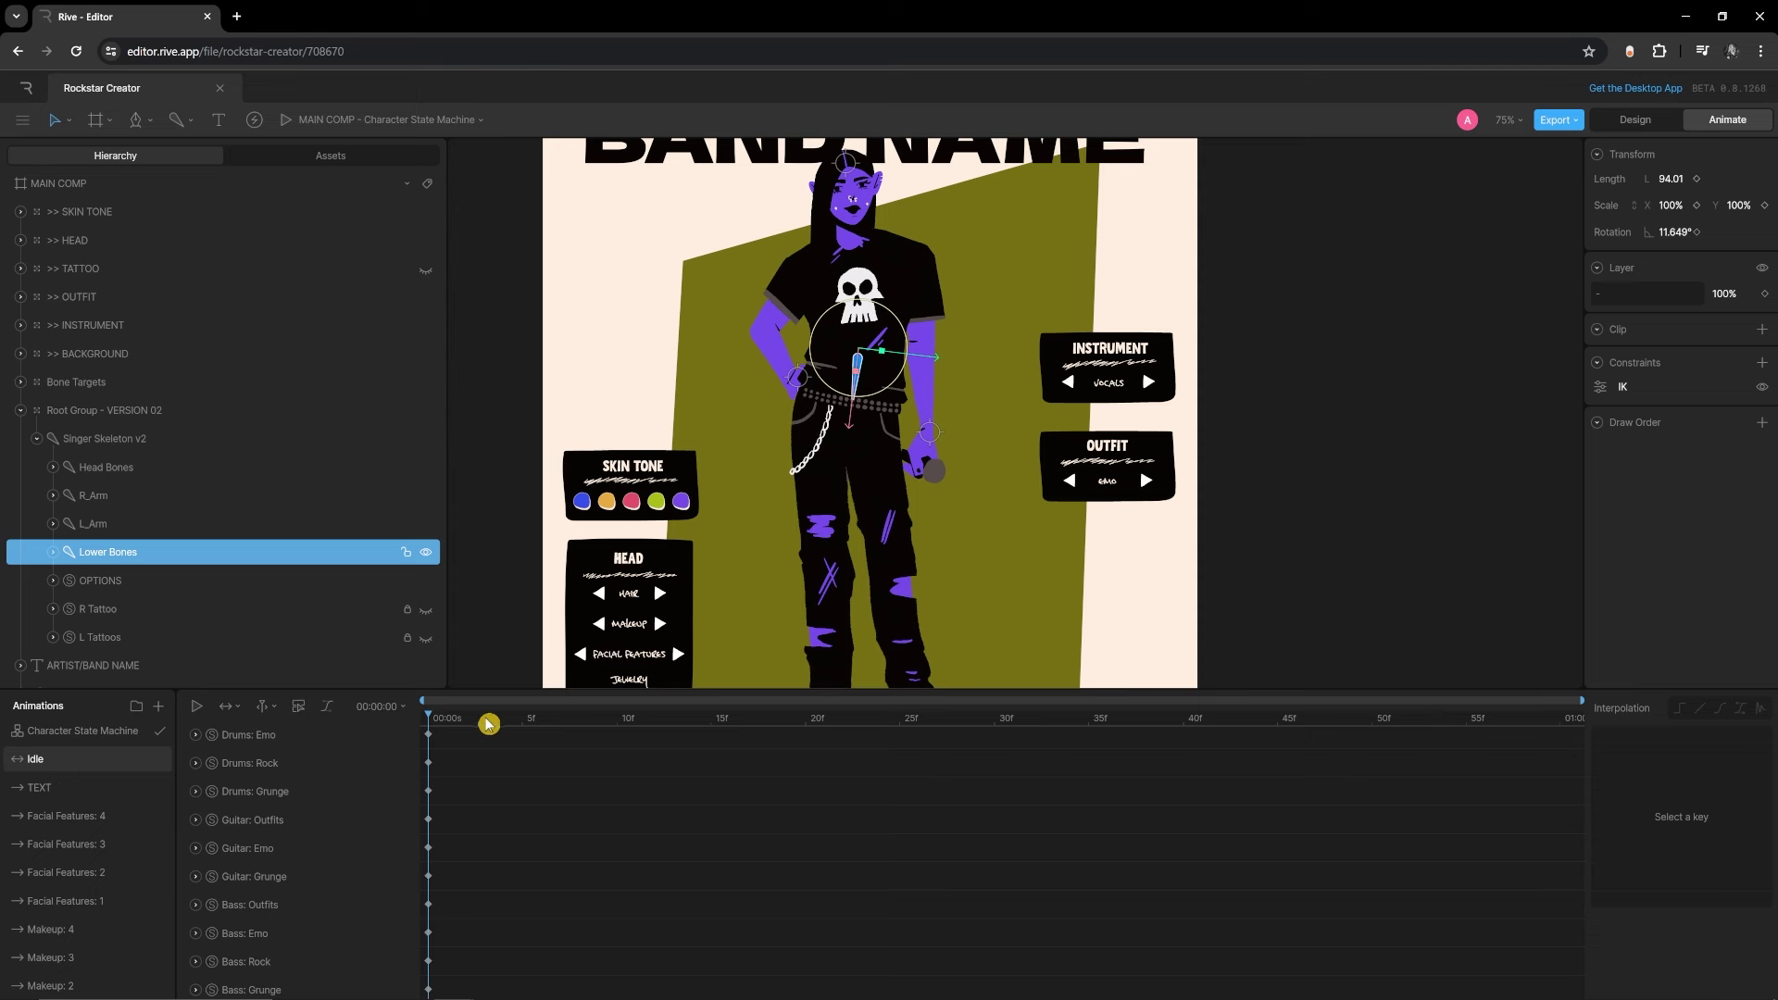
key("ctrl+equal")
left_click_drag(428, 719, 1466, 719)
scroll(861, 335, "down", 3)
scroll(861, 335, "right", 1)
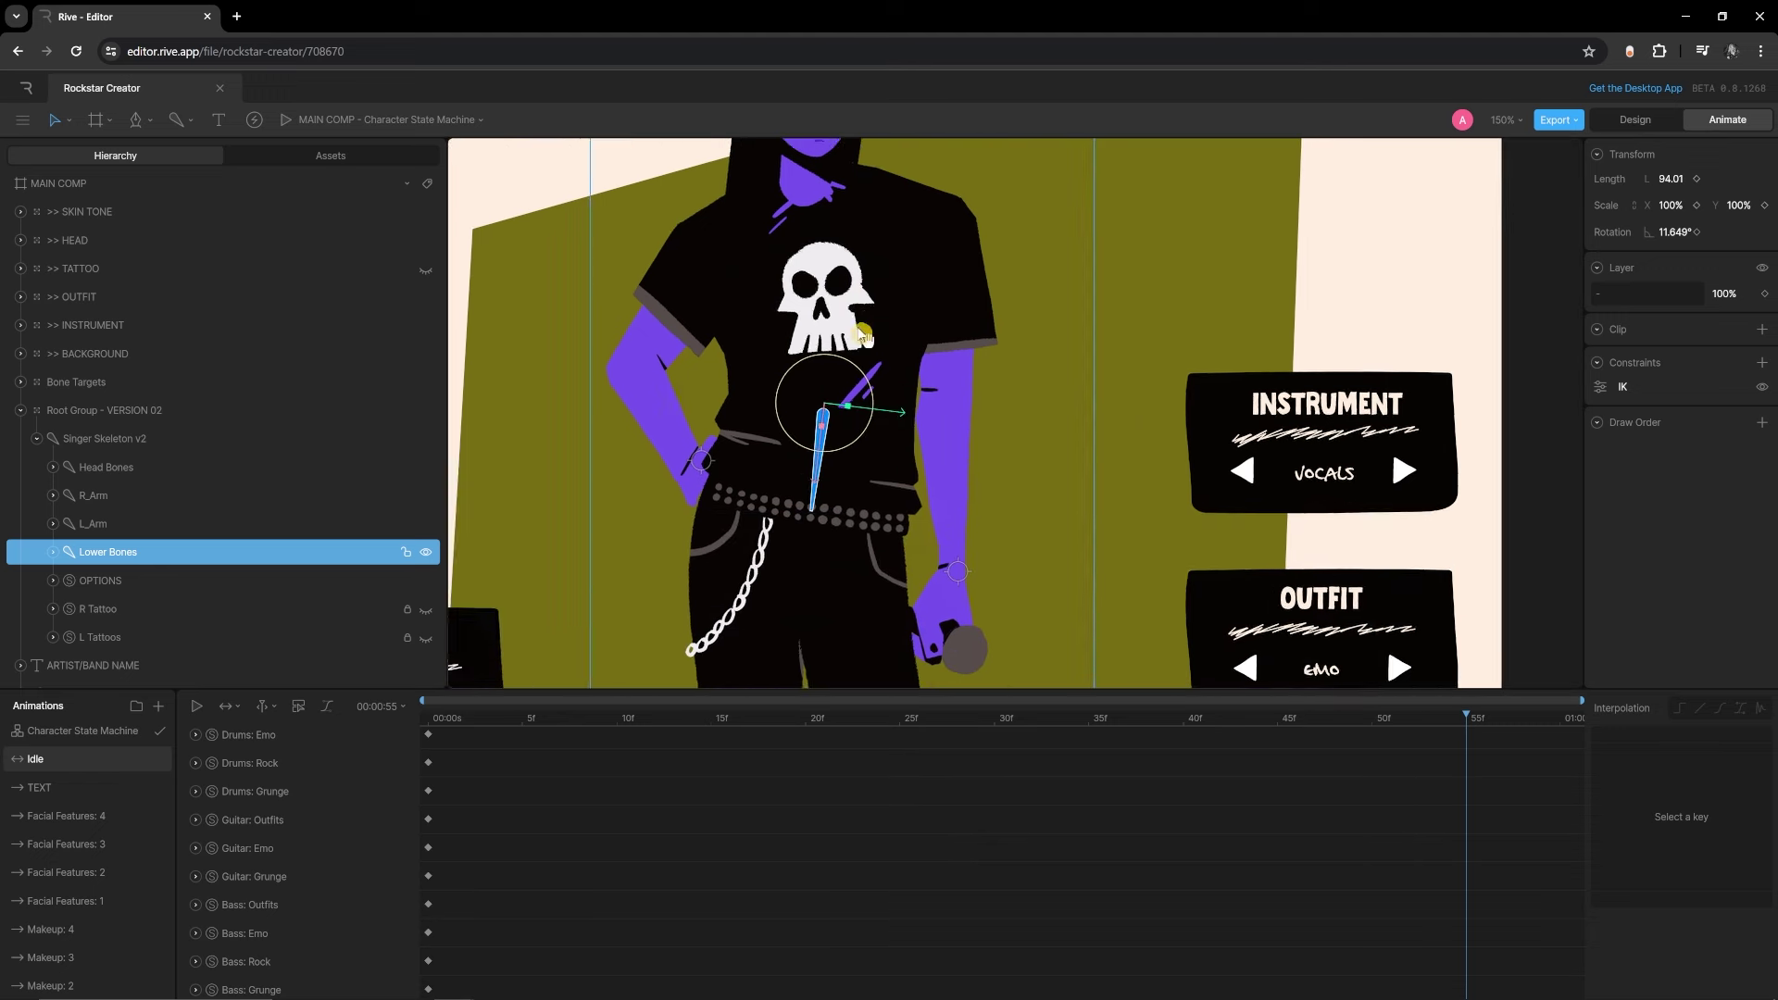
scroll(861, 335, "down", 3)
scroll(861, 336, "right", 1)
left_click_drag(838, 719, 467, 705)
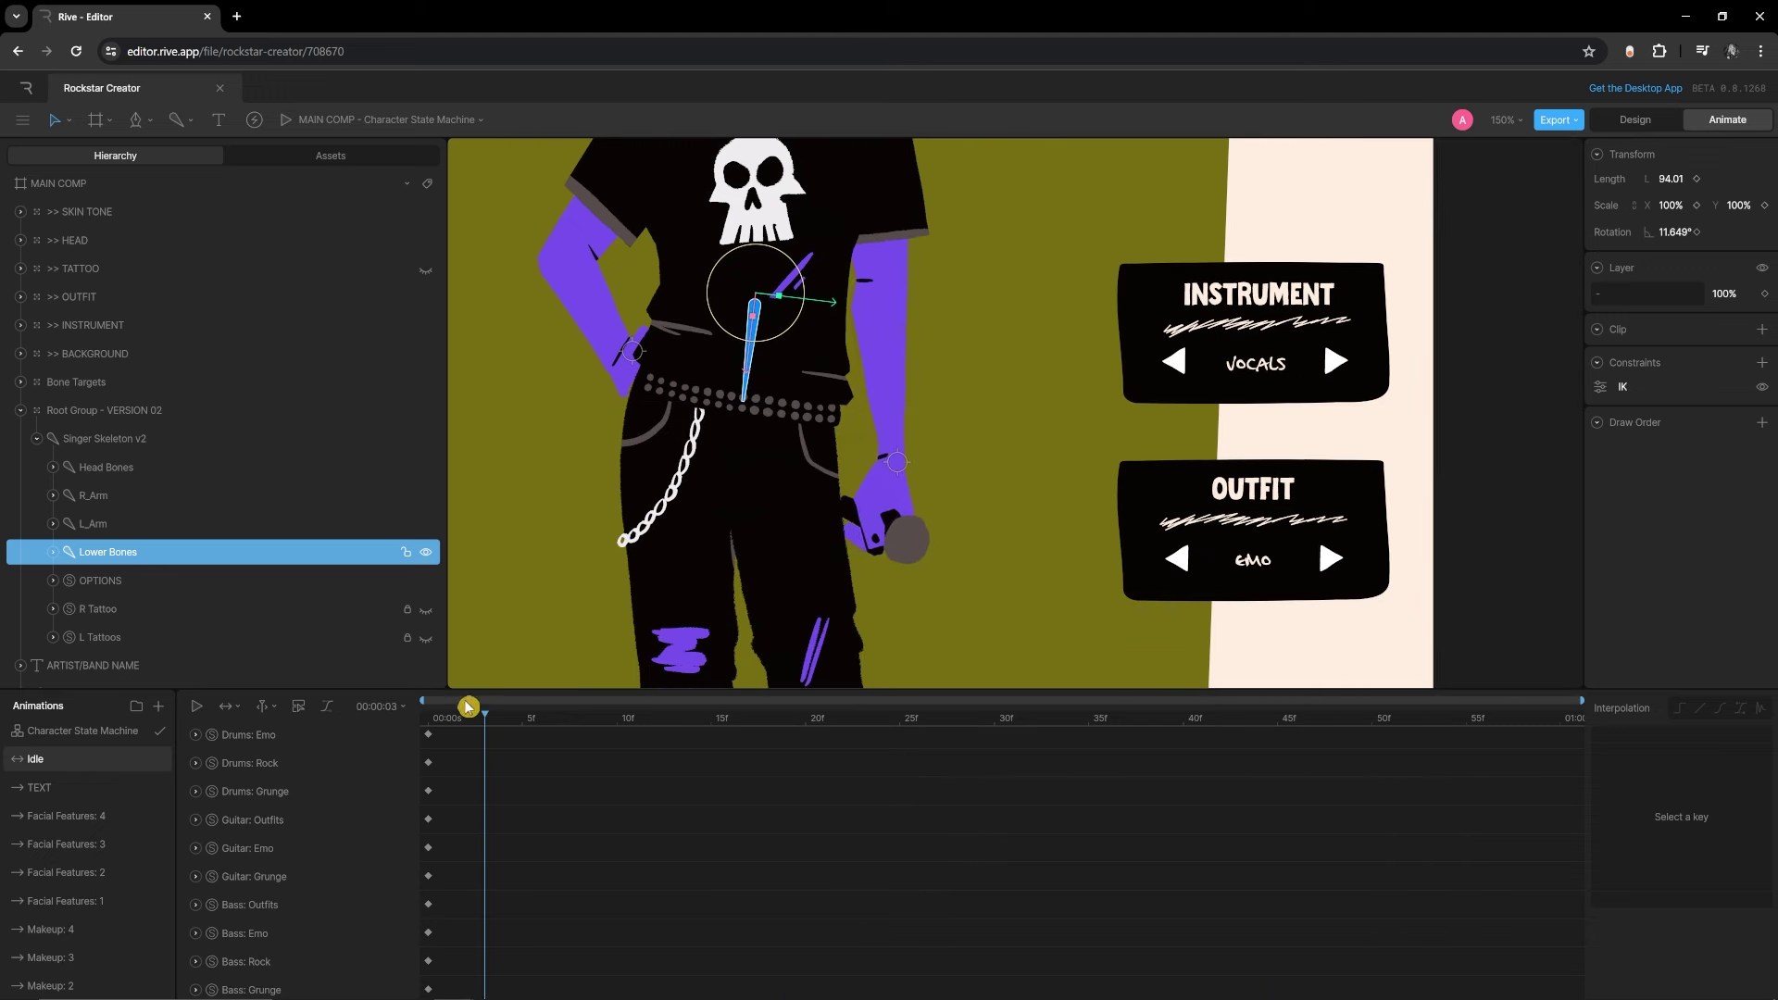
key("f")
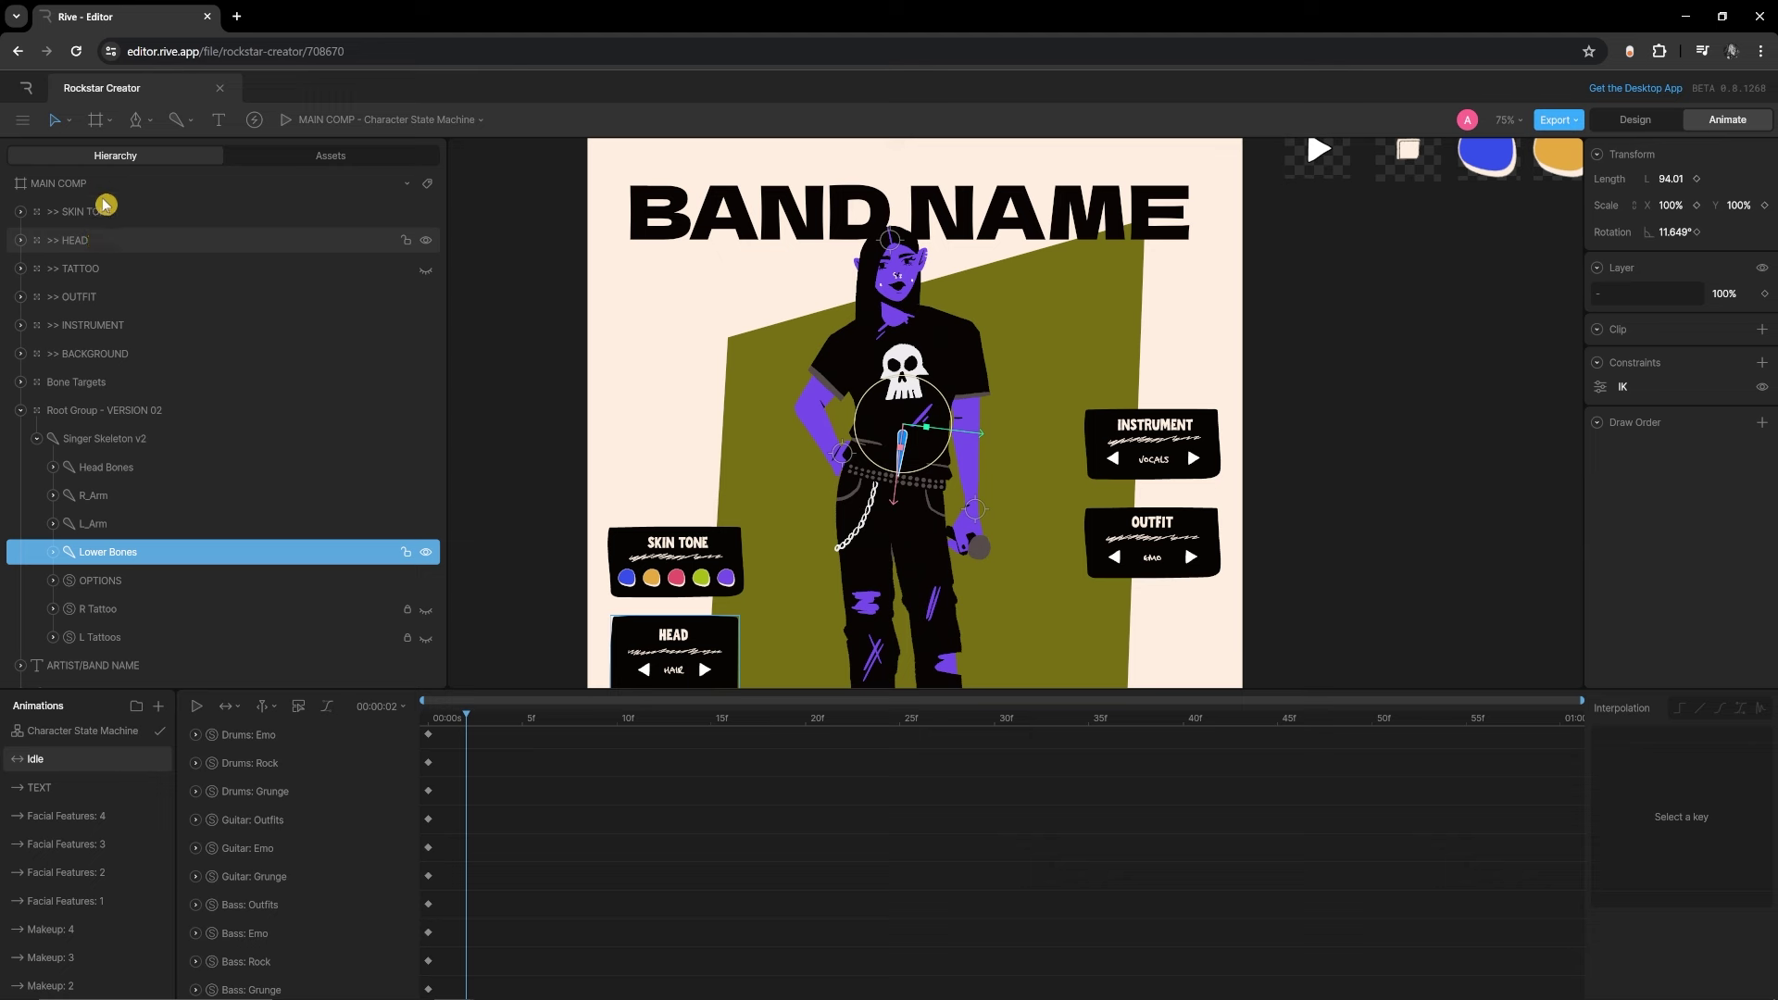
Inspect the head, wrist, foot and hips targets inside the Bone Targets group
left_click(24, 383)
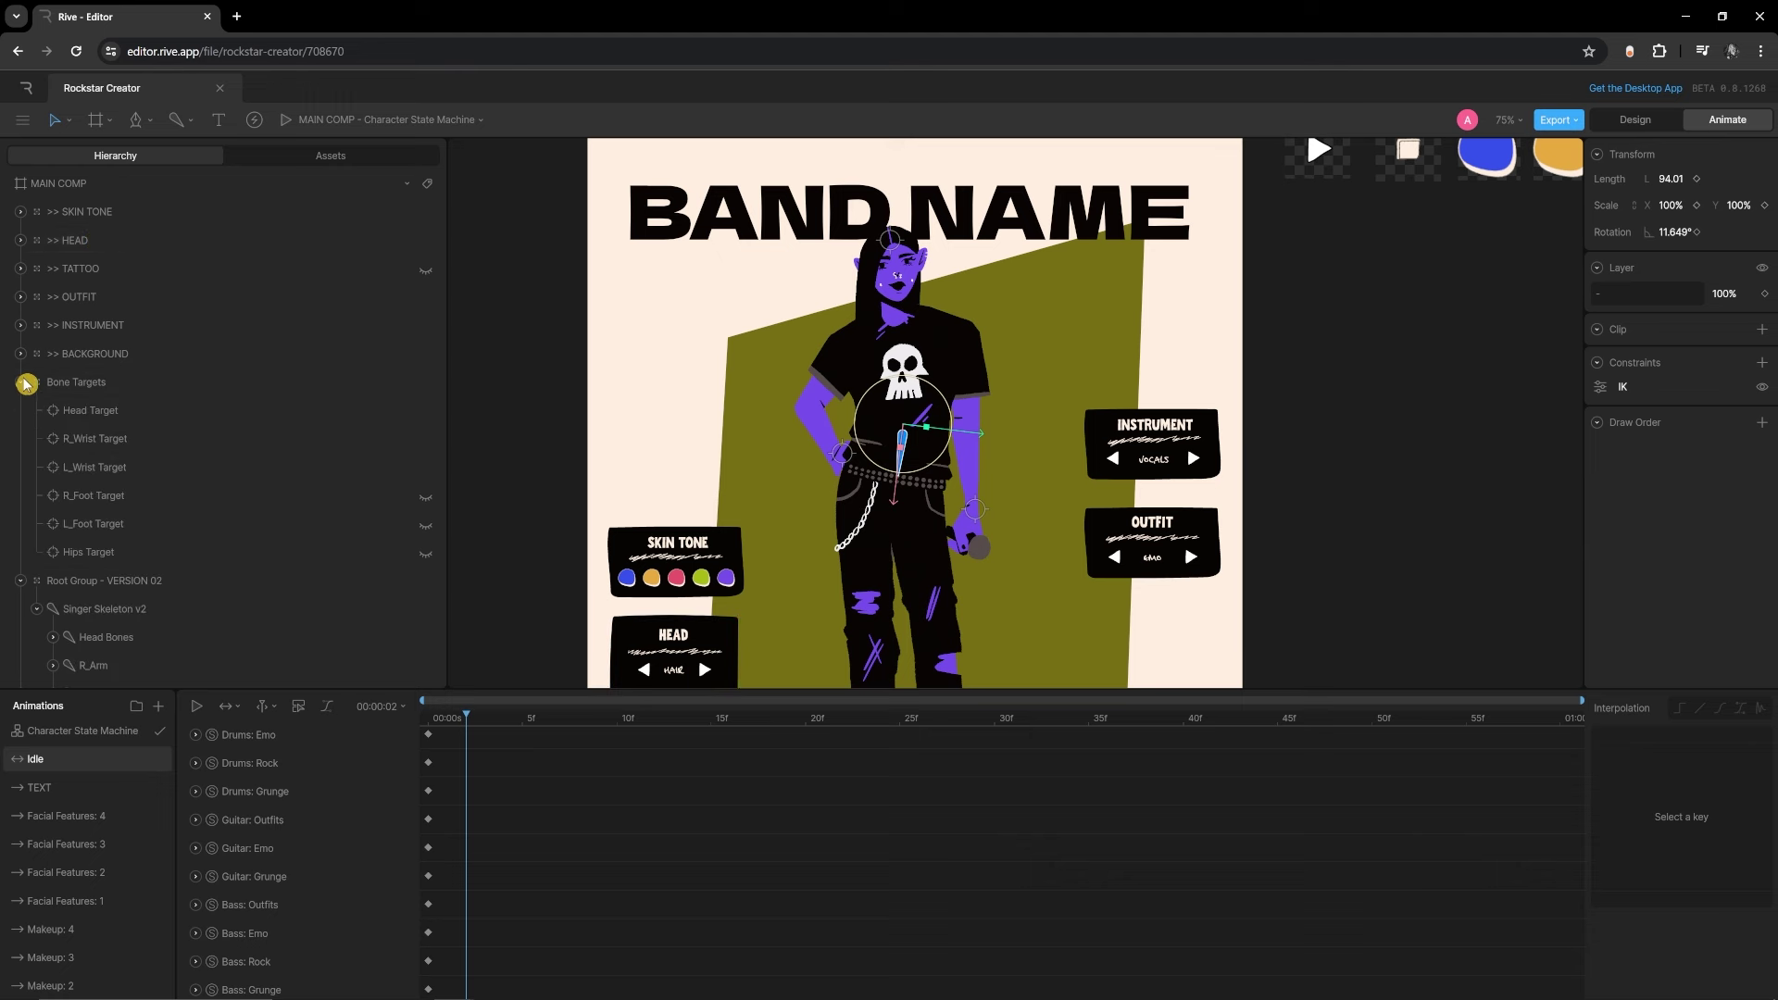
left_click(24, 382)
scroll(698, 521, "down", 1)
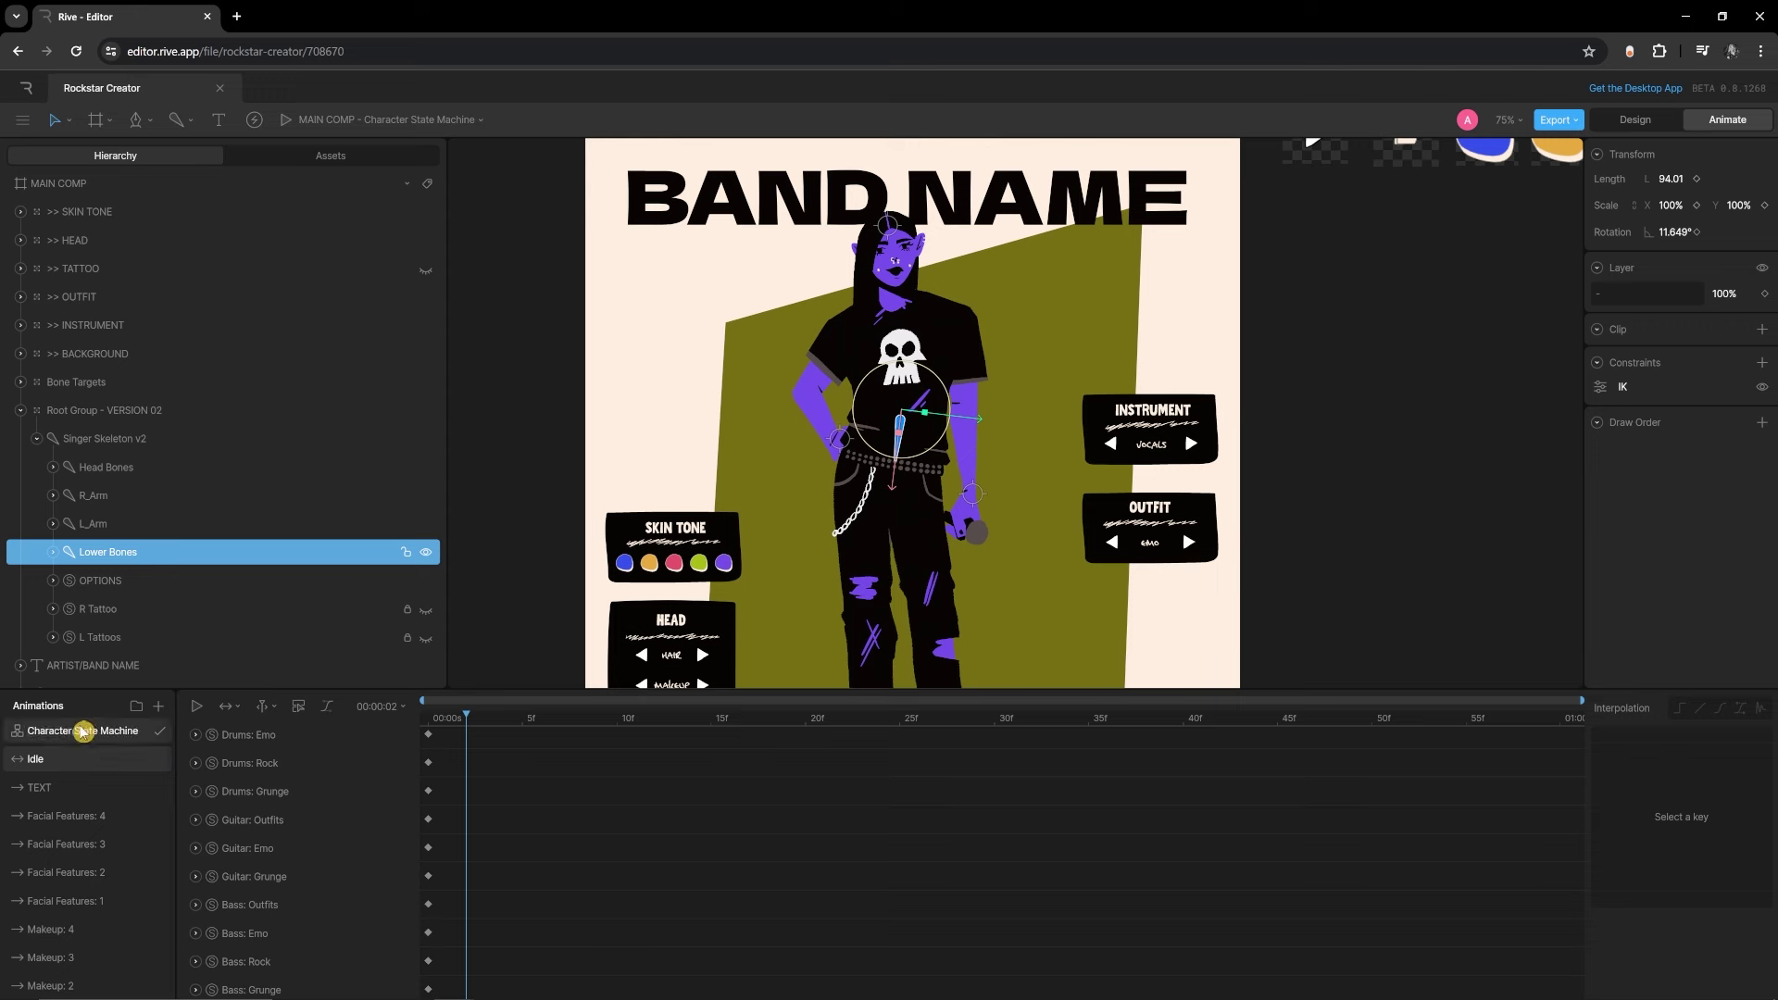
Play the Character State Machine with the artboard enlarged and test the pink, green and purple skin tone buttons
left_click(167, 732)
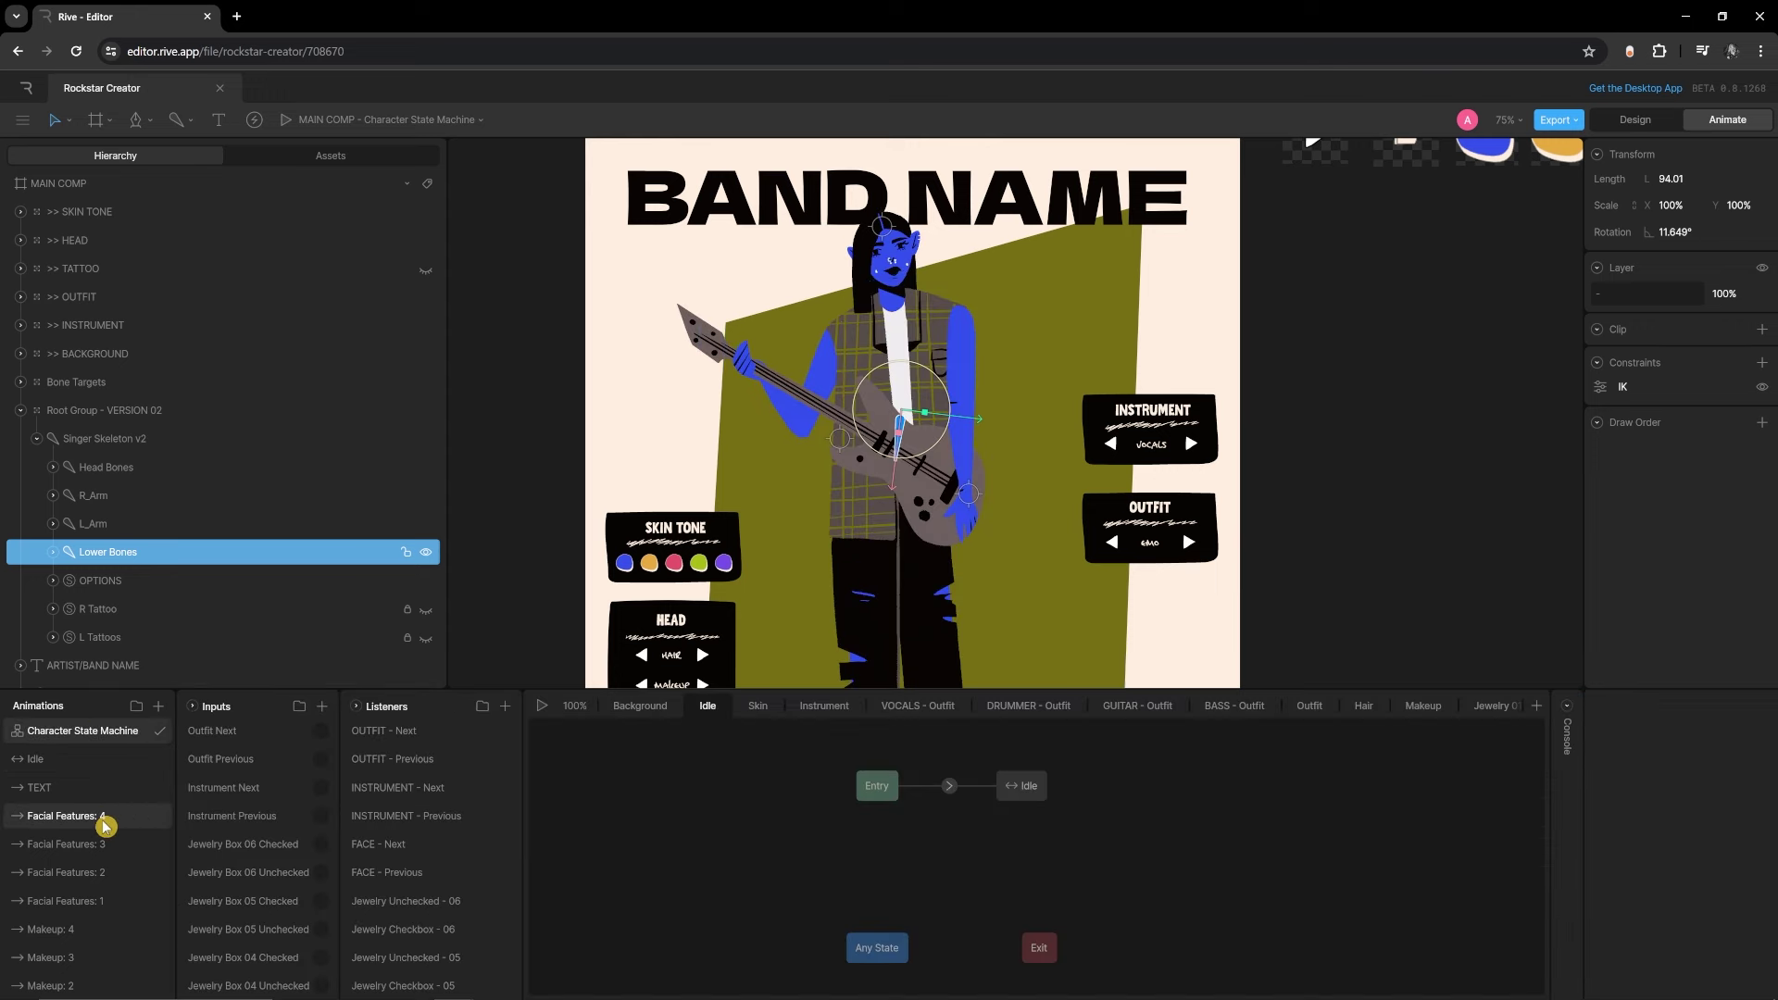
left_click_drag(761, 689, 751, 870)
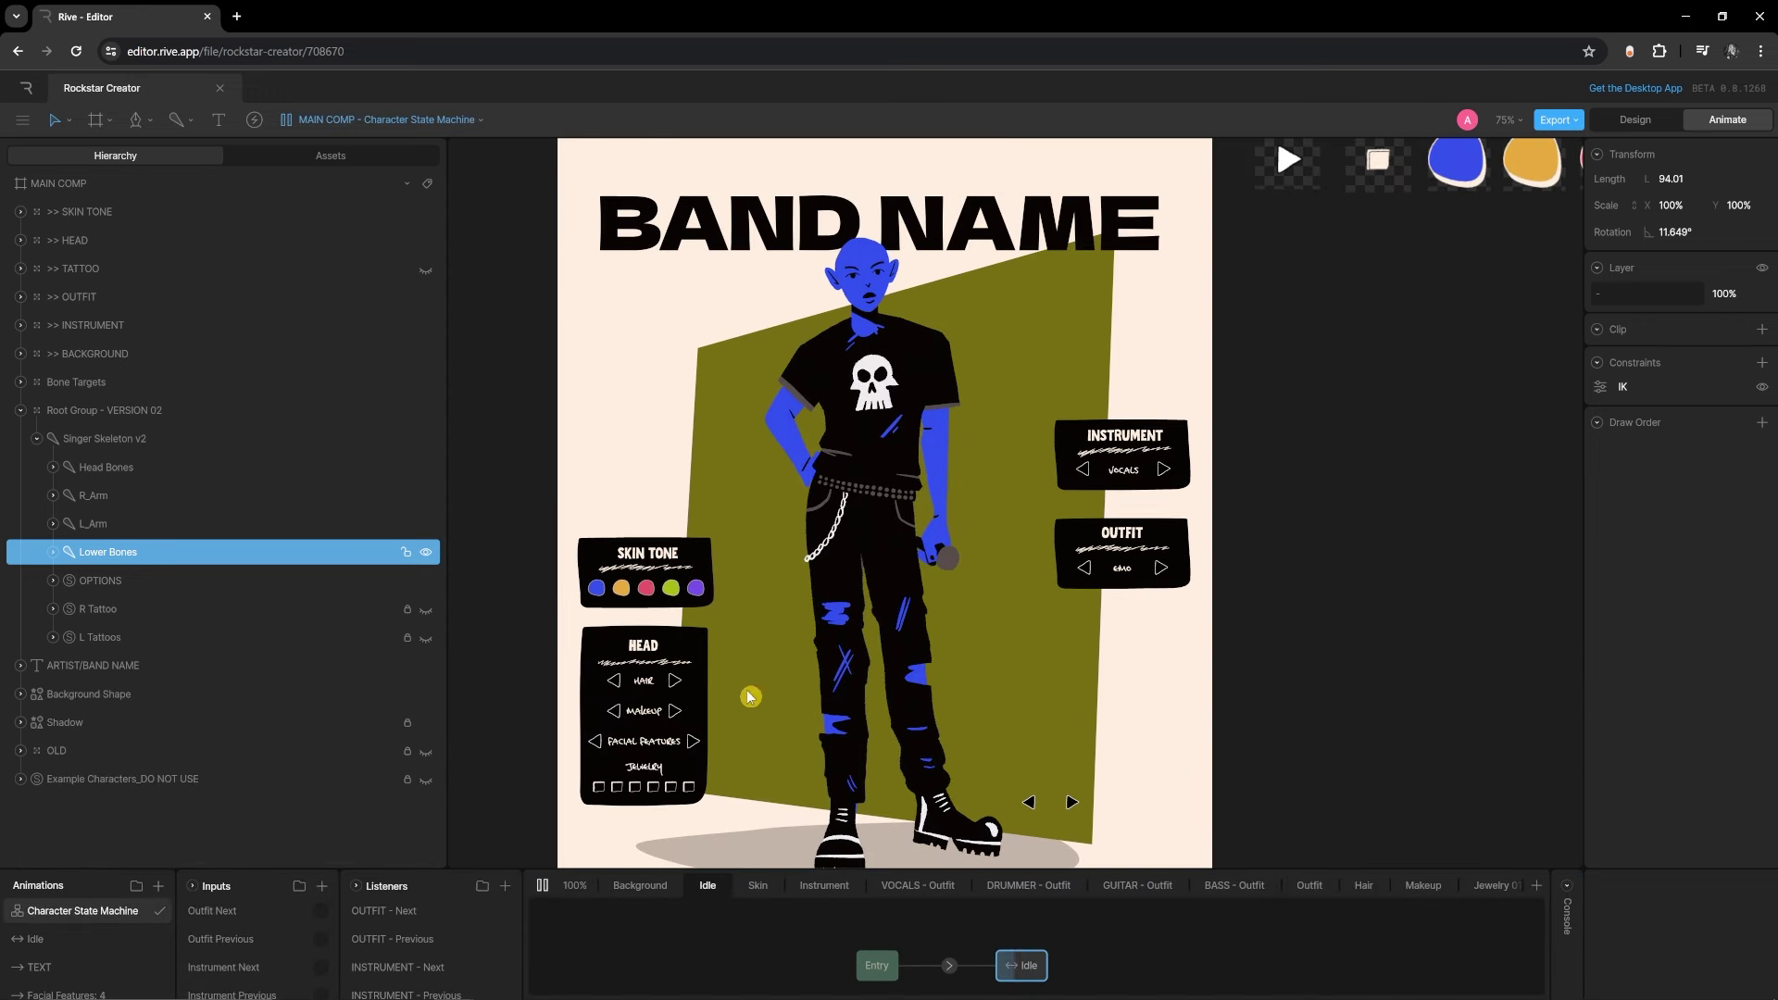
left_click(647, 591)
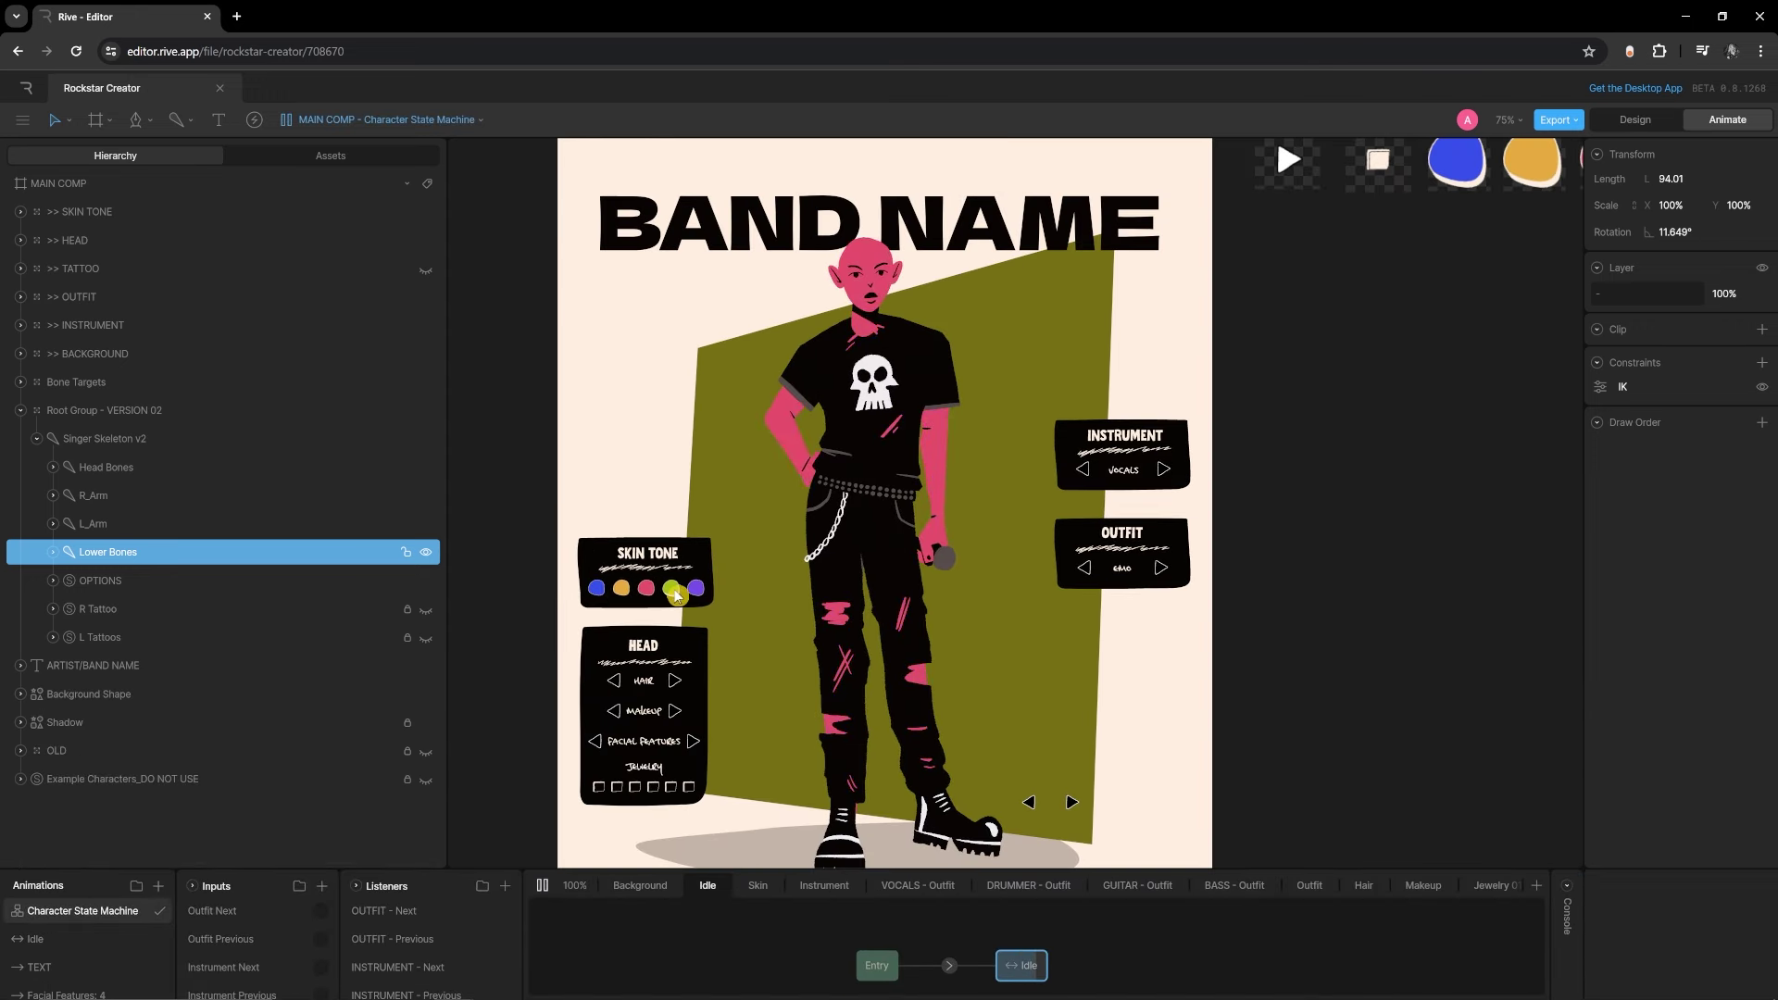
left_click(670, 590)
left_click(696, 592)
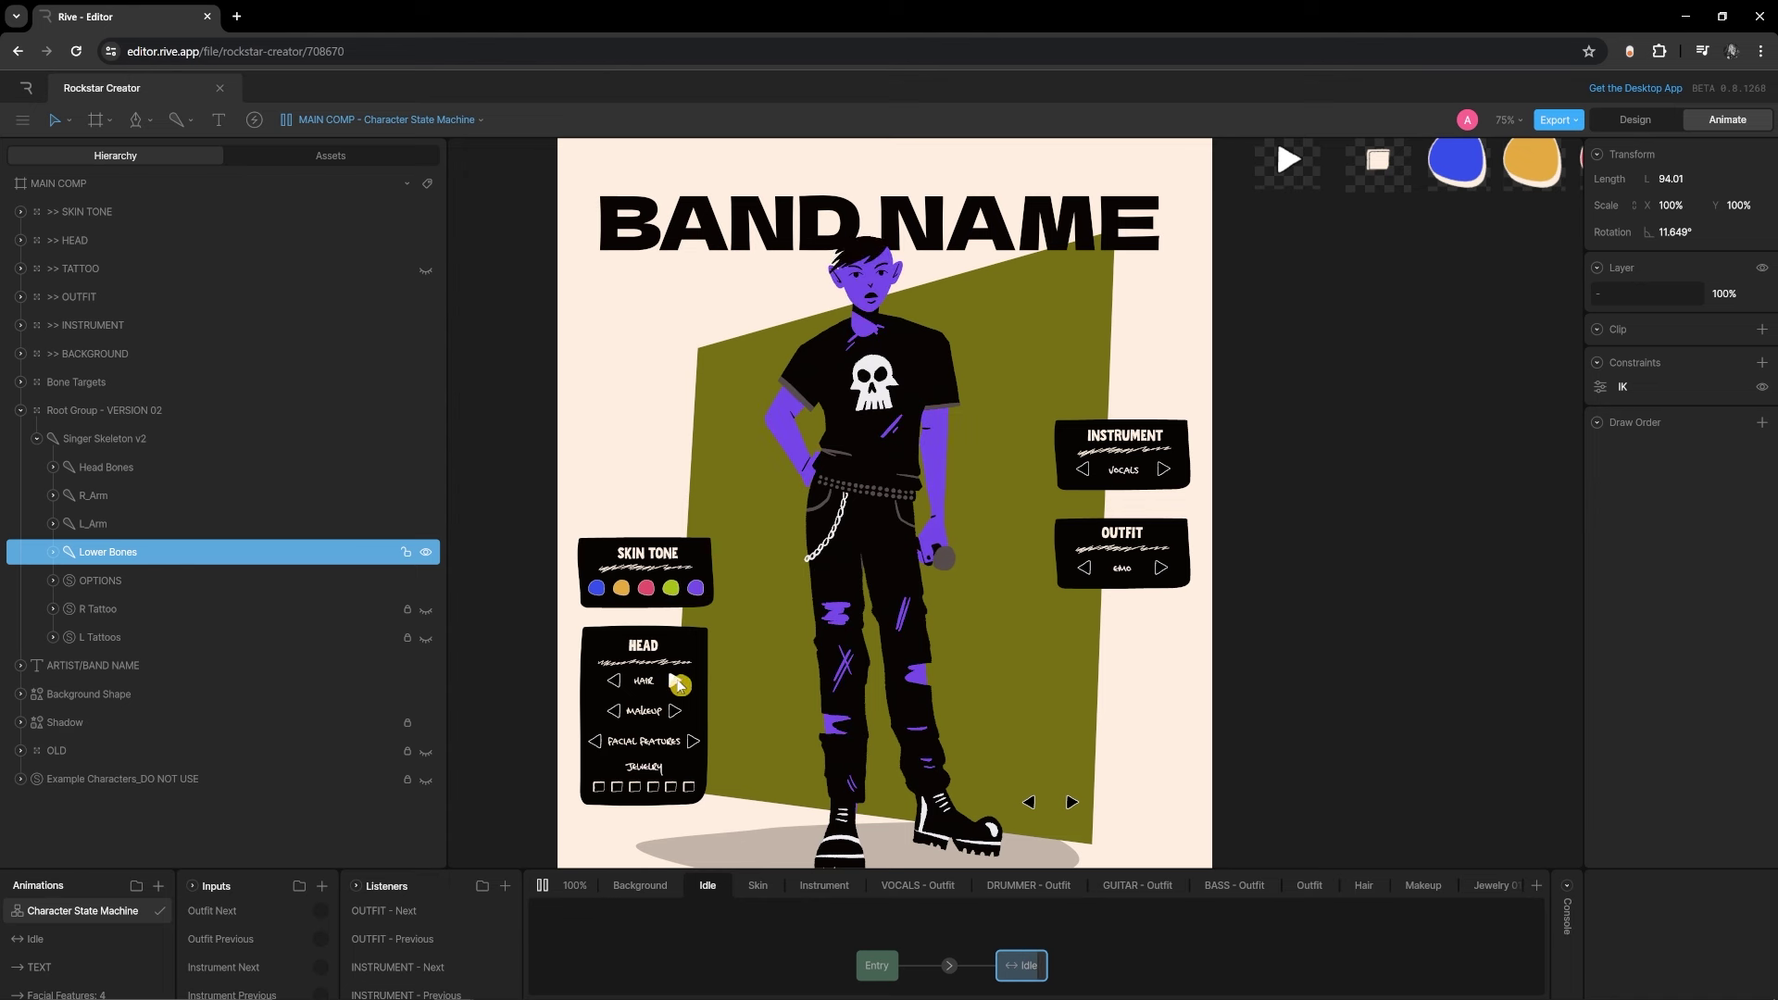
Test the Head panel's hair, makeup and facial features arrows and a jewelry checkbox in the playing state machine
left_click(617, 683)
left_click(668, 718)
left_click(679, 721)
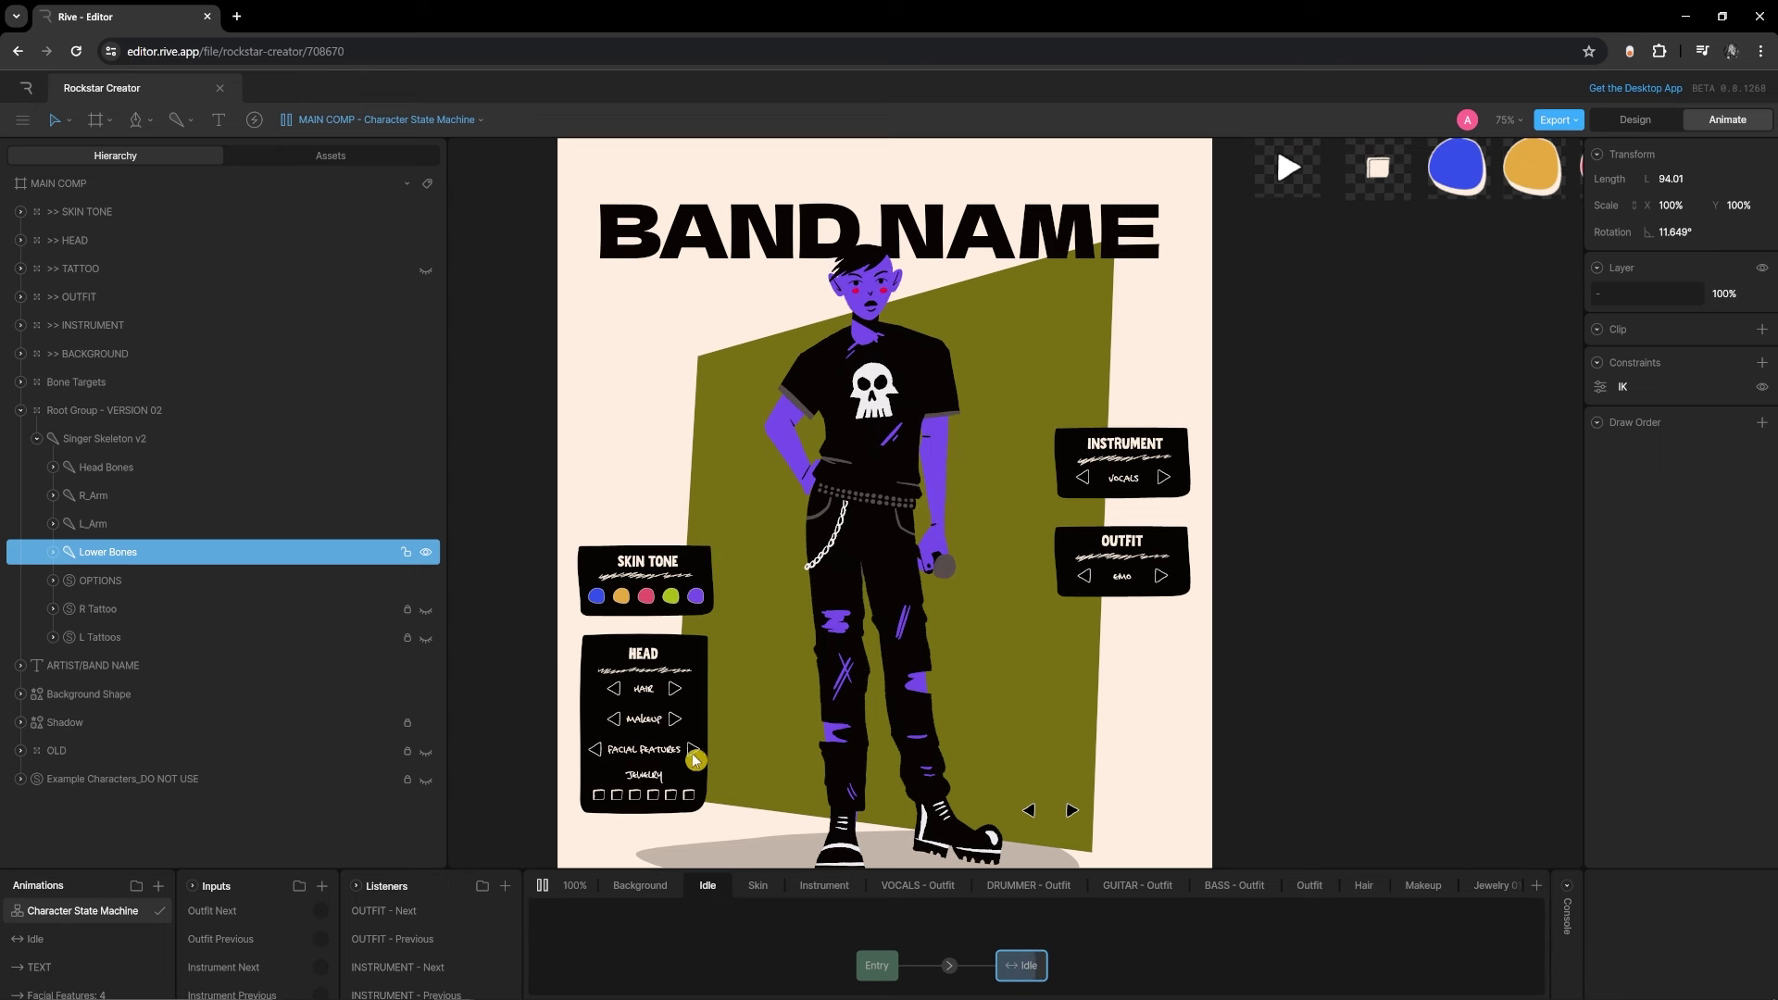
left_click(693, 754)
left_click(677, 719)
left_click(675, 690)
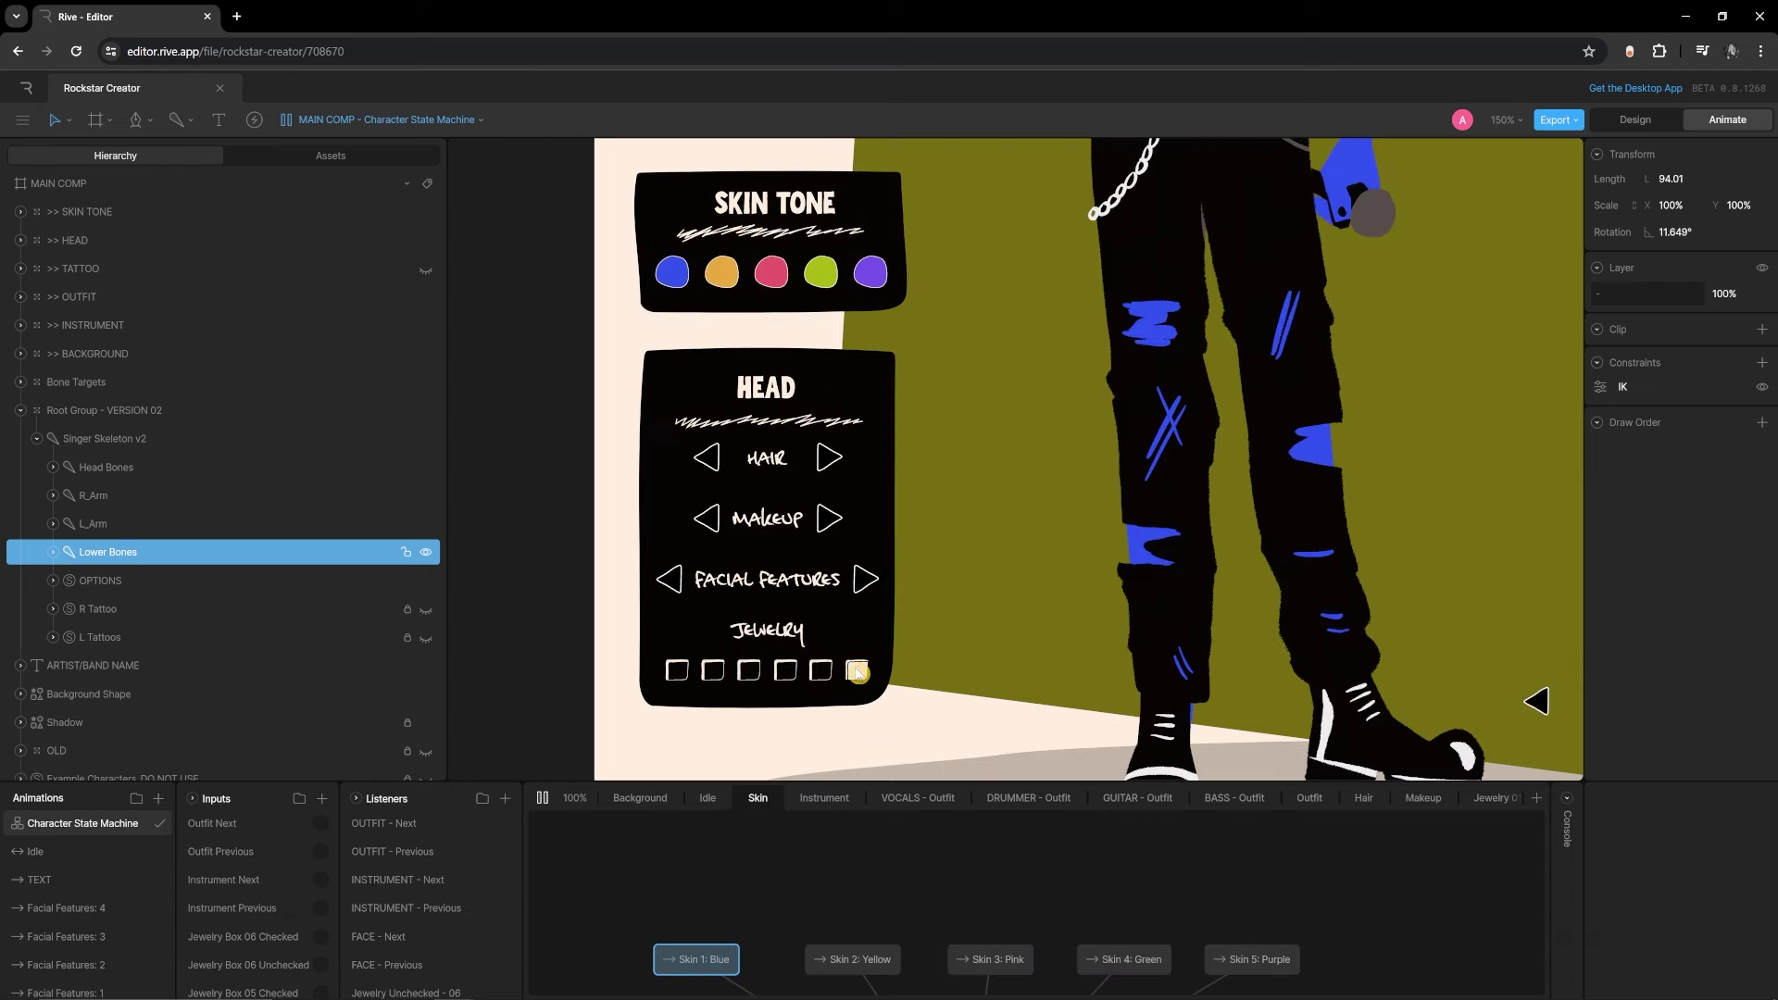
left_click(759, 673)
Examine the Checkbox and the five Skin Tone button artboards beside the main composition
key("shift+1")
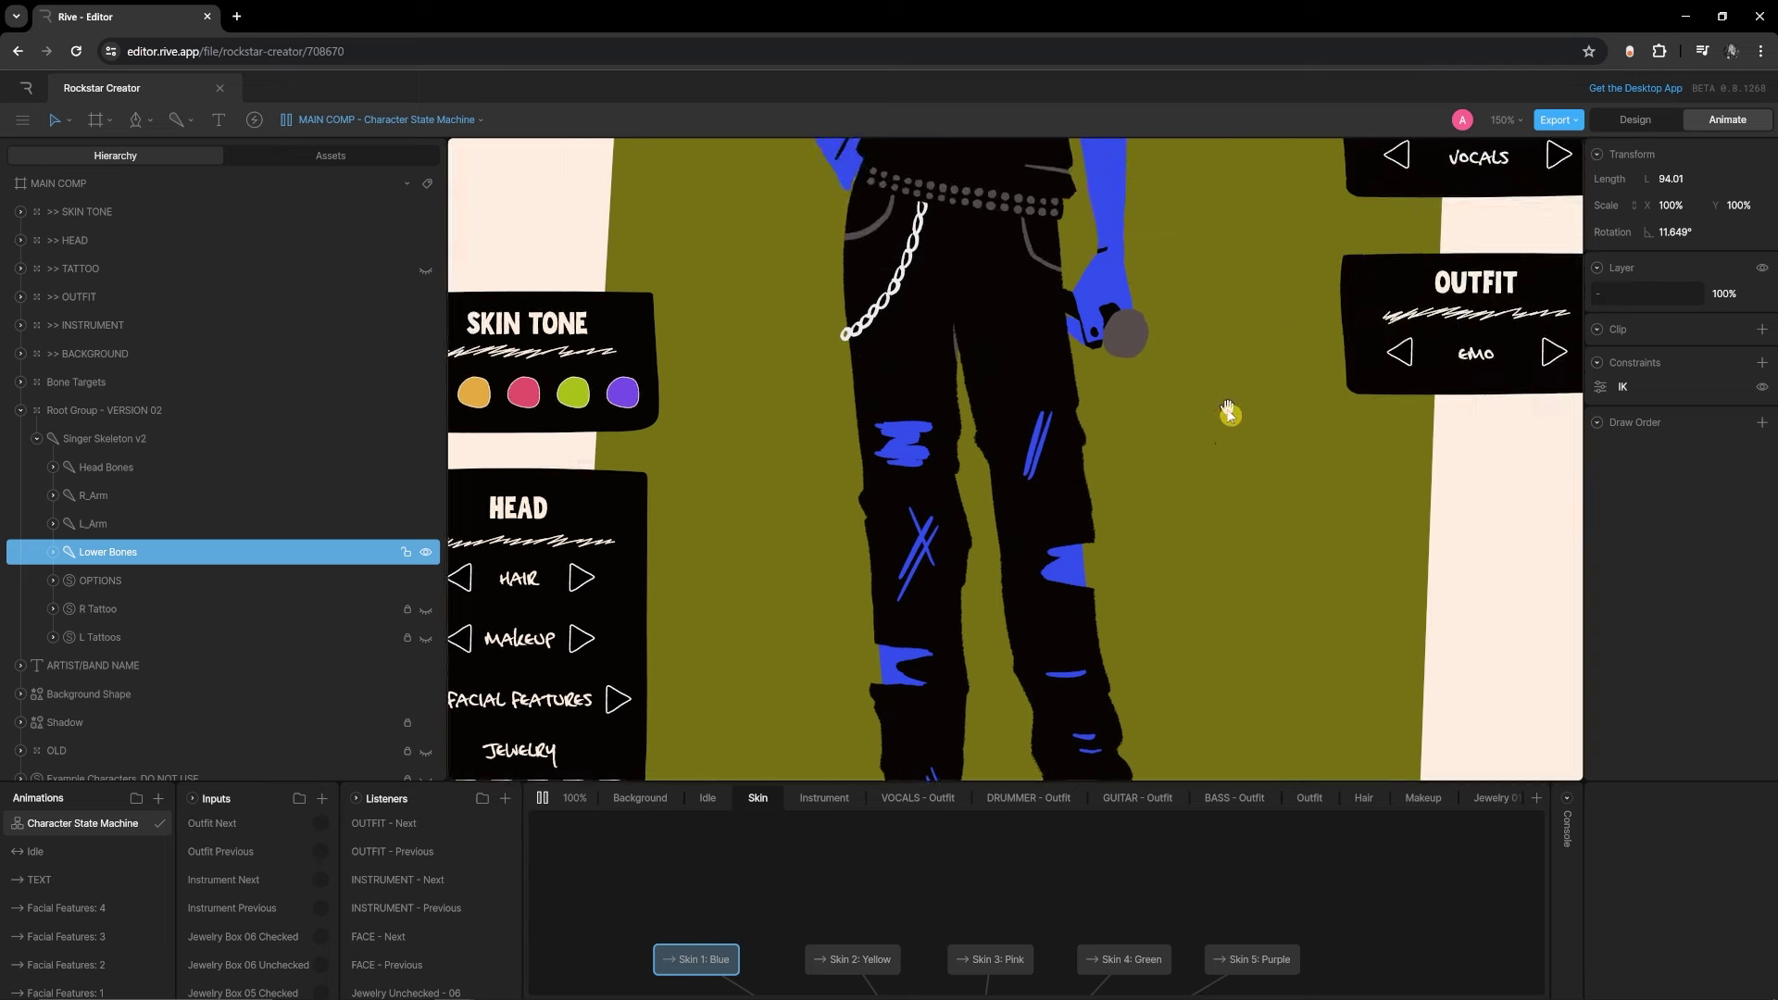
scroll(1349, 310, "up", 10)
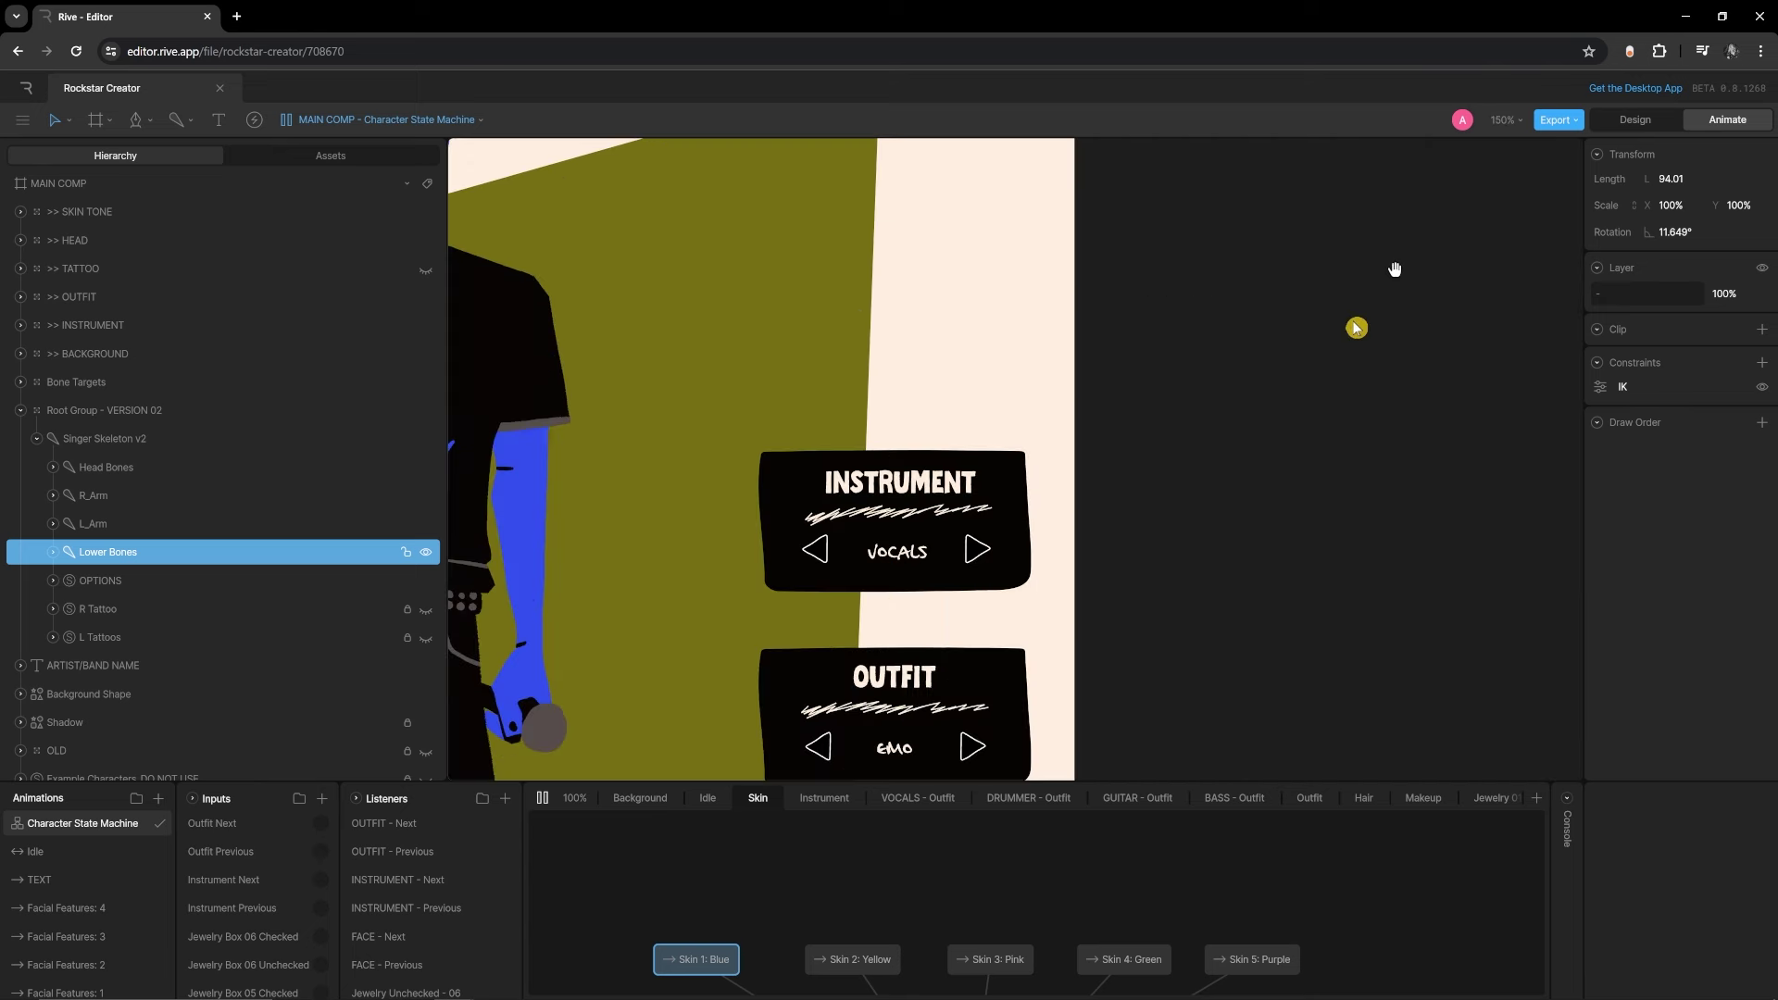
left_click_drag(1358, 326, 857, 596)
scroll(964, 469, "up", 3)
scroll(964, 469, "right", 5)
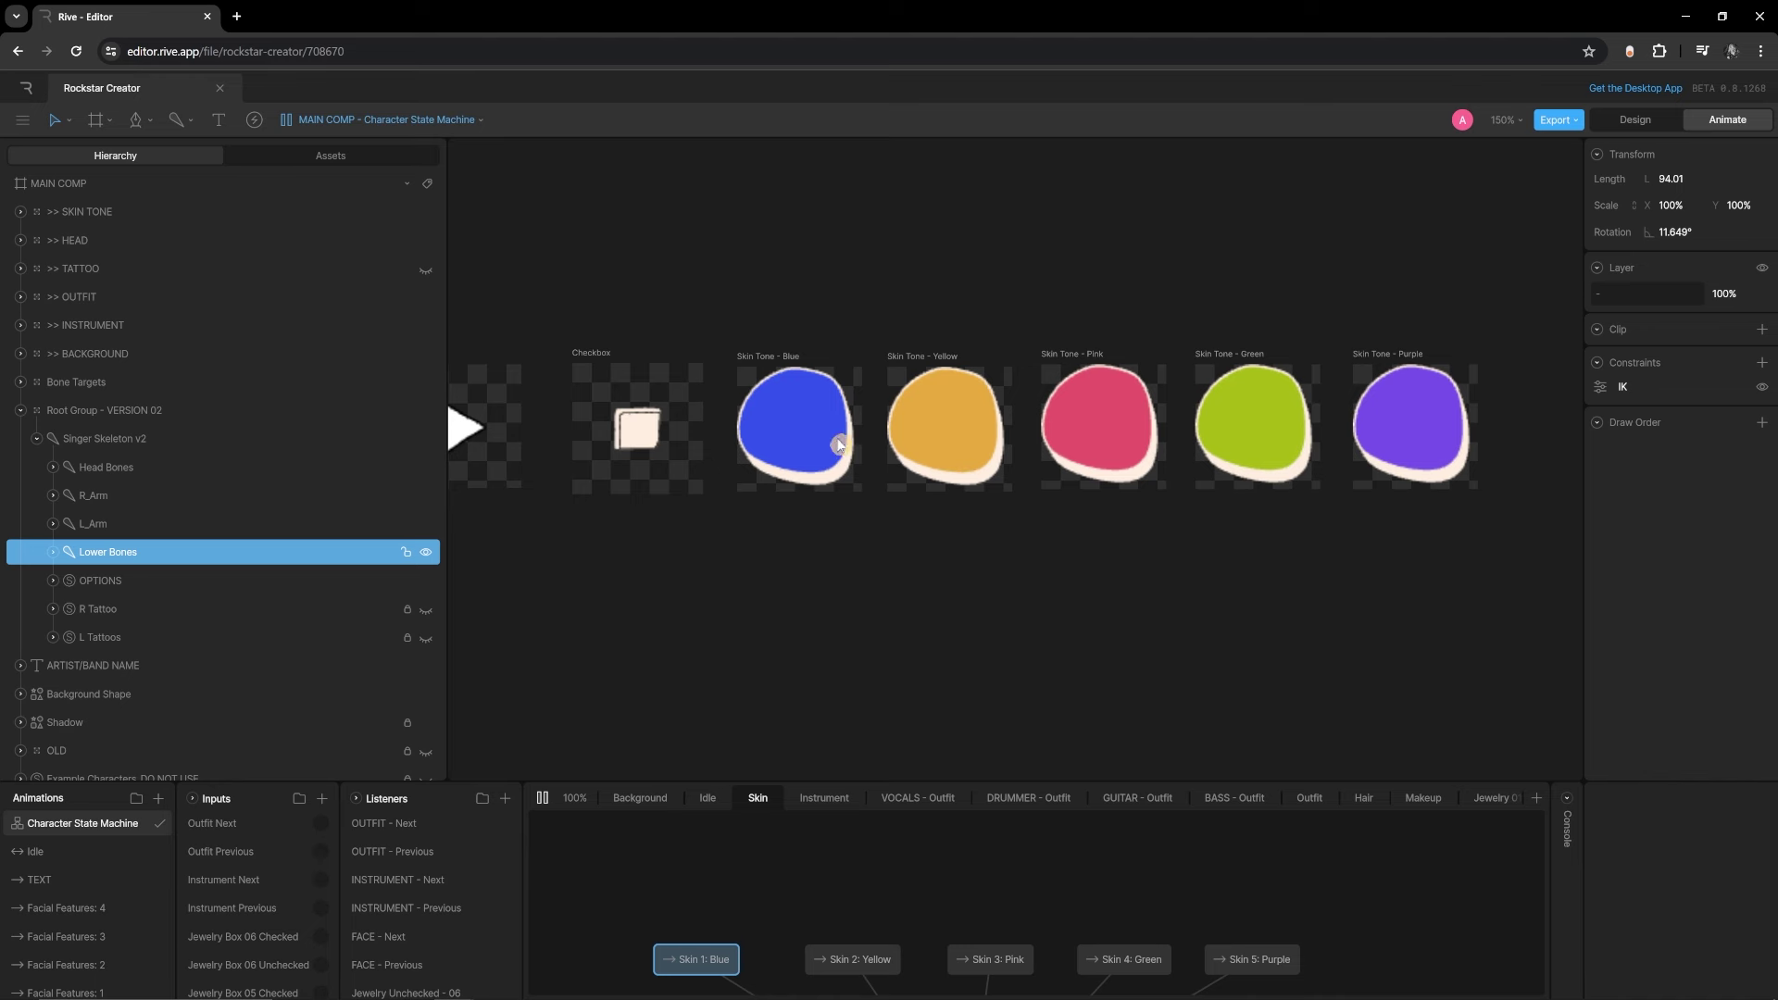
scroll(746, 528, "down", 5)
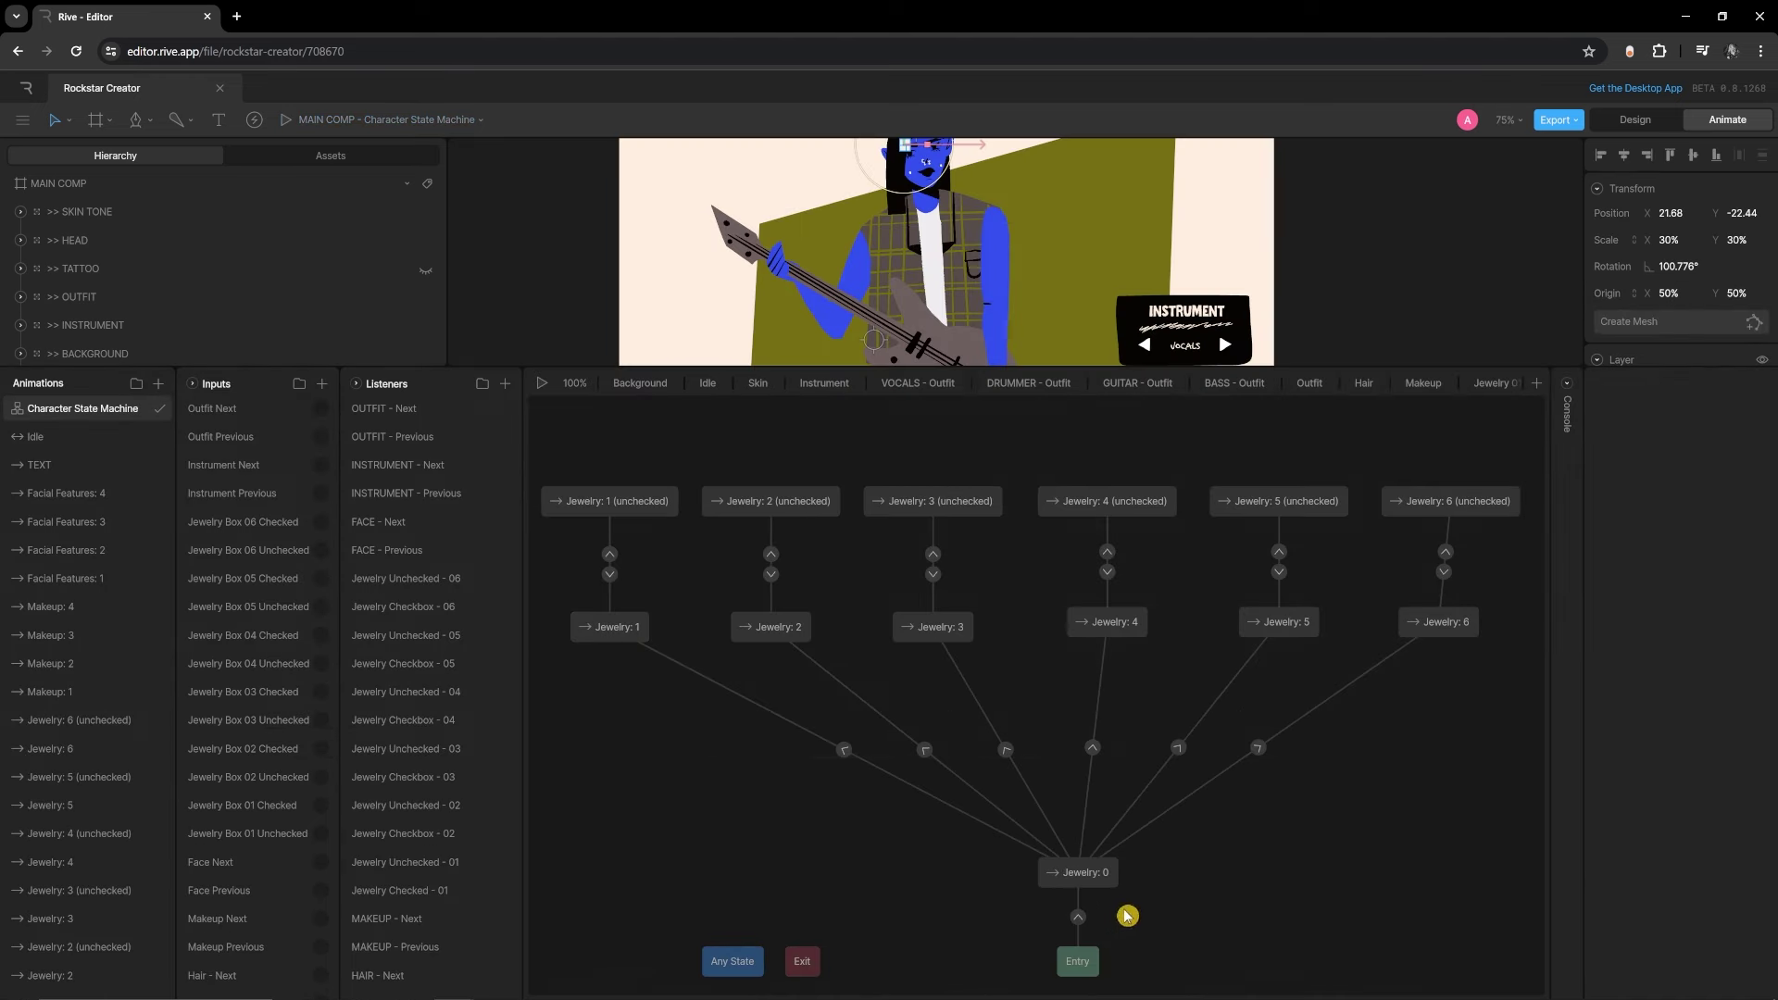
Inspect the Entry and Jewelry: 0 states in the jewelry graph, keeping the Head panel's jewelry checkboxes in view
left_click(1072, 871)
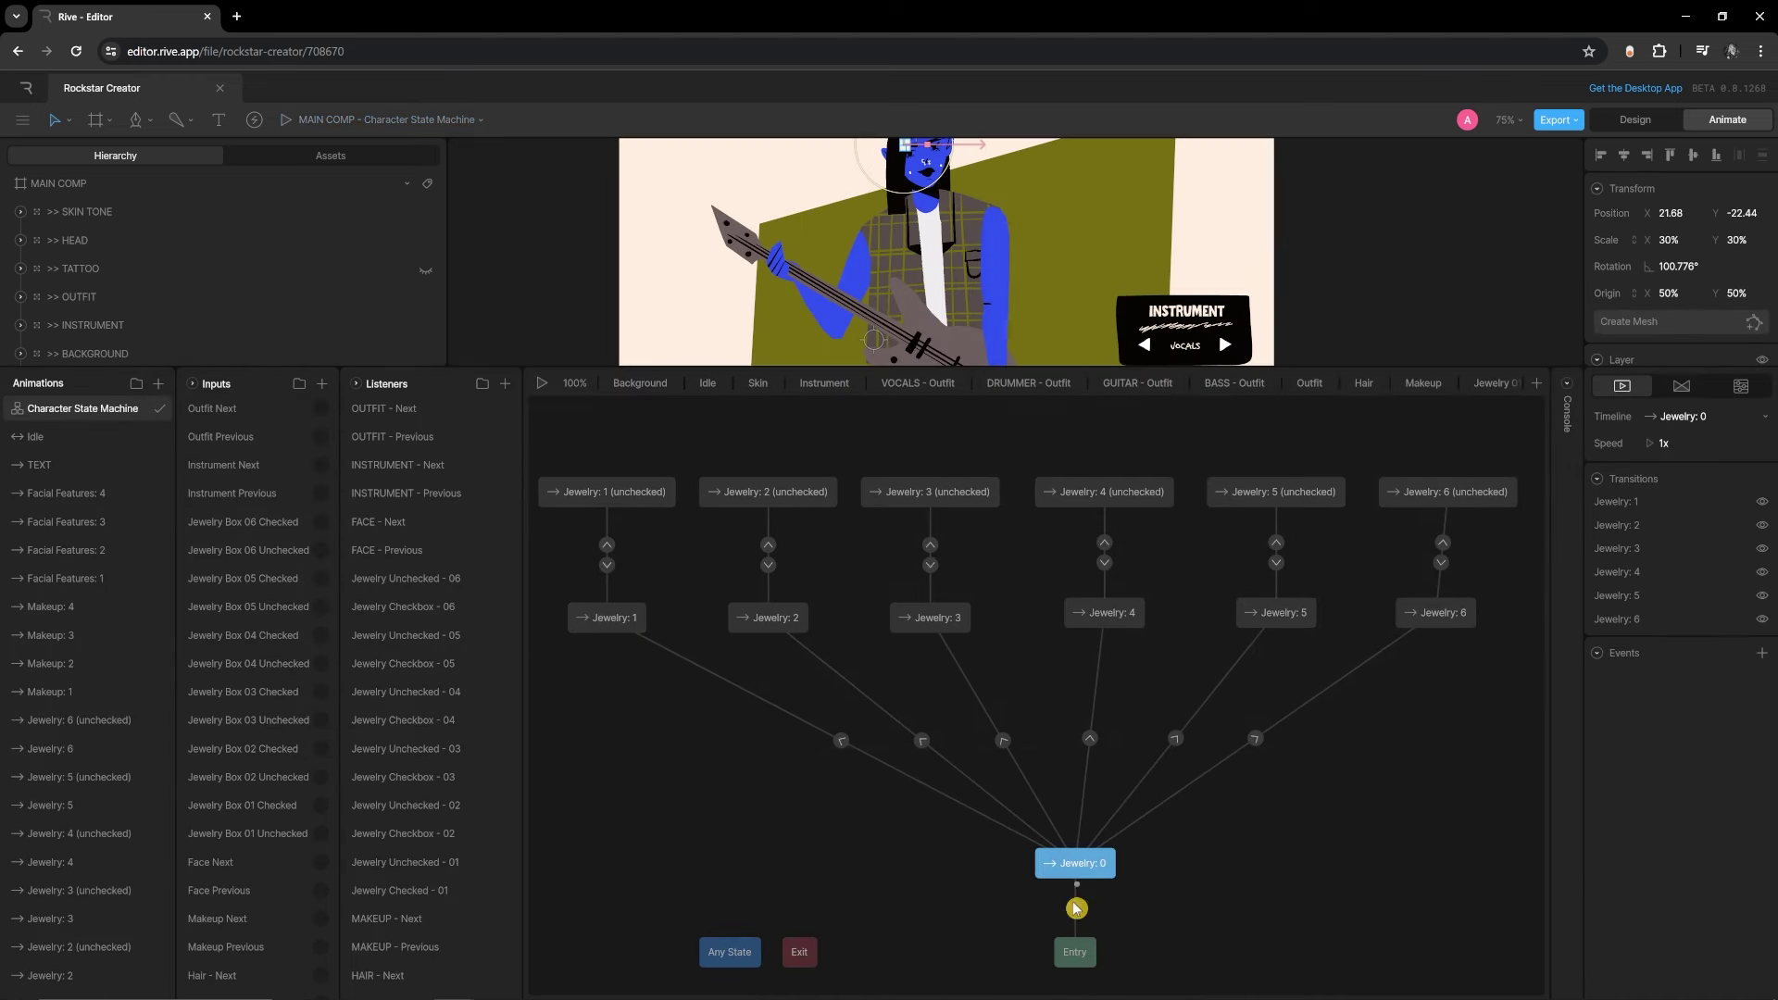
left_click(1076, 958)
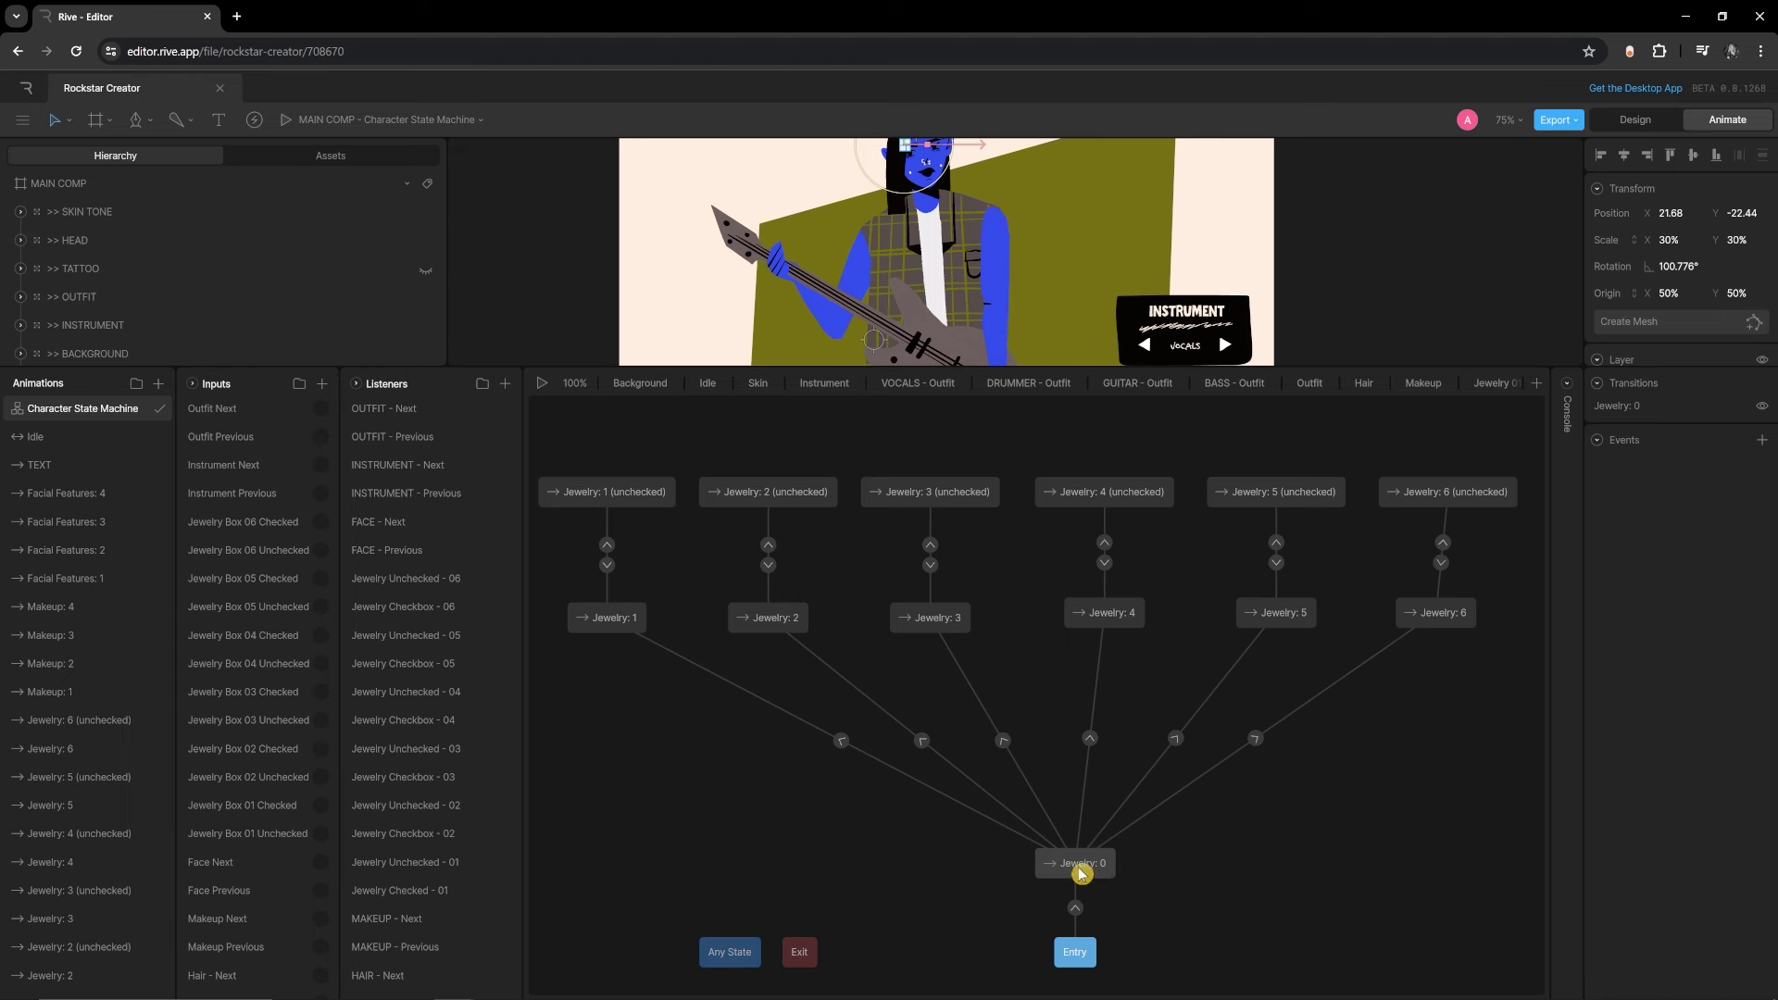
left_click(1082, 871)
scroll(1111, 223, "down", 5)
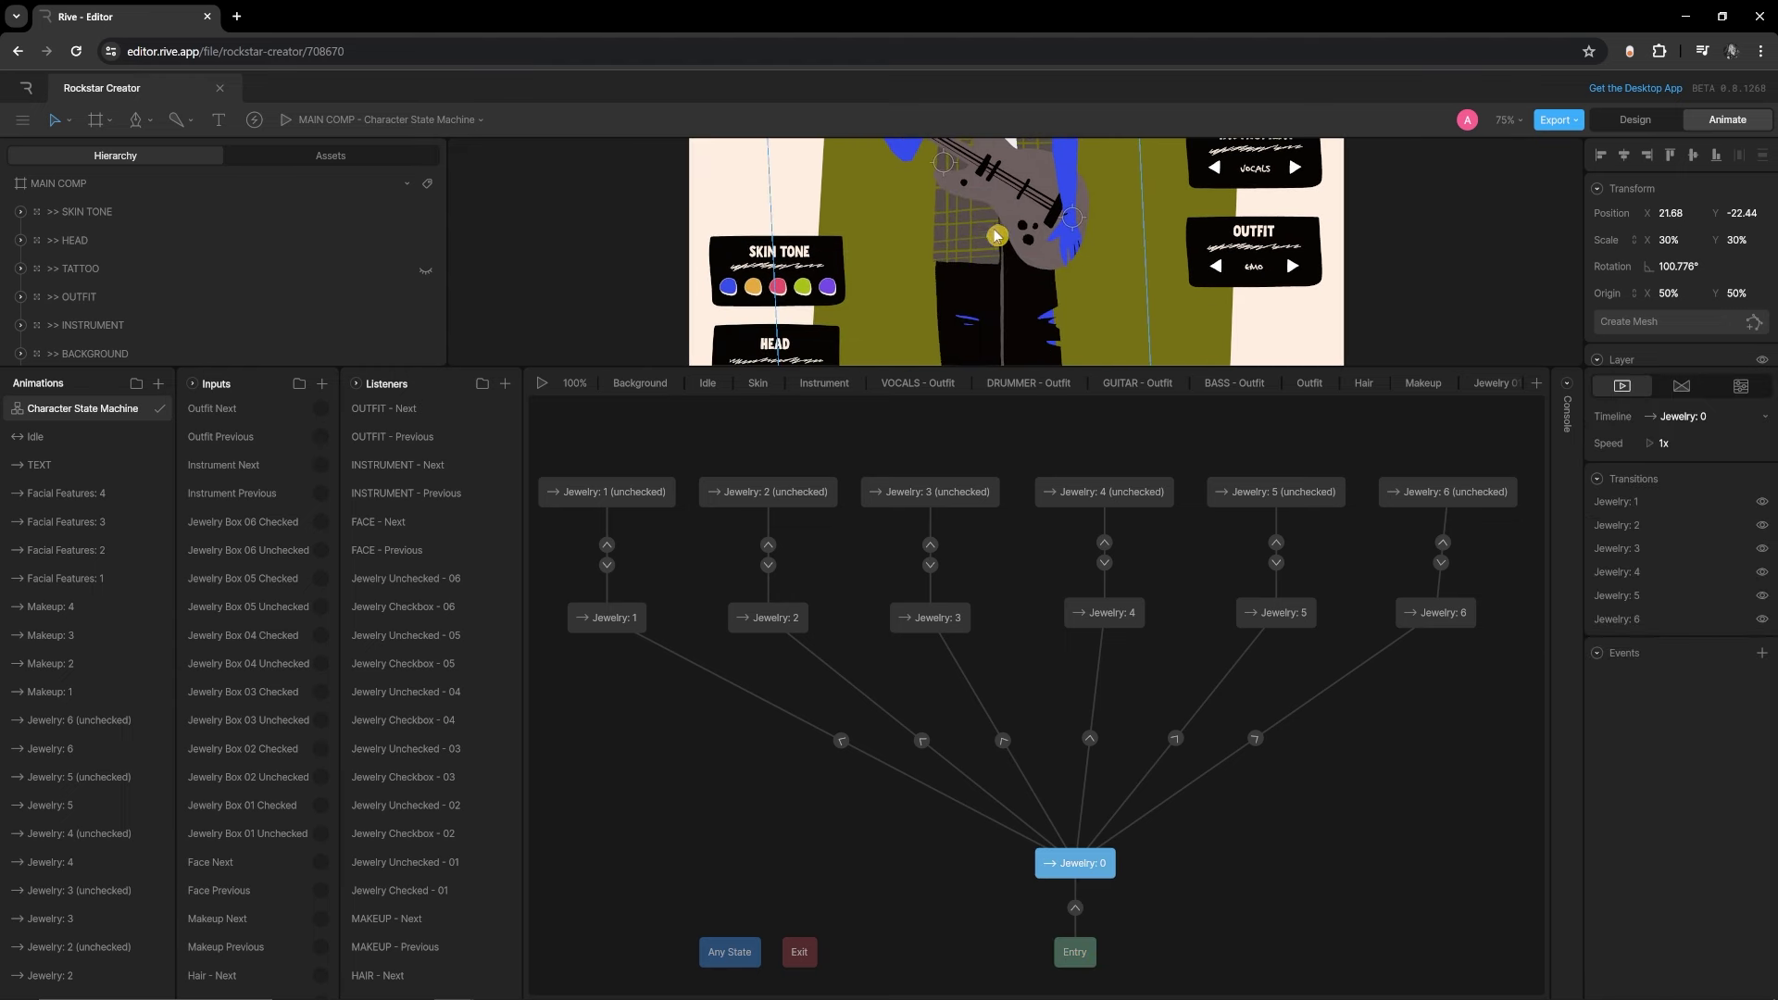
scroll(984, 206, "down", 5)
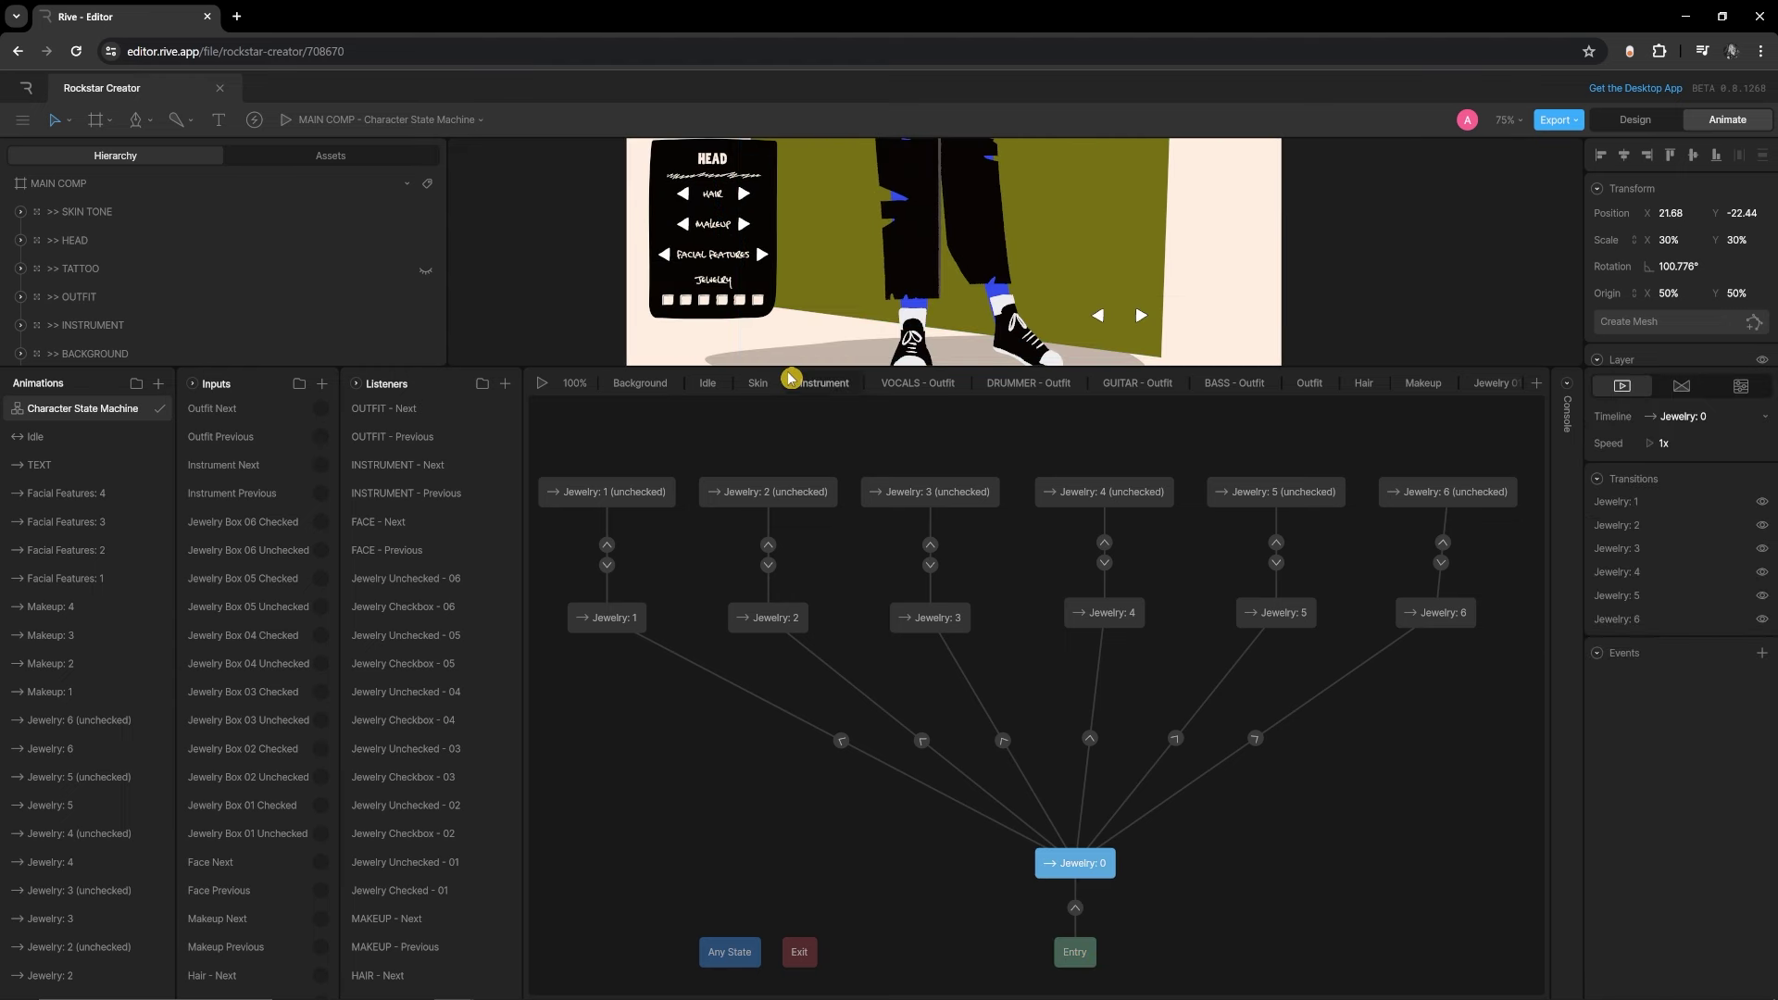
left_click_drag(788, 369, 790, 413)
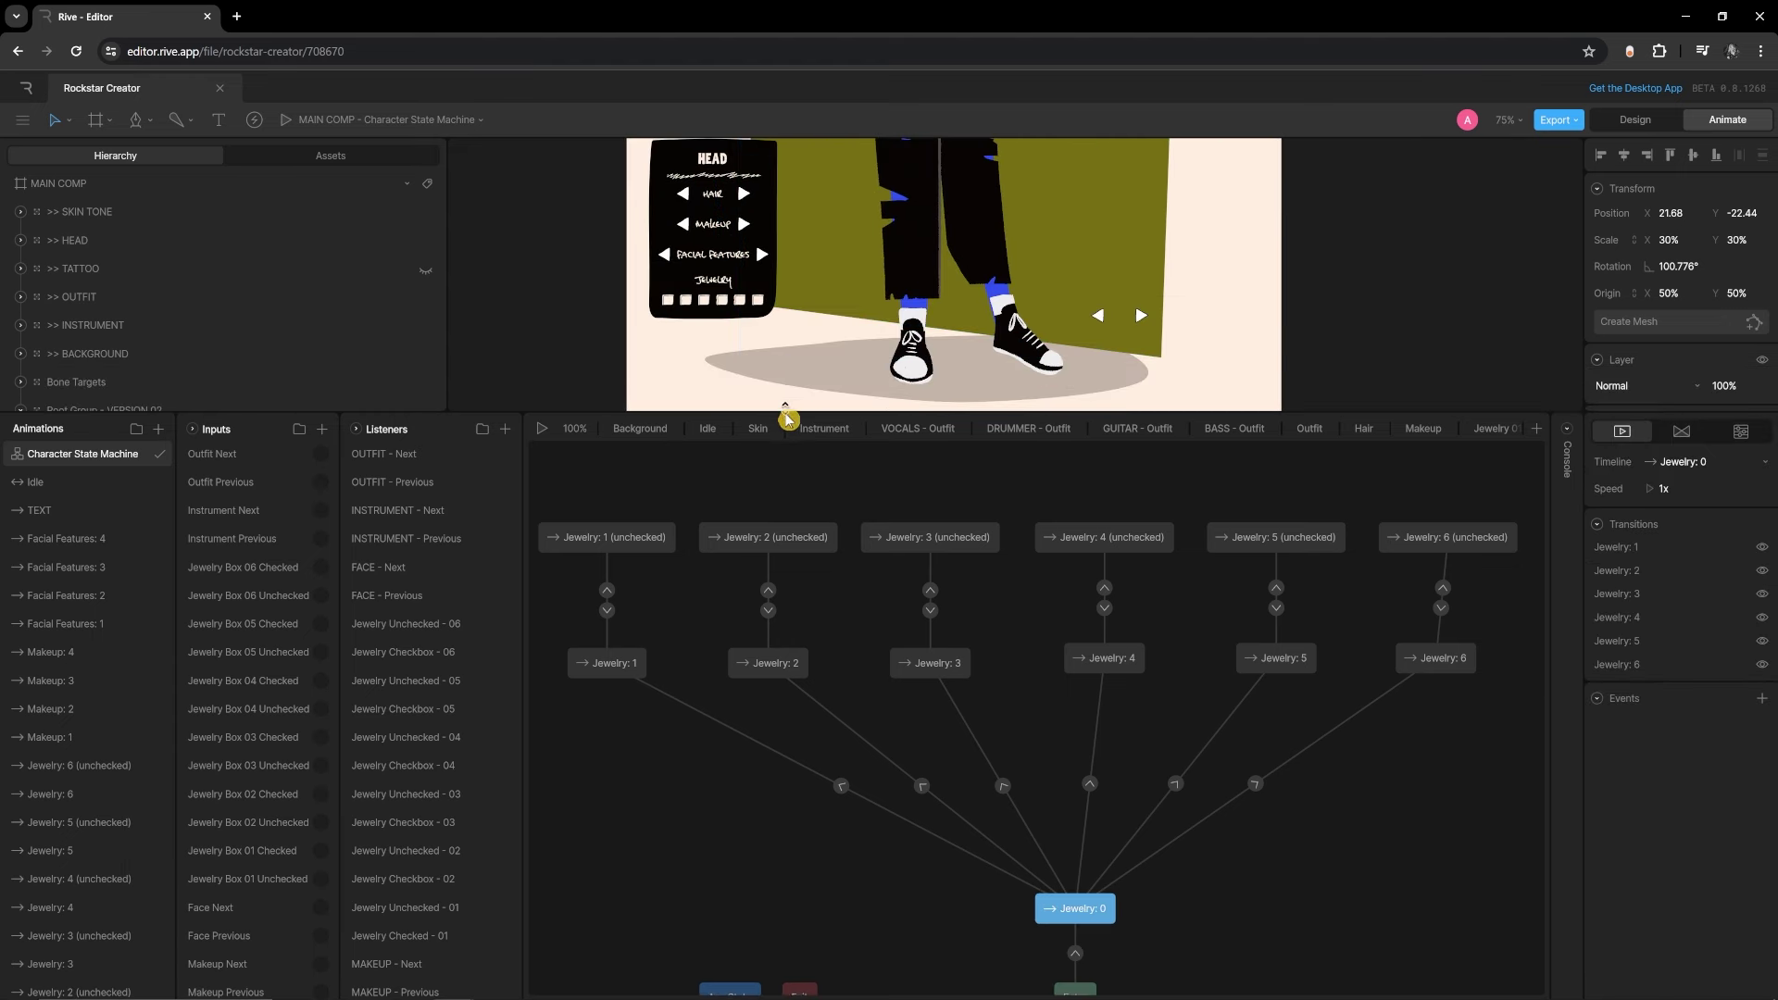
Examine the transition conditions linking Jewelry: 0, Jewelry: 1 and Jewelry: 1 (unchecked)
left_click(640, 669)
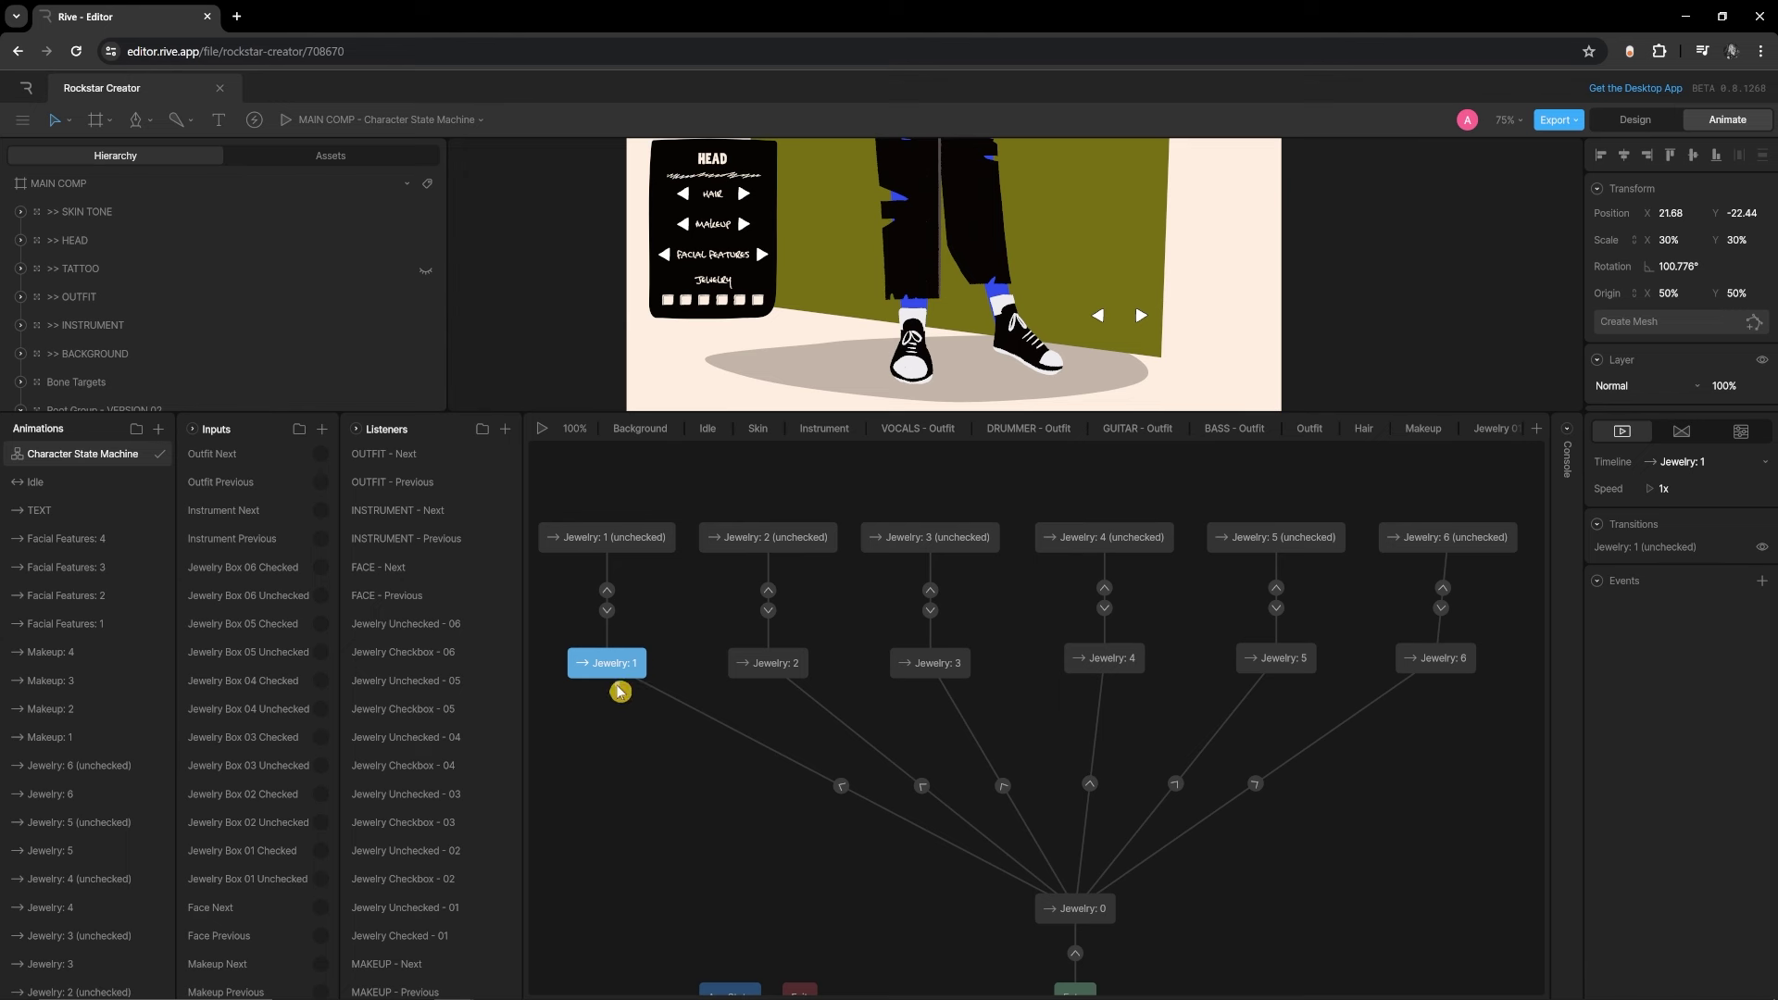
left_click(841, 786)
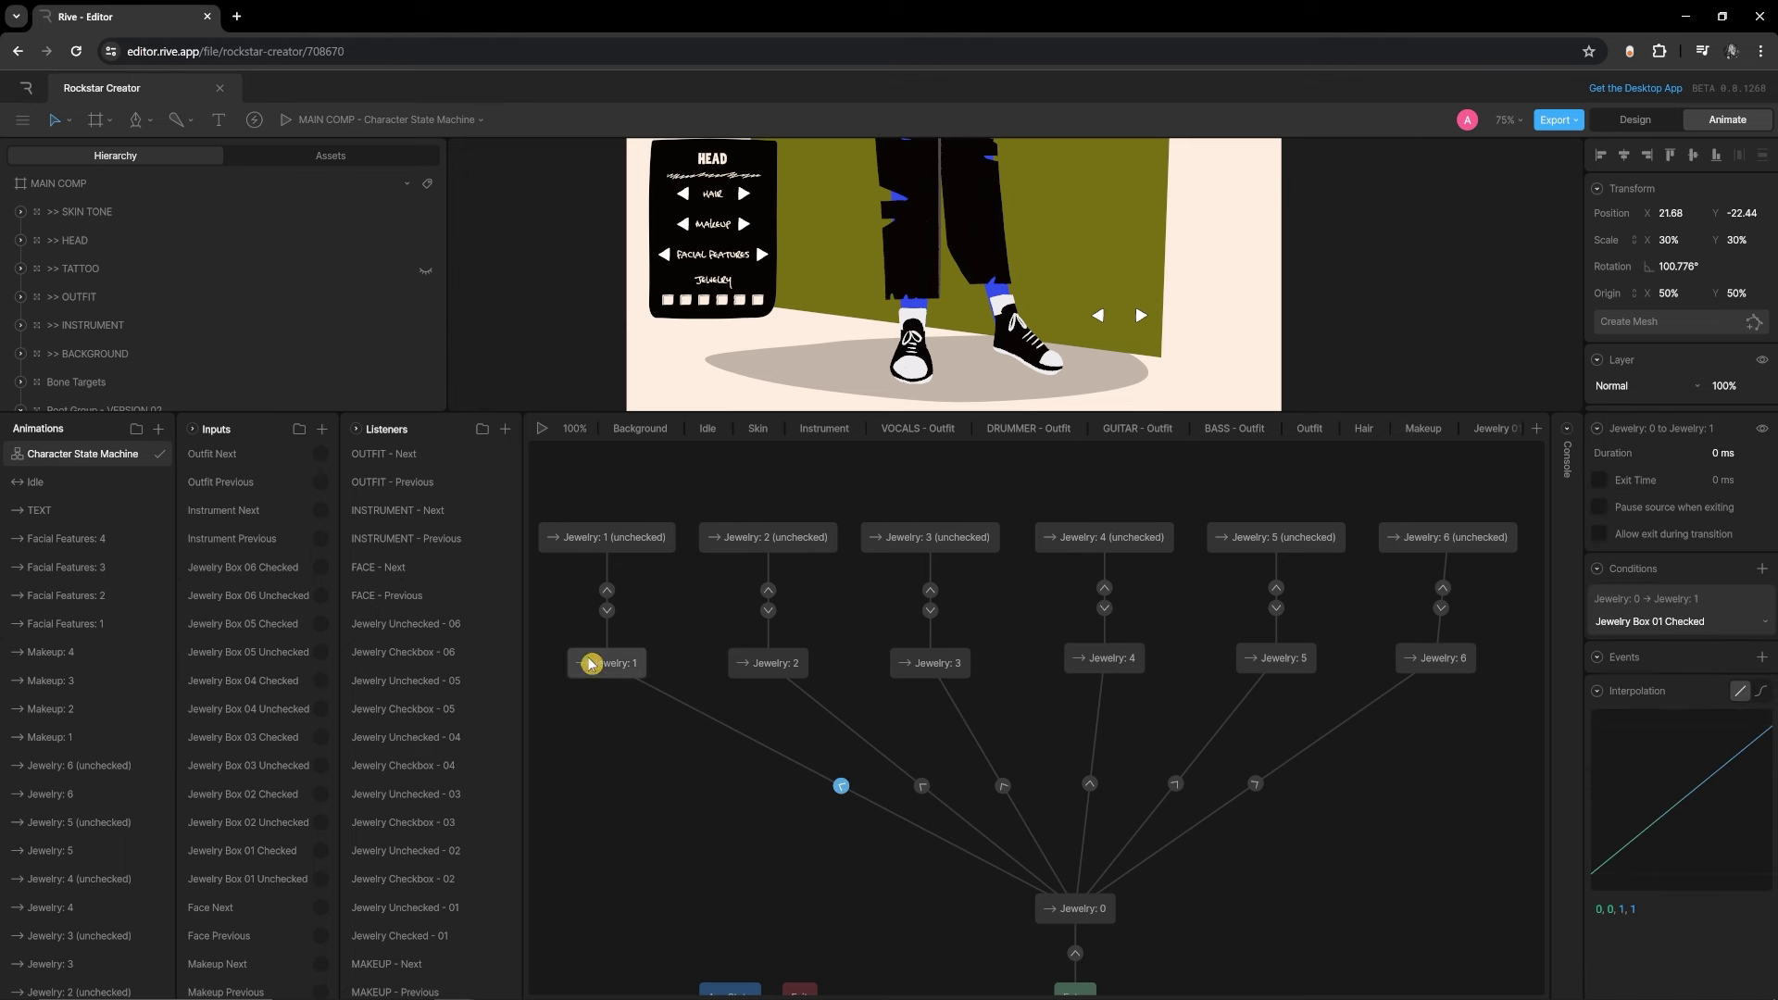
left_click(617, 671)
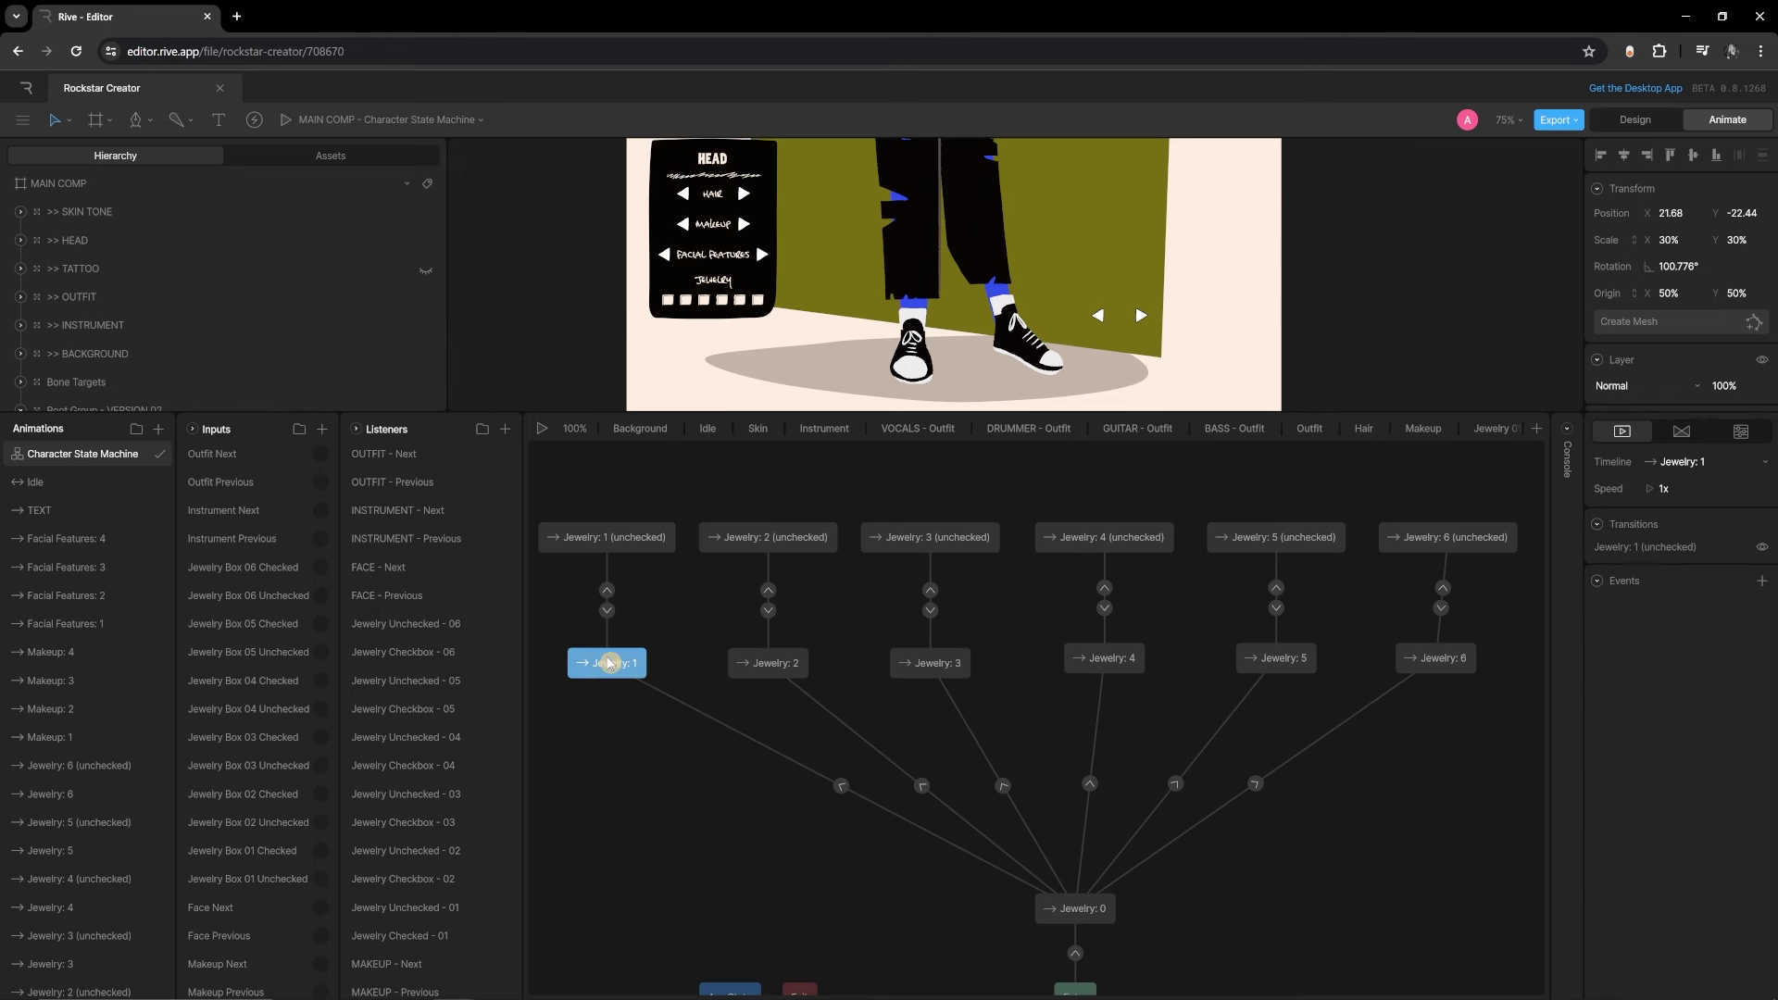
left_click(608, 590)
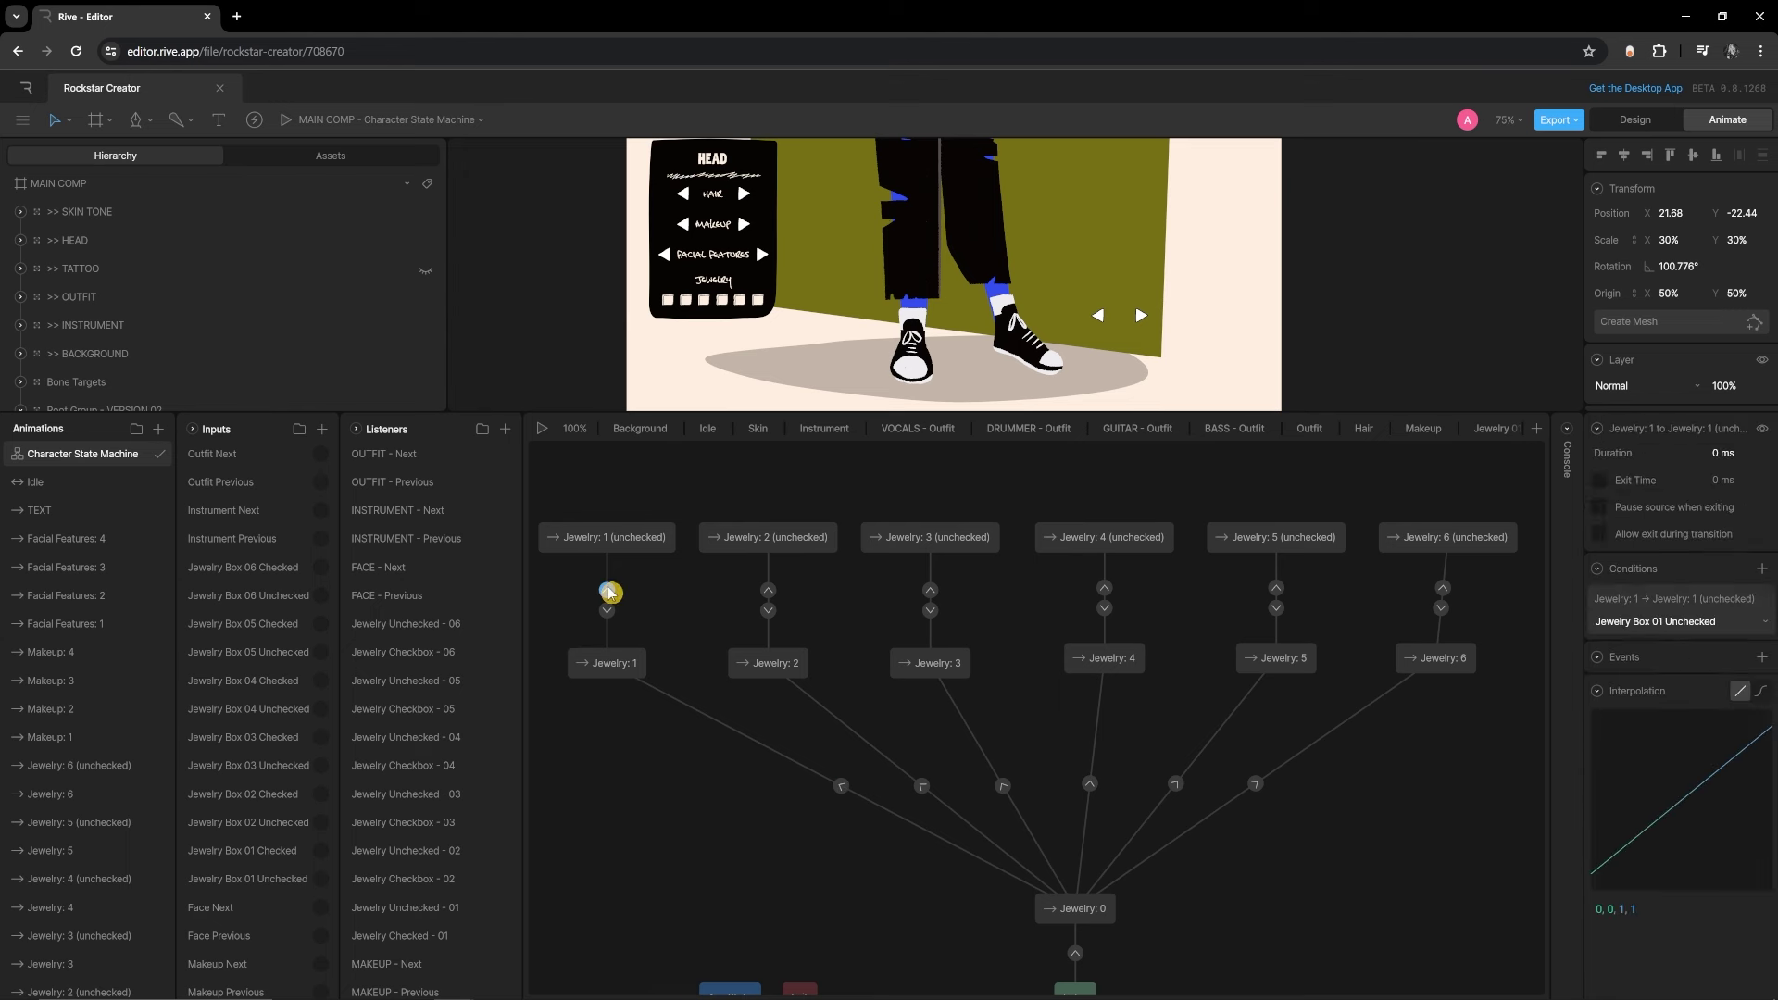
left_click(626, 554)
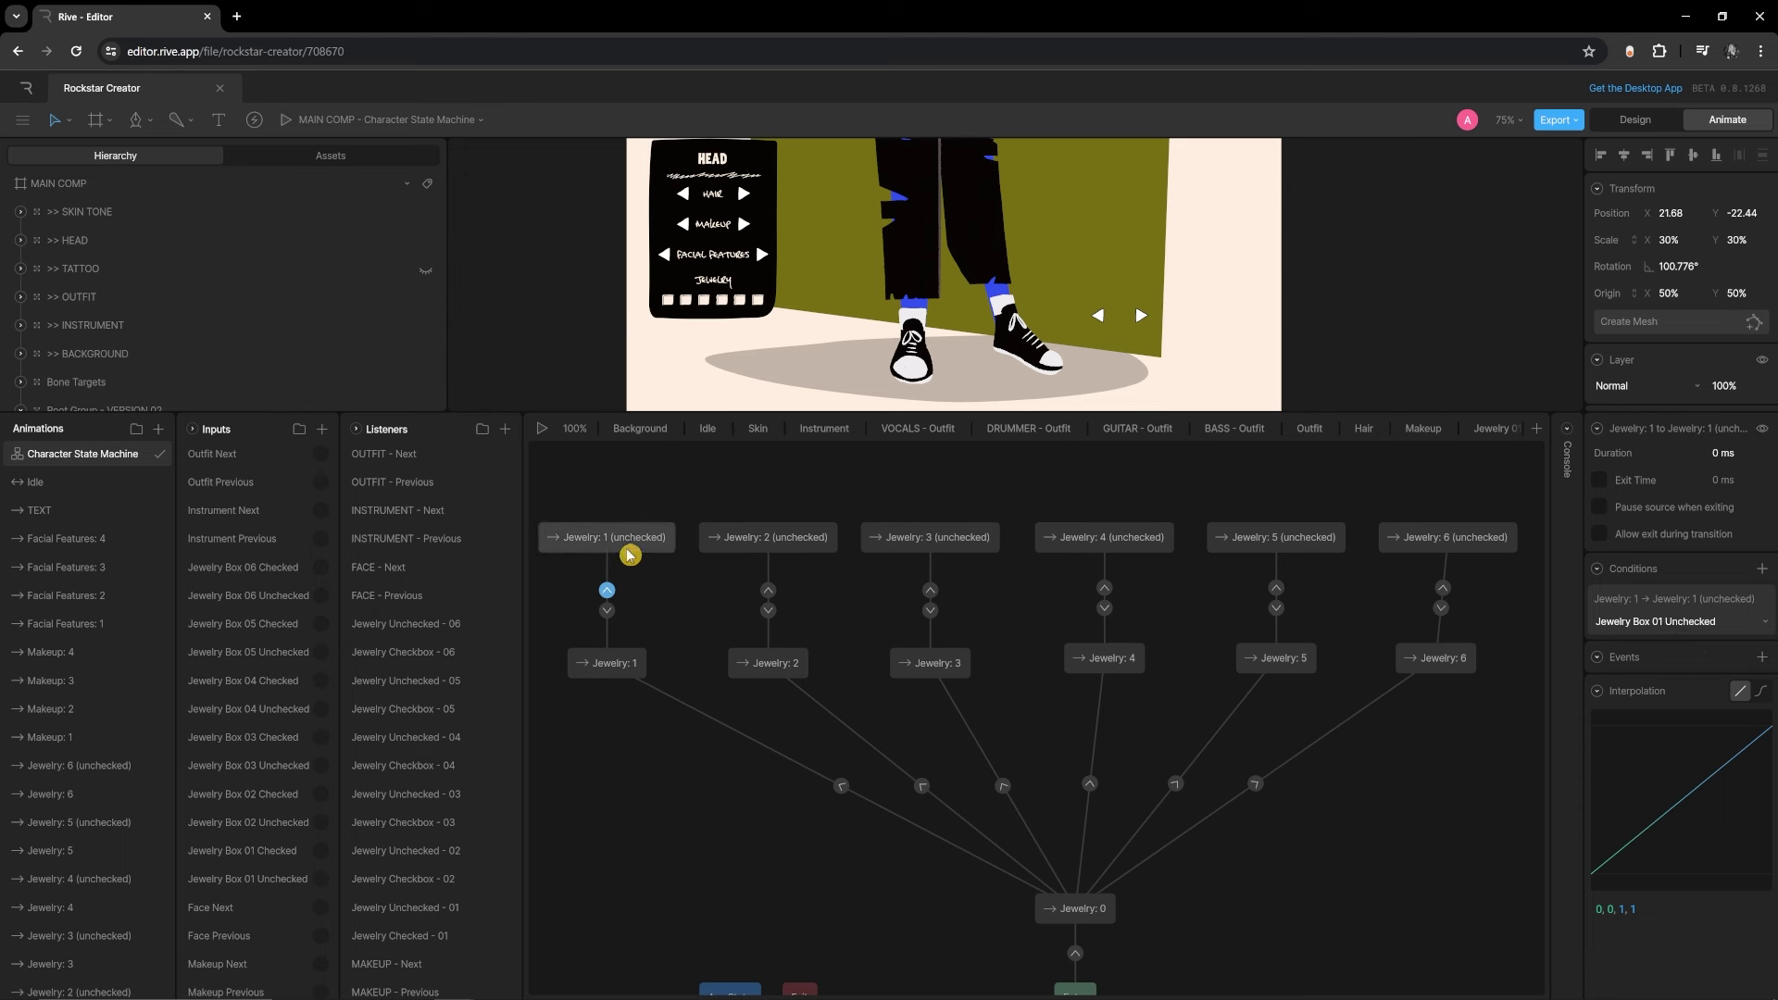
left_click(608, 613)
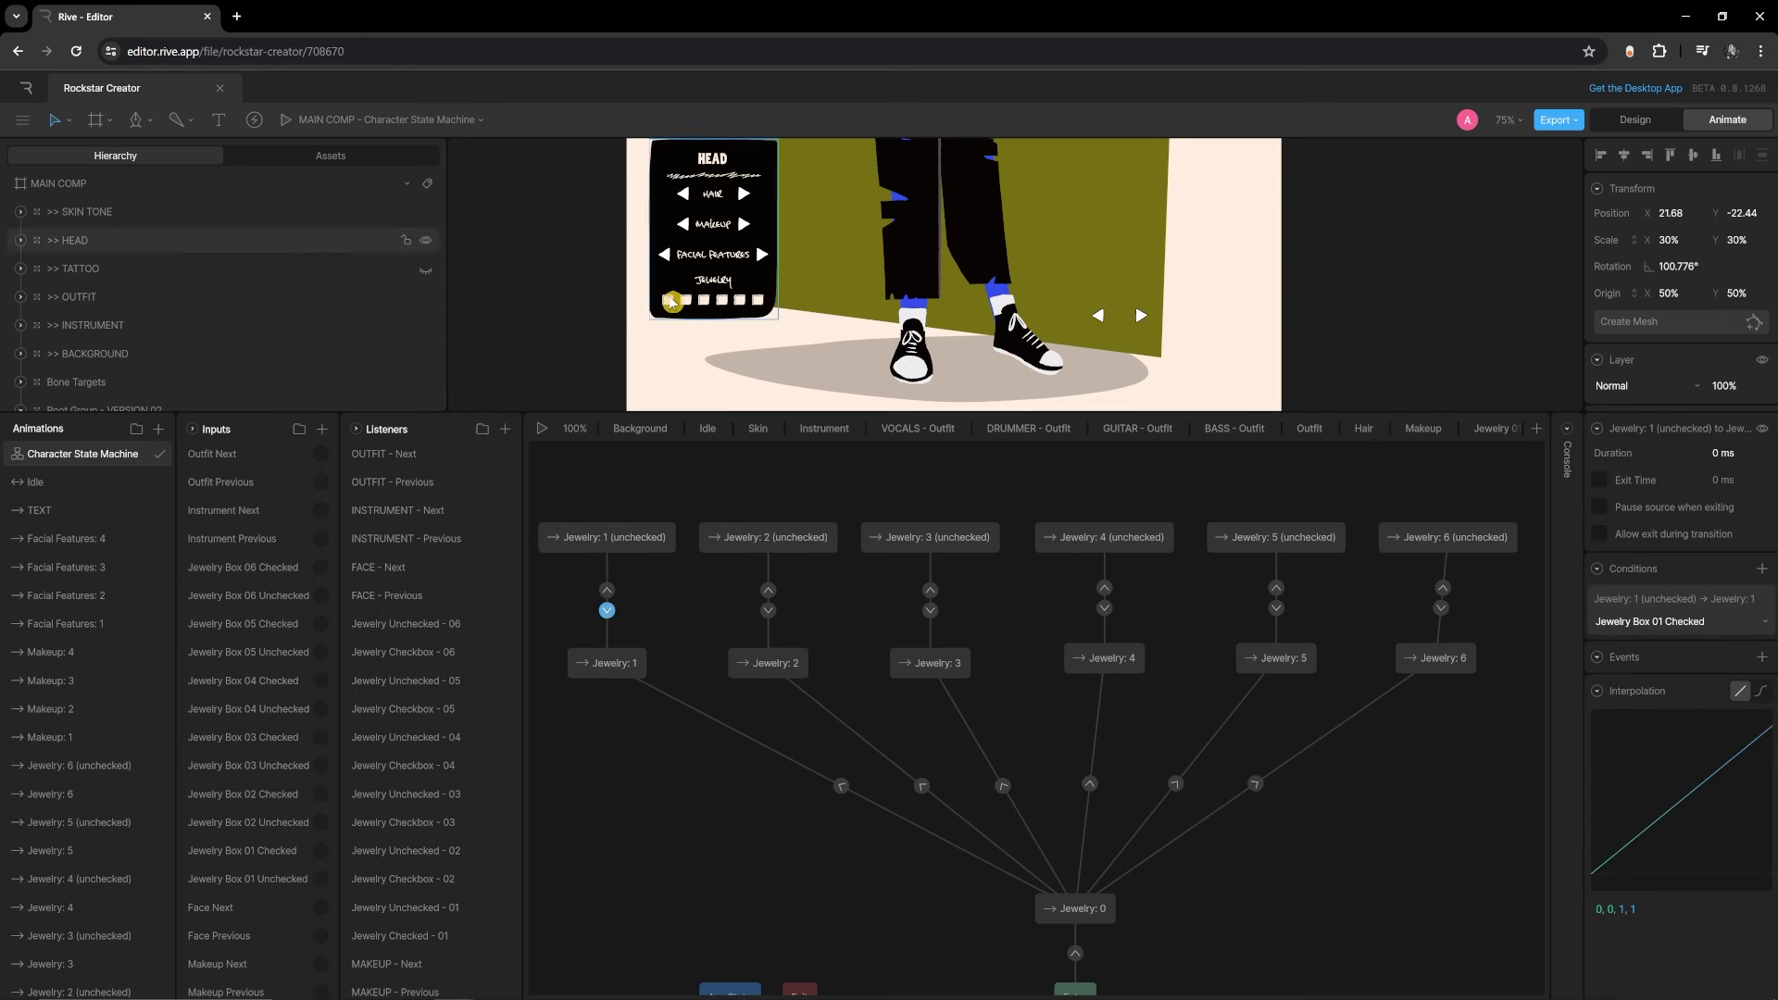
left_click(630, 672)
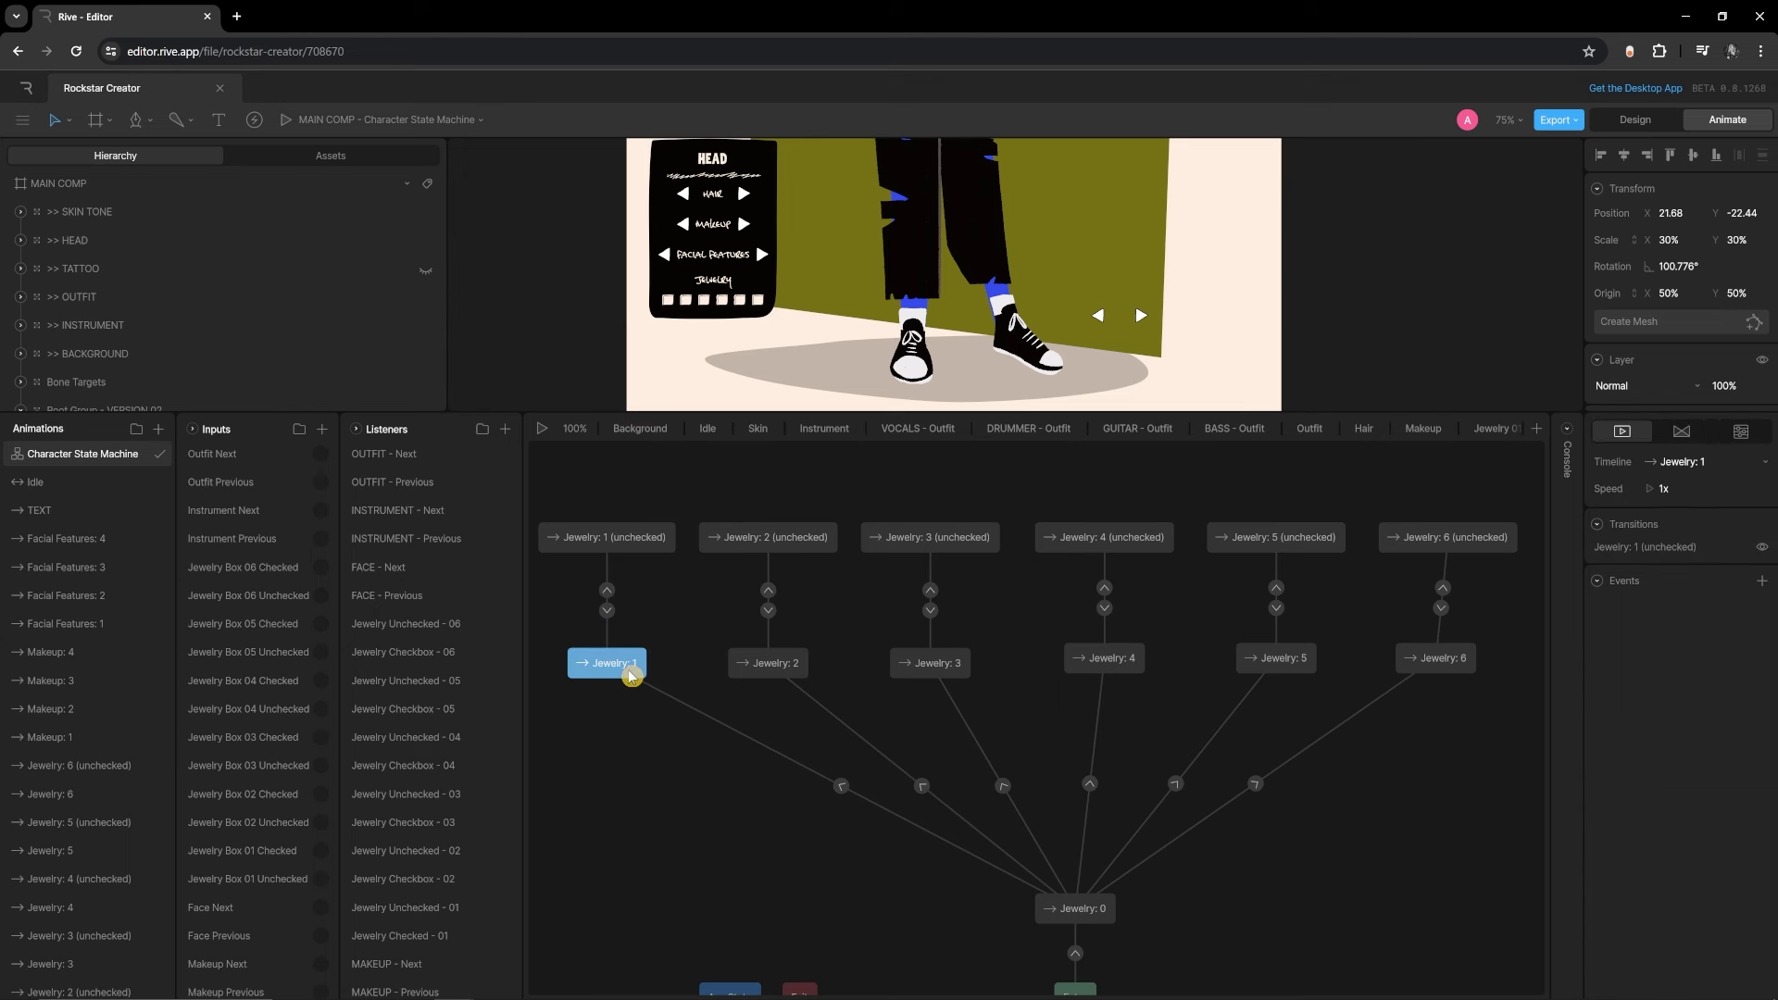
left_click(608, 613)
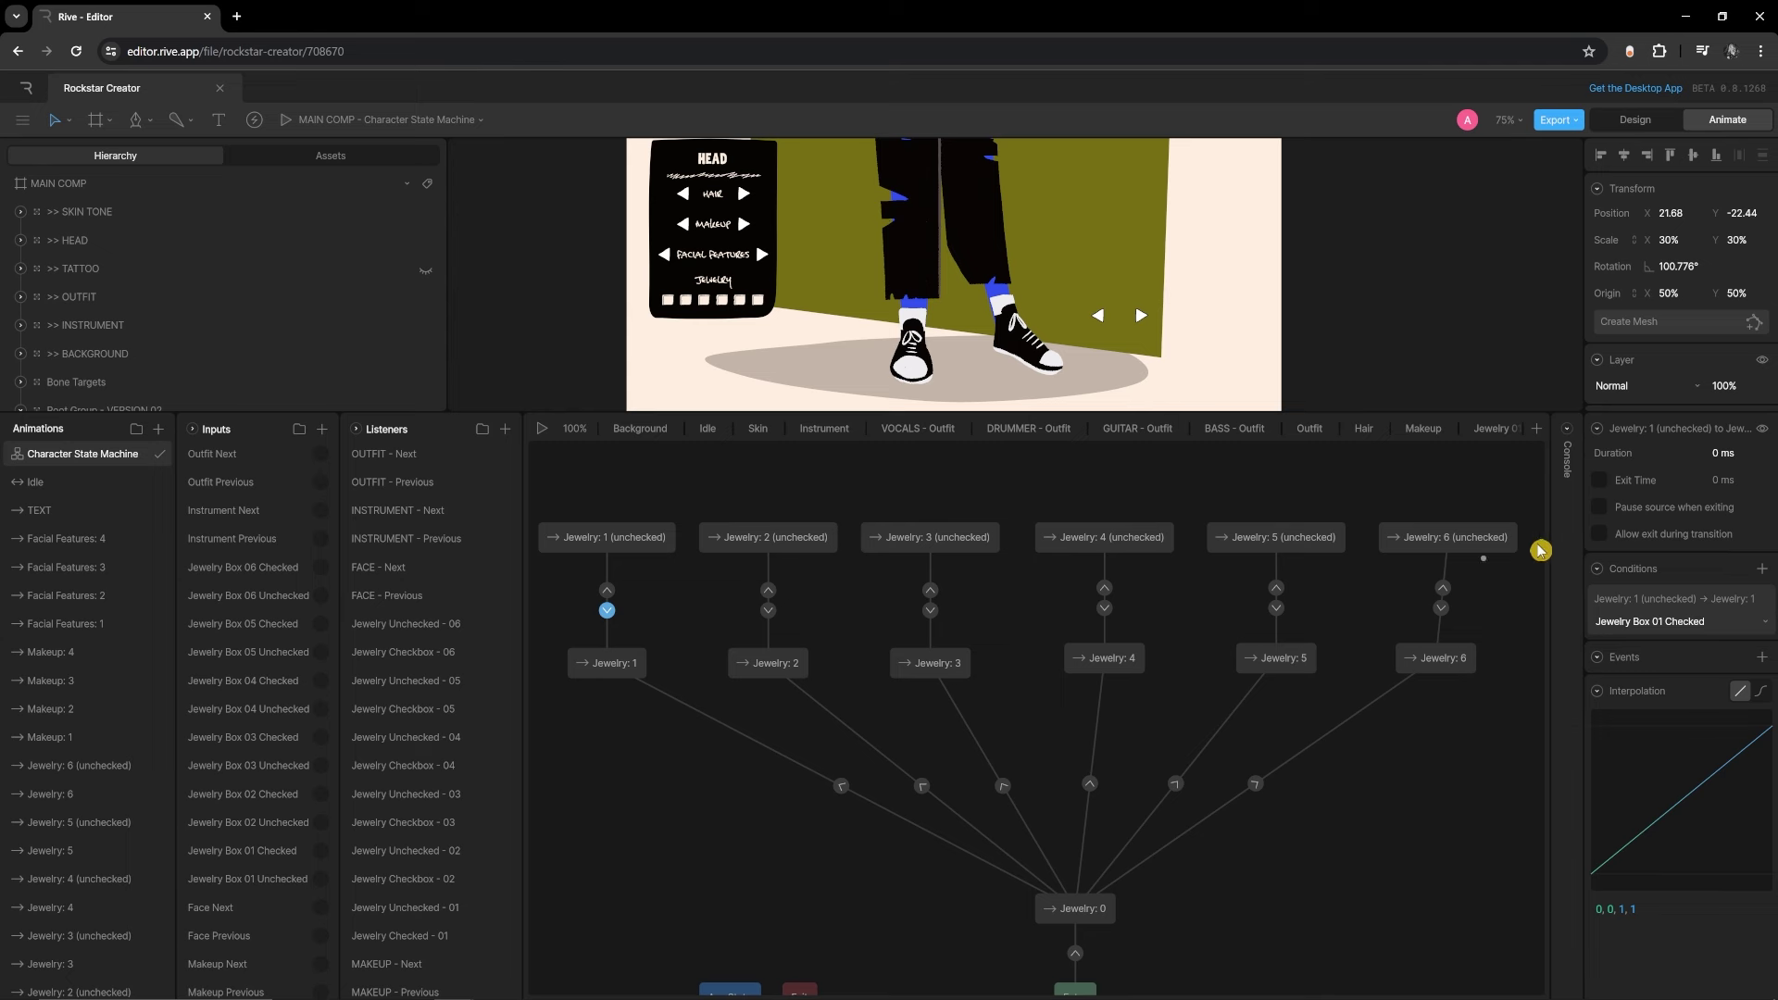
Reduce the graph area's height and review the state machine's input and listener lists
left_click_drag(964, 411, 964, 476)
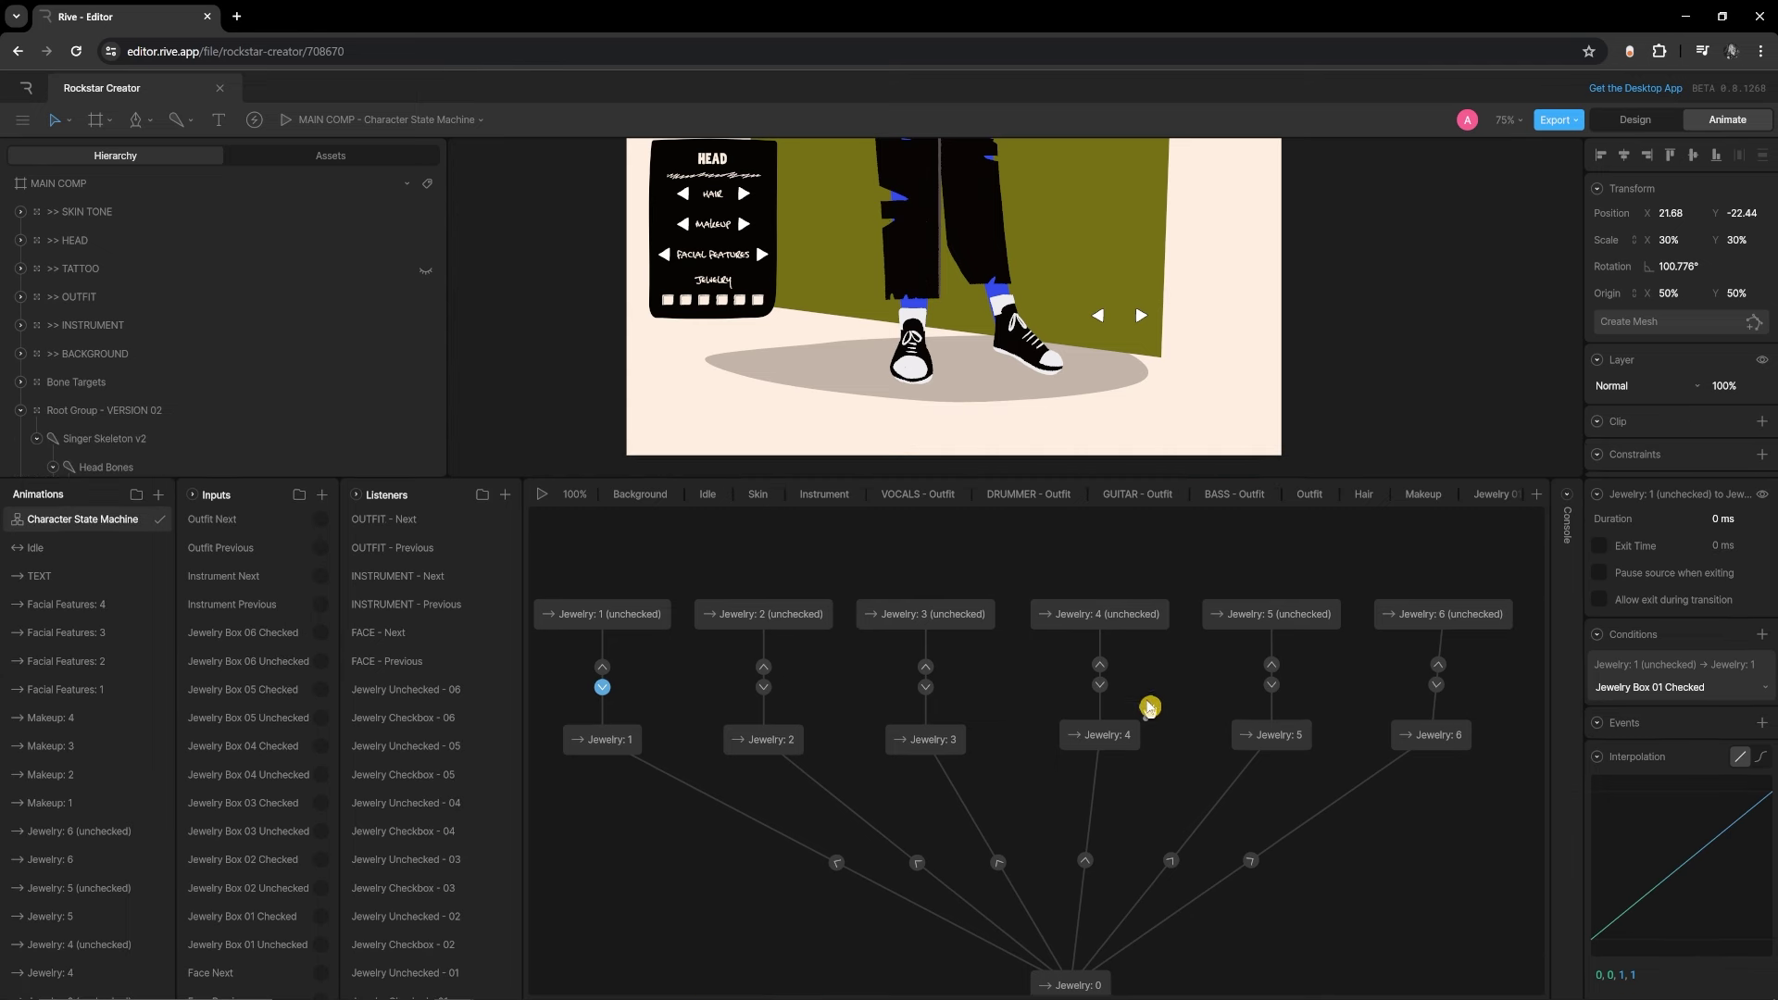
scroll(989, 748, "up", 1)
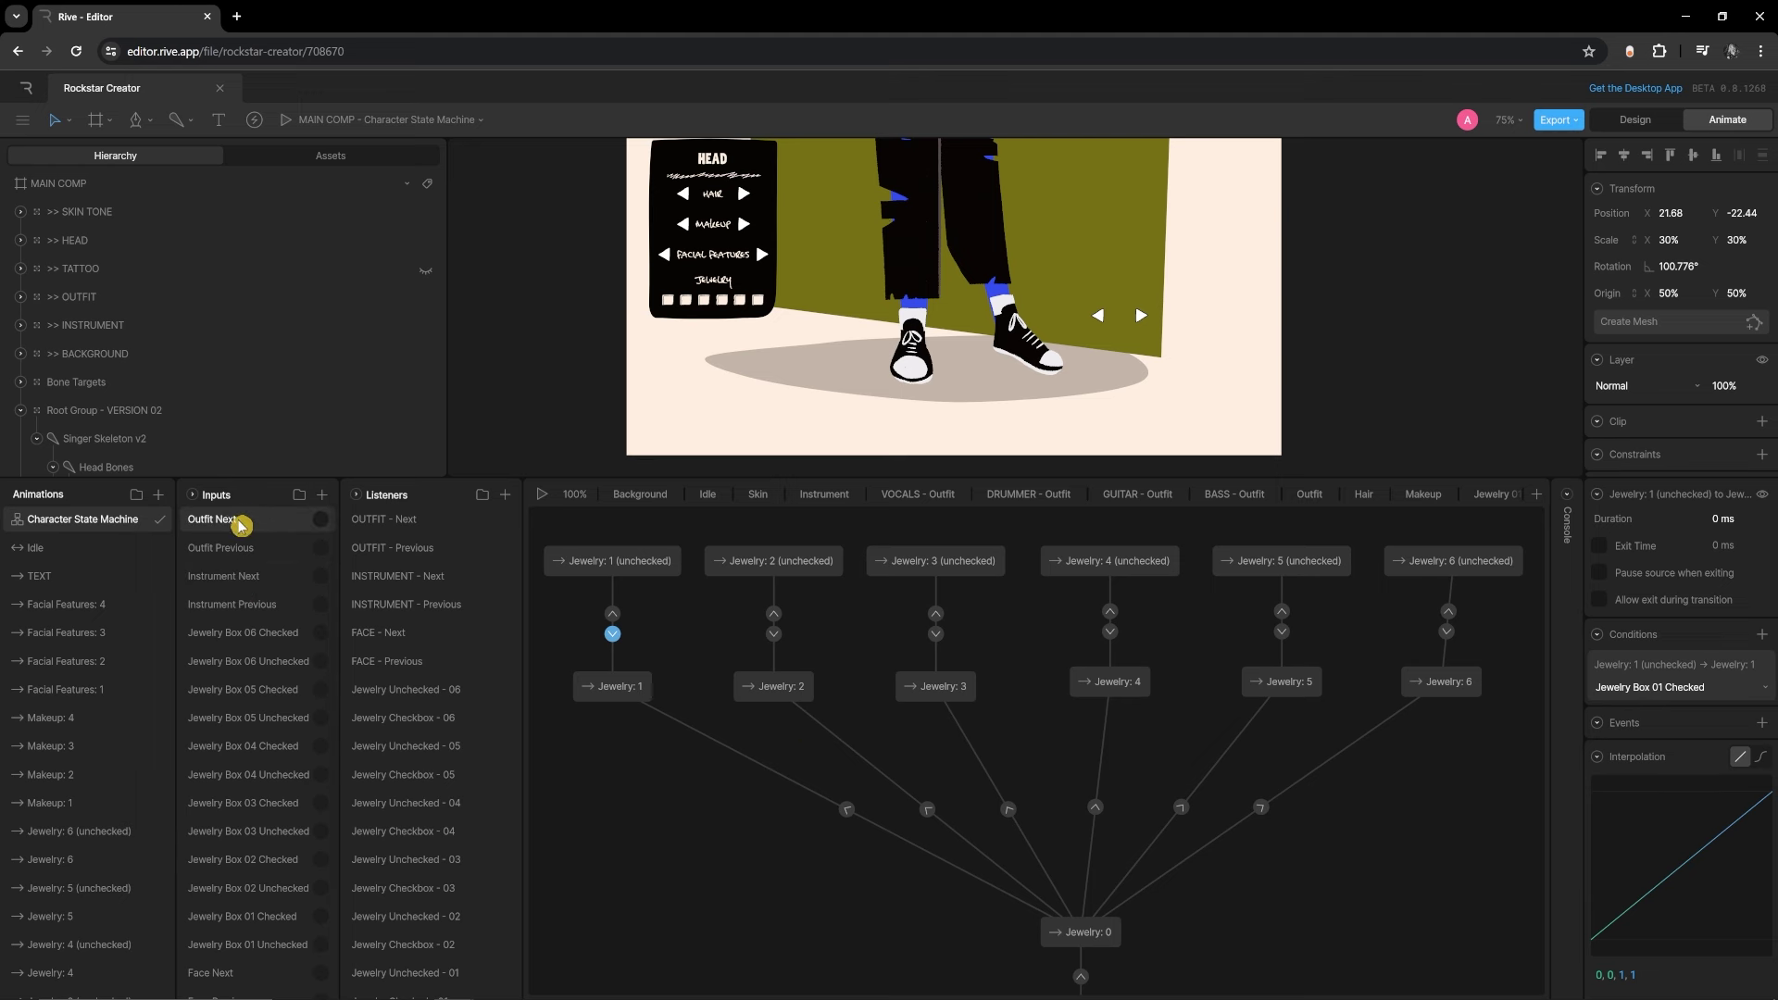
scroll(258, 825, "down", 1)
scroll(449, 686, "down", 2)
scroll(436, 718, "up", 2)
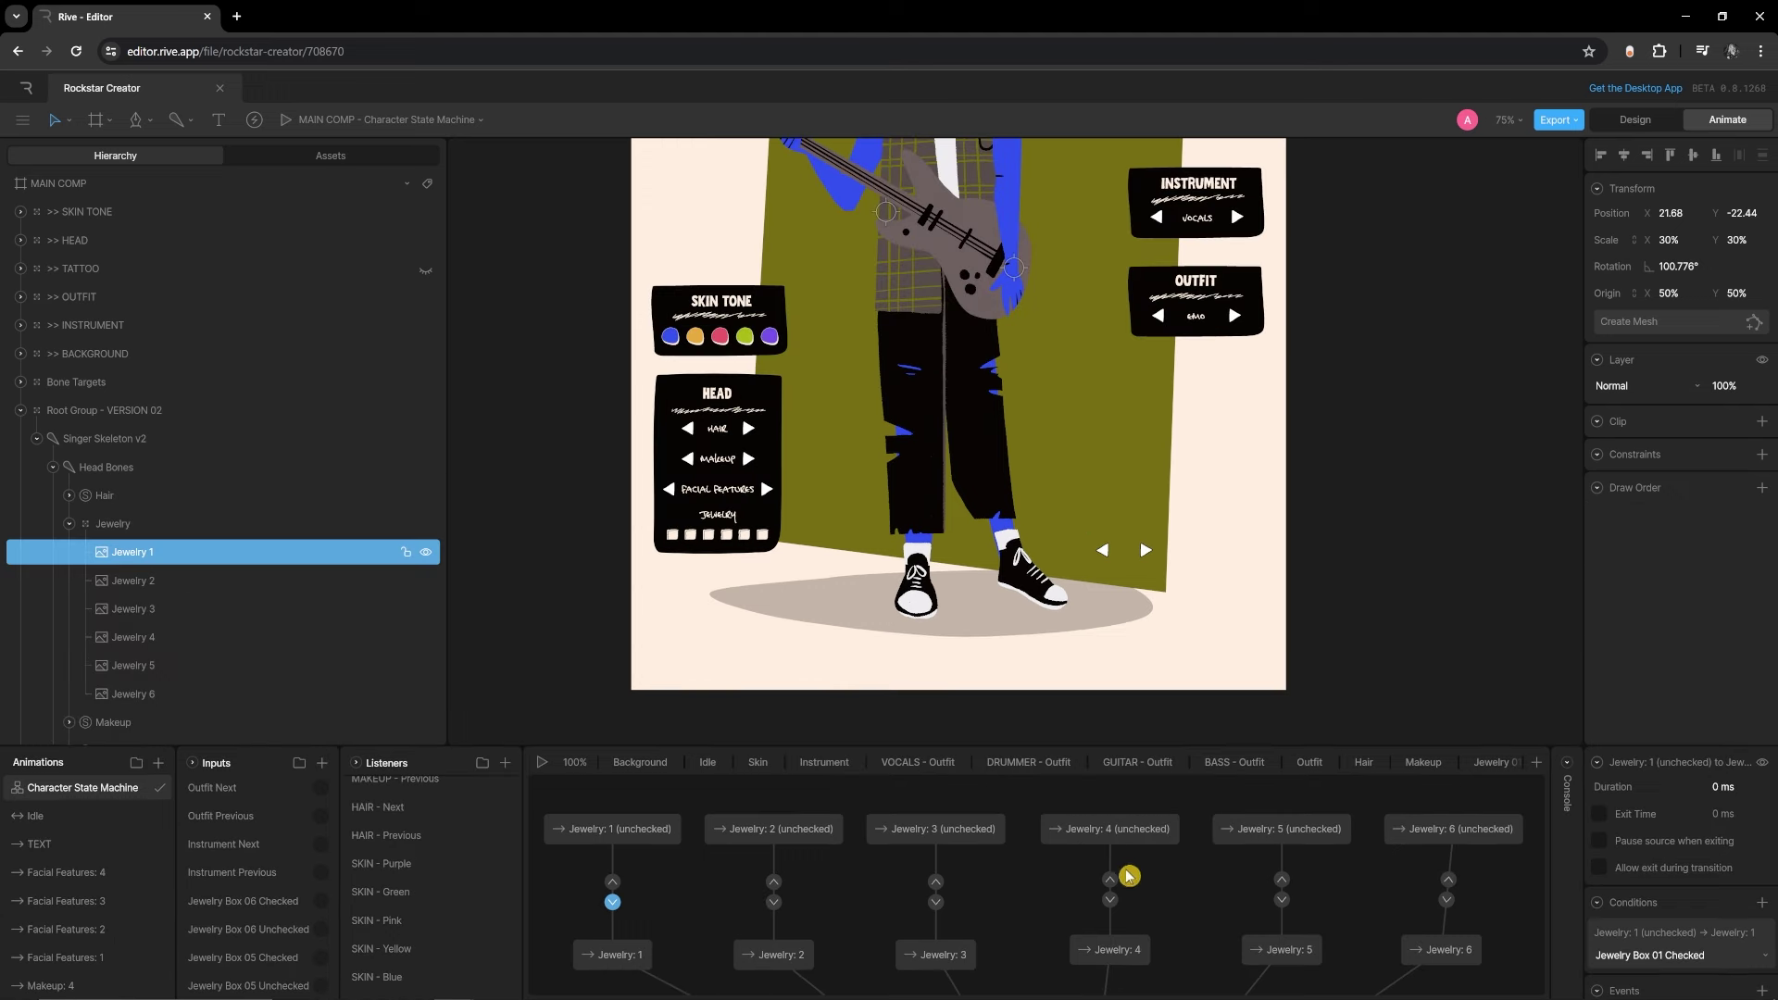
Show the Skin layer of the state machine and enlarge its graph area
left_click(1026, 894)
scroll(1024, 893, "down", 2)
scroll(1024, 853, "down", 2)
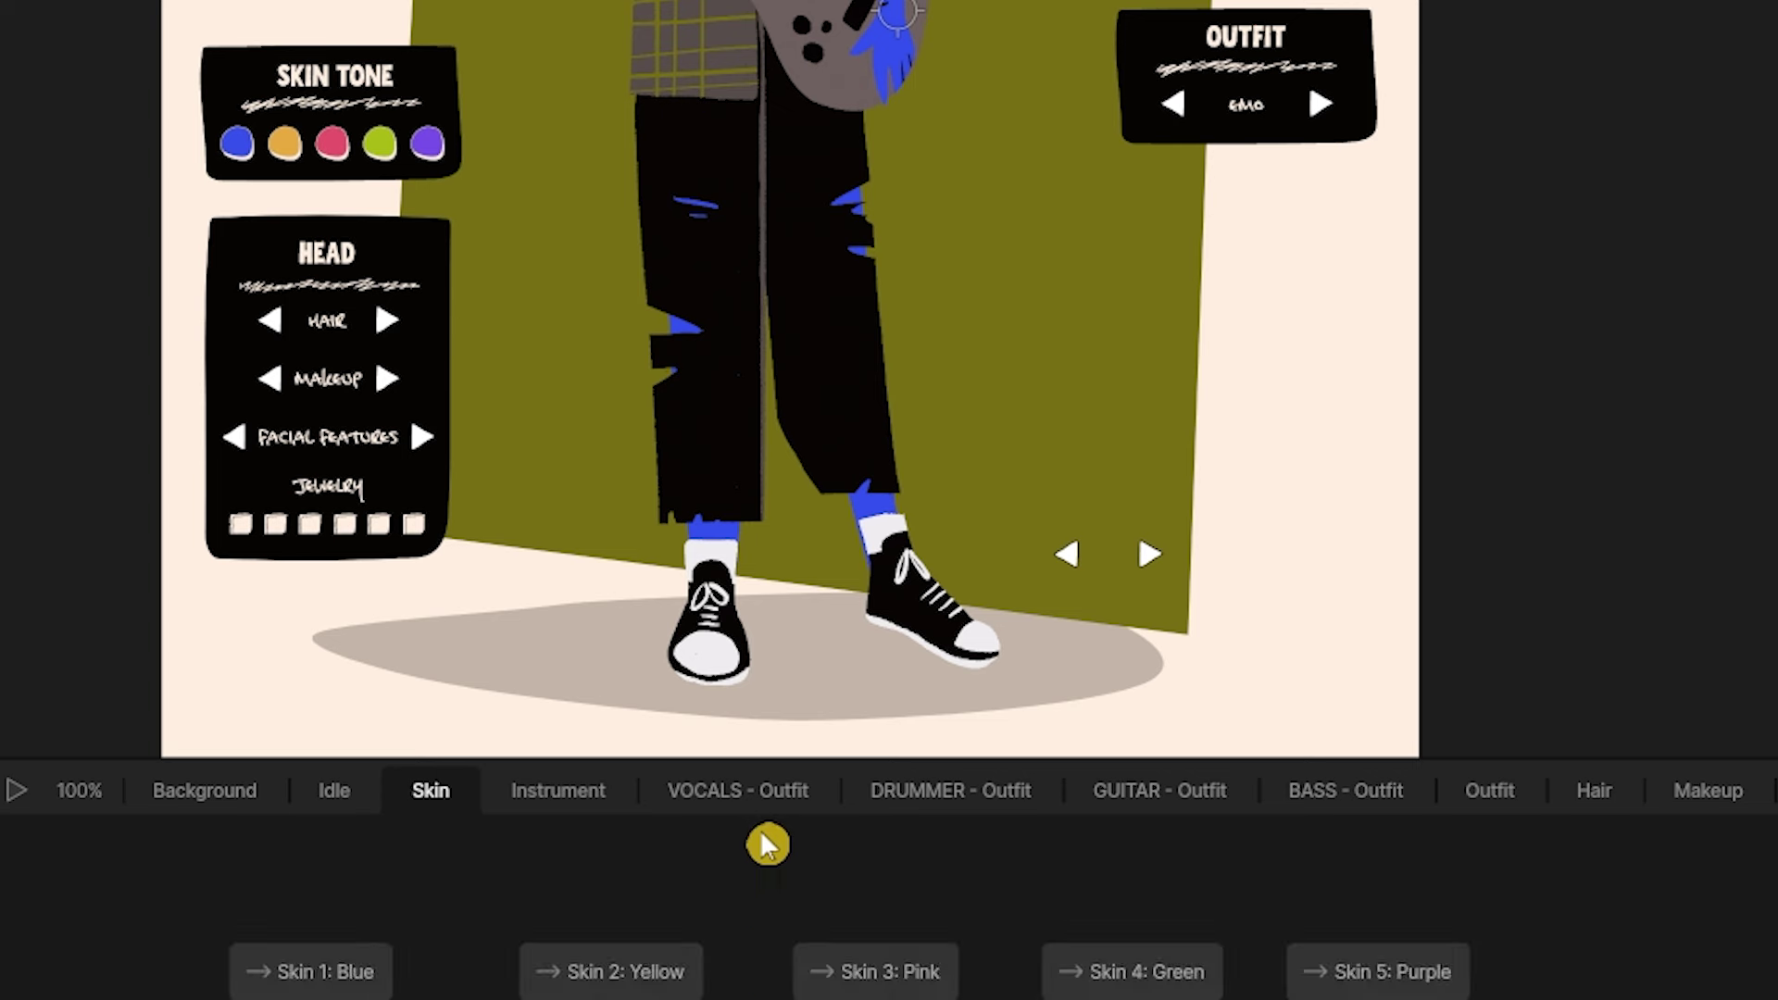
left_click_drag(776, 768, 945, 175)
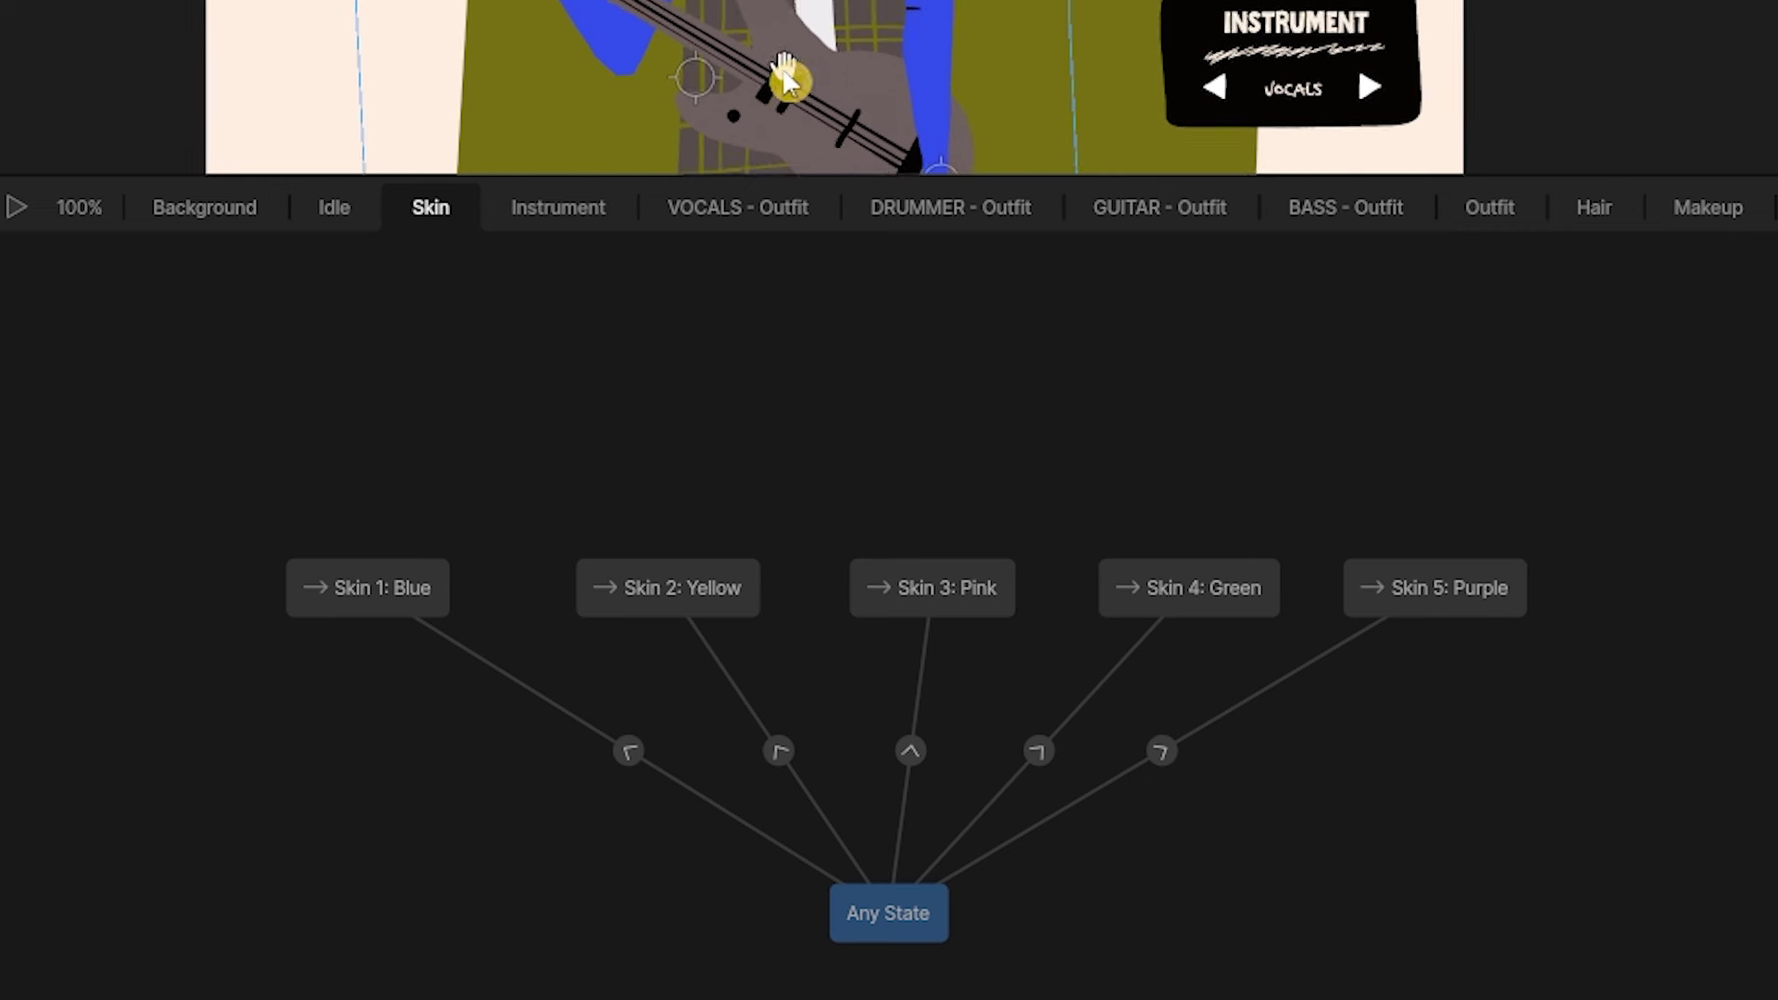
Inspect the Skin layer's Any State and its blue, yellow, pink and green skin states
left_click(889, 928)
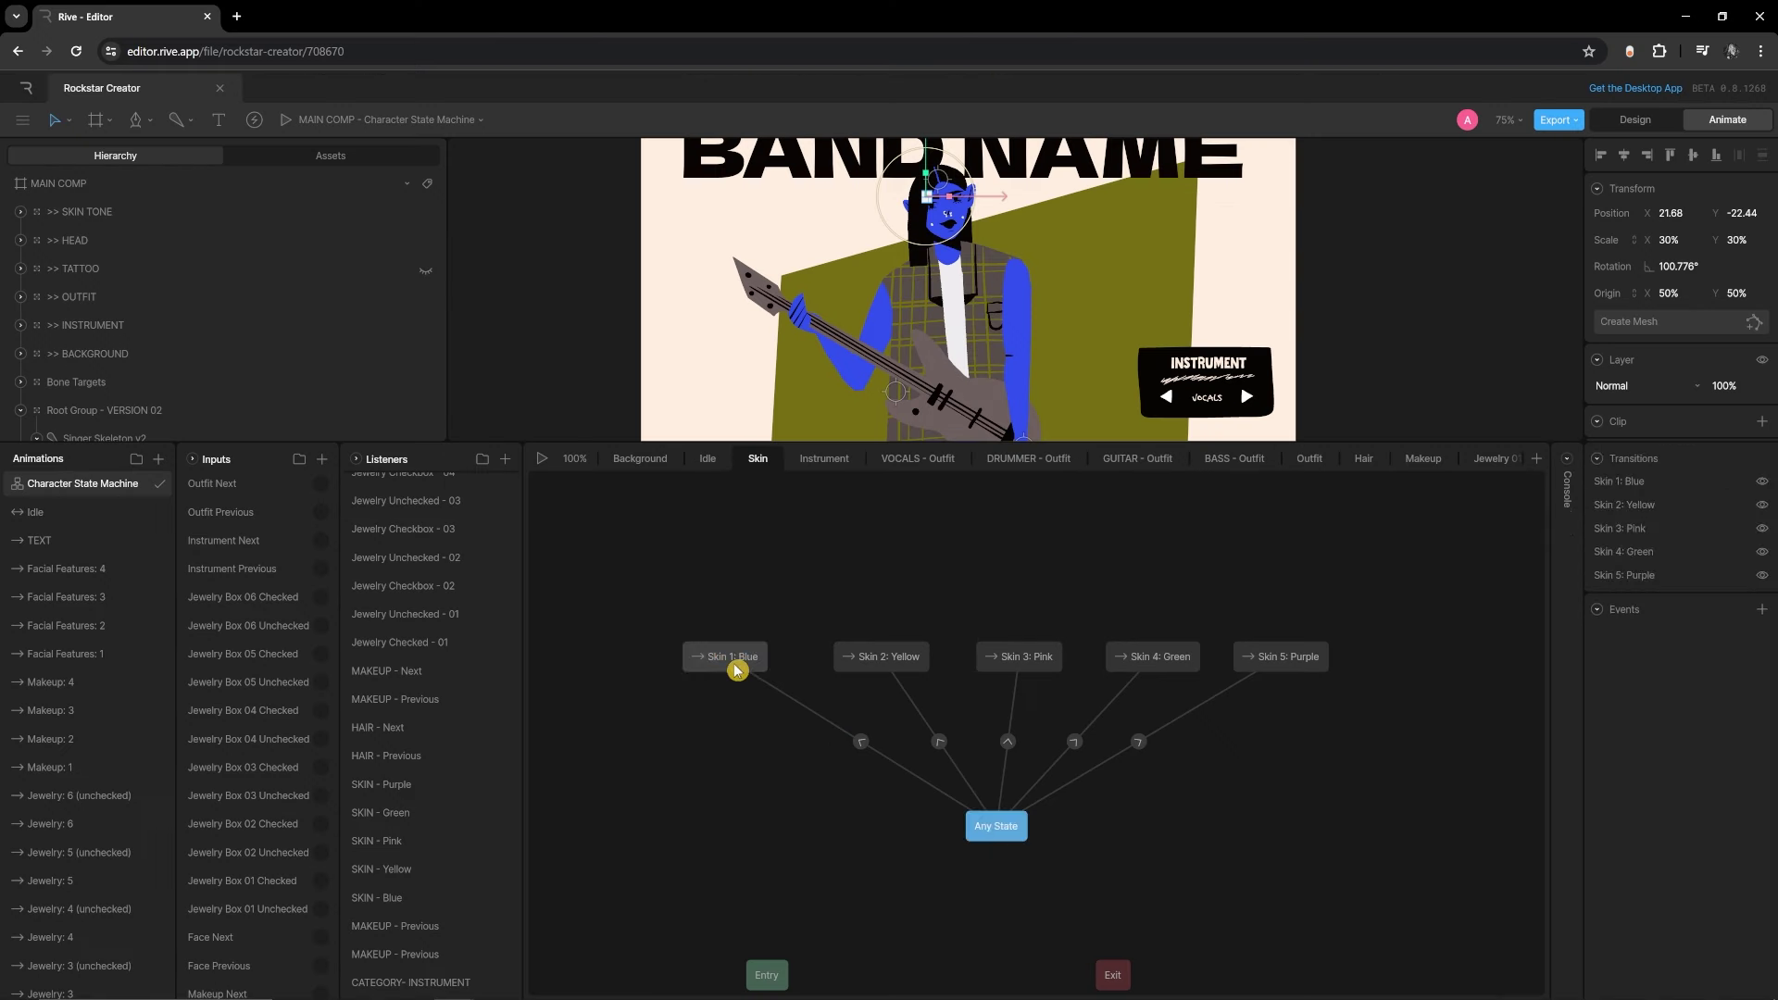
left_click(737, 663)
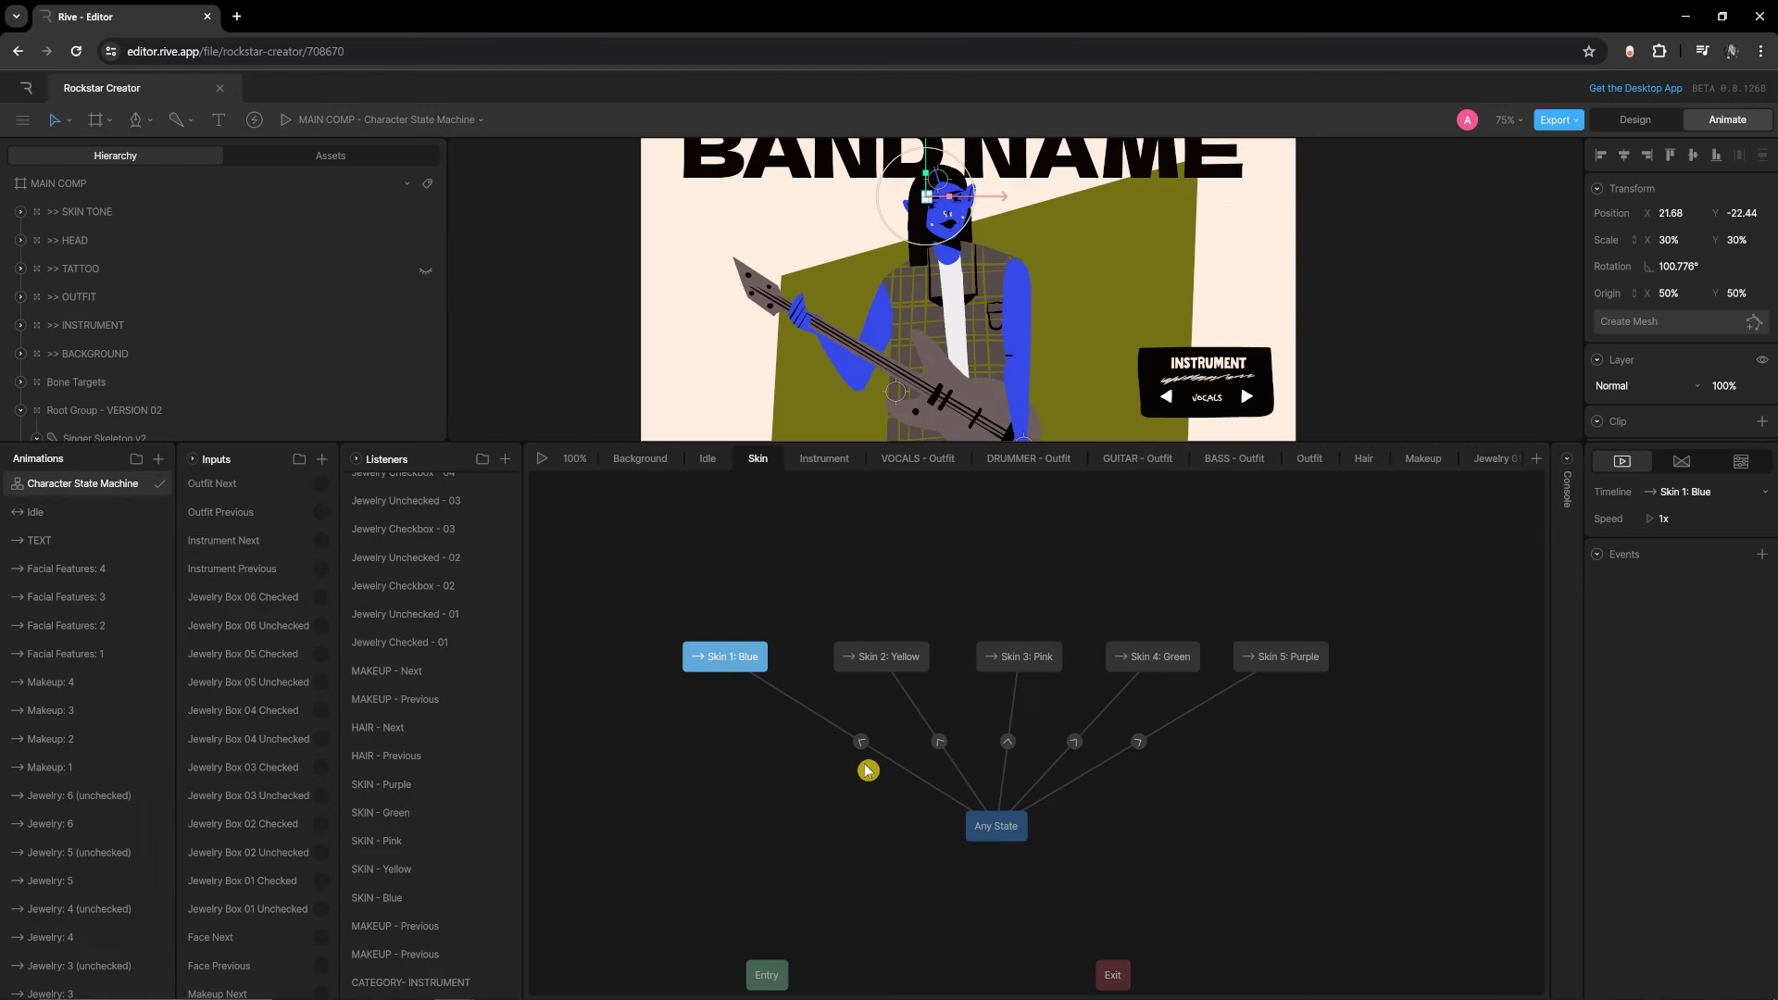
left_click(873, 663)
left_click(1028, 663)
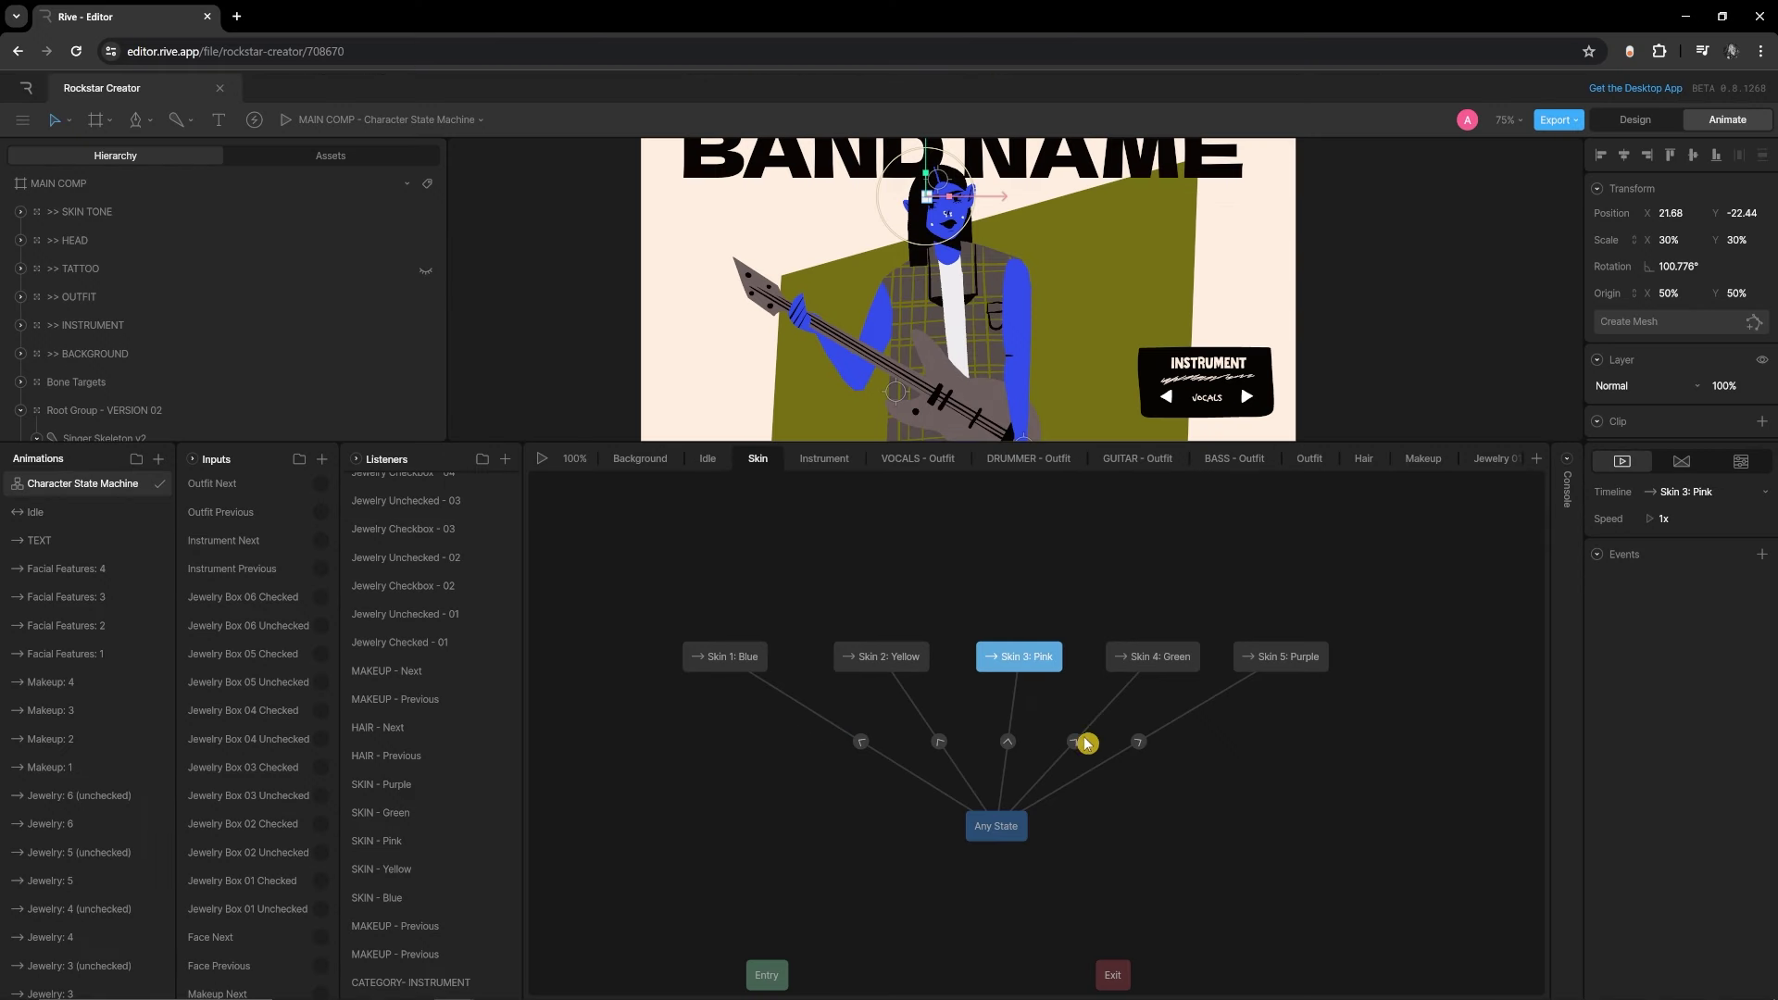
left_click(1146, 656)
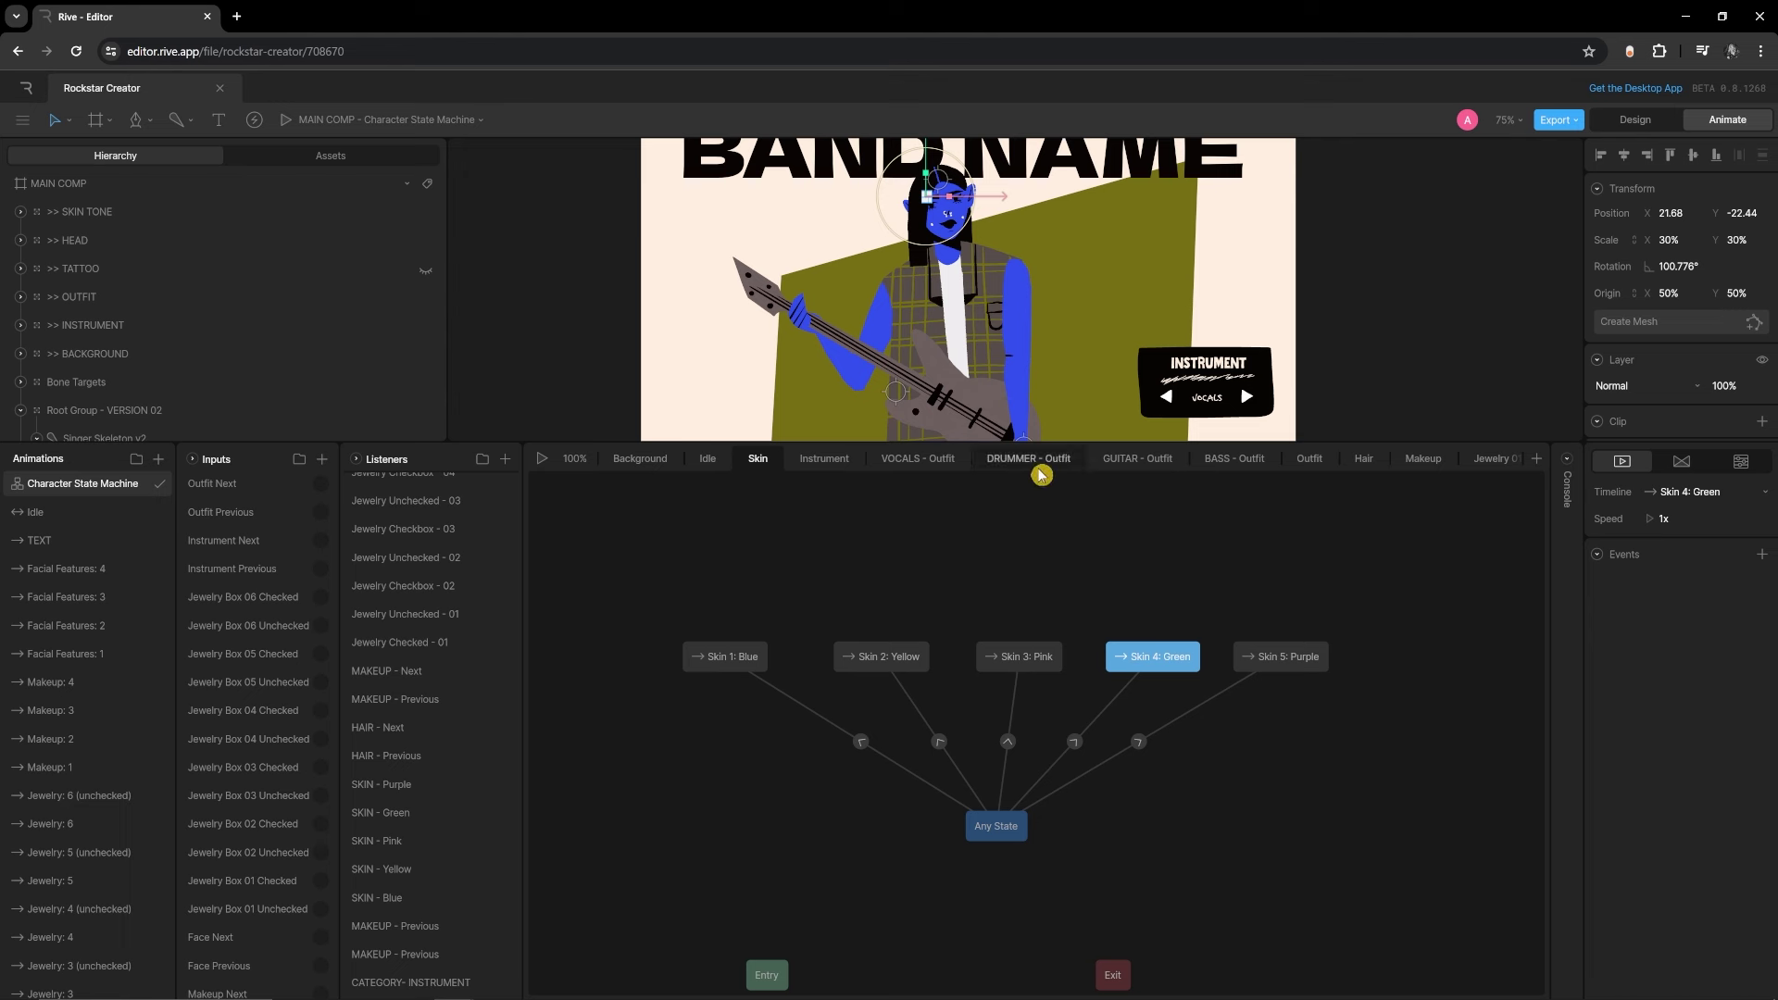
Shrink the graph area and review the Facial Features layer alongside the artboard's Skin Tone, Head, Instrument and Outfit panels
left_click_drag(1023, 444, 1024, 528)
left_click(829, 546)
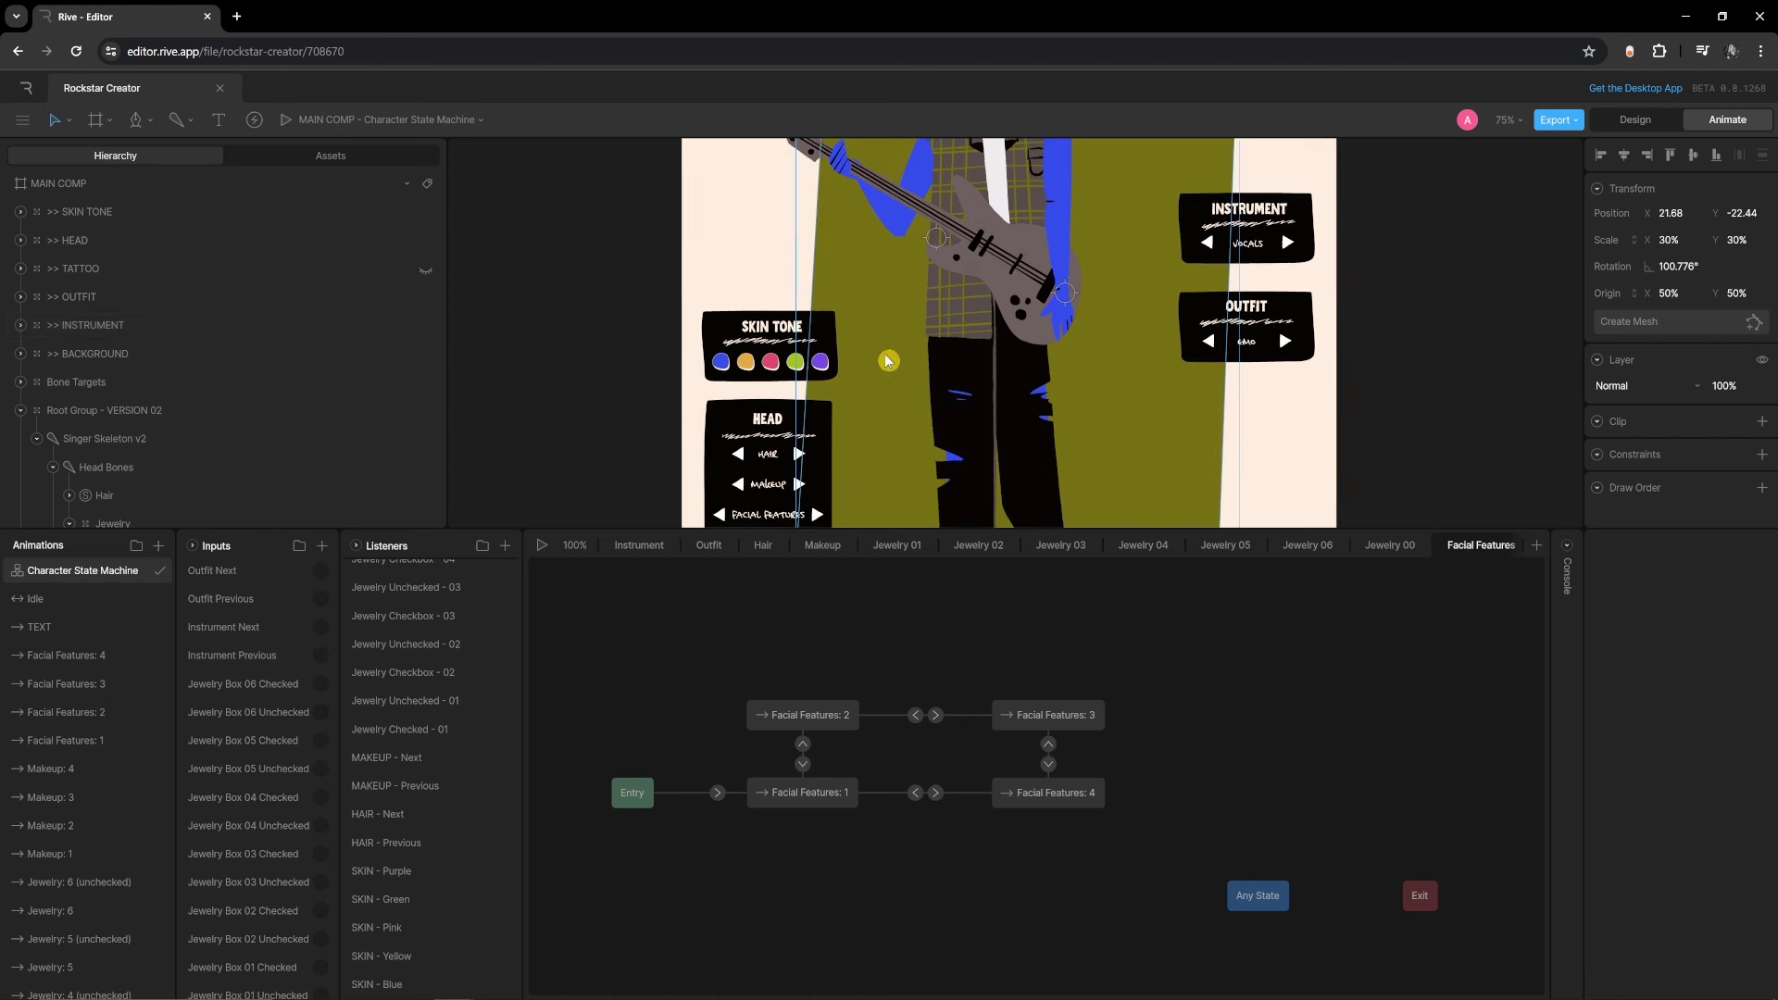
left_click_drag(887, 361, 852, 330)
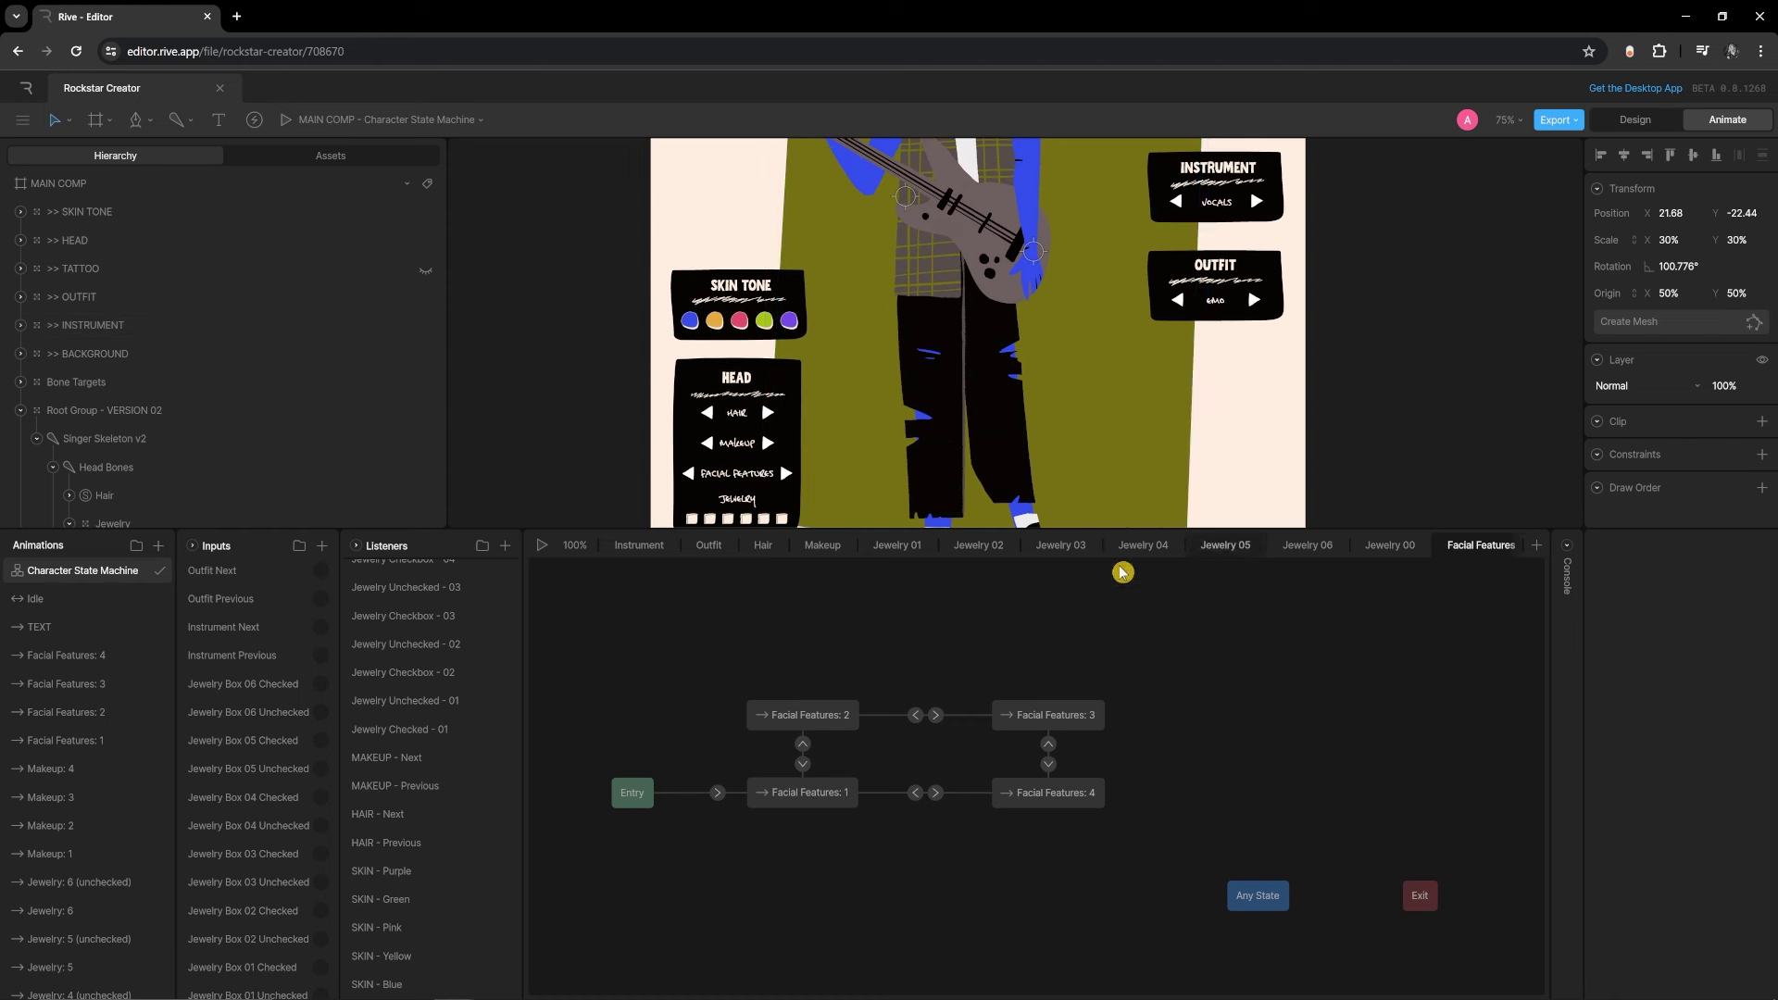
left_click_drag(1017, 355, 984, 341)
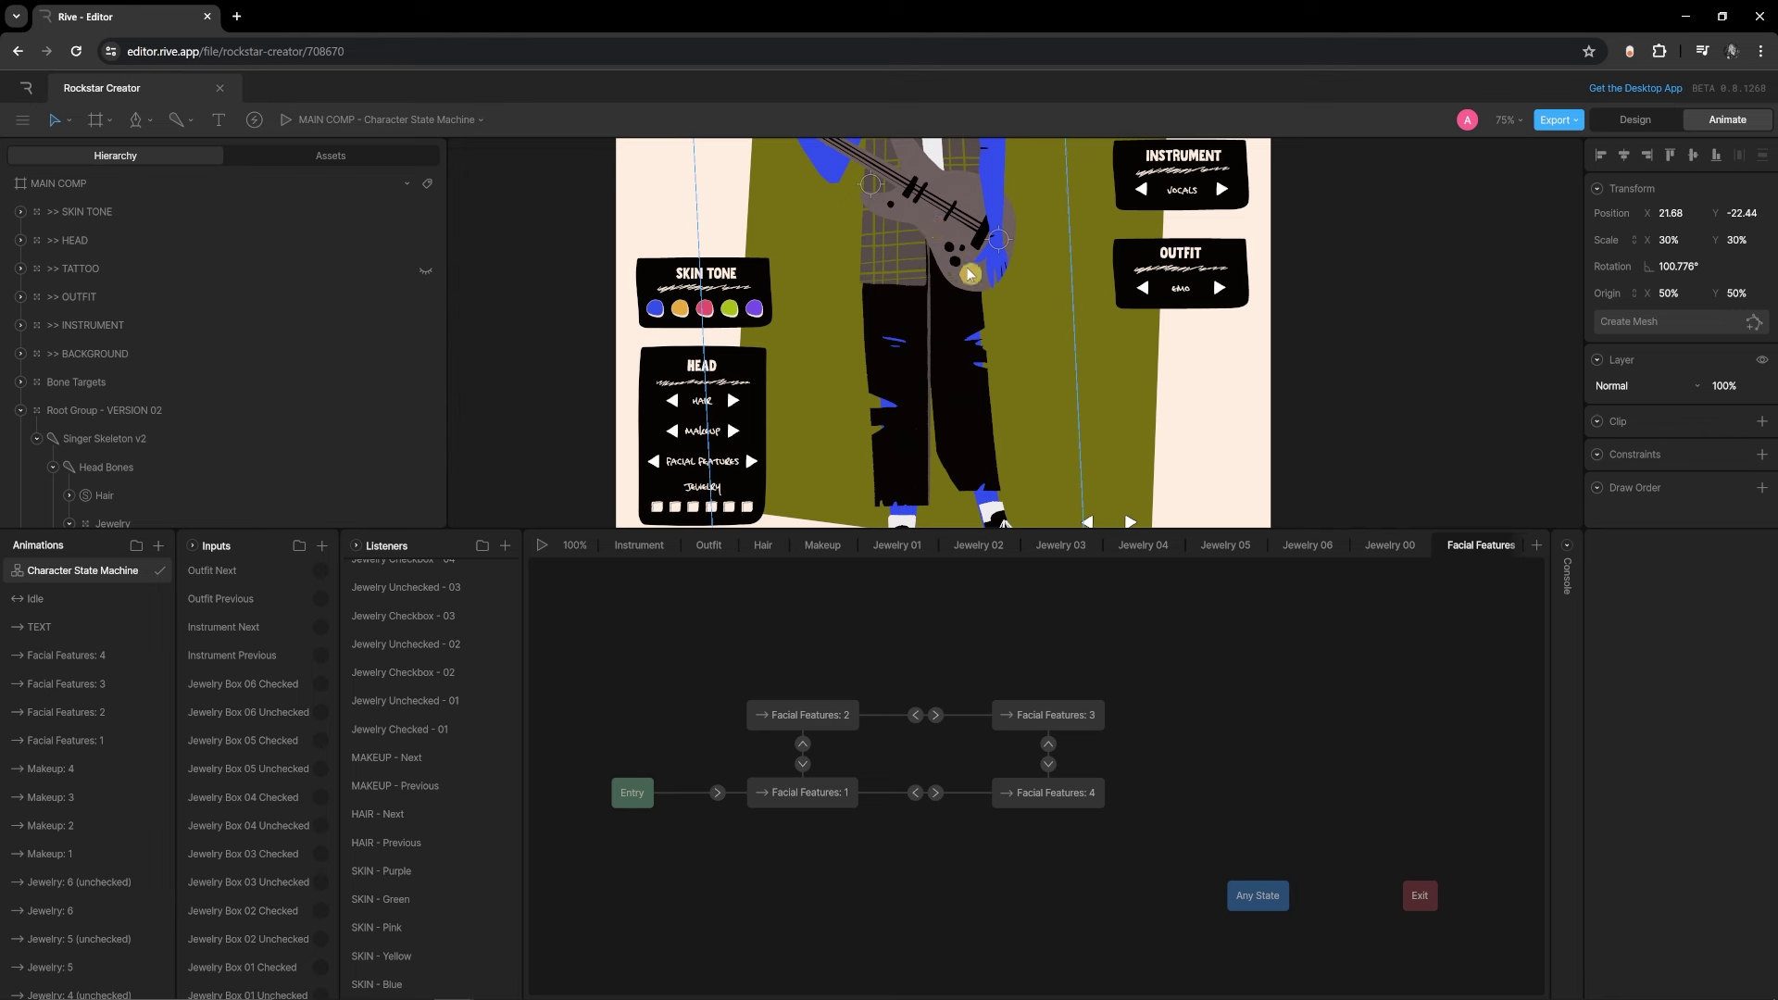
Review the artboard's option panels and state machine layers, then stop the Character State Machine's playback
scroll(1175, 256, "down", 2)
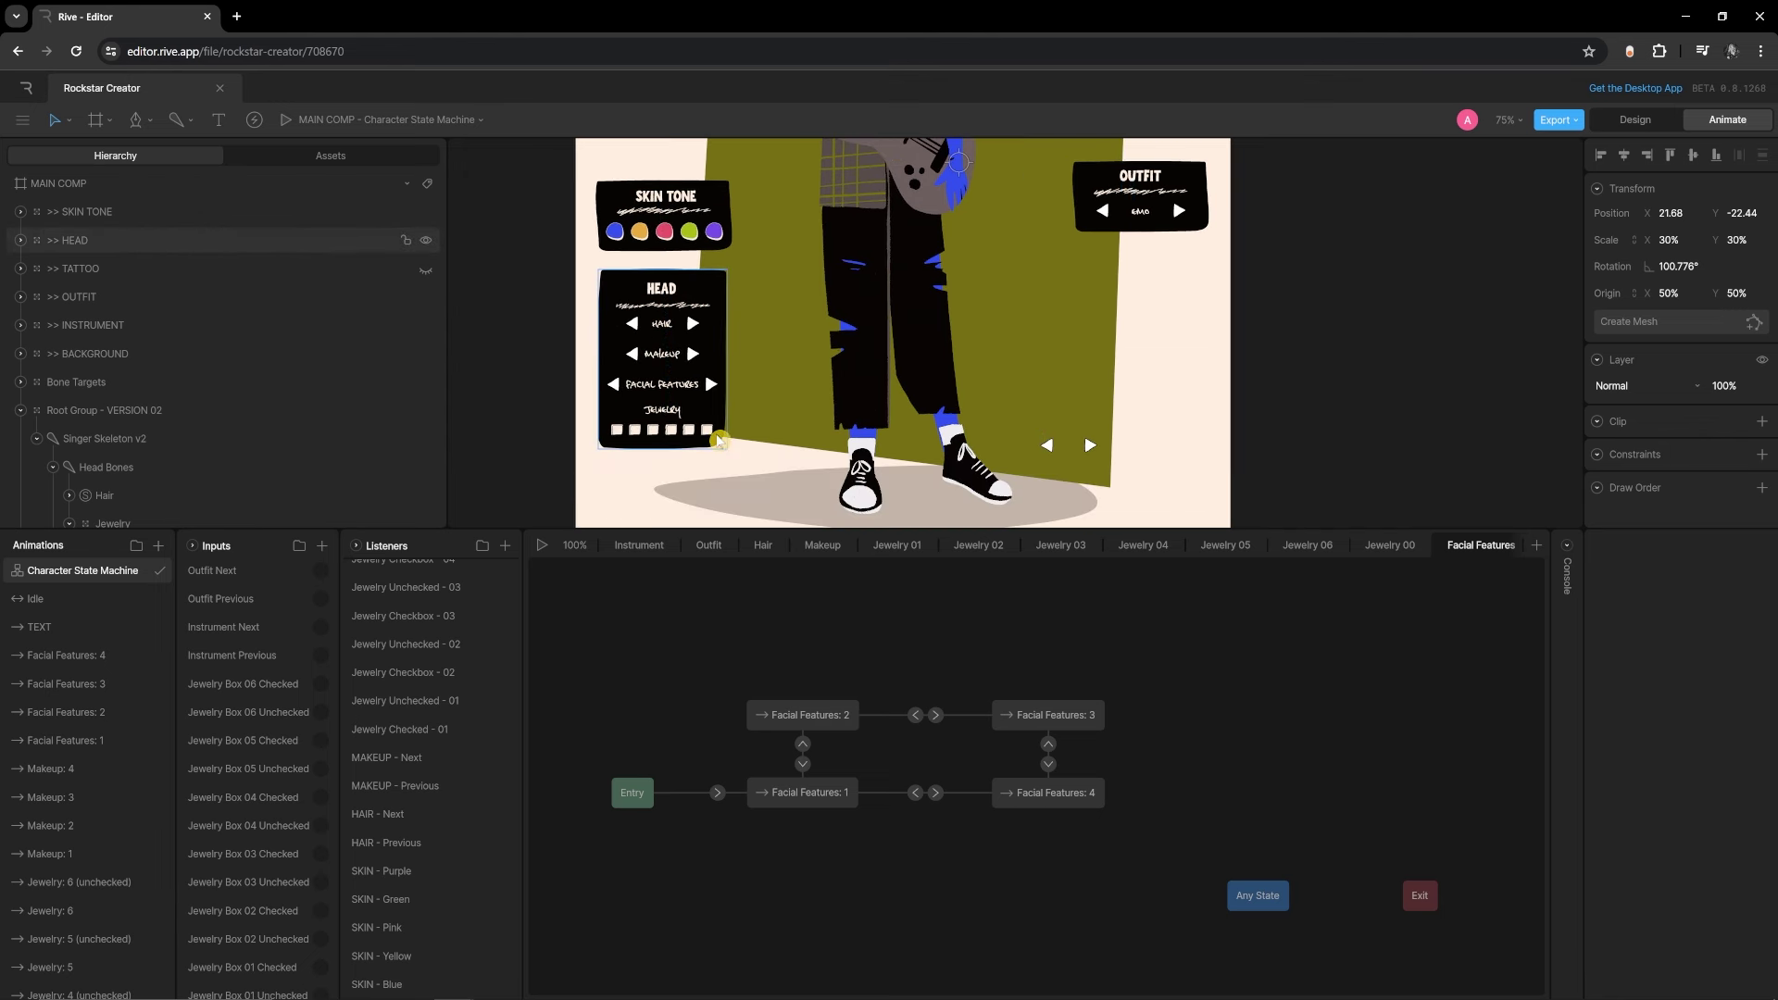
left_click(1389, 547)
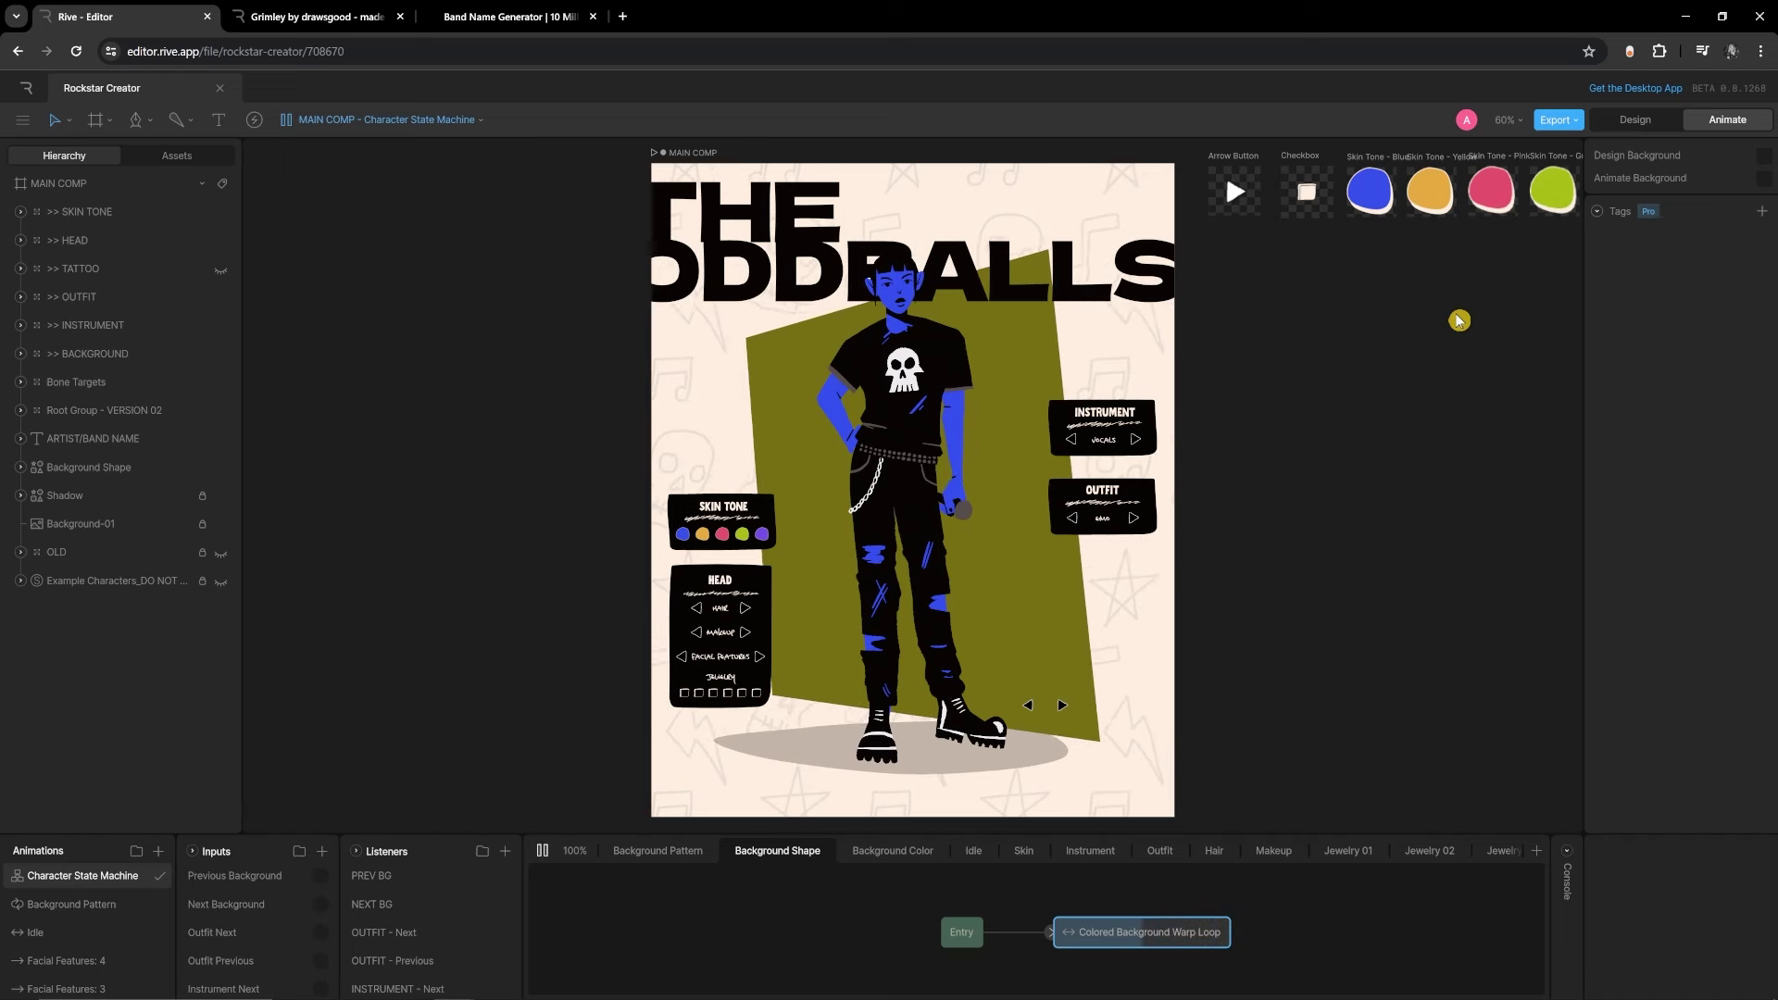
left_click(542, 850)
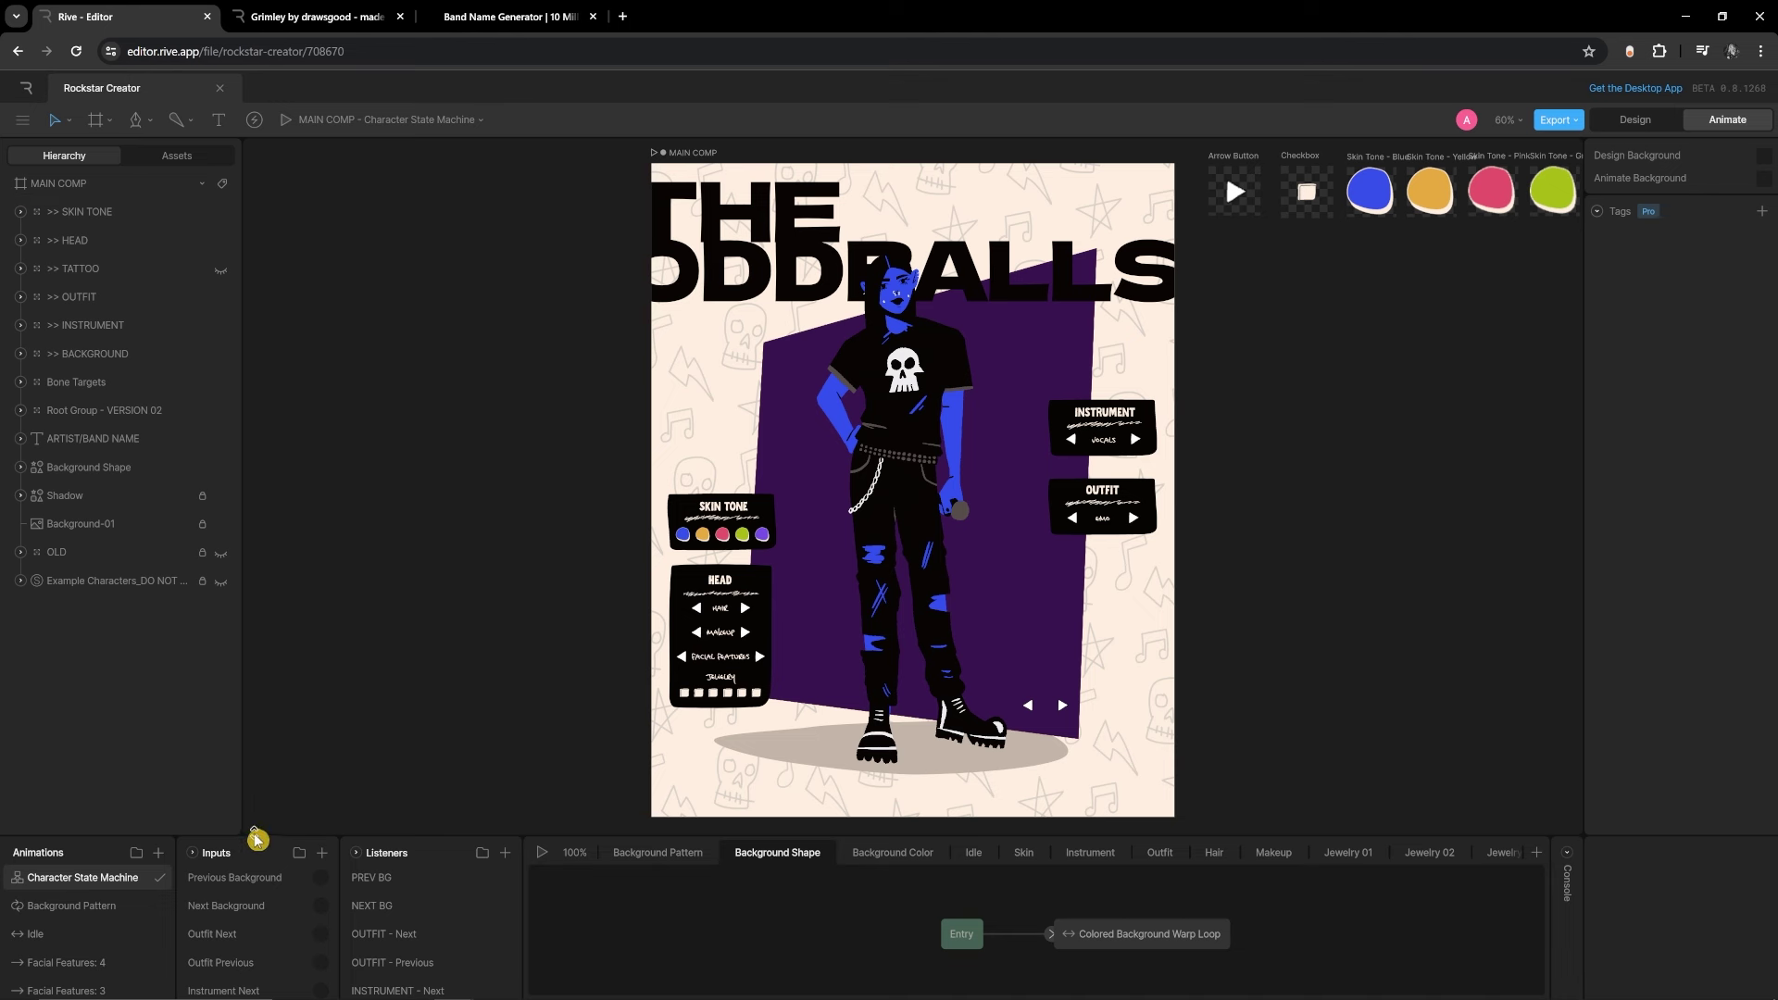
left_click_drag(257, 840, 257, 829)
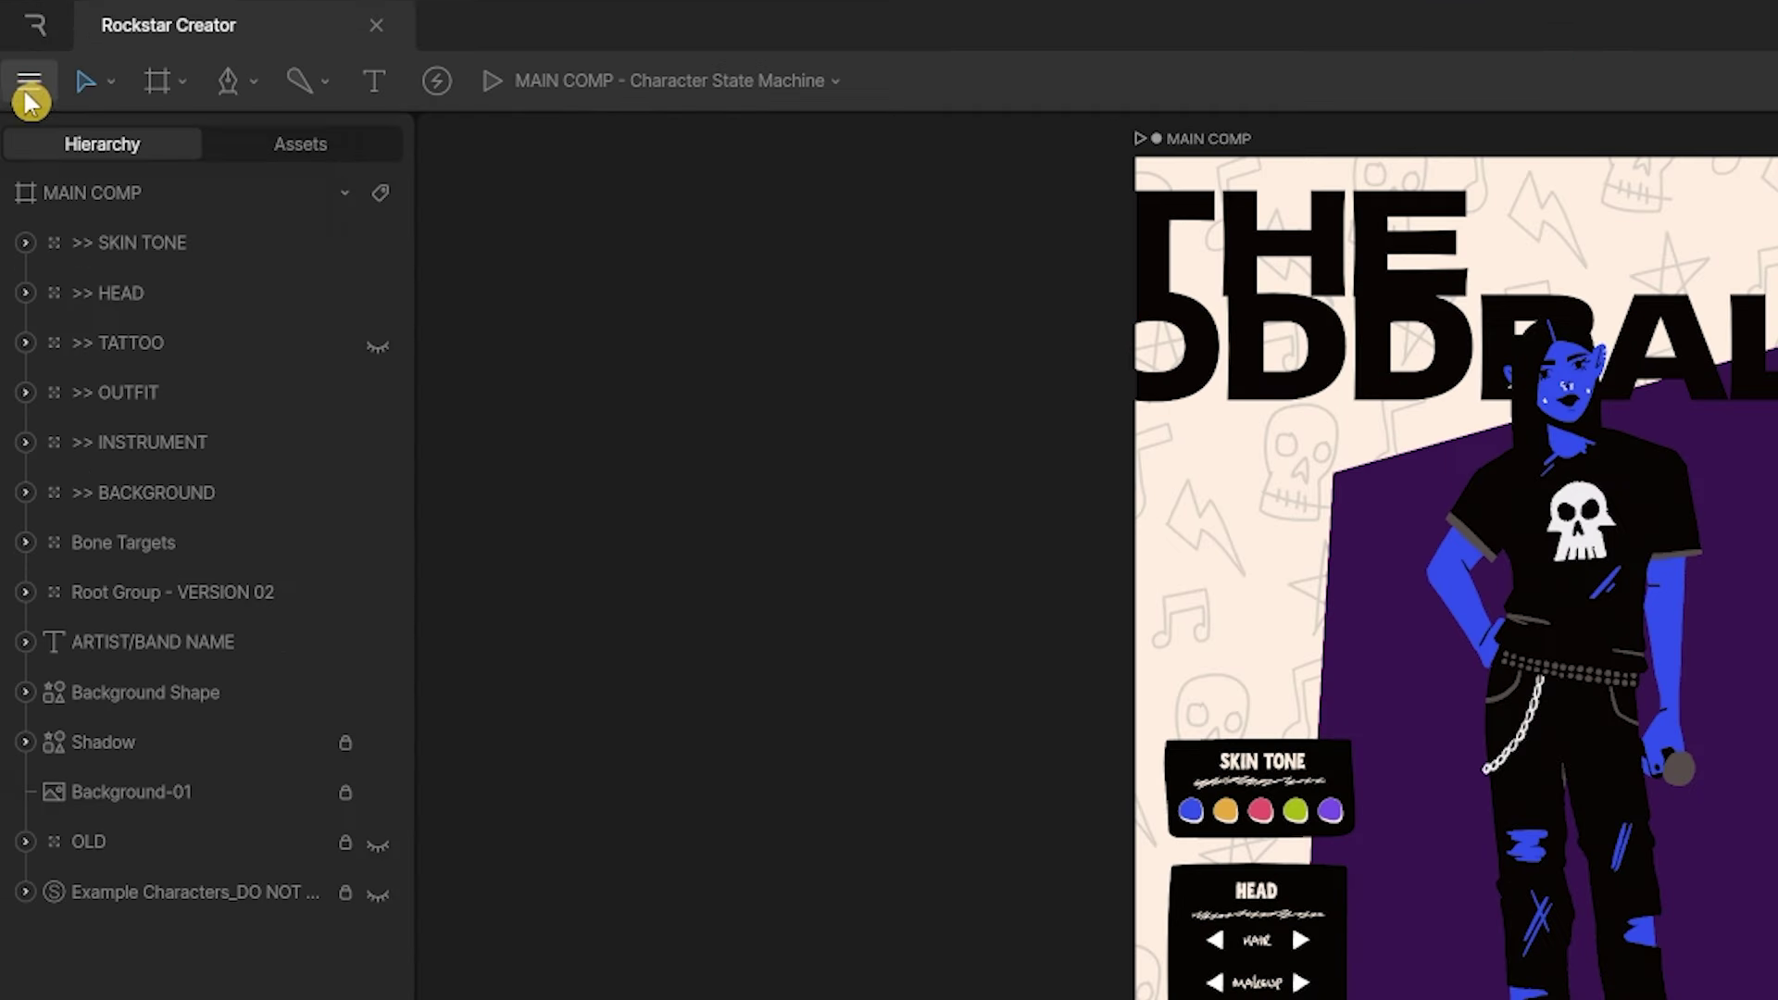
Open the sound library browser and look through its list of sound categories
left_click(22, 119)
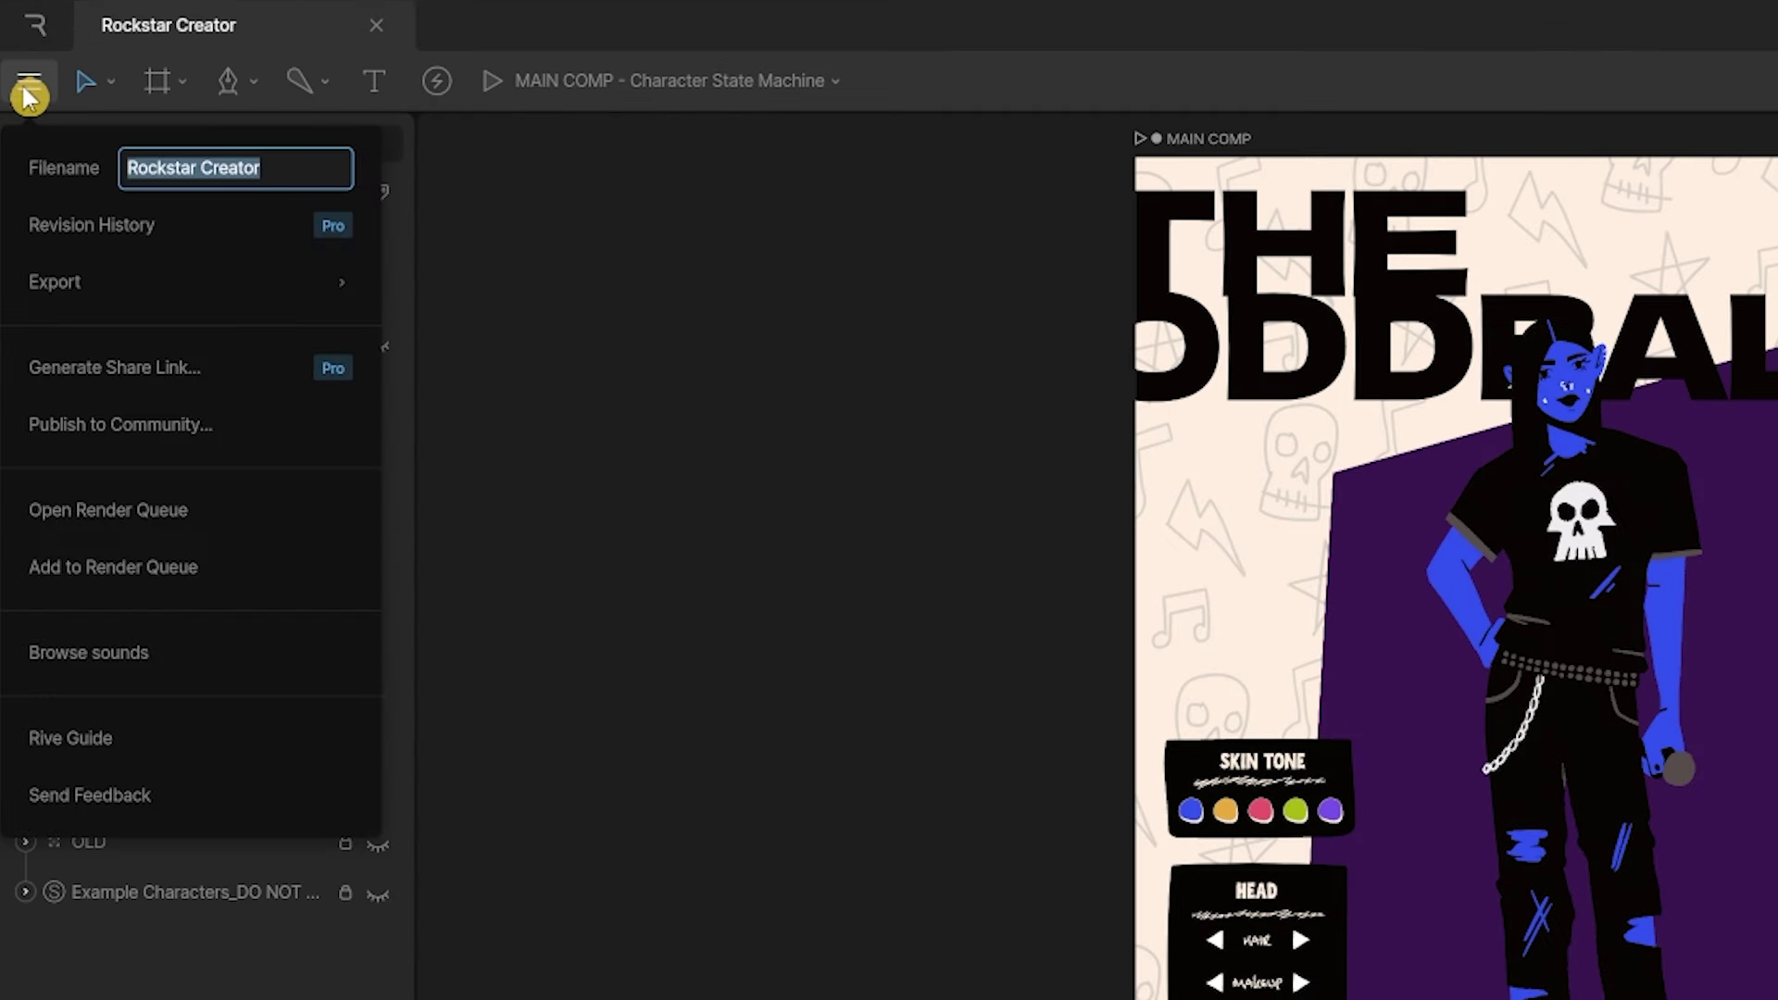
left_click(159, 656)
scroll(598, 338, "down", 10)
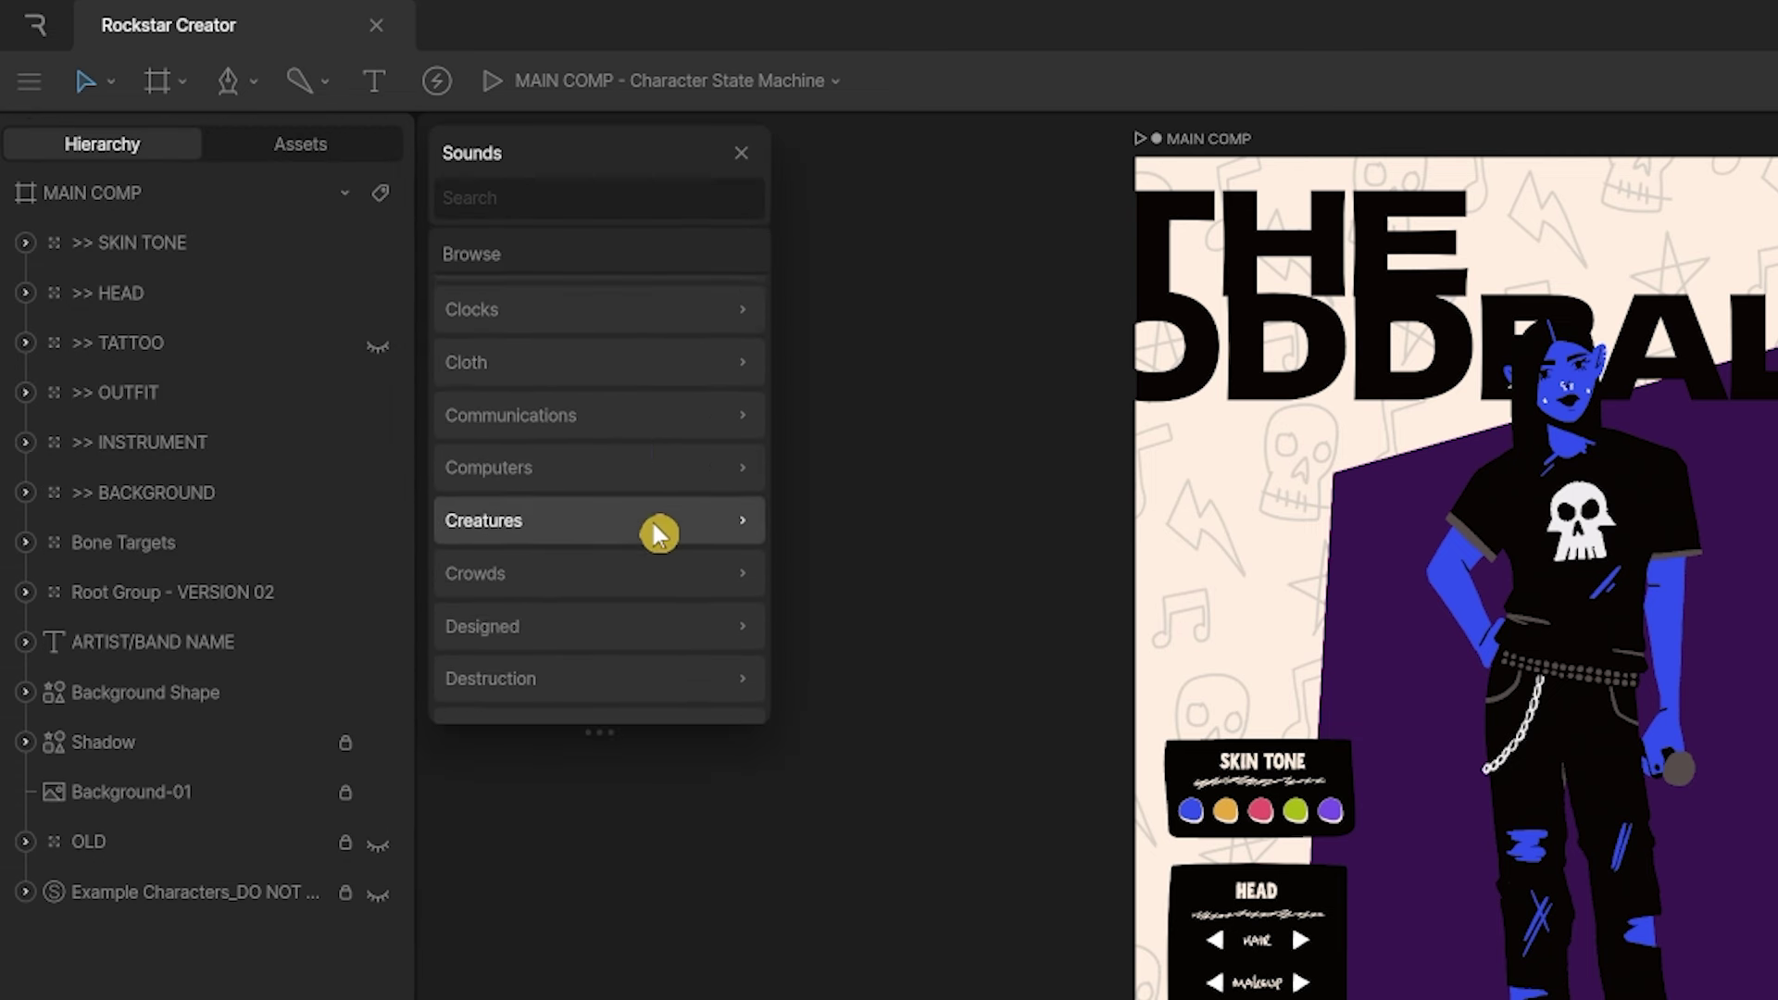
scroll(655, 528, "down", 10)
scroll(574, 479, "down", 10)
scroll(584, 380, "down", 8)
scroll(583, 380, "down", 10)
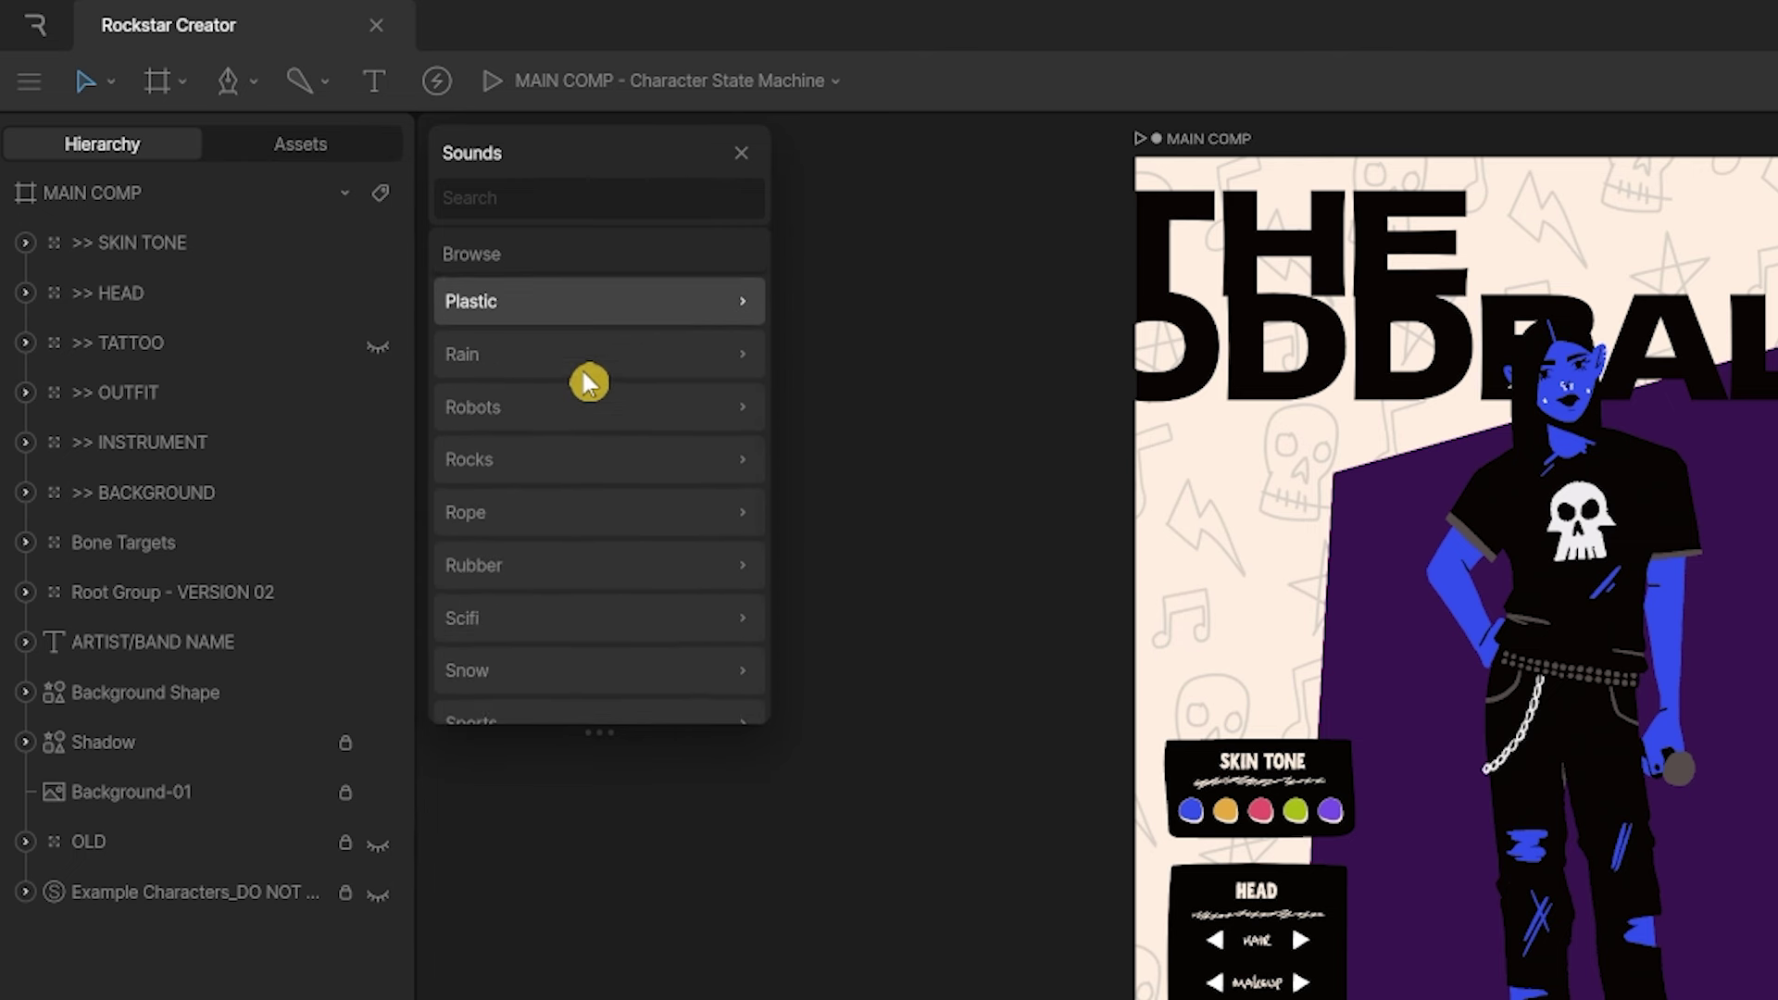
scroll(570, 456, "down", 3)
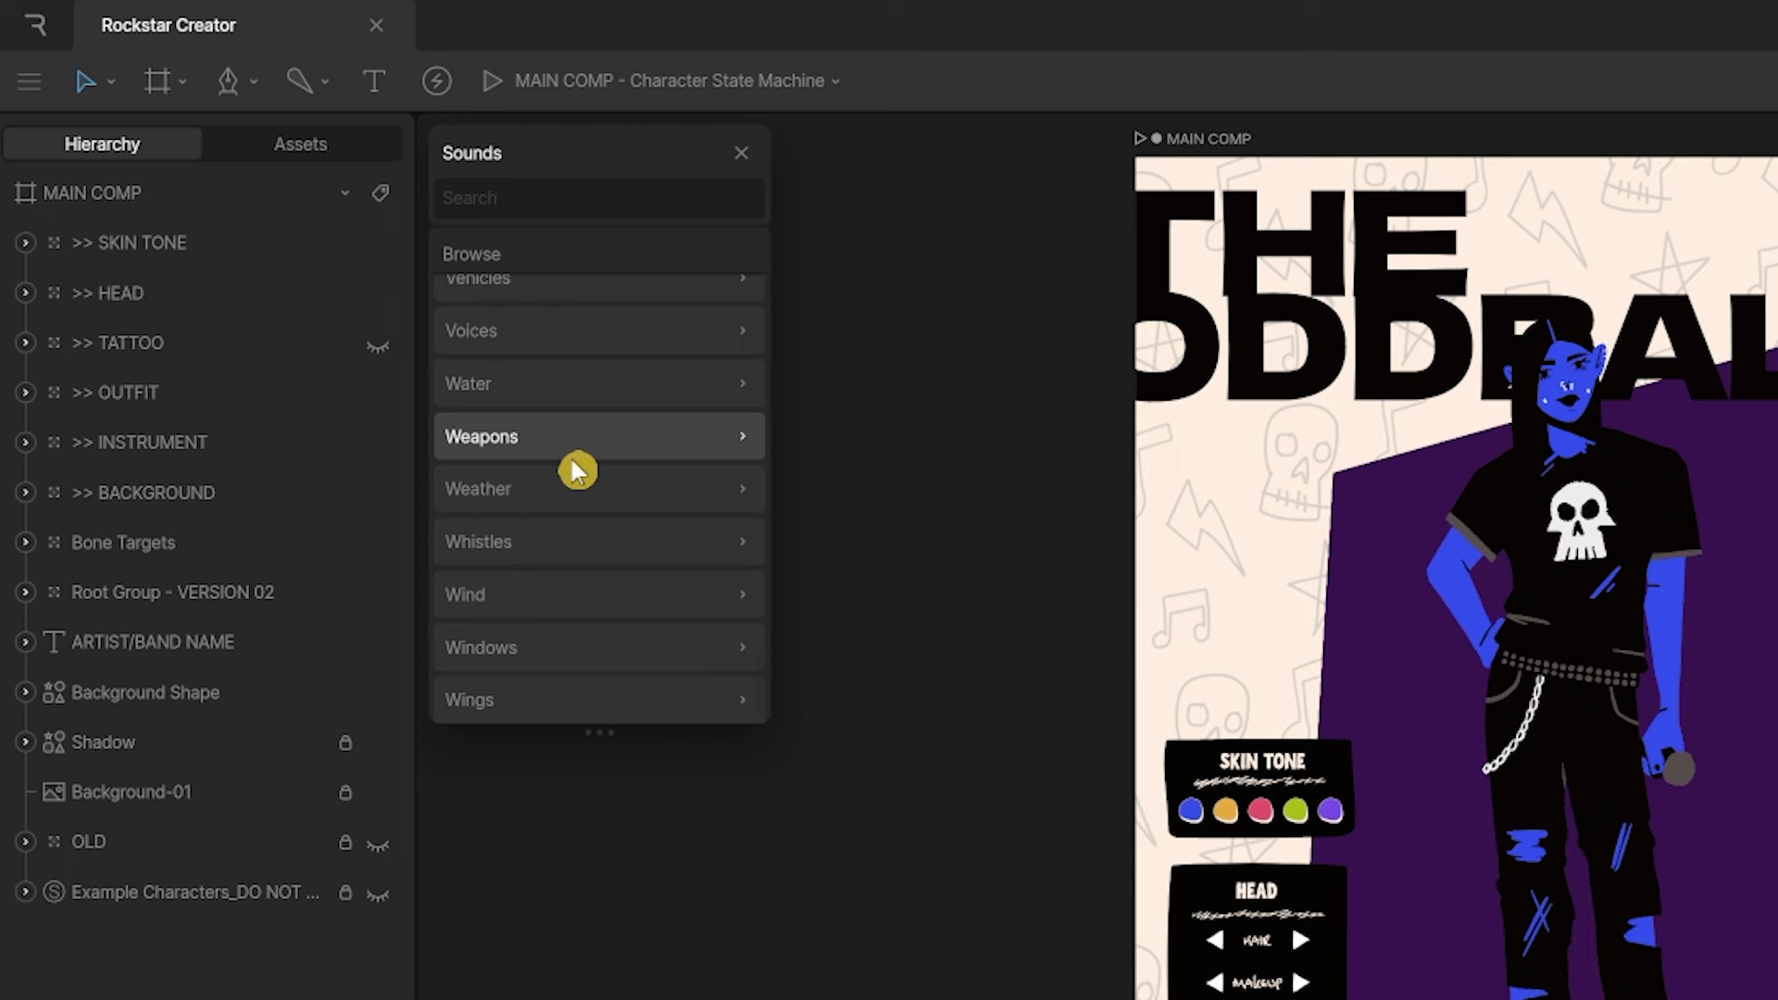
scroll(574, 468, "up", 20)
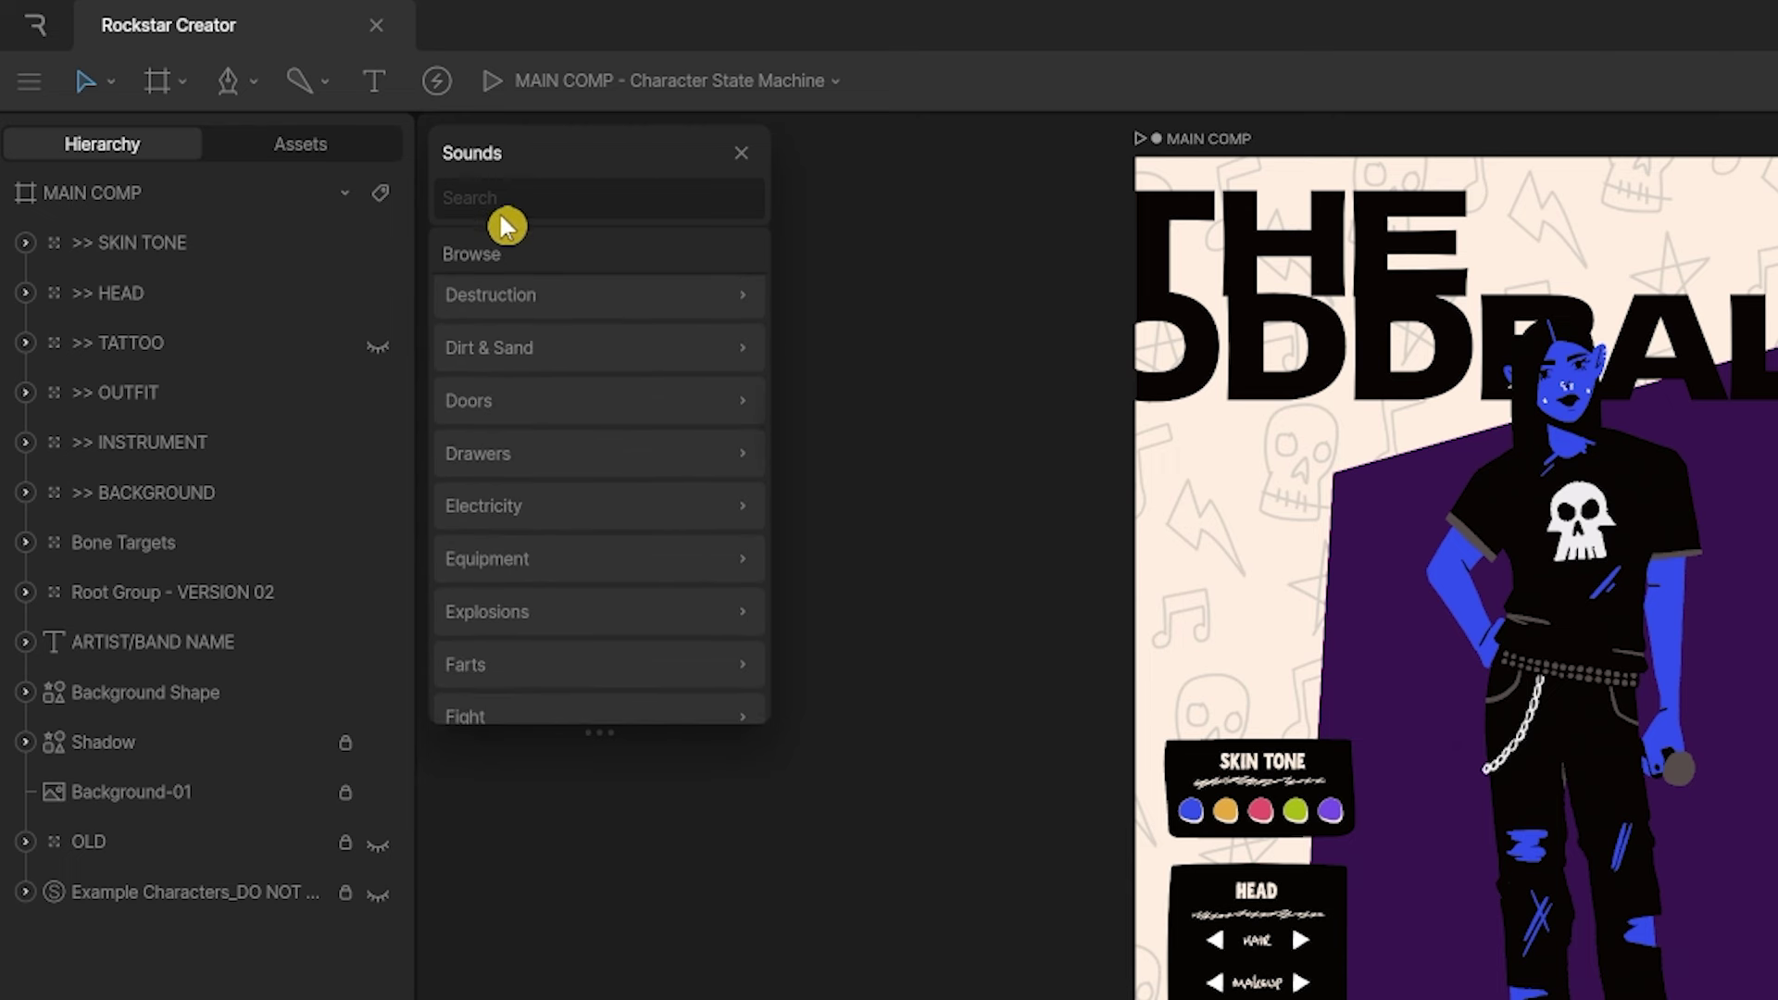
Search the sound library for "APPLAUSE"
left_click(502, 215)
type("APPLA")
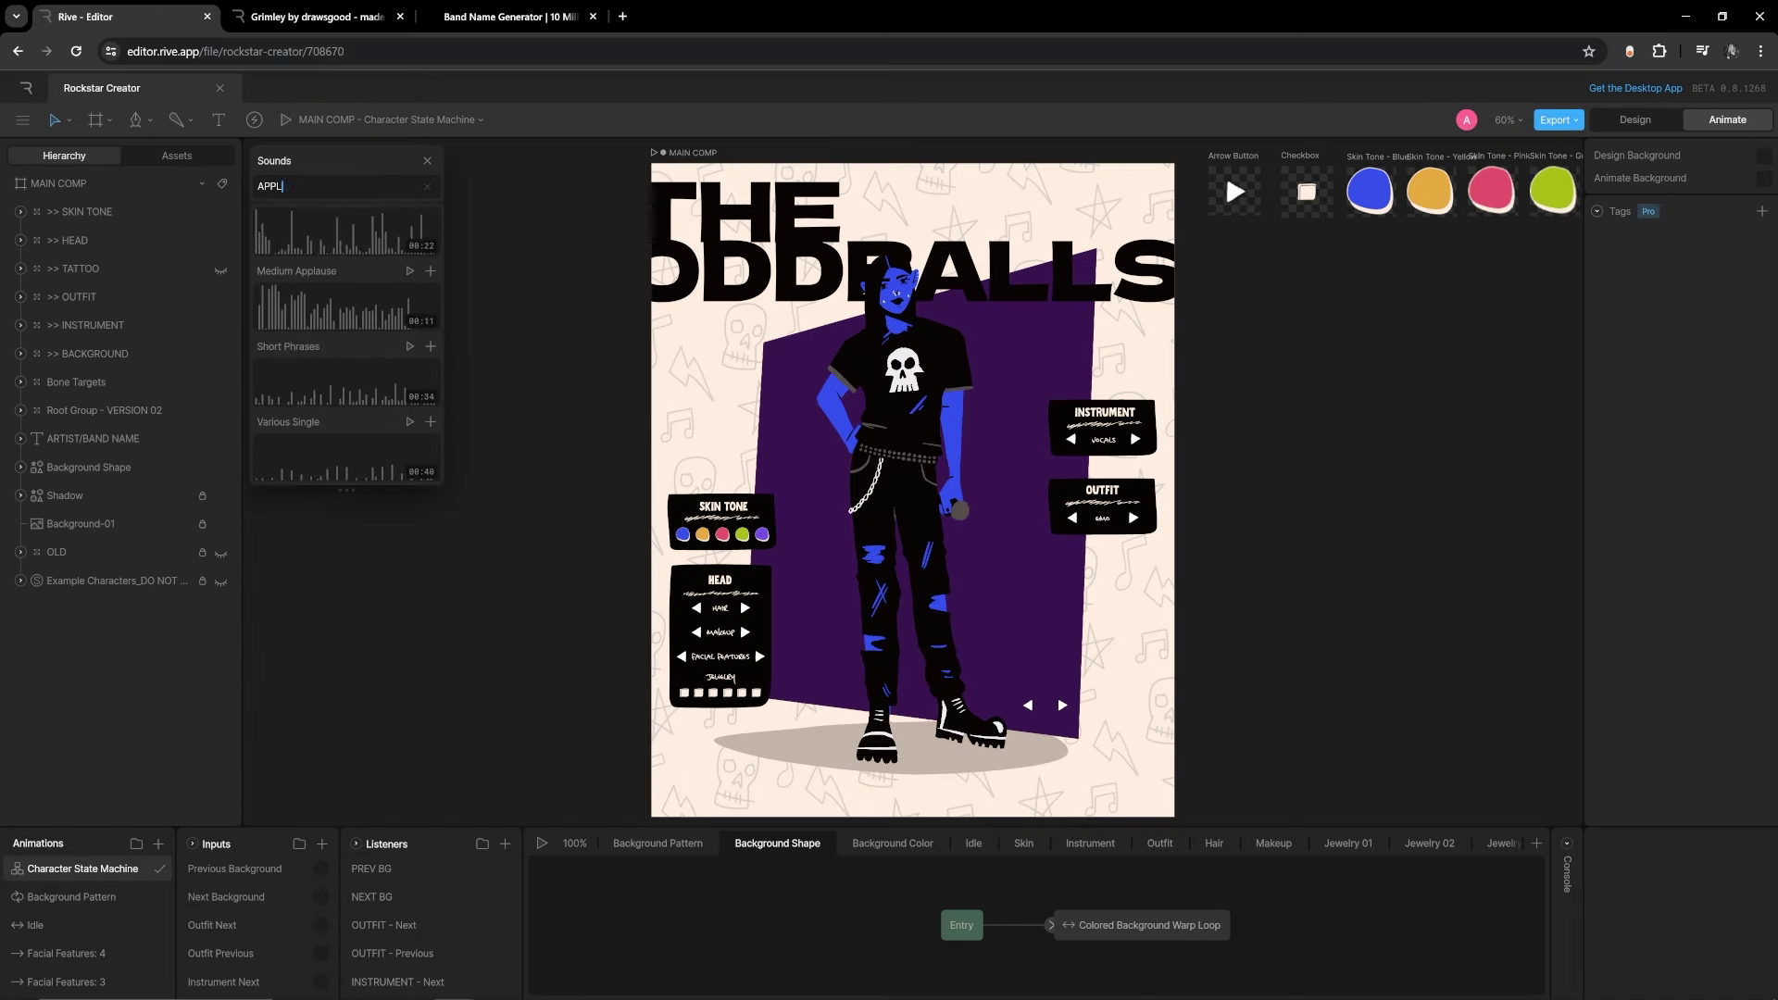
key("BackSpace")
key("BackSpace")
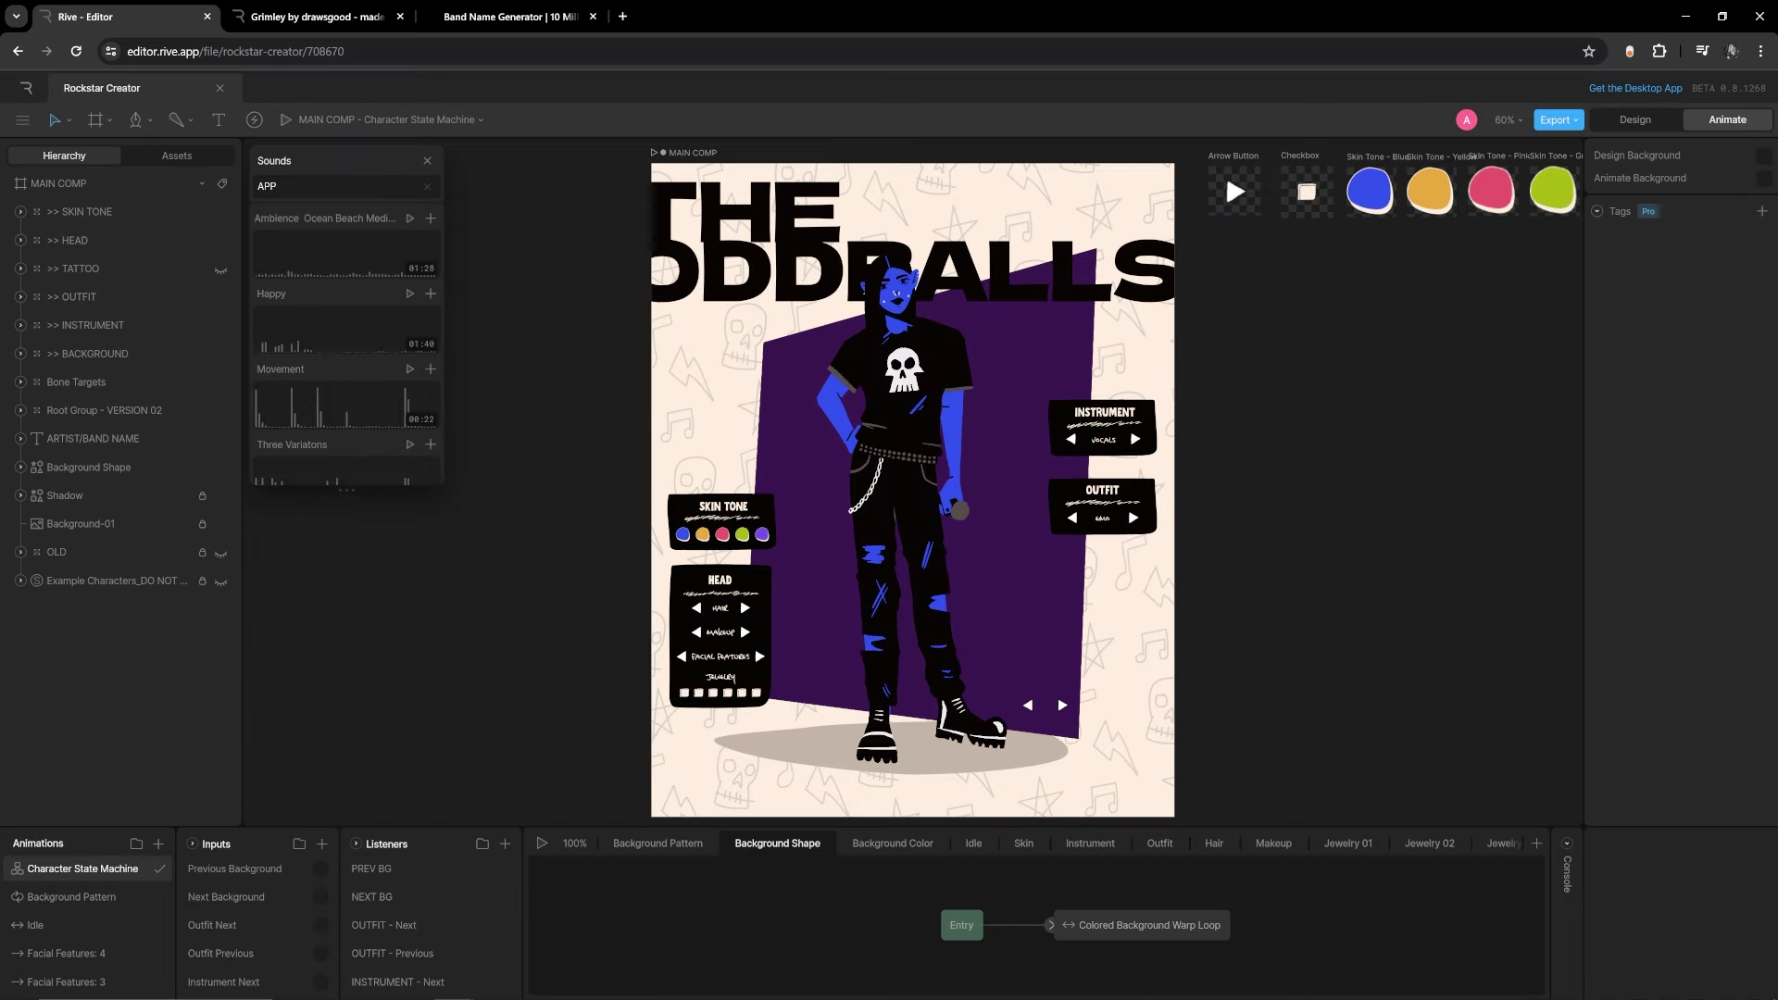
type("LAUSE")
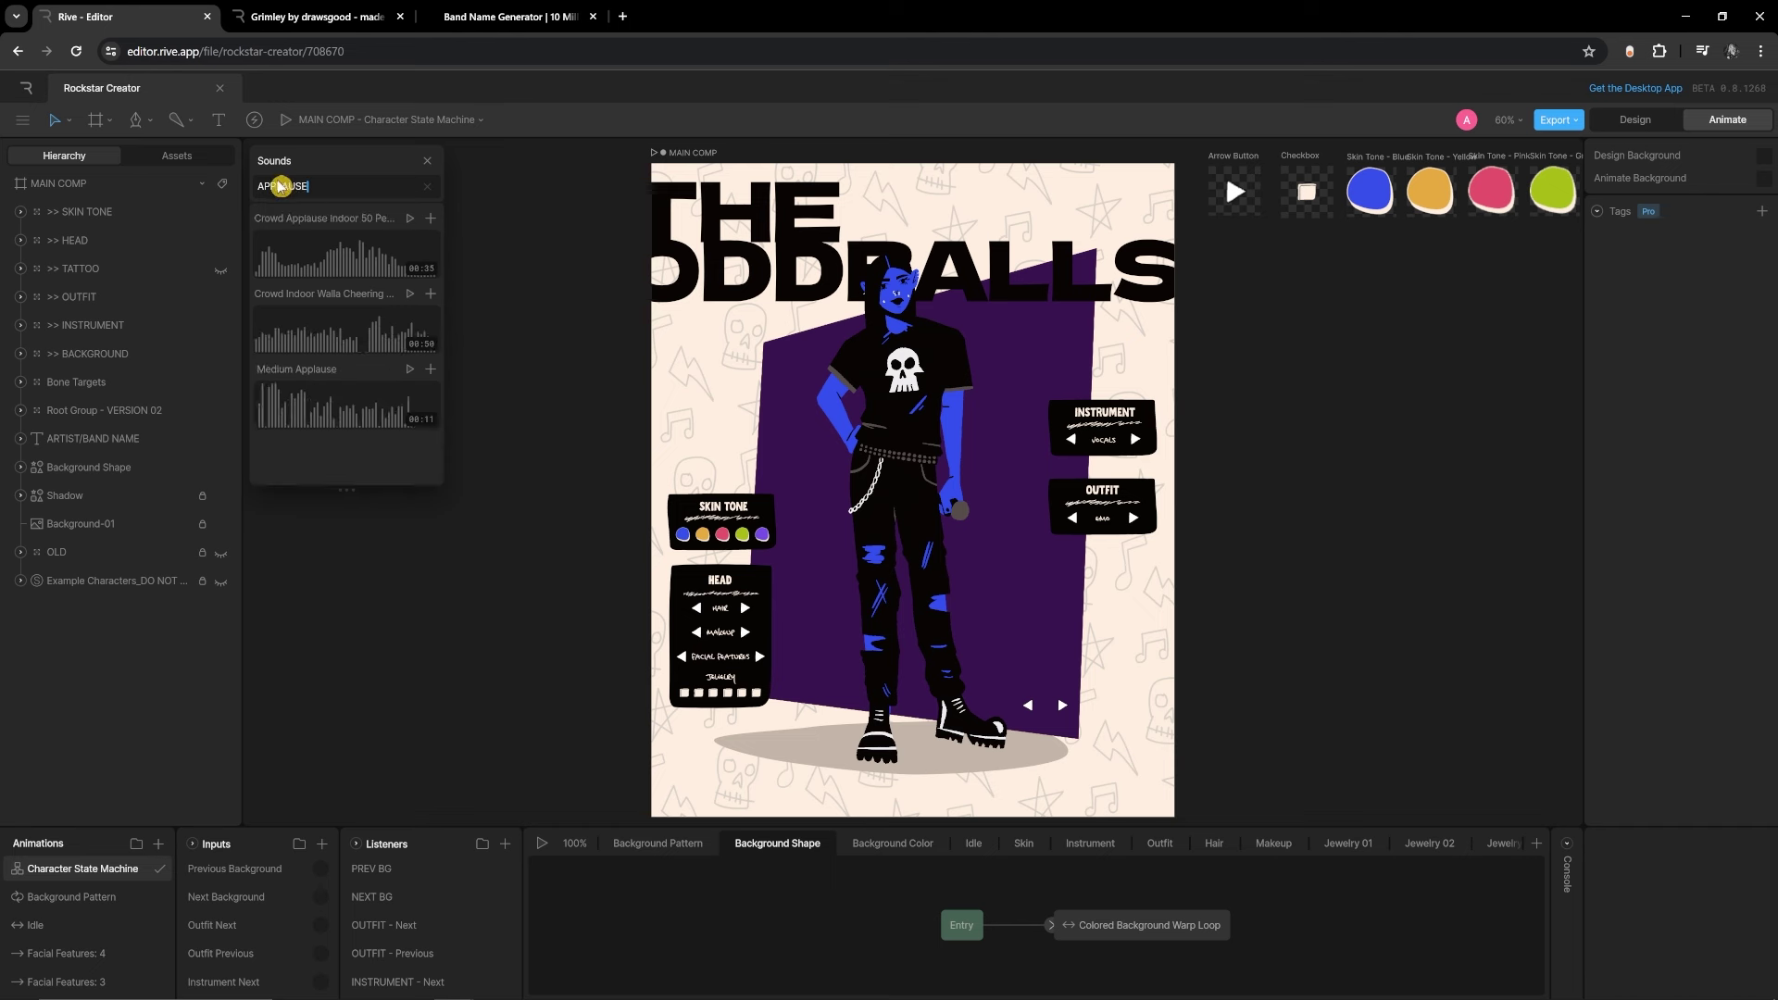
Audition the first two applause sounds and add the Crowd Indoor Walla Cheering sound to the file's assets
left_click(409, 220)
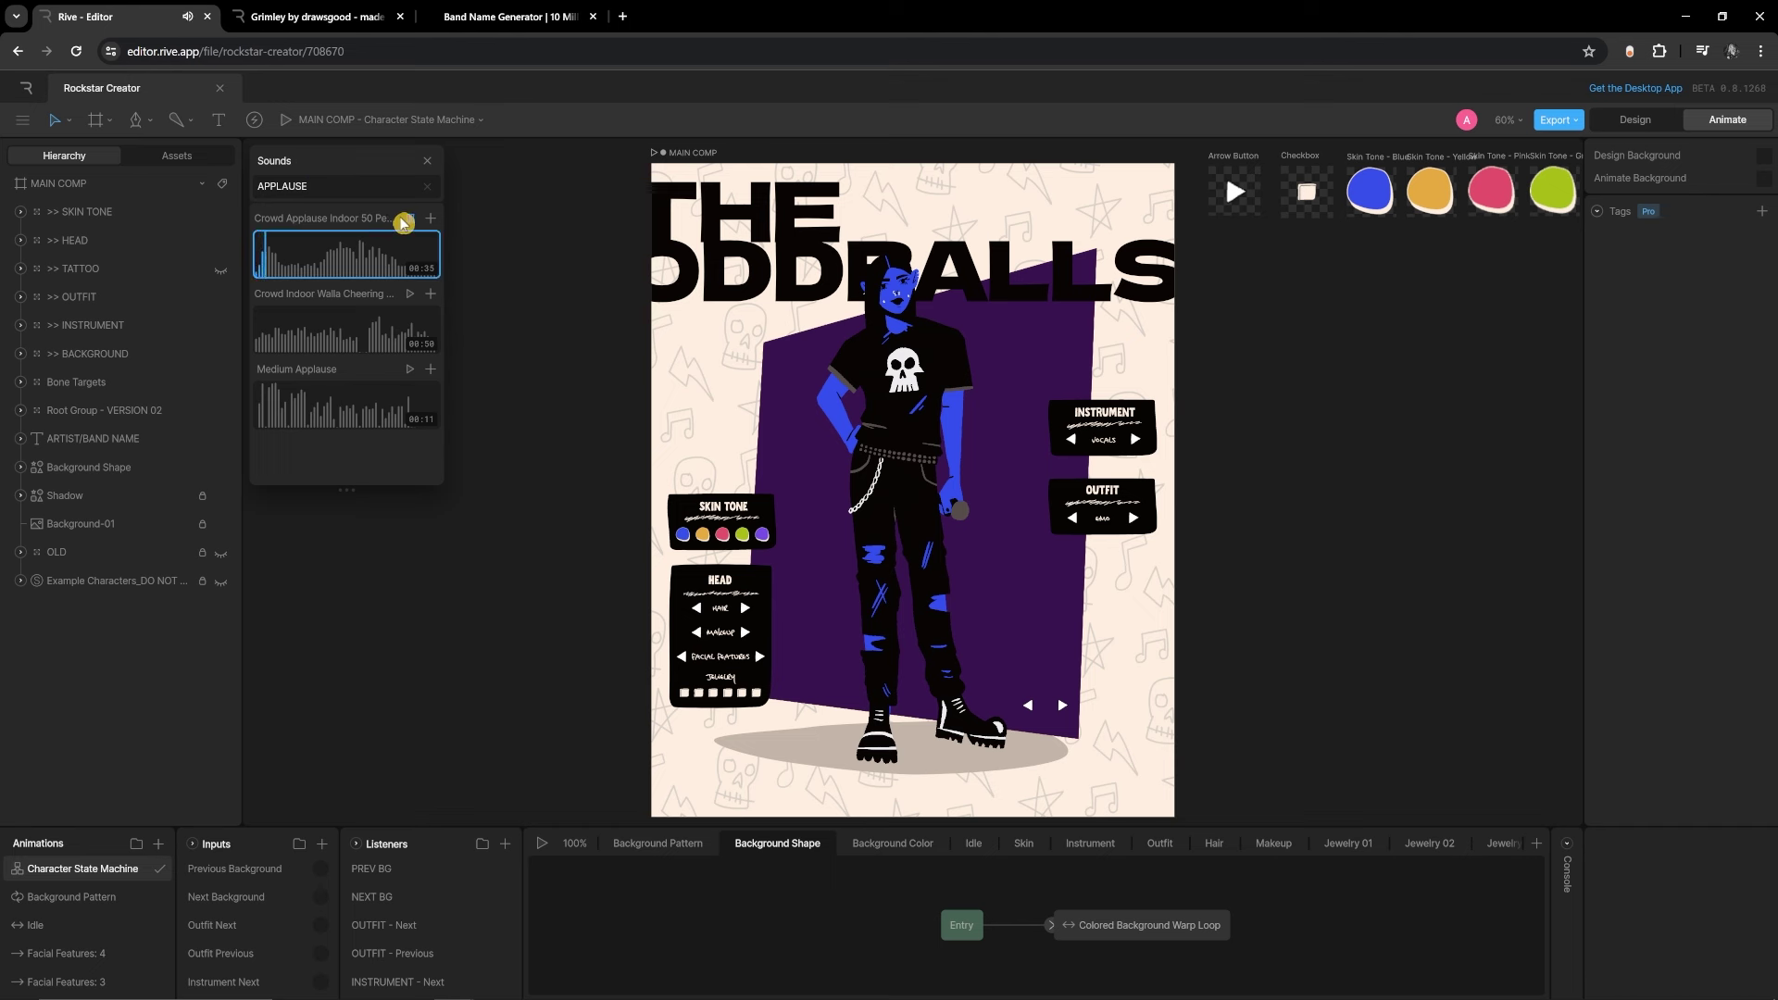
left_click(410, 298)
left_click(410, 294)
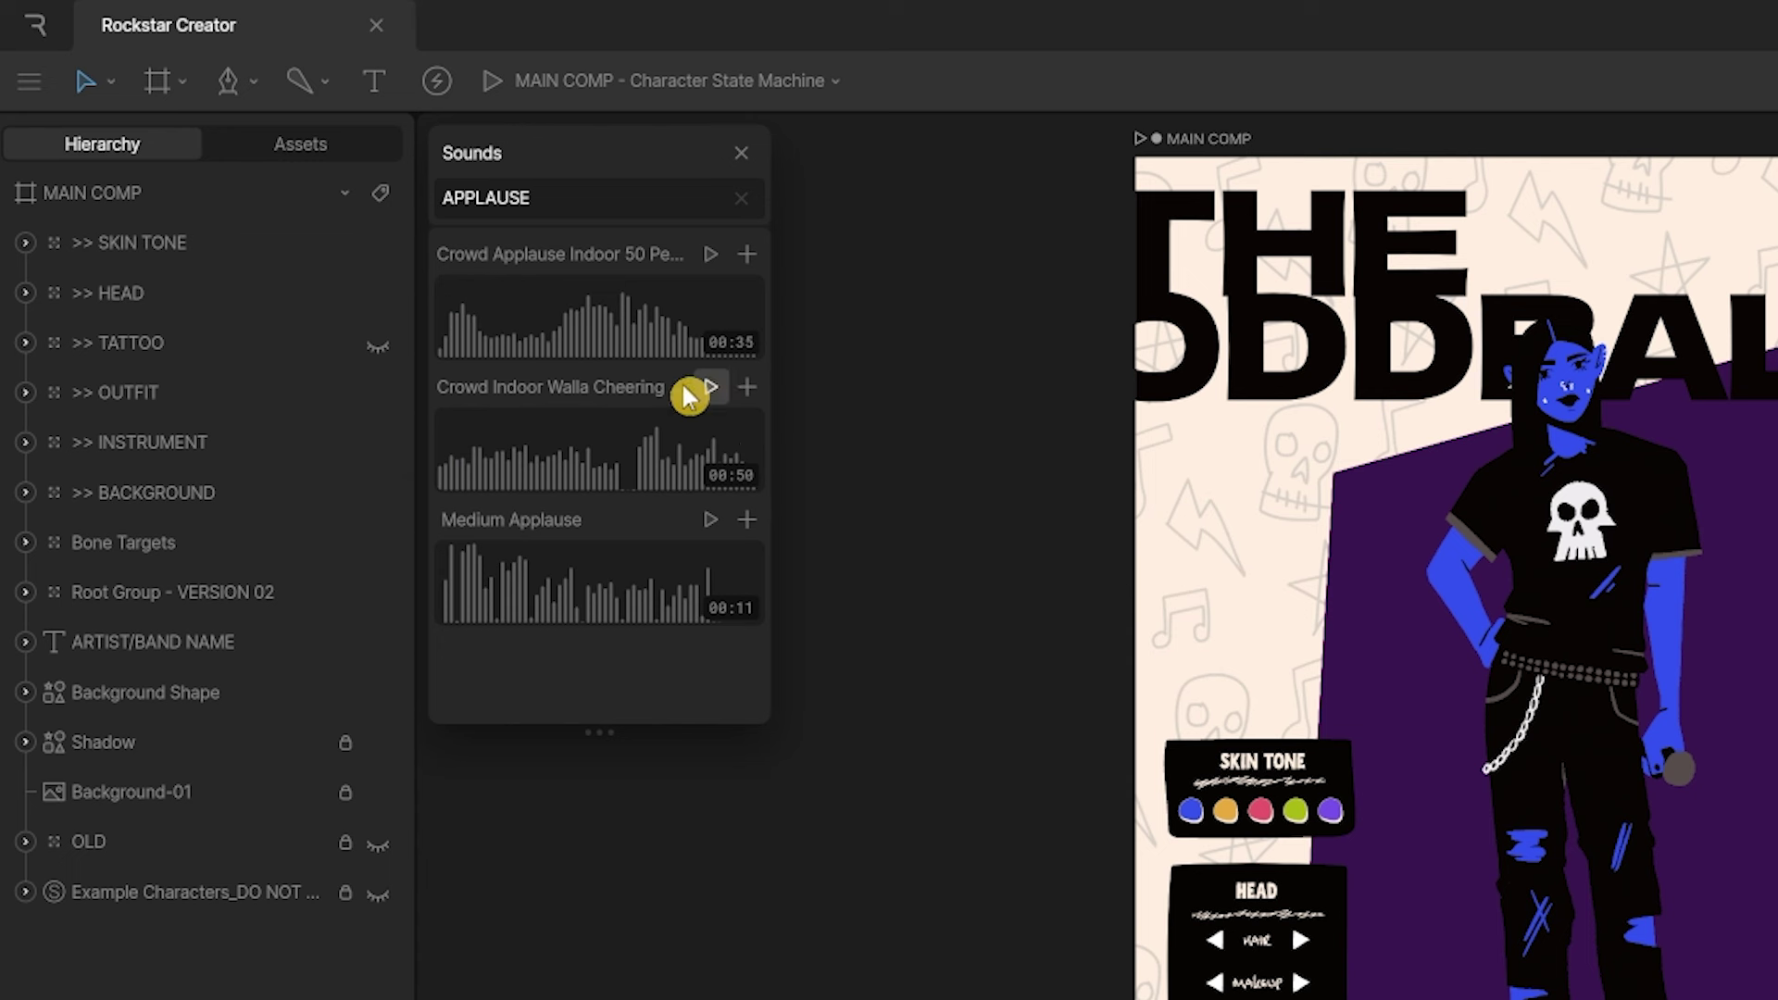
left_click(748, 396)
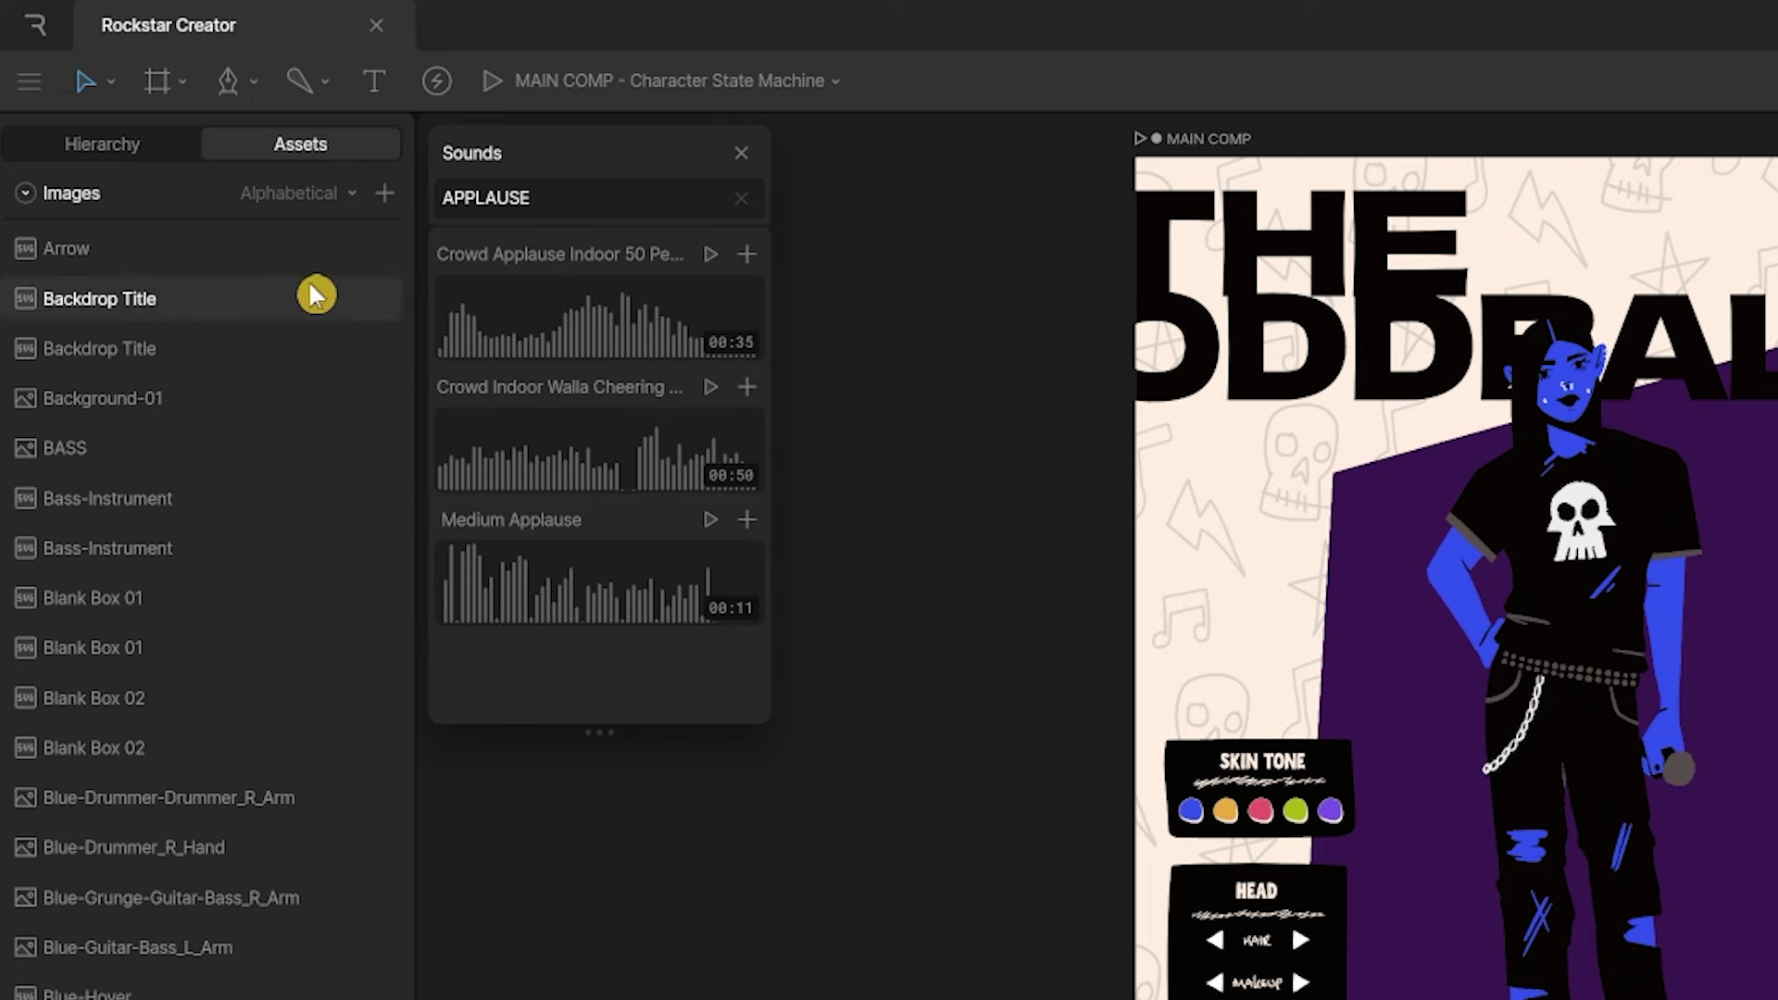
Place the Crowd Indoor Walla Cheering Applause 01 audio asset on the canvas beside the MAIN COMP artboard
scroll(259, 246, "down", 15)
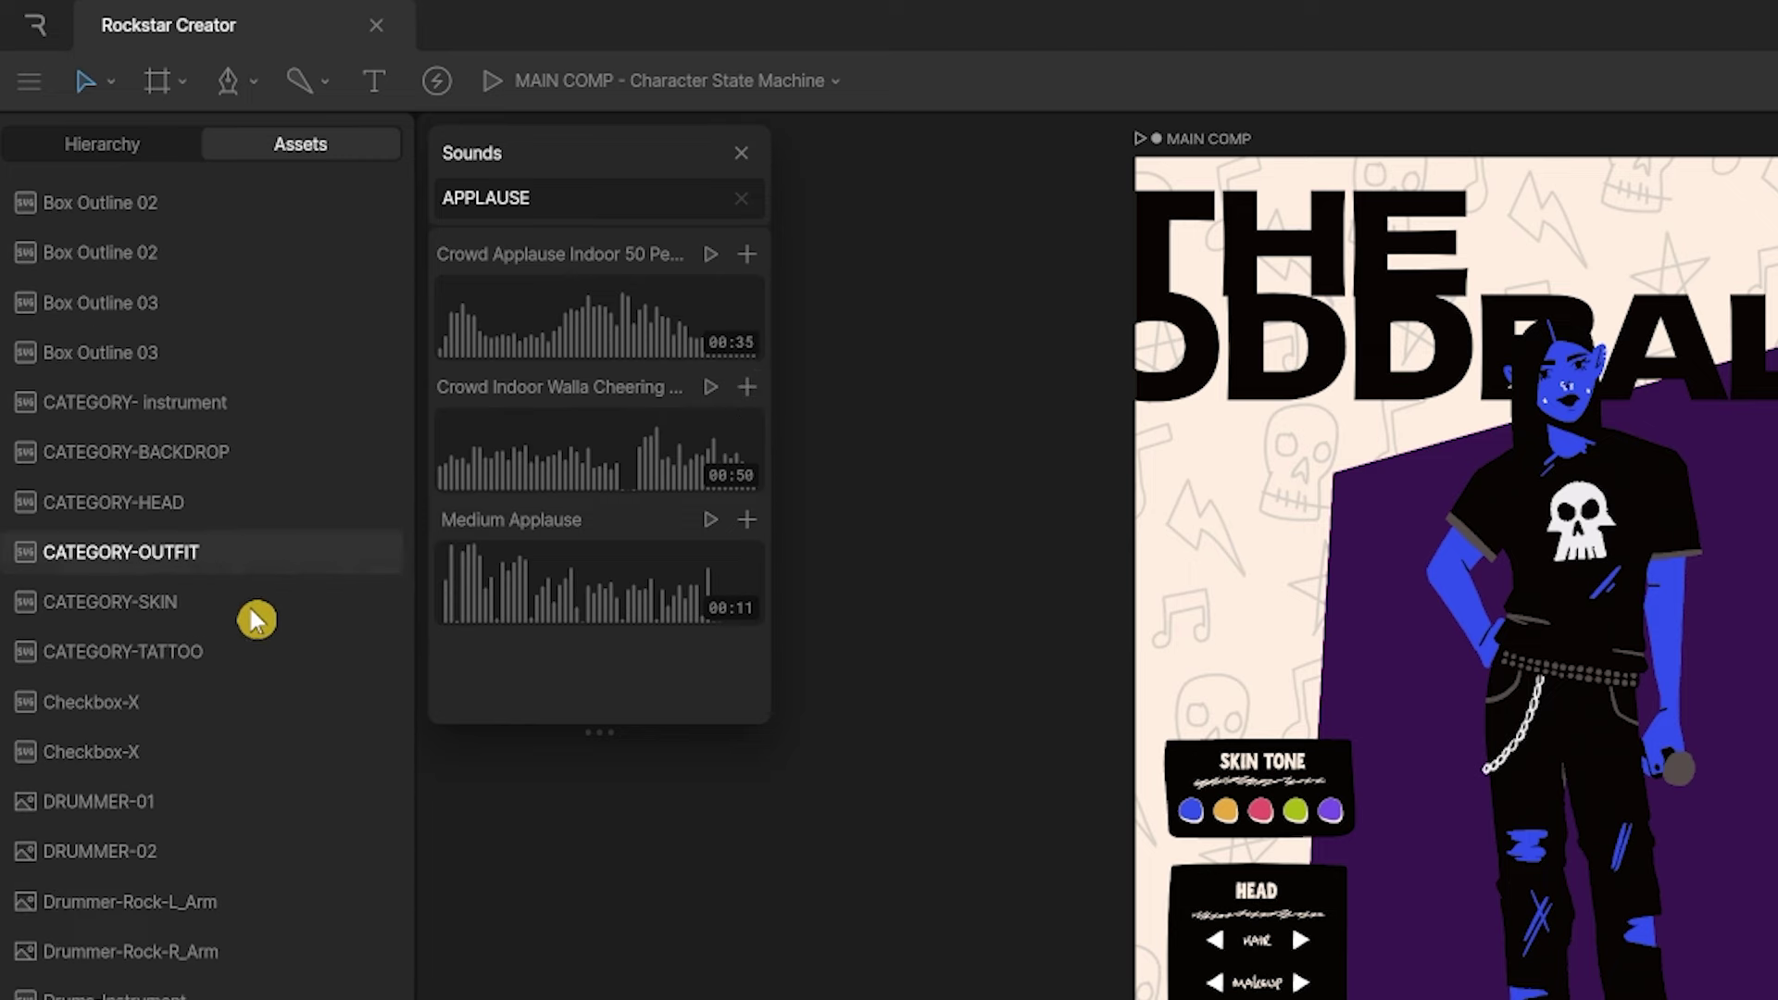
scroll(226, 932, "down", 20)
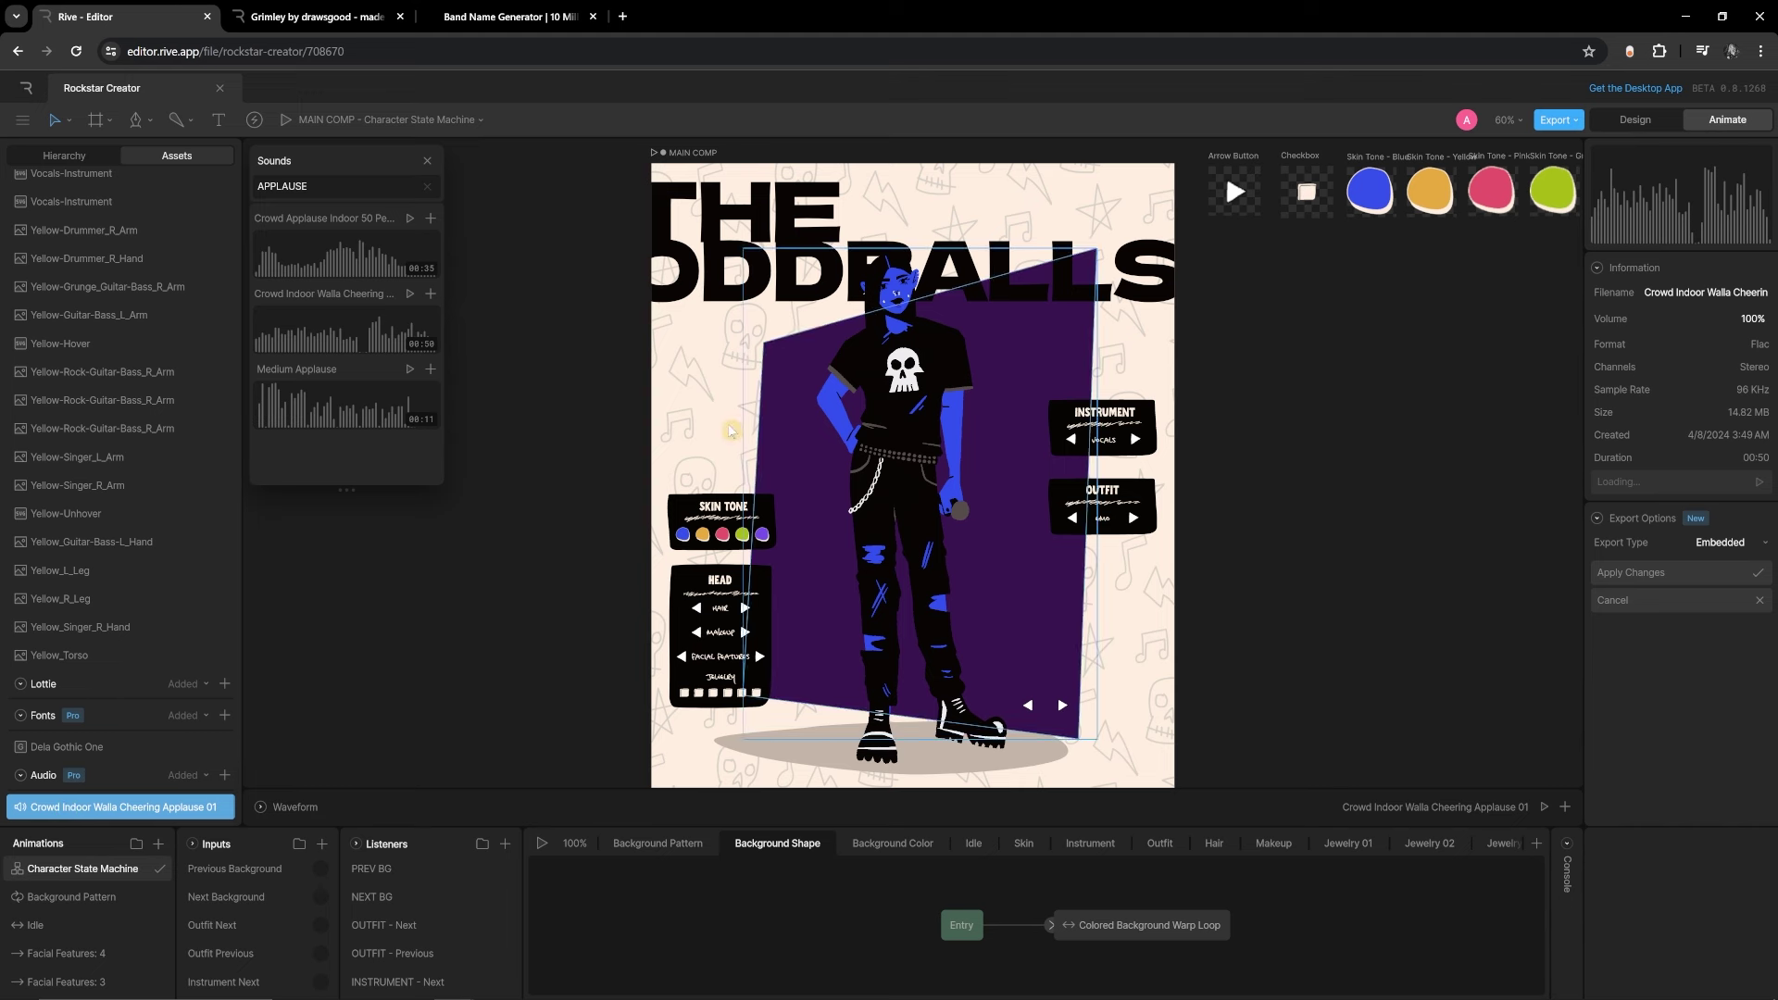
left_click_drag(131, 815, 1226, 346)
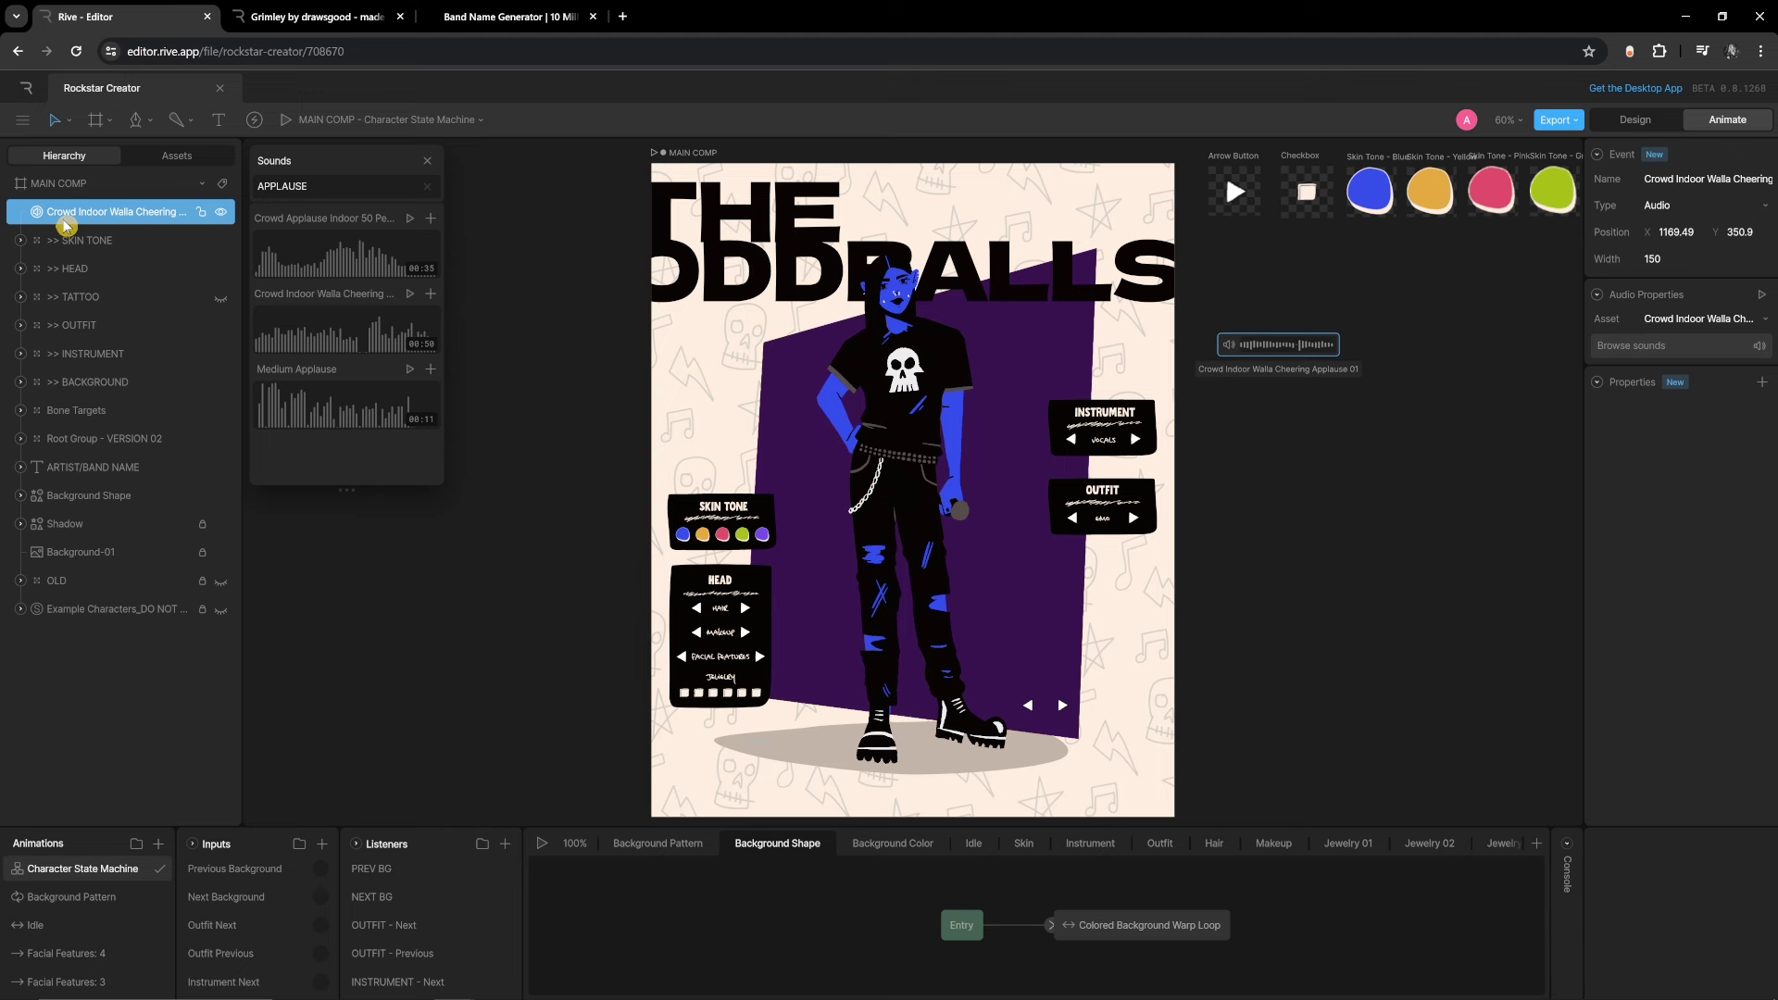
Enlarge the state machine area and show the waveform of the Crowd Indoor Walla Cheering Applause 01 asset
left_click_drag(431, 833, 433, 797)
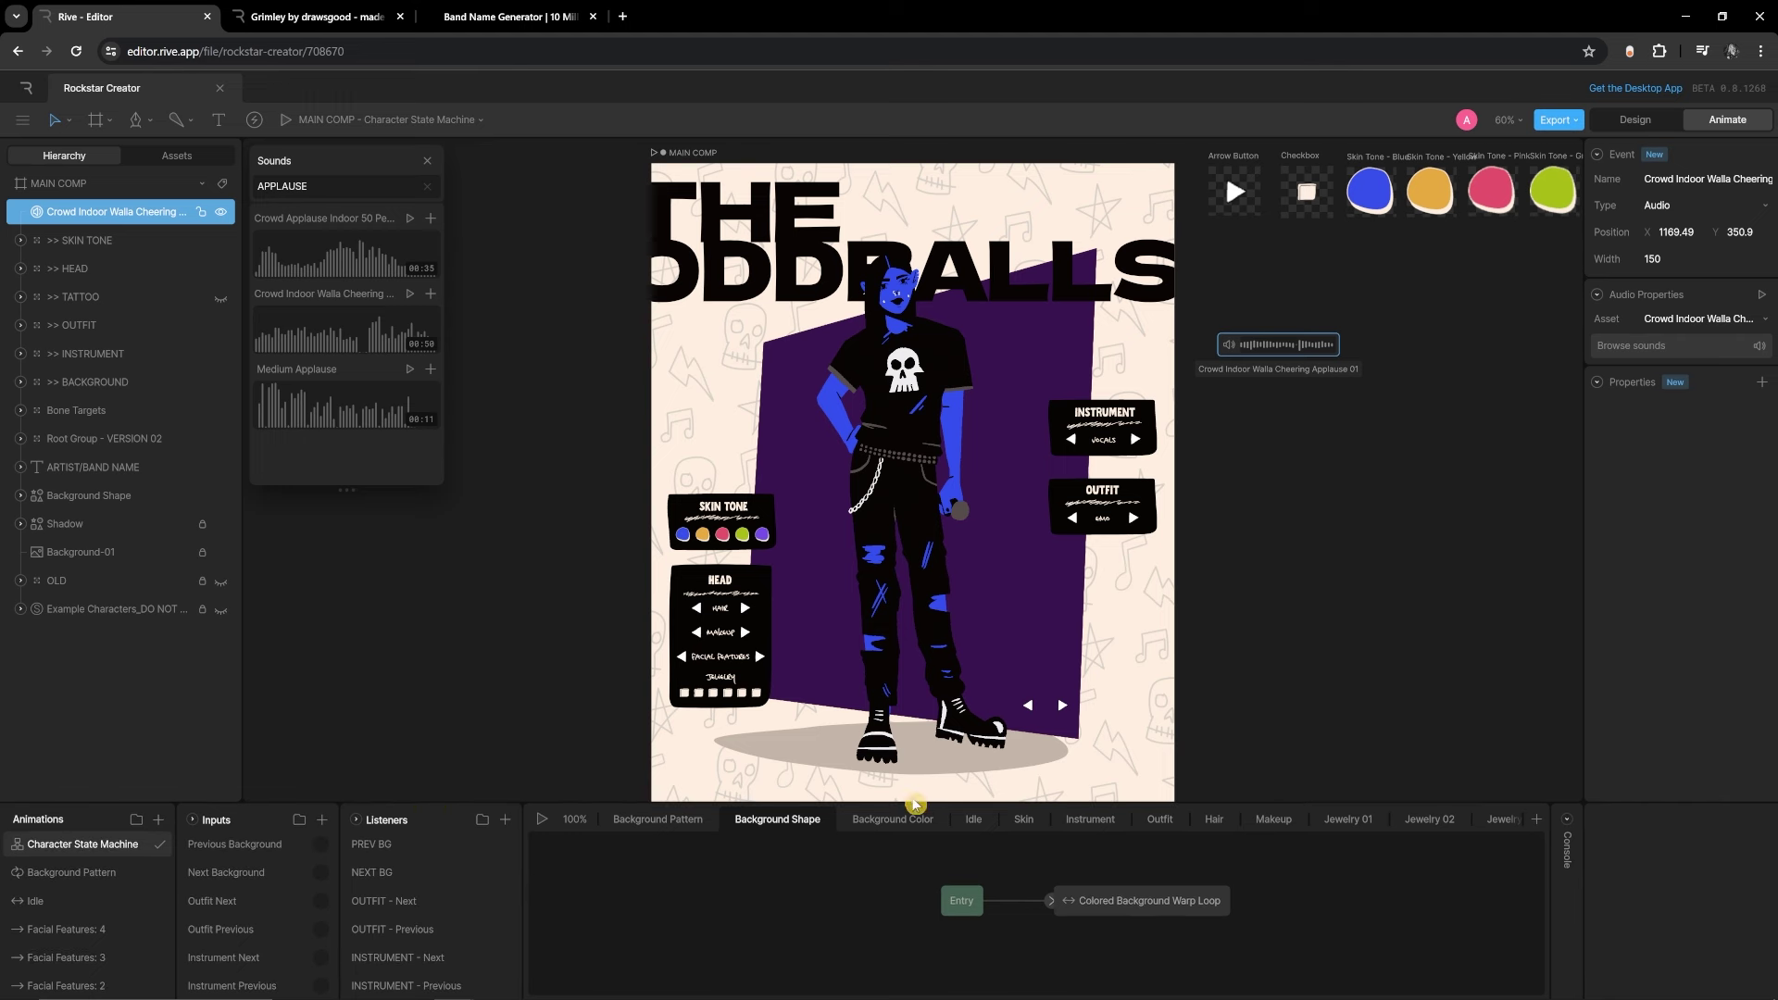
left_click_drag(421, 793, 426, 711)
left_click_drag(1218, 528, 1171, 474)
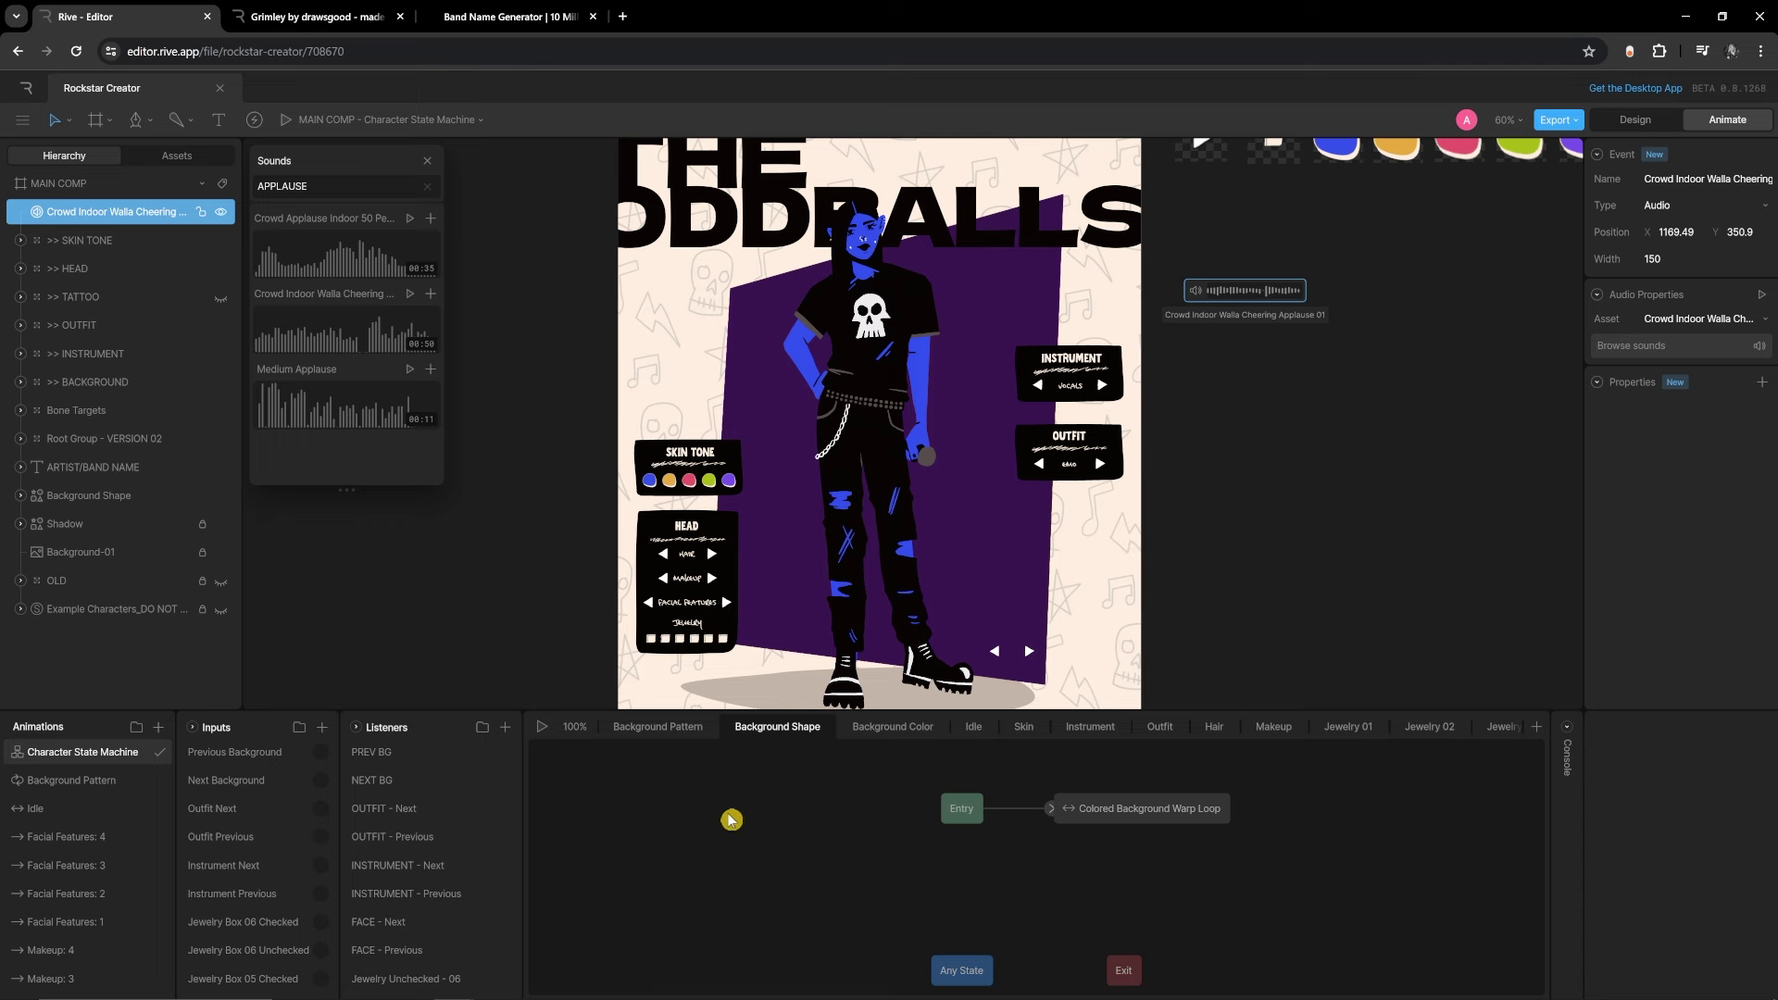
left_click(177, 155)
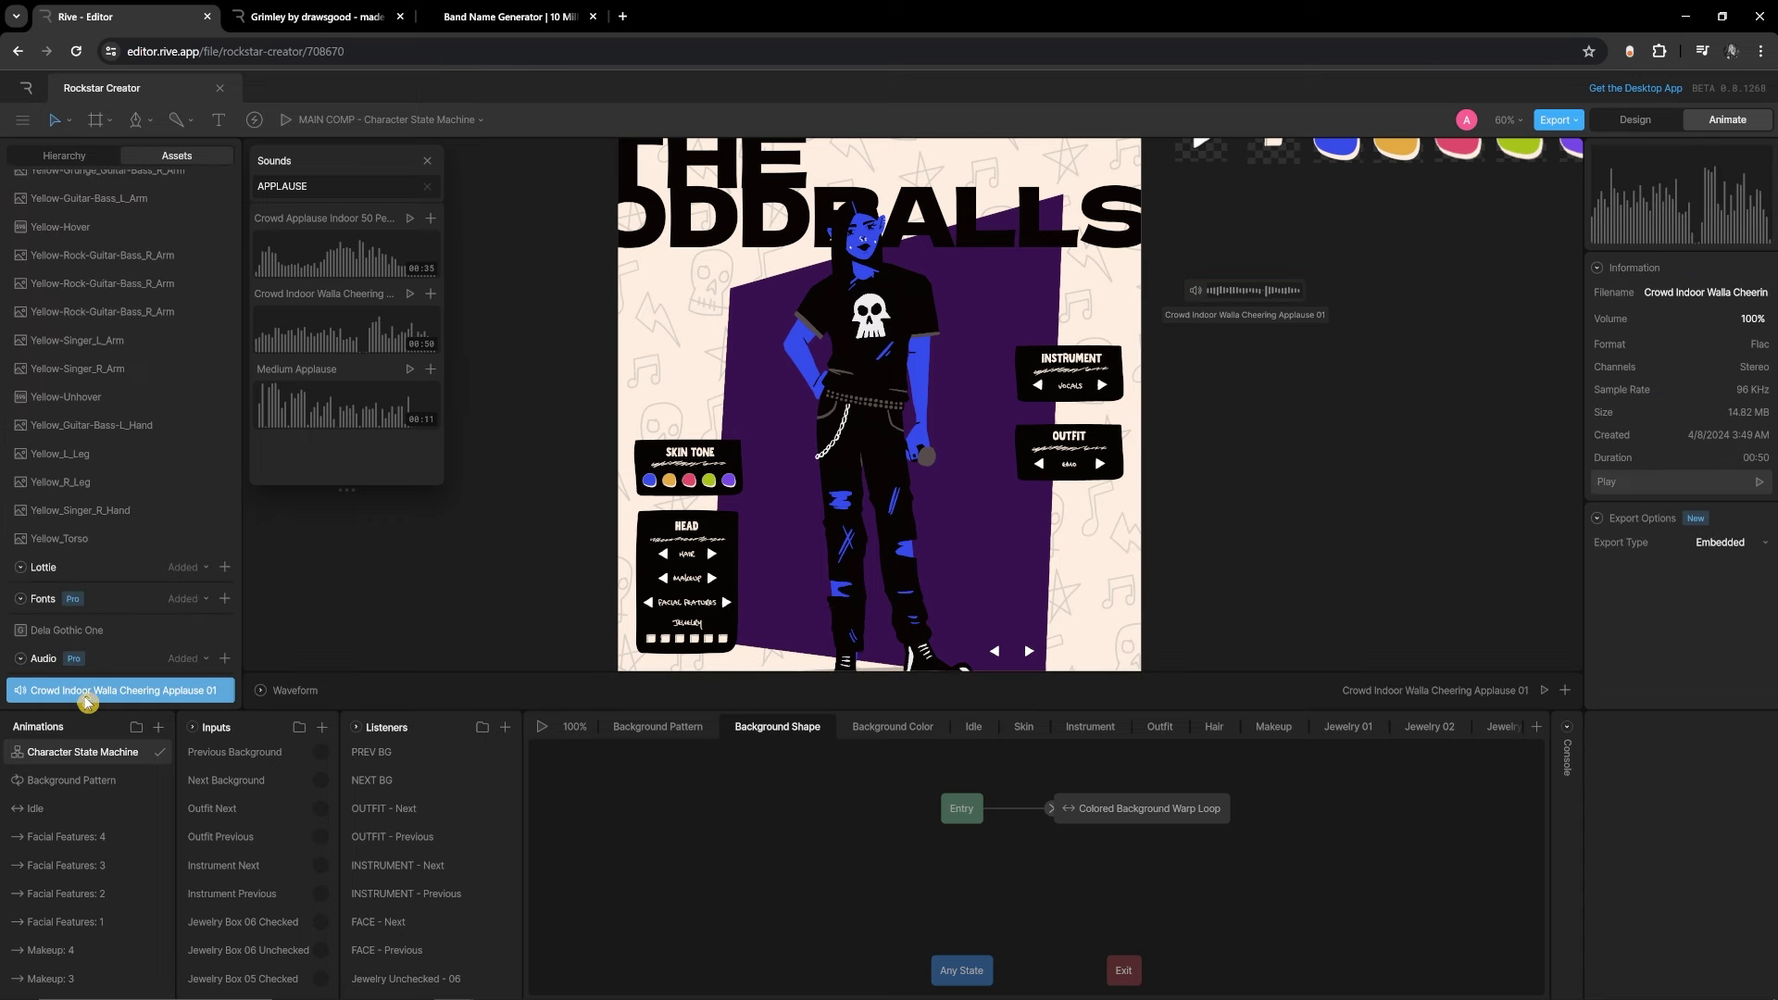
left_click_drag(653, 701, 652, 744)
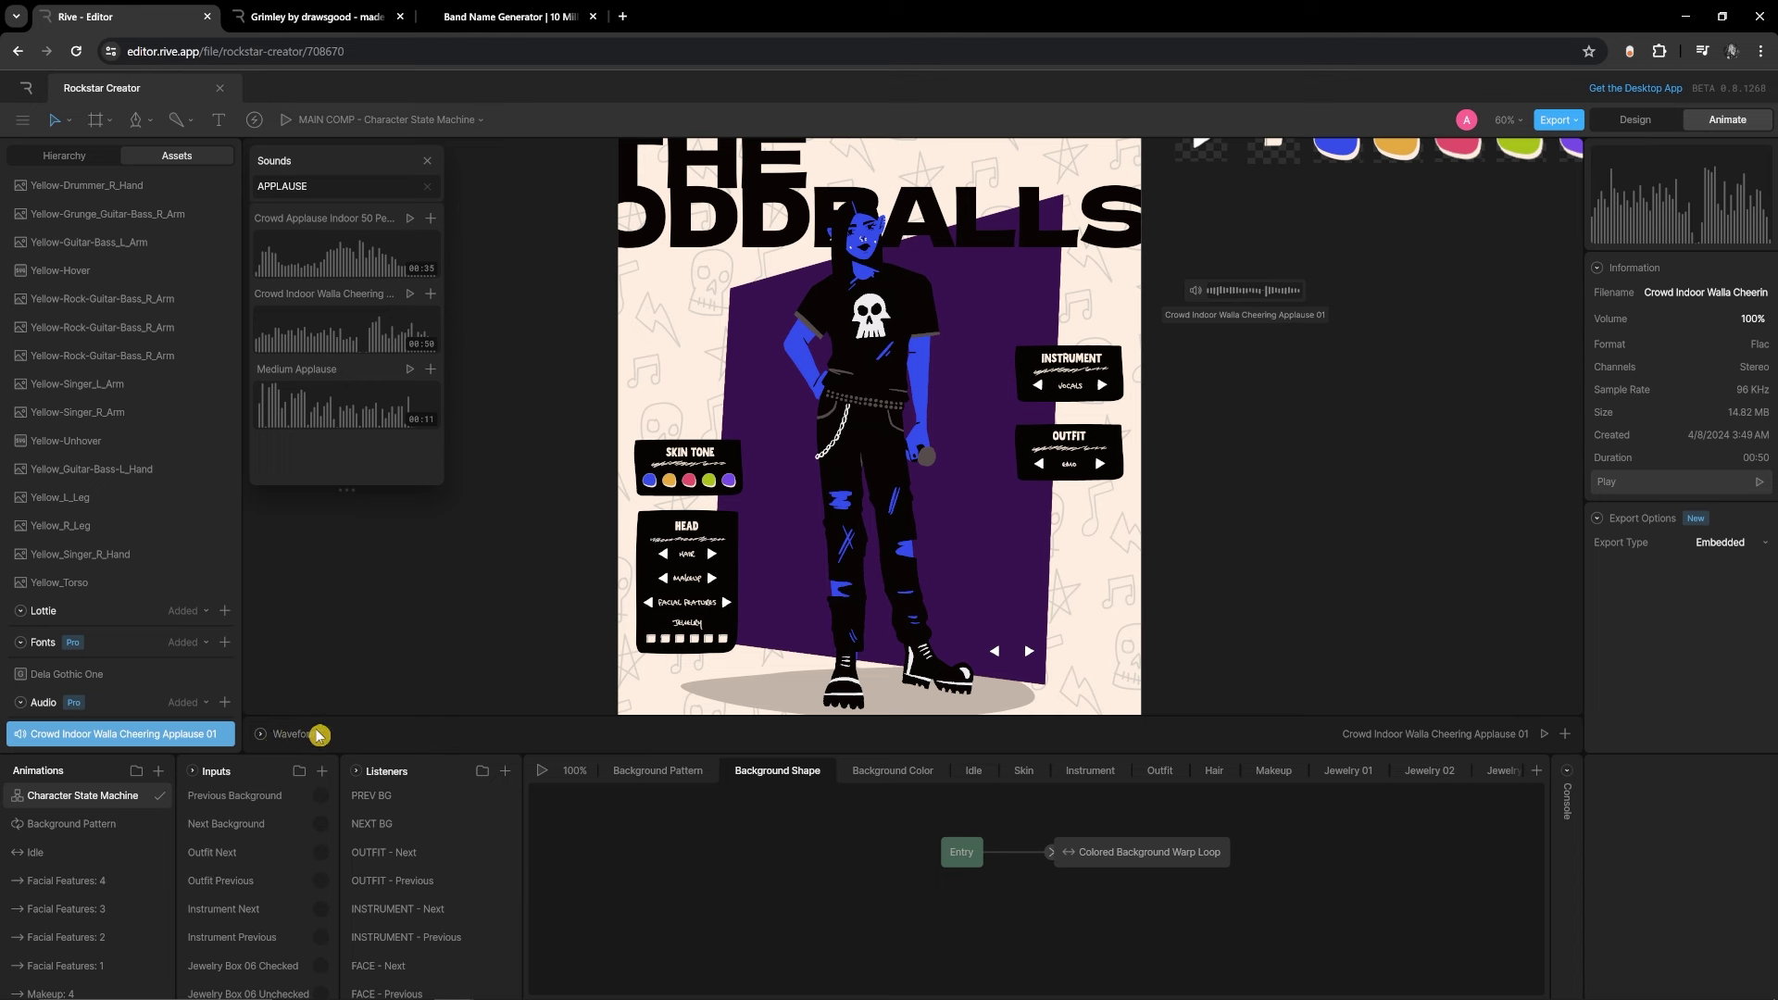
left_click(262, 733)
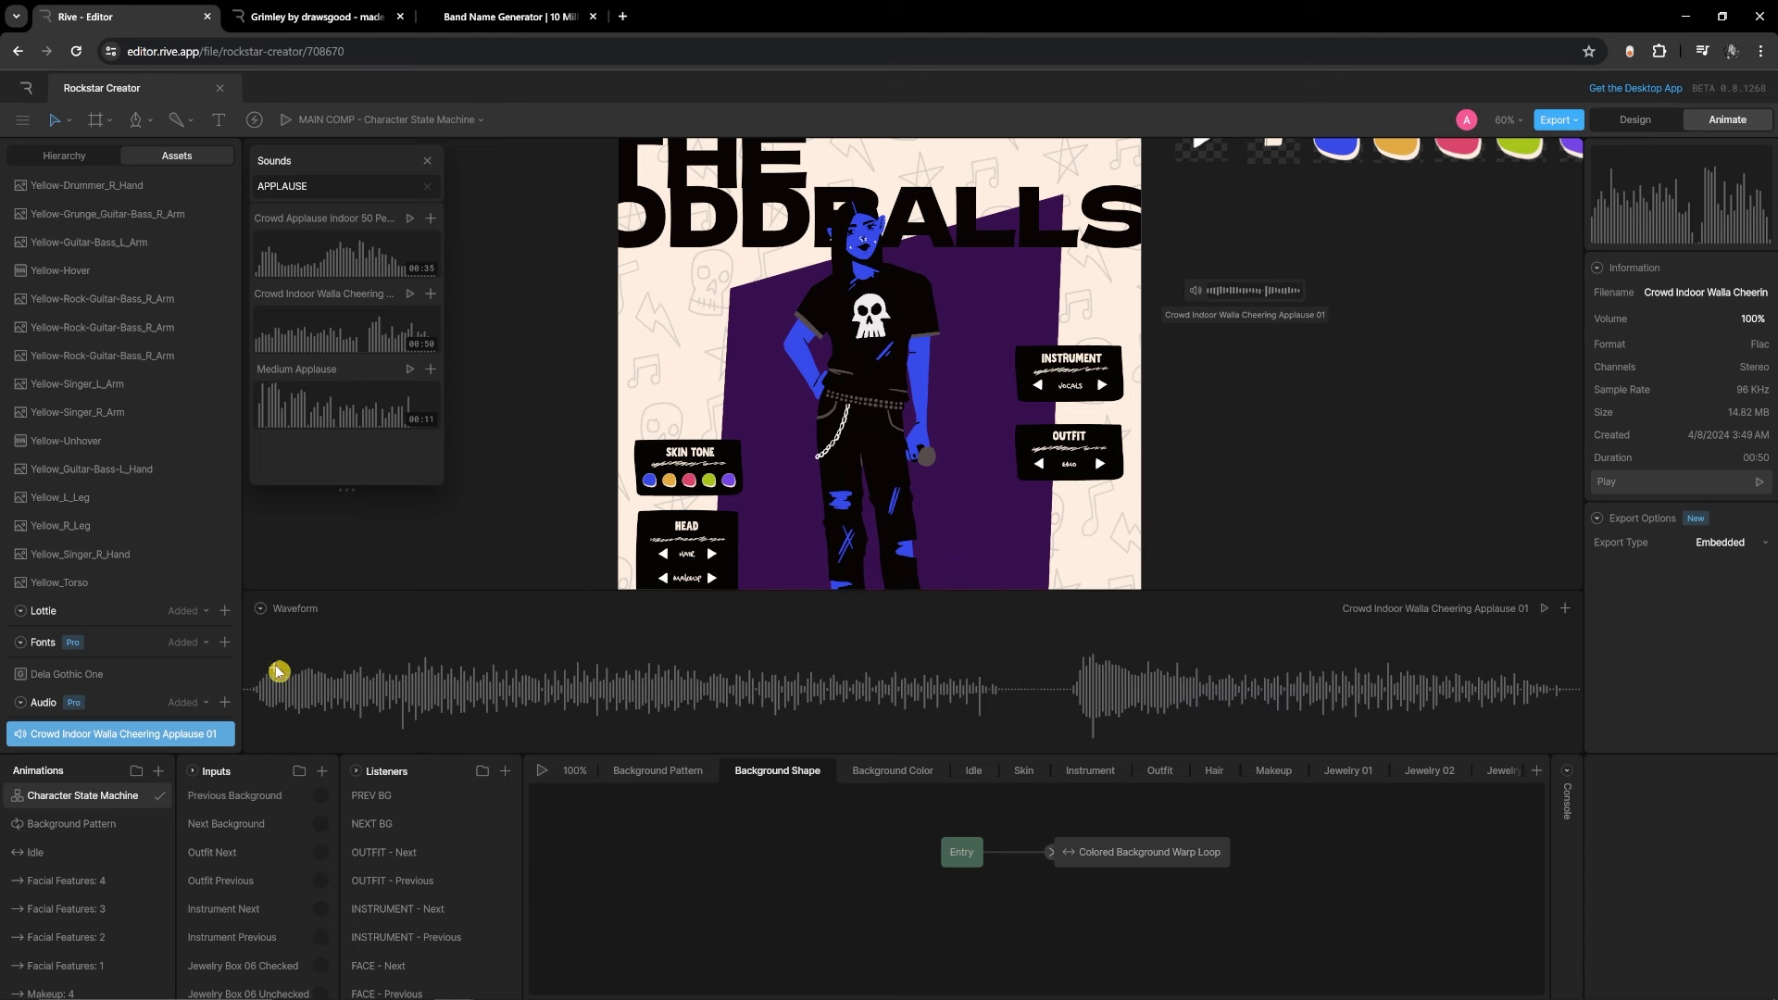
Preview a longer opening section of the applause waveform, then create an audio clip covering 00.403 to 05.328
left_click_drag(257, 633, 709, 648)
left_click(706, 645)
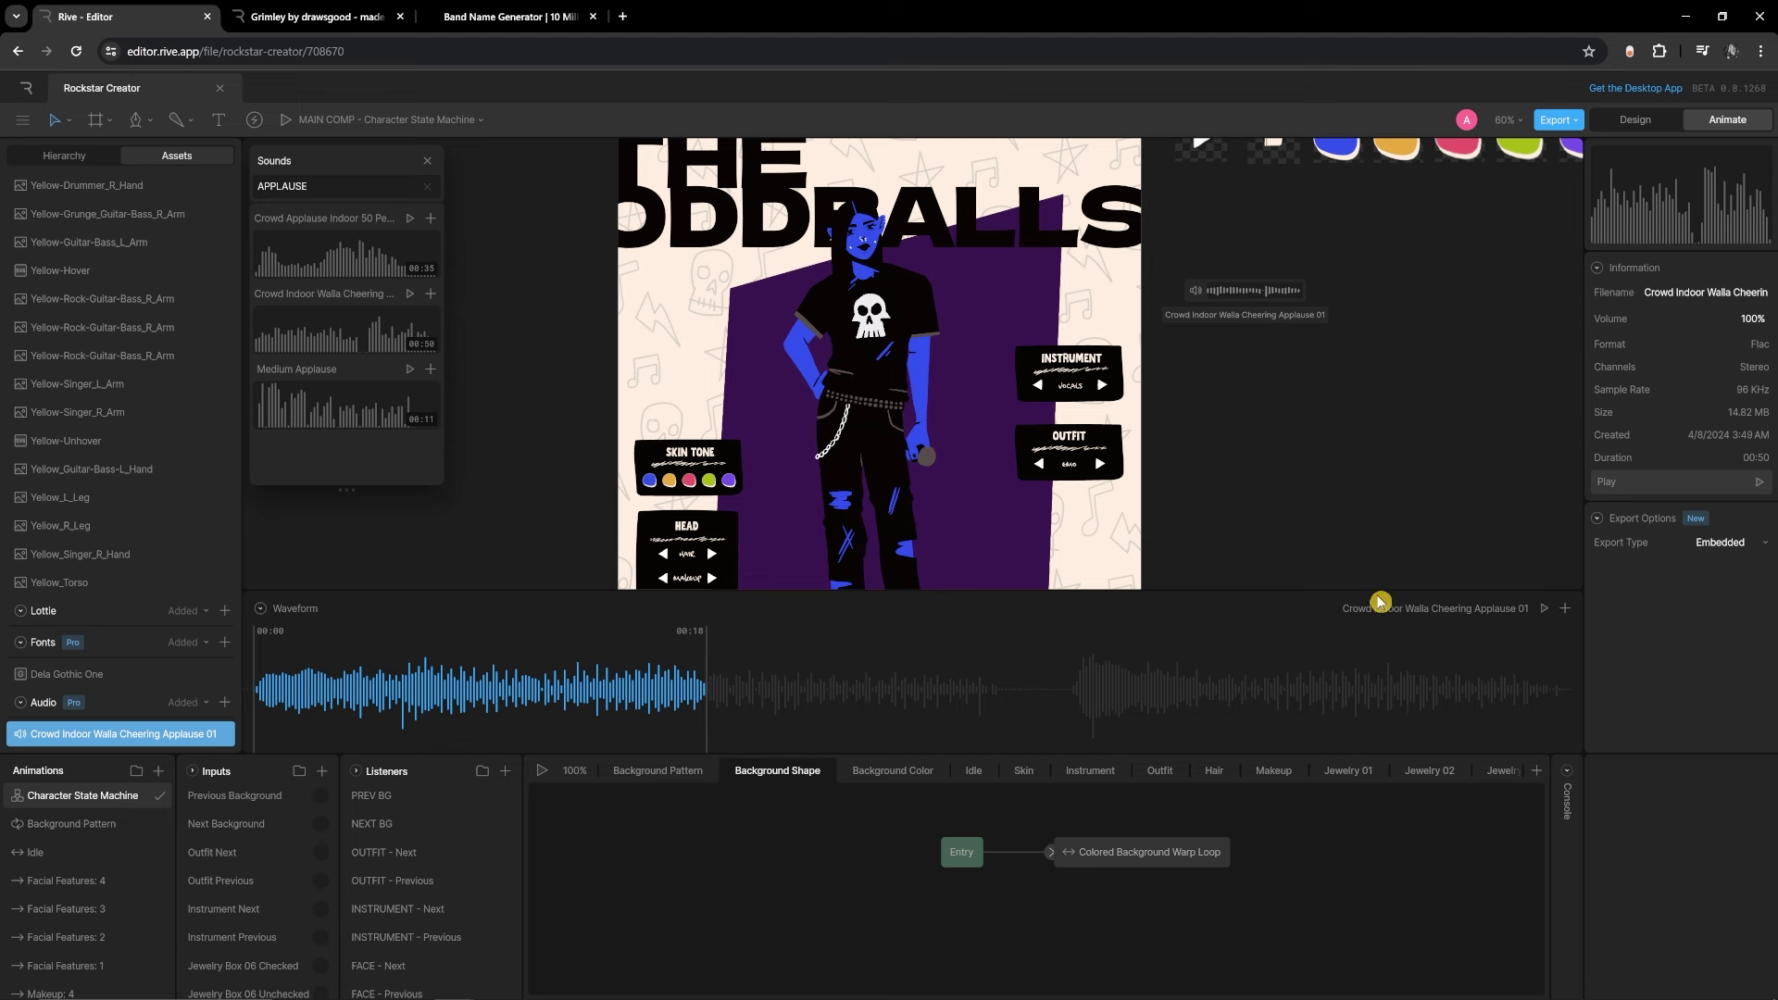
left_click(1543, 608)
left_click_drag(467, 661, 387, 679)
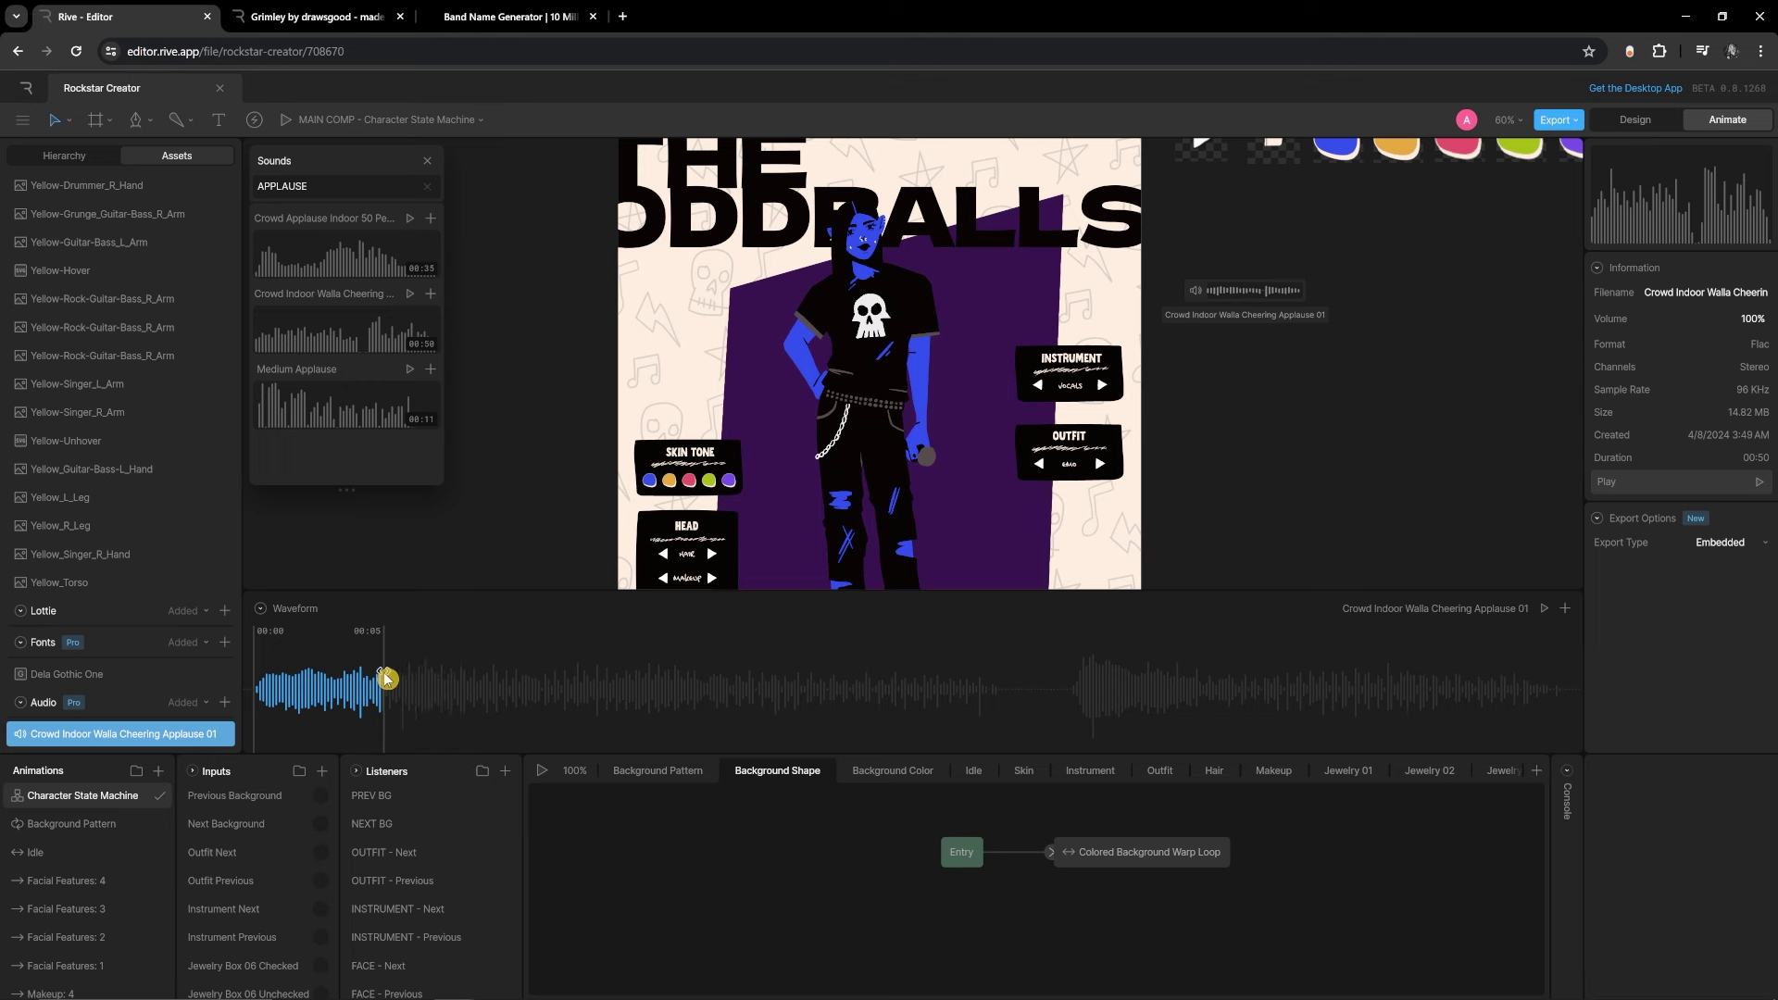
left_click(1568, 615)
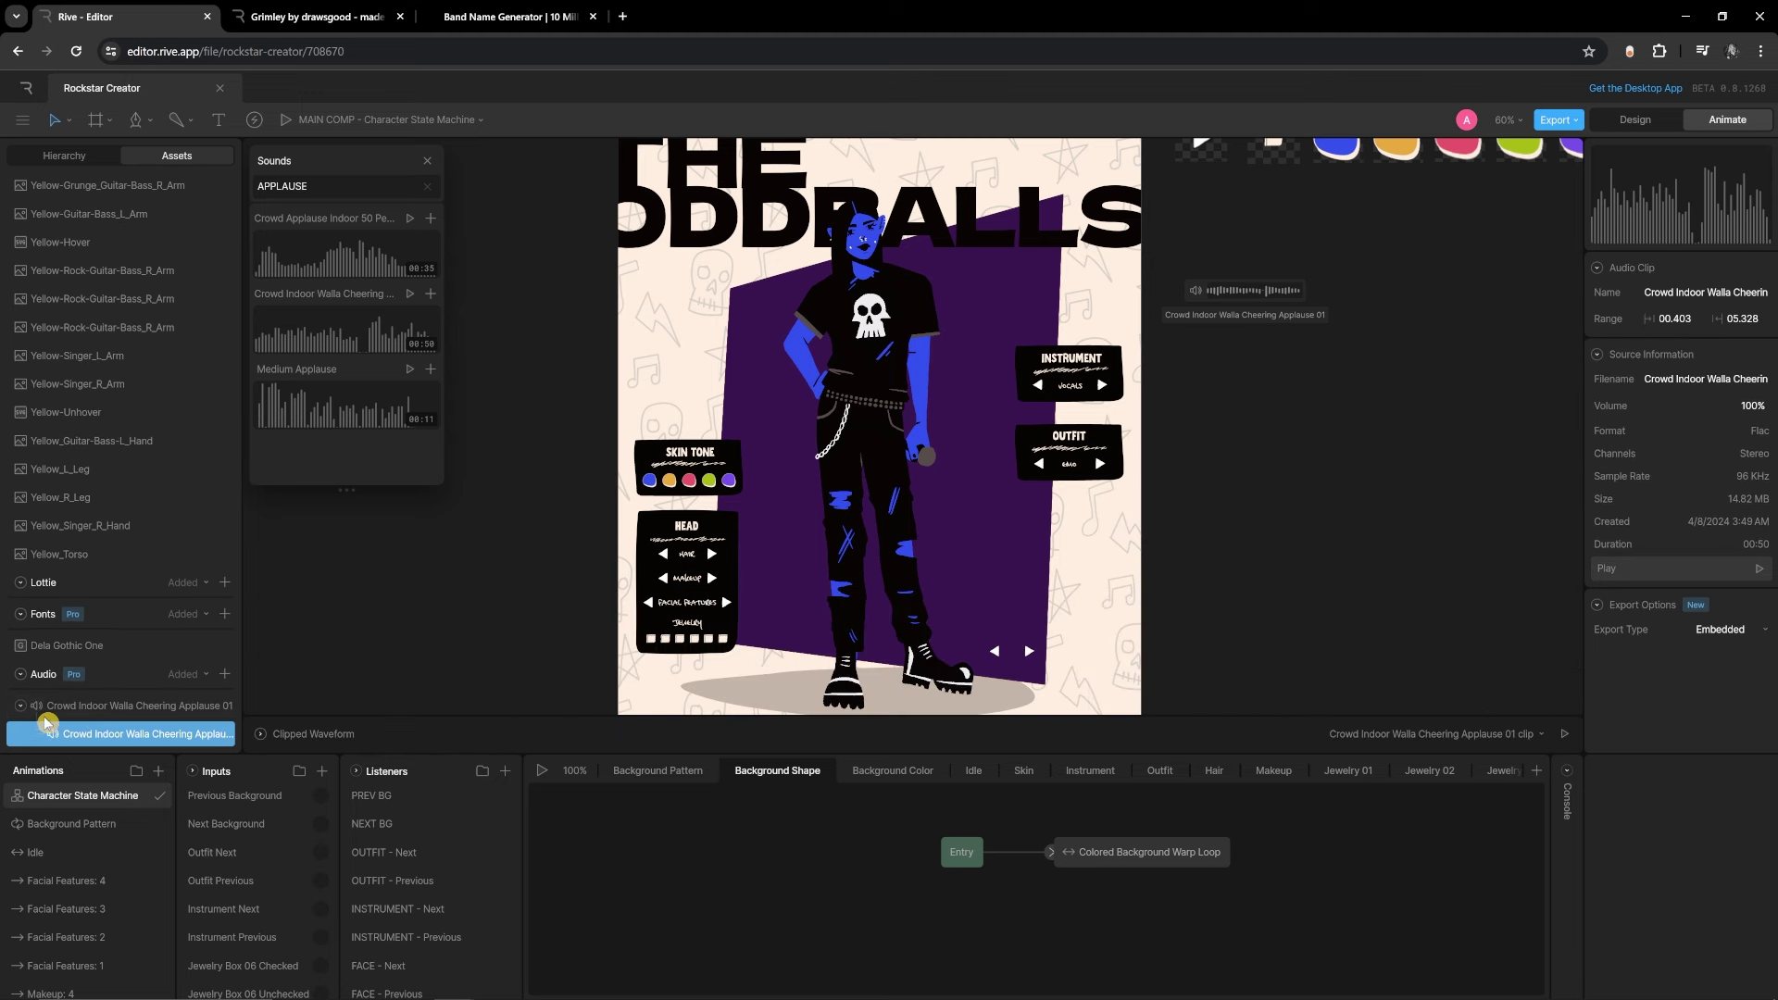
Compare the source applause asset's properties with those of its clip in the audio assets
left_click(70, 733)
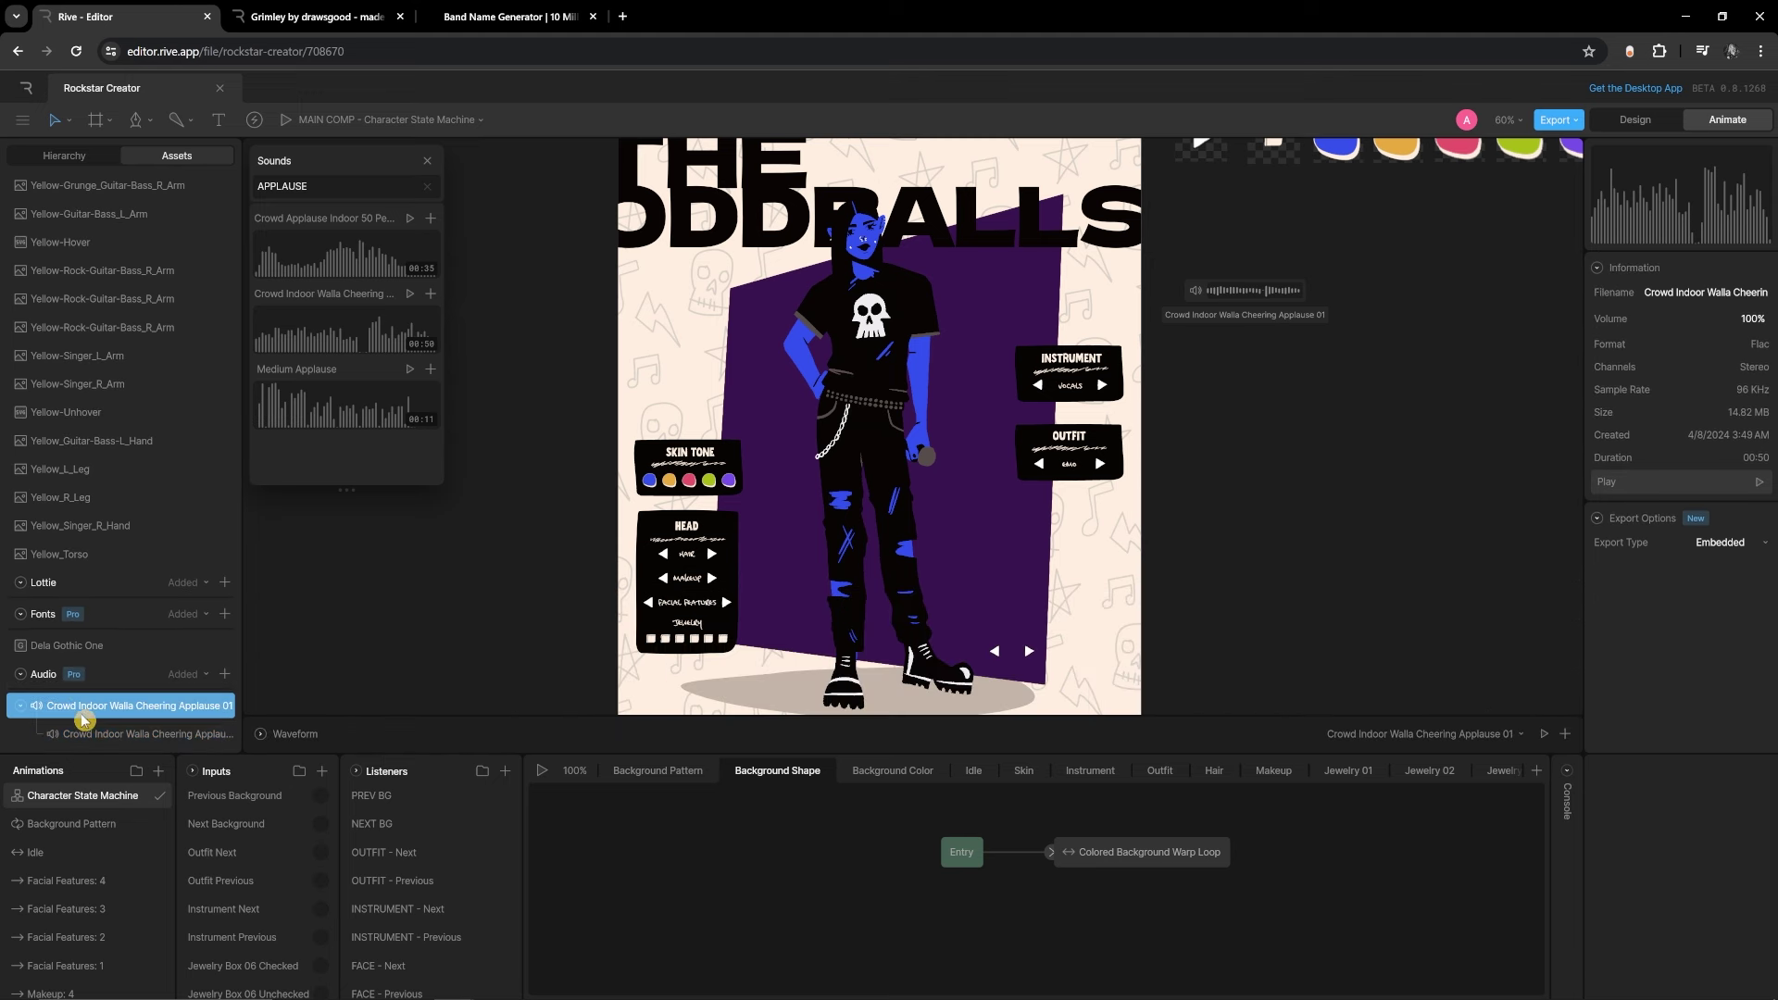
left_click(94, 738)
key("Escape")
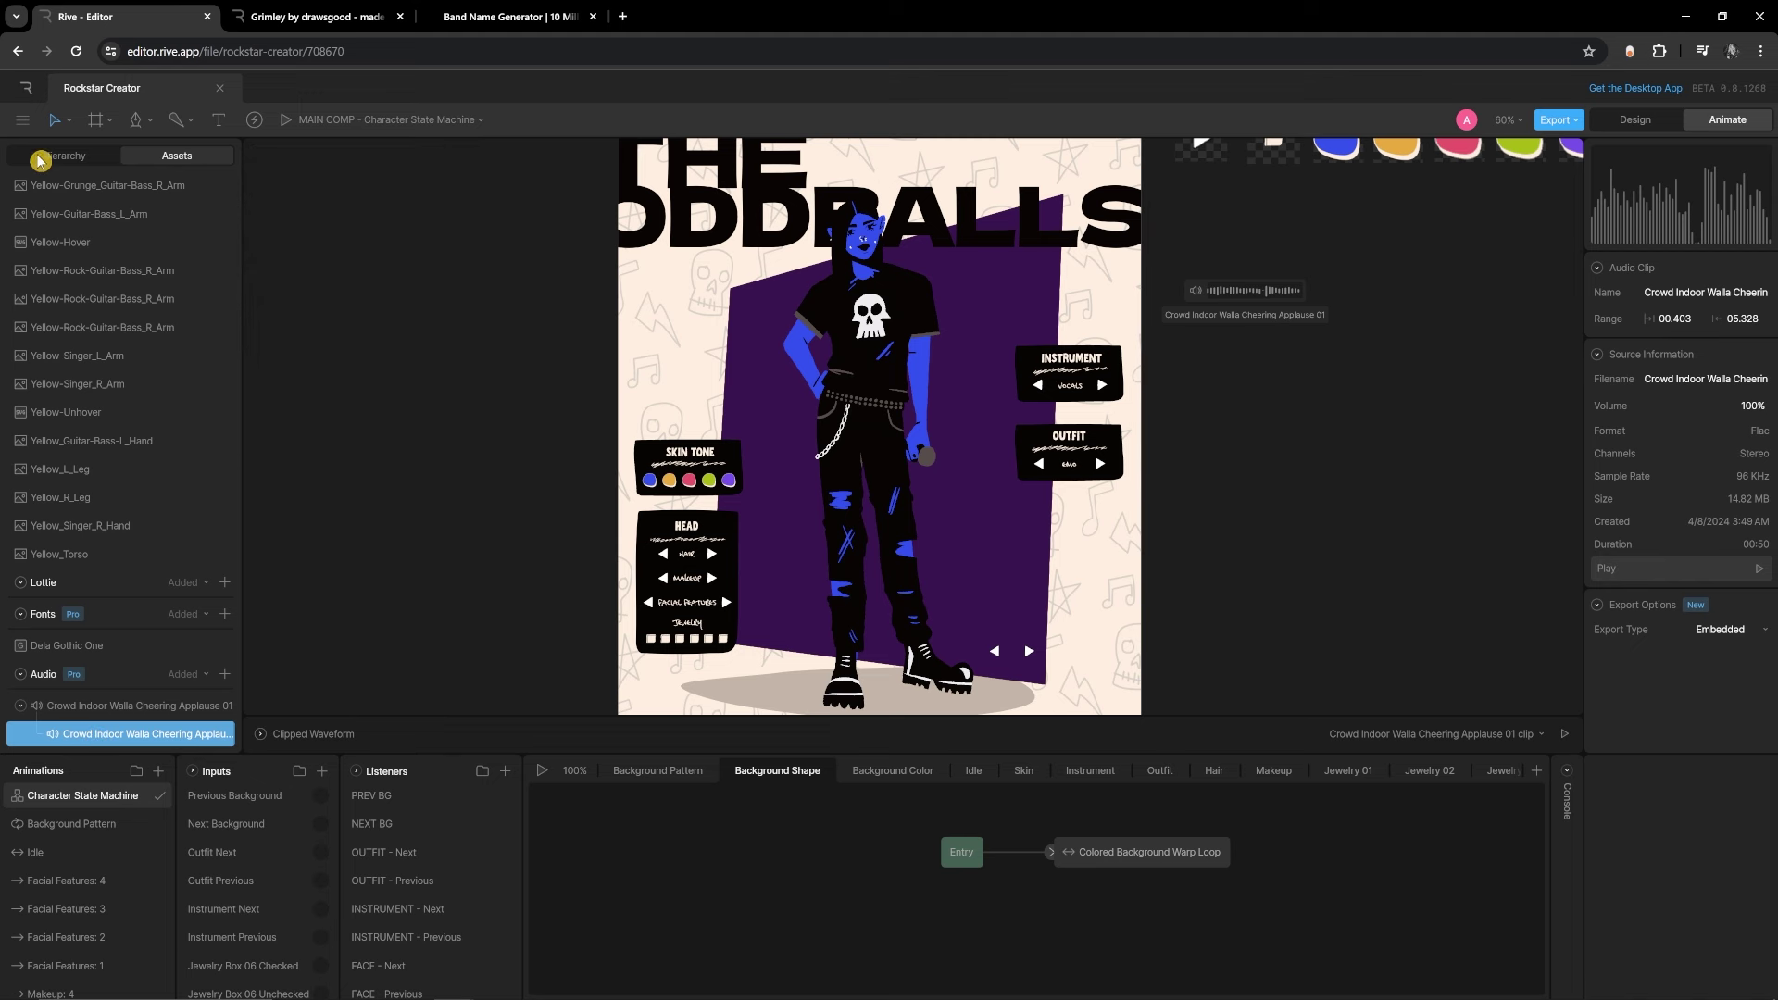
Create a new group over the Instrument panel in MAIN COMP and name it Audio
left_click(61, 163)
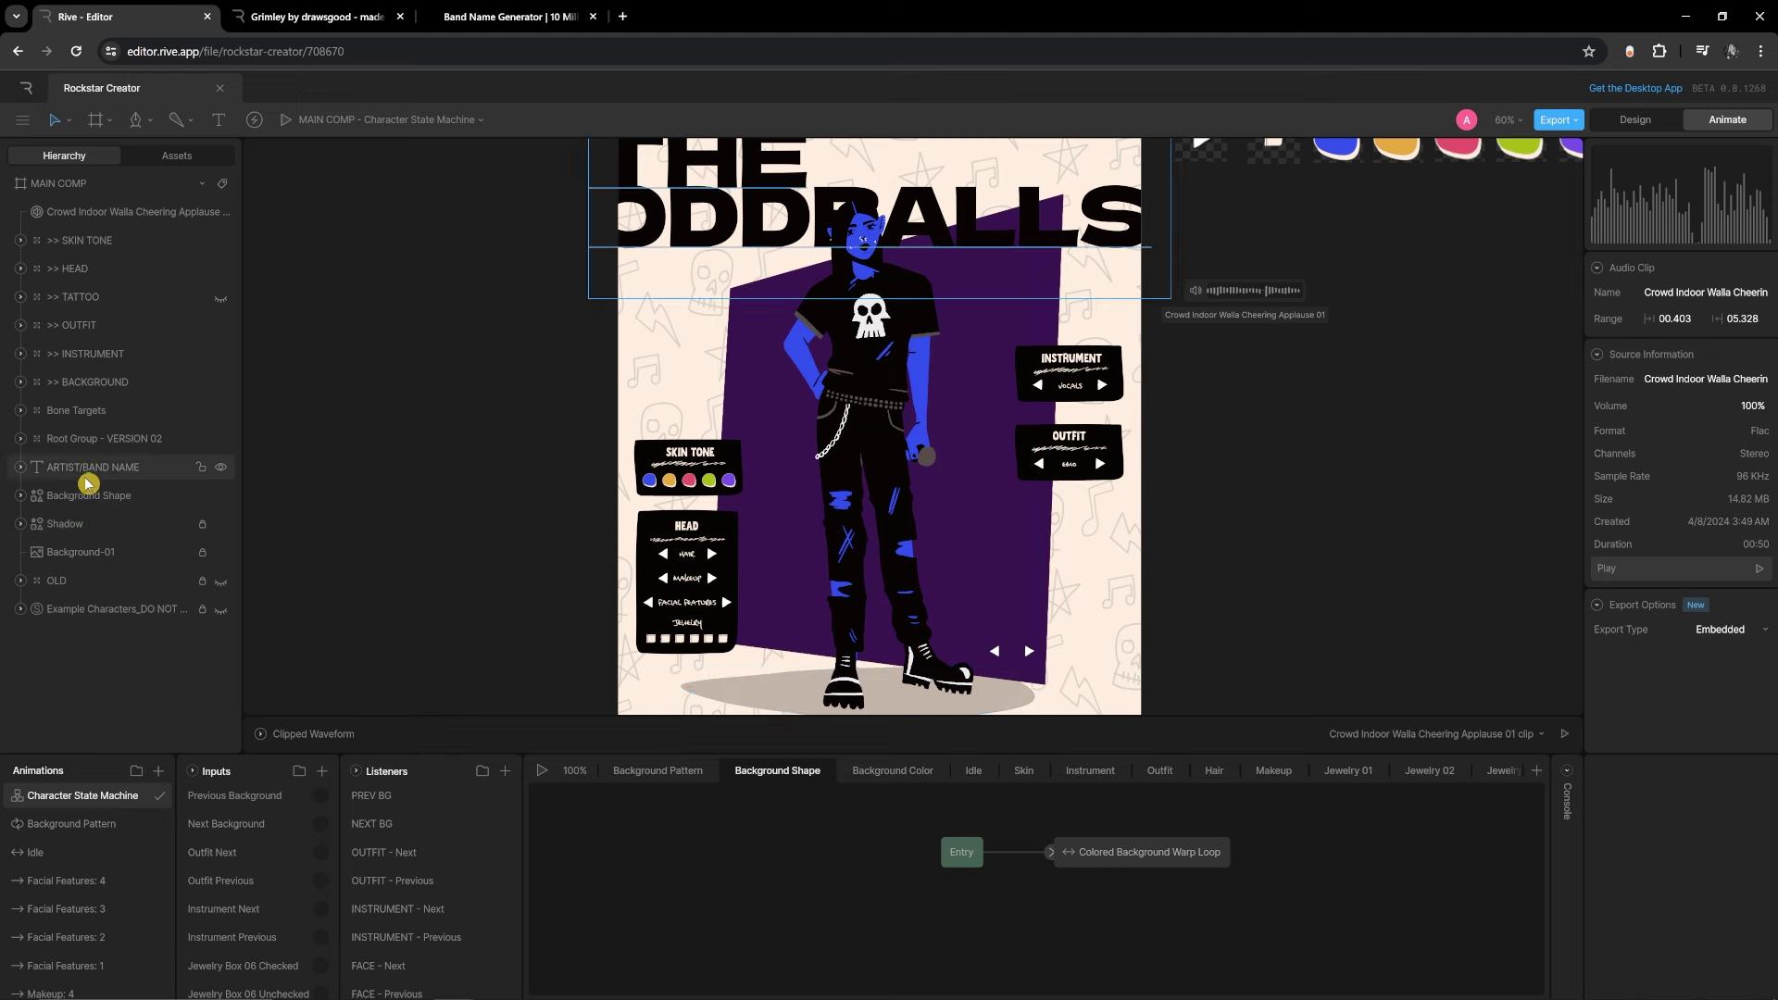
left_click(103, 212)
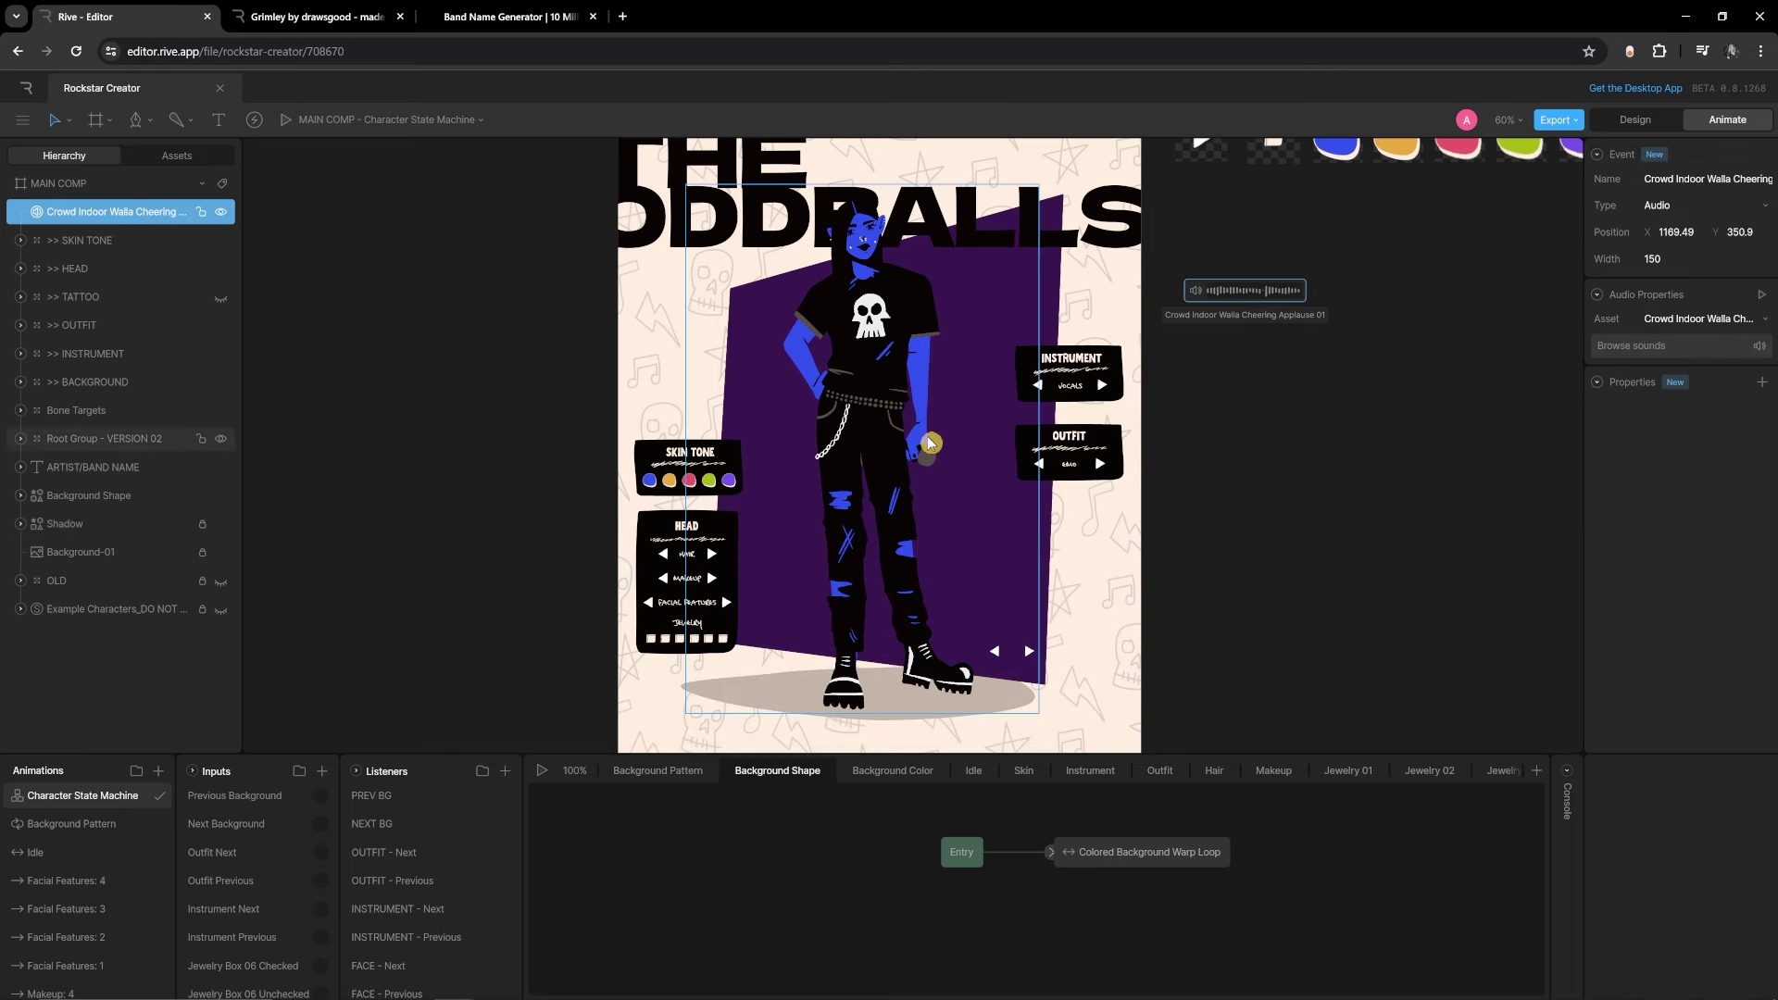
left_click_drag(119, 754, 118, 683)
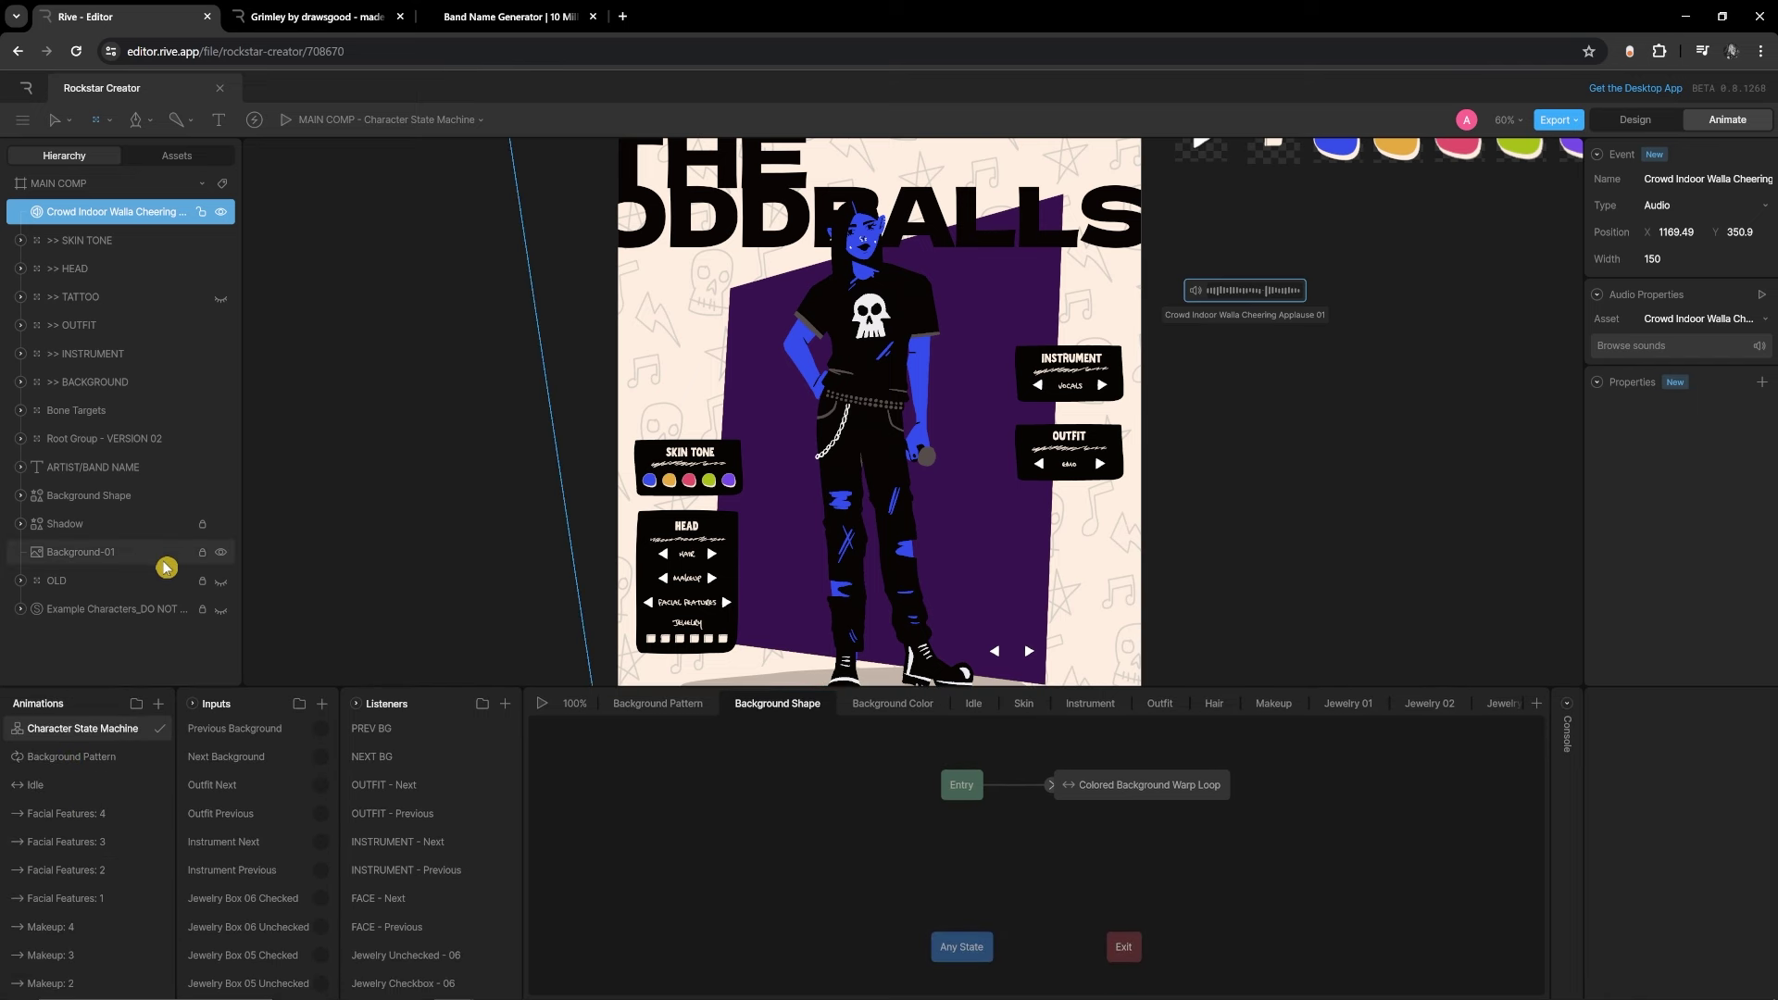
left_click(1074, 378)
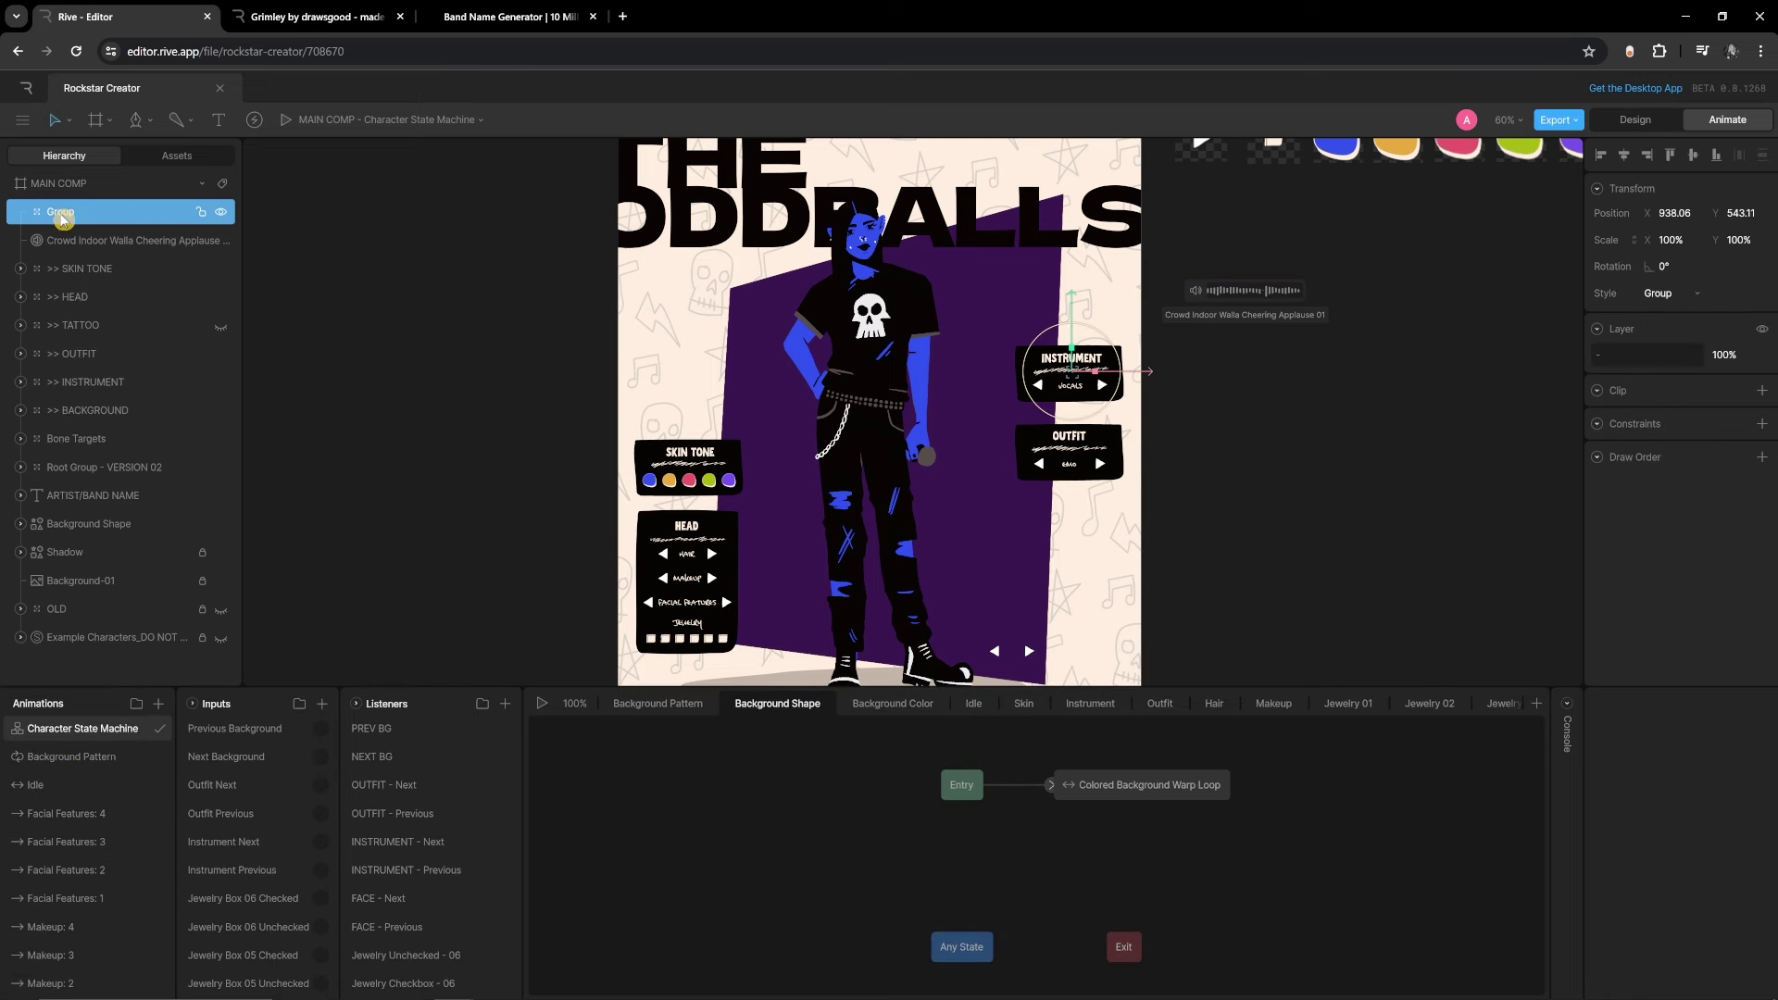
type("a")
key("BackSpace")
type("Audio")
key("Return")
Nest the Crowd Indoor Walla Cheering audio event inside the Audio group, then select and expand the group
left_click(86, 232)
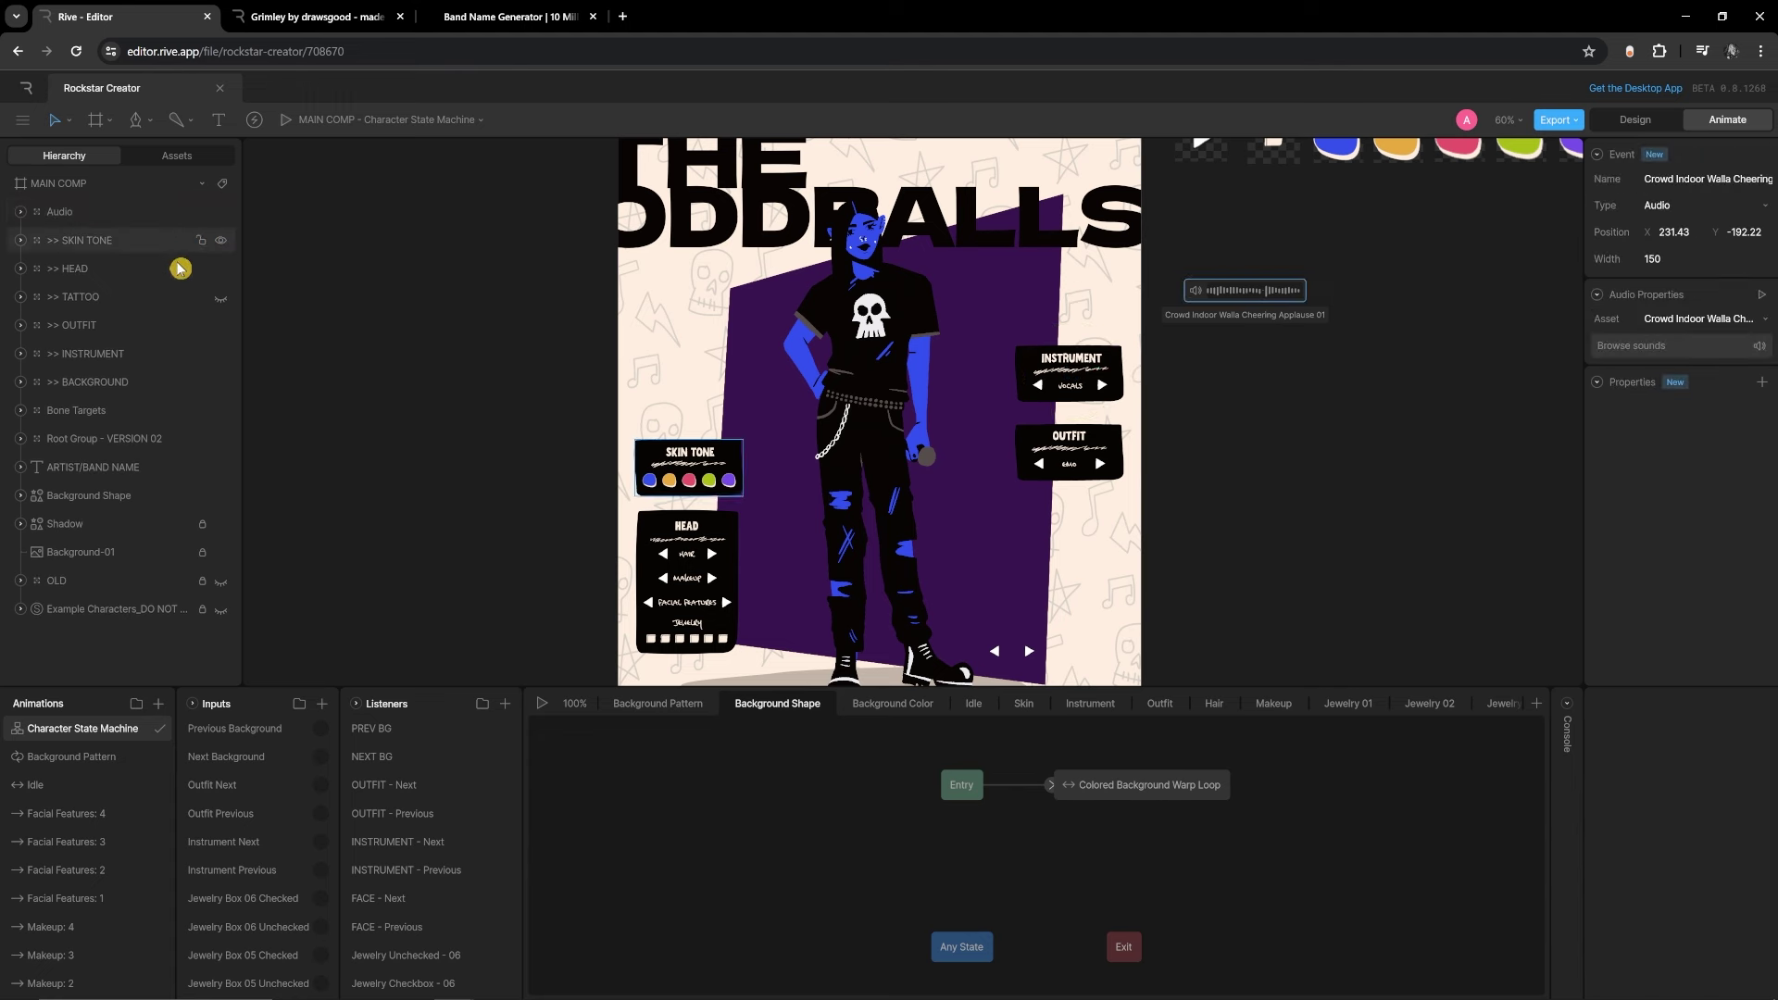
left_click(72, 213)
left_click(22, 214)
scroll(1065, 472, "up", 4)
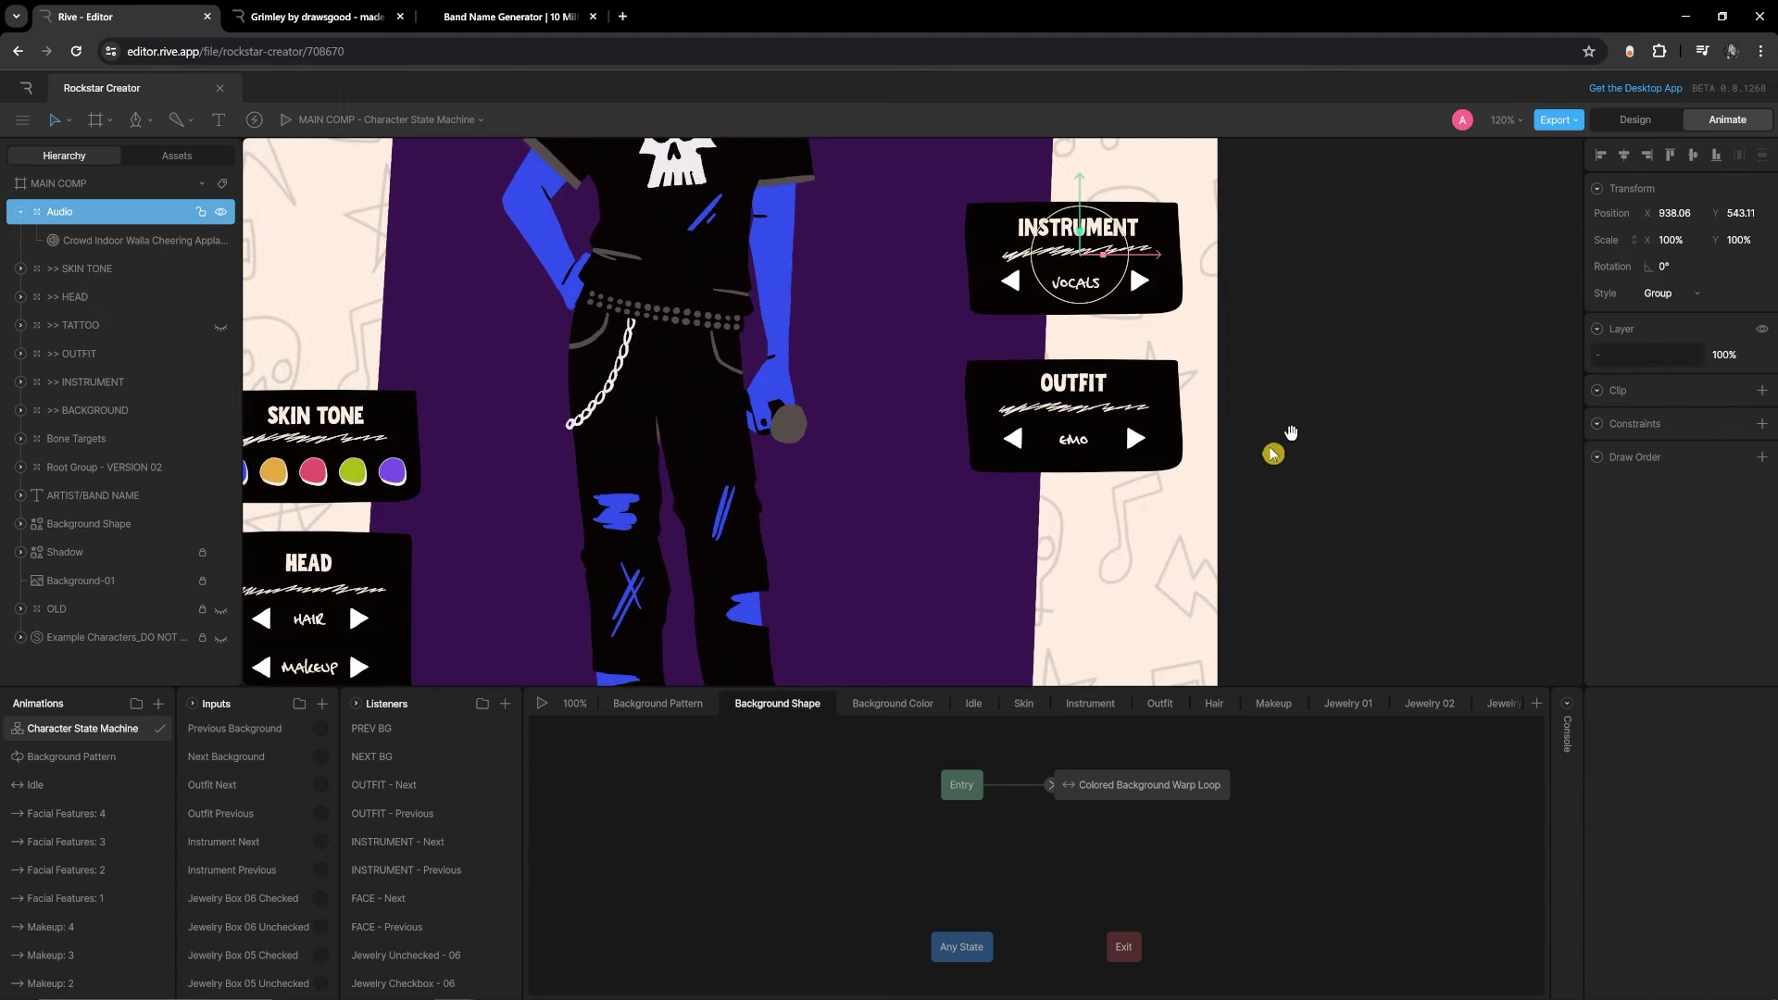
scroll(1204, 463, "right", 3)
scroll(936, 403, "up", 4)
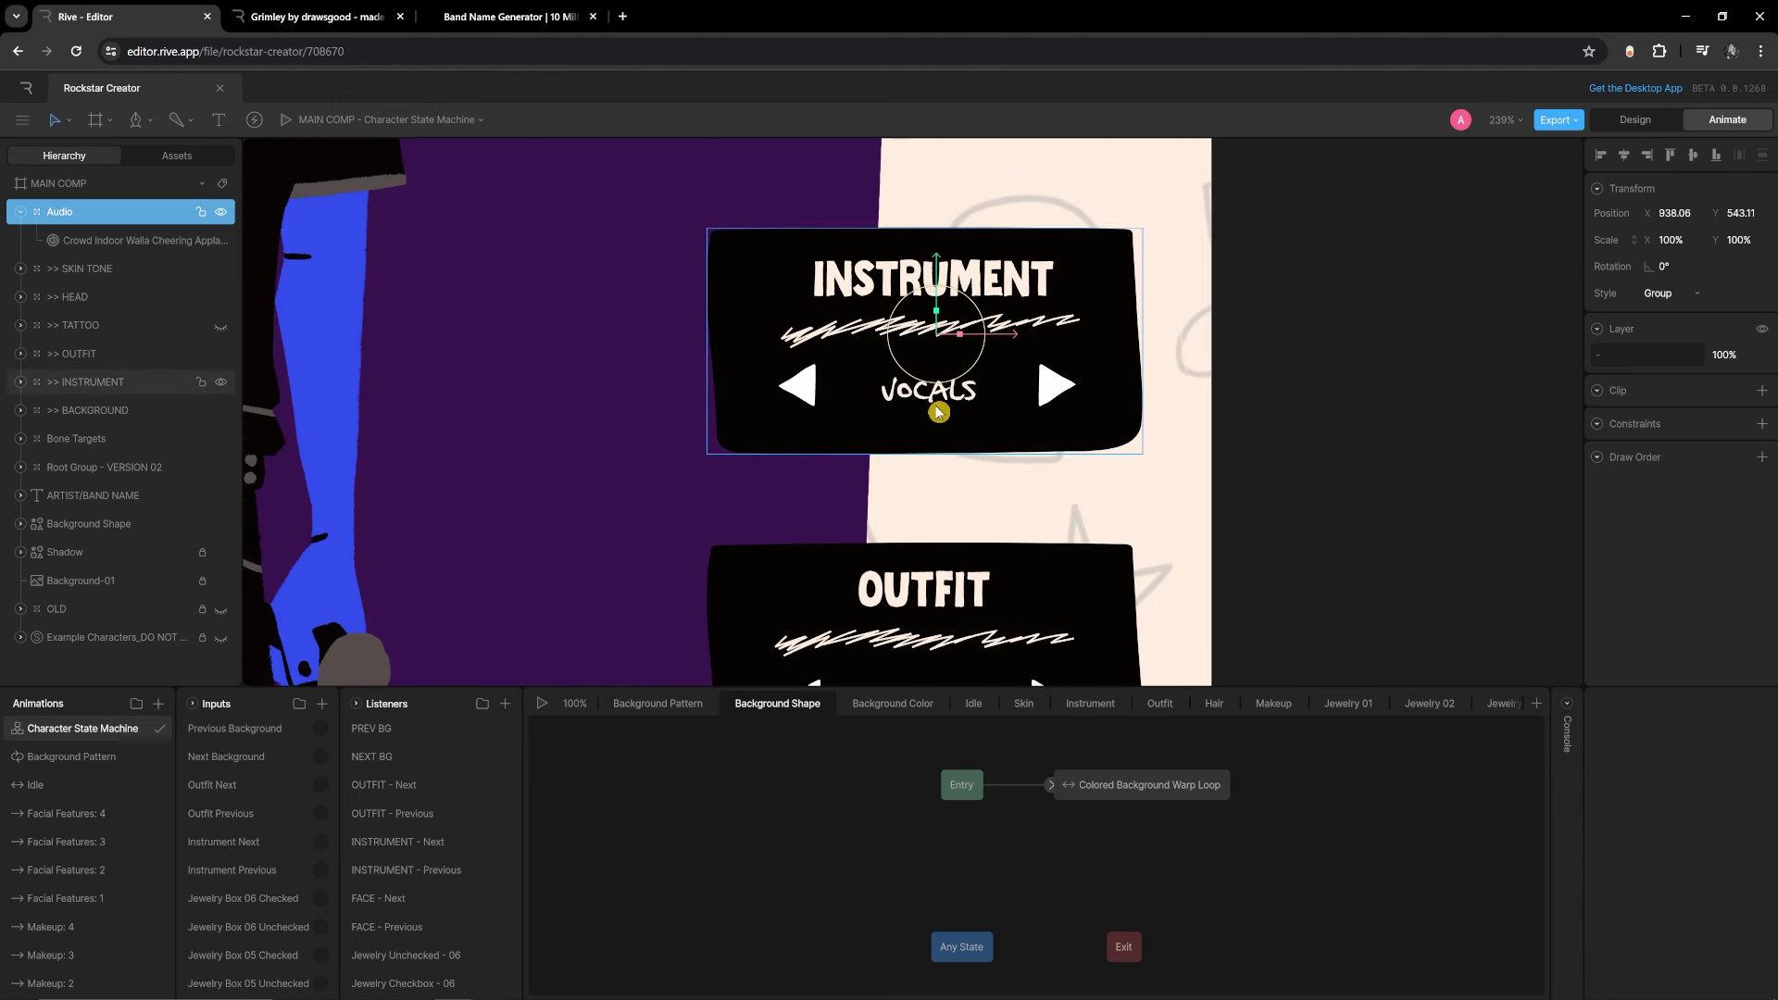
Examine the state machine's Instrument layer and locate the BASS, GUITAR, DRUMS and VOCALS instrument timelines
scroll(1031, 307, "up", 2)
scroll(1031, 307, "right", 1)
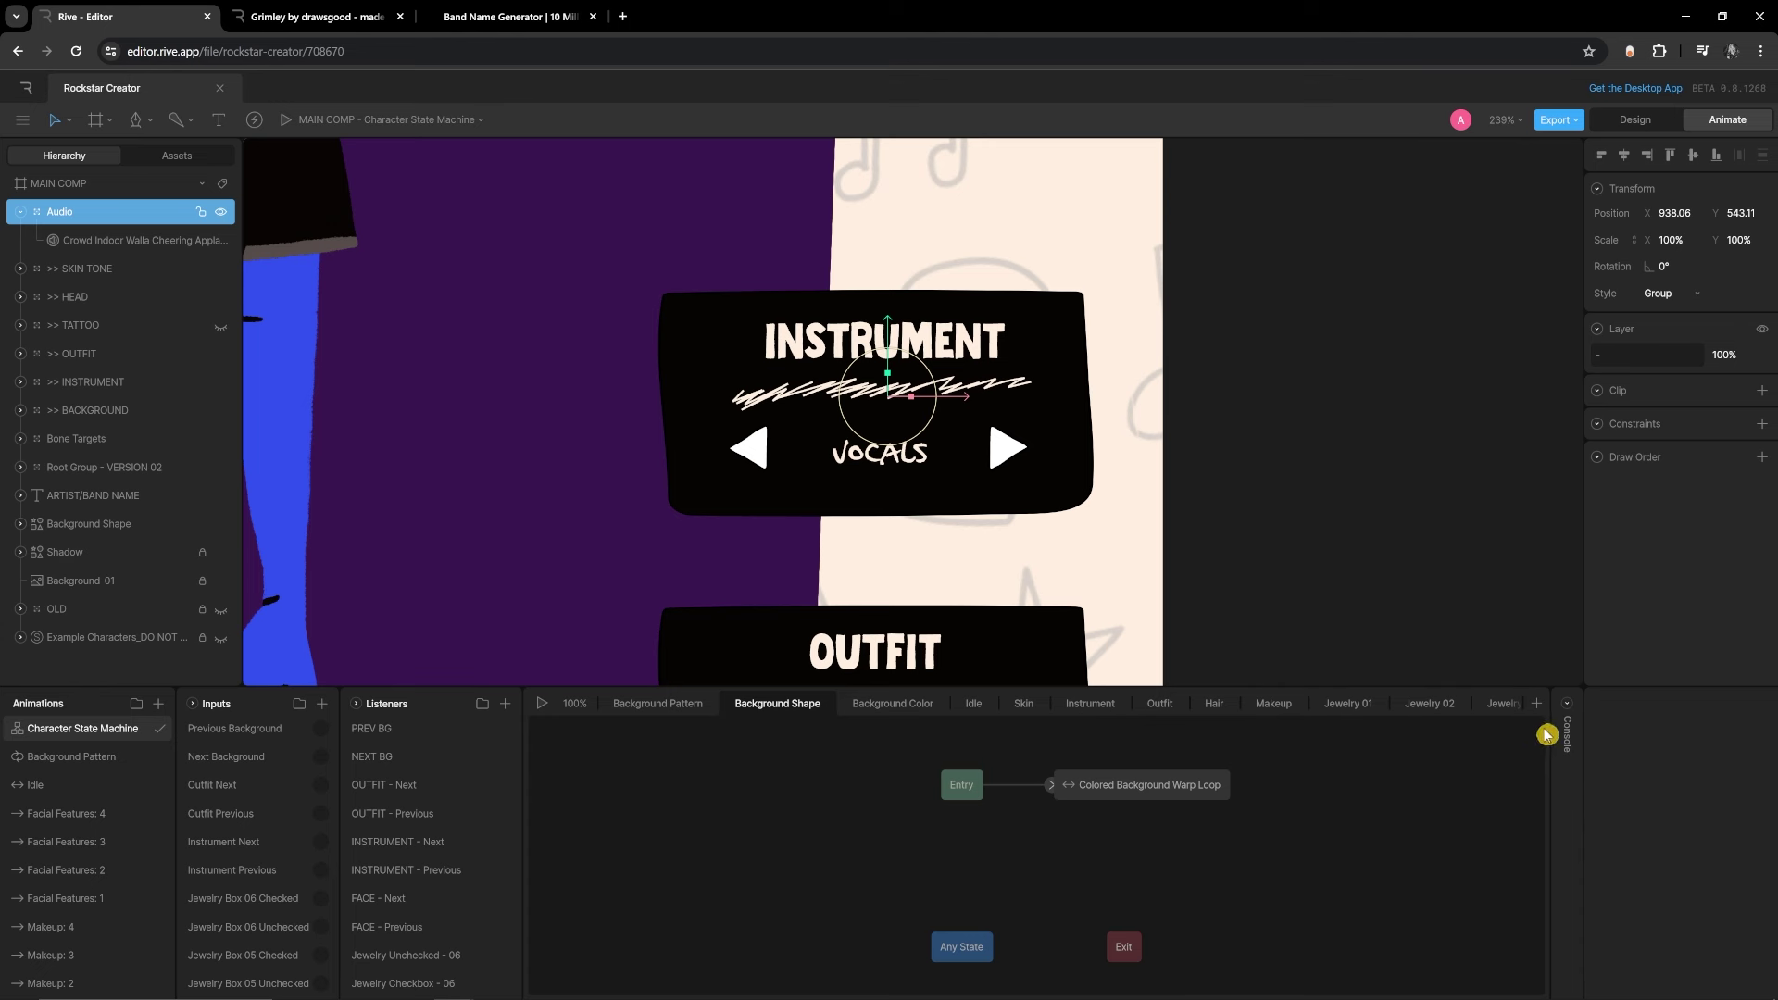
left_click(1090, 706)
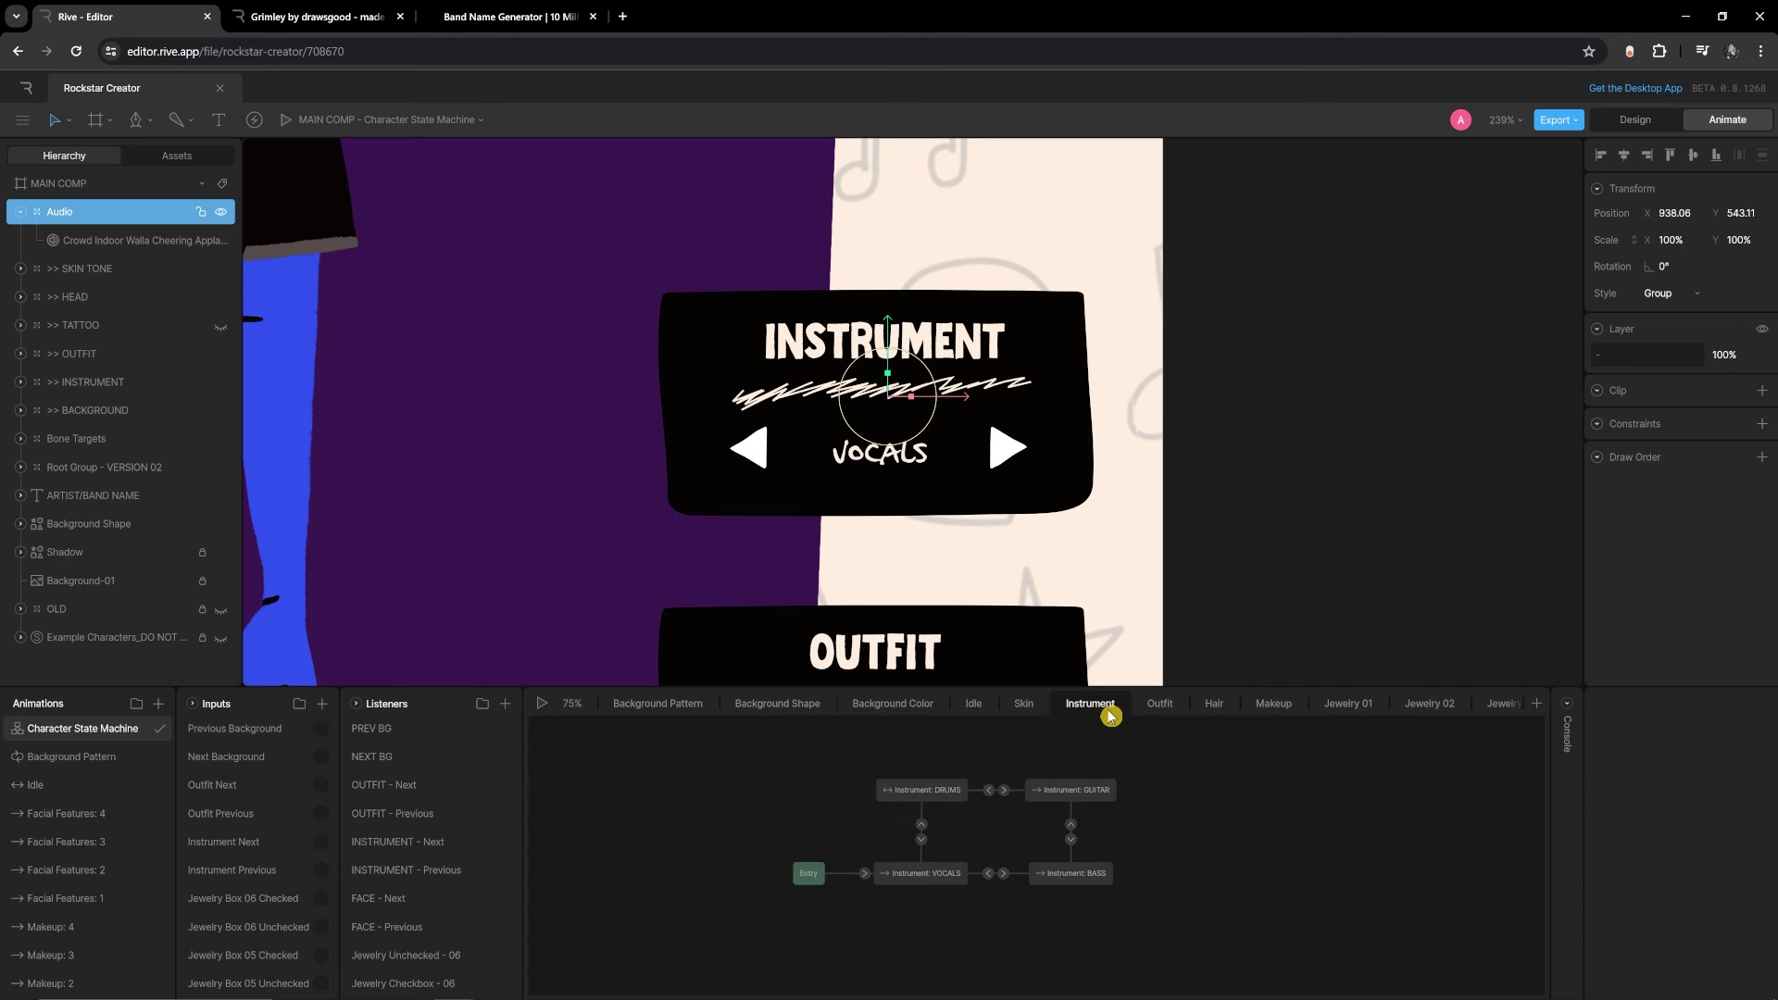
scroll(88, 820, "down", 10)
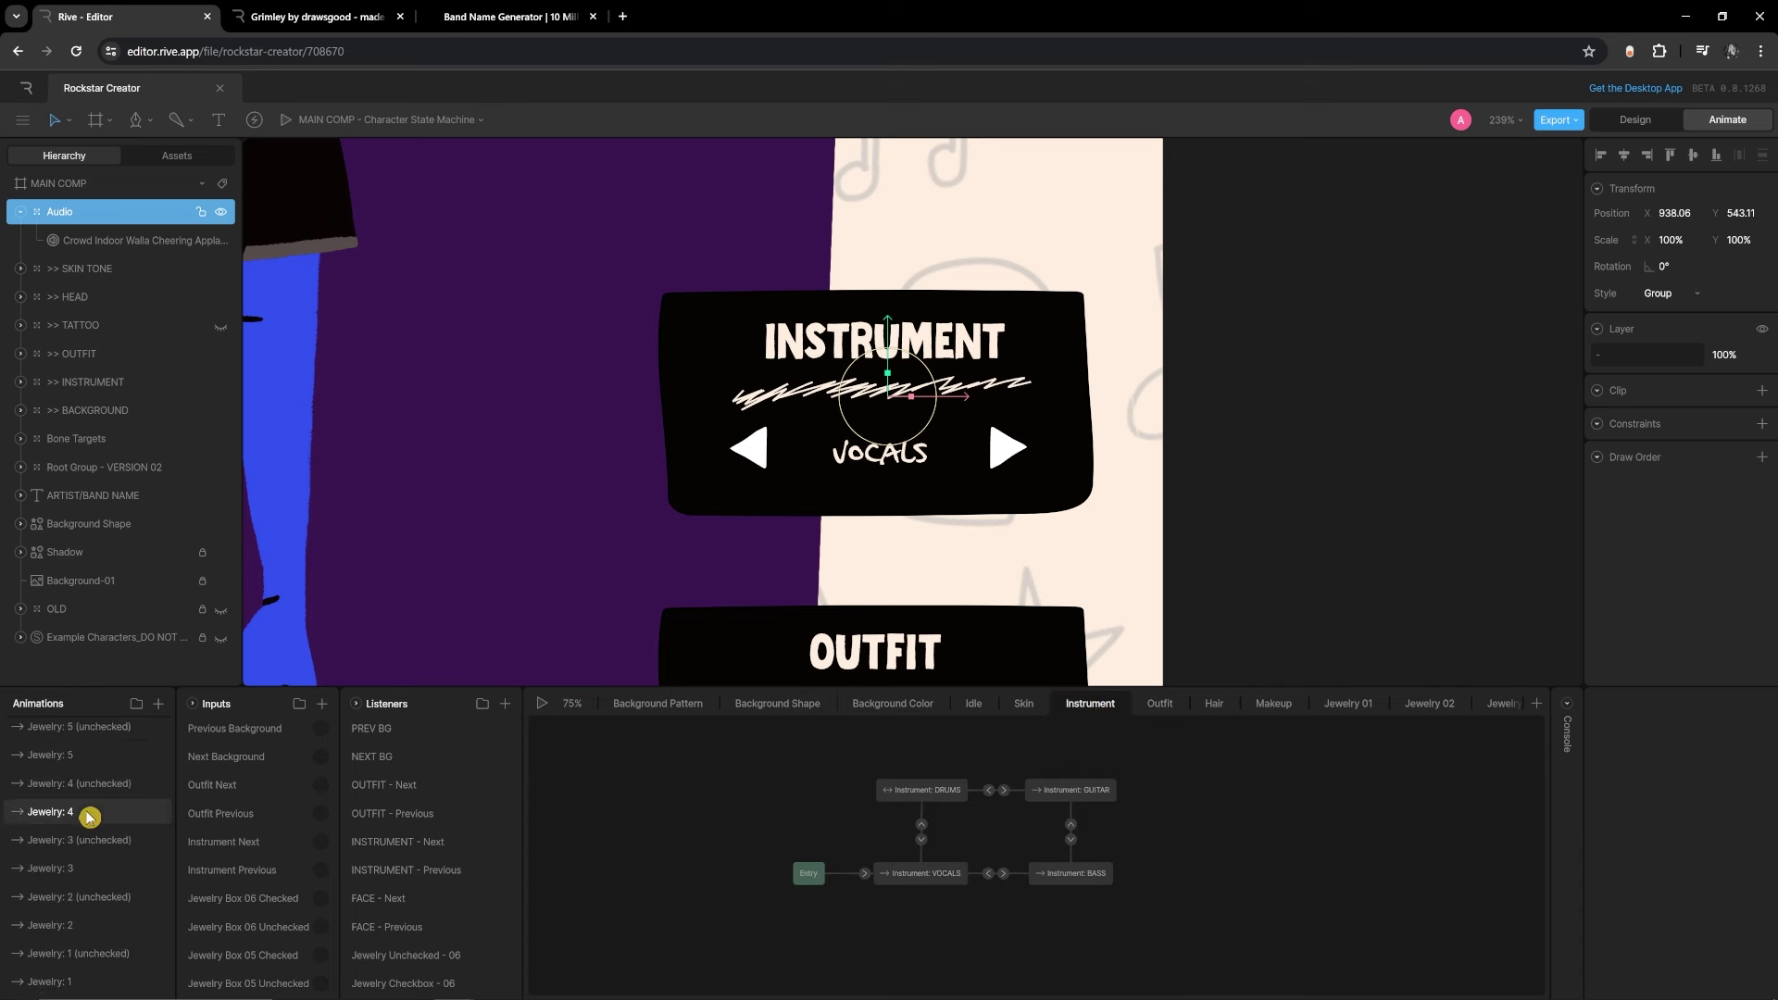
scroll(88, 826, "down", 10)
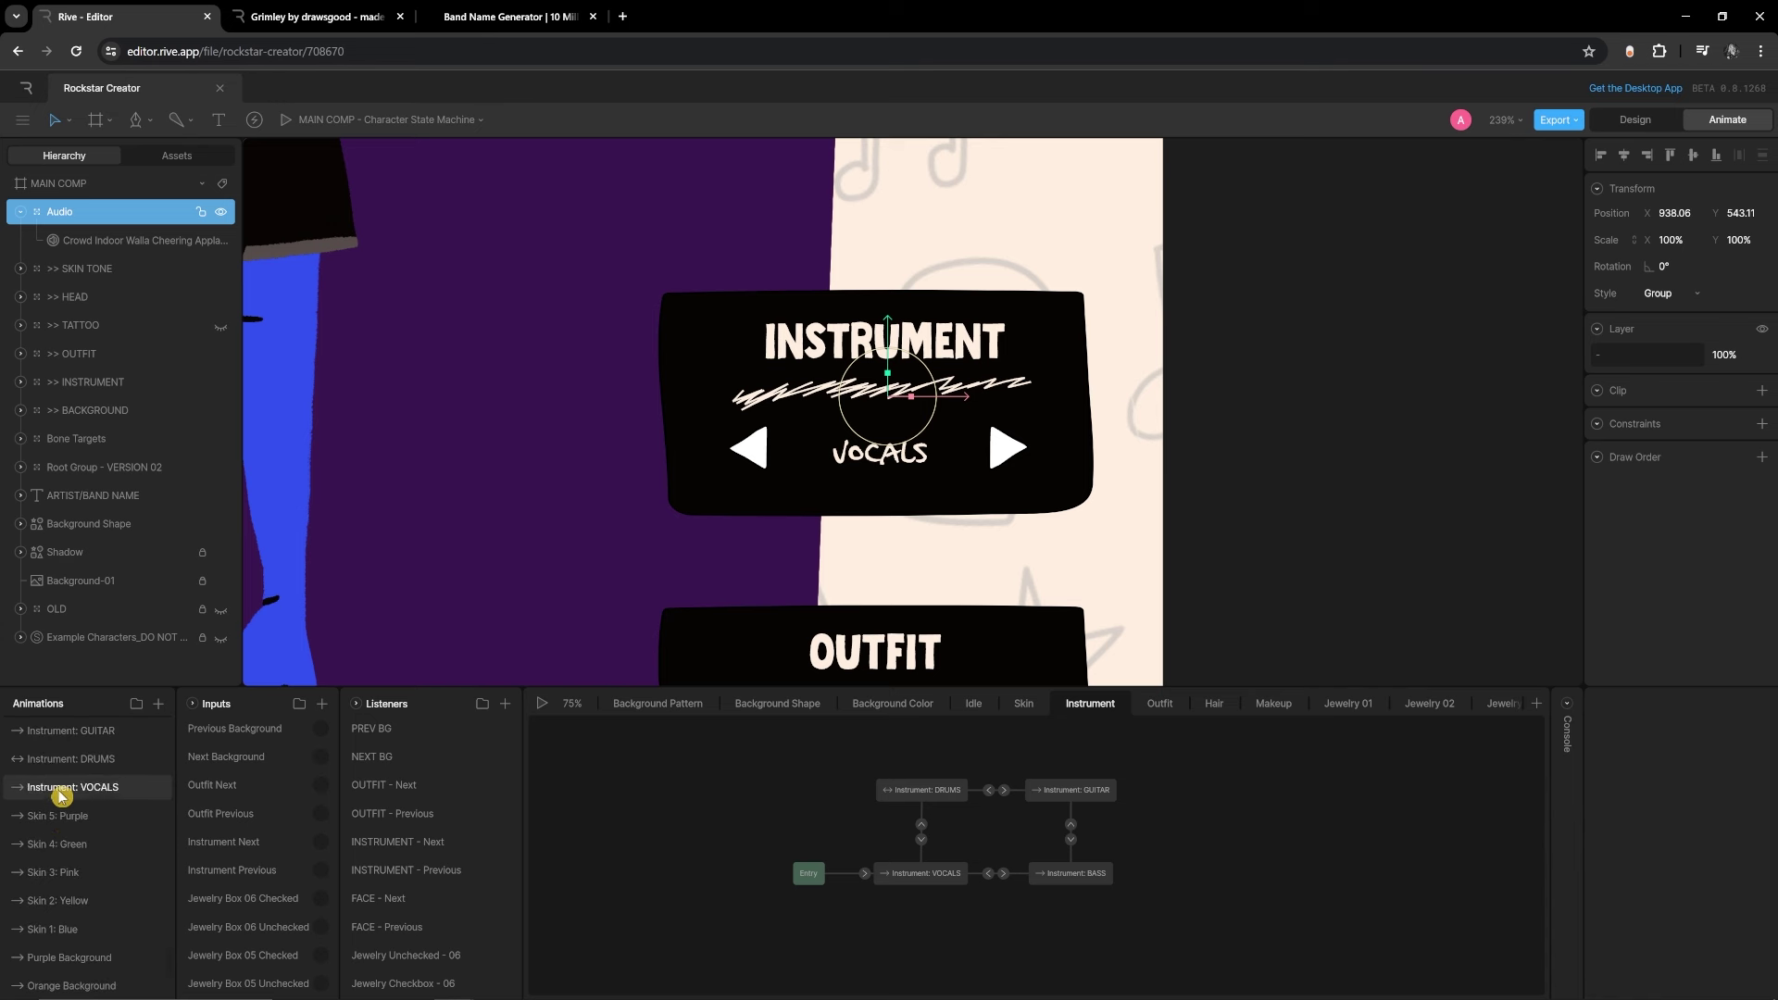
scroll(93, 834, "up", 2)
left_click(80, 795)
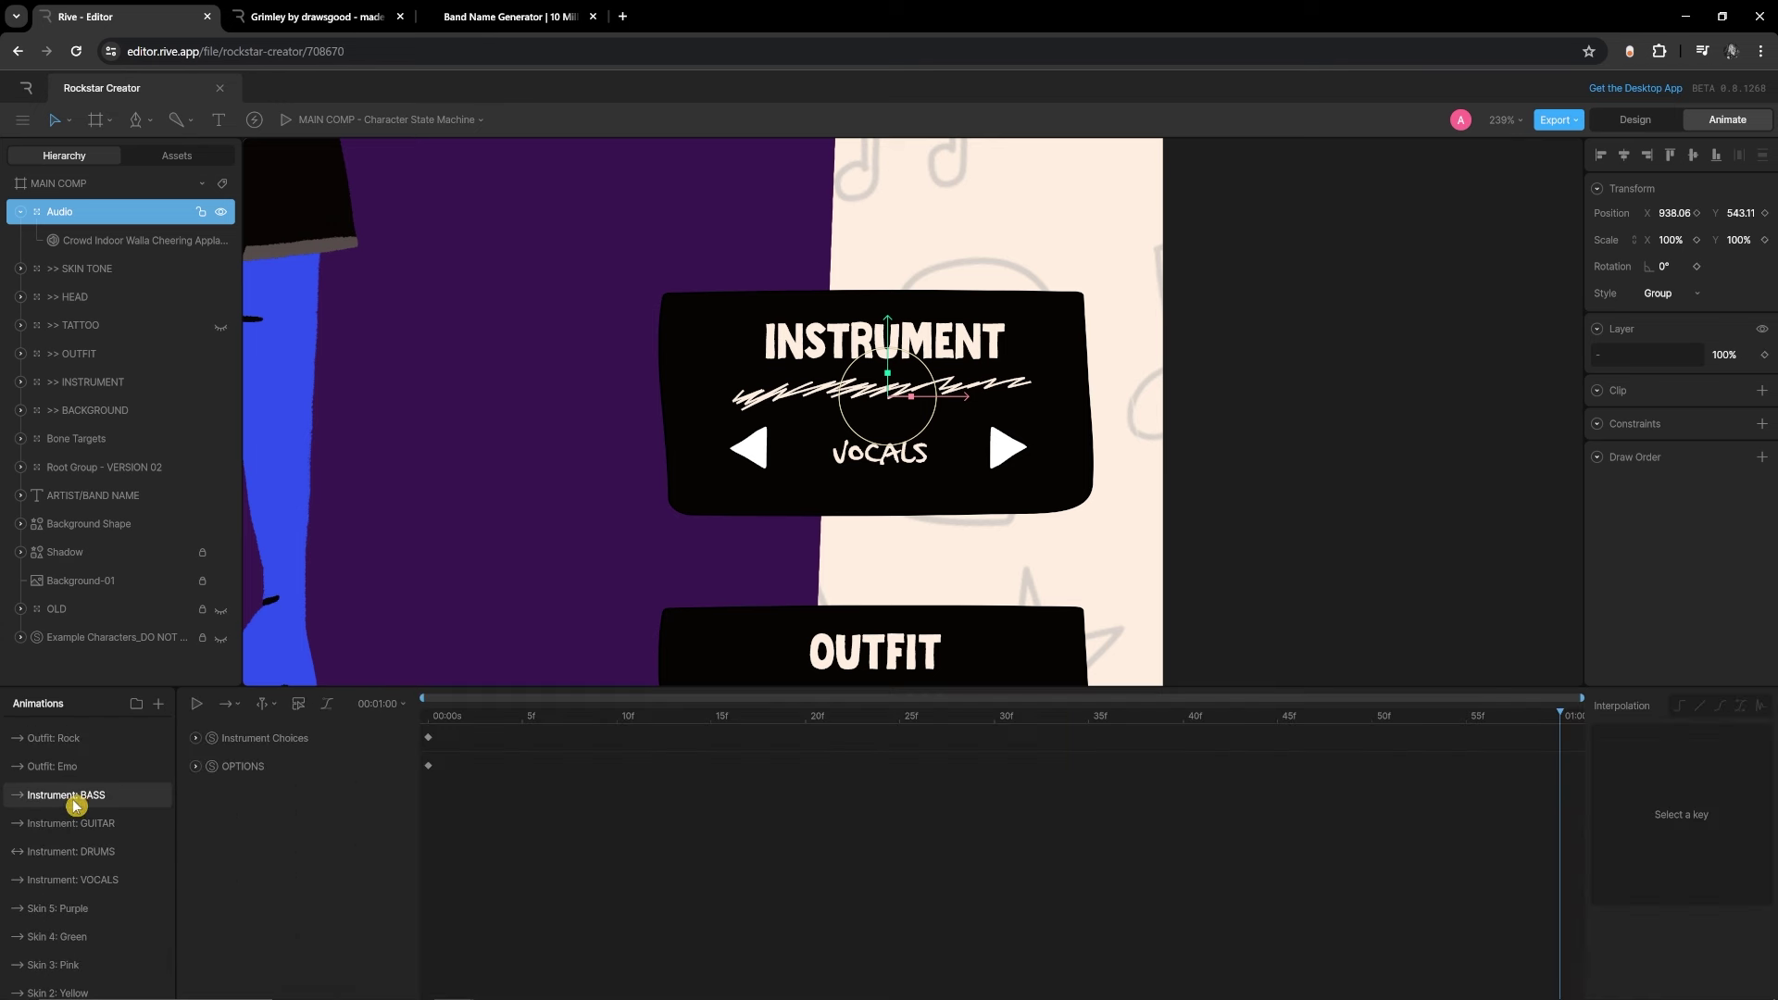
left_click(87, 880, "shift")
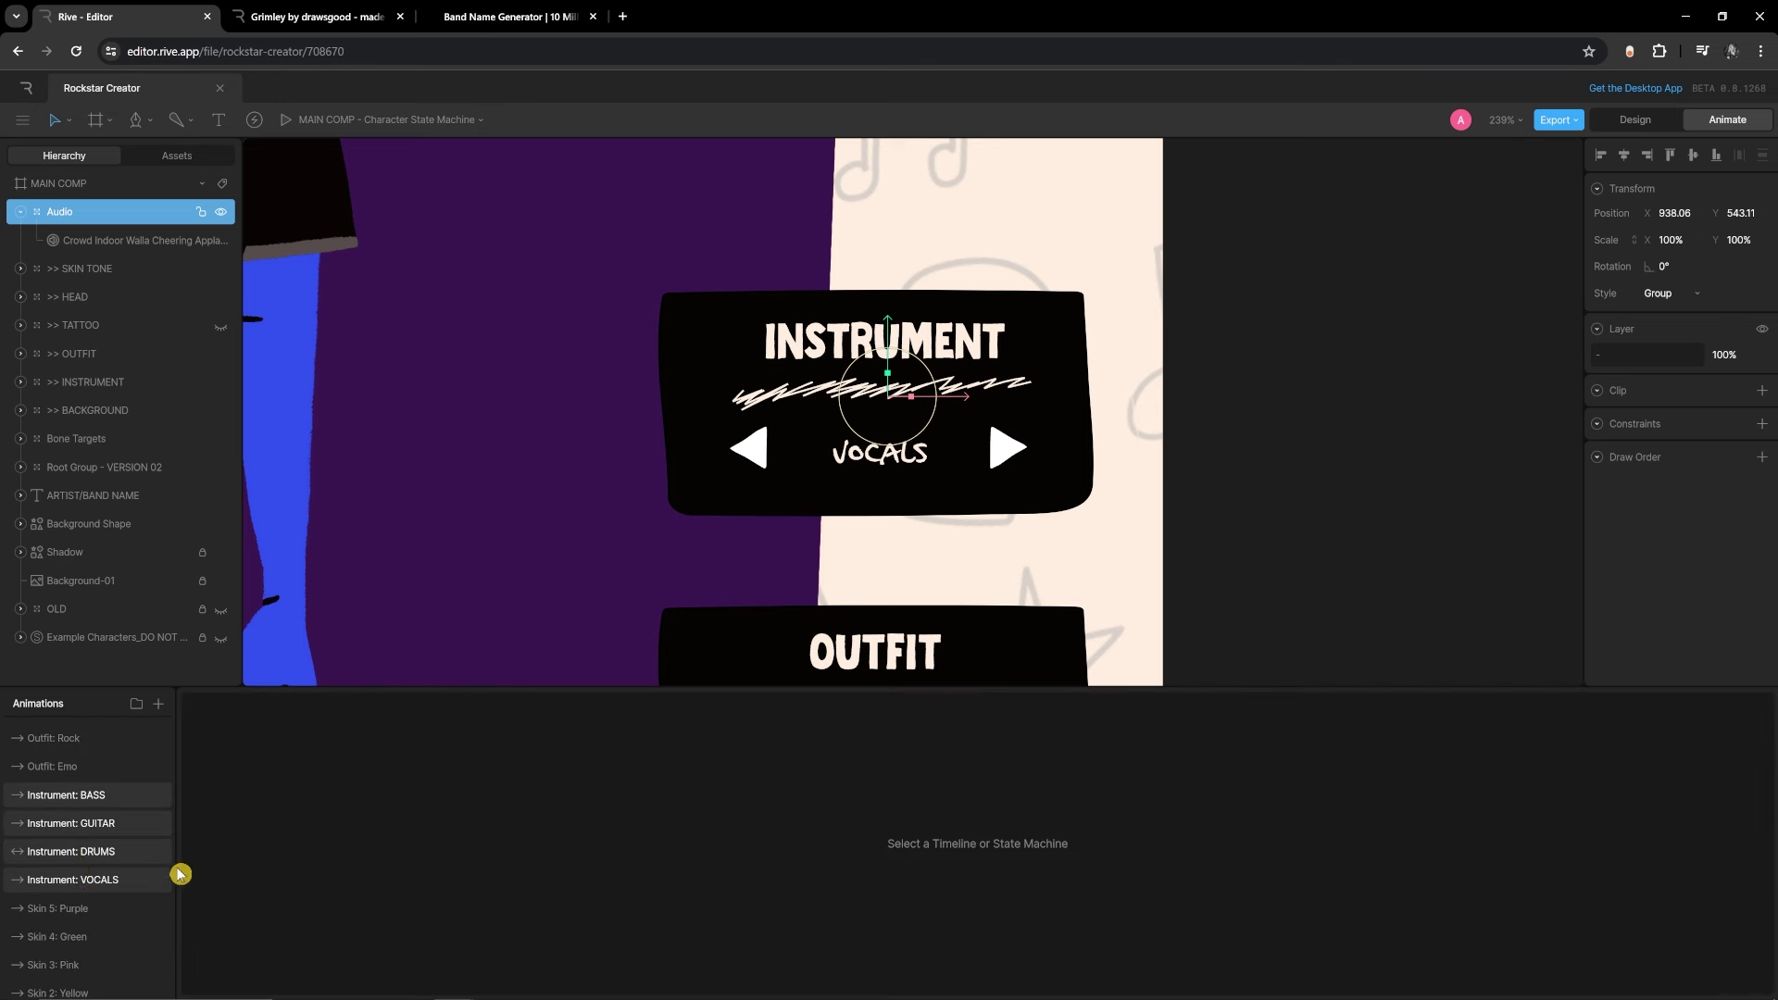
left_click(103, 791)
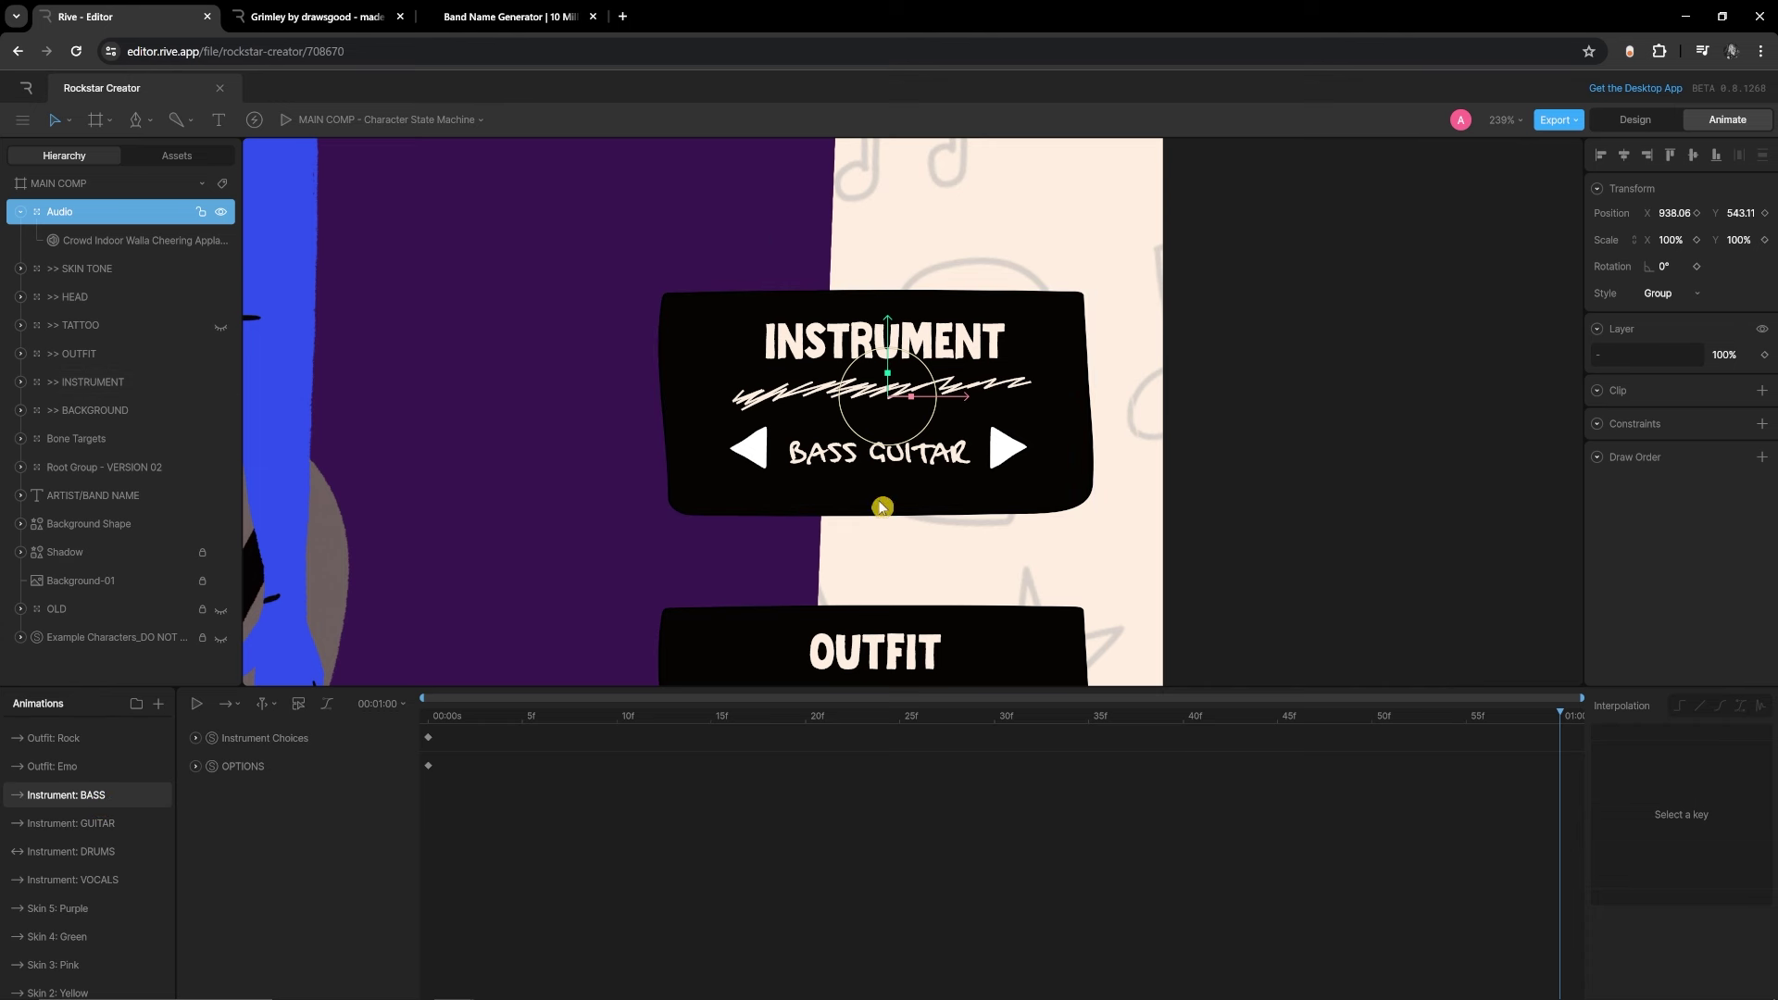
Key the crowd cheering event's Play Audio trigger at frame 0 of the Instrument: VOCALS timeline
left_click(87, 881)
left_click(102, 241)
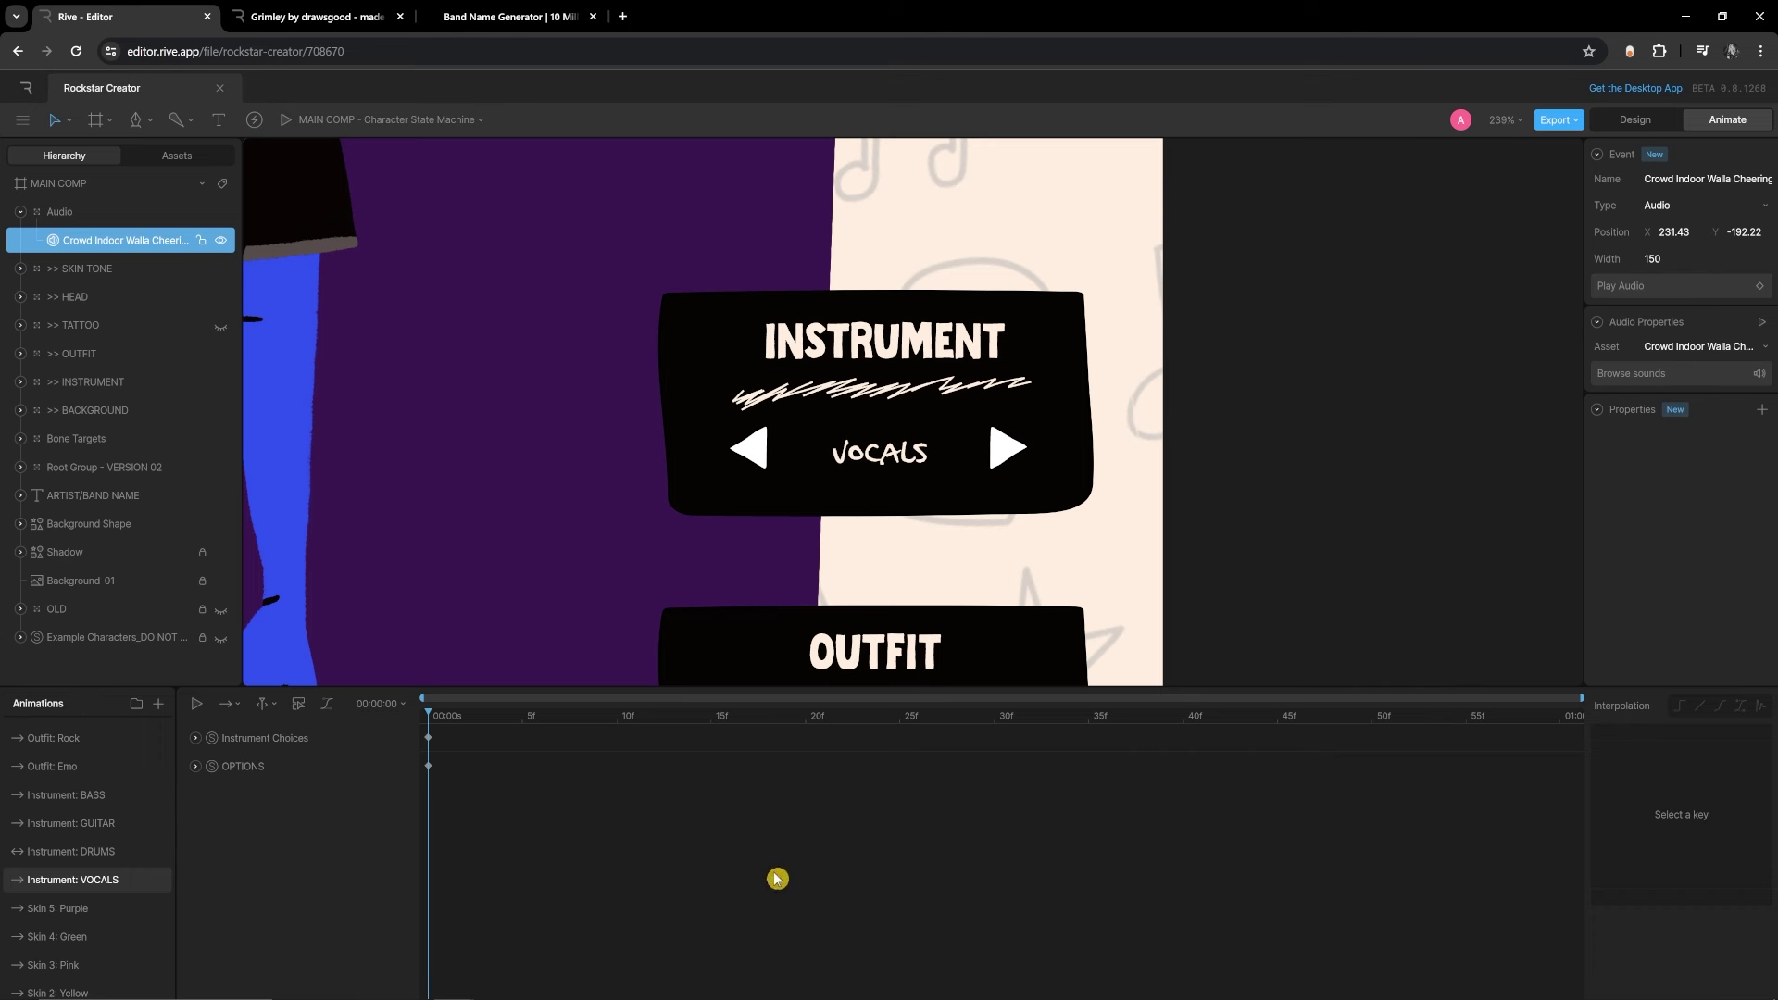
left_click(1761, 288)
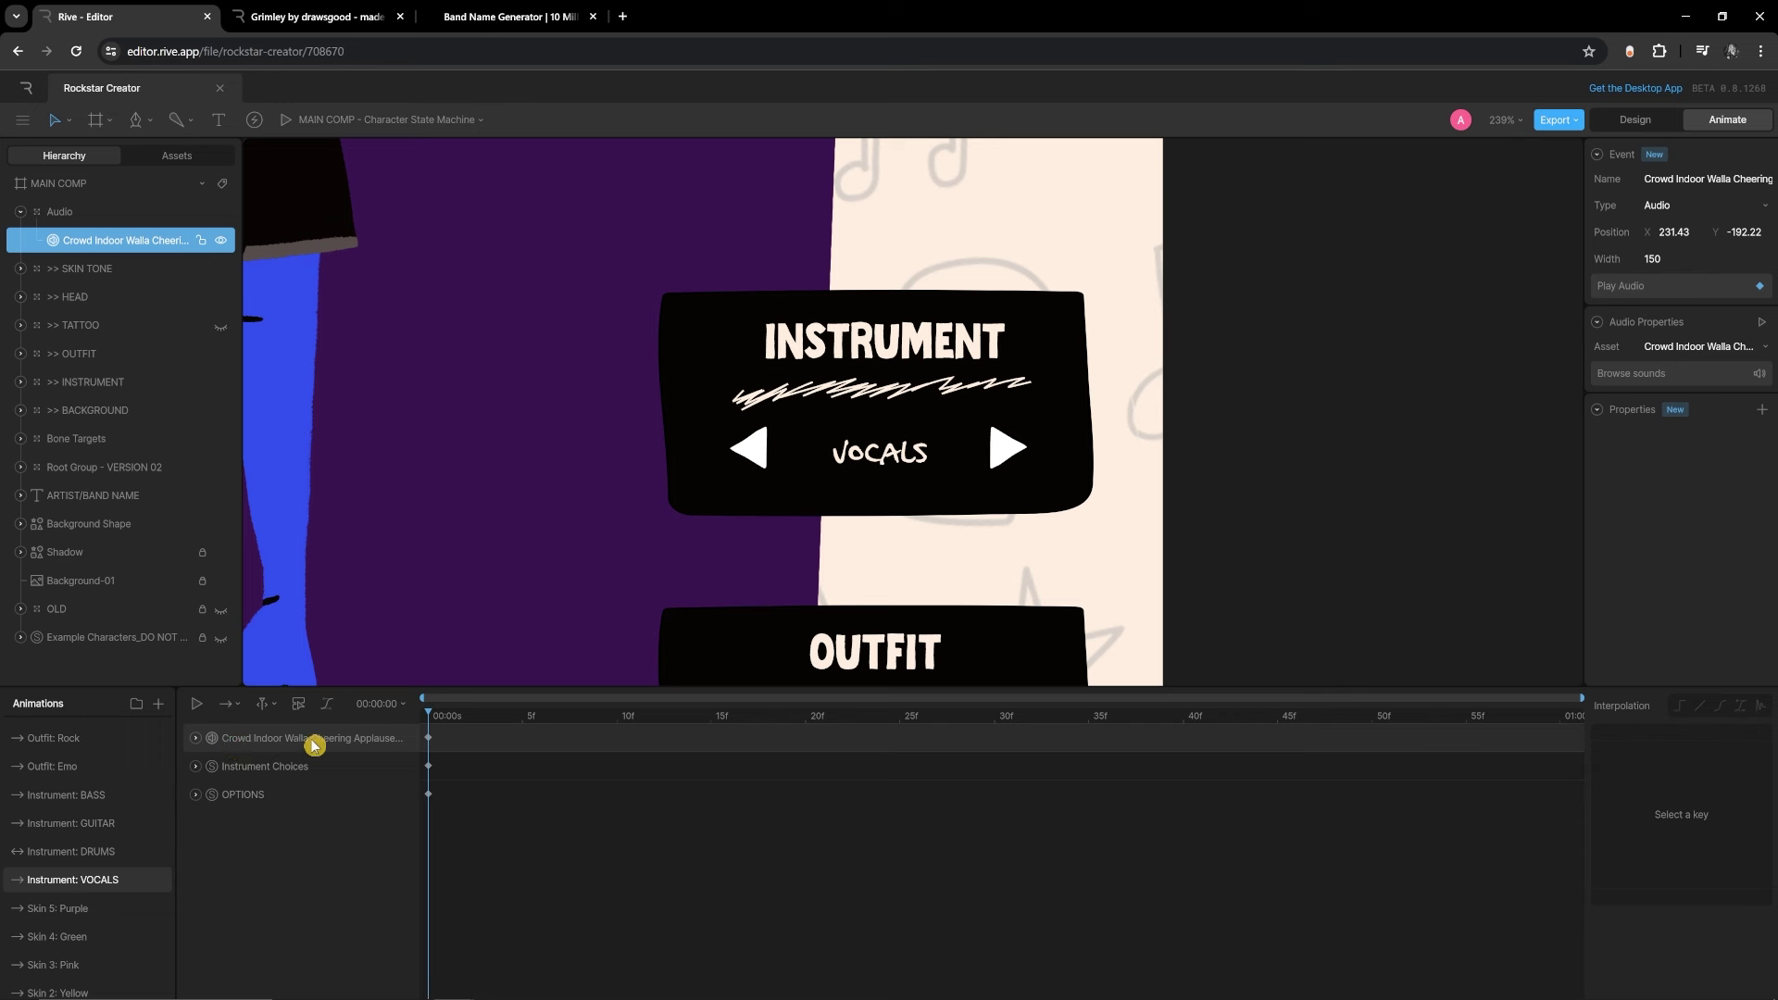
Scrub through the Instrument: VOCALS timeline, then play the Character State Machine and switch instruments to check the applause
left_click_drag(422, 725, 1518, 789)
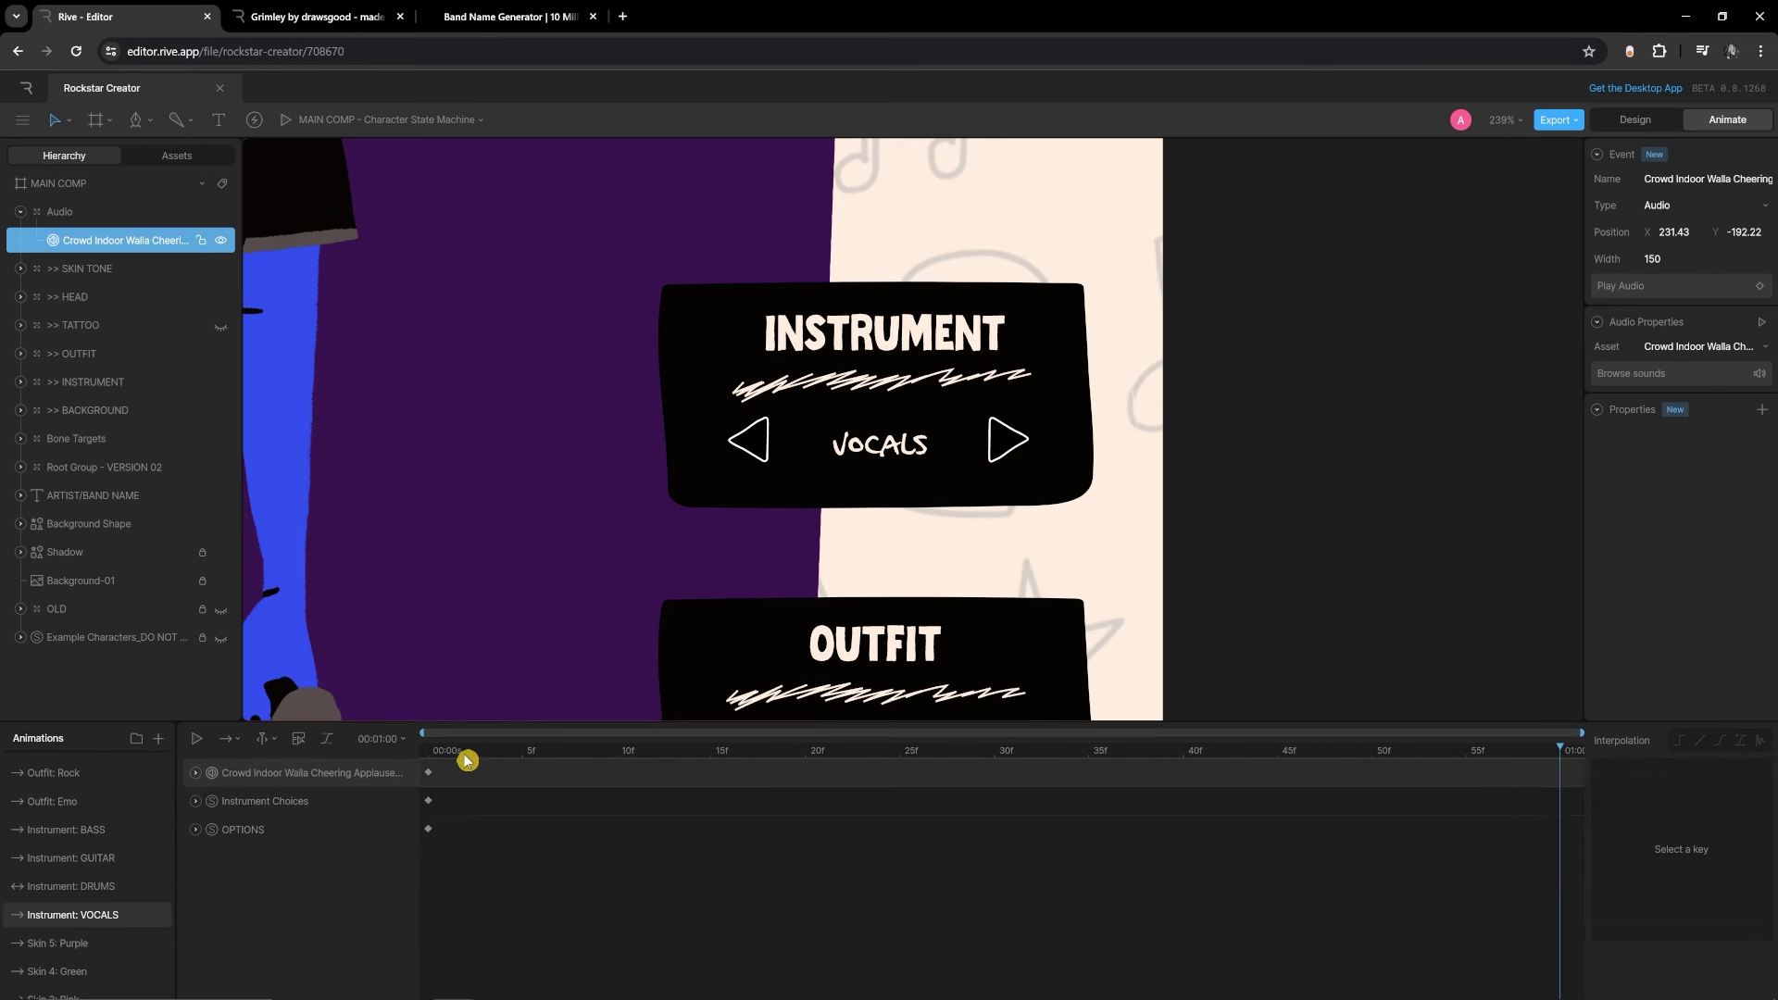
key("Left")
left_click_drag(1542, 783, 1427, 777)
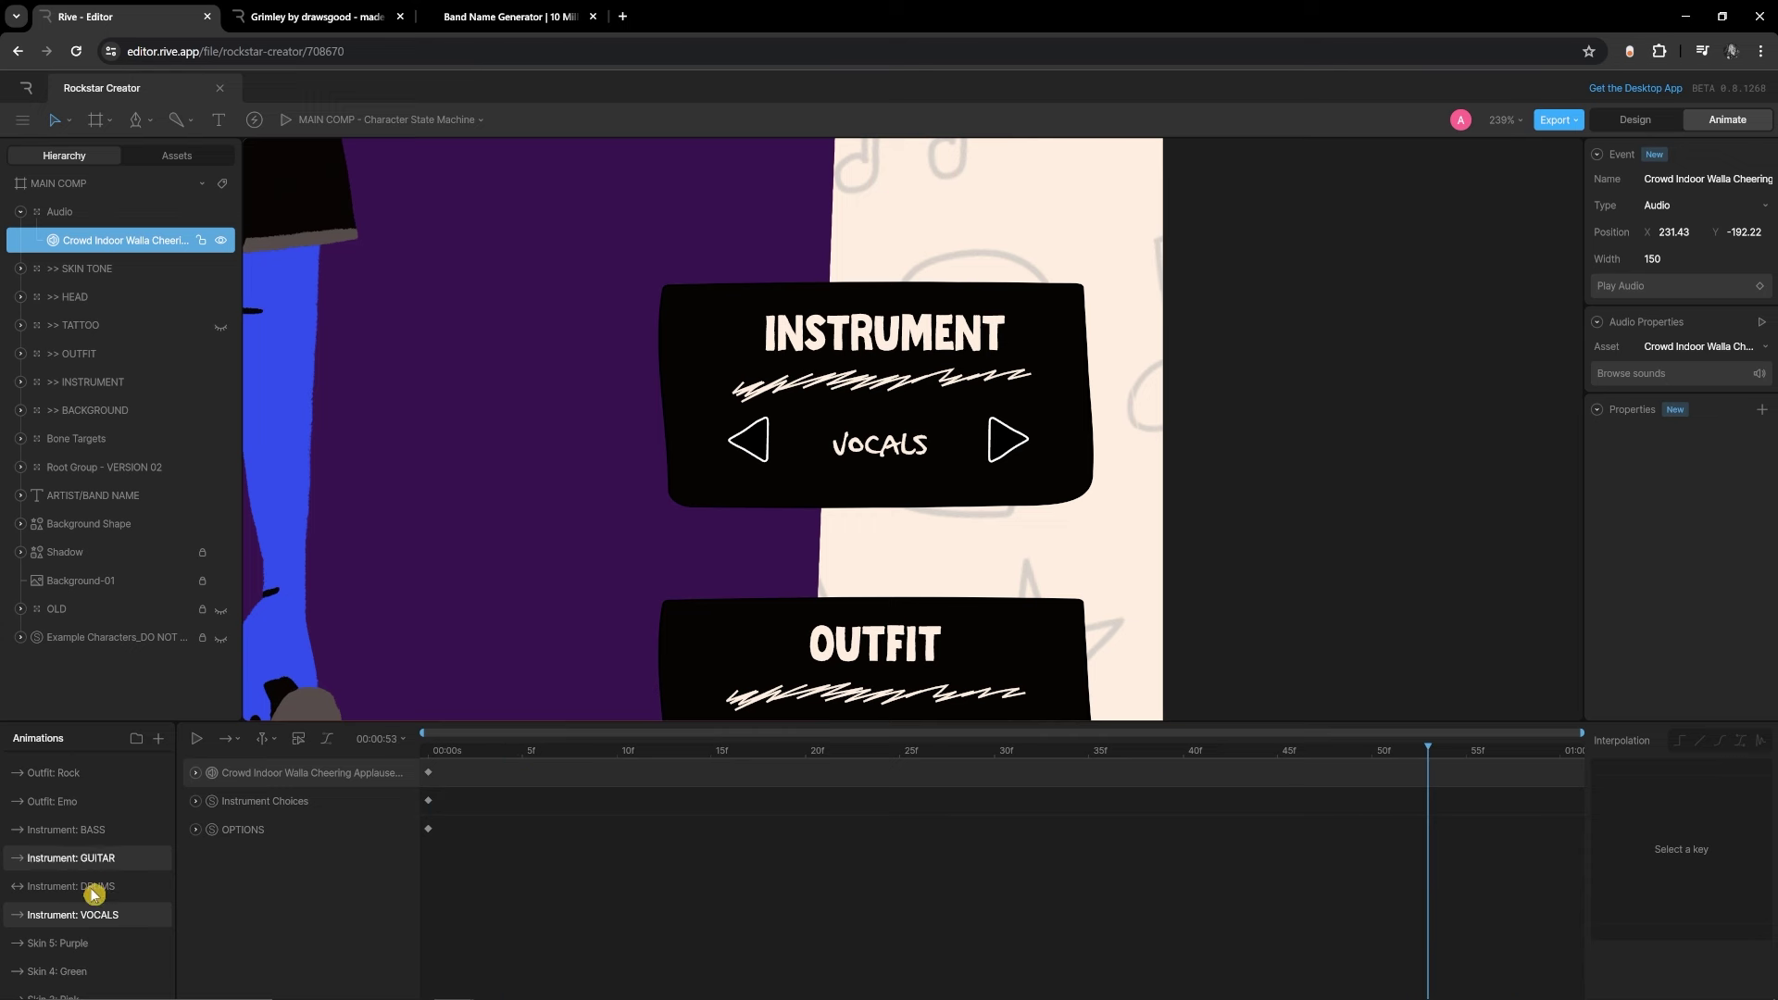
key("space")
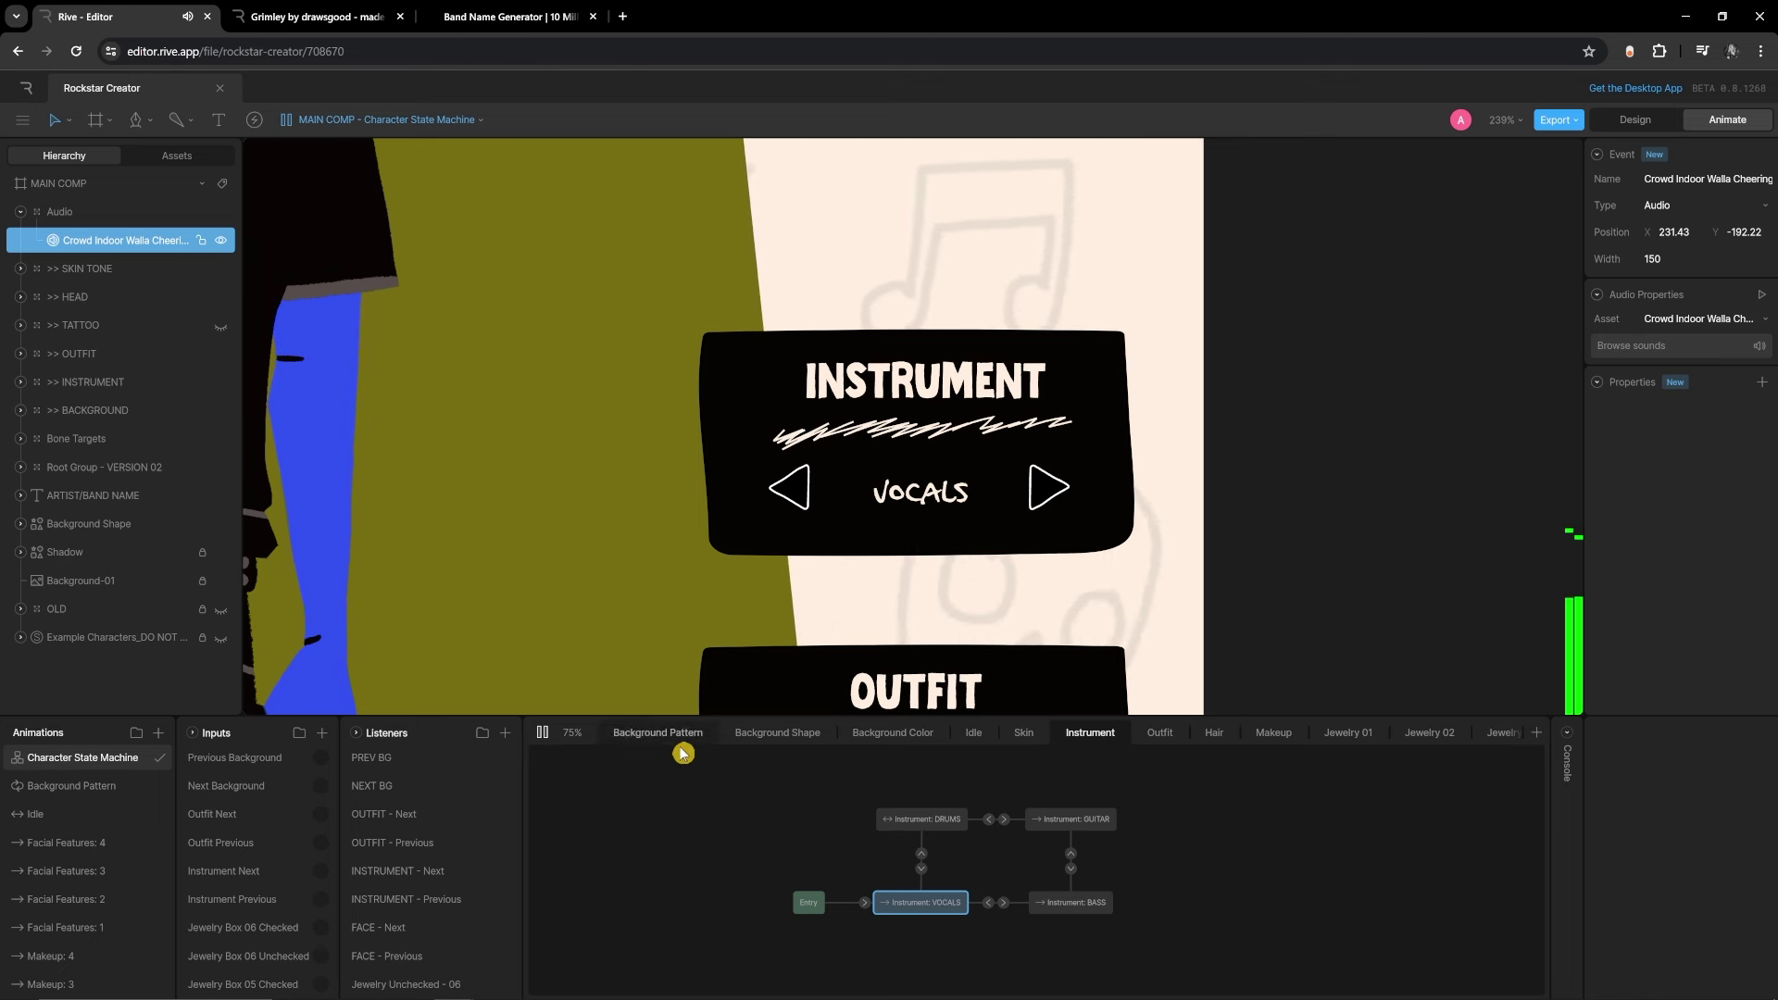
left_click(1056, 485)
Set the event's audio asset to Crowd Indoor Walla Cheering Applause 01 clip from the Instrument: VOCALS and DRUMS timelines
double_click(921, 902)
left_click(1711, 345)
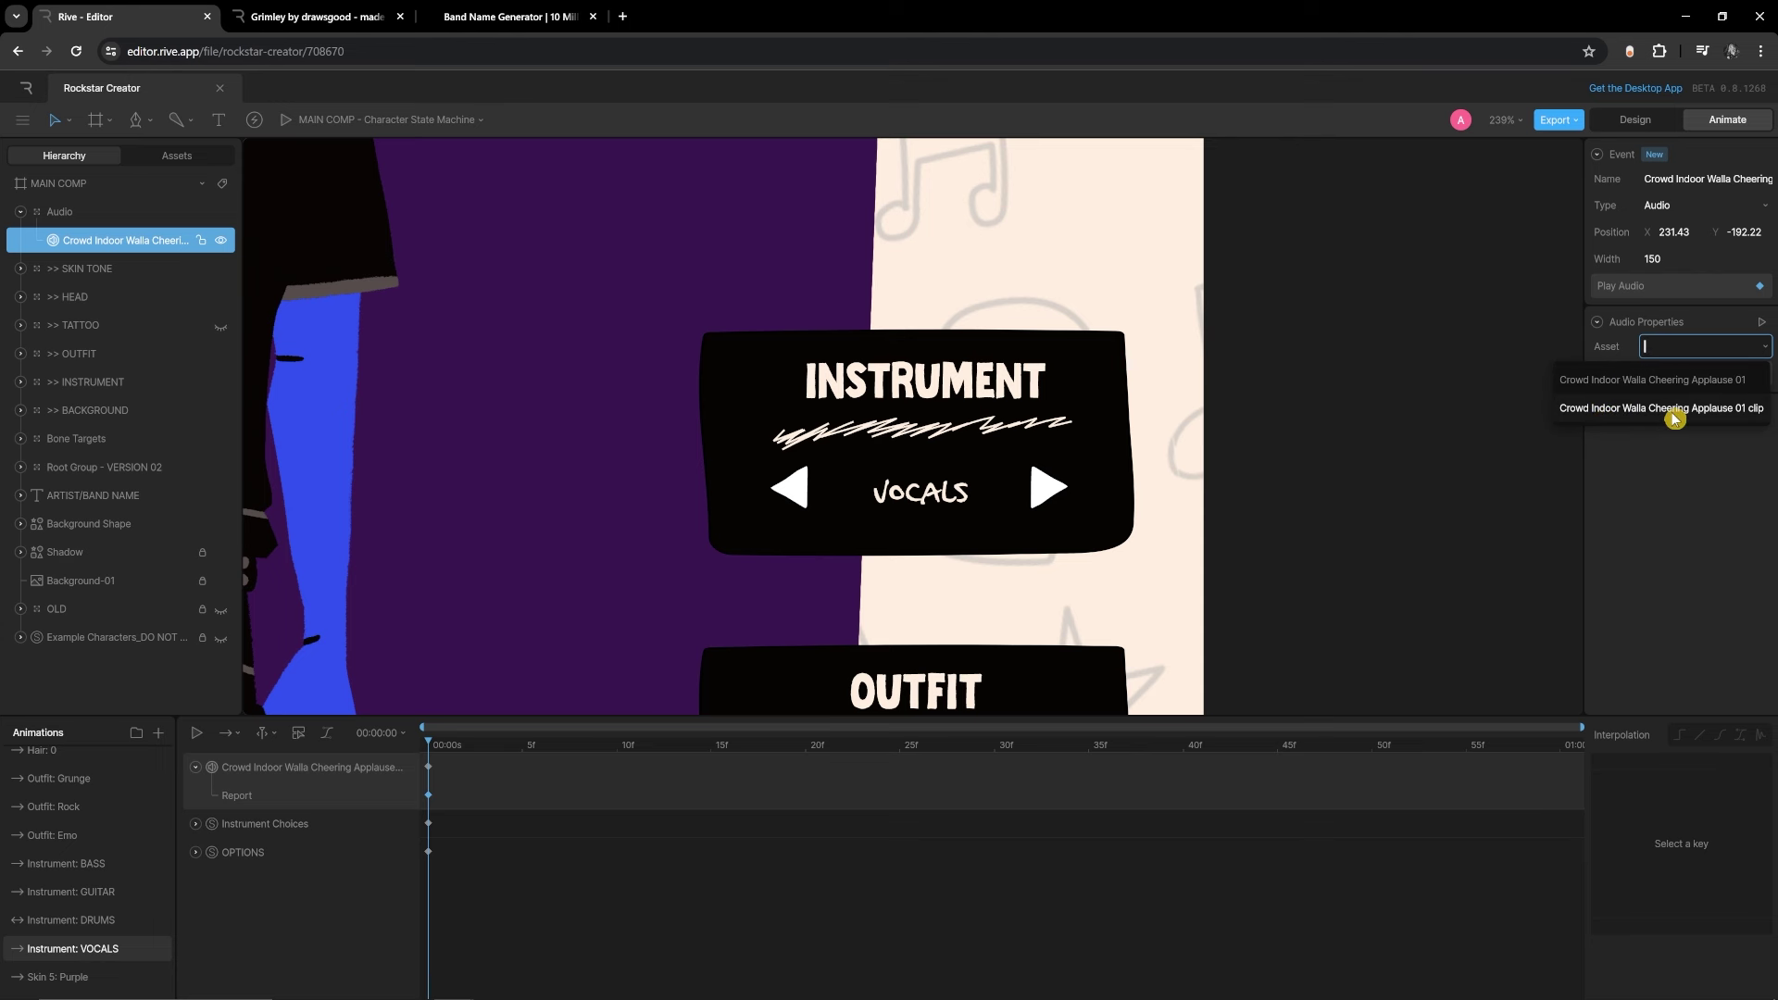
left_click(1739, 412)
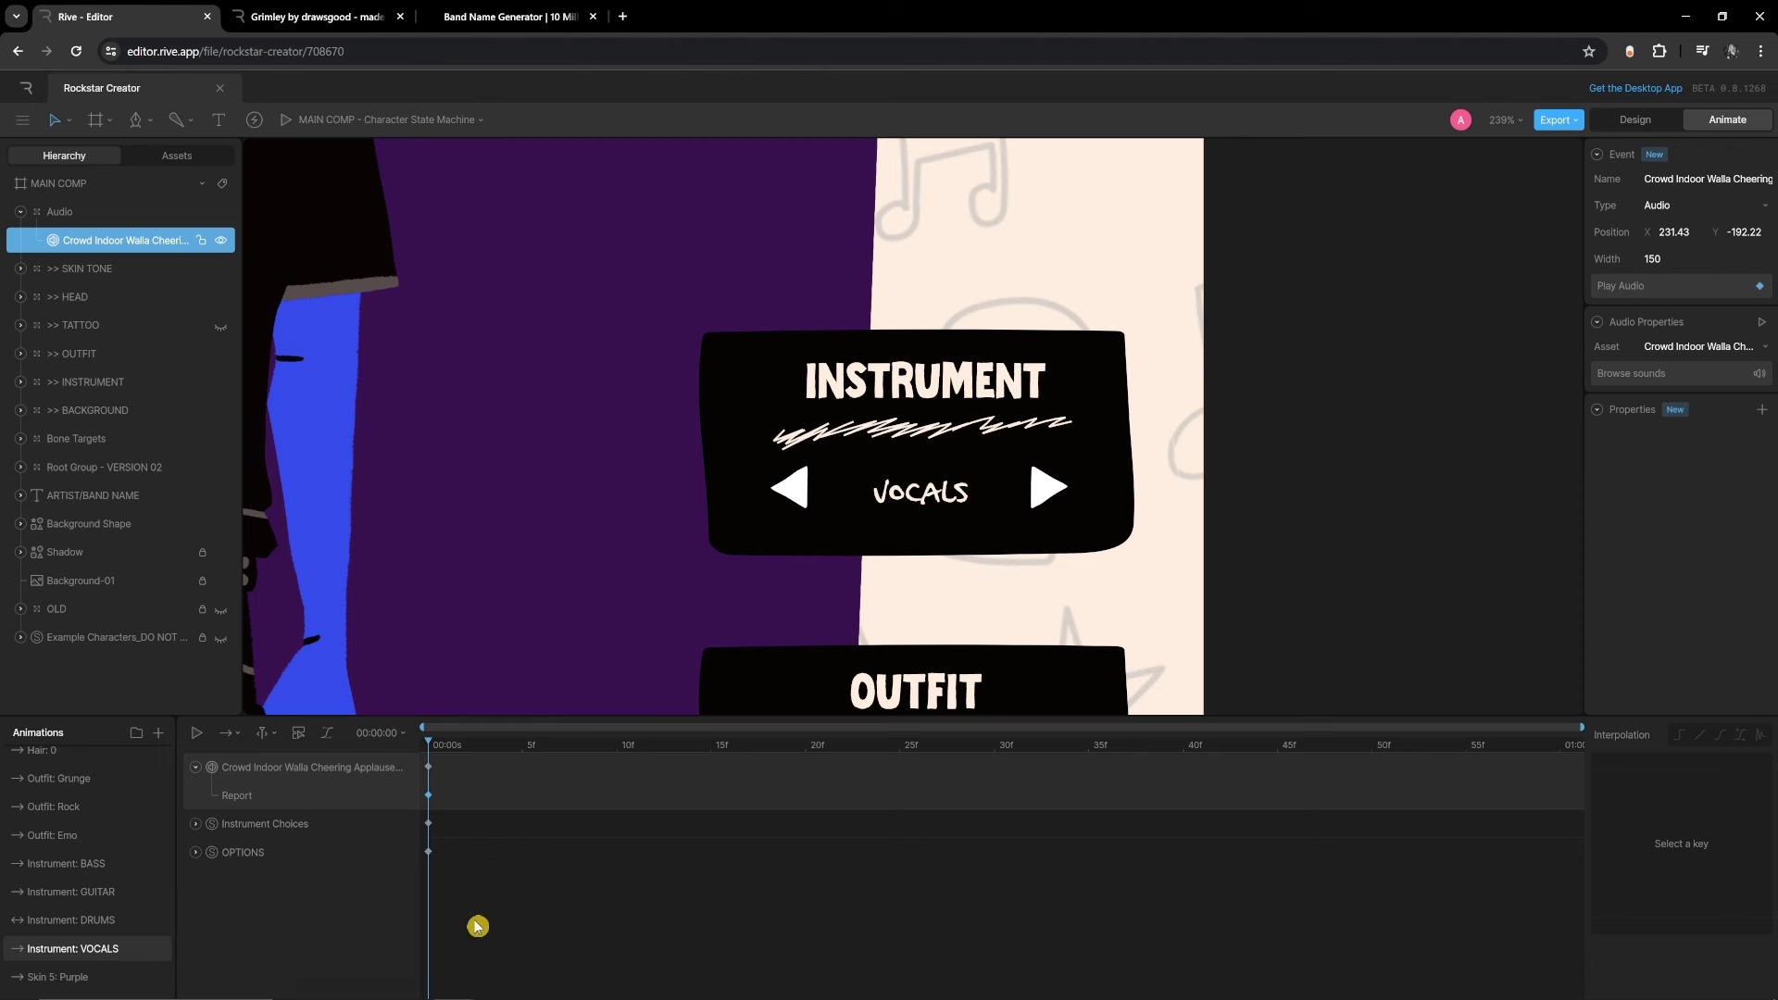
left_click(78, 926)
left_click(1726, 347)
left_click(1702, 407)
left_click(107, 889)
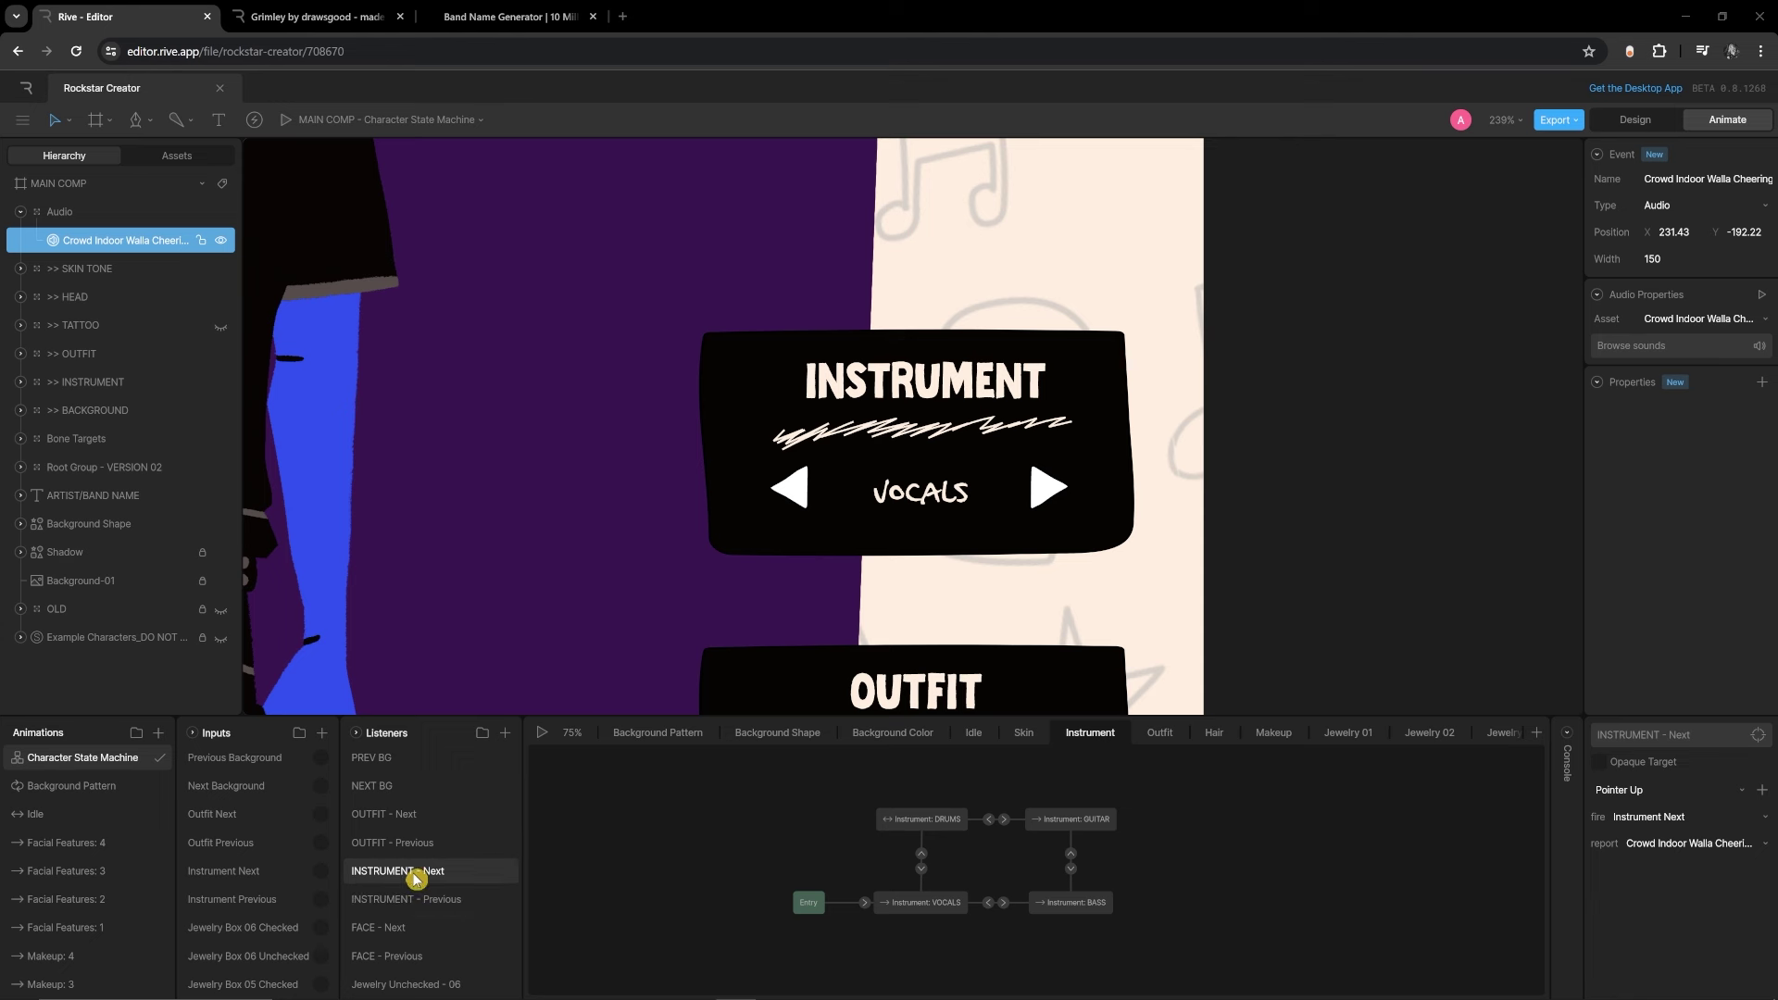
Add a Fire Event action to the INSTRUMENT - Next listener that reports the Crowd Indoor Walla Cheering event
scroll(415, 880, "down", 2)
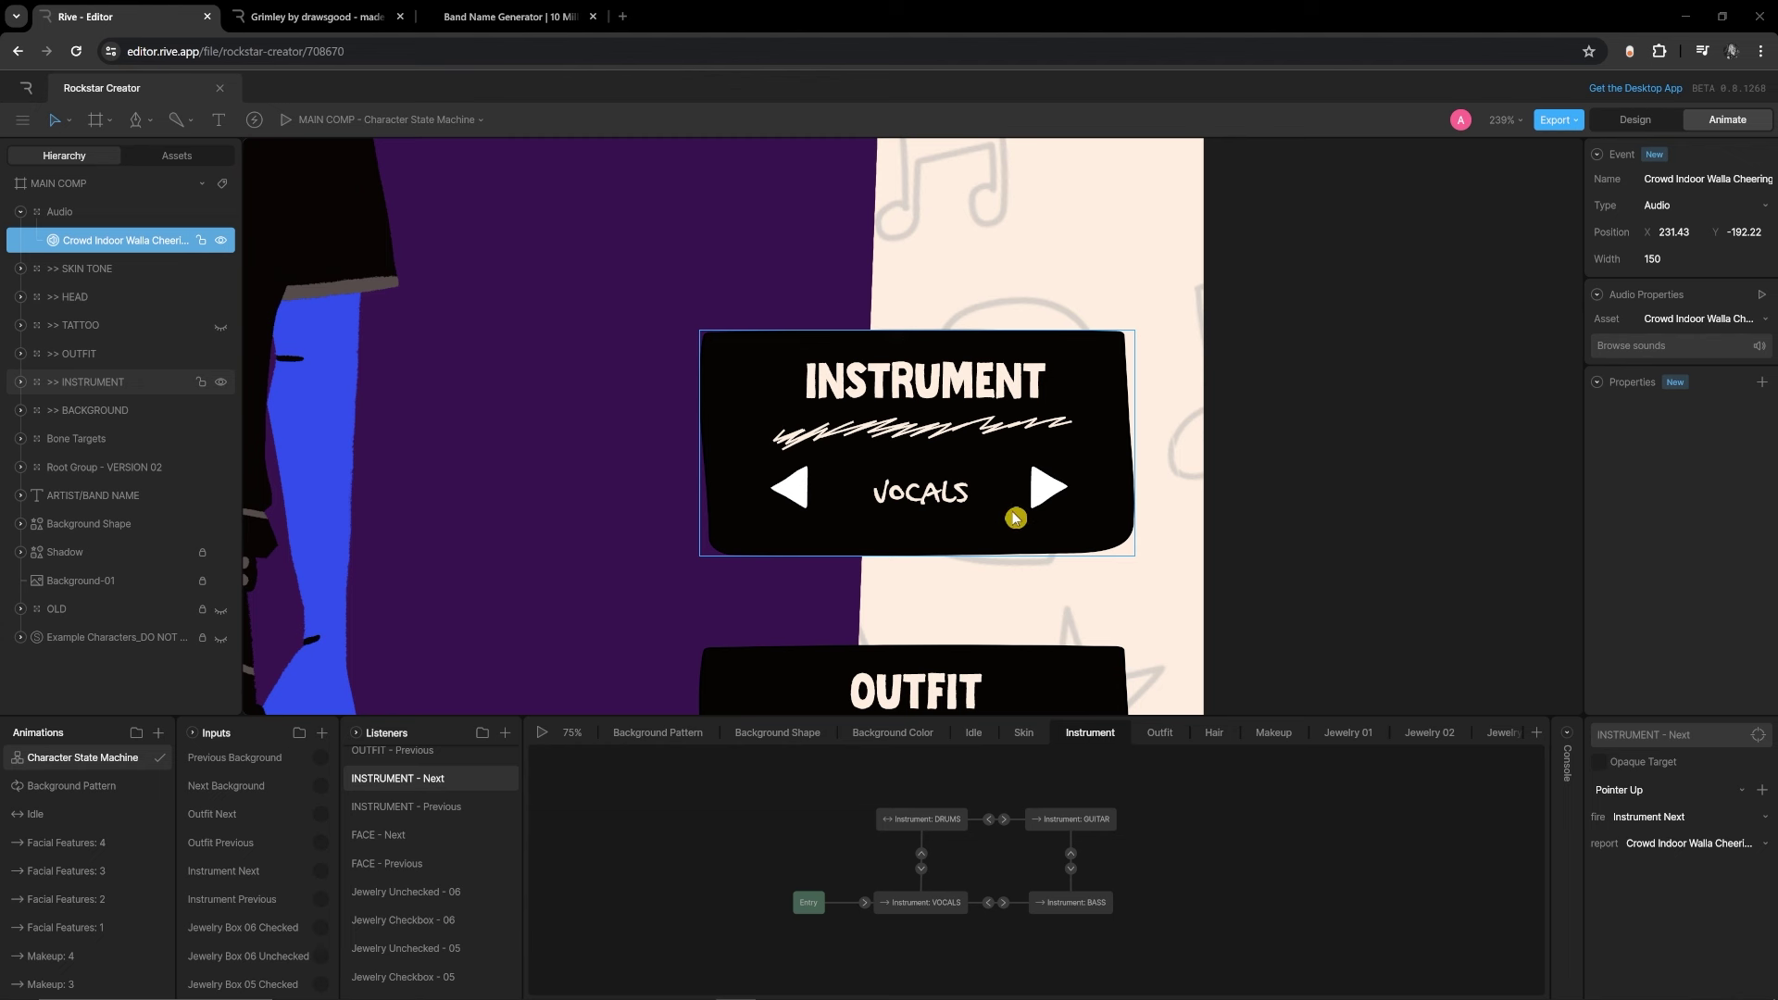
left_click(1762, 791)
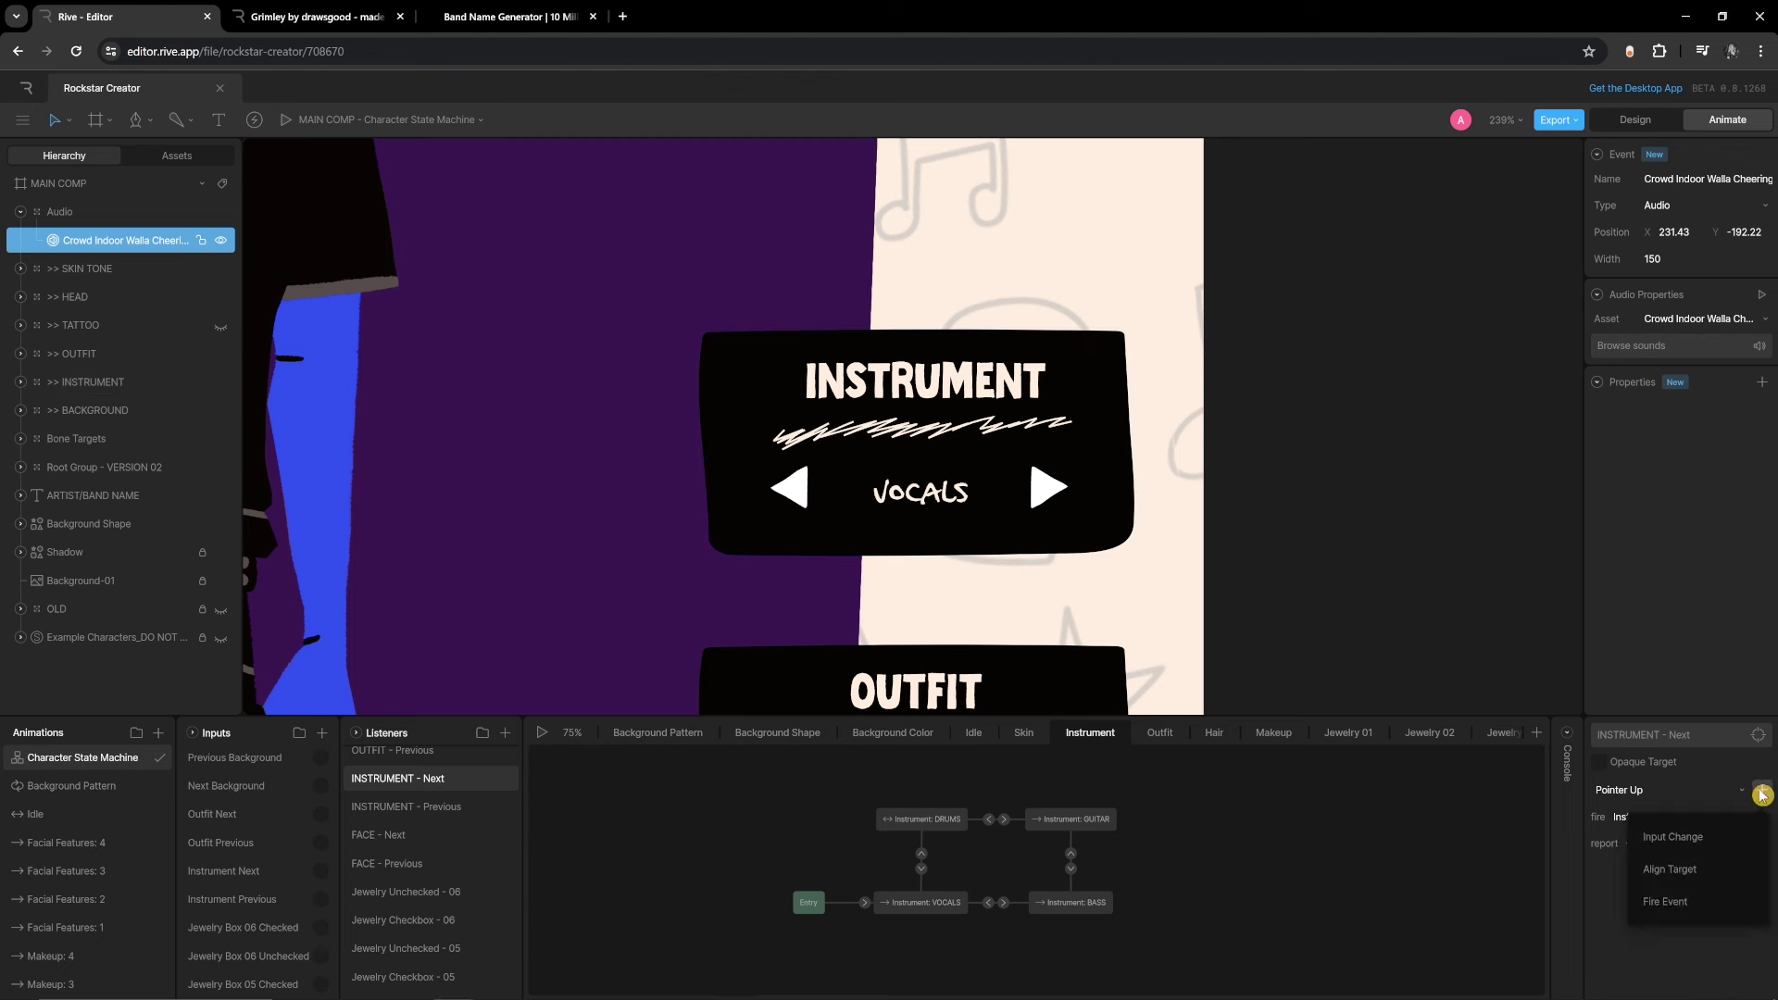
left_click(1671, 902)
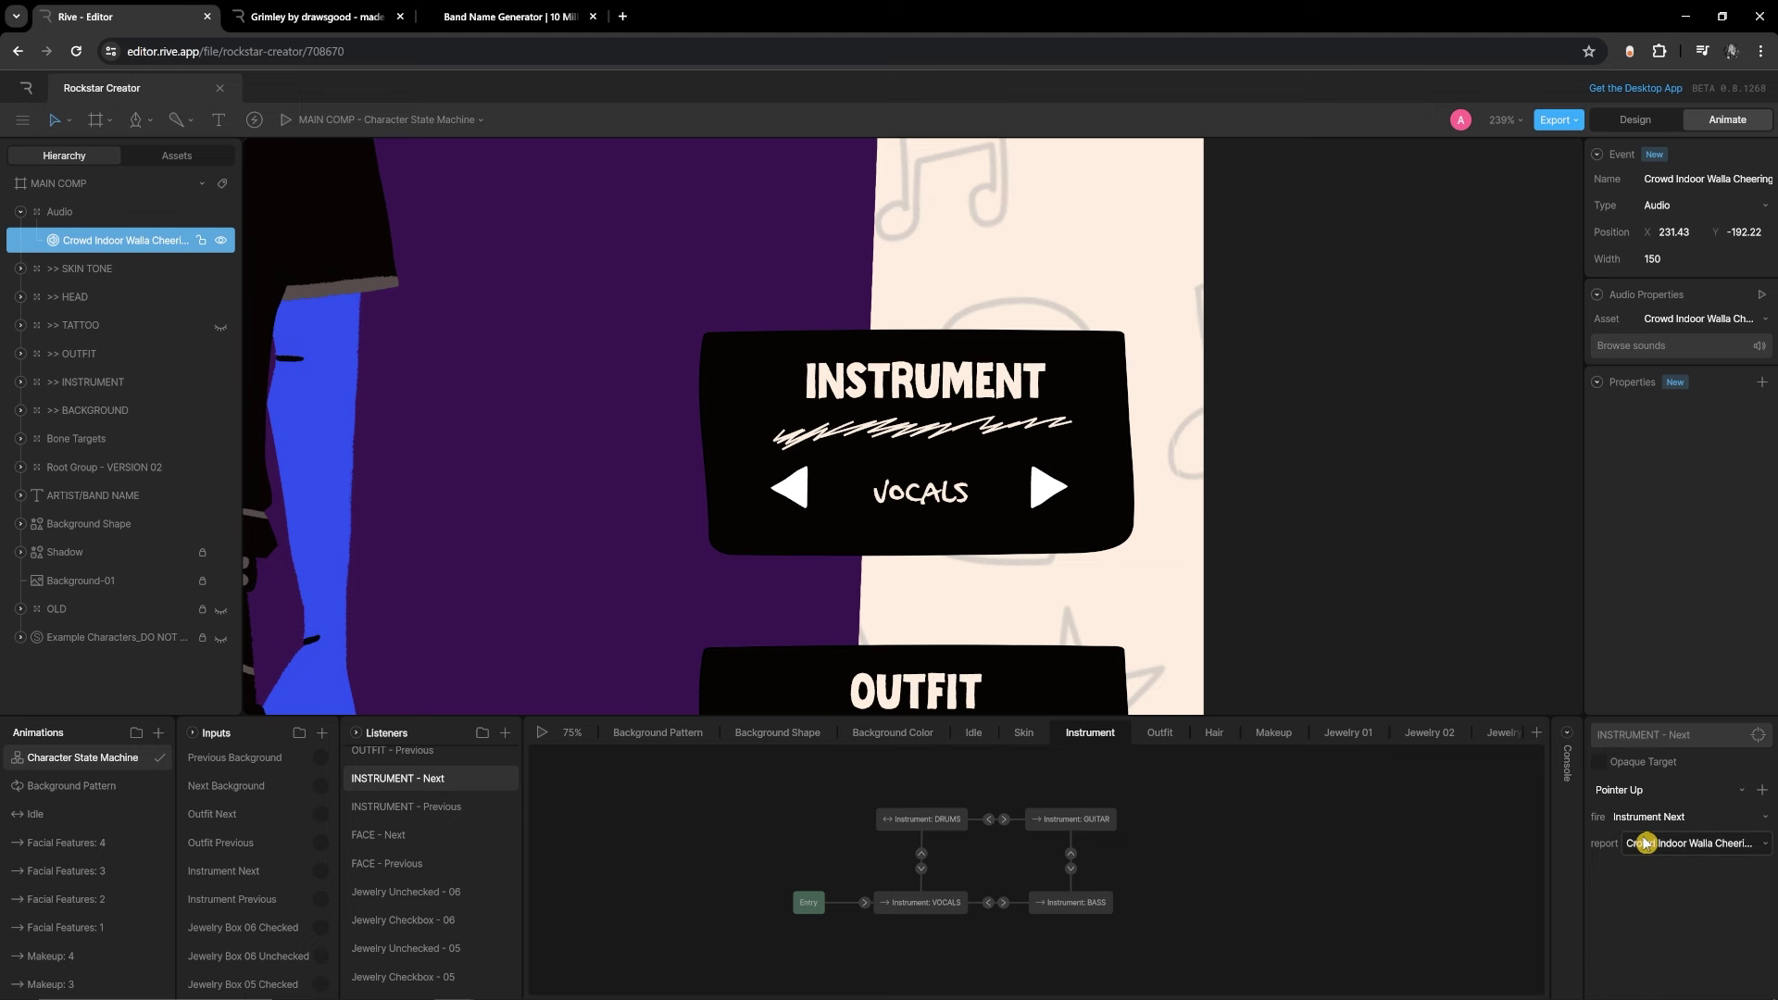
Play the Character State Machine with the artboard fitted in view and step through the instruments to test the applause event
left_click(541, 733)
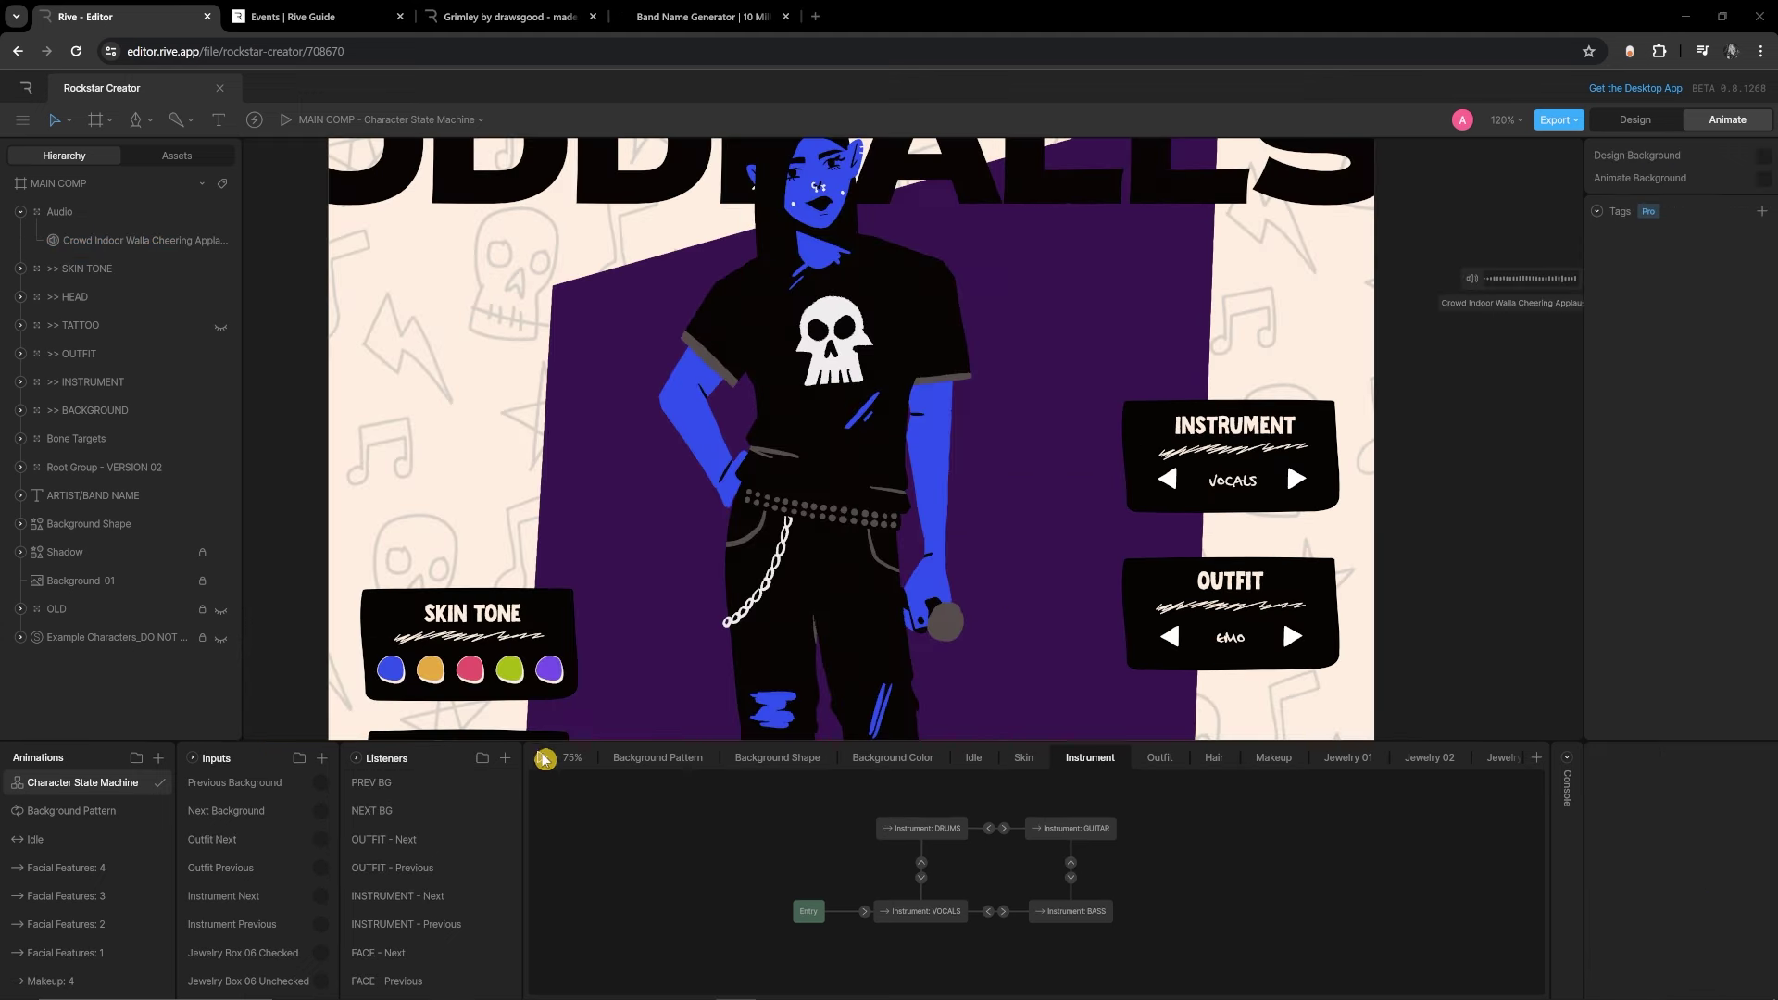
left_click_drag(889, 741, 905, 831)
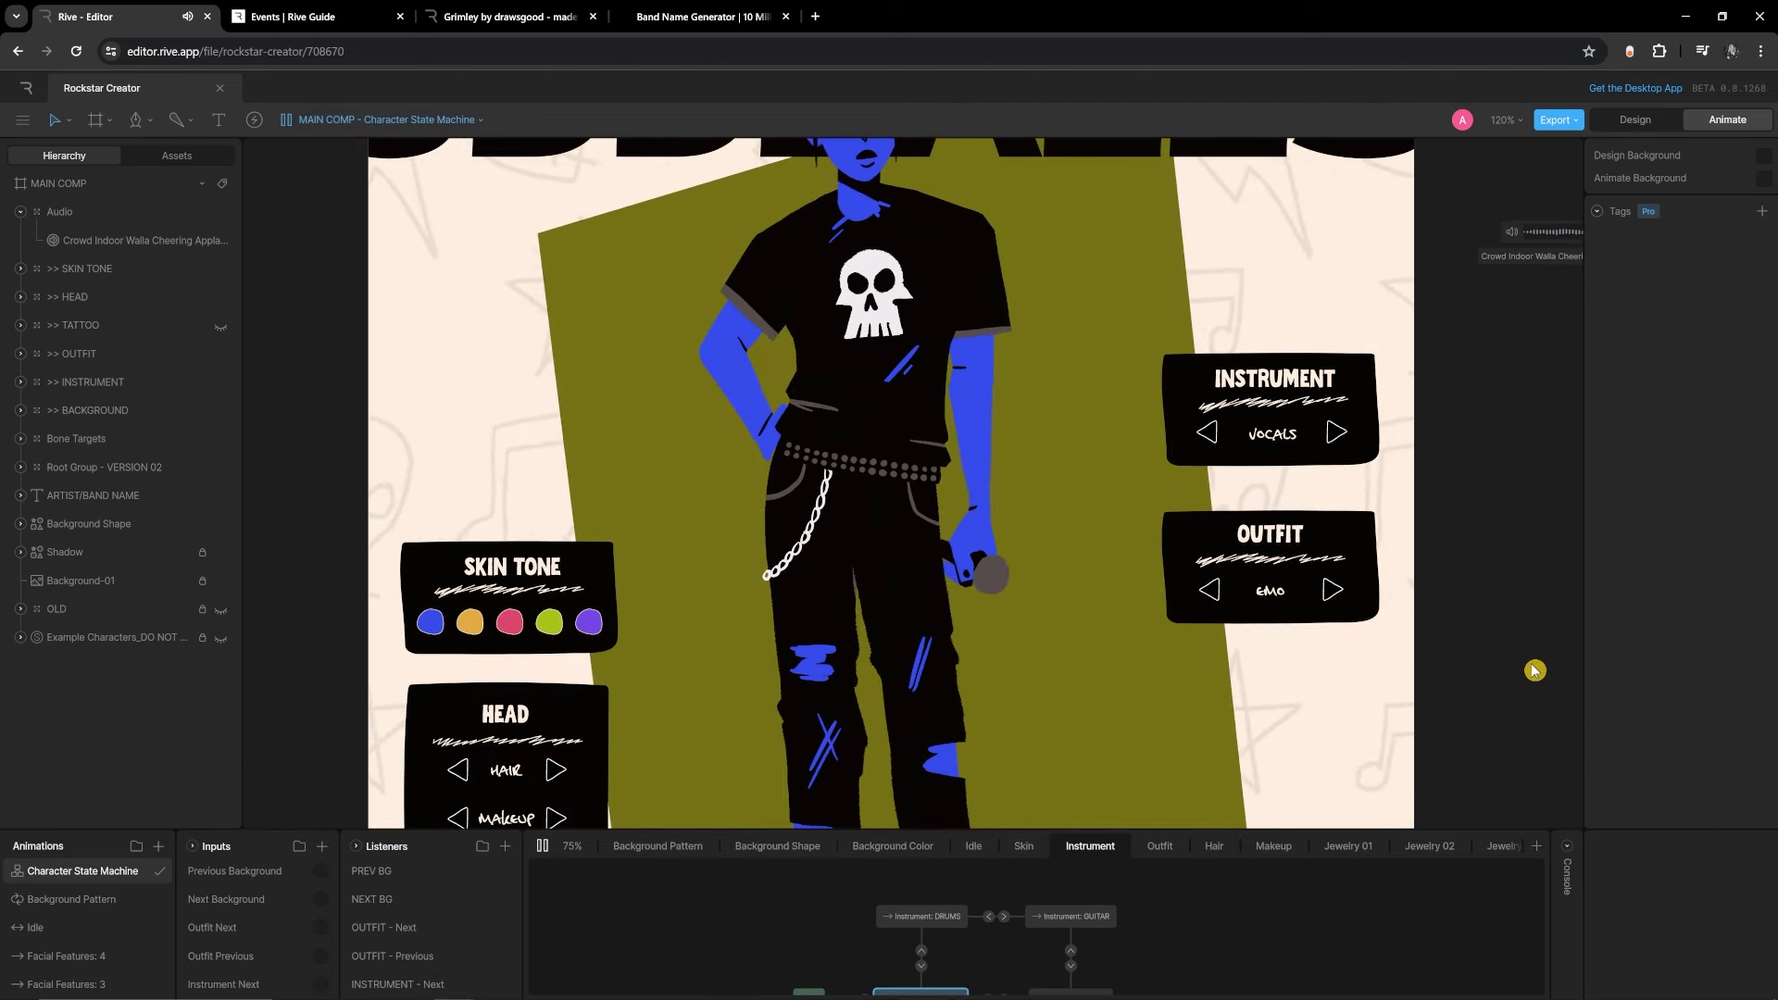
left_click(1510, 119)
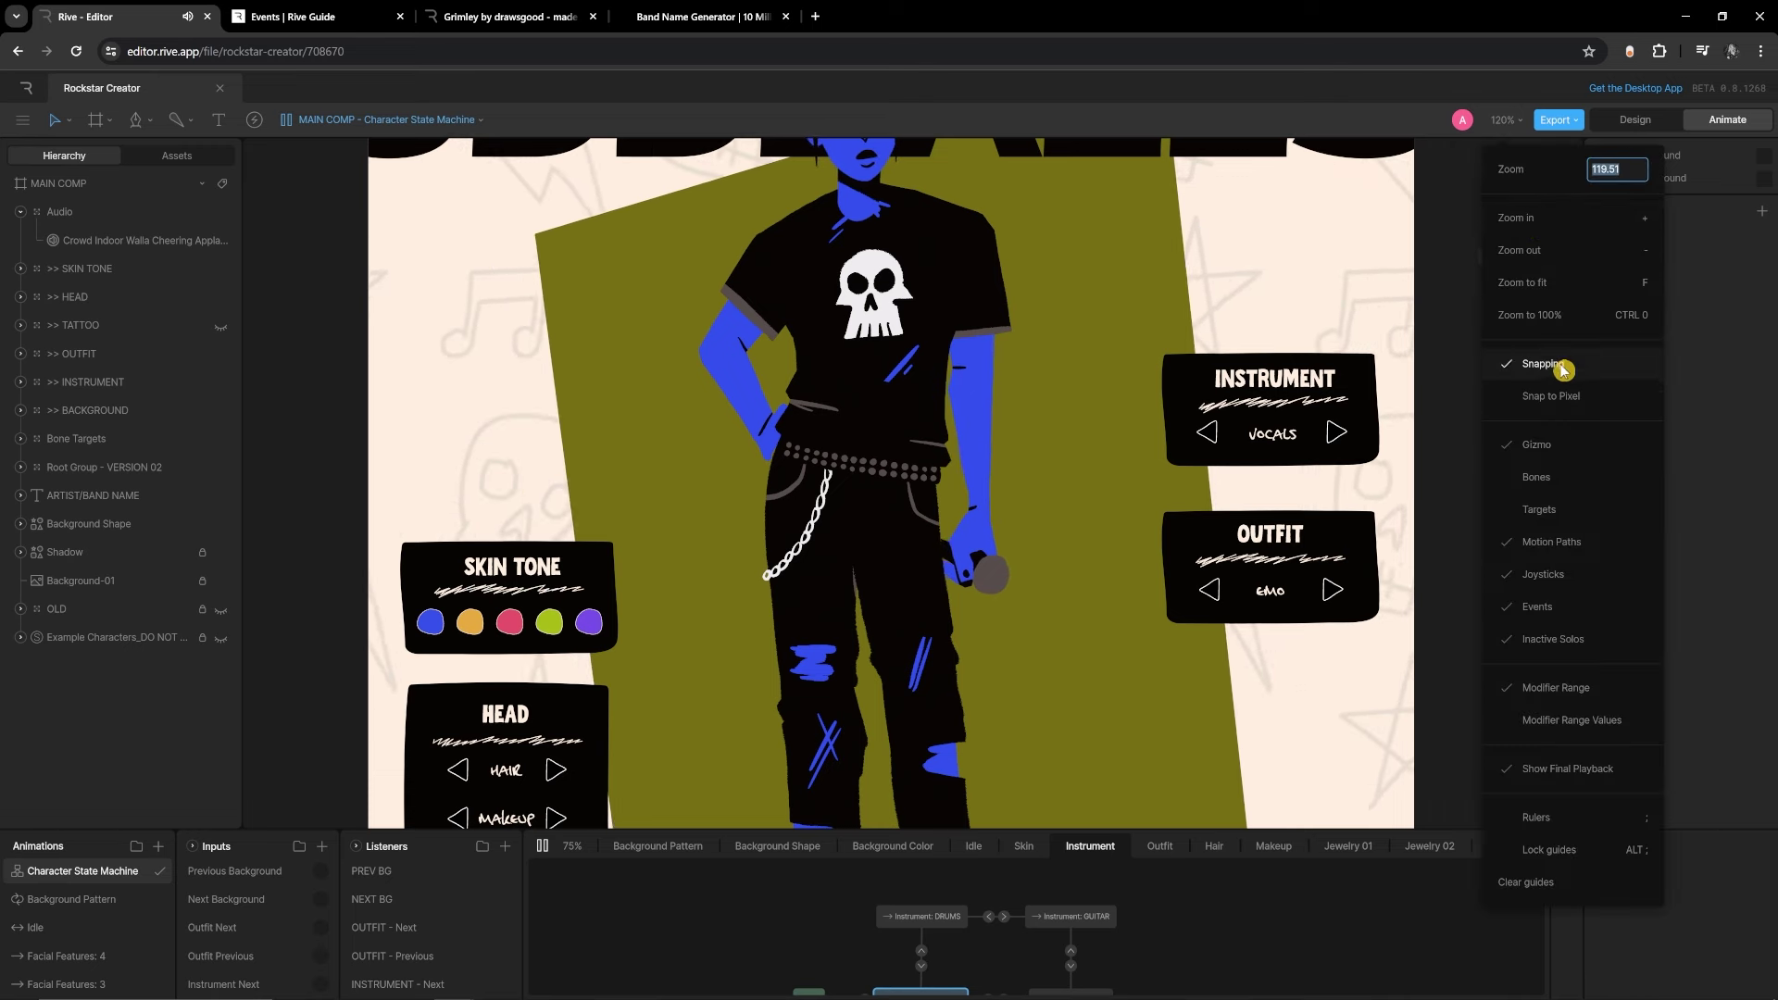
left_click(1574, 282)
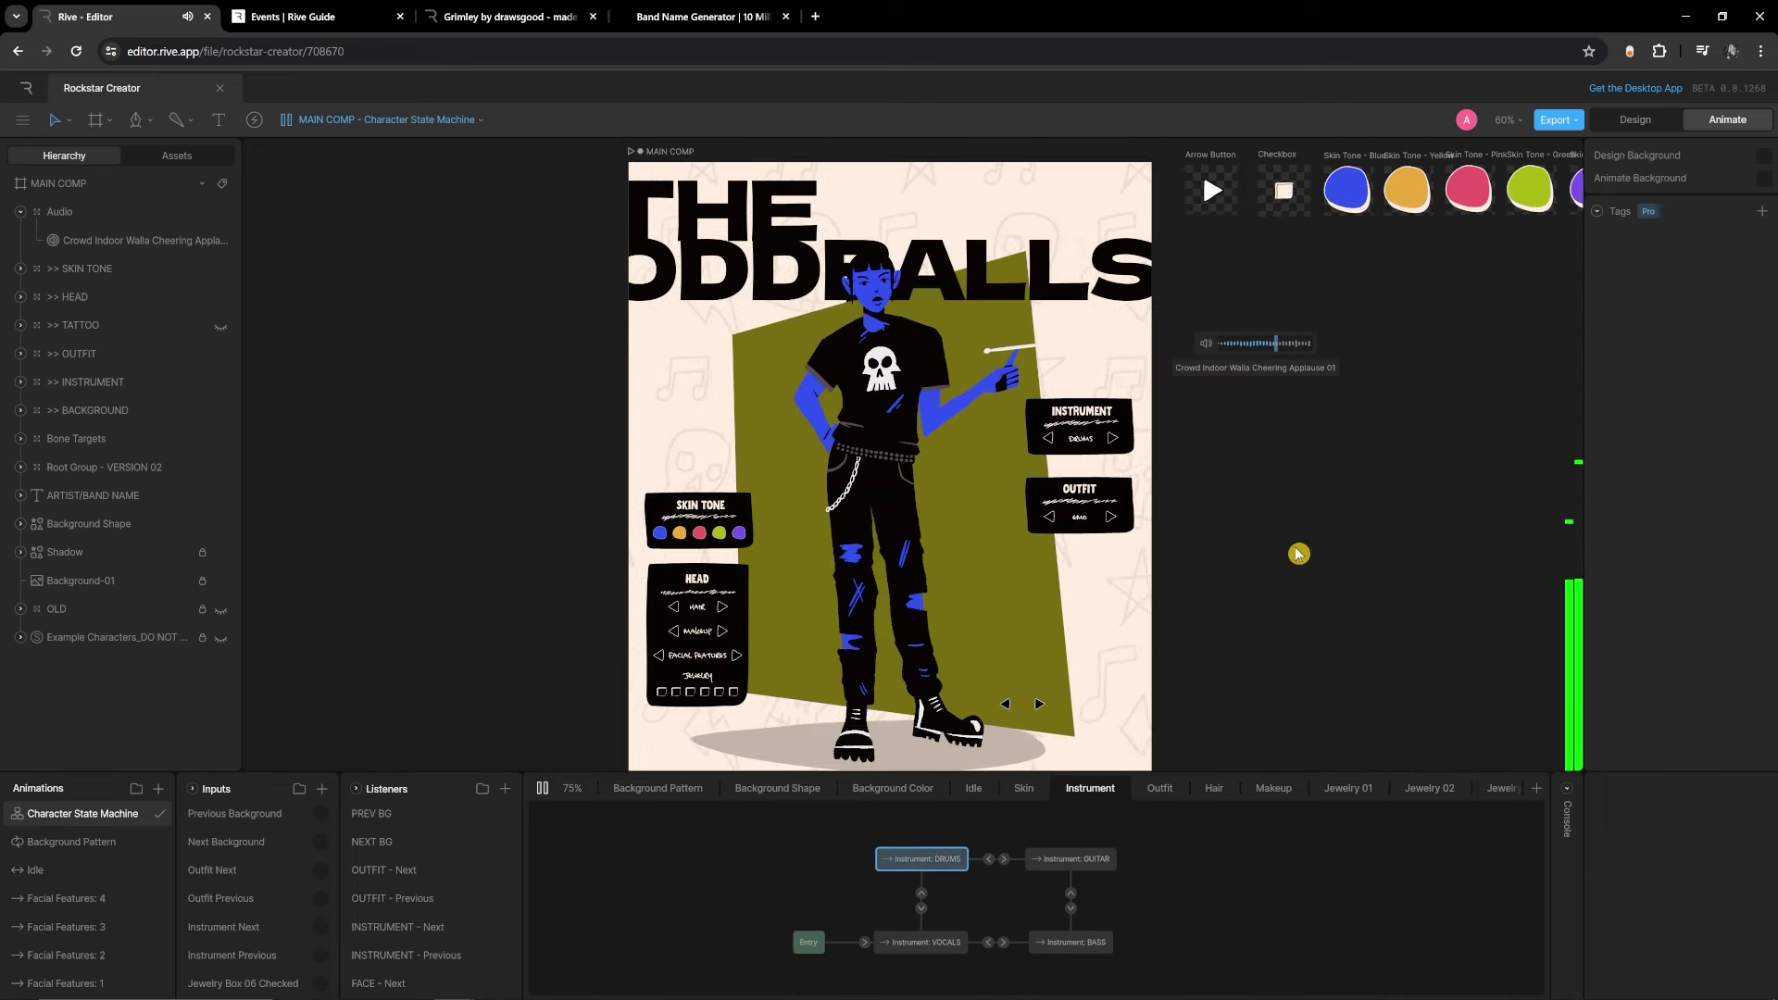
left_click(1112, 438)
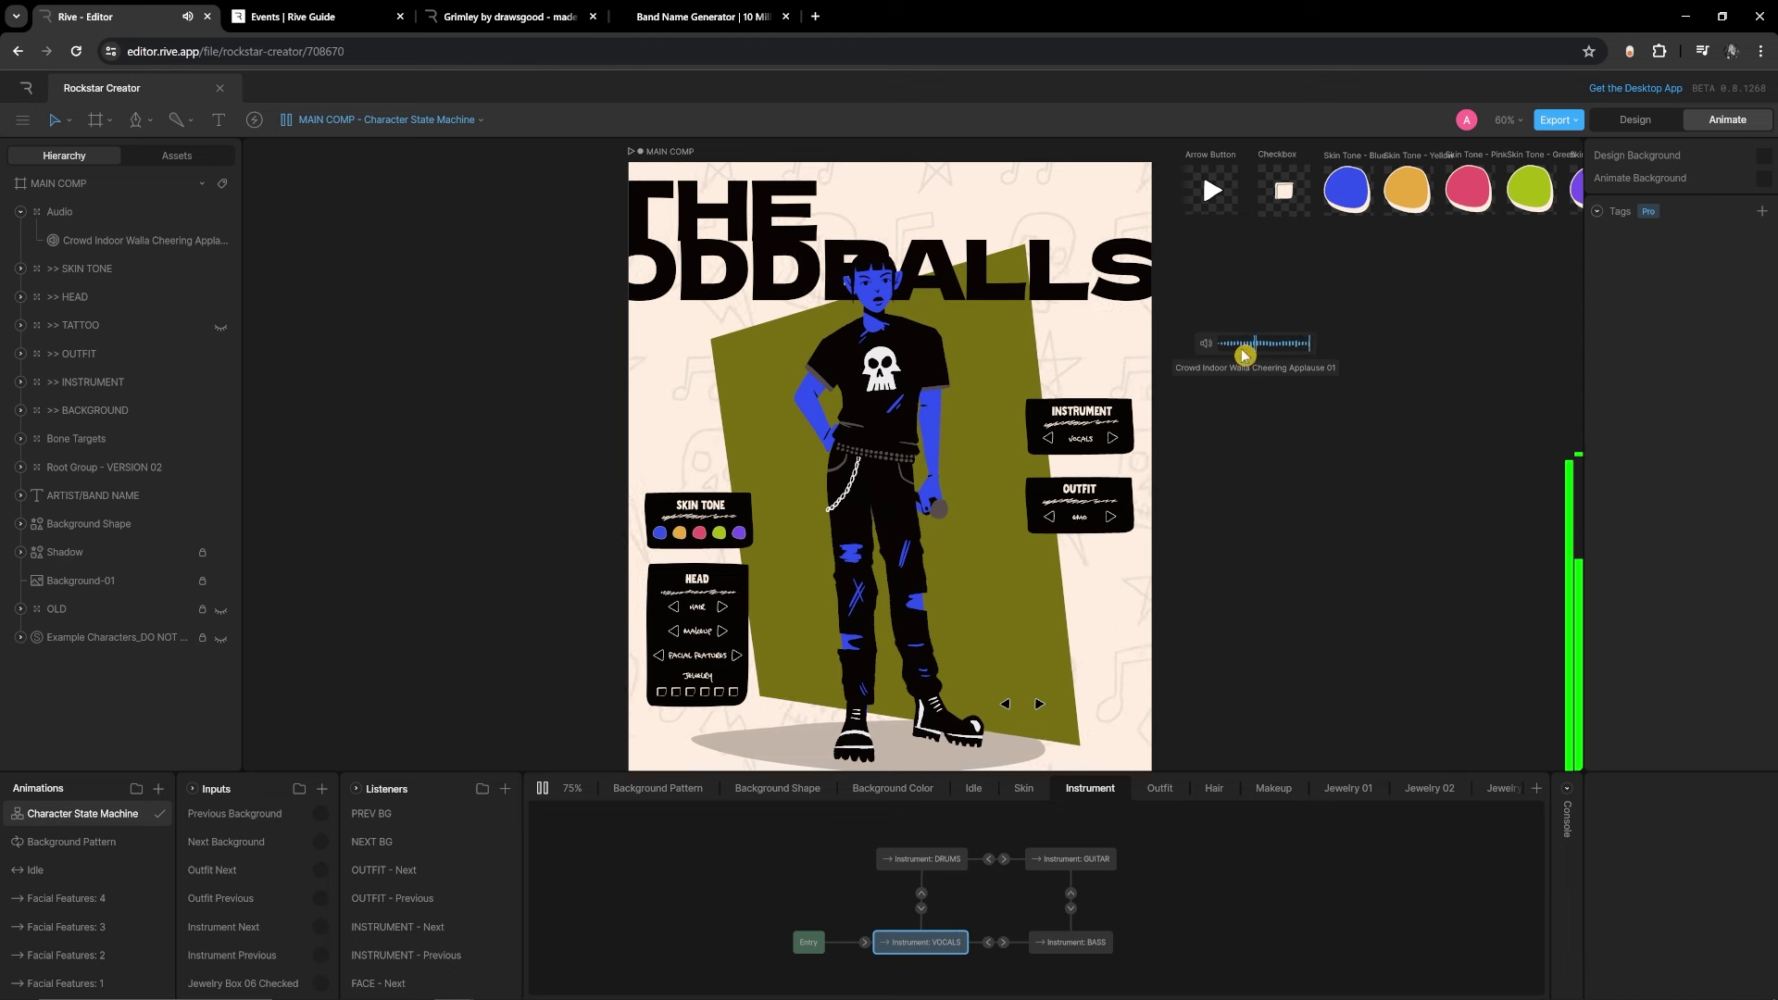
left_click(1110, 439)
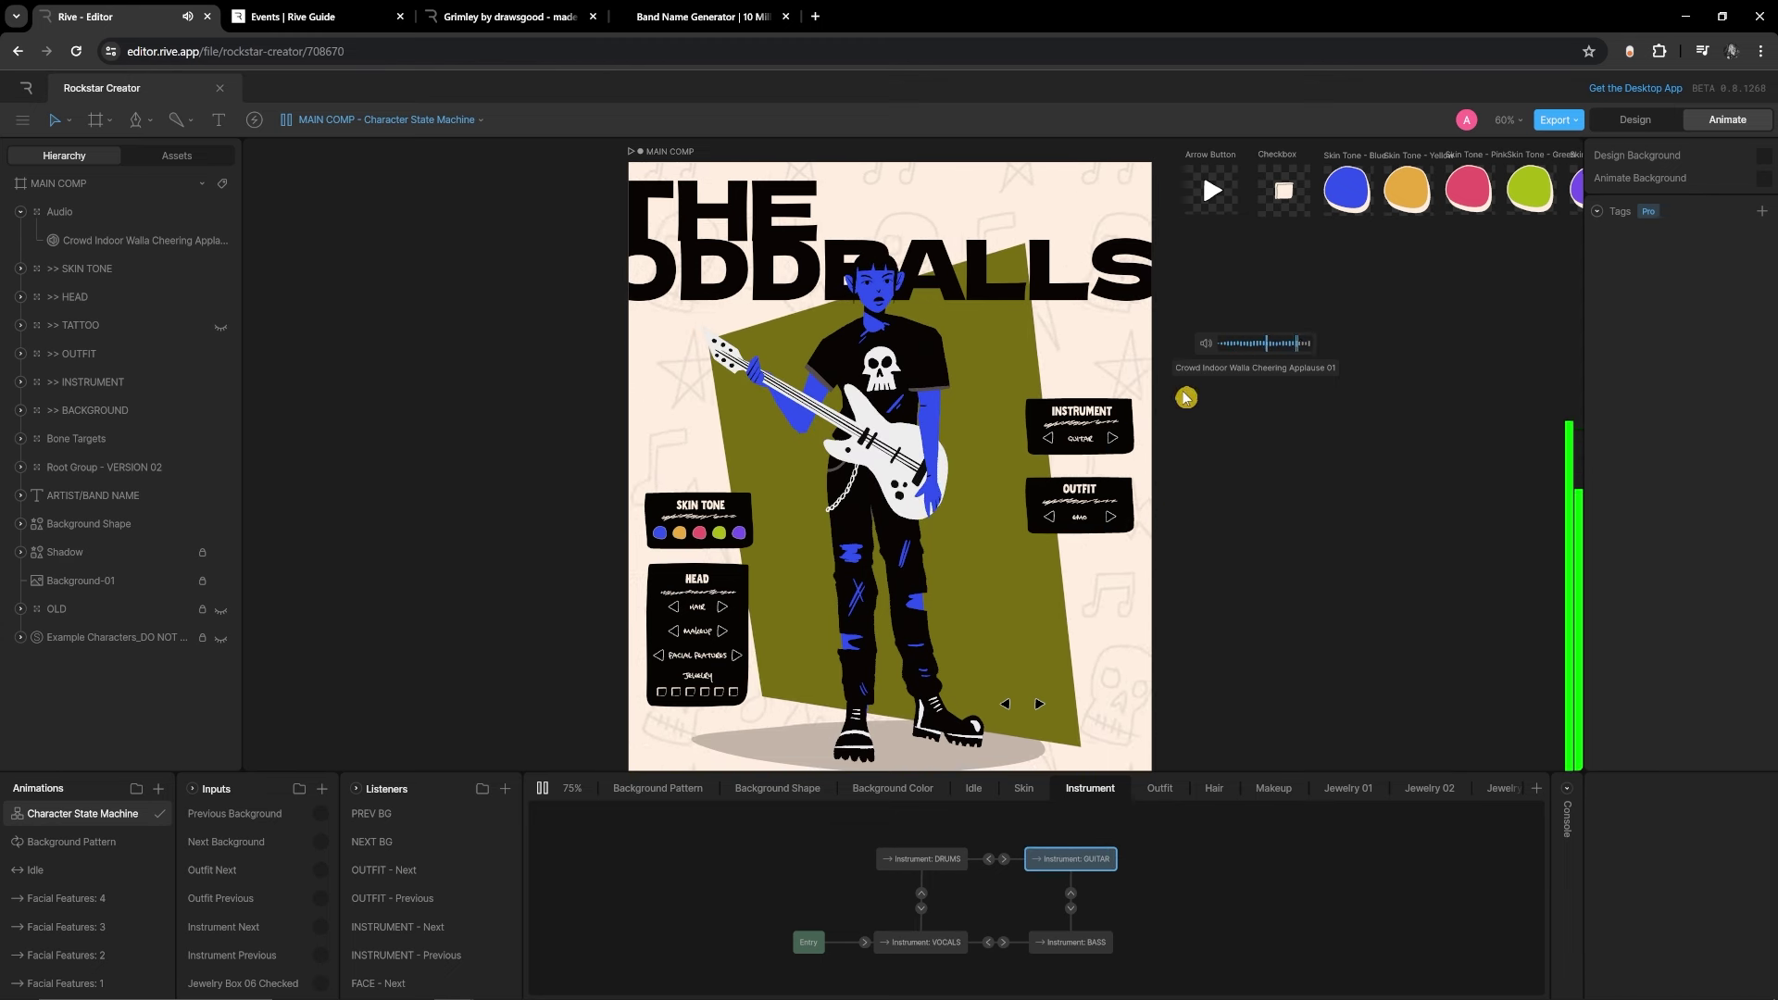
left_click(571, 789)
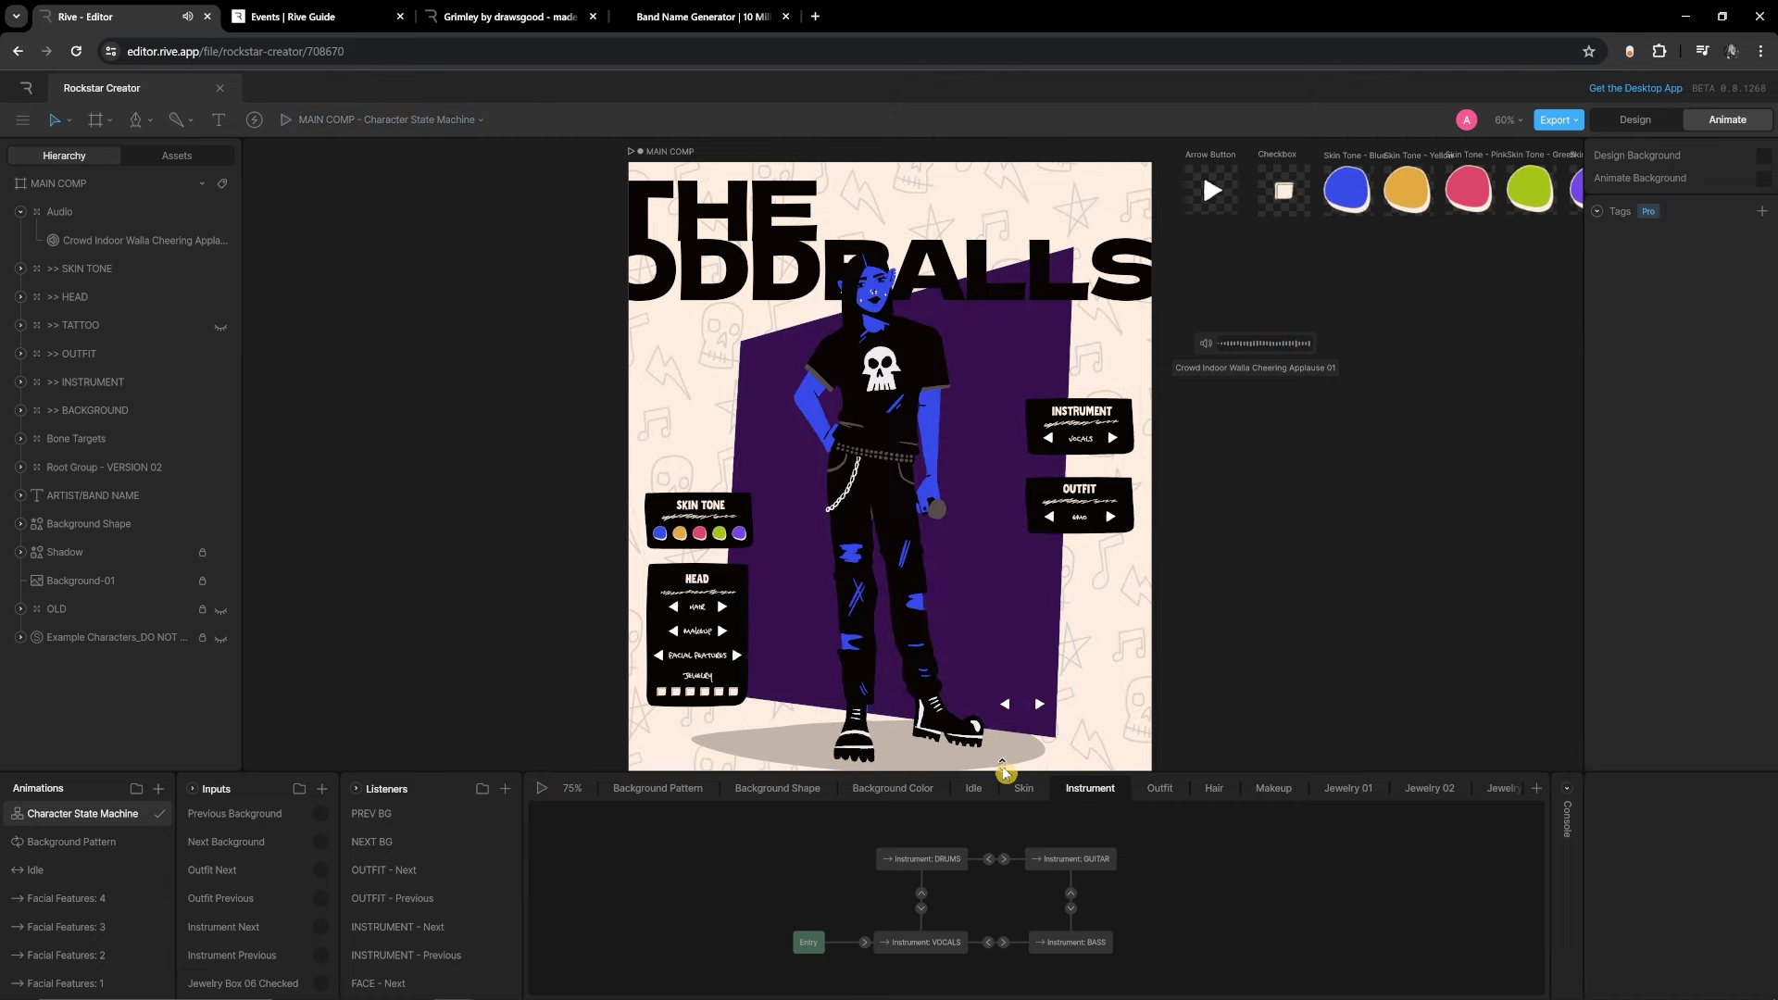
Replay the Character State Machine and try out the outfit and skin tone controls on the character
left_click_drag(1004, 772, 1007, 754)
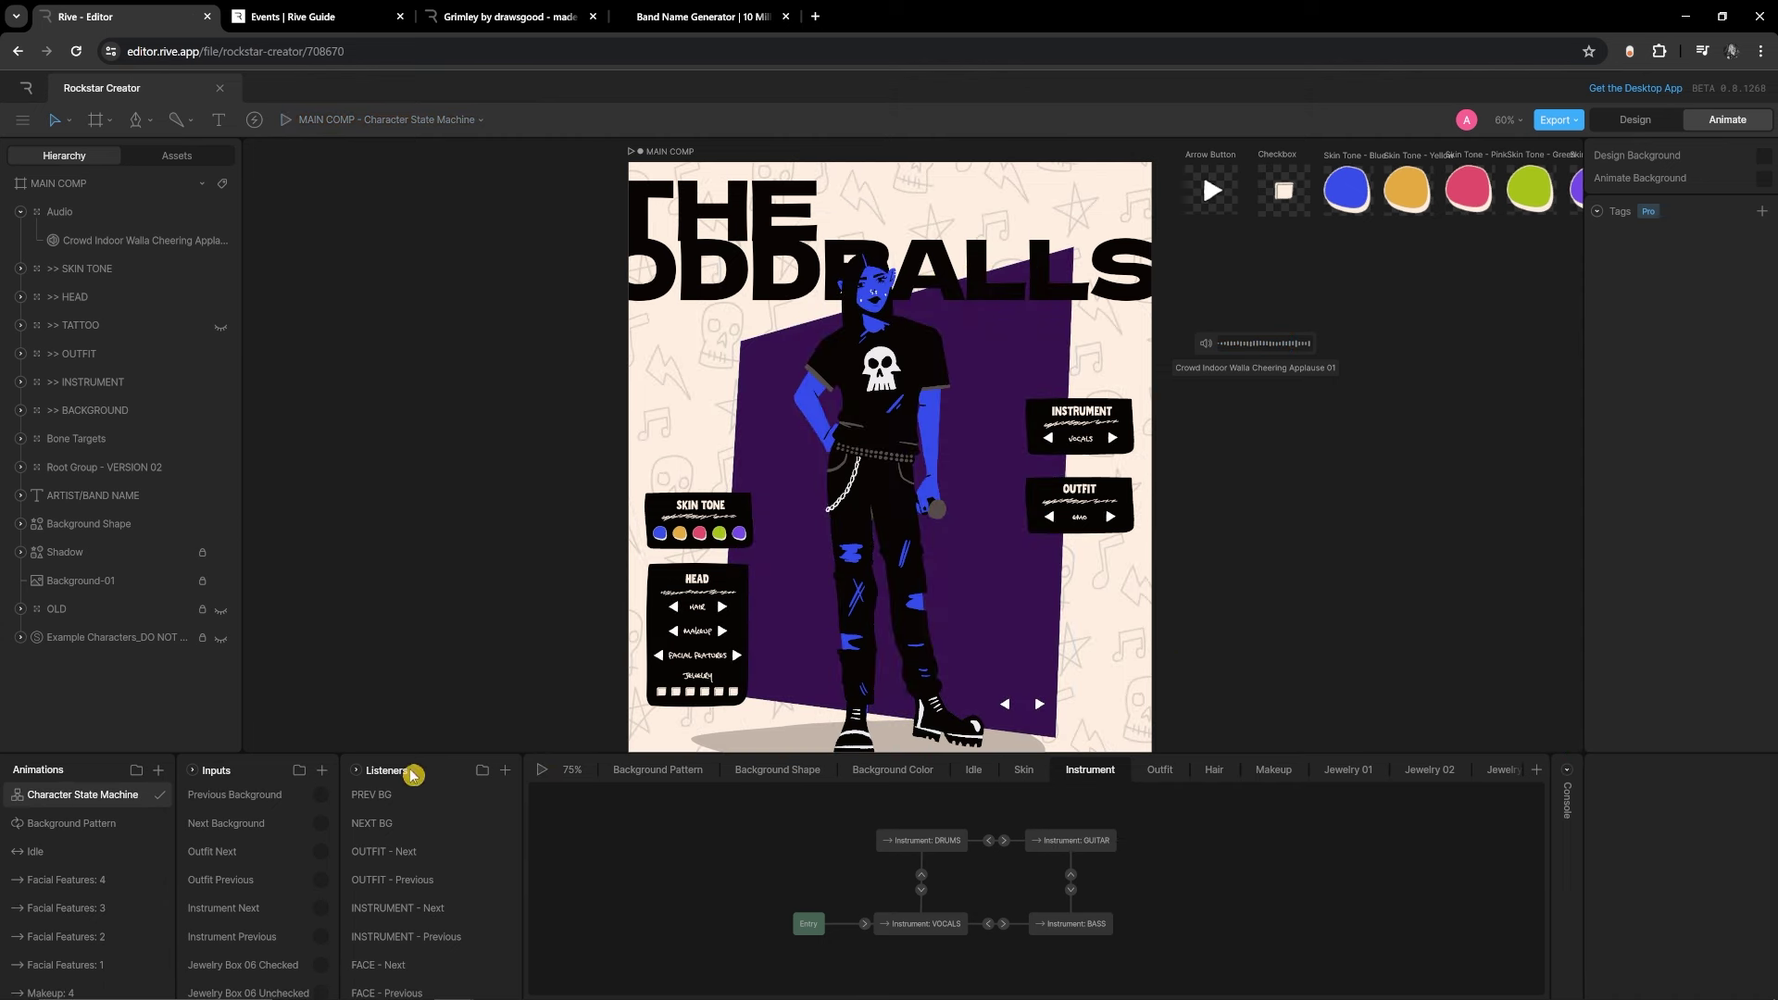
left_click_drag(1234, 429, 1234, 413)
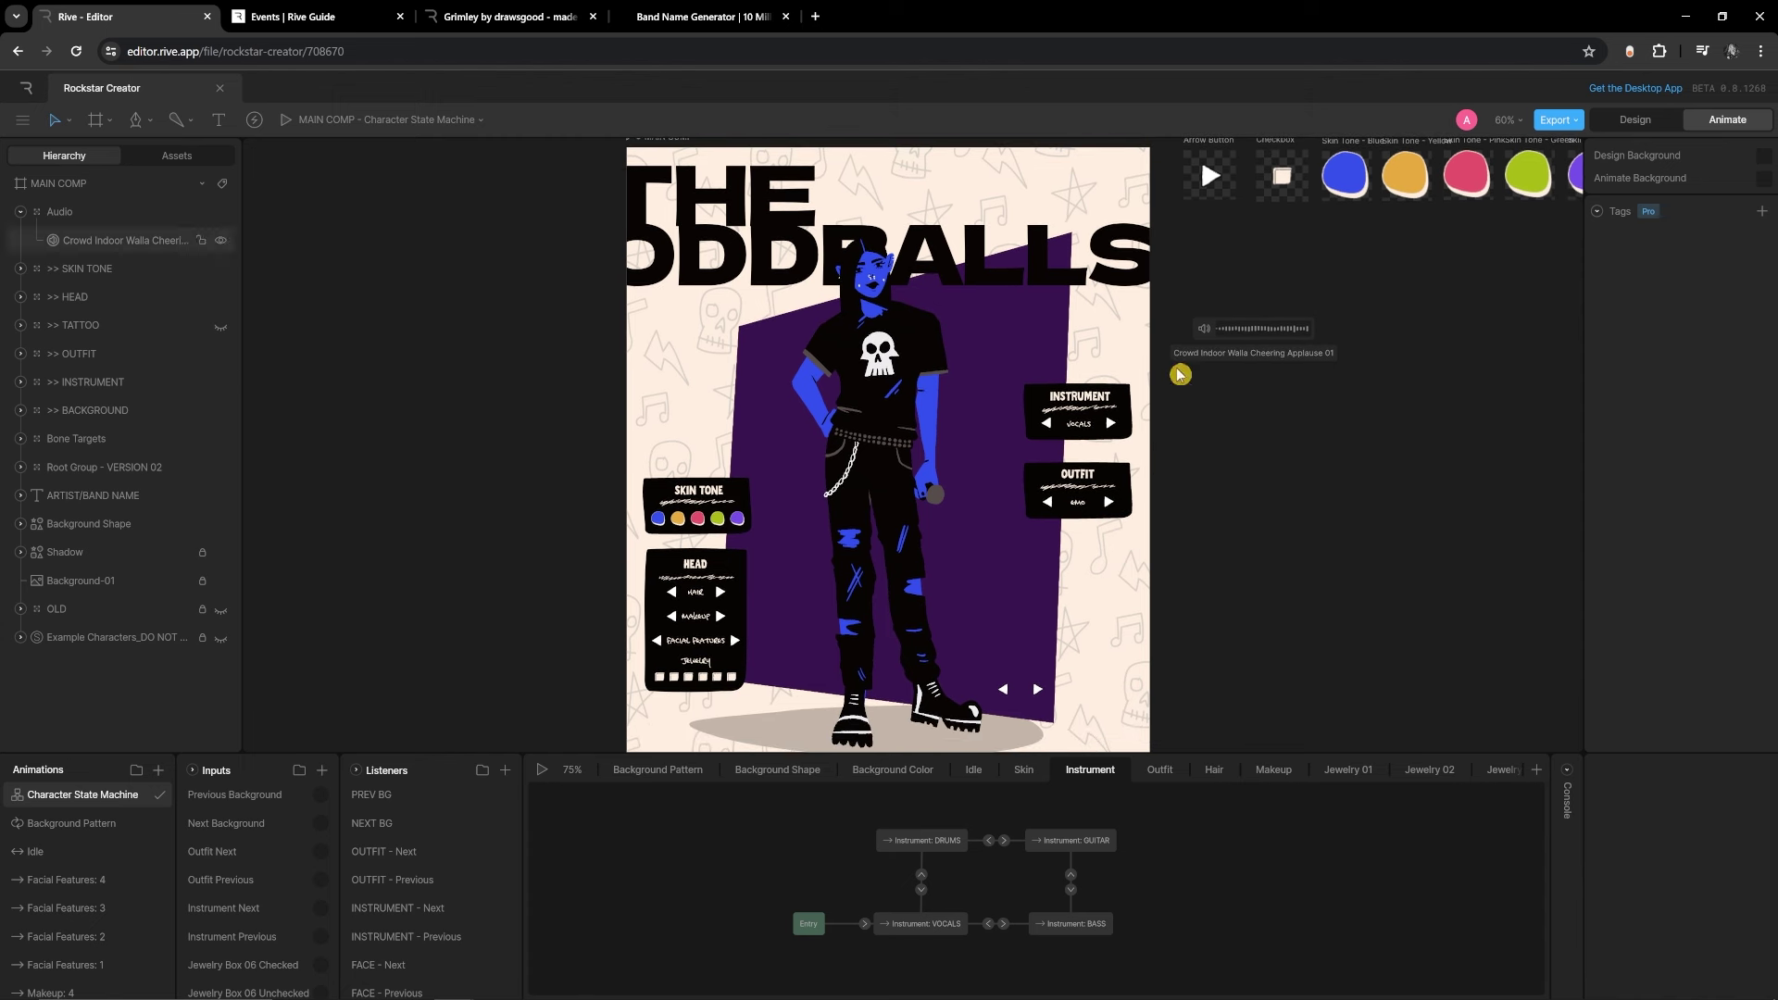
scroll(1090, 510, "right", 2)
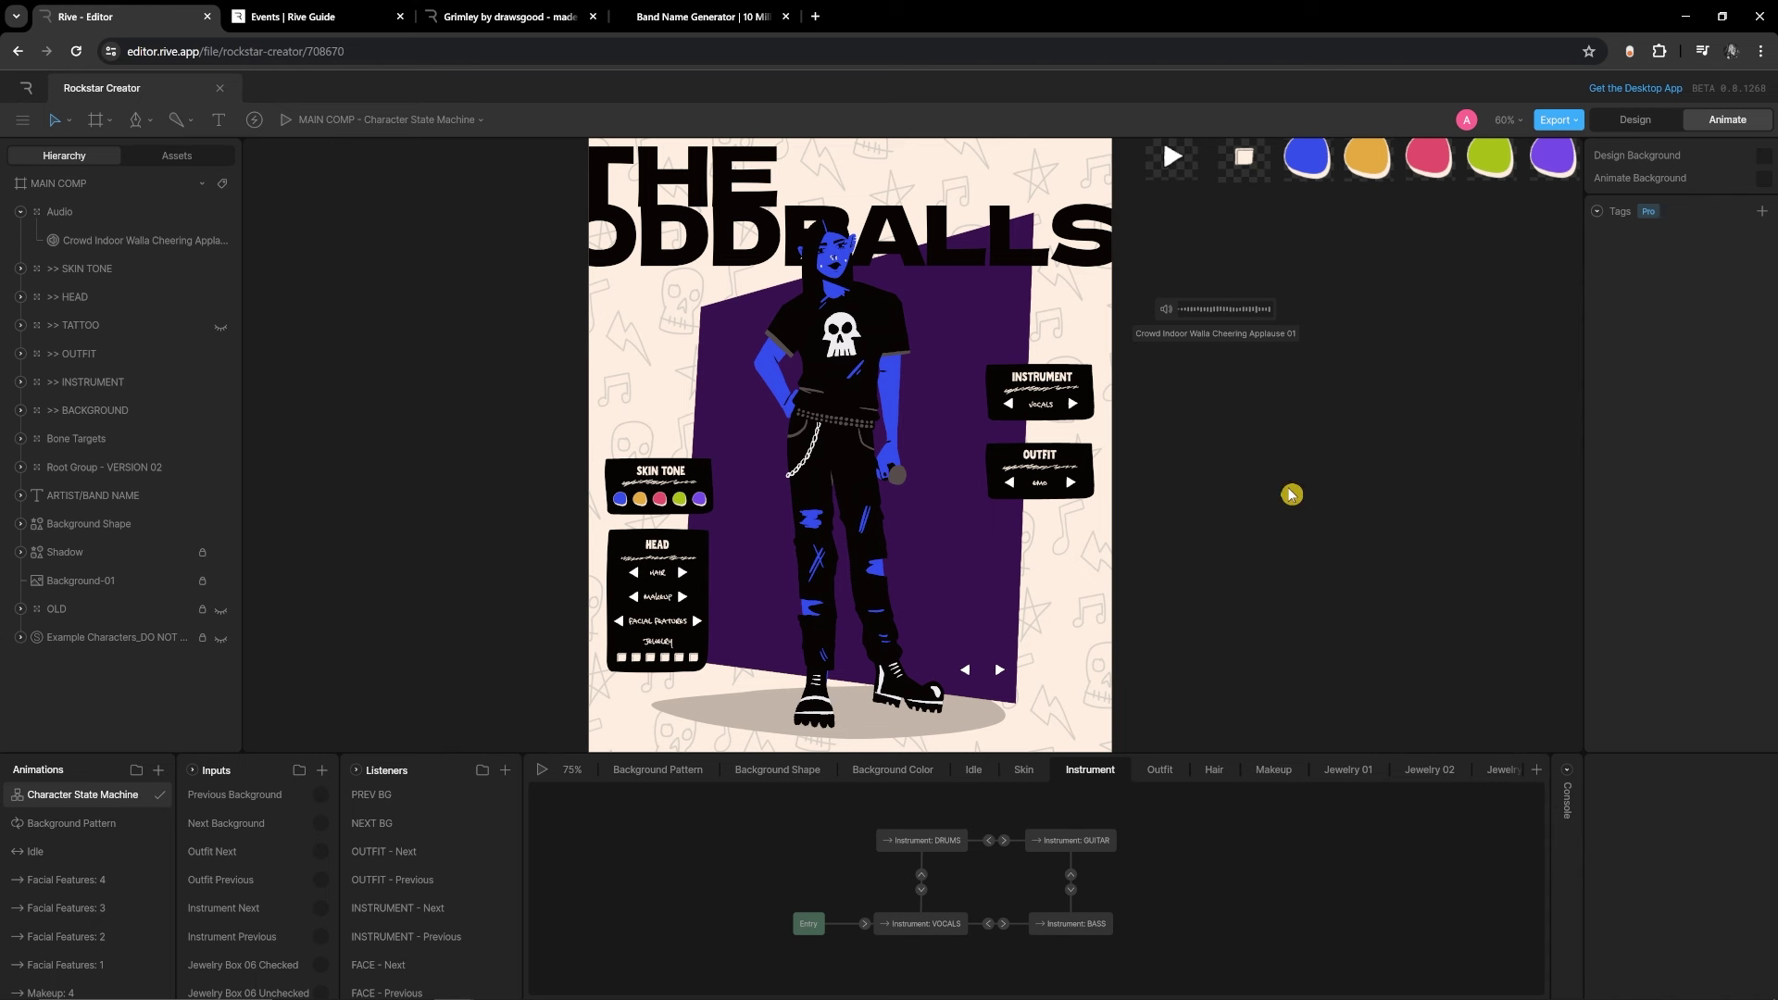
key("space")
left_click(1109, 495)
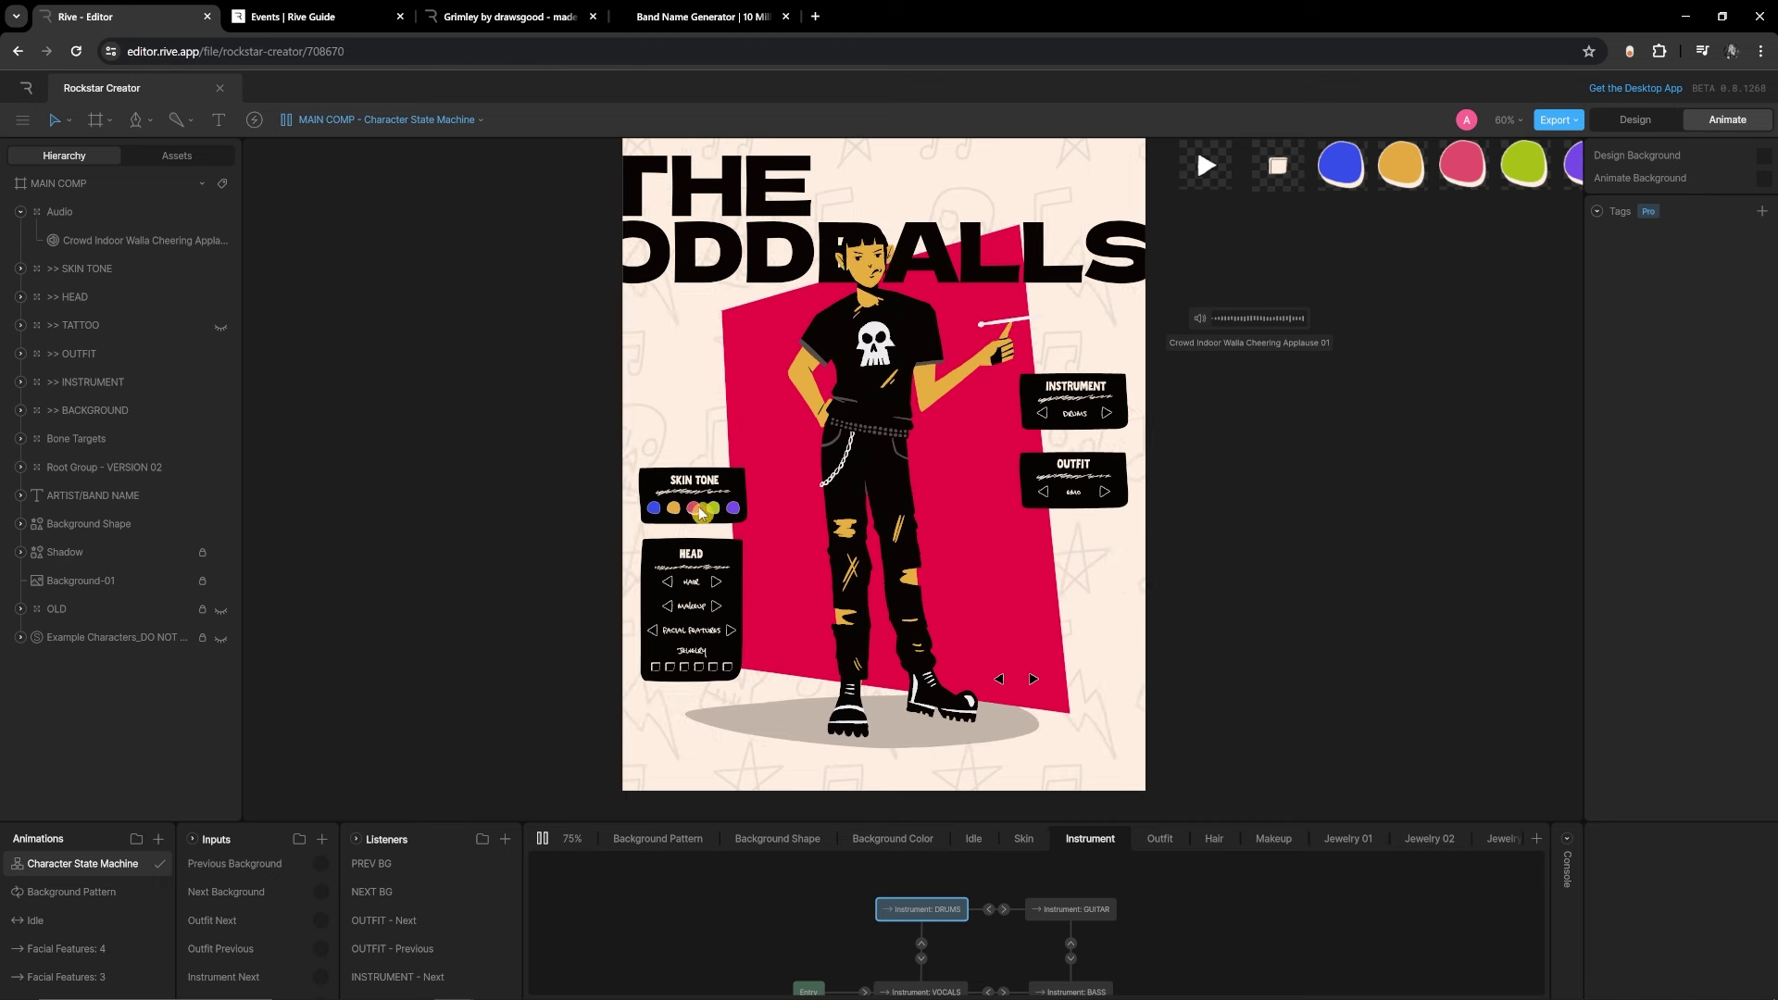
left_click(651, 512)
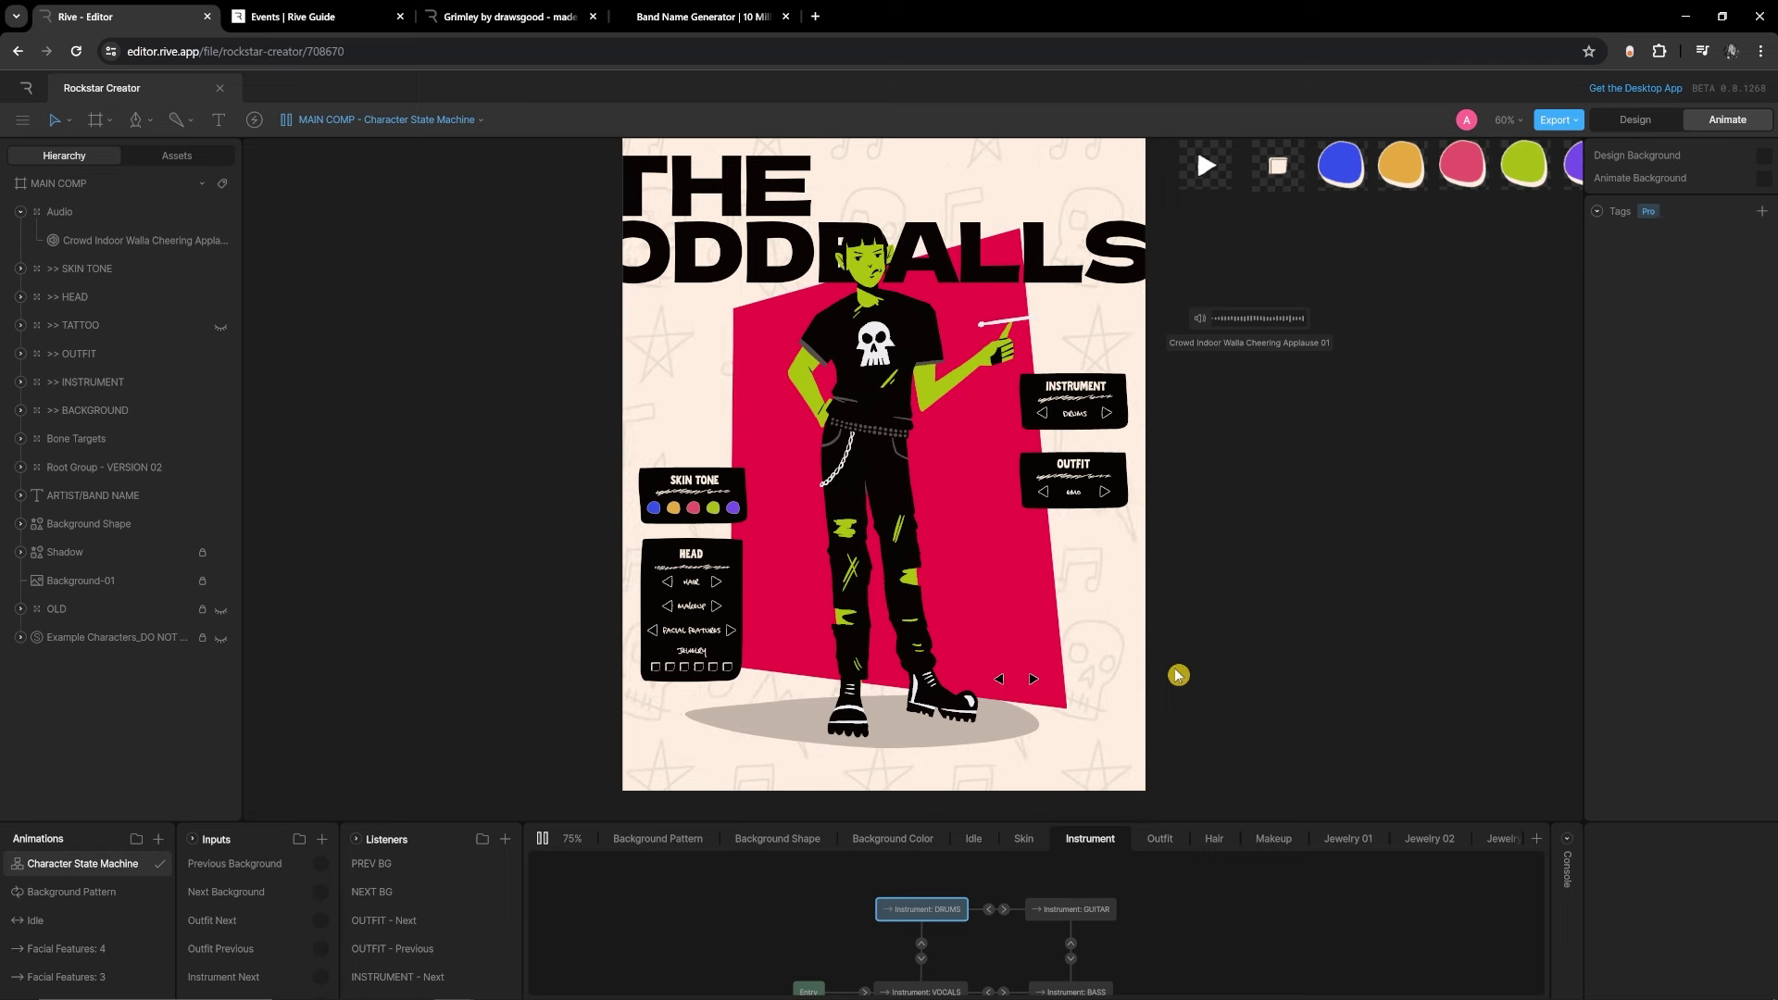
Collapse the Audio group and look over the >> BACKGROUND and Root Group - VERSION 02 groups in the MAIN COMP hierarchy
left_click_drag(1188, 671, 1144, 687)
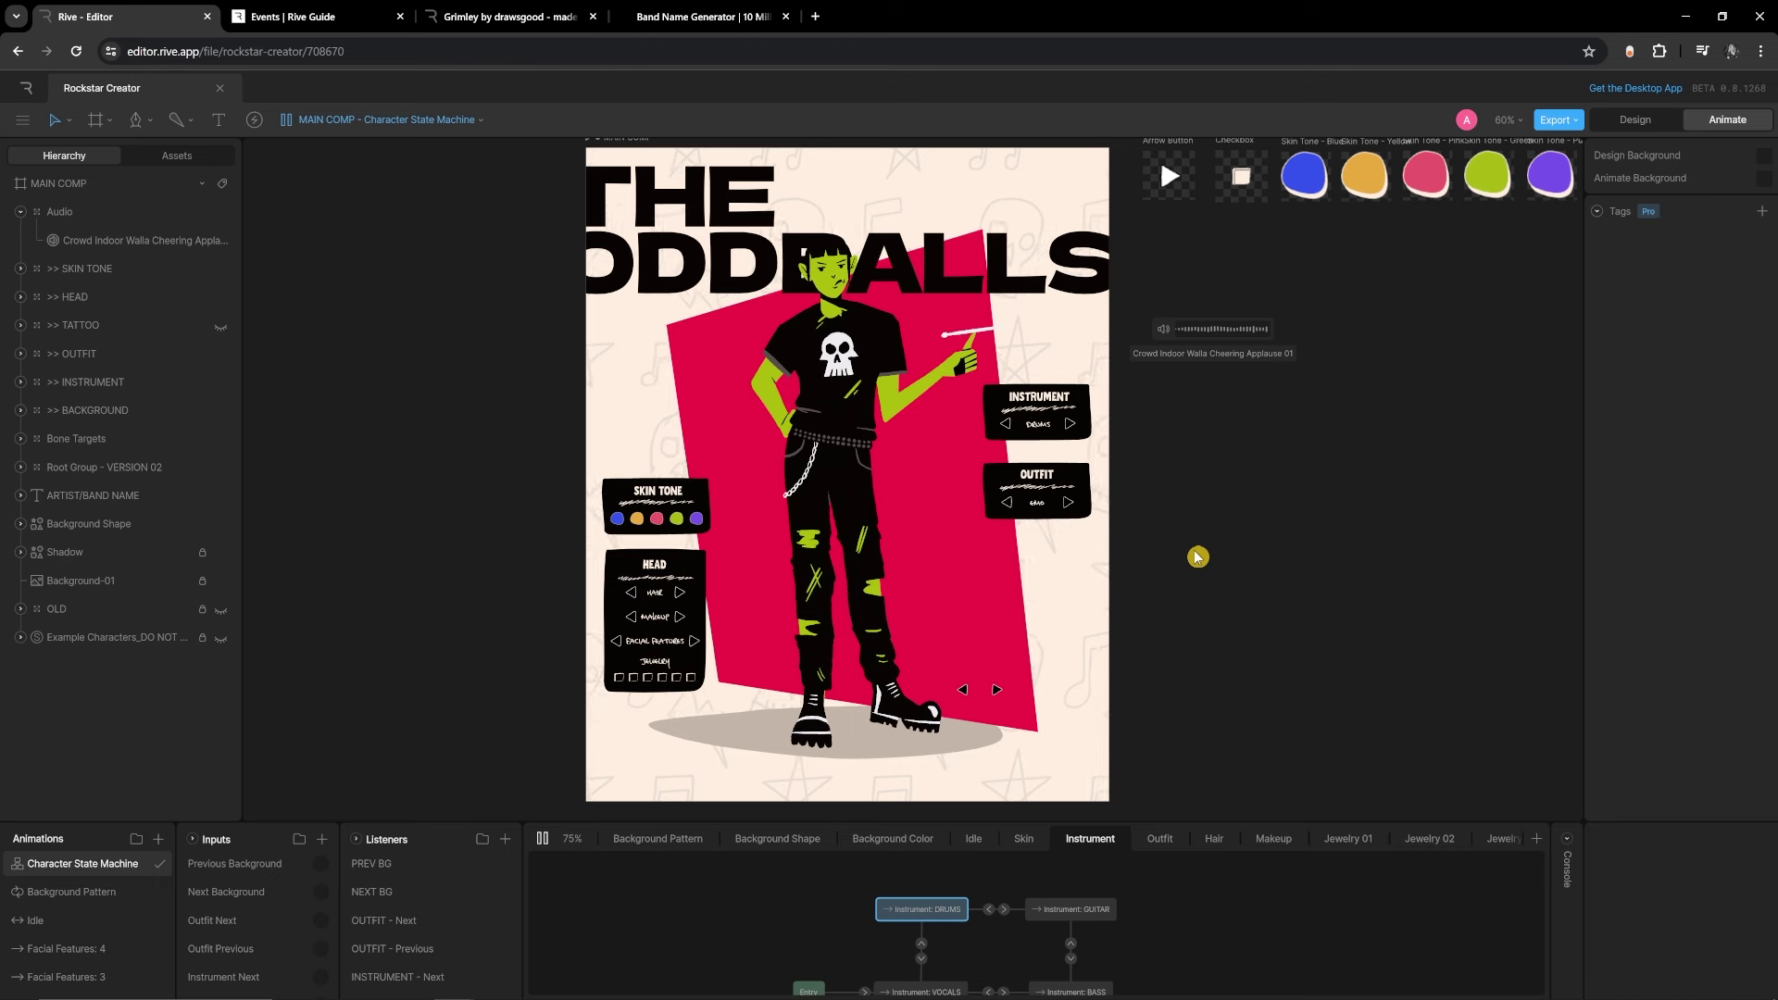
left_click(21, 211)
left_click(20, 382)
left_click(20, 381)
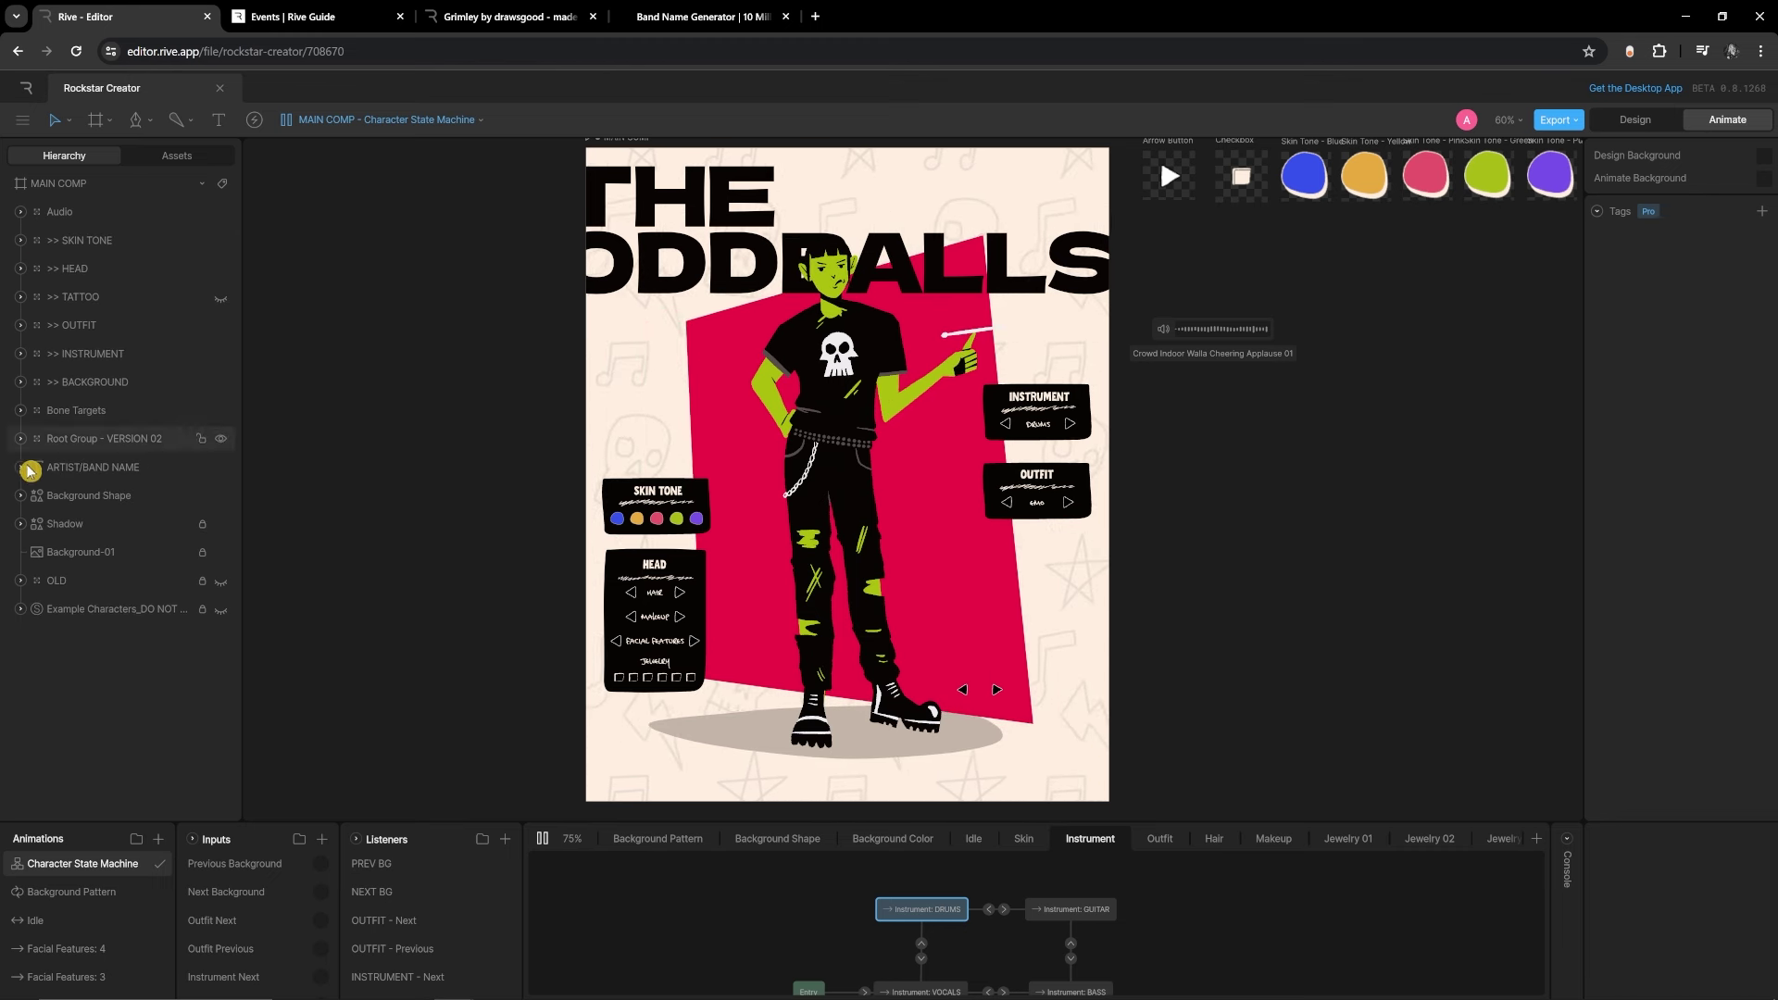
left_click(20, 439)
left_click(21, 439)
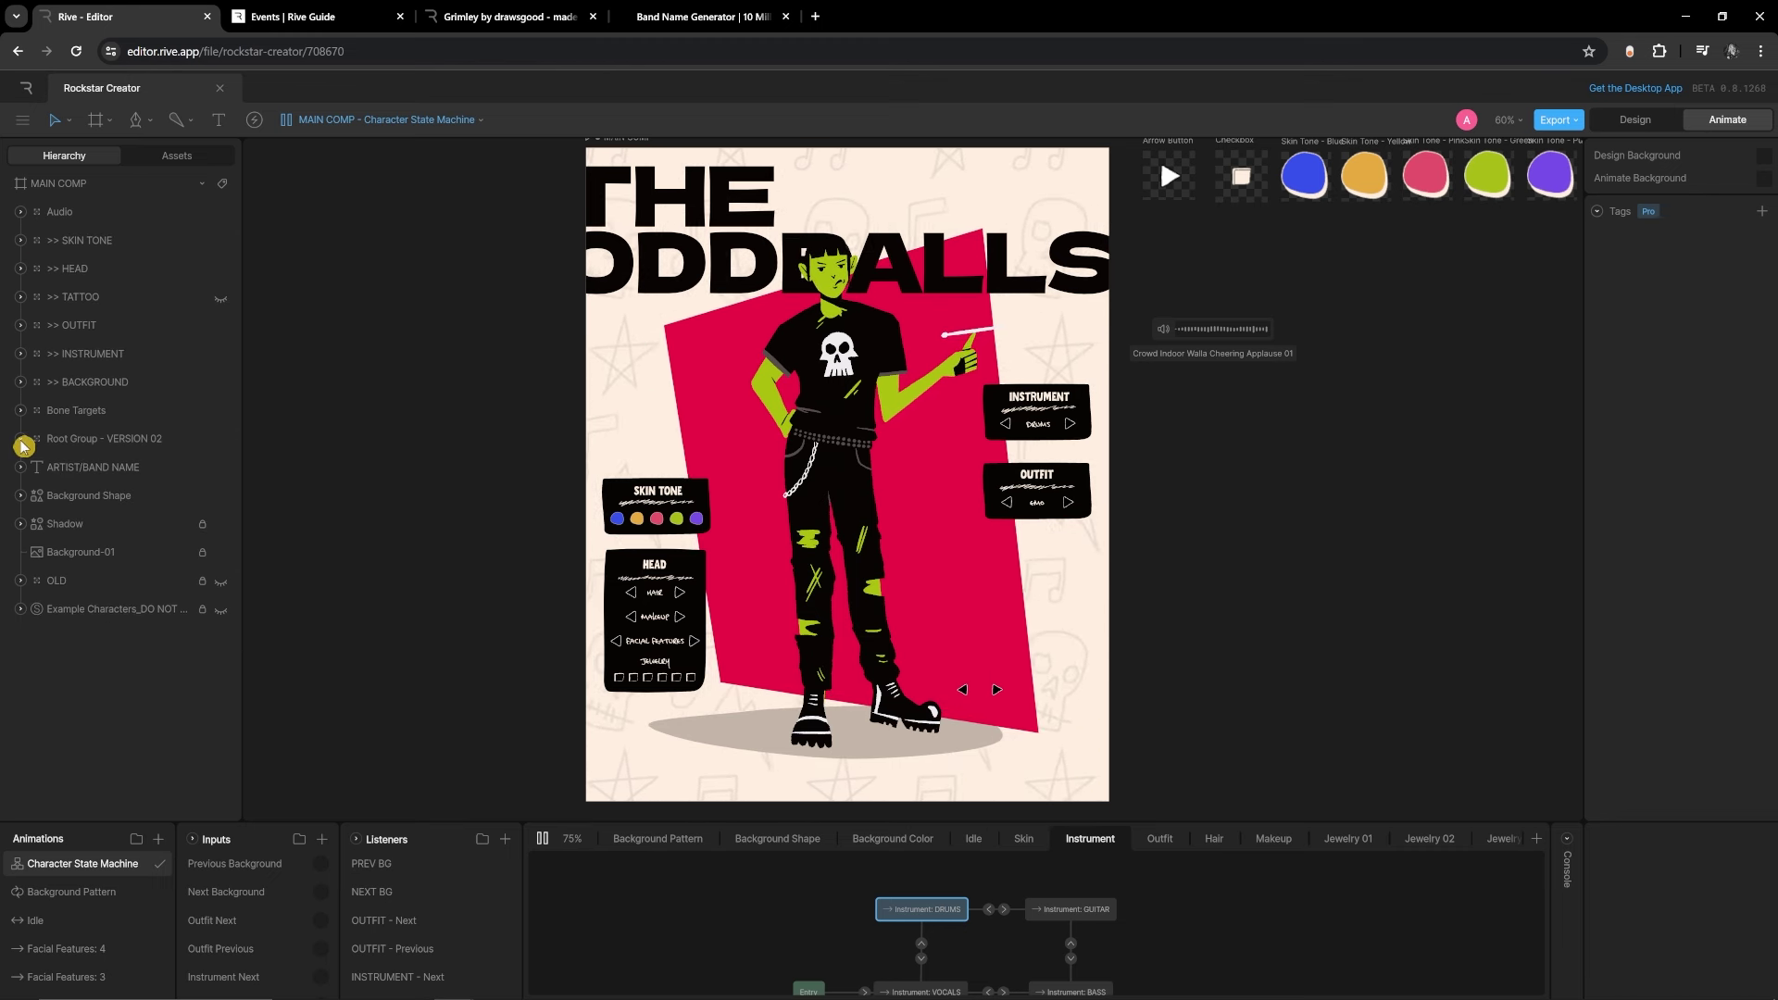
left_click(20, 382)
left_click(20, 381)
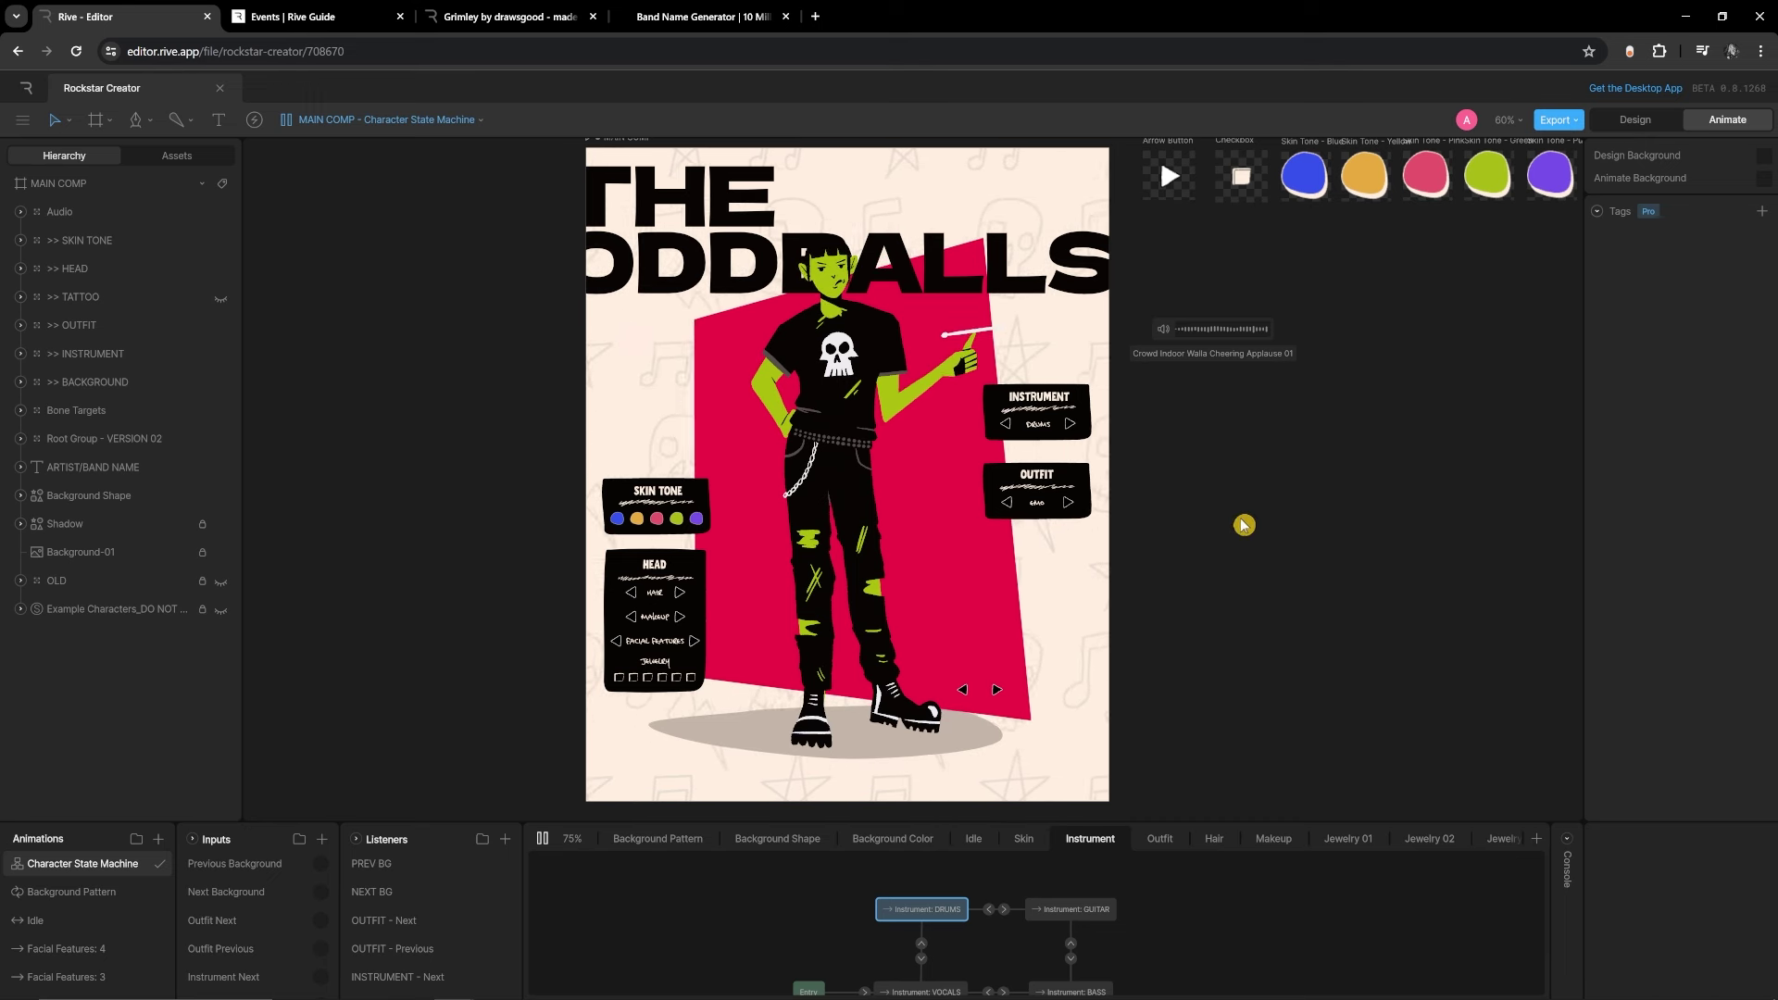
left_click_drag(1228, 526, 1229, 536)
left_click_drag(1260, 607, 1256, 612)
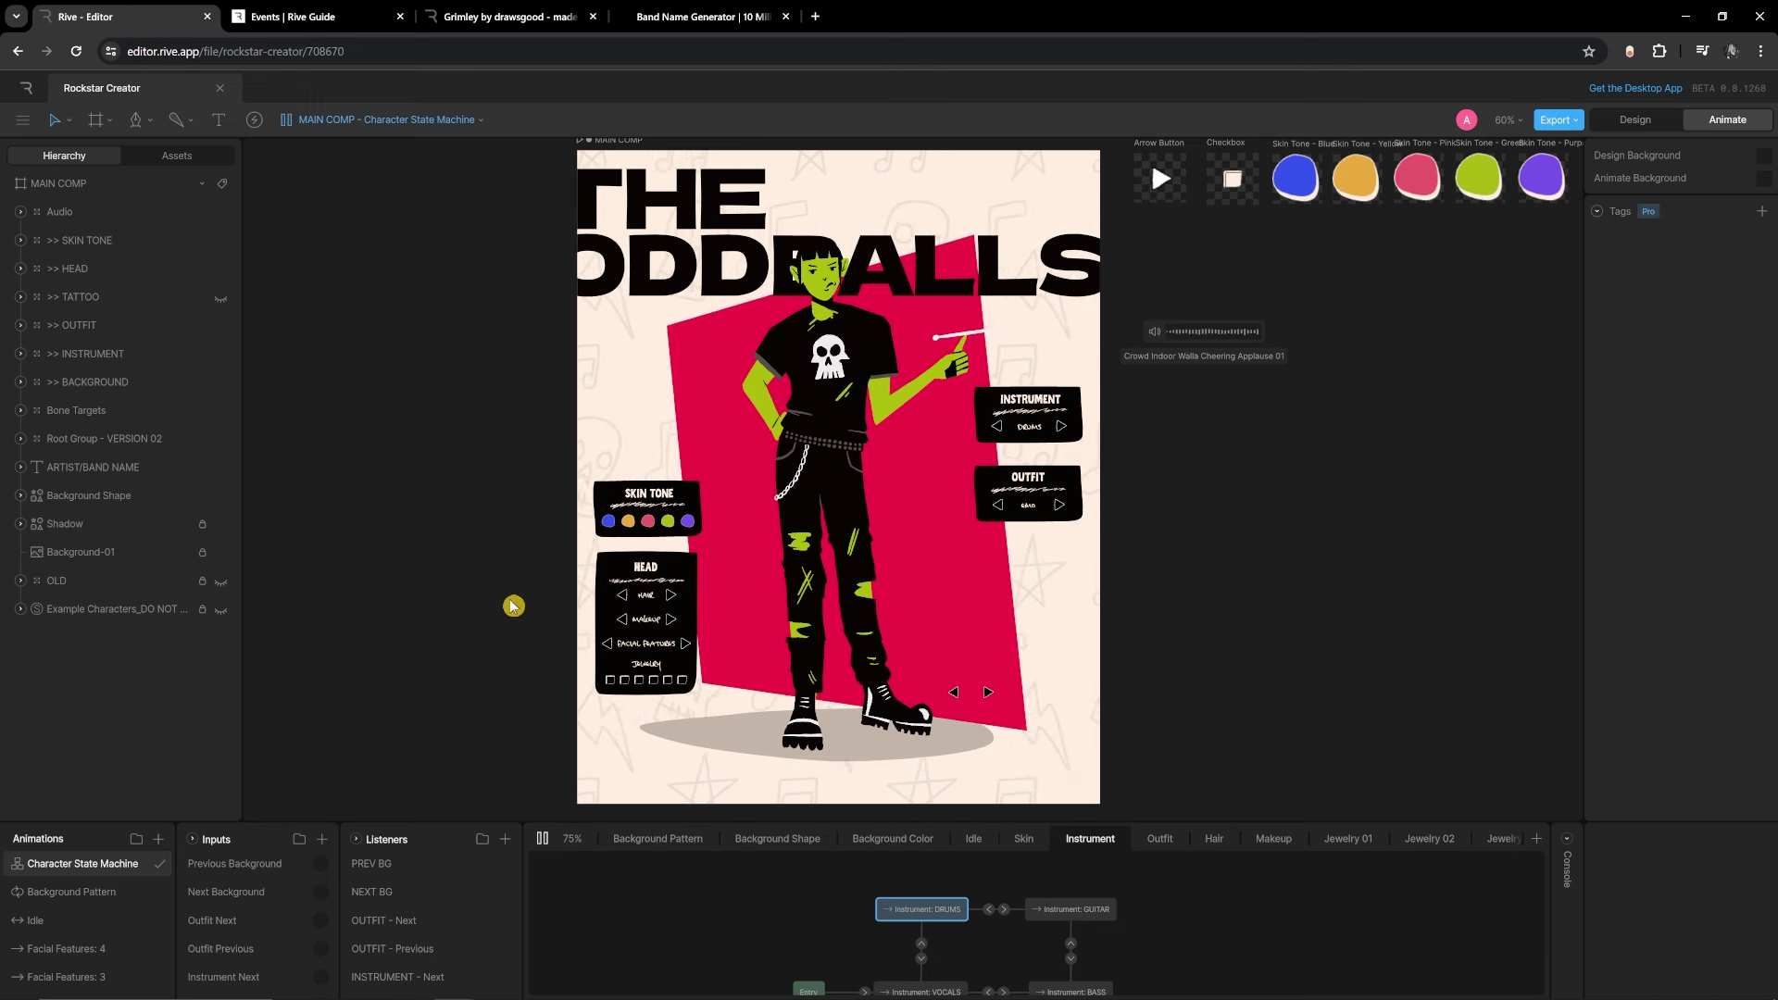
left_click_drag(513, 606, 520, 604)
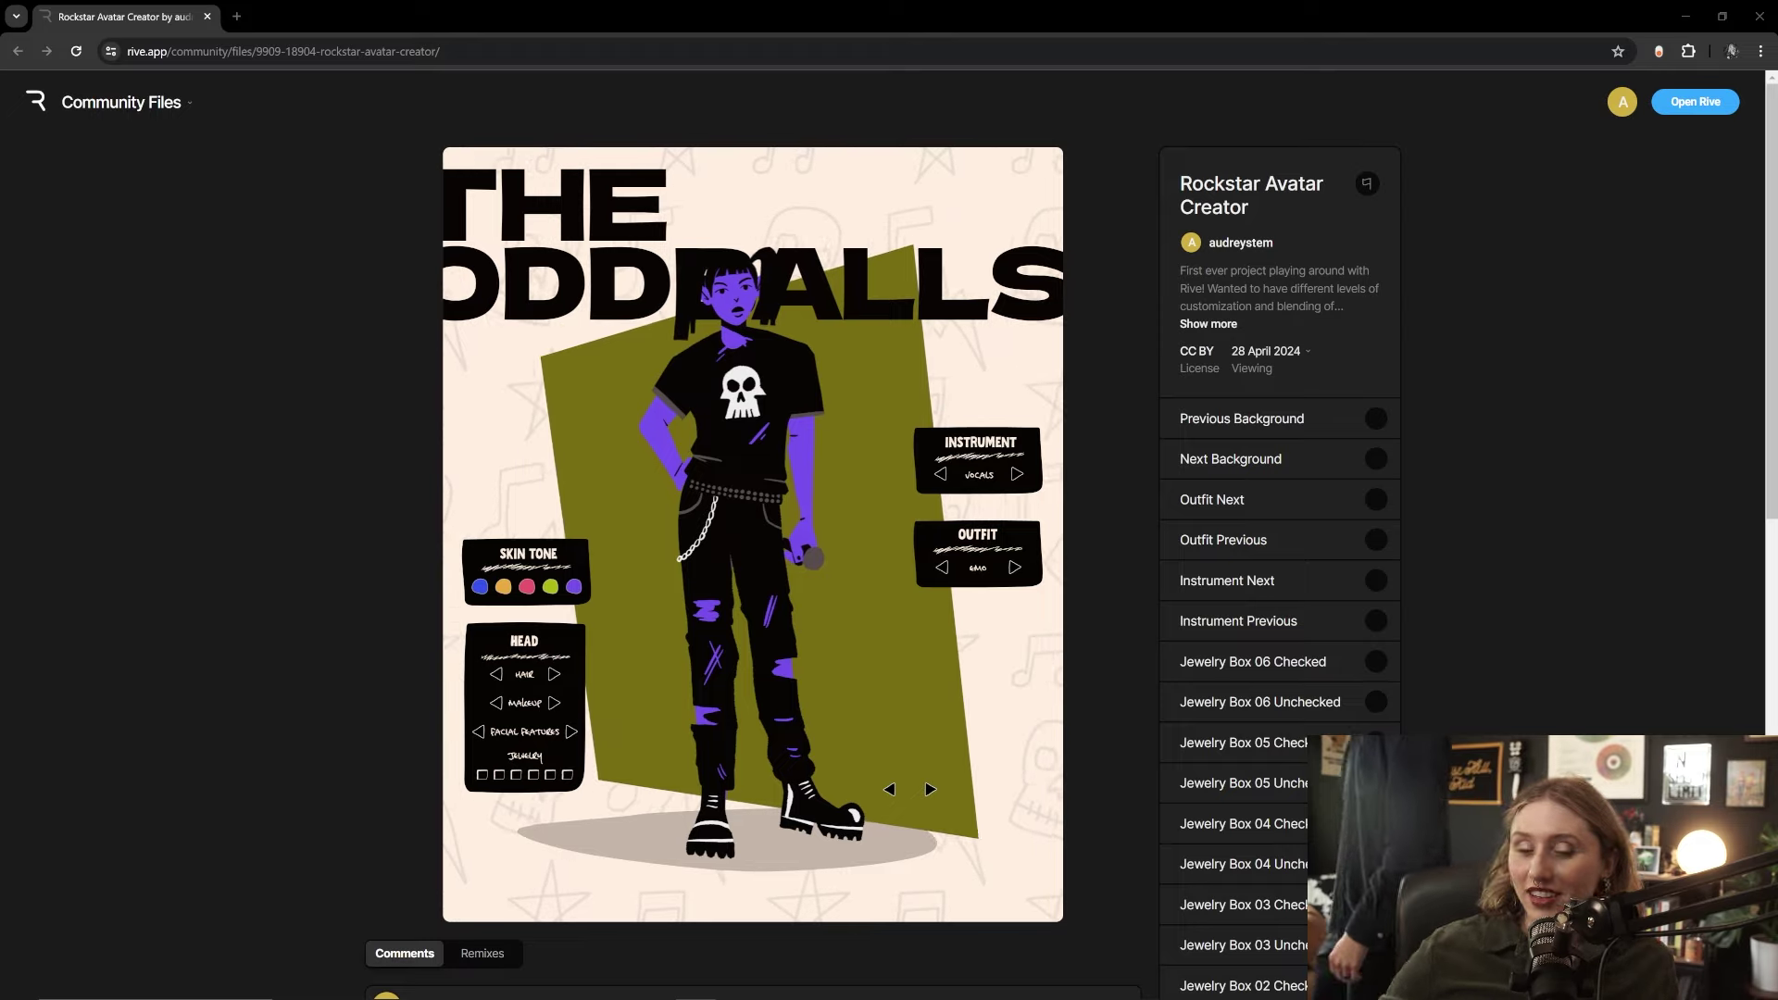
Look over the published Rockstar Avatar Creator page and try out its instrument, outfit, hair and jewelry controls on the character
scroll(1393, 424, "down", 7)
scroll(1377, 508, "up", 4)
scroll(1342, 498, "down", 1)
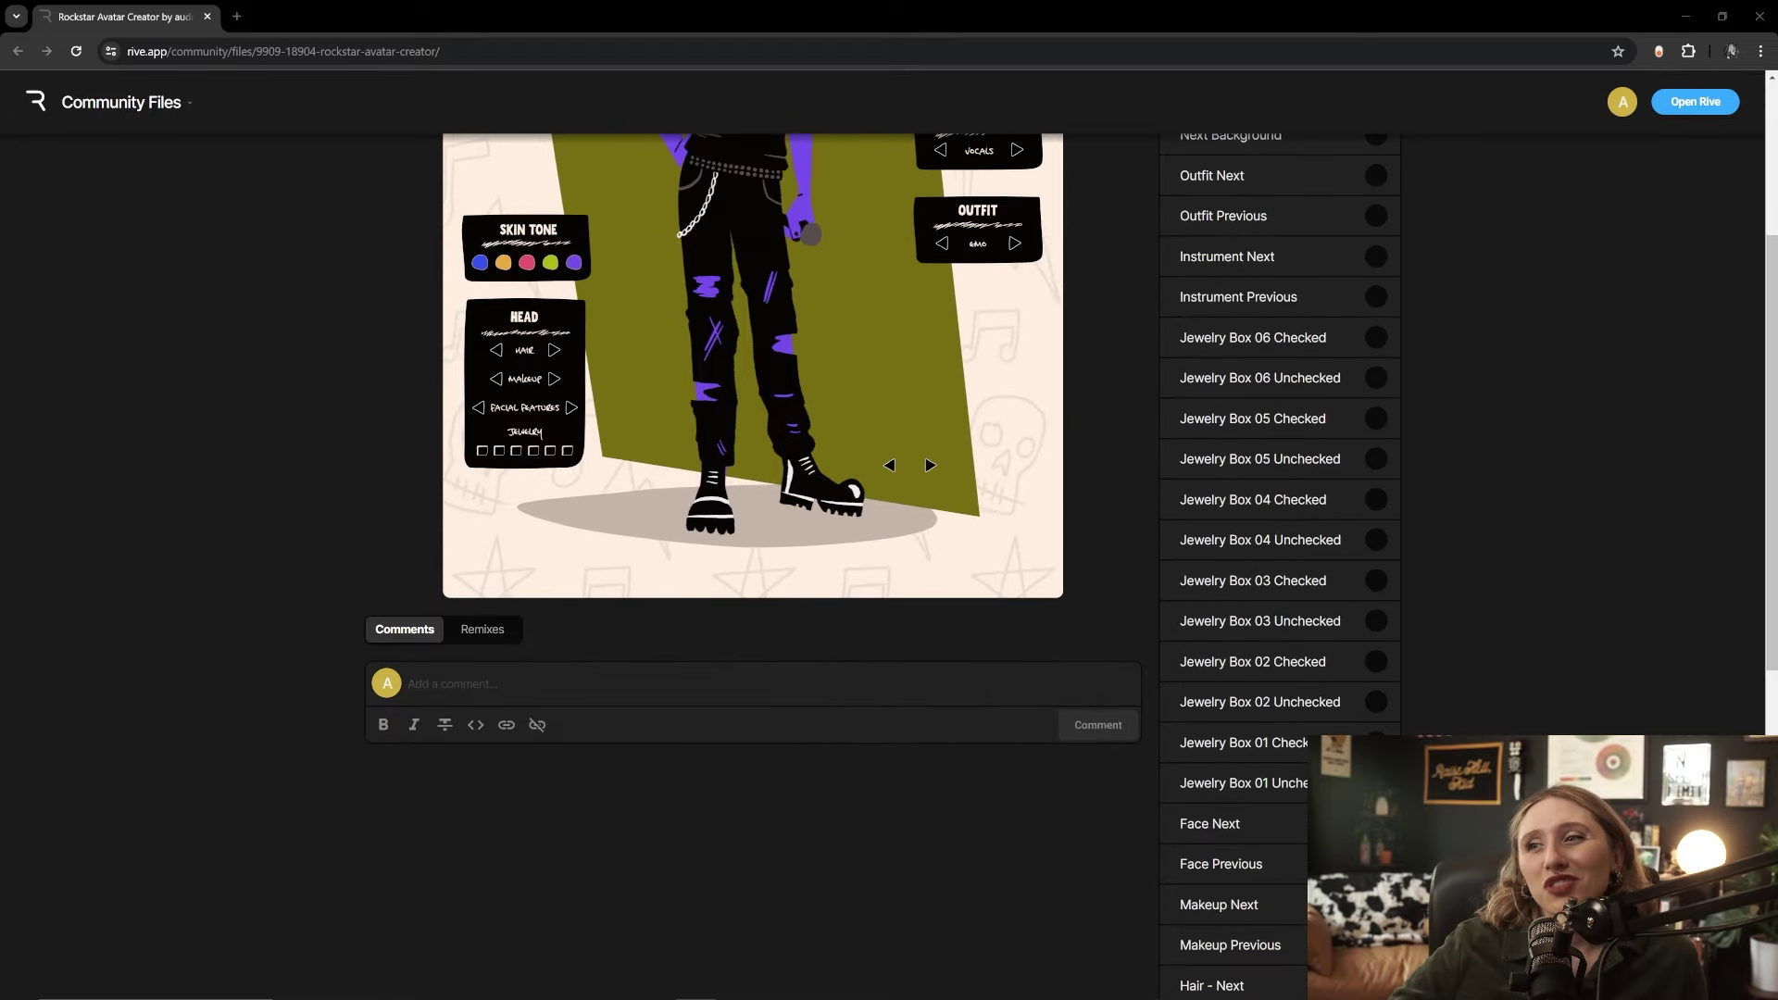
scroll(1349, 556, "up", 4)
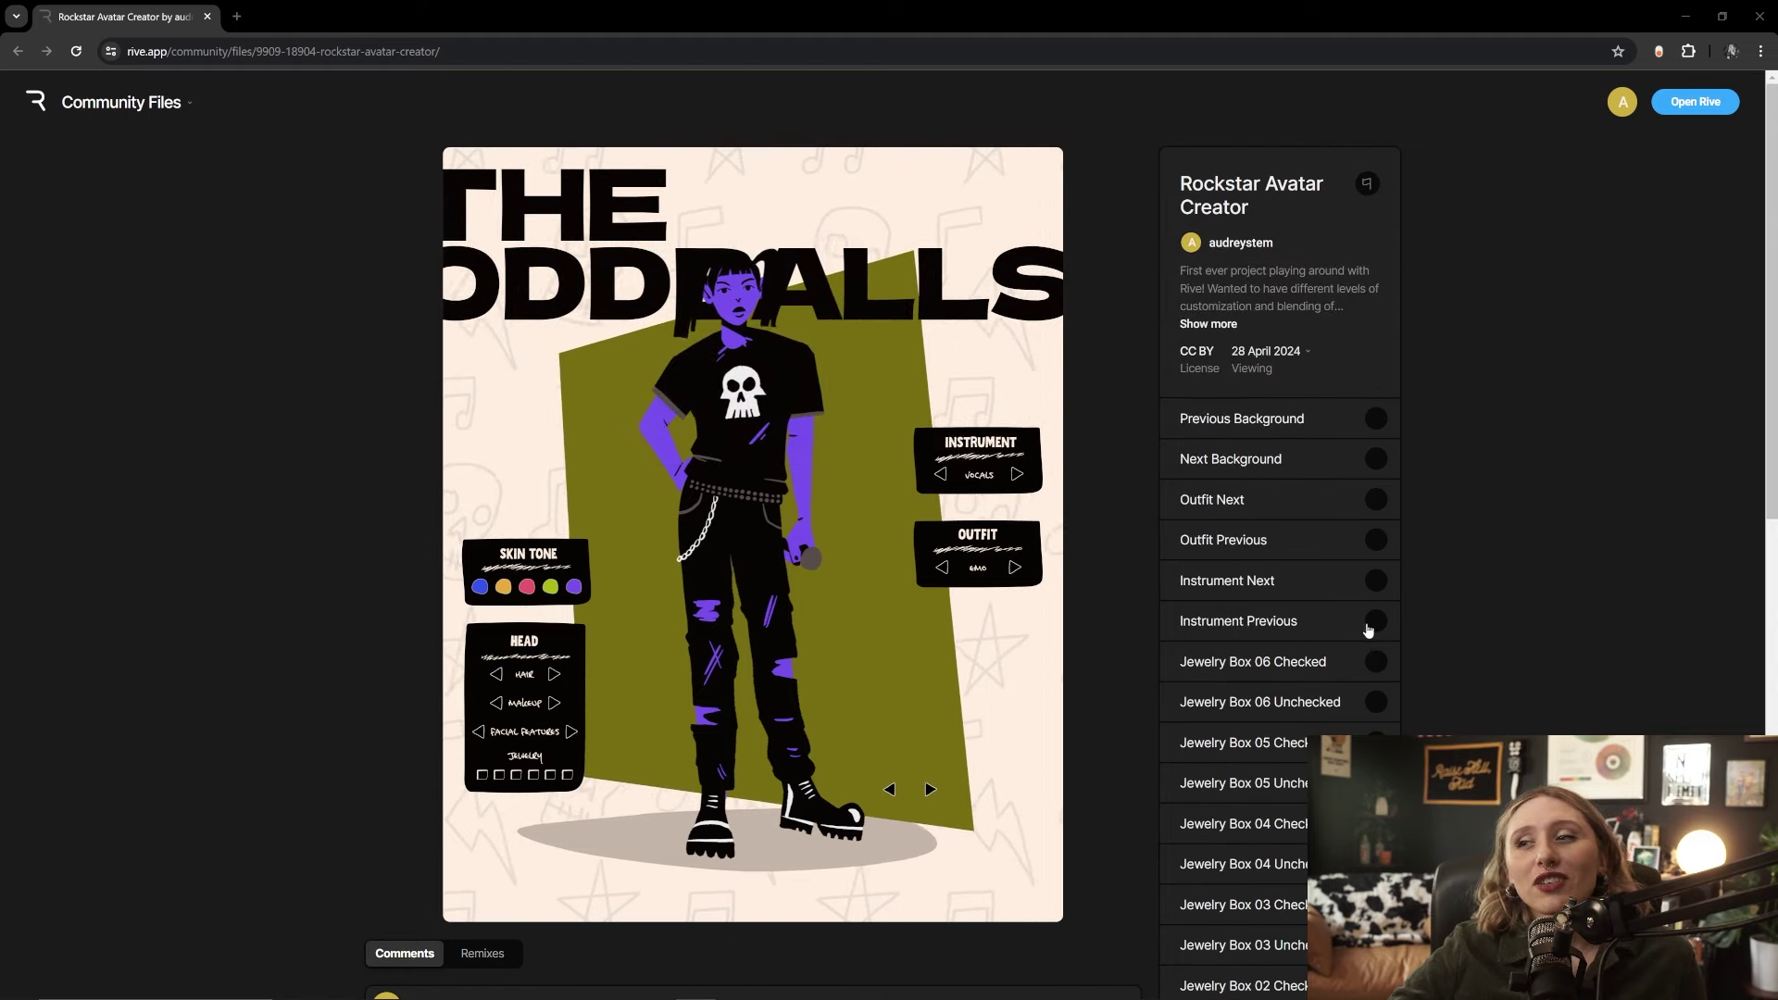
left_click(942, 474)
left_click(1014, 568)
left_click(557, 689)
left_click(554, 686)
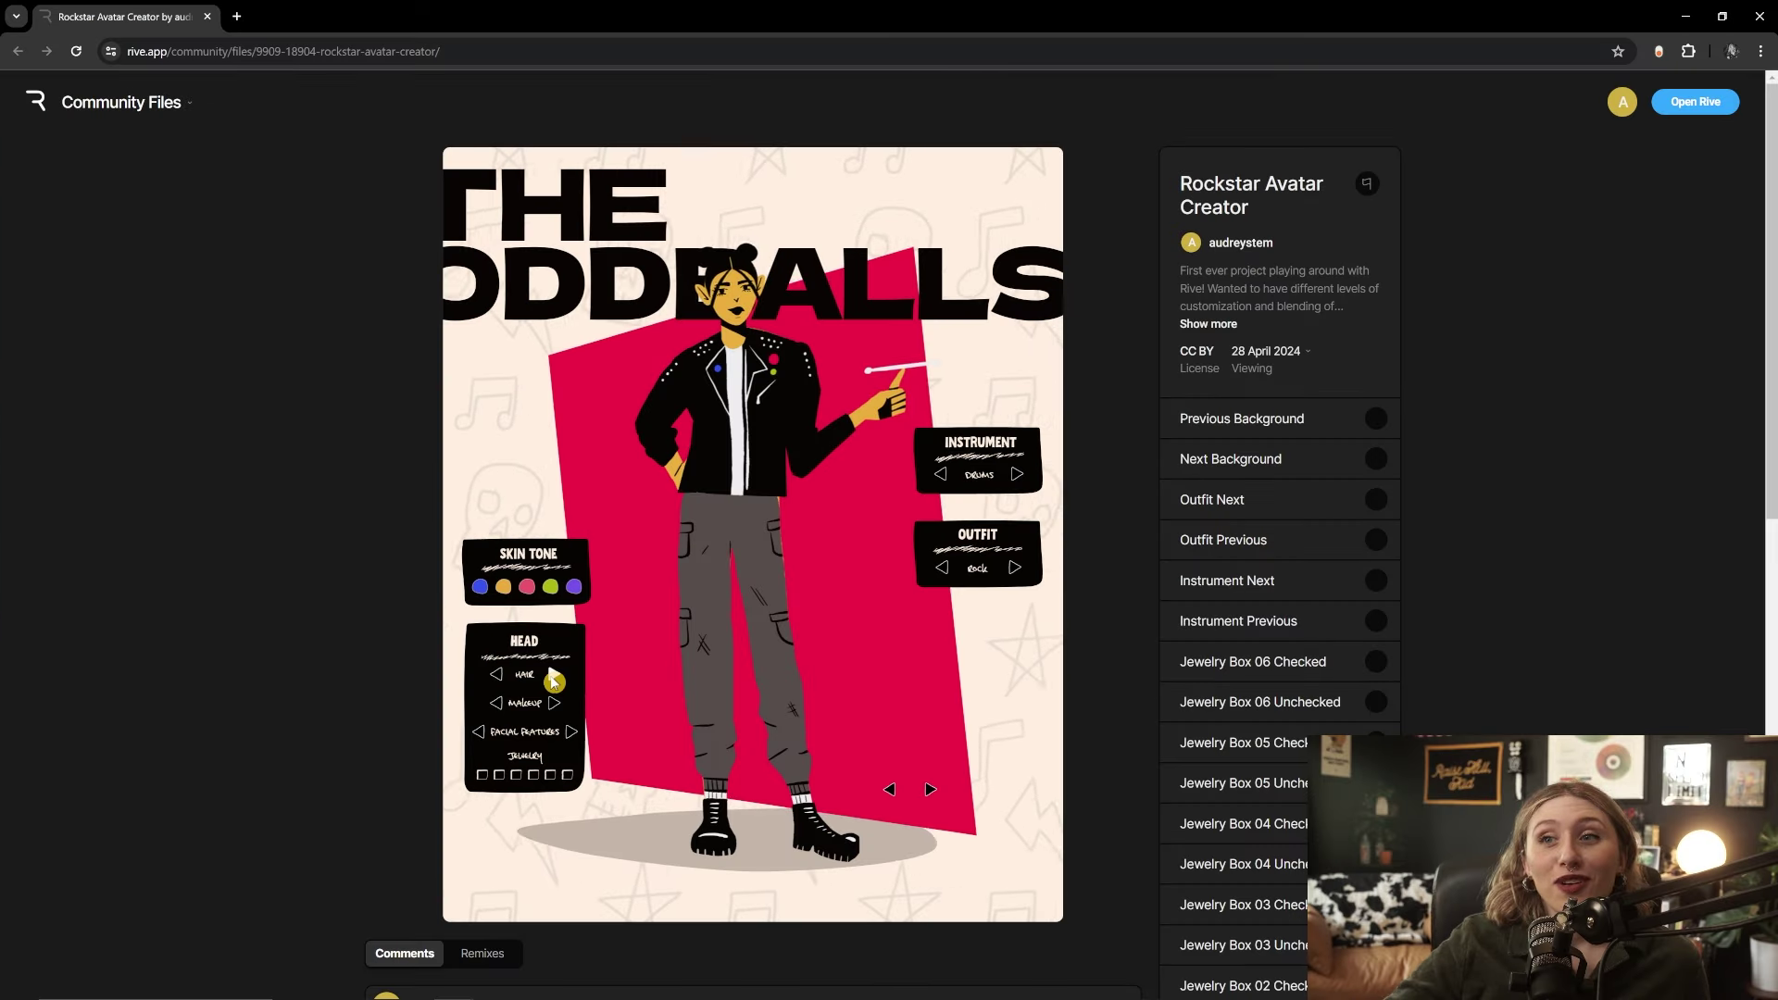
left_click(554, 679)
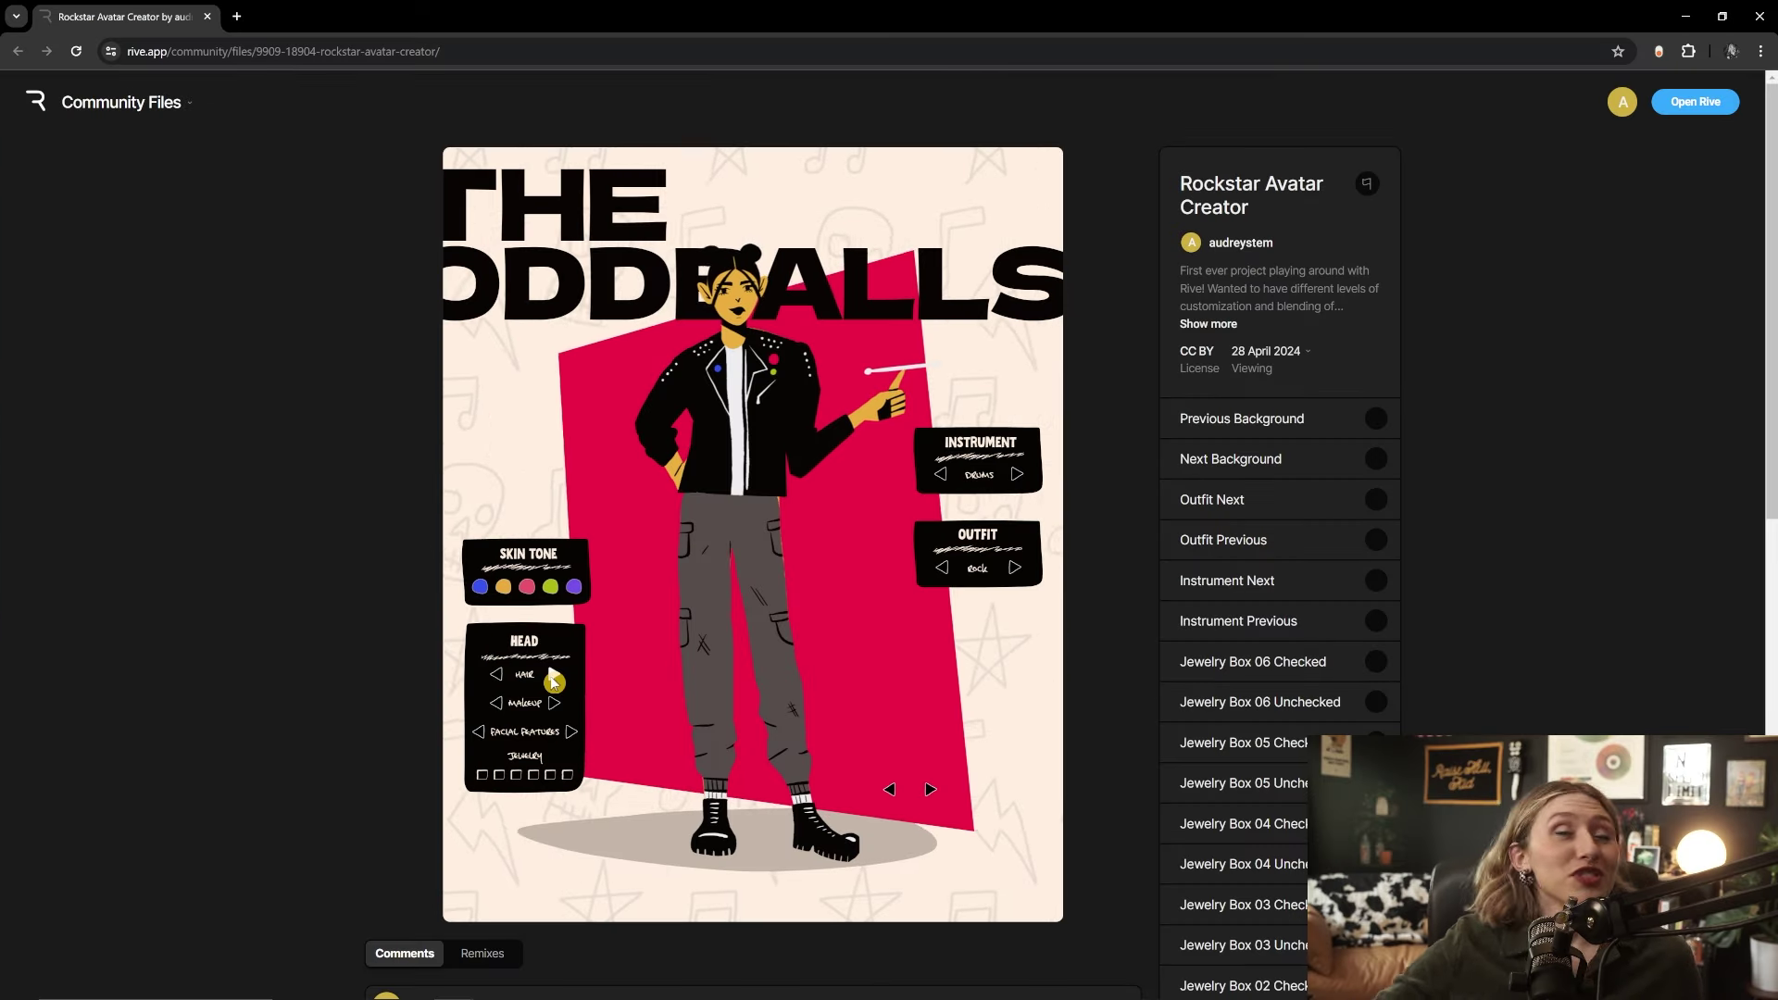
left_click(554, 680)
left_click(568, 776)
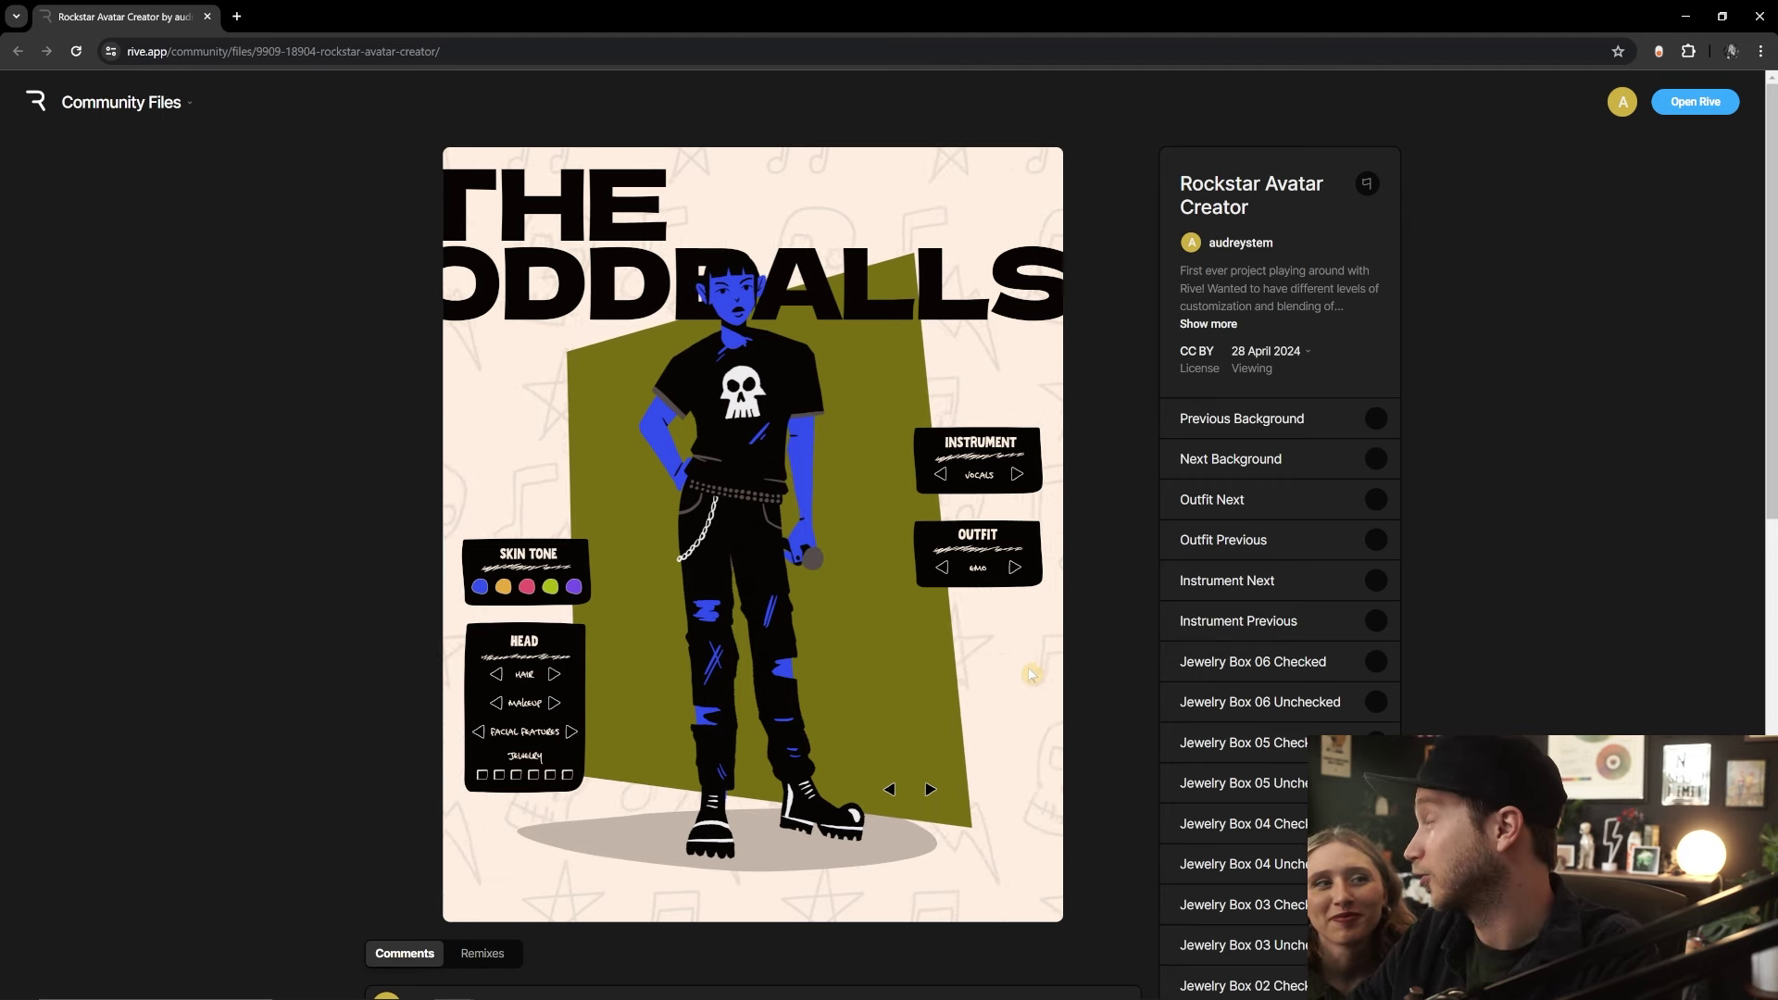
Set the instrument to Drums and cycle the outfit through Rock and Grunge back to the skull T-shirt look
left_click(1019, 476)
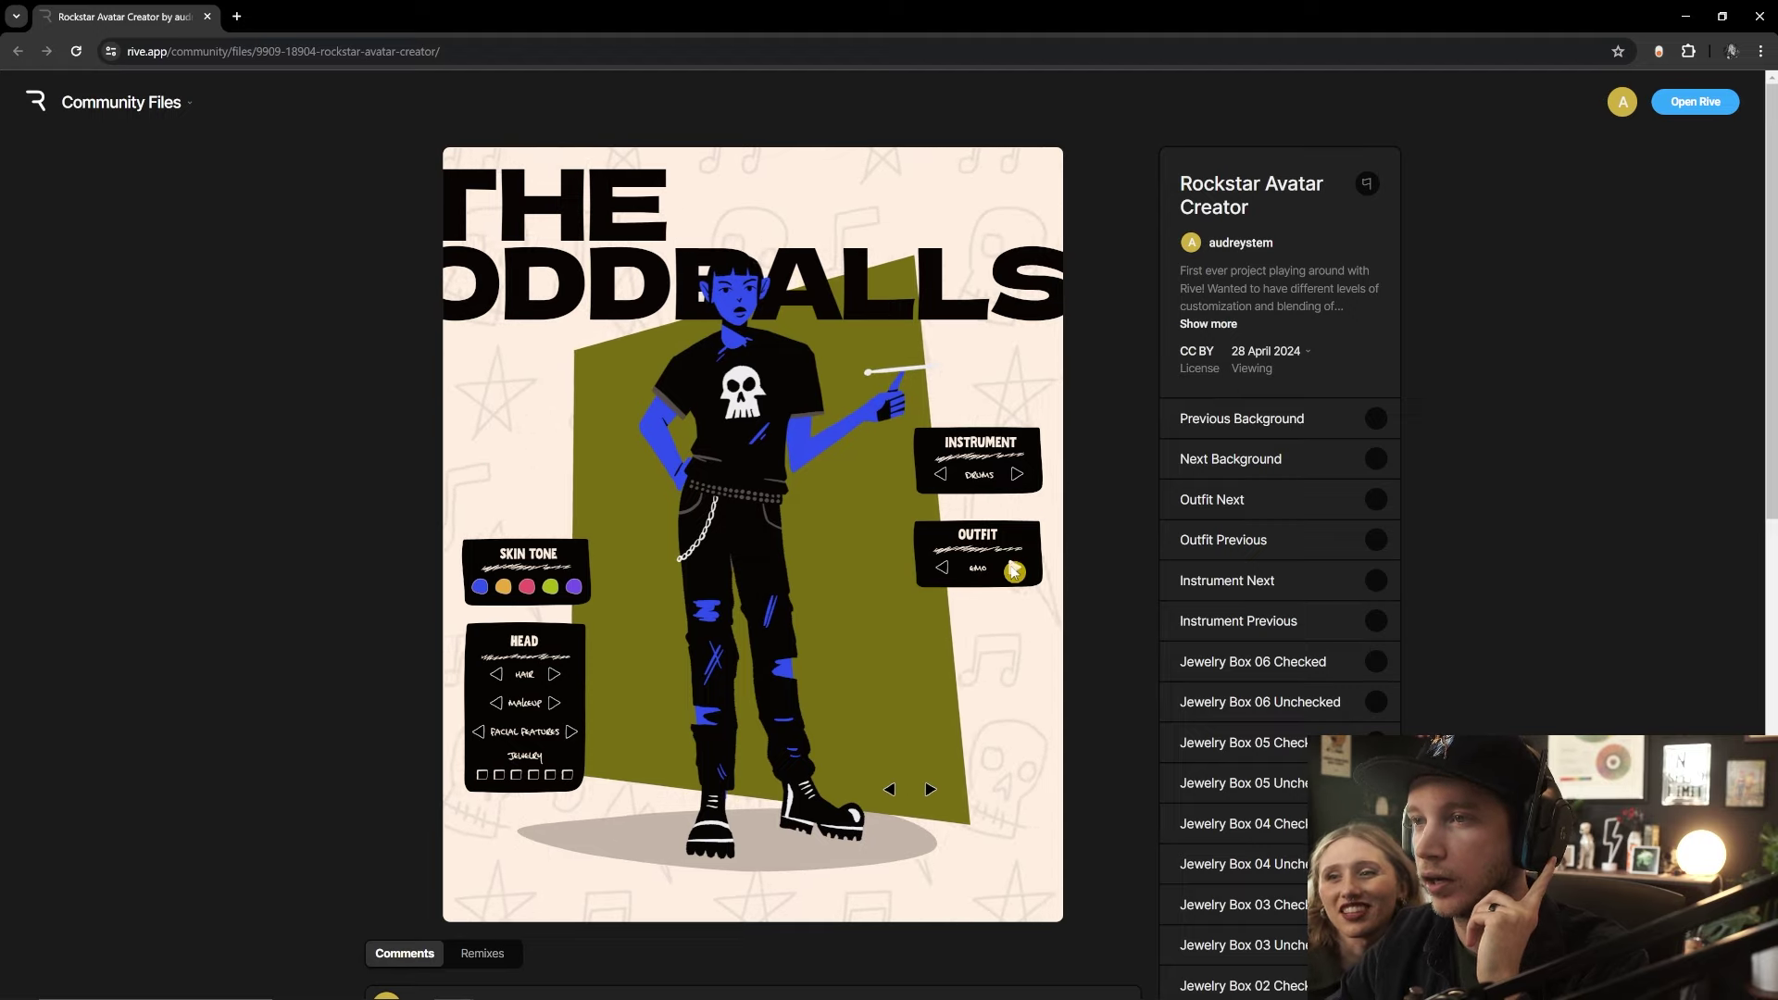
left_click(1016, 570)
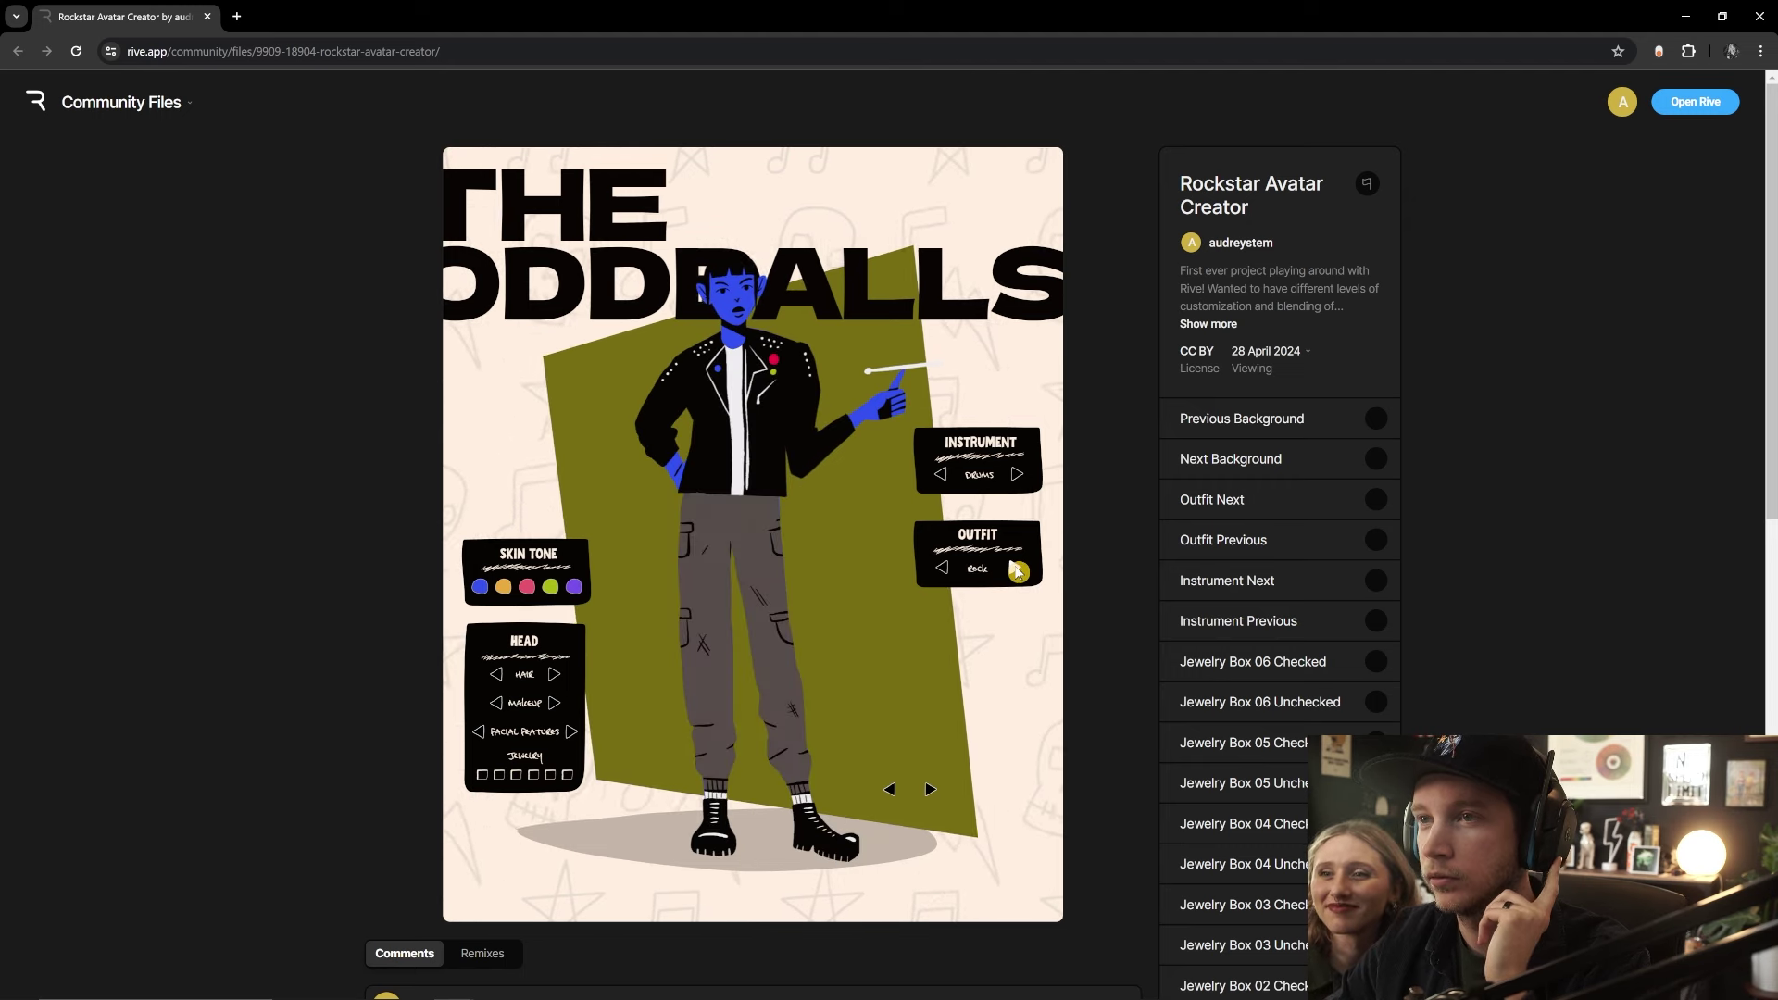
left_click(1016, 569)
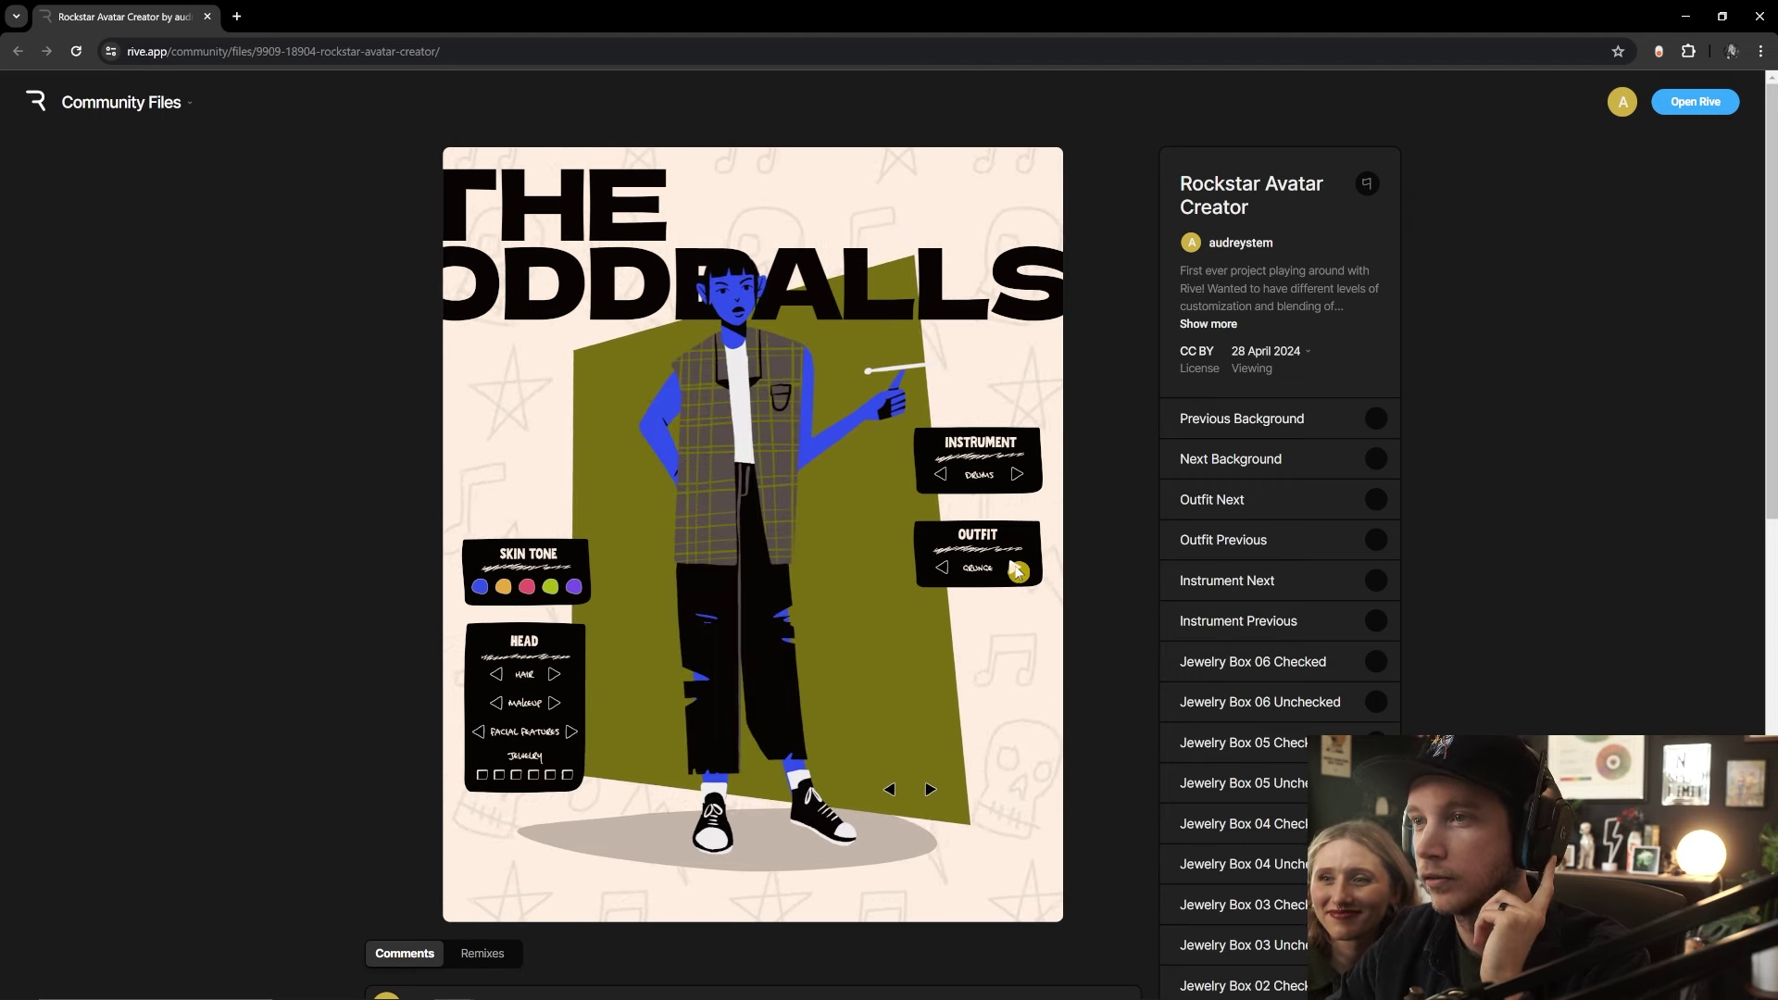
left_click(1015, 569)
left_click(929, 574)
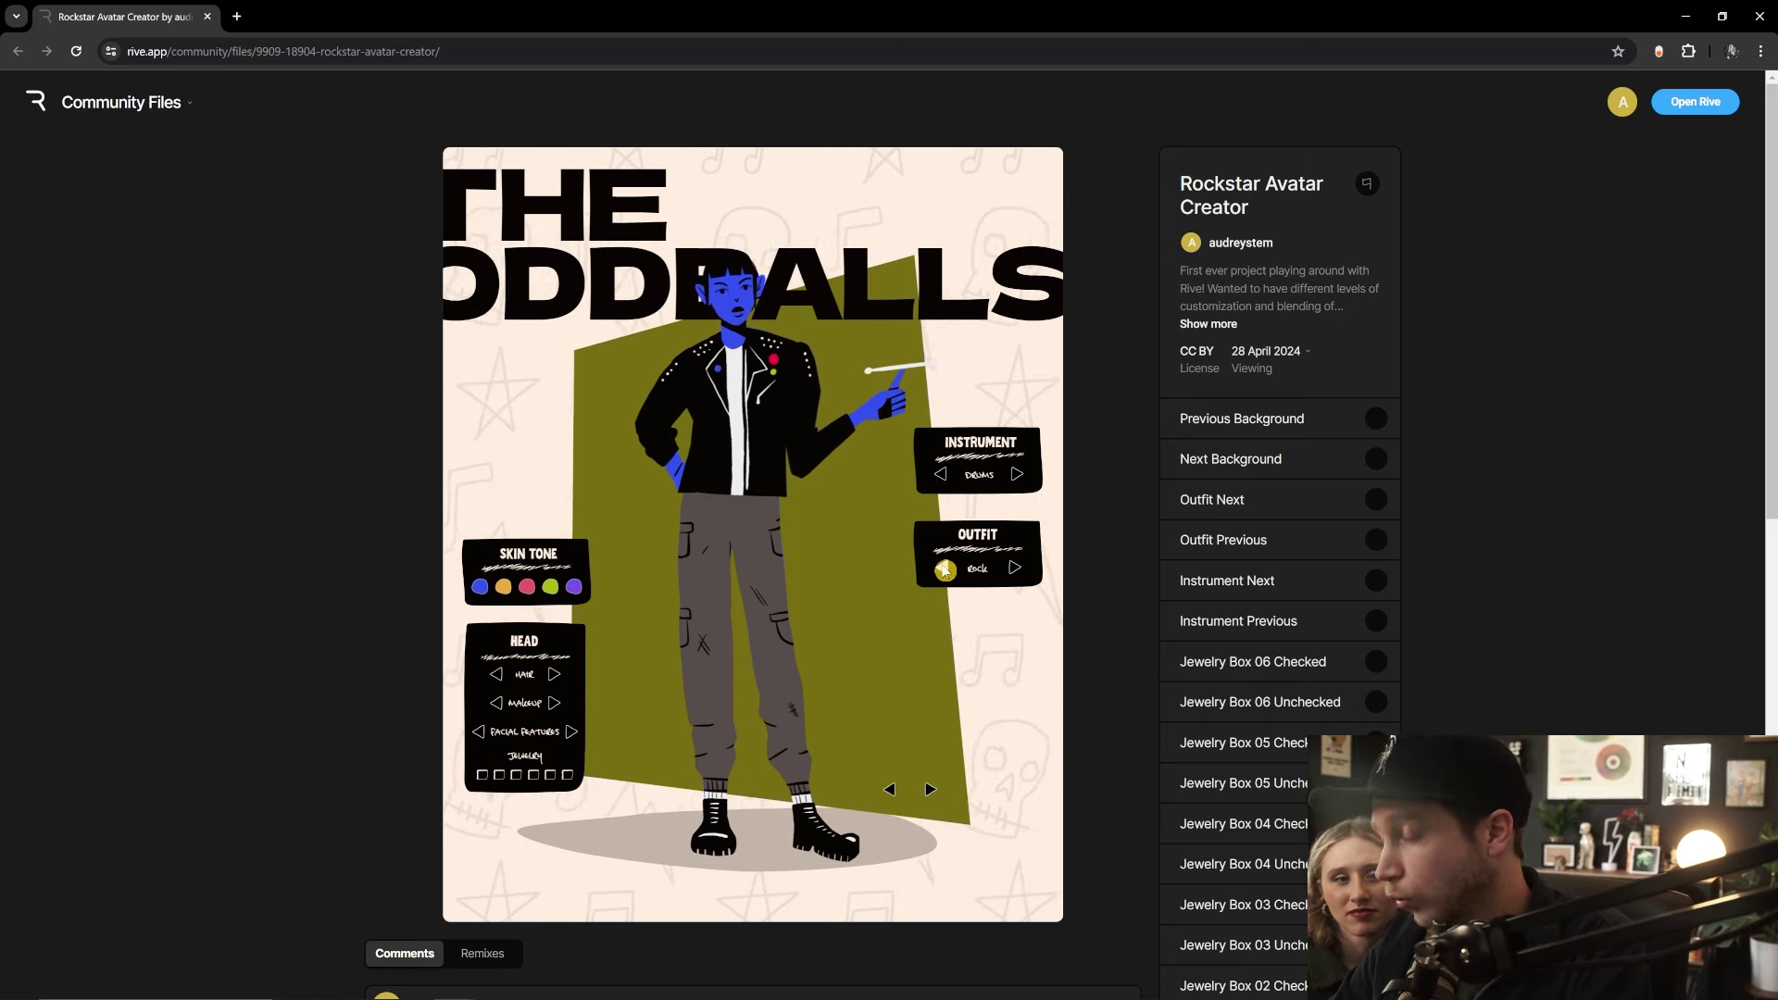
left_click(945, 569)
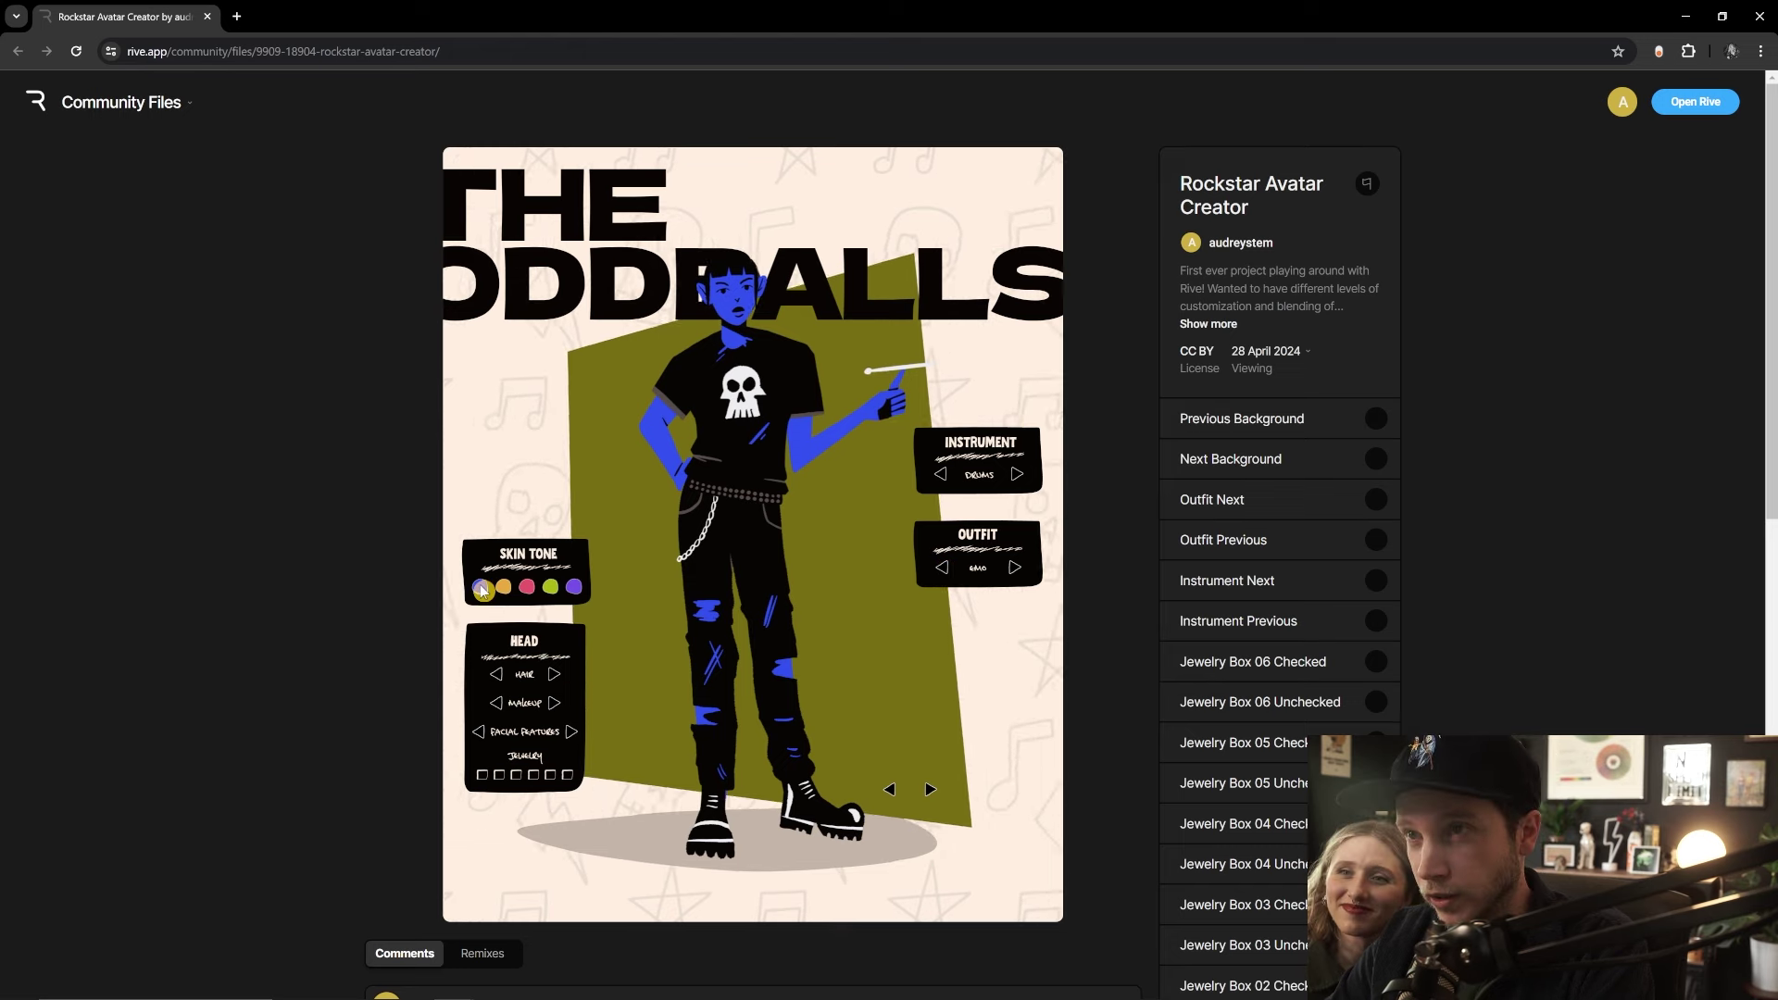
Try the pink, green and blue skin tones on the character and settle on yellow
left_click(530, 587)
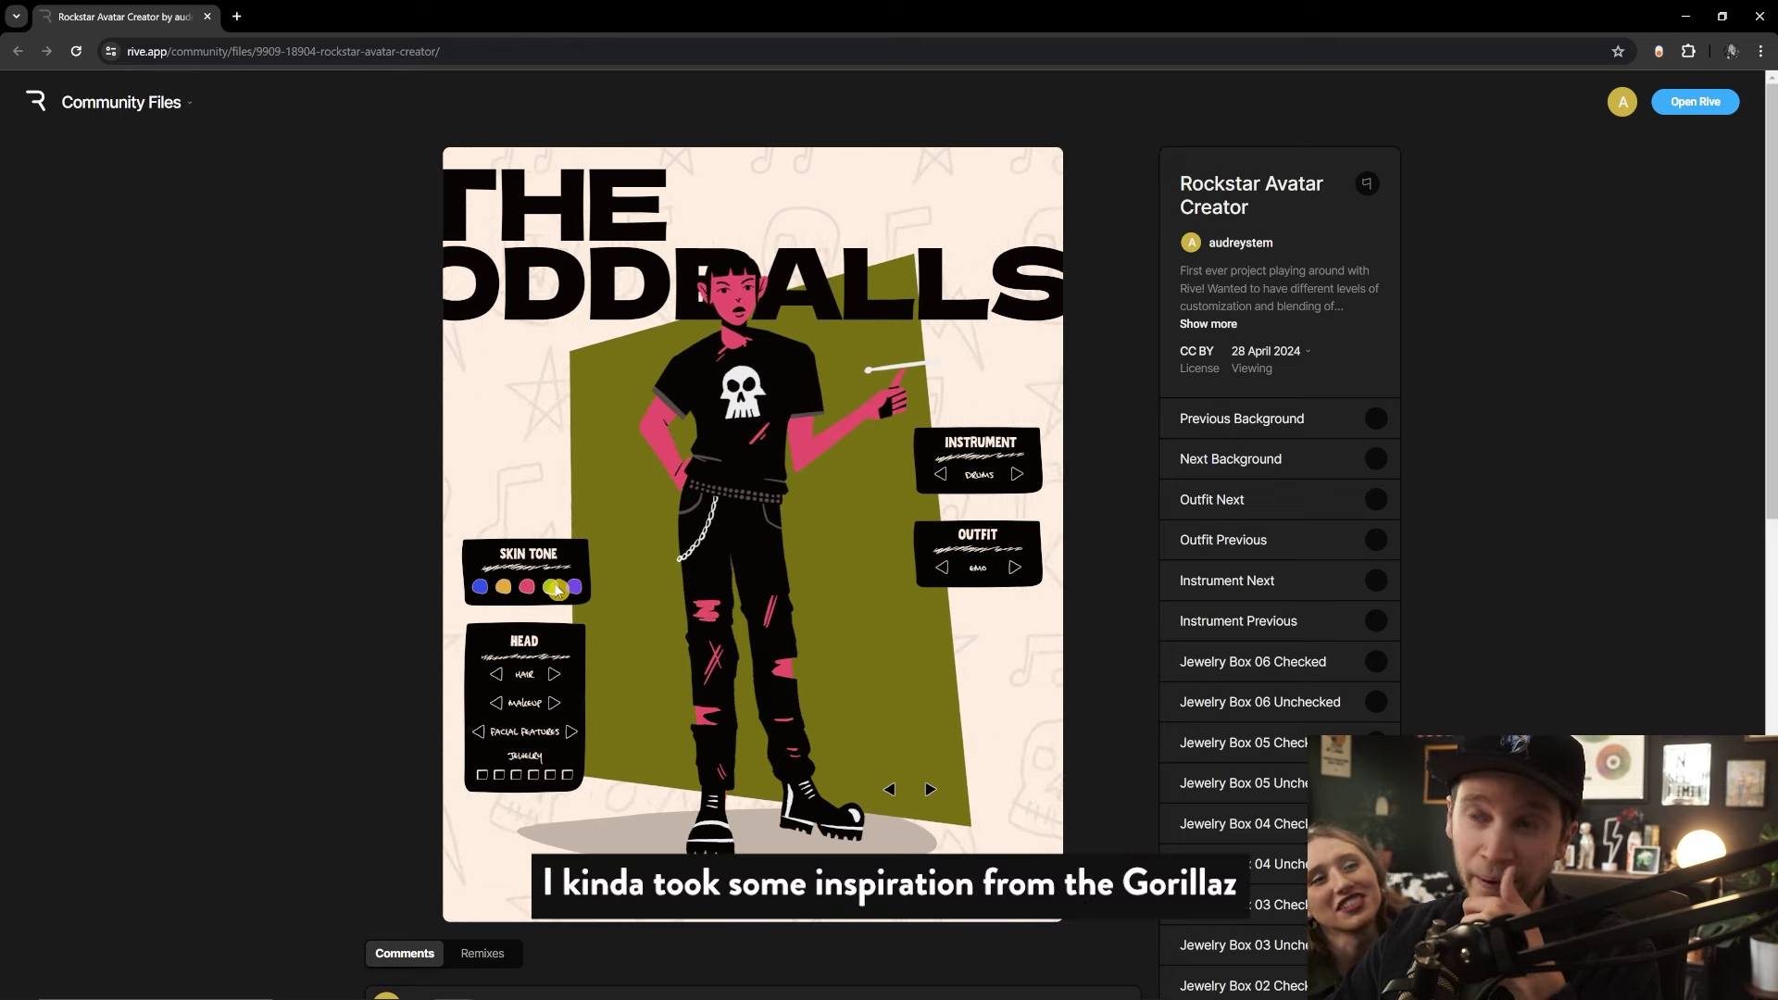
left_click(554, 588)
left_click(480, 588)
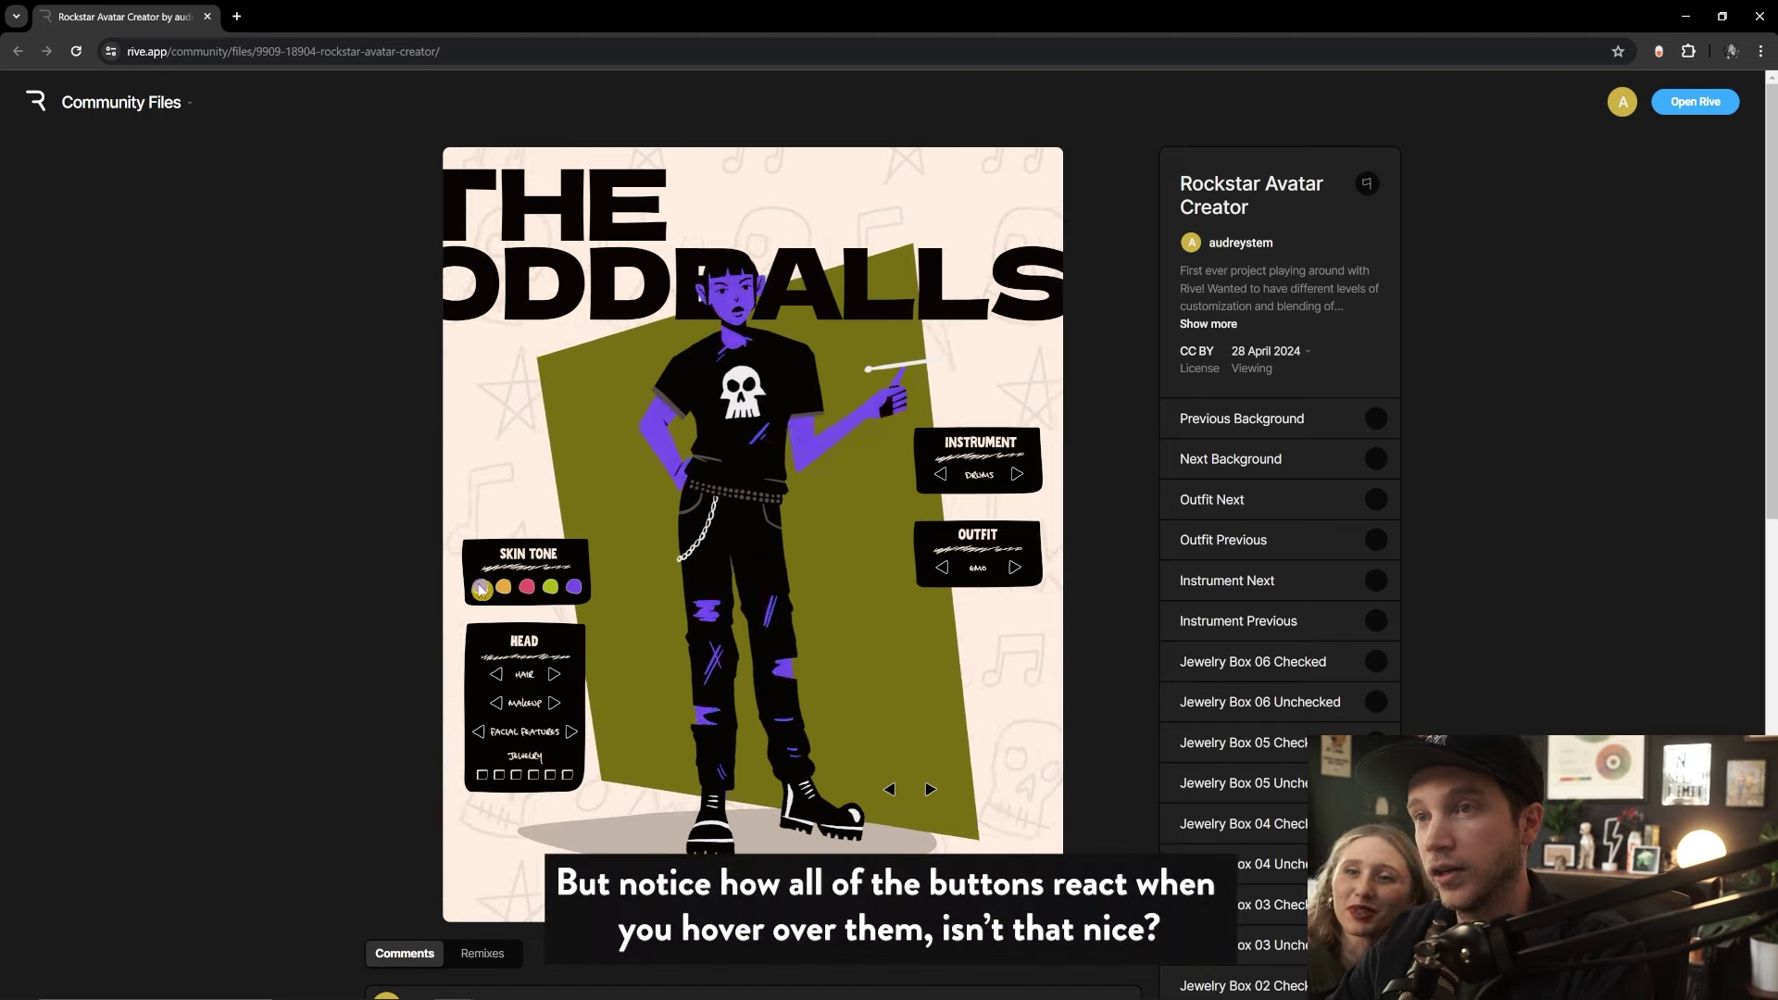
left_click(504, 590)
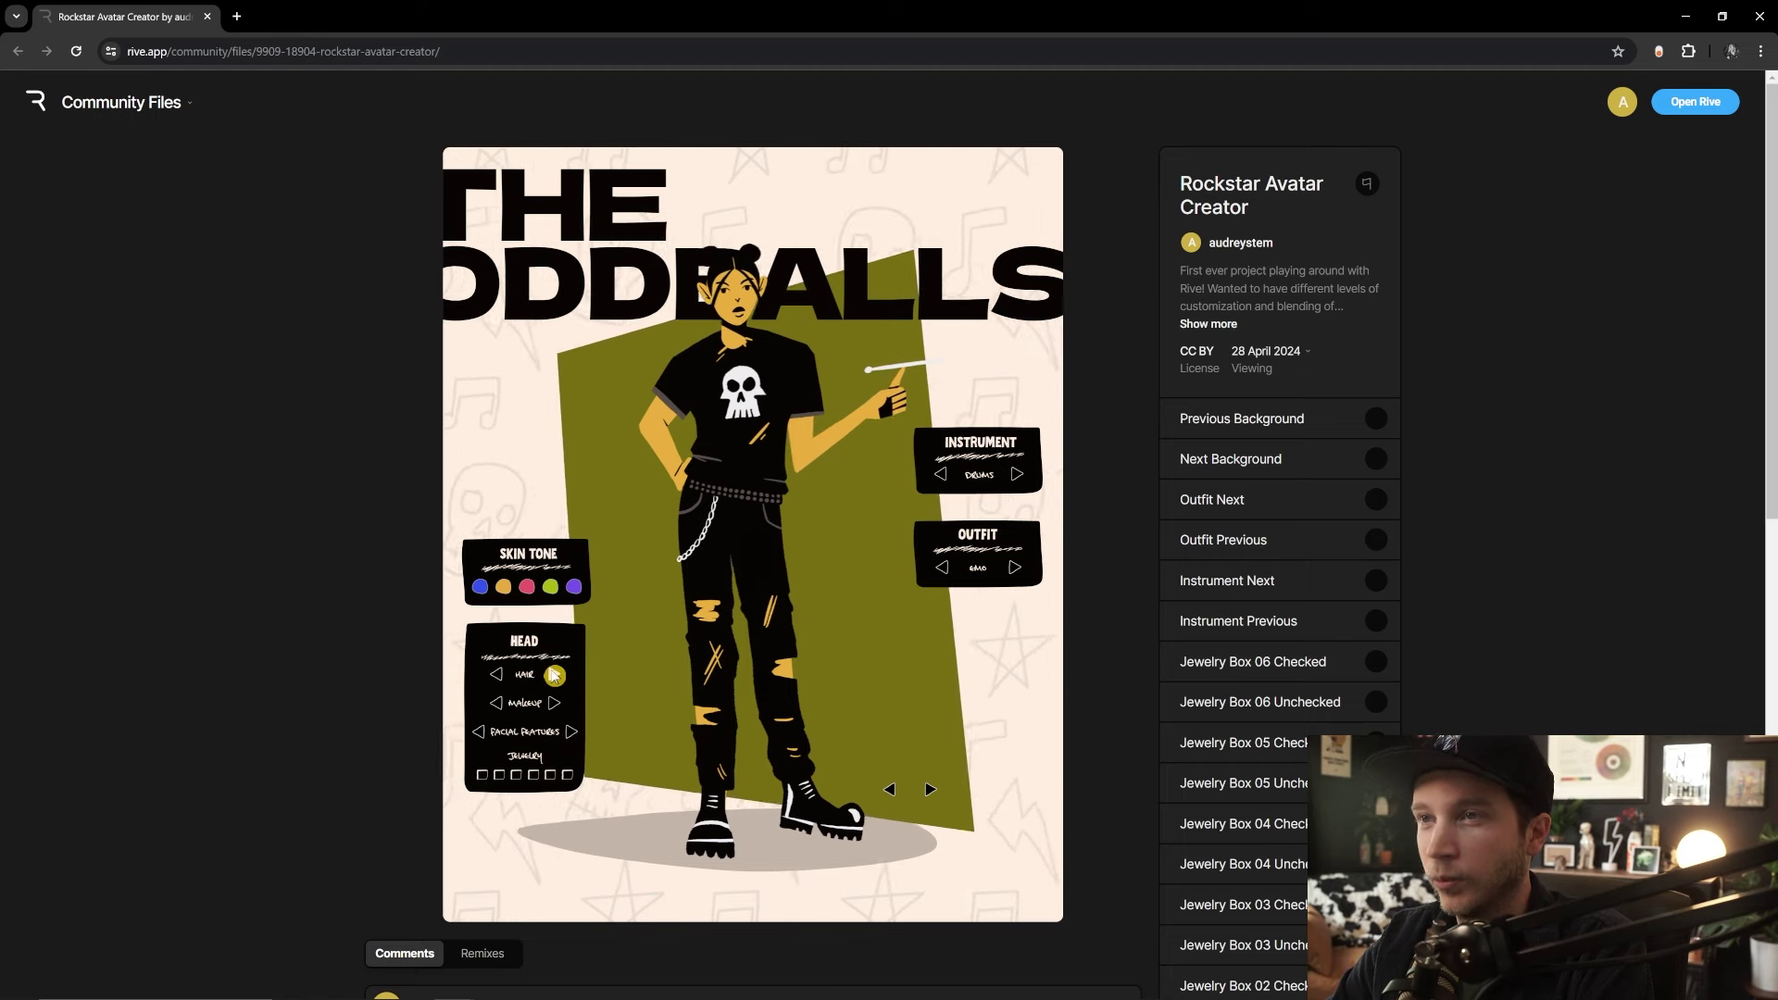
Give the character the mohawk hairstyle and turn on the first, third and fifth jewelry piercings
left_click(554, 676)
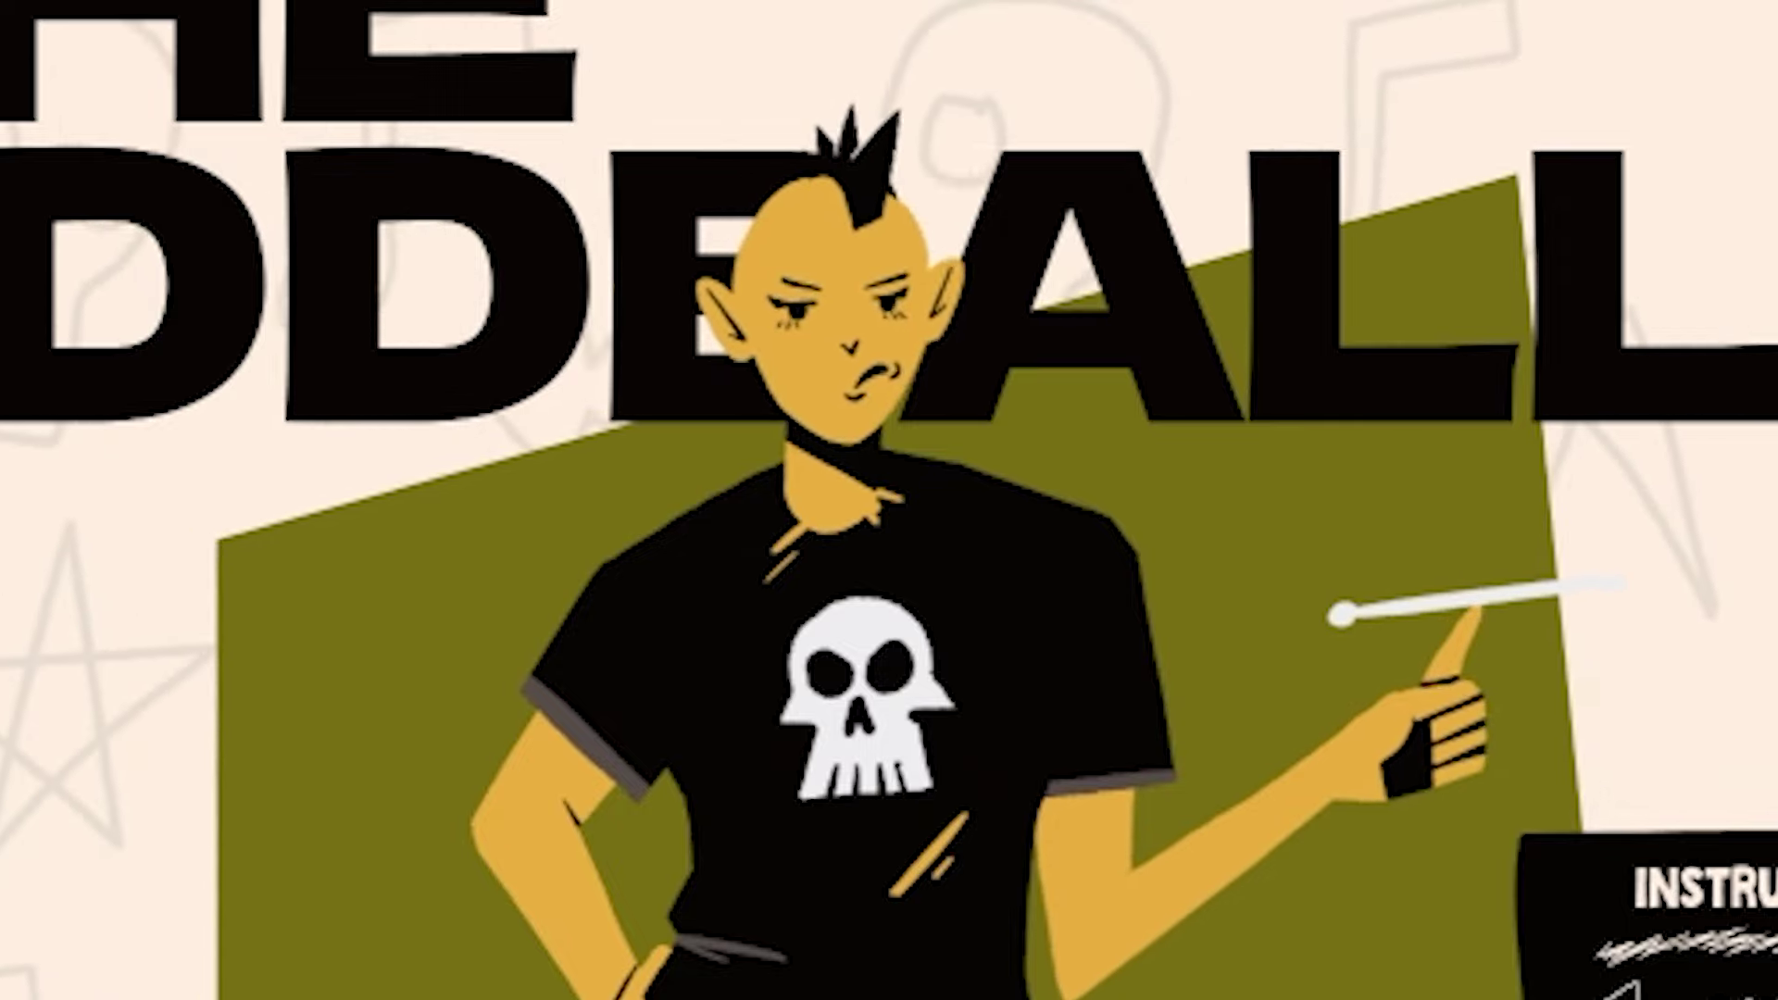
left_click(482, 778)
left_click(518, 777)
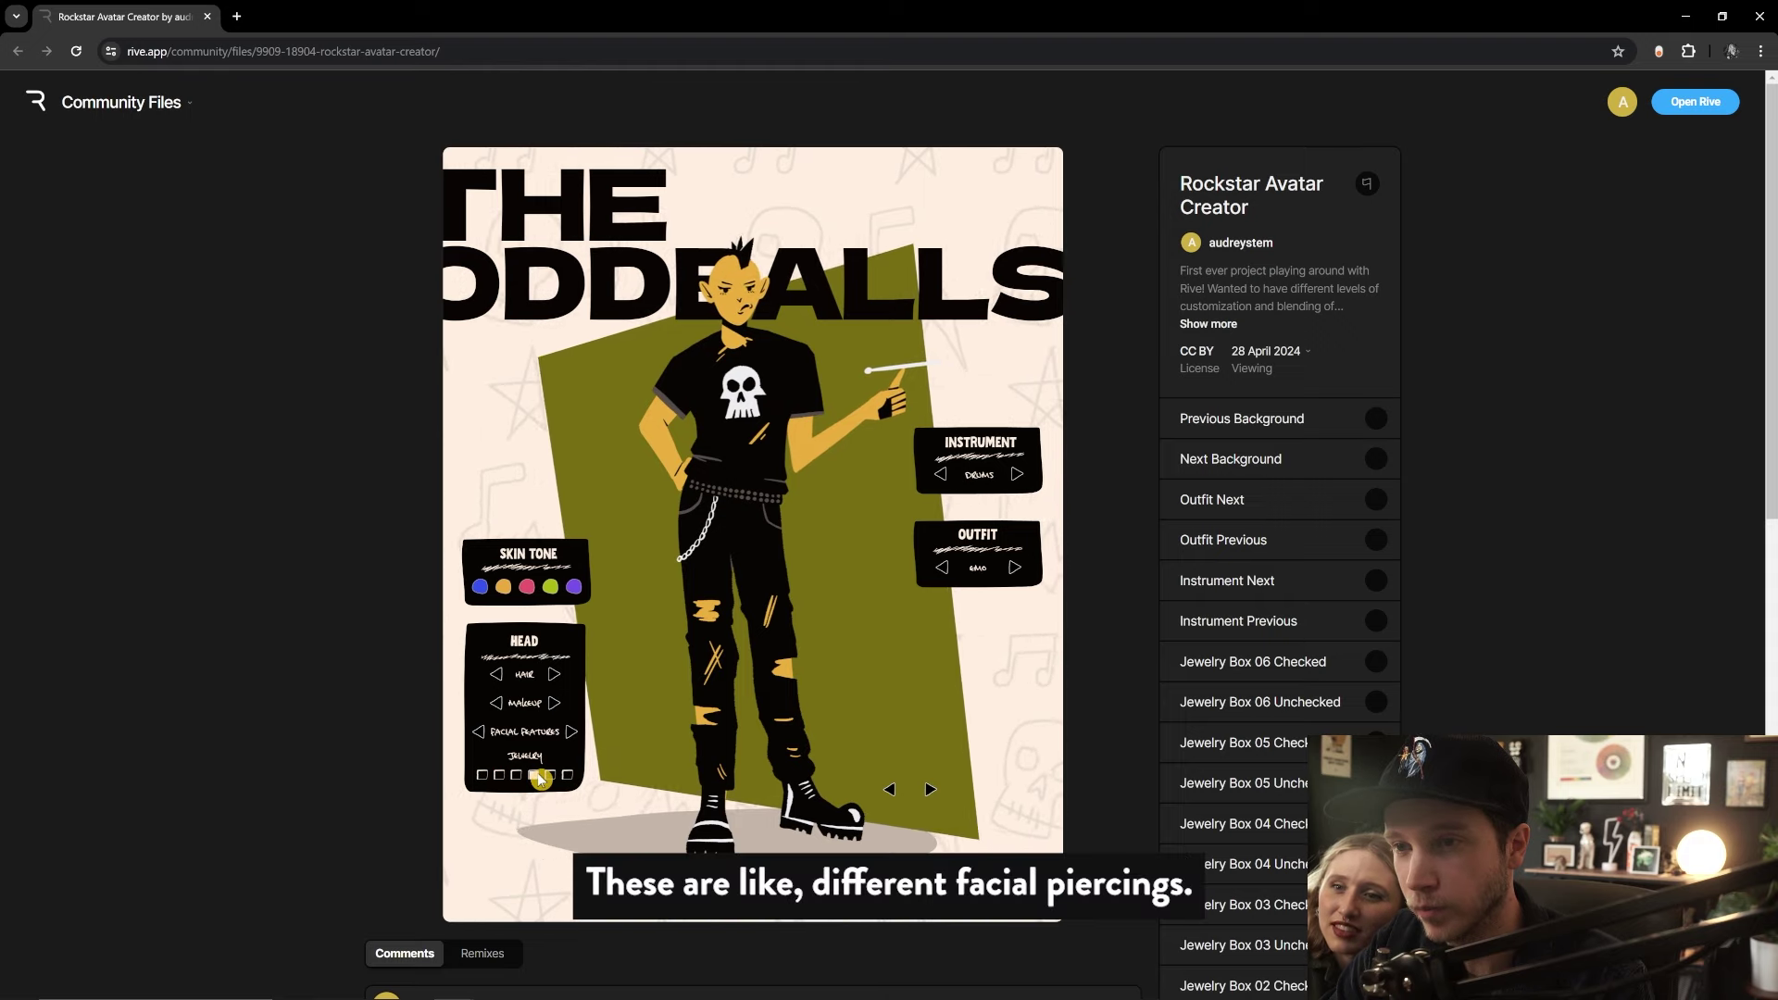
left_click(553, 776)
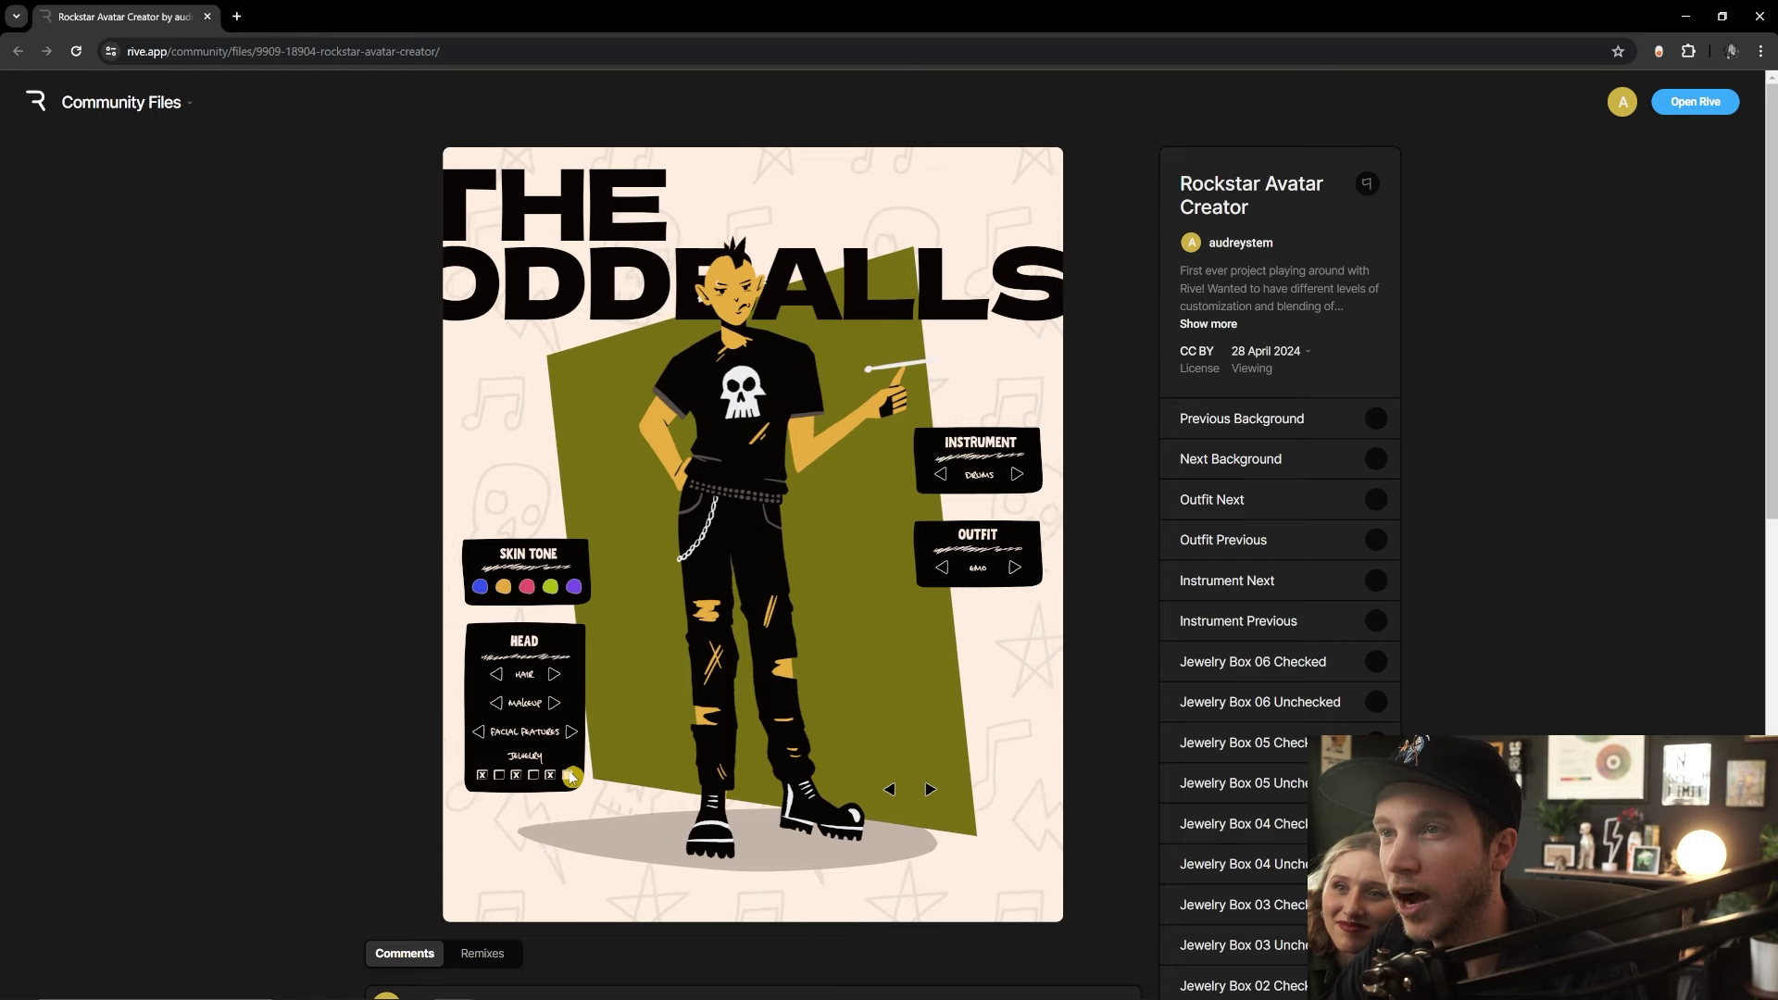
Change the skin tone to purple and step the background shape forward through dark blue to orange
left_click(930, 790)
left_click(930, 789)
left_click(931, 790)
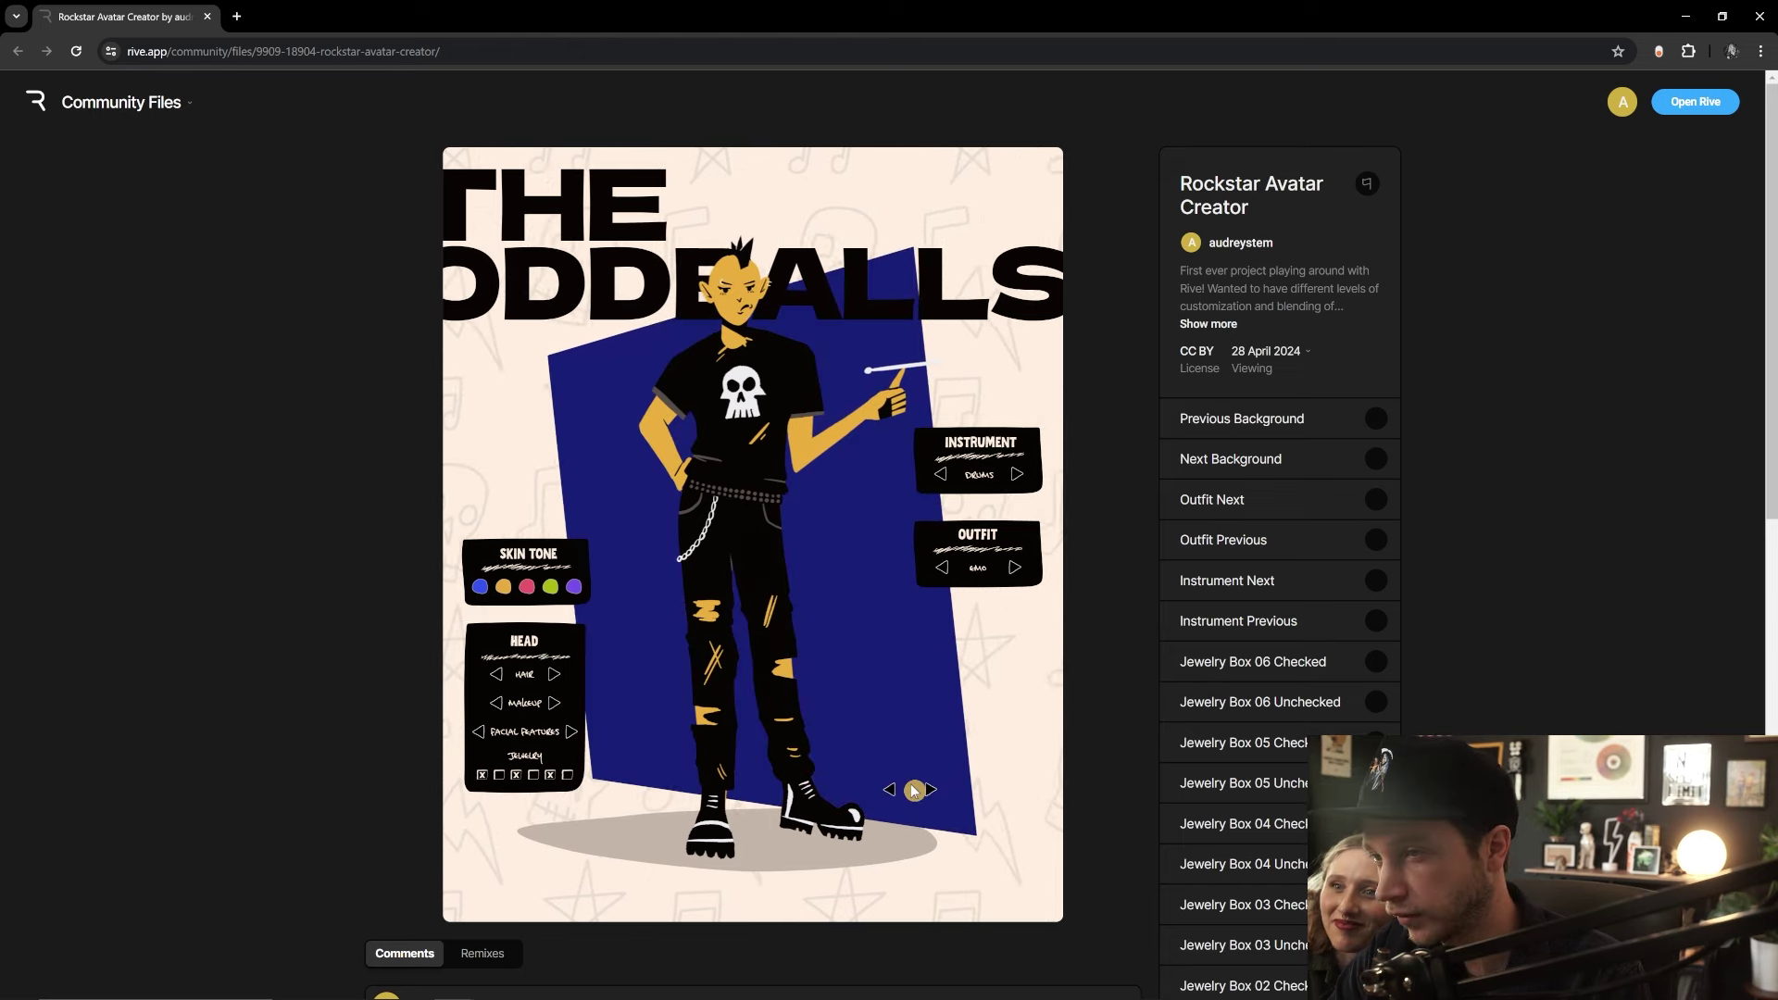
left_click(574, 586)
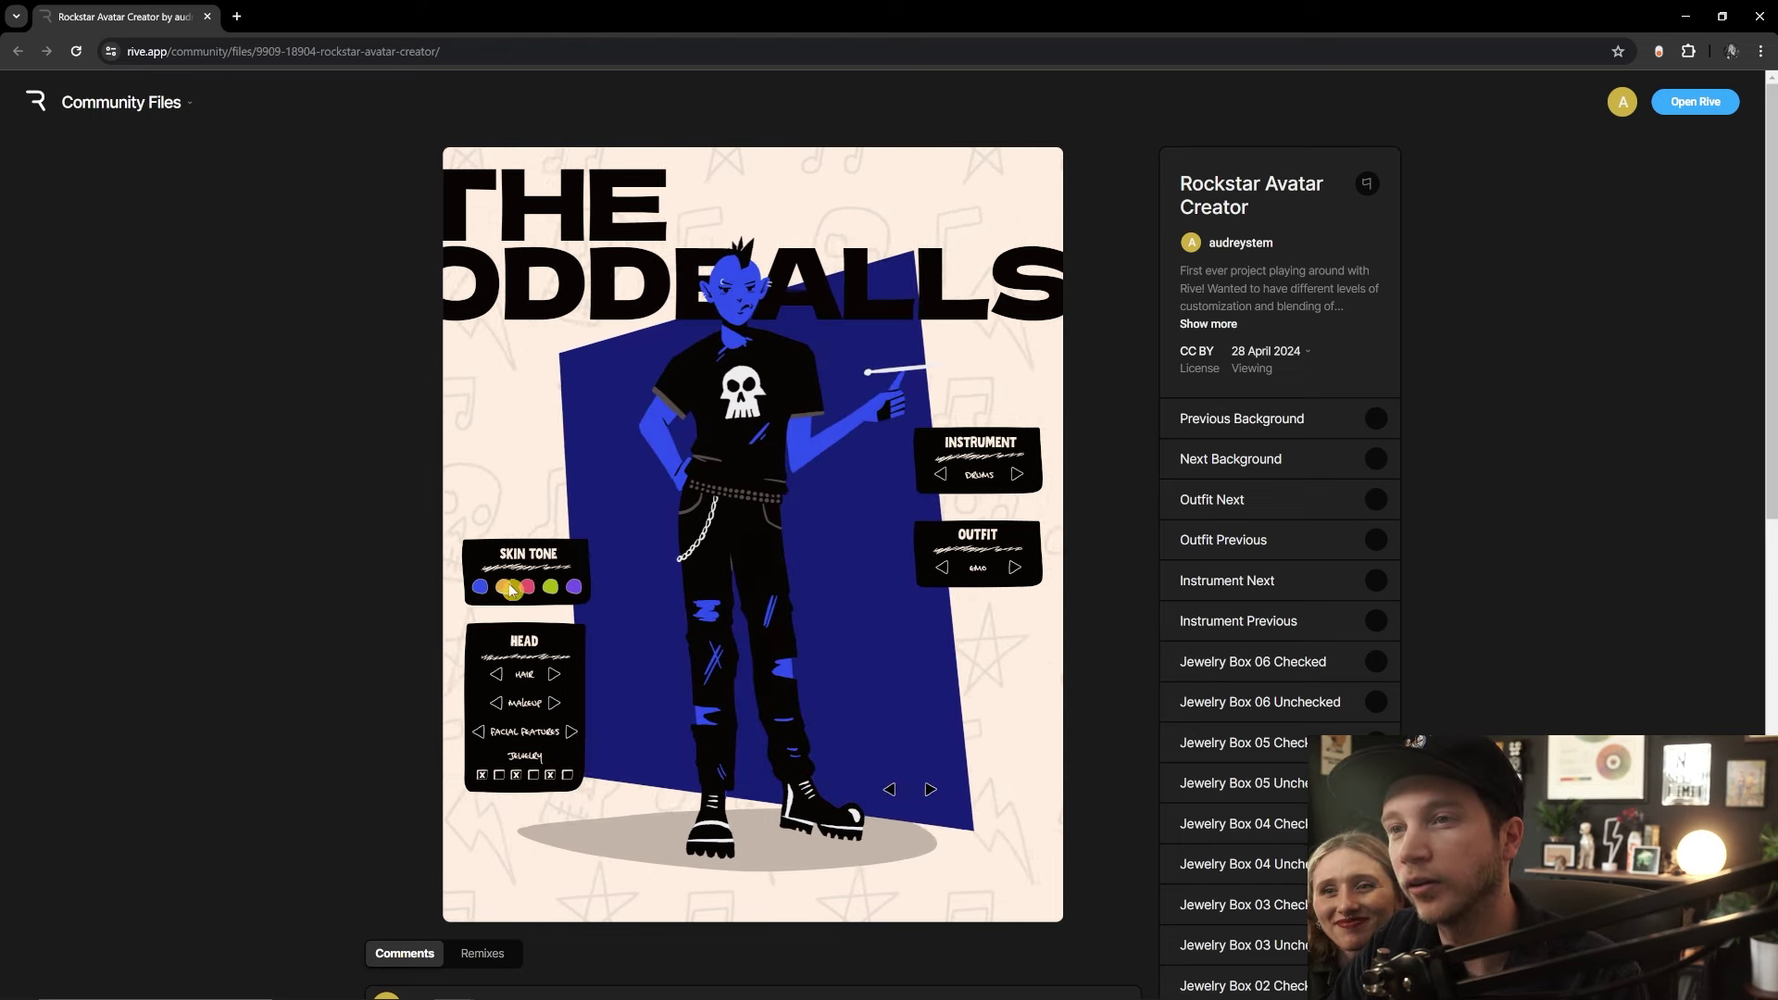
left_click(931, 790)
left_click(930, 790)
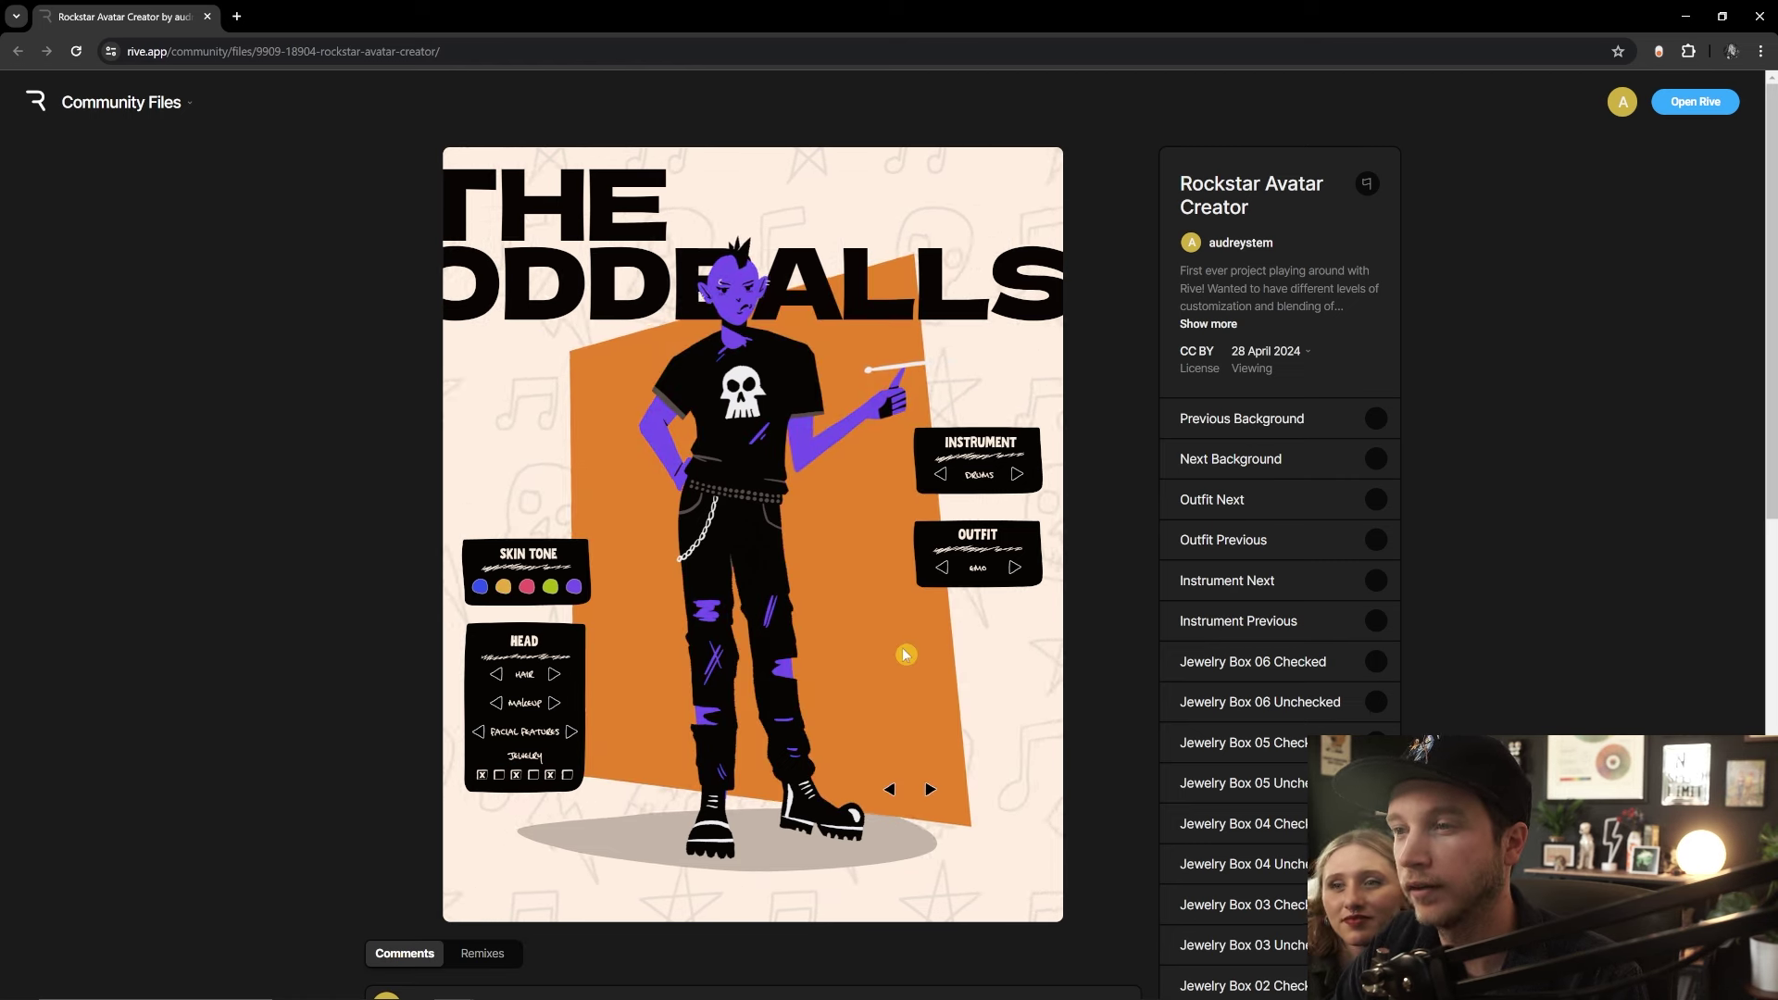